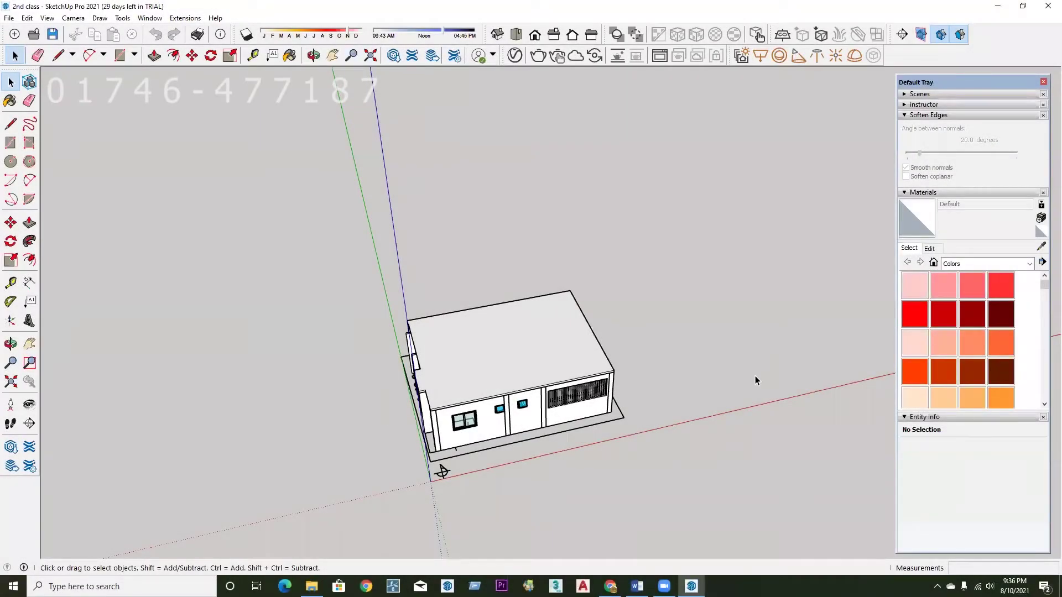
Orbit and zoom around the existing house model to inspect it from several angles.
scroll(449, 317, "down", 2)
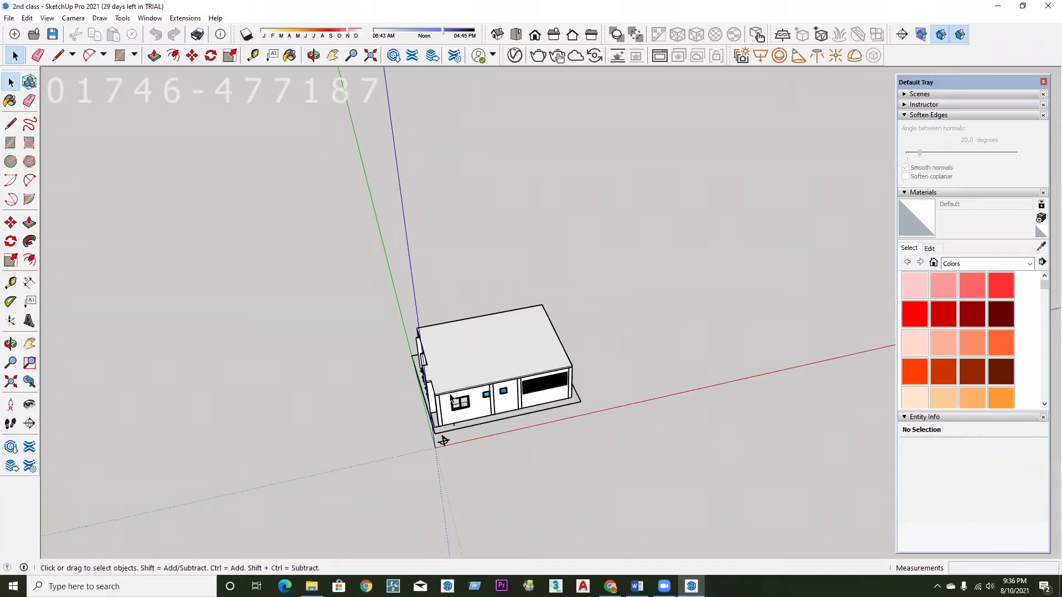
scroll(483, 428, "up", 3)
scroll(484, 428, "up", 2)
mouse_move(484, 429)
middle_mouse_down()
mouse_move(530, 419)
mouse_move(538, 397)
middle_mouse_up()
scroll(531, 418, "up", 2)
scroll(530, 417, "down", 2)
scroll(553, 413, "up", 3)
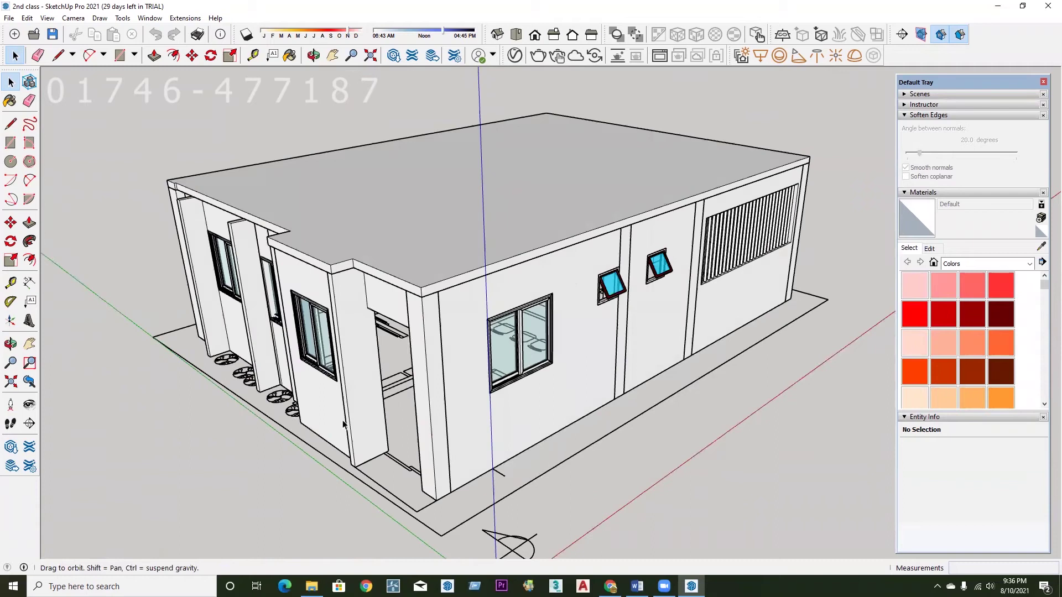
scroll(342, 424, "down", 2)
mouse_move(360, 431)
middle_mouse_down()
mouse_move(482, 374)
mouse_move(486, 398)
mouse_move(520, 414)
mouse_move(461, 367)
middle_mouse_up()
scroll(380, 430, "up", 2)
scroll(379, 430, "down", 1)
middle_click_drag(519, 427, 514, 422)
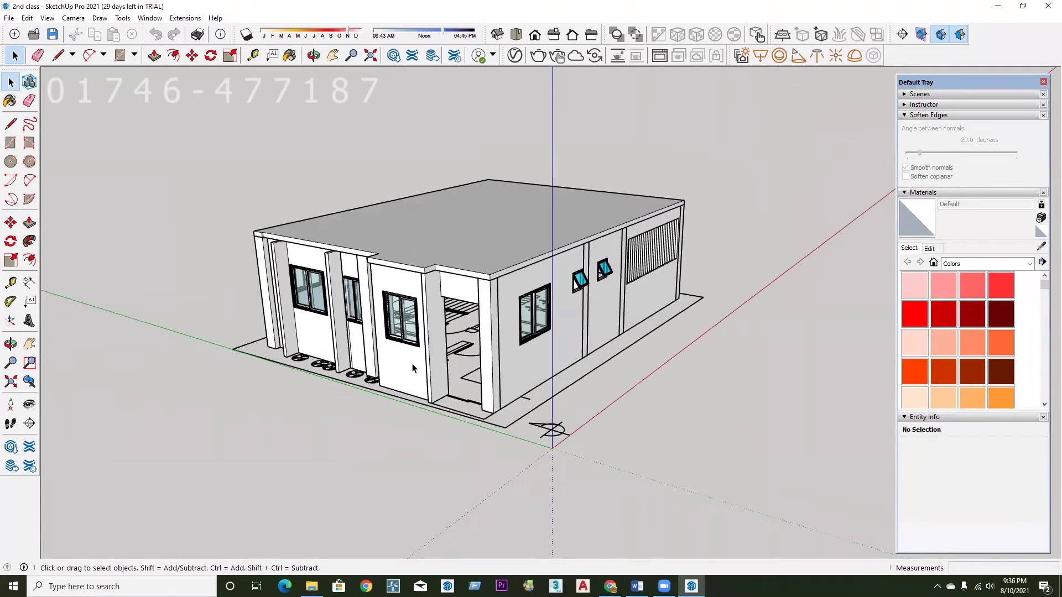
scroll(553, 387, "up", 2)
scroll(553, 360, "up", 2)
mouse_move(553, 332)
middle_mouse_down()
mouse_move(606, 297)
mouse_move(540, 349)
mouse_move(347, 352)
middle_mouse_up()
mouse_move(420, 335)
middle_mouse_down()
mouse_move(391, 256)
mouse_move(351, 259)
mouse_move(408, 281)
mouse_move(358, 280)
mouse_move(389, 341)
mouse_move(343, 332)
mouse_move(278, 364)
mouse_move(663, 324)
mouse_move(284, 354)
middle_mouse_up()
scroll(562, 330, "up", 2)
scroll(501, 374, "up", 2)
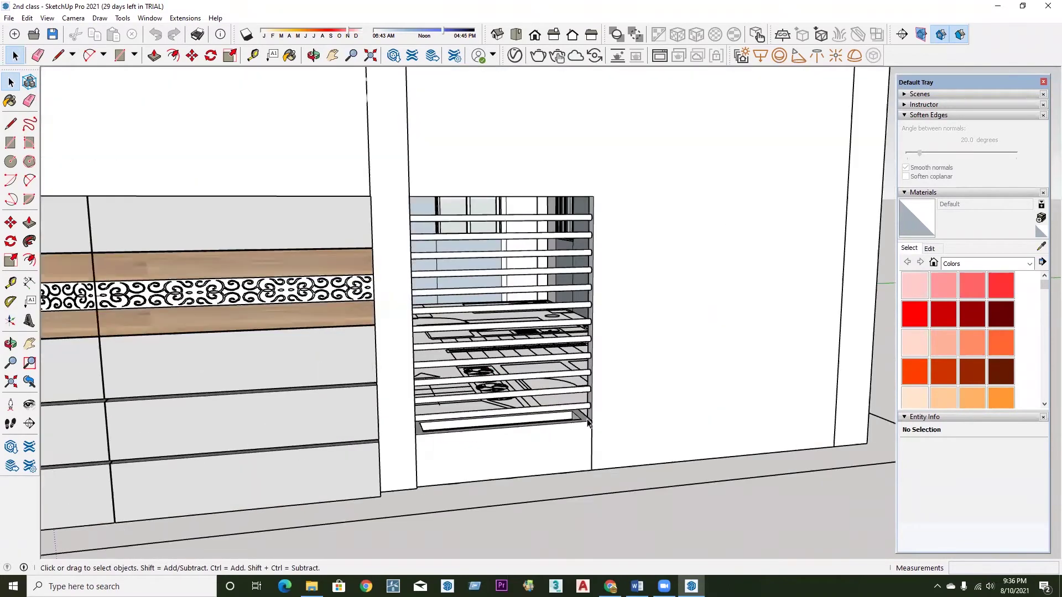
scroll(533, 393, "up", 2)
scroll(755, 389, "down", 5)
scroll(550, 363, "up", 2)
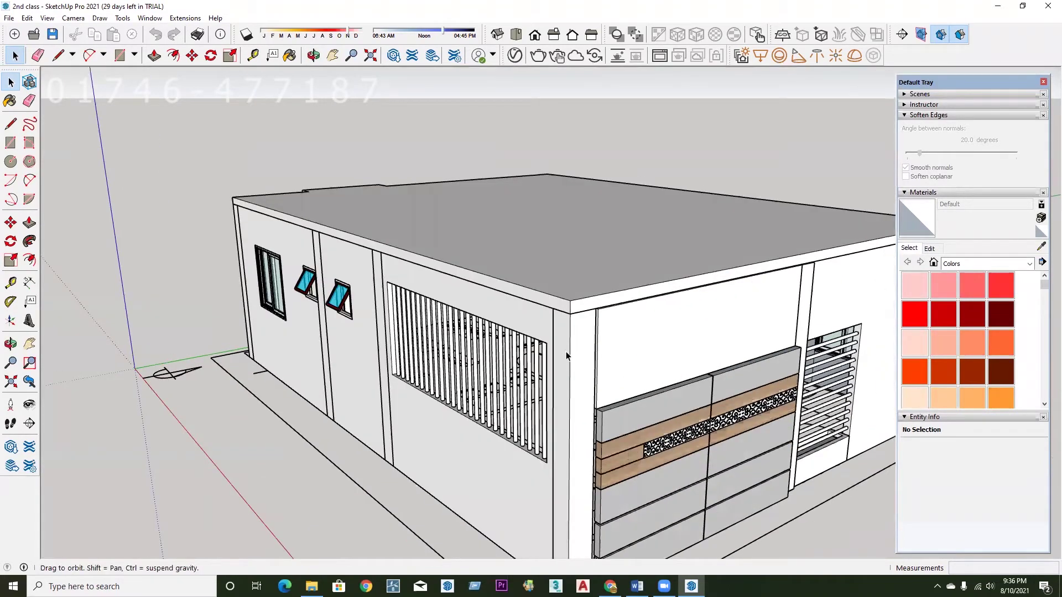
scroll(325, 329, "down", 3)
mouse_move(356, 317)
middle_mouse_down()
mouse_move(350, 249)
mouse_move(204, 303)
mouse_move(268, 452)
mouse_move(315, 443)
middle_mouse_up()
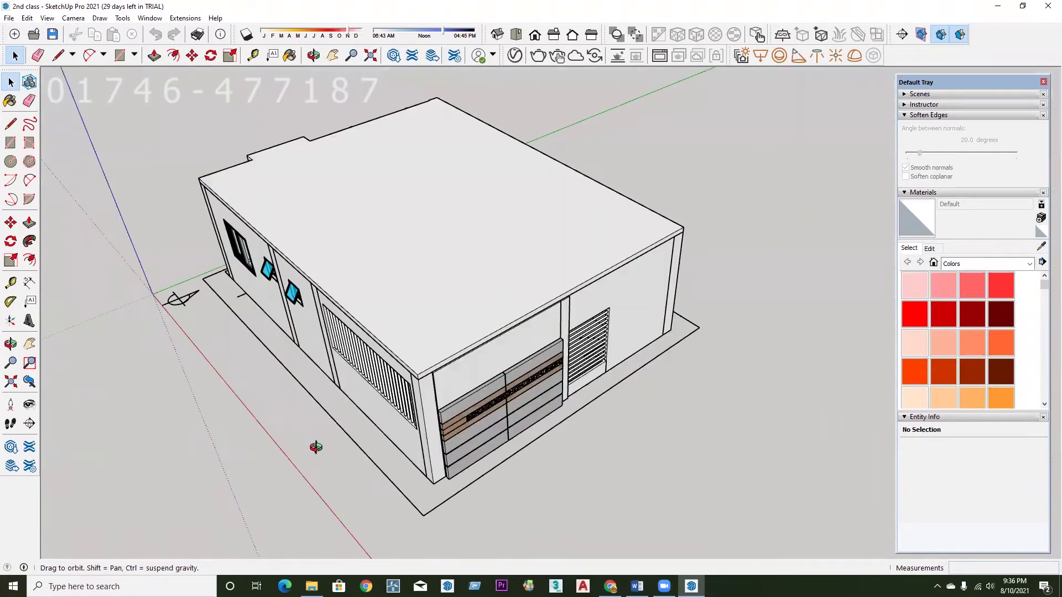
scroll(414, 419, "up", 1)
scroll(419, 431, "up", 1)
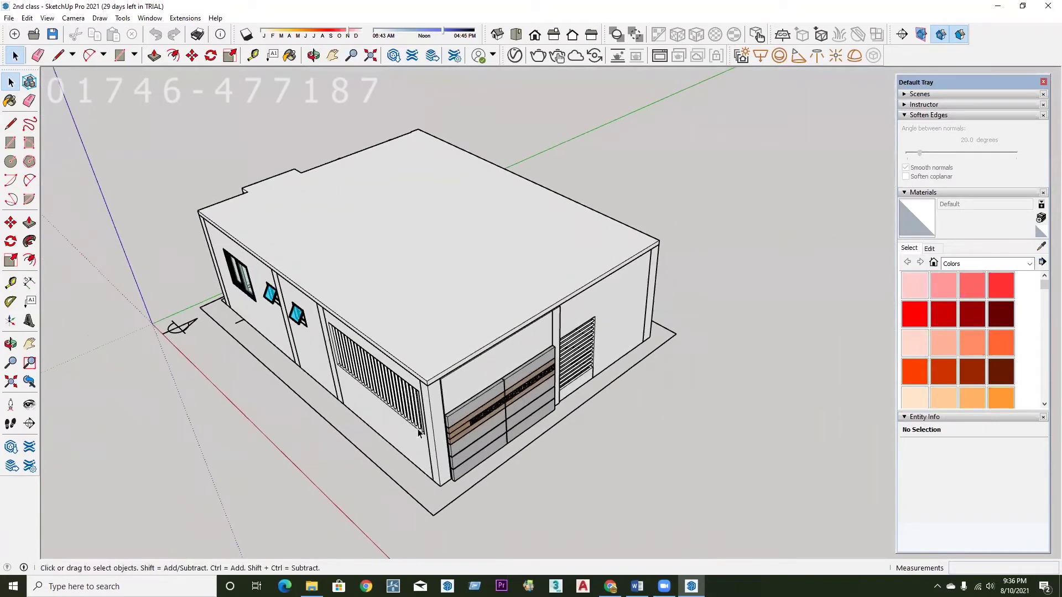
scroll(376, 429, "up", 2)
scroll(378, 430, "down", 1)
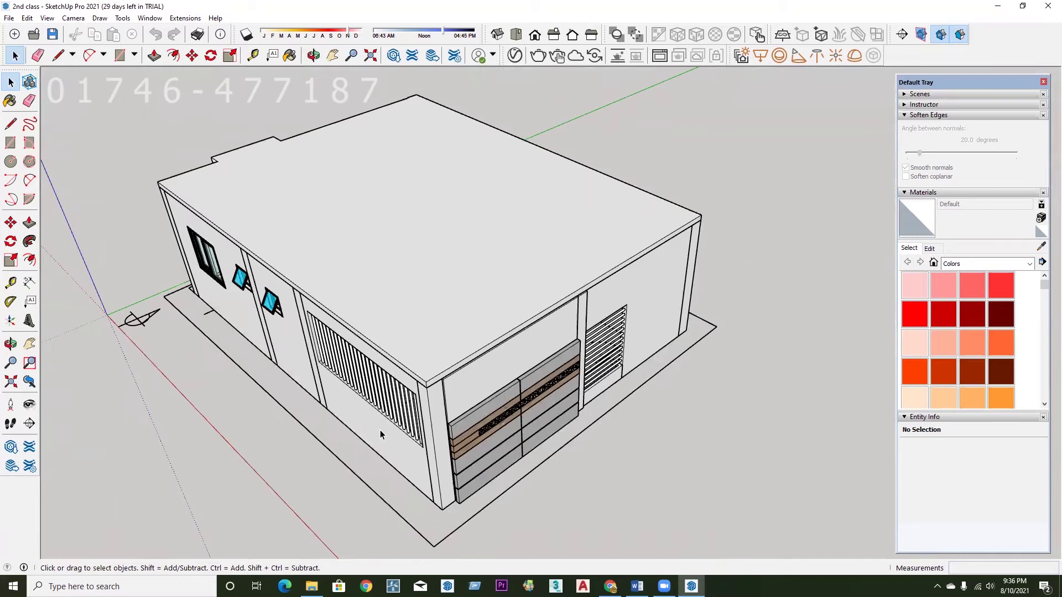
scroll(381, 429, "up", 1)
scroll(456, 459, "down", 1)
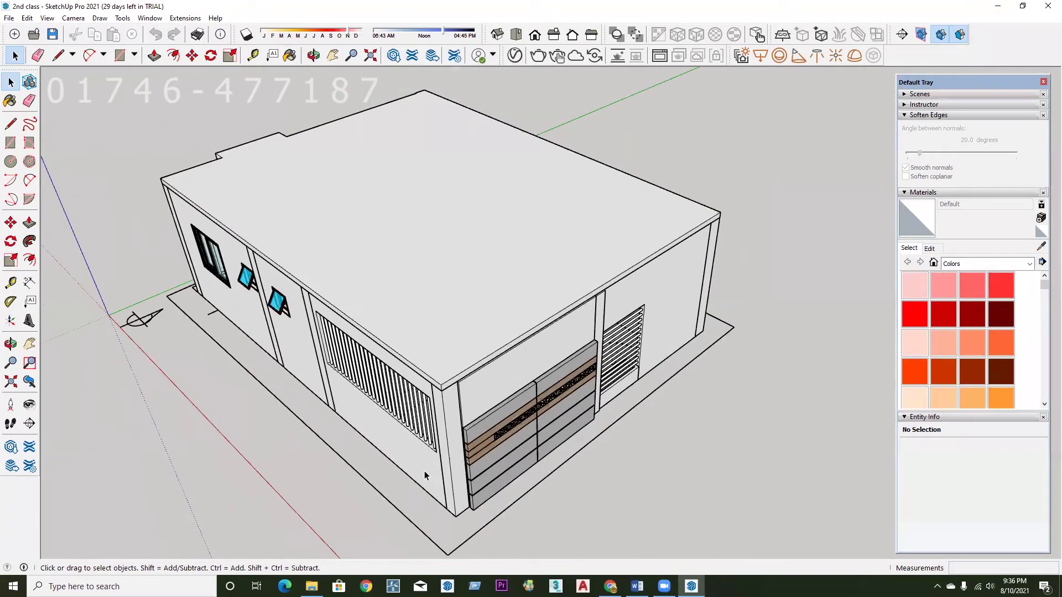
middle_click_drag(430, 460, 481, 309)
middle_click_drag(531, 280, 588, 423)
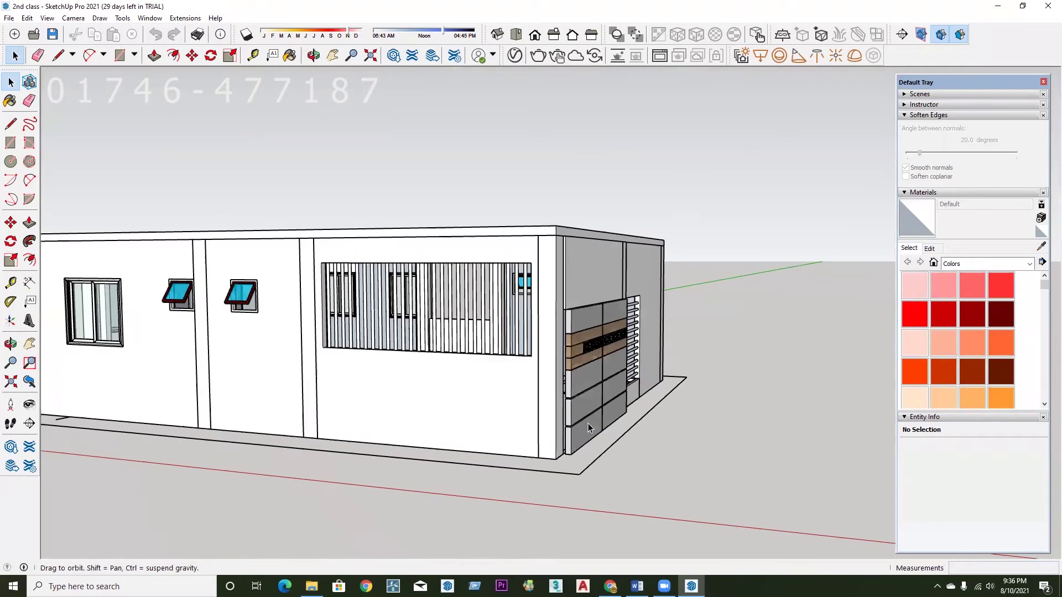
scroll(588, 423, "down", 2)
scroll(475, 354, "down", 1)
mouse_move(476, 353)
middle_mouse_down()
mouse_move(425, 287)
mouse_move(426, 387)
mouse_move(347, 387)
mouse_move(534, 381)
middle_mouse_up()
scroll(347, 387, "up", 2)
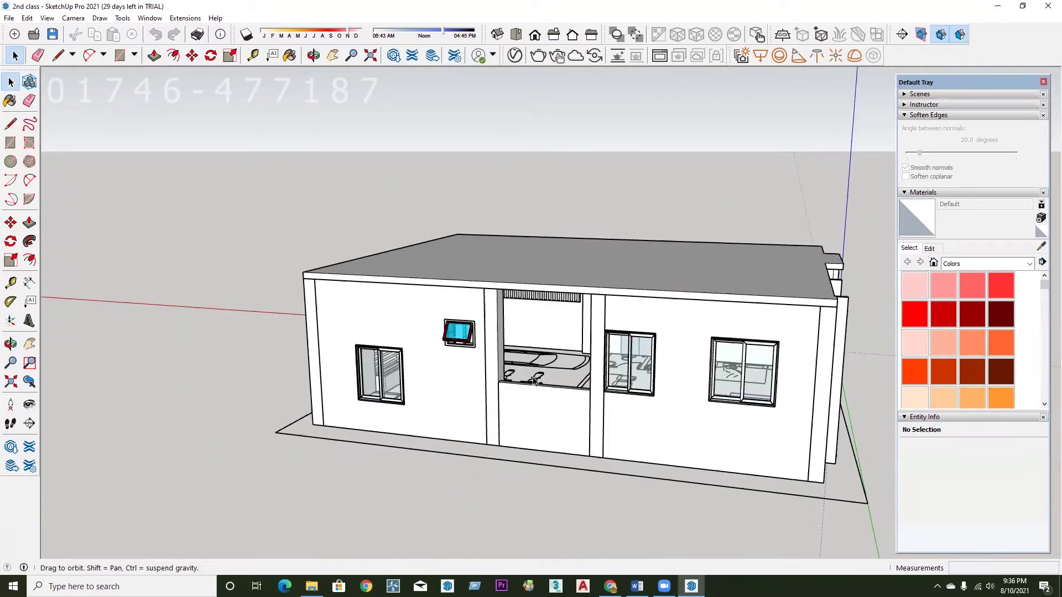
mouse_move(638, 439)
middle_mouse_down()
mouse_move(450, 330)
mouse_move(535, 303)
middle_mouse_up()
scroll(405, 279, "up", 2)
mouse_move(405, 280)
middle_mouse_down()
mouse_move(529, 279)
mouse_move(469, 293)
mouse_move(432, 350)
mouse_move(445, 348)
mouse_move(426, 296)
mouse_move(413, 290)
middle_mouse_up()
scroll(529, 280, "down", 3)
scroll(432, 350, "down", 2)
scroll(443, 278, "up", 2)
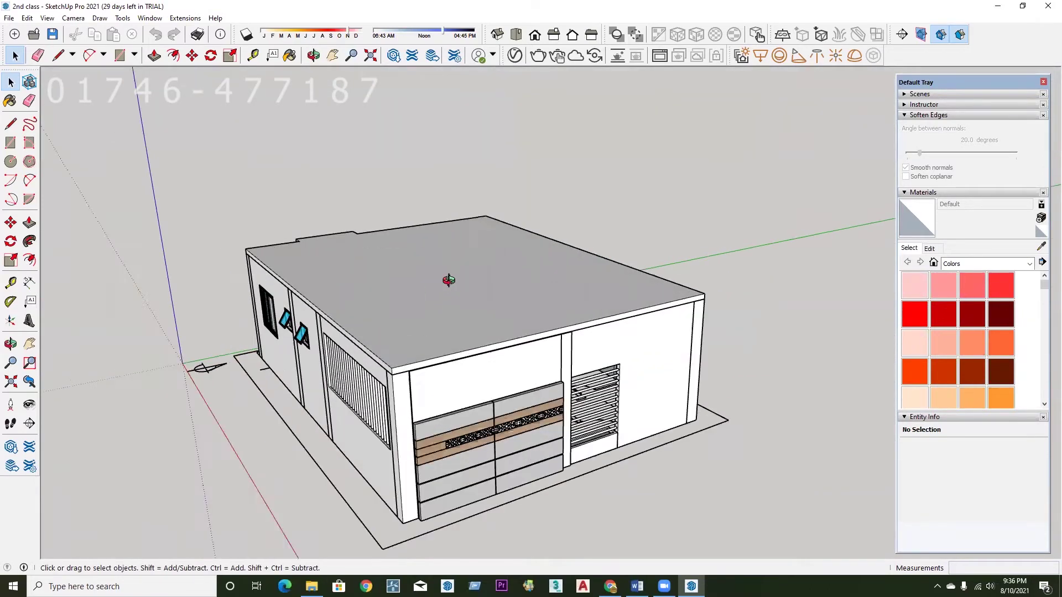
scroll(295, 358, "up", 1)
scroll(295, 359, "down", 1)
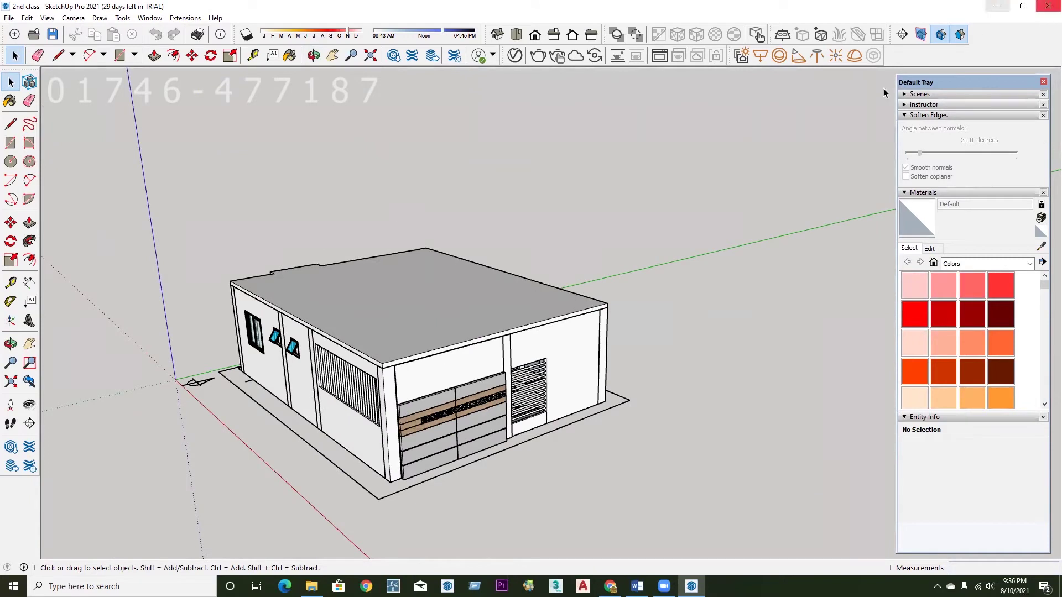
mouse_move(387, 332)
middle_mouse_down()
mouse_move(399, 337)
mouse_move(393, 371)
mouse_move(633, 355)
middle_mouse_up()
mouse_move(379, 333)
middle_mouse_down()
mouse_move(249, 493)
mouse_move(371, 419)
mouse_move(247, 397)
mouse_move(336, 442)
mouse_move(289, 324)
mouse_move(202, 438)
mouse_move(308, 503)
mouse_move(310, 439)
mouse_move(185, 474)
mouse_move(194, 457)
mouse_move(317, 424)
middle_mouse_up()
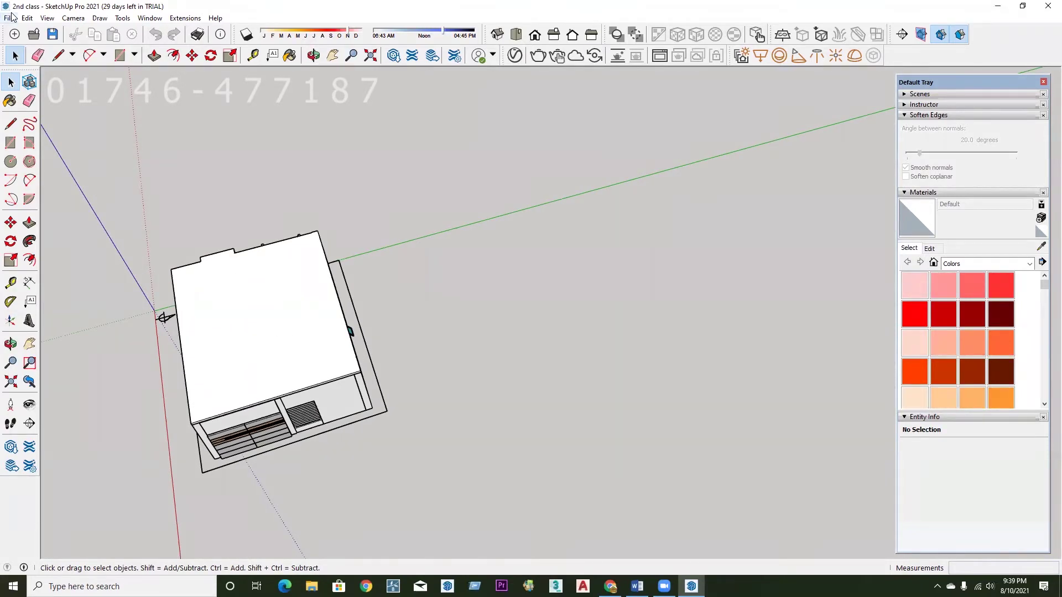
Import the 'new block' DWG from the Desktop and close the import results.
left_click(12, 16)
mouse_move(43, 193)
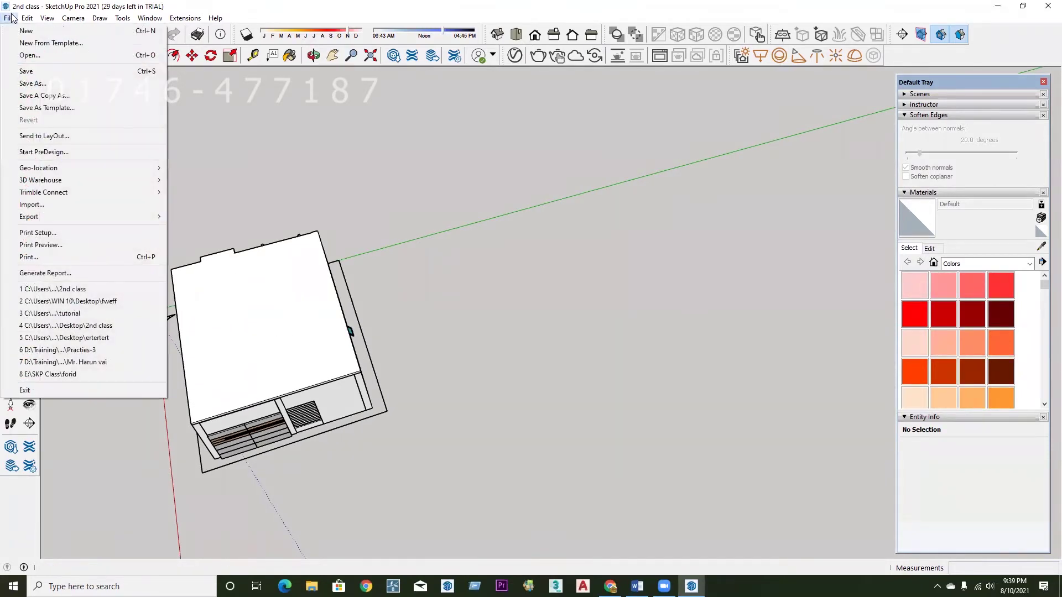
left_click(38, 204)
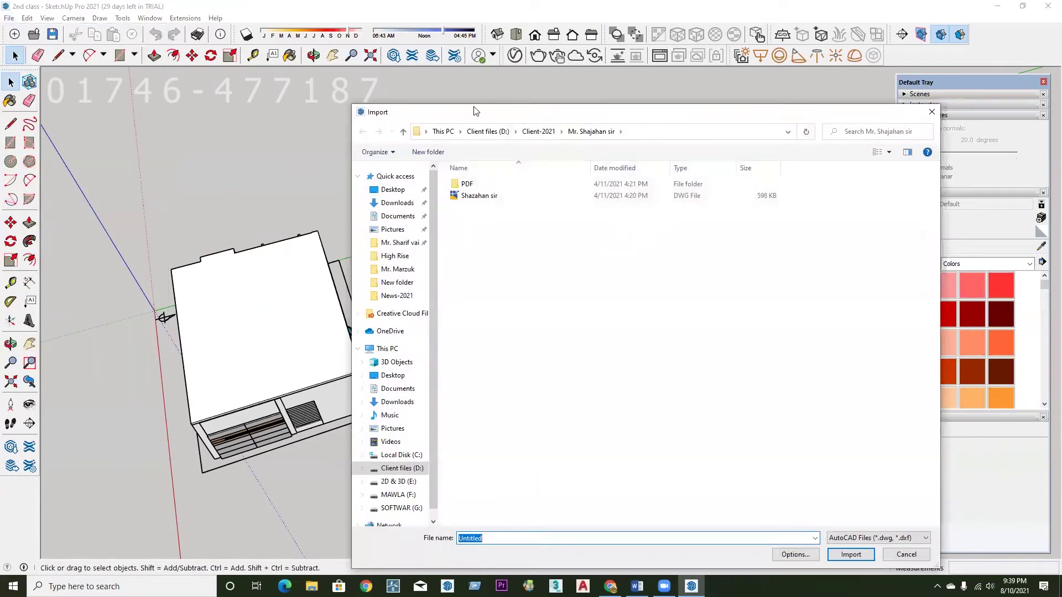
left_click_drag(474, 111, 371, 74)
left_click(289, 152)
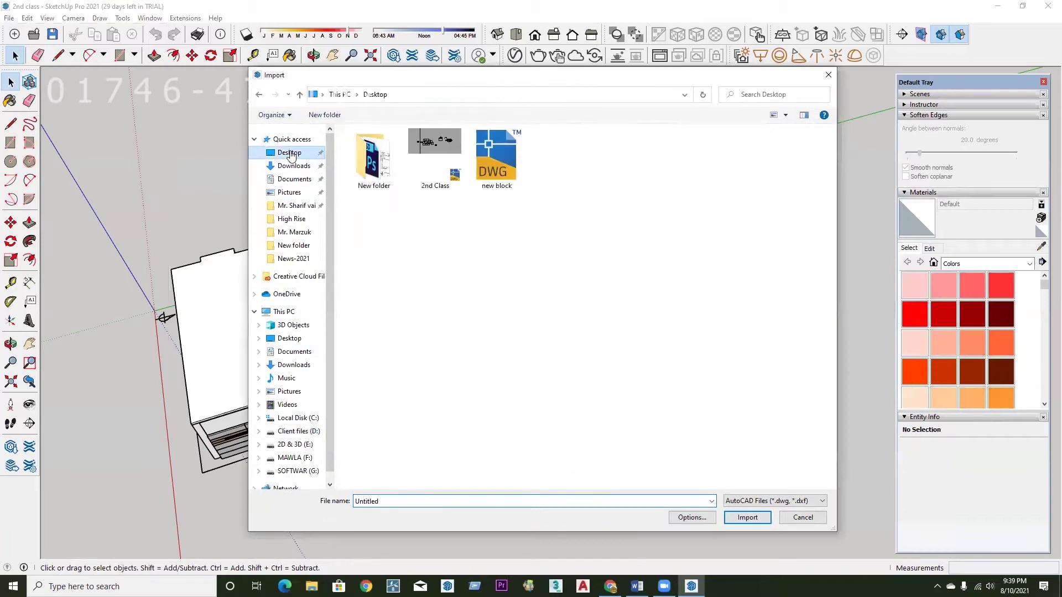
left_click(516, 162)
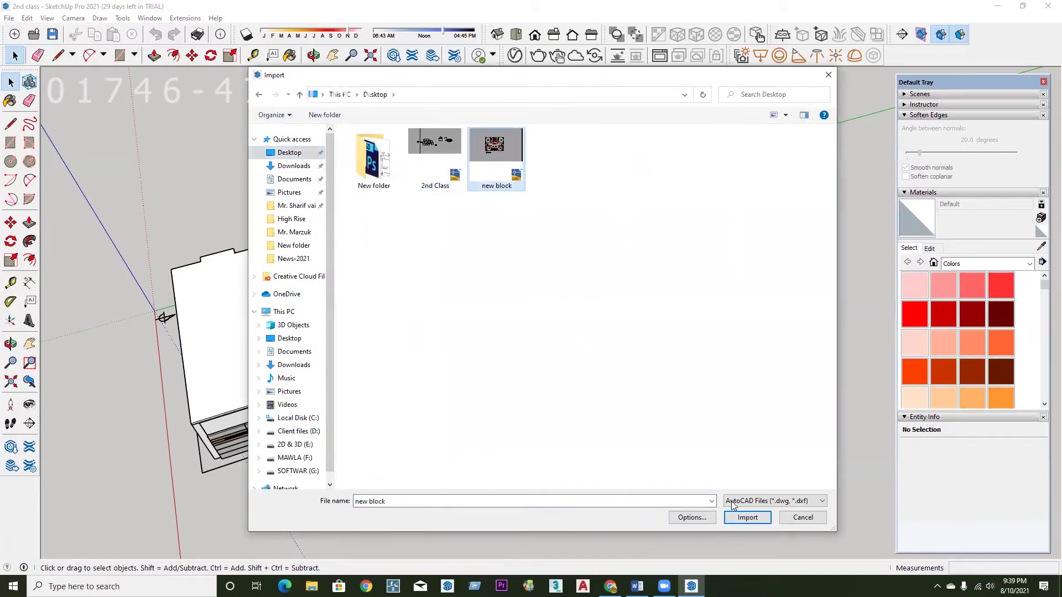
left_click(747, 517)
left_click(570, 377)
scroll(259, 360, "down", 1)
scroll(243, 360, "down", 2)
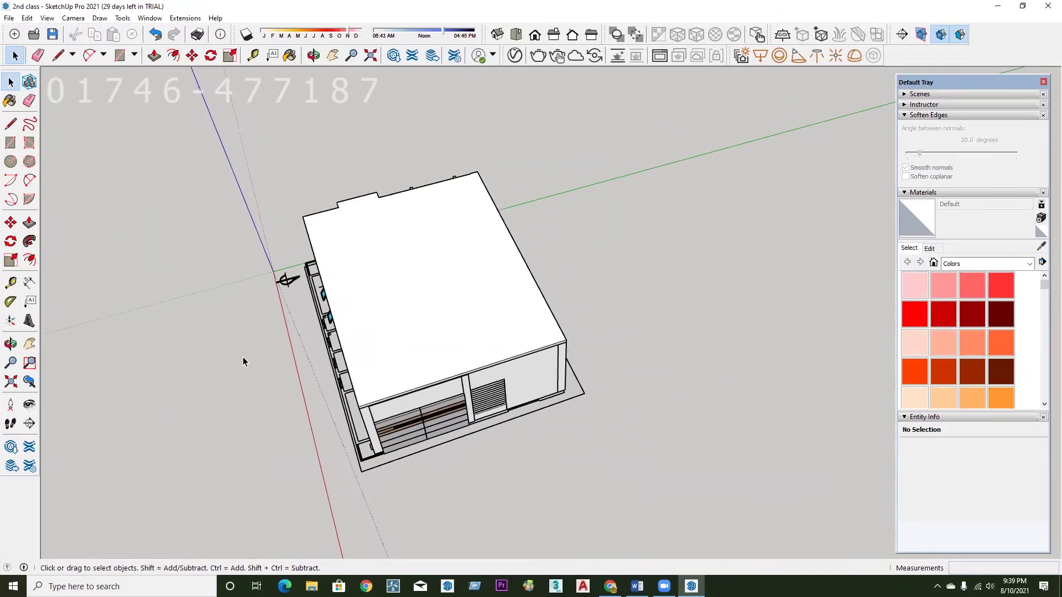
scroll(243, 362, "down", 3)
scroll(243, 362, "down", 1)
scroll(244, 363, "down", 1)
scroll(357, 371, "up", 2)
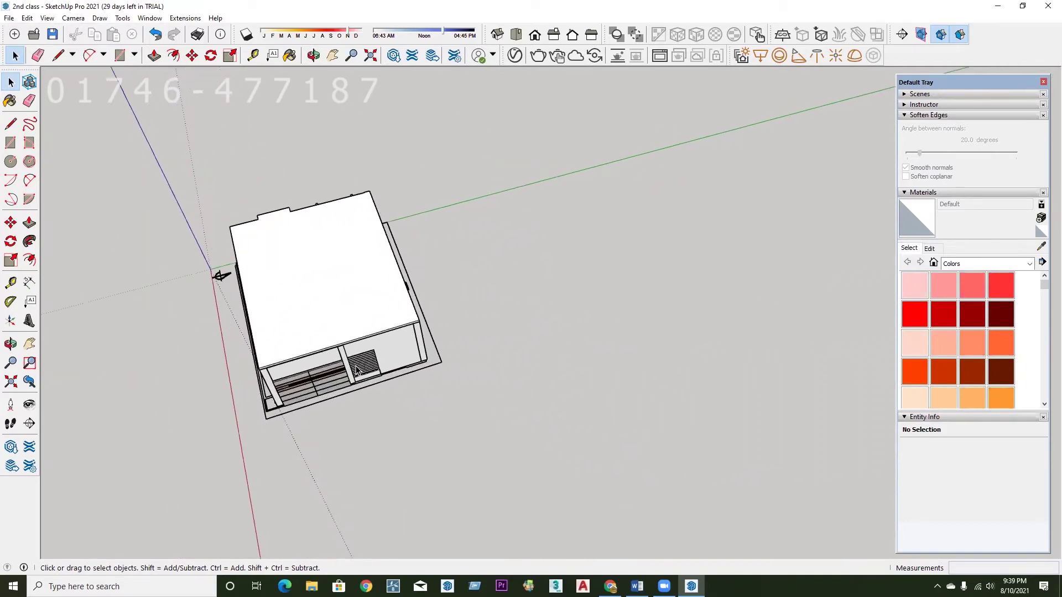
scroll(357, 370, "up", 2)
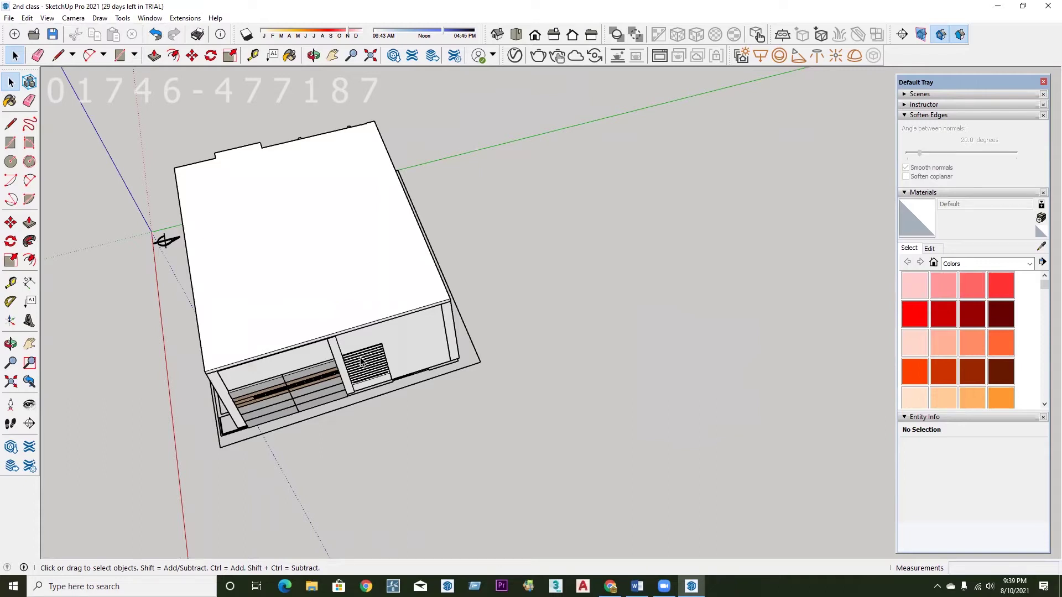
scroll(361, 360, "down", 1)
scroll(347, 439, "down", 1)
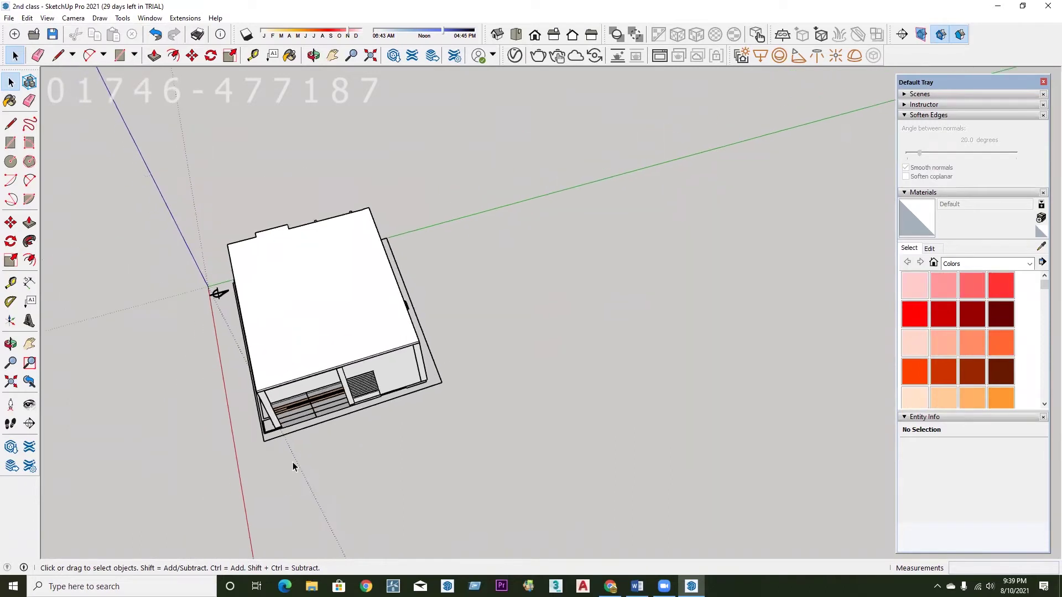
scroll(347, 340, "up", 1)
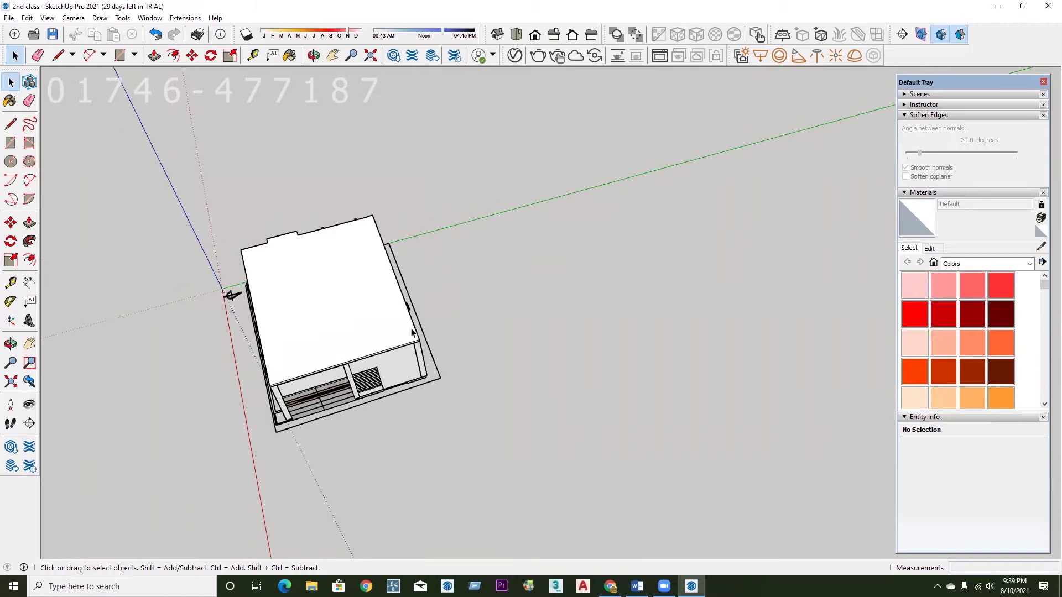
scroll(359, 371, "up", 1)
scroll(376, 403, "up", 1)
scroll(376, 403, "down", 1)
scroll(353, 413, "down", 1)
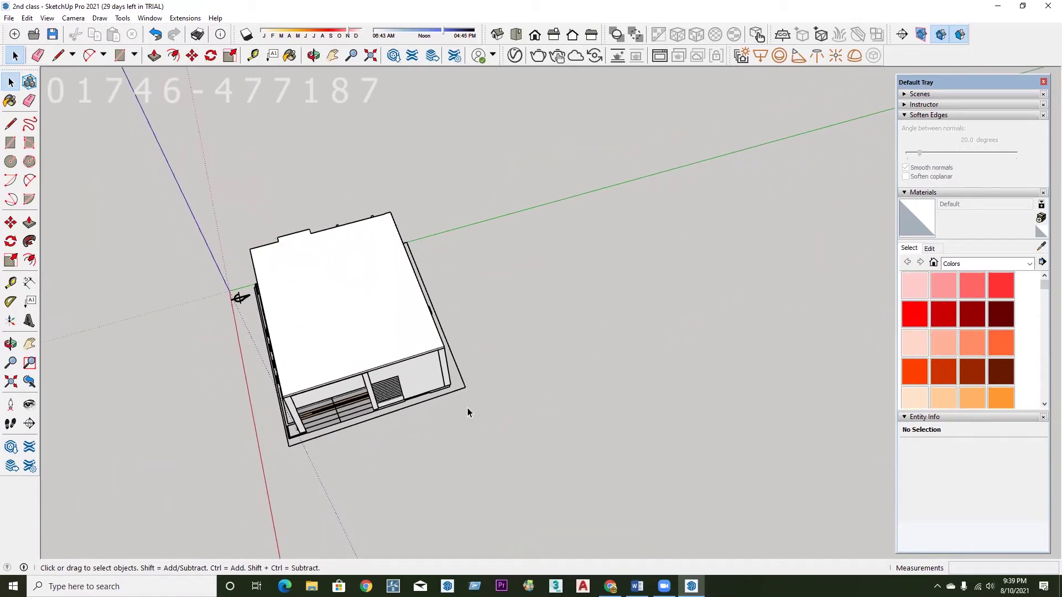
left_click(458, 393)
key("m")
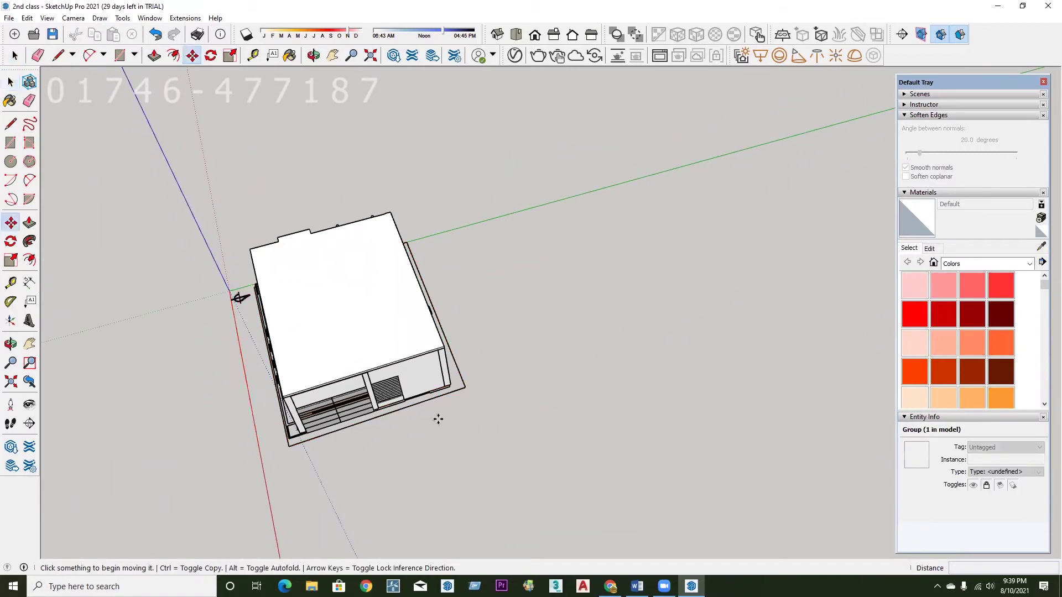
key("space")
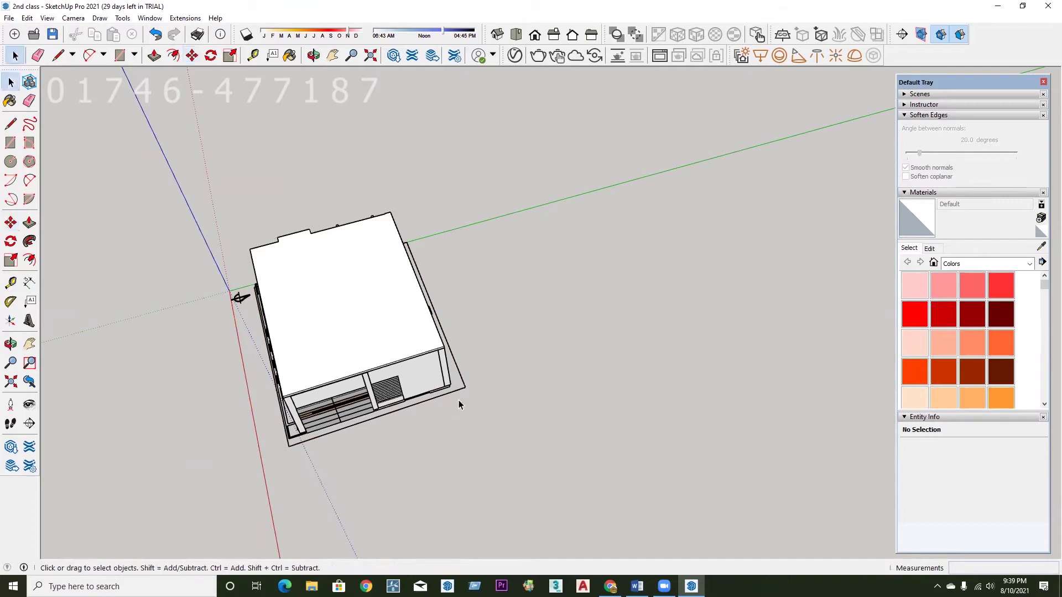
left_click(461, 382)
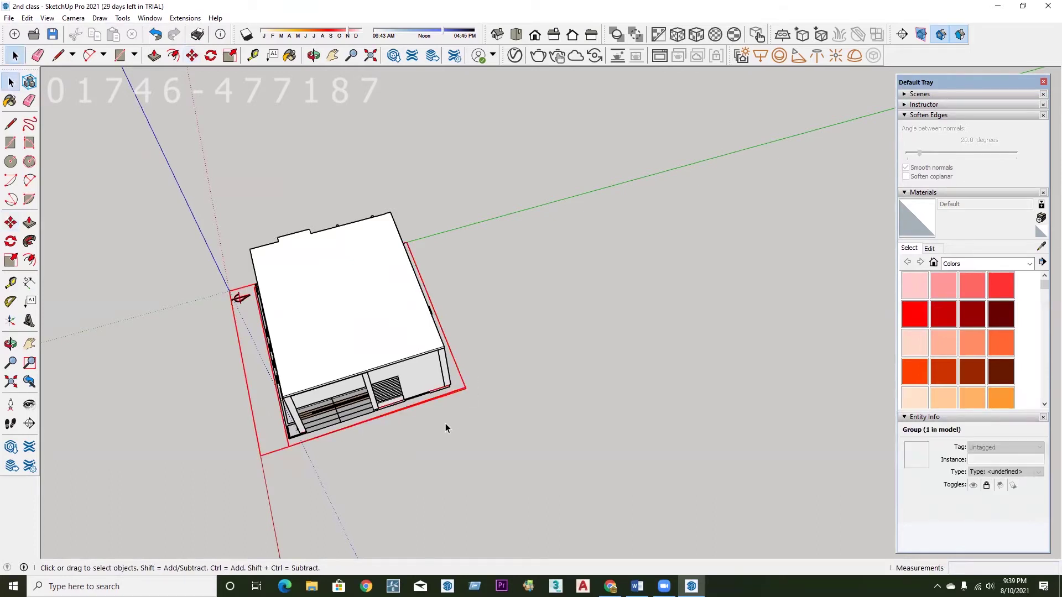
key("m")
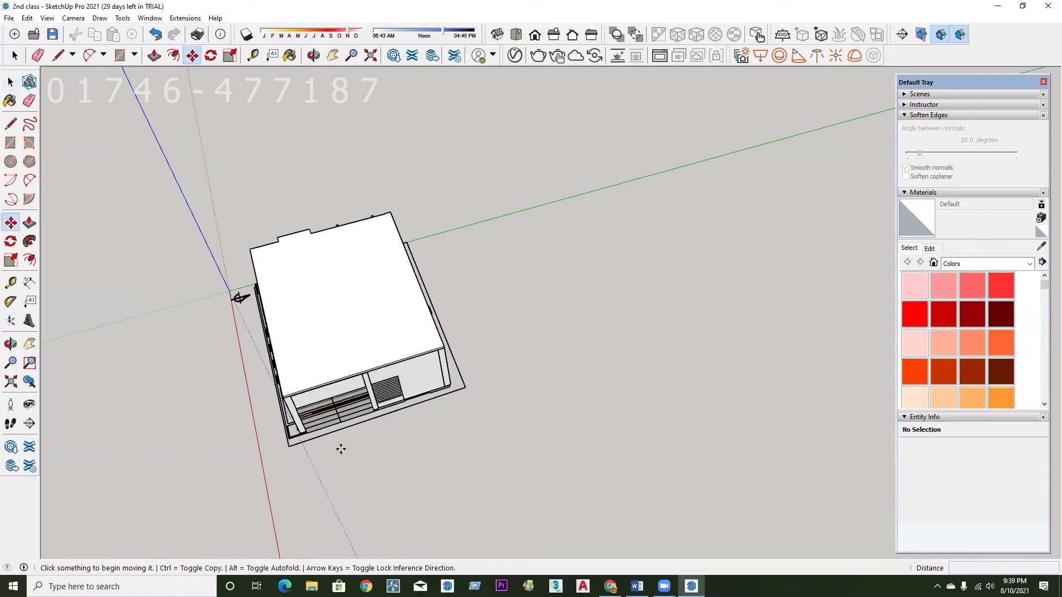
scroll(354, 420, "down", 2)
scroll(414, 360, "down", 2)
scroll(453, 351, "up", 2)
scroll(380, 345, "up", 2)
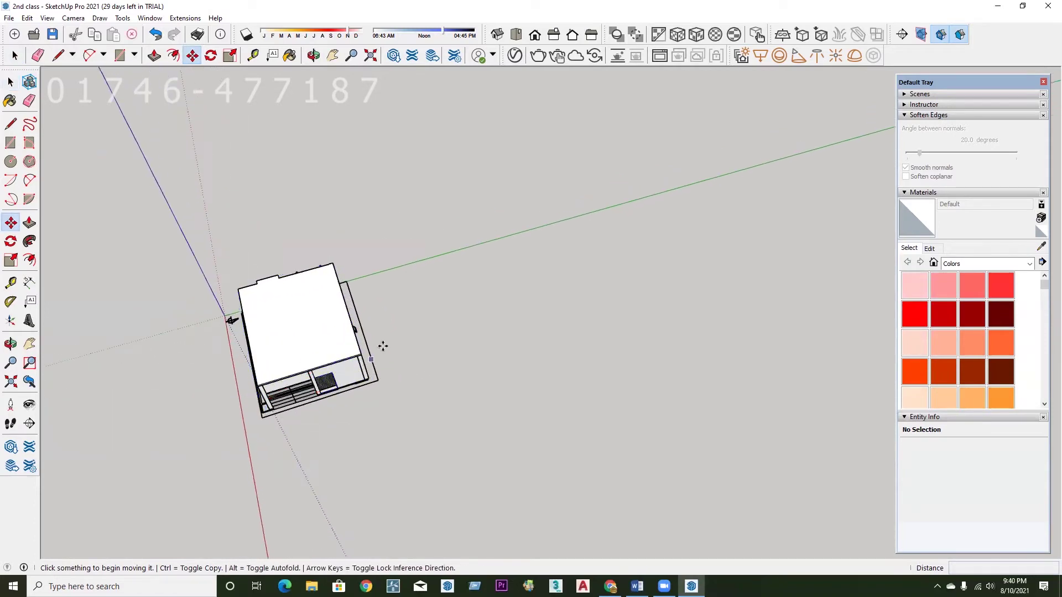
key("space")
Select the house and move it 60' along the green axis.
left_click_drag(157, 250, 540, 434)
left_click_drag(106, 194, 446, 465)
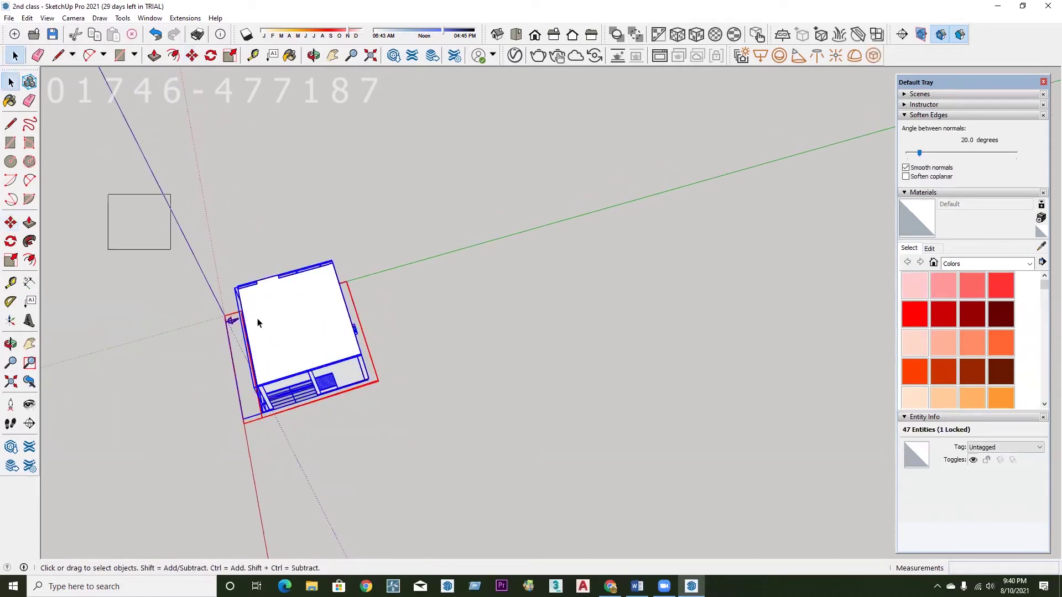
key("m")
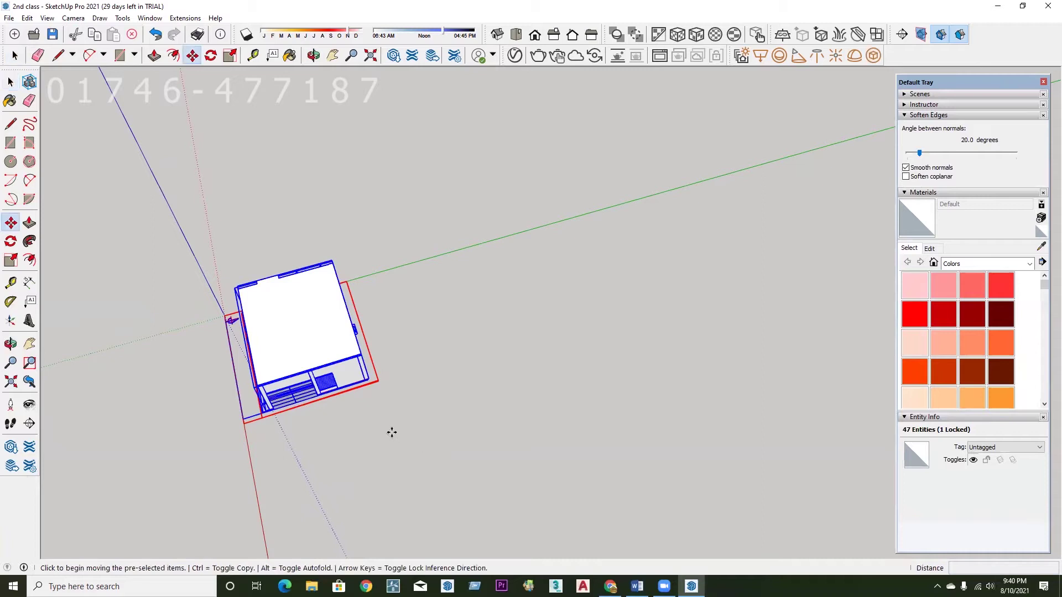
left_click(391, 431)
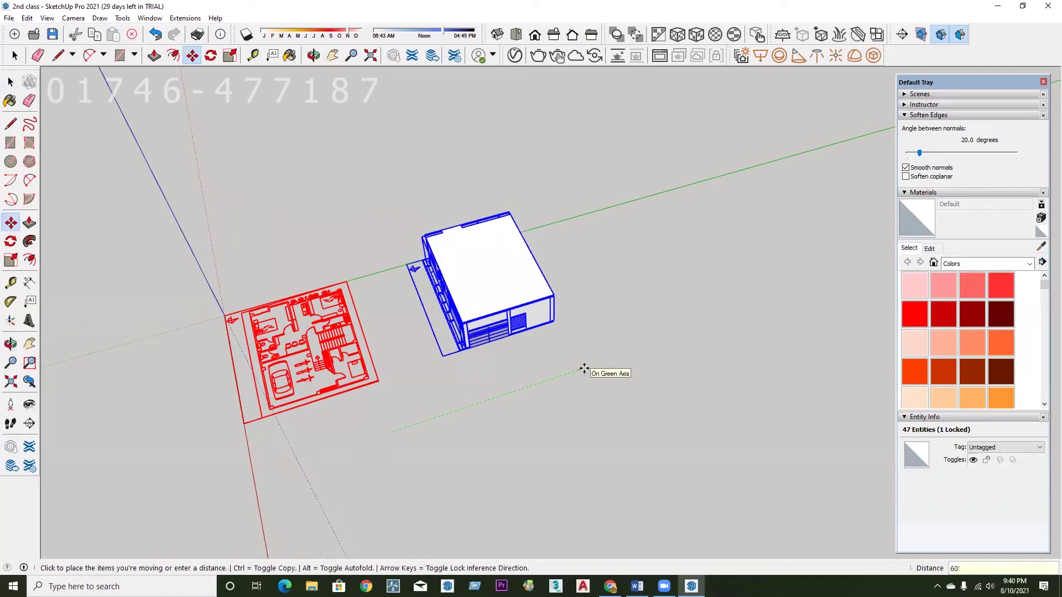
left_click(584, 369)
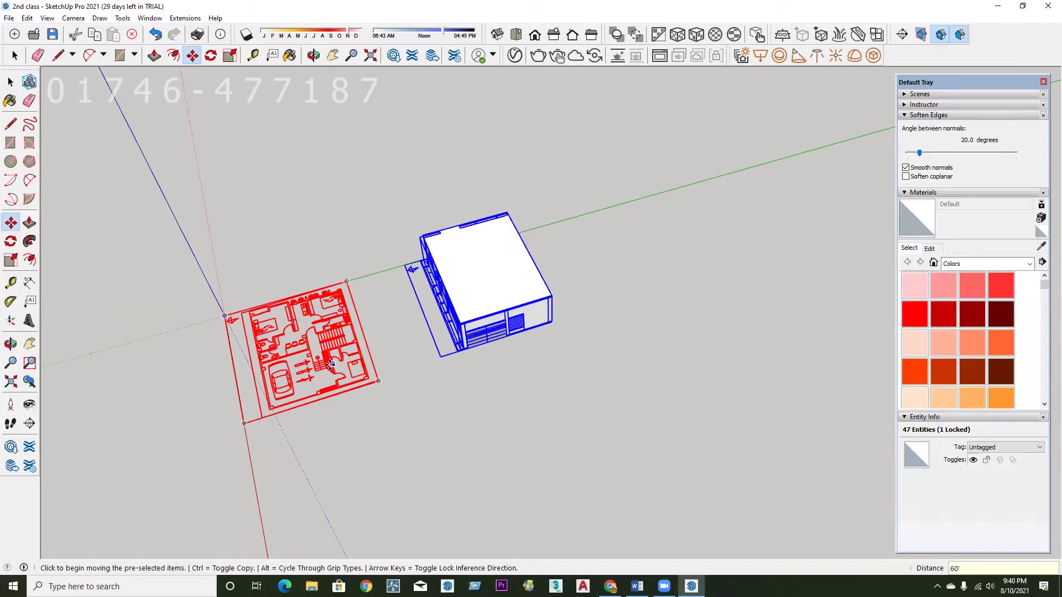
Return to Select and pick only the floor plan.
key("space")
scroll(332, 362, "up", 1)
scroll(339, 357, "up", 1)
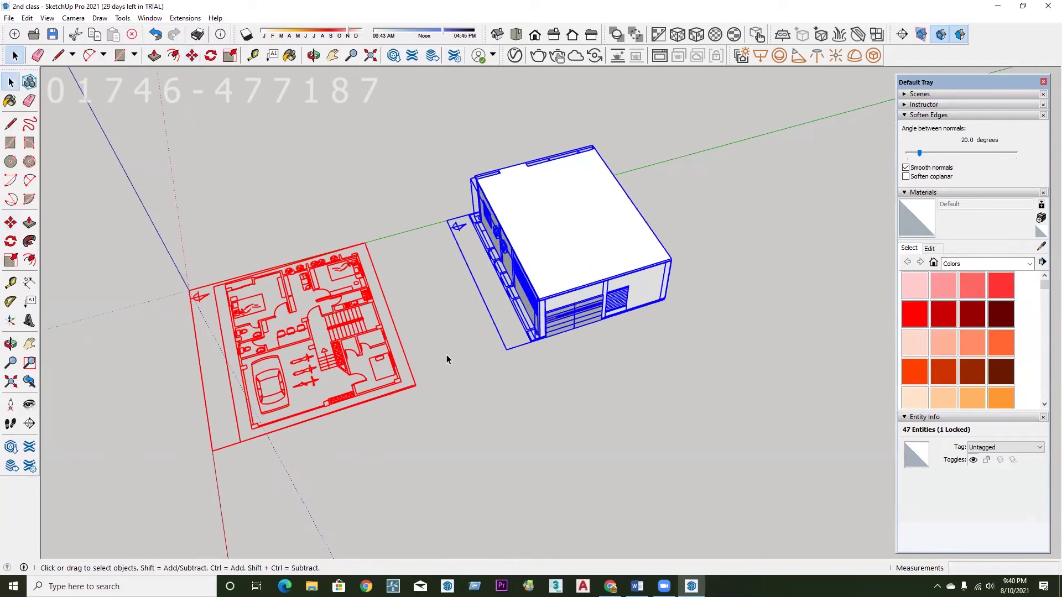
left_click(346, 366)
scroll(382, 338, "up", 1)
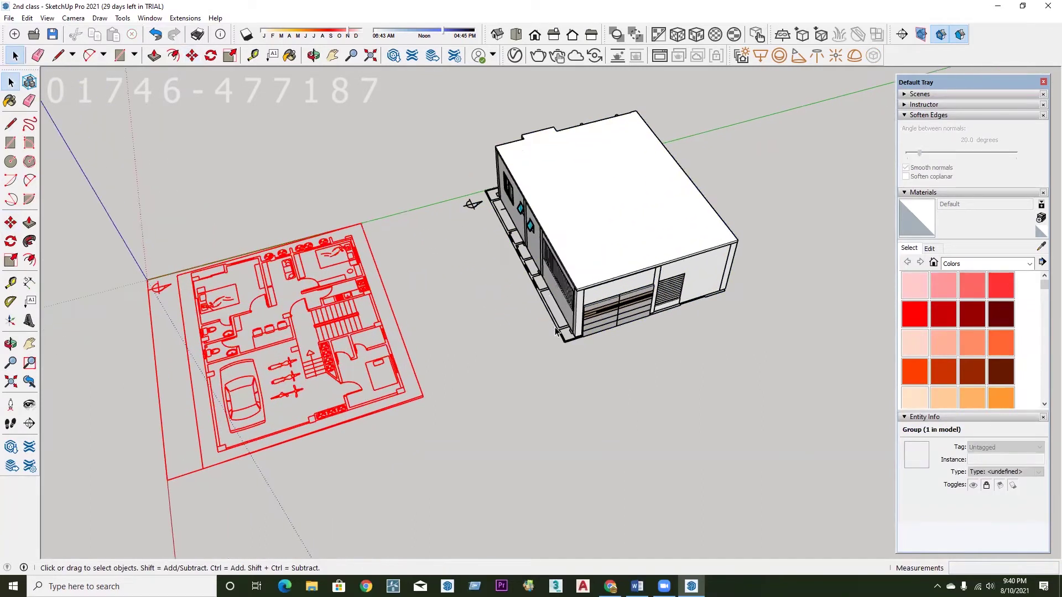
scroll(553, 332, "up", 1)
scroll(387, 346, "down", 1)
scroll(387, 354, "down", 1)
scroll(487, 347, "up", 1)
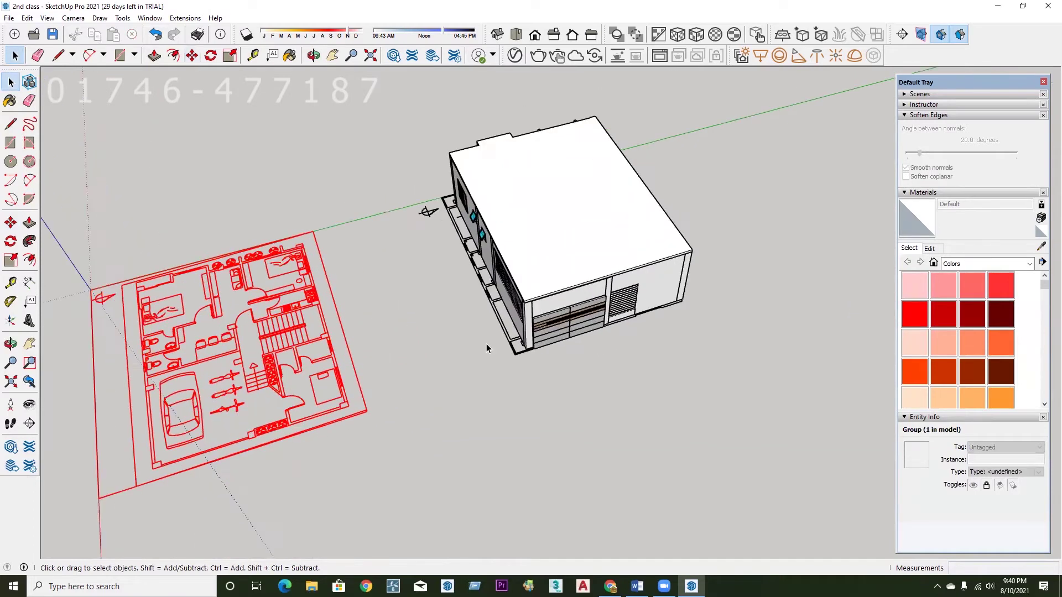
scroll(486, 348, "up", 1)
left_click(488, 330)
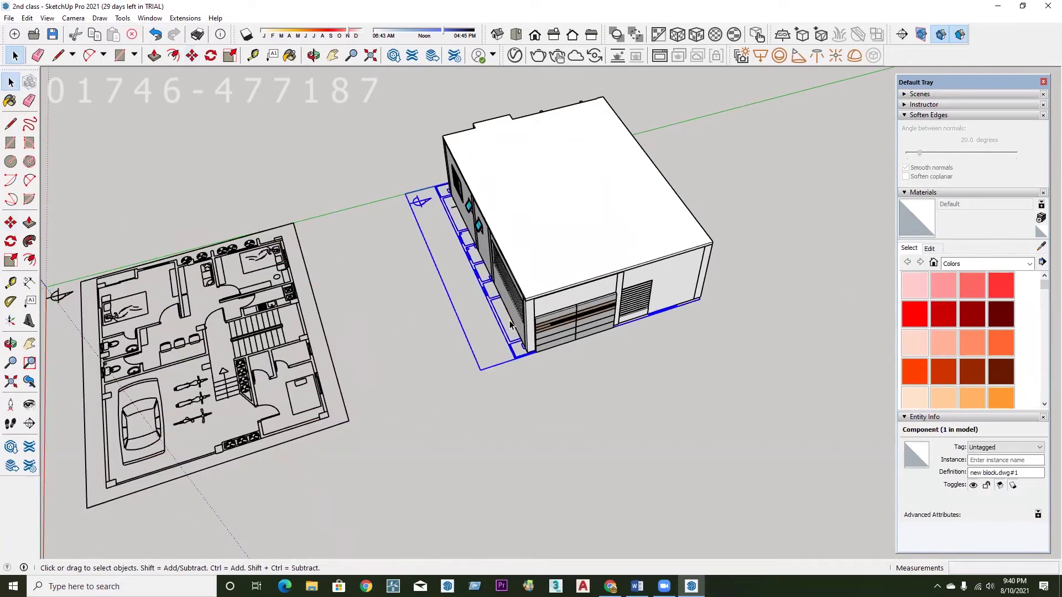
scroll(555, 308, "down", 1)
scroll(539, 293, "down", 1)
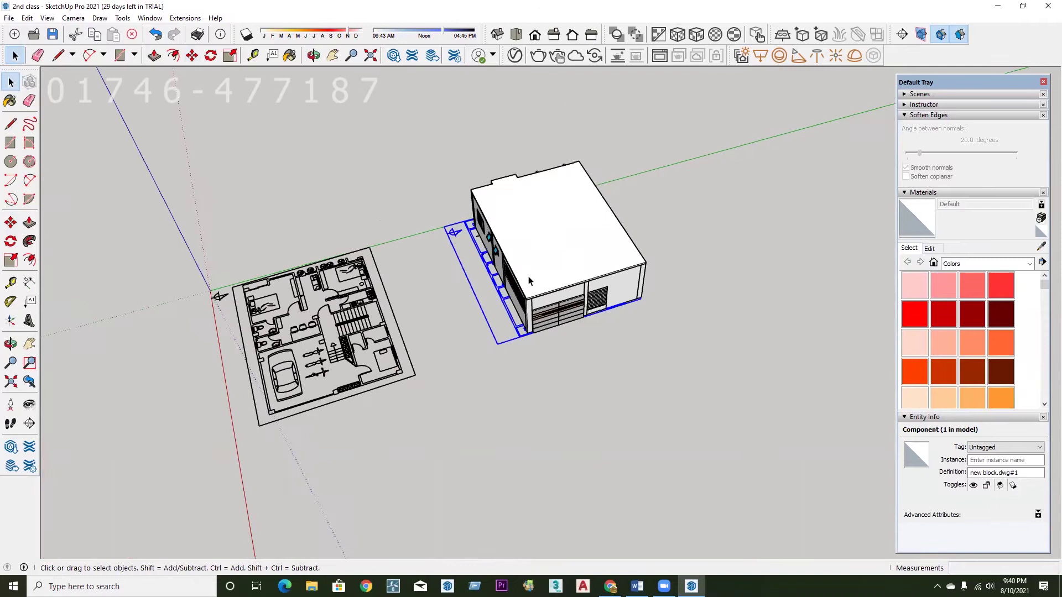
left_click(366, 392)
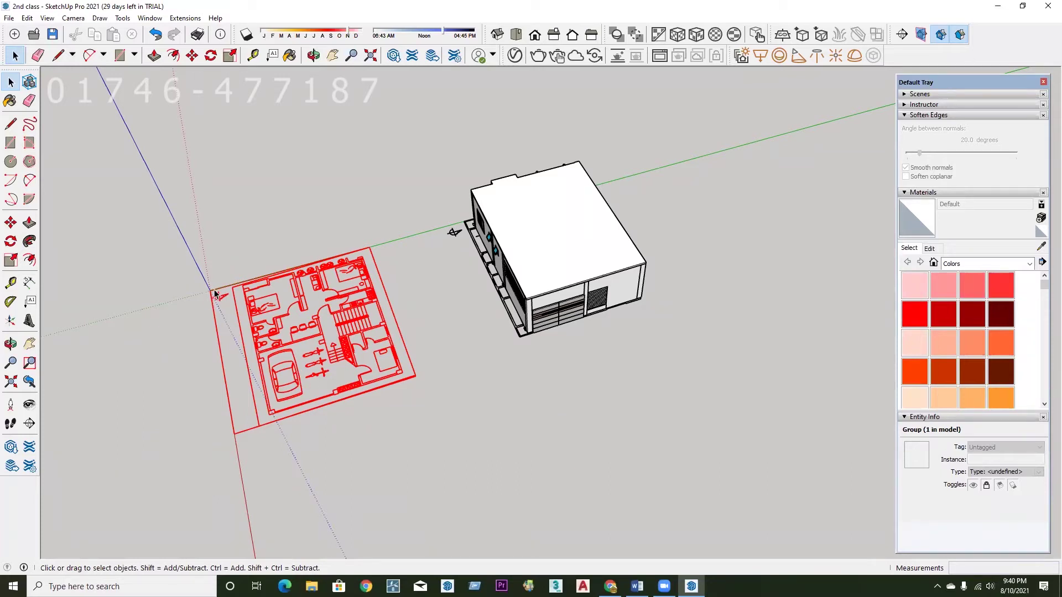
scroll(324, 341, "up", 2)
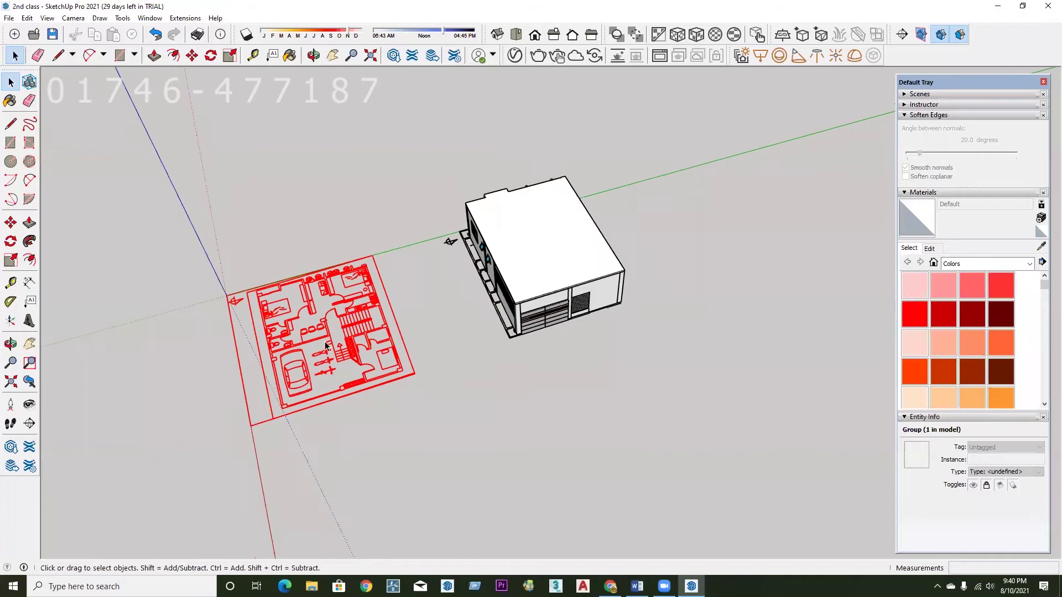
scroll(531, 280, "up", 1)
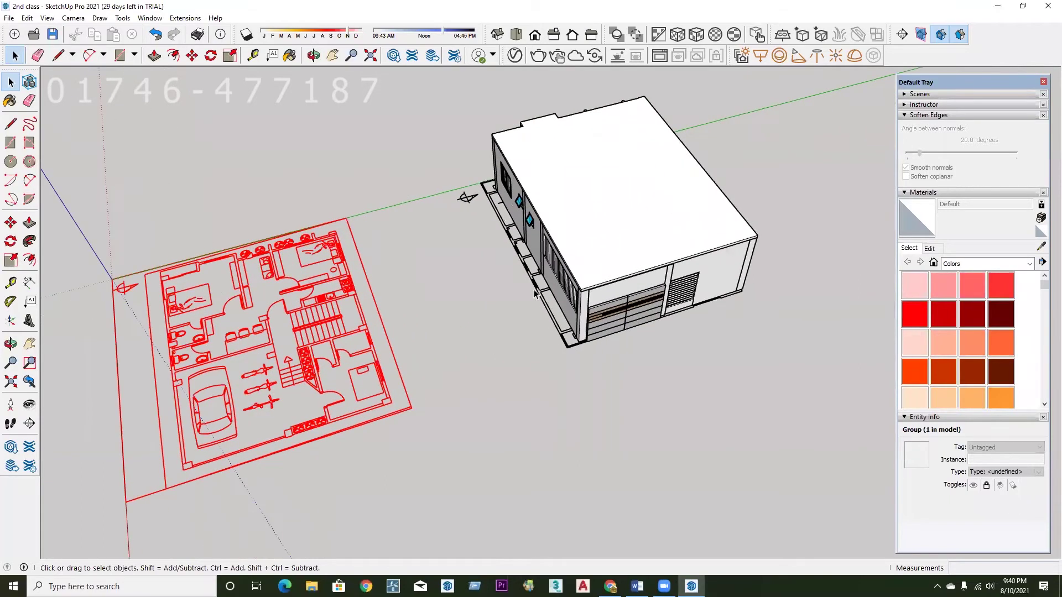
left_click(534, 293)
scroll(534, 293, "down", 1)
left_click_drag(437, 123, 758, 424)
scroll(532, 323, "up", 1)
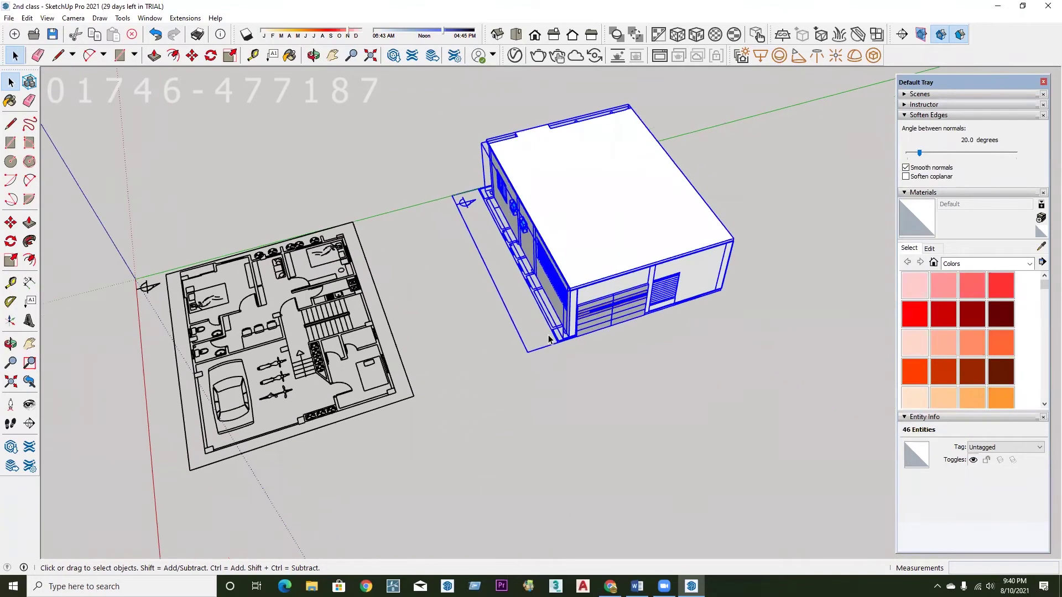
scroll(553, 318, "up", 1)
left_click(531, 313, "shift")
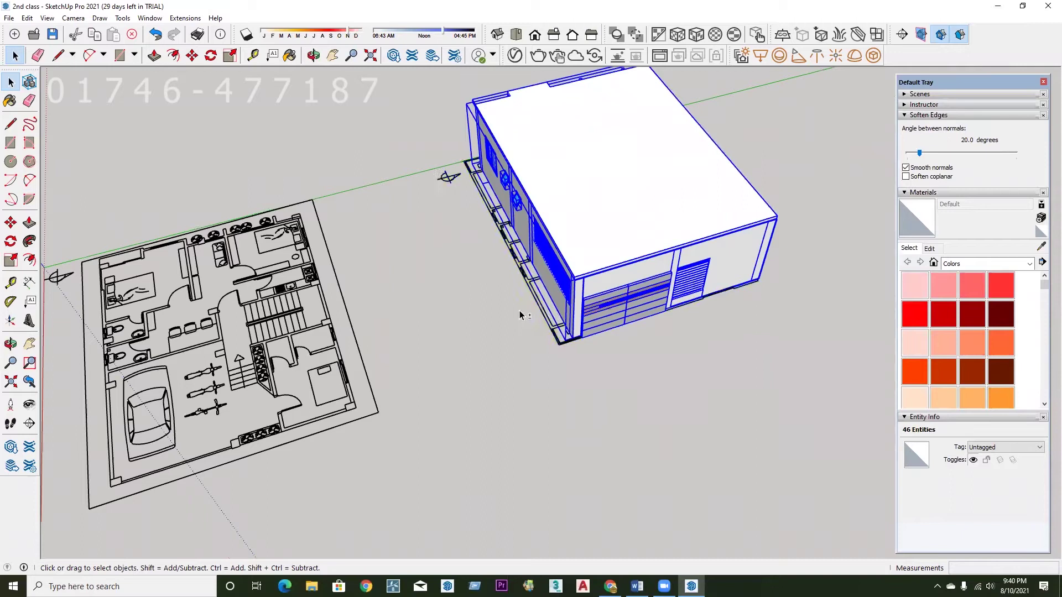
scroll(547, 326, "down", 2)
scroll(553, 343, "up", 1)
key("m")
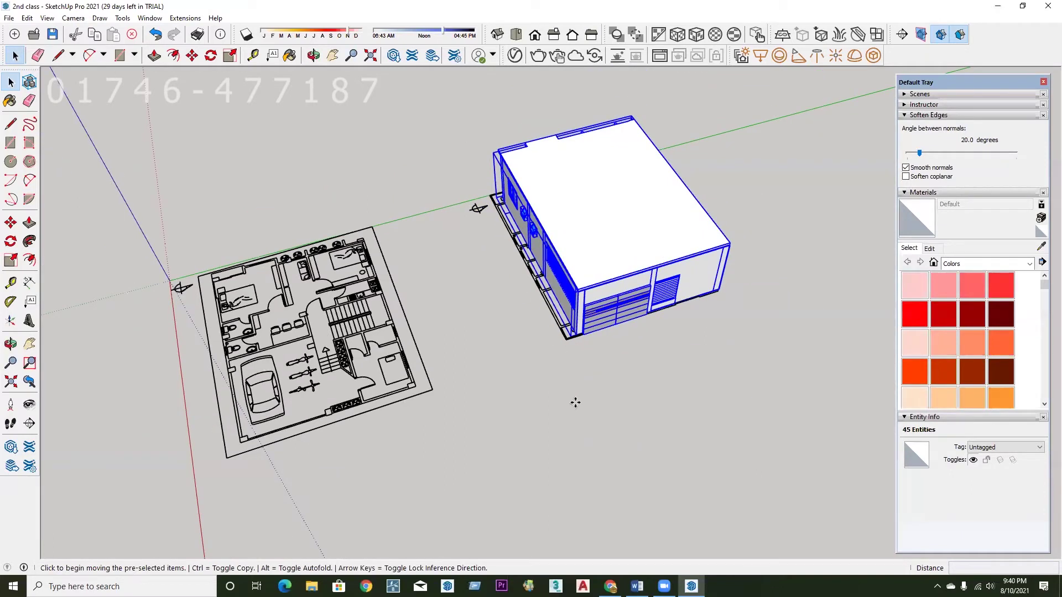
left_click(575, 403)
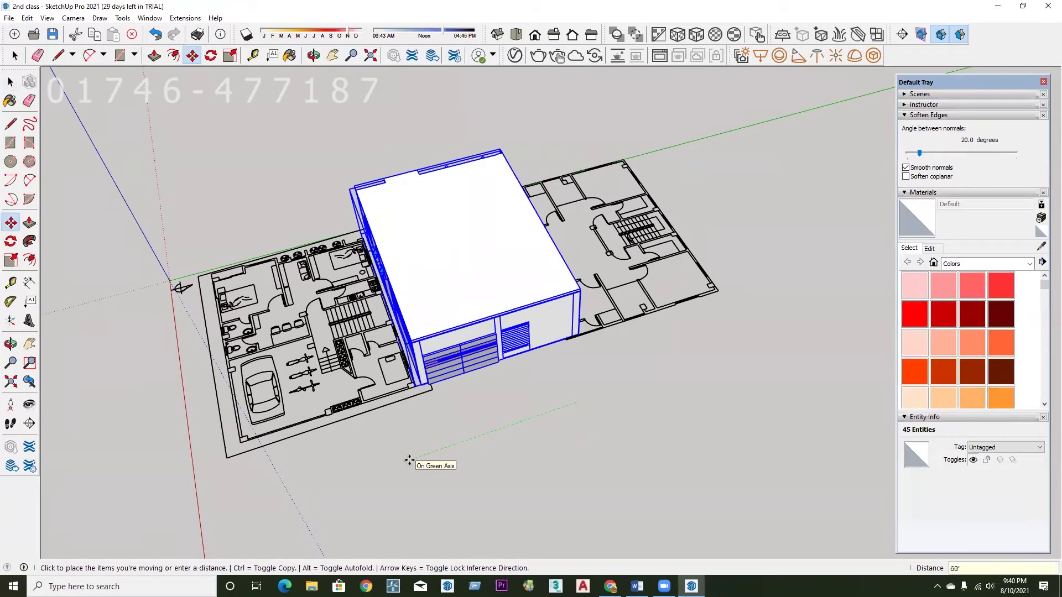
Cancel the pending move so the house stays on the left floor plan, then deselect it.
key("Escape")
key("space")
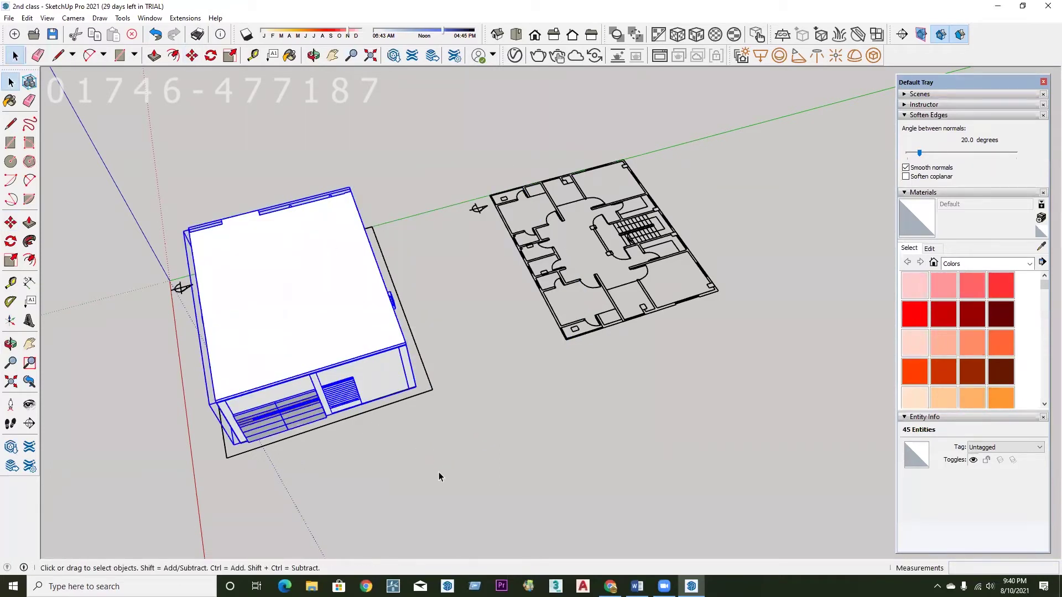
left_click(445, 460)
Lock the second floor plan beside the house via its context menu.
scroll(575, 318, "up", 5)
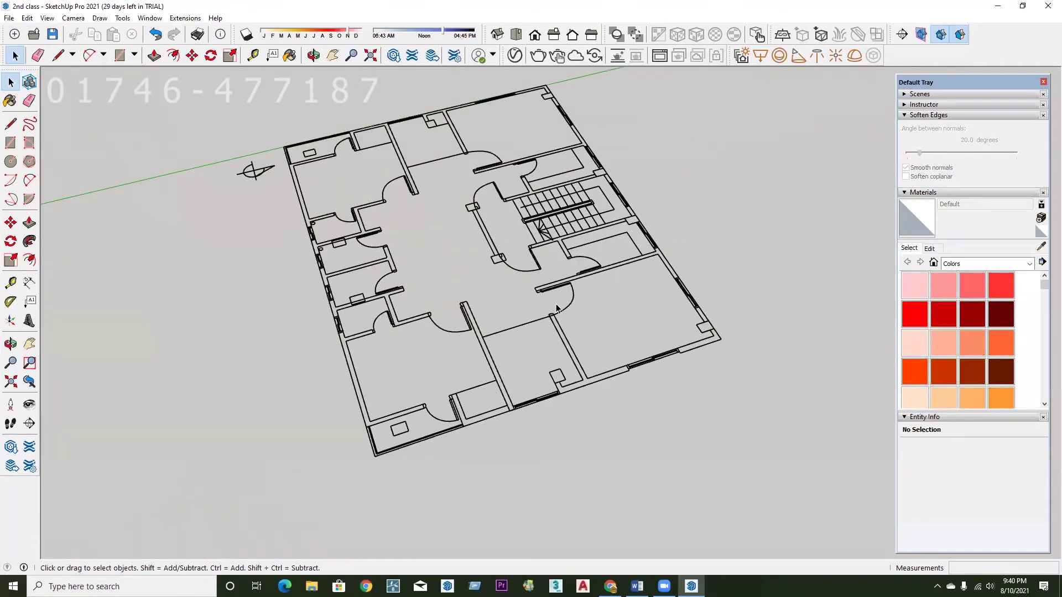
scroll(558, 308, "down", 3)
scroll(386, 374, "down", 1)
scroll(454, 344, "up", 2)
middle_click_drag(453, 344, 407, 371)
scroll(344, 382, "down", 2)
middle_click_drag(344, 383, 354, 495)
scroll(353, 496, "up", 2)
scroll(354, 495, "up", 2)
scroll(392, 456, "up", 2)
scroll(460, 436, "down", 2)
scroll(492, 453, "down", 2)
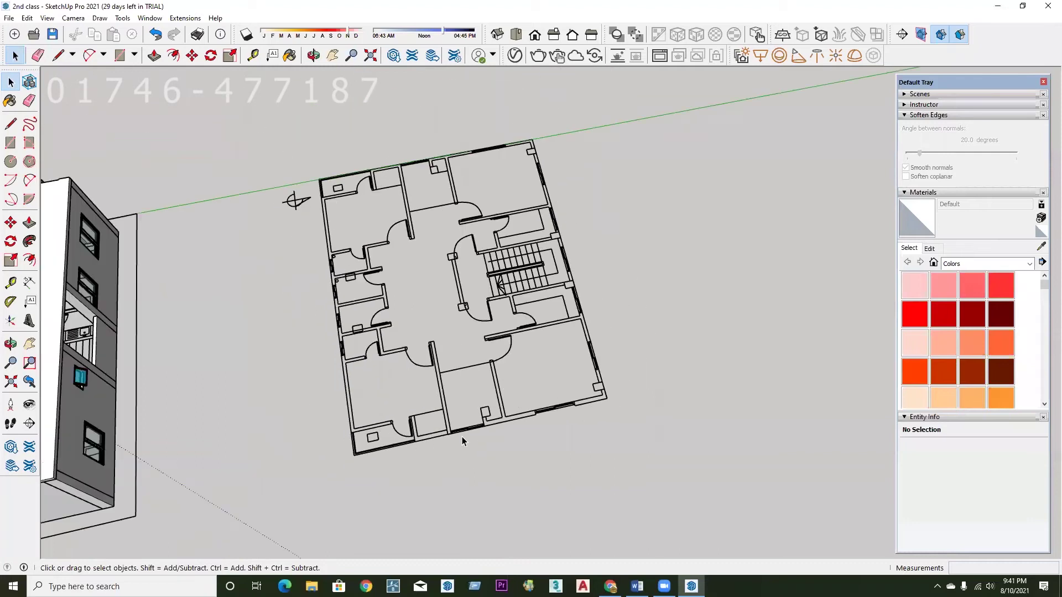
scroll(463, 437, "down", 1)
scroll(456, 432, "up", 1)
scroll(452, 427, "up", 1)
scroll(453, 427, "up", 1)
scroll(380, 476, "down", 2)
scroll(366, 479, "down", 1)
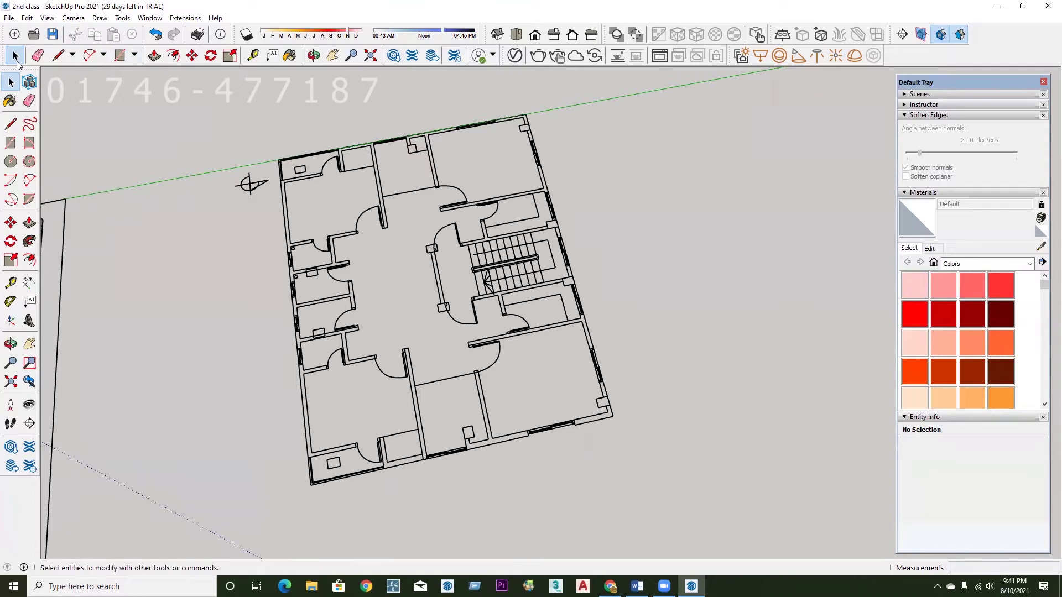
scroll(571, 426, "down", 1)
left_click(497, 338)
right_click(503, 323)
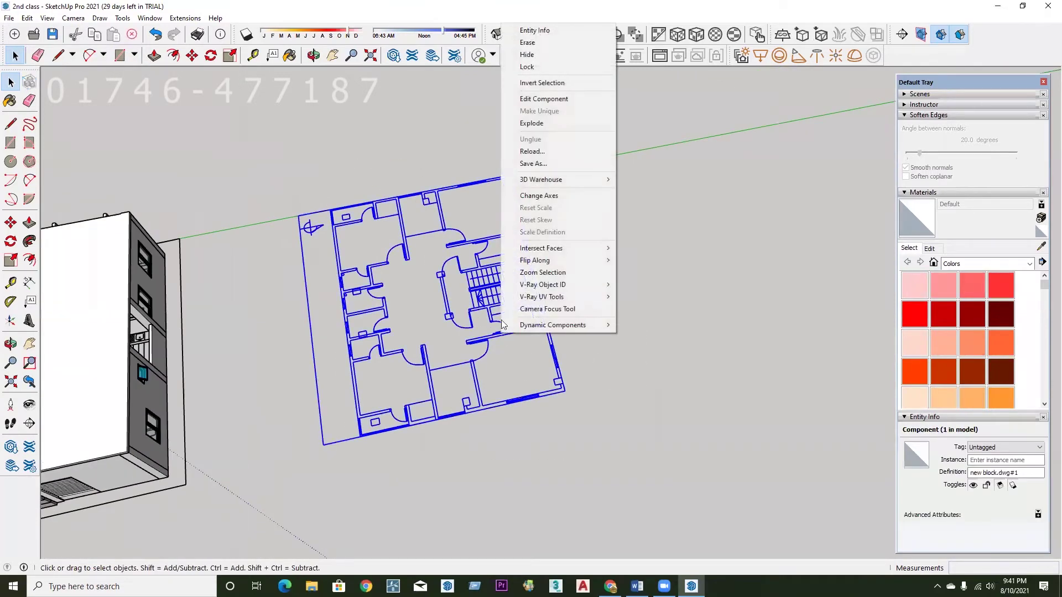
left_click(535, 67)
scroll(459, 287, "up", 1)
scroll(459, 288, "up", 1)
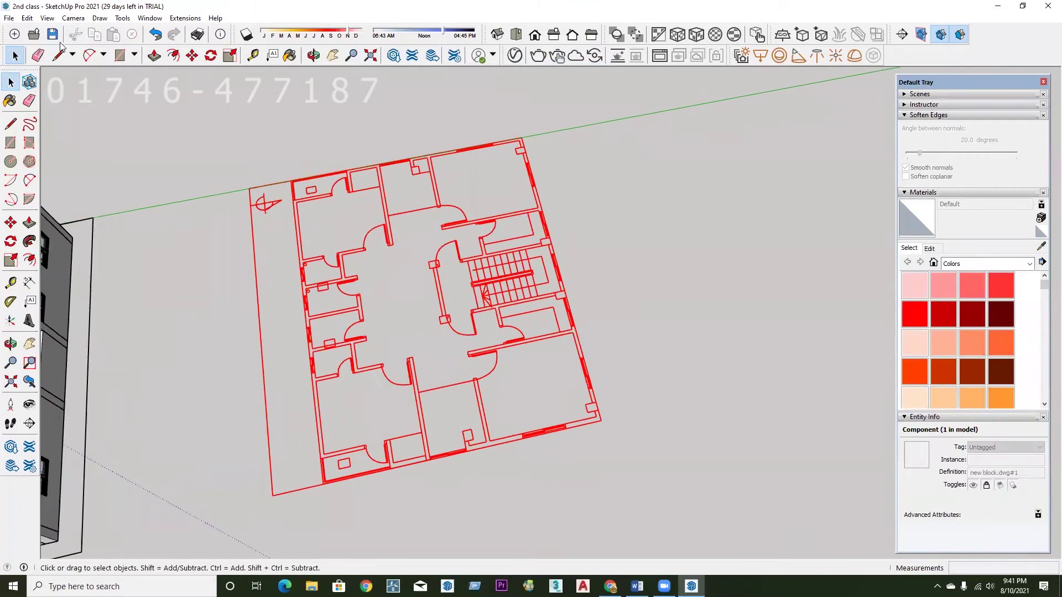
left_click(182, 253)
Draw a 2.41 ft² rectangle over one wall segment of the floor plan.
key("r")
scroll(233, 287, "down", 1)
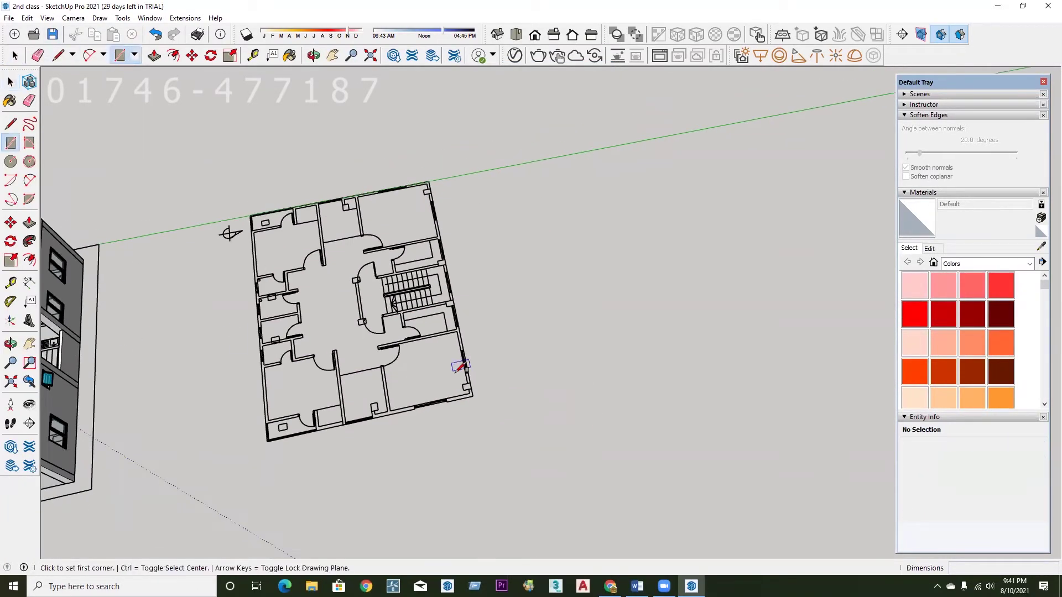
scroll(470, 387, "up", 3)
scroll(481, 415, "up", 2)
scroll(467, 379, "up", 1)
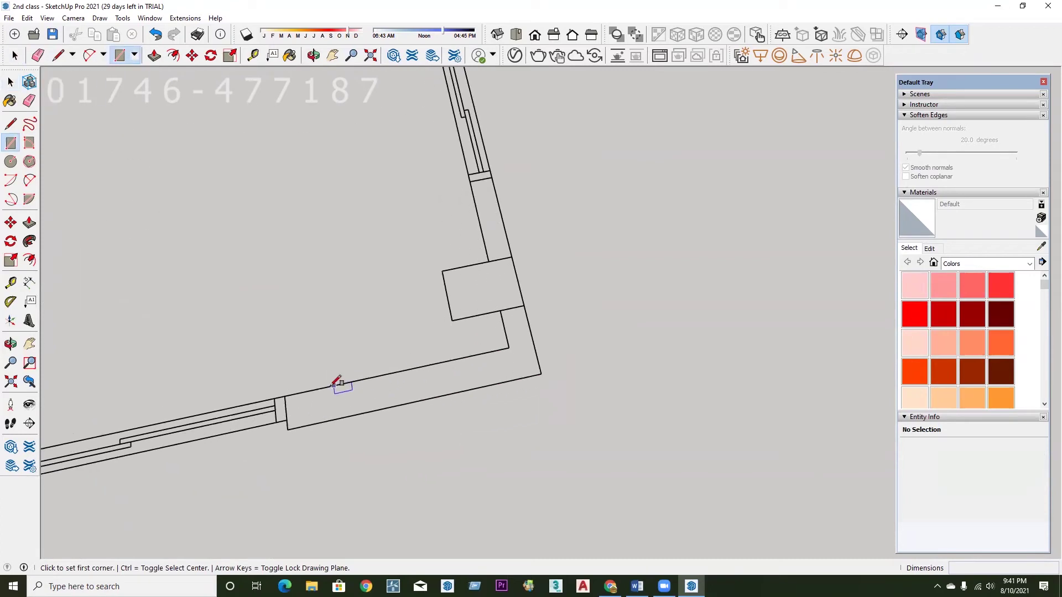
left_click(284, 395)
left_click(541, 375)
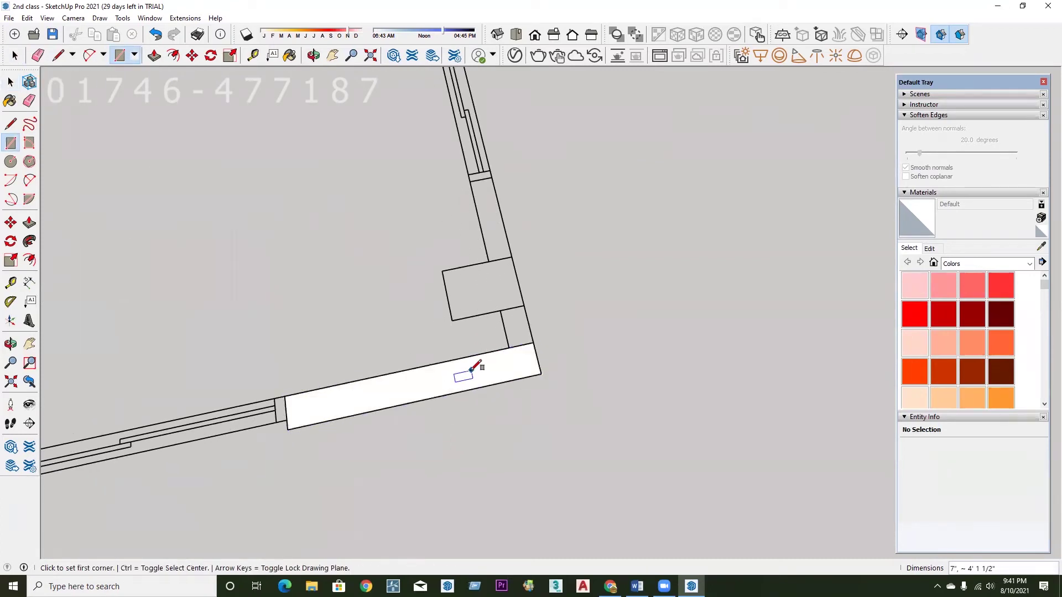
key("space")
Turn the new rectangular face and its edges into a group.
scroll(479, 419, "down", 2)
scroll(480, 419, "down", 2)
scroll(505, 406, "down", 2)
scroll(505, 413, "down", 2)
scroll(396, 399, "up", 3)
scroll(499, 417, "up", 2)
scroll(459, 400, "up", 1)
scroll(459, 406, "down", 2)
scroll(463, 407, "up", 3)
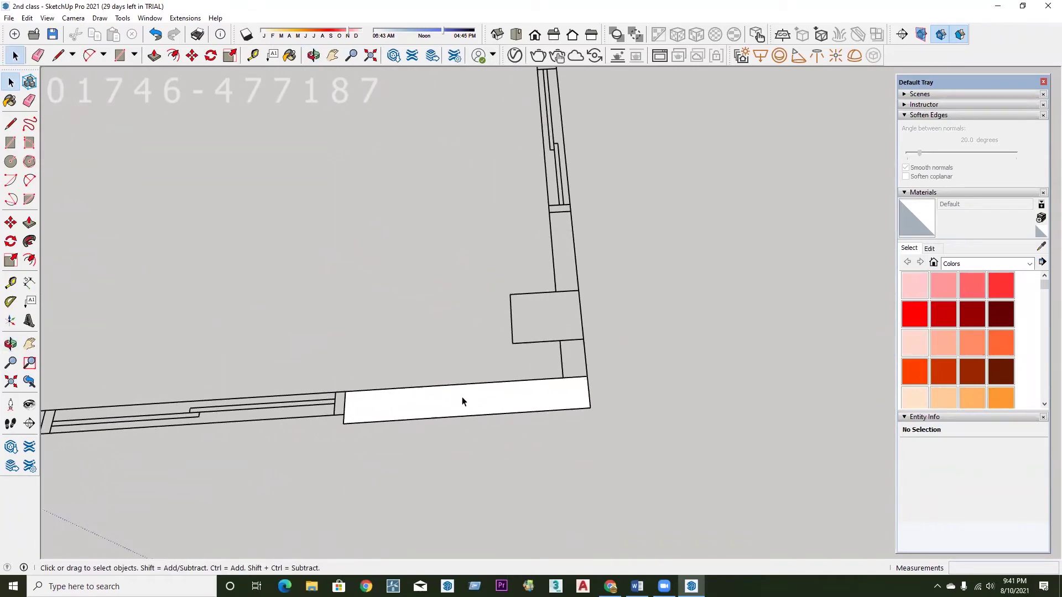
scroll(475, 409, "down", 1)
scroll(473, 417, "up", 2)
left_click(436, 415)
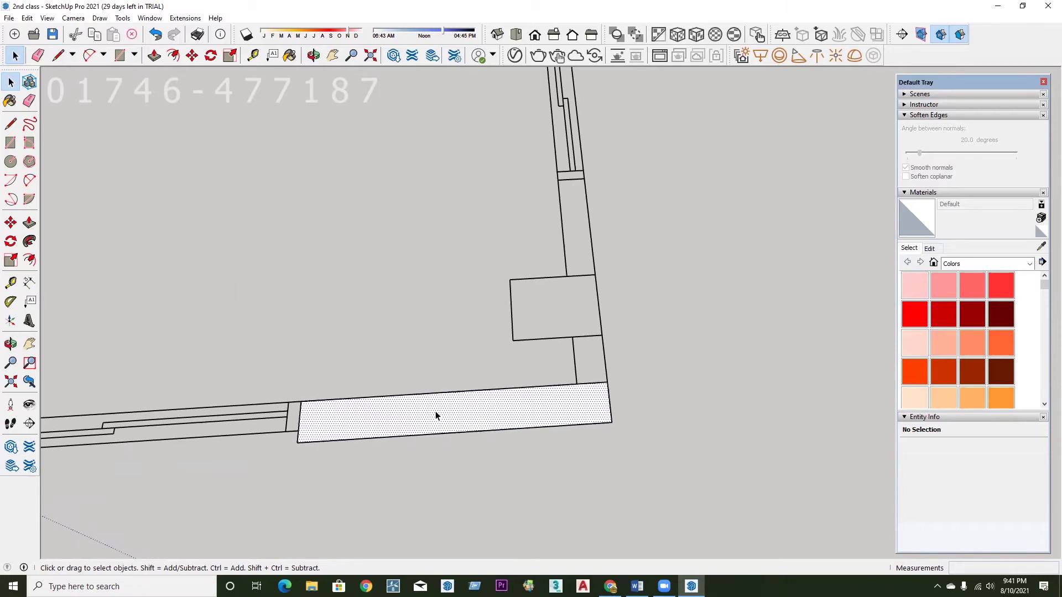
double_click(436, 416)
right_click(436, 416)
left_click(398, 425)
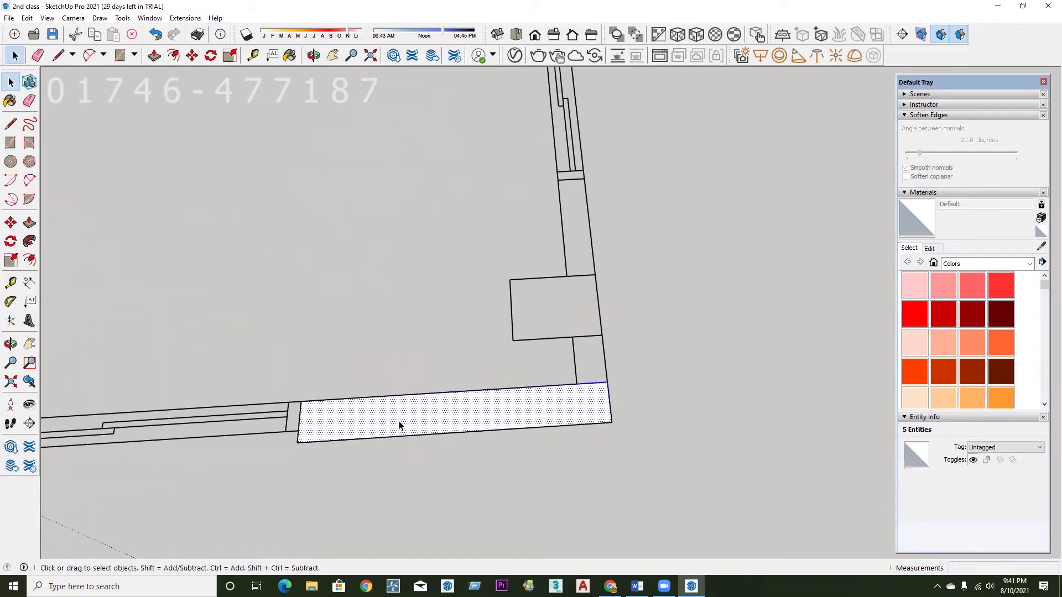
right_click(399, 423)
left_click(443, 316)
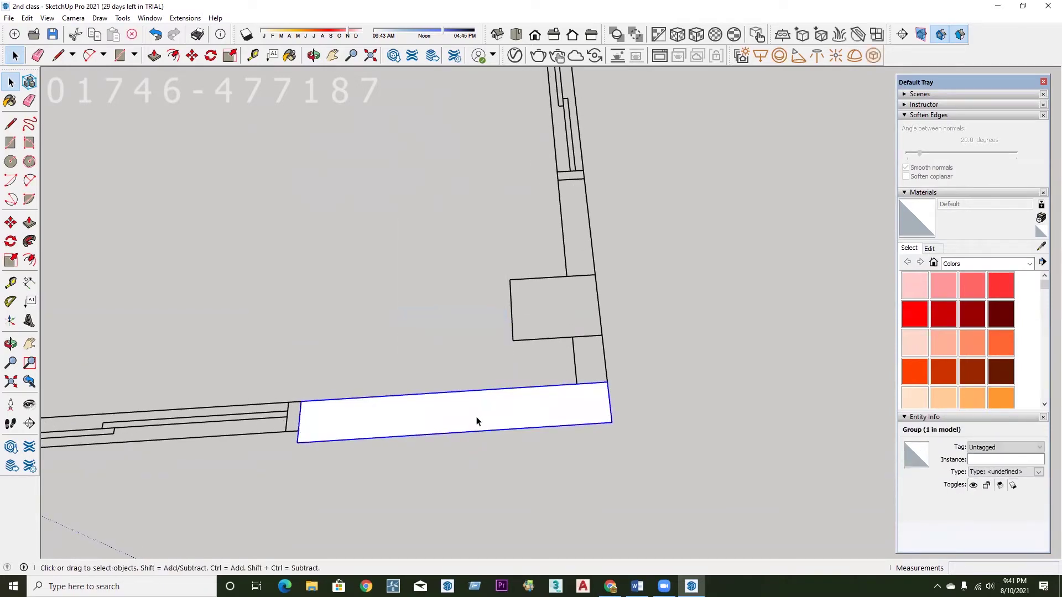
scroll(465, 445, "down", 1)
Open the group, try a Push/Pull on its face, then cancel it.
double_click(462, 433)
scroll(458, 437, "up", 1)
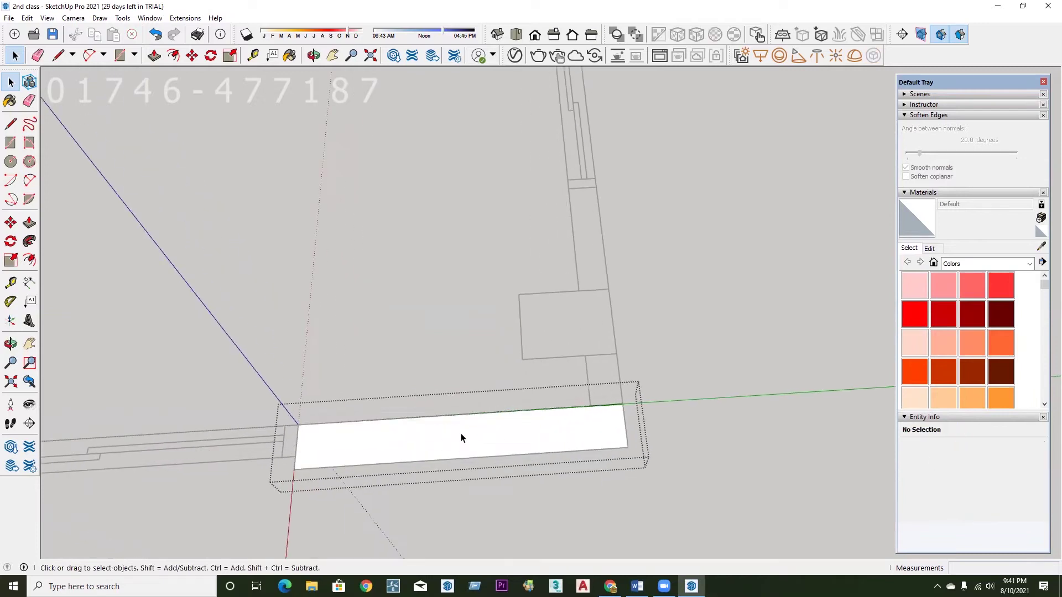
key("p")
scroll(459, 438, "down", 1)
middle_click_drag(535, 506, 367, 372)
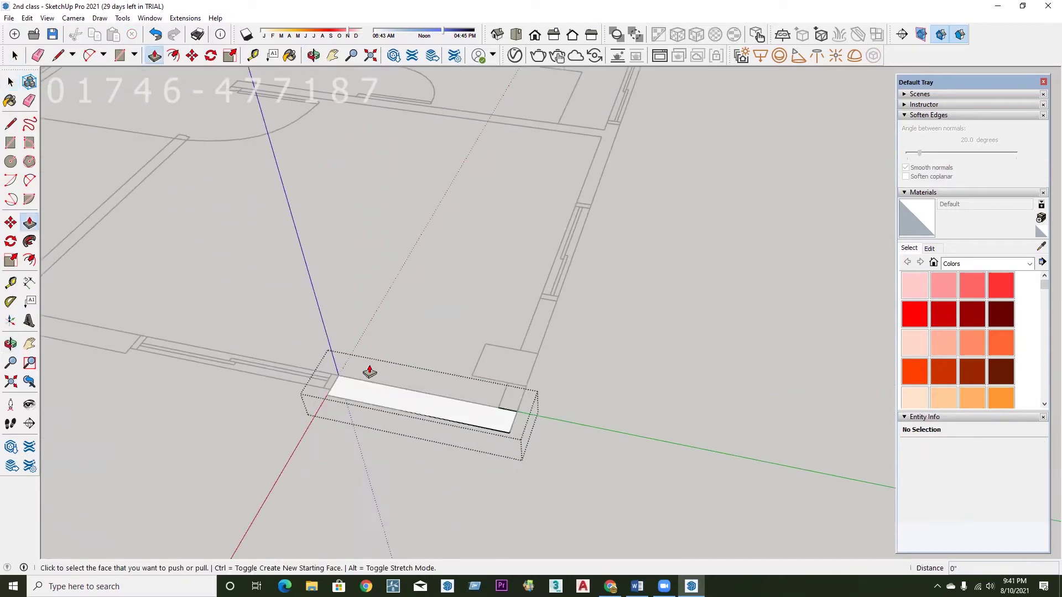
left_click(391, 398)
key("Escape")
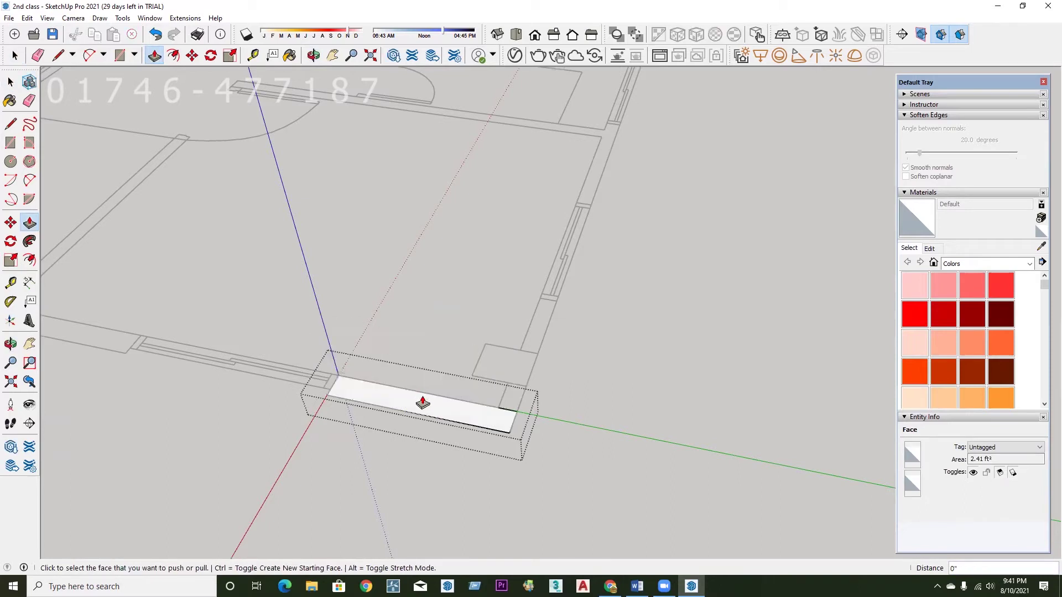
key("space")
middle_click_drag(422, 374, 533, 461)
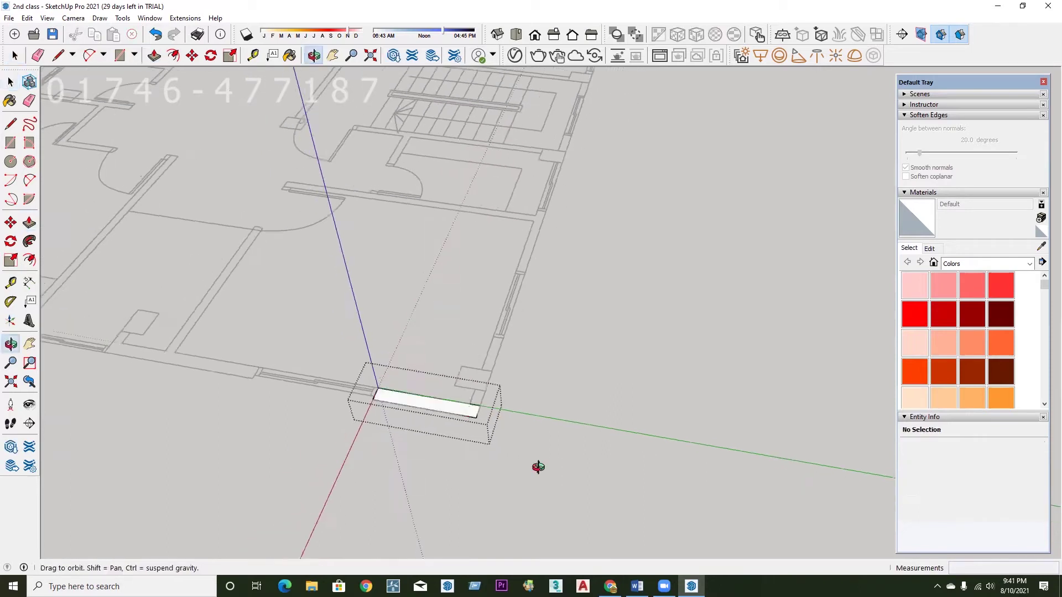
Switch to the Top view, zoom in, and select the Rectangle tool.
left_click(522, 41)
scroll(549, 217, "down", 2)
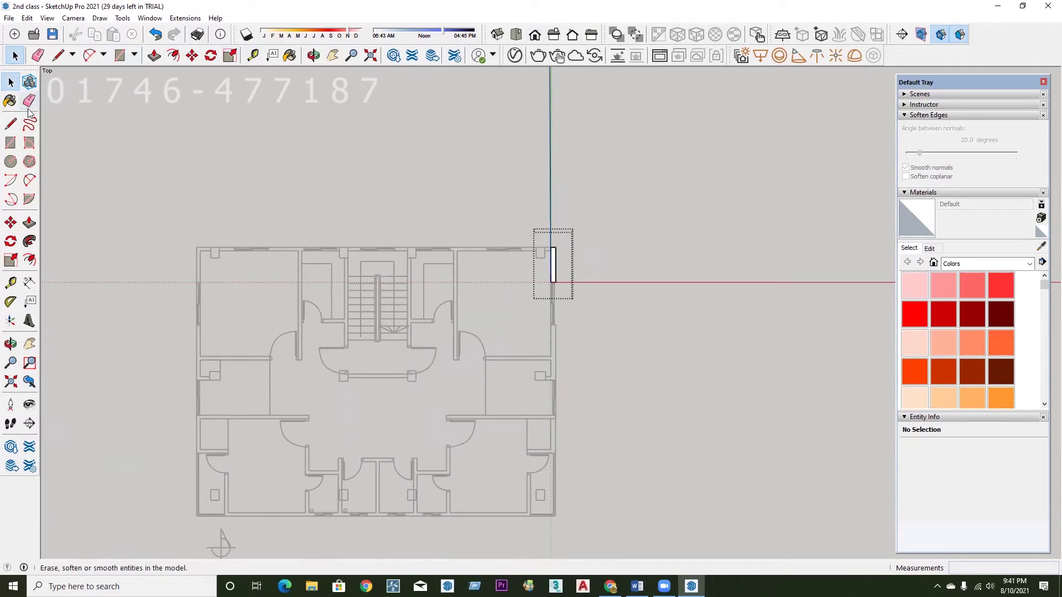
left_click(13, 145)
scroll(569, 331, "up", 3)
scroll(558, 310, "up", 1)
scroll(550, 221, "up", 2)
scroll(550, 185, "up", 1)
Trace the right-hand wall with rectangle faces, including the long face down its length.
left_click(537, 180)
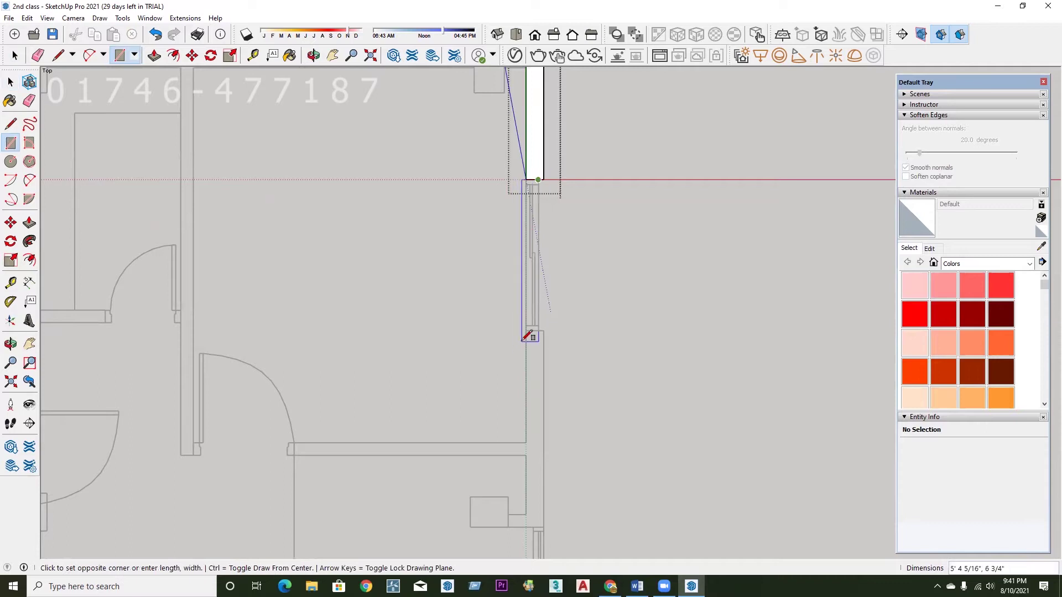
left_click(527, 330)
scroll(539, 287, "down", 2)
scroll(533, 301, "up", 2)
left_click(529, 295)
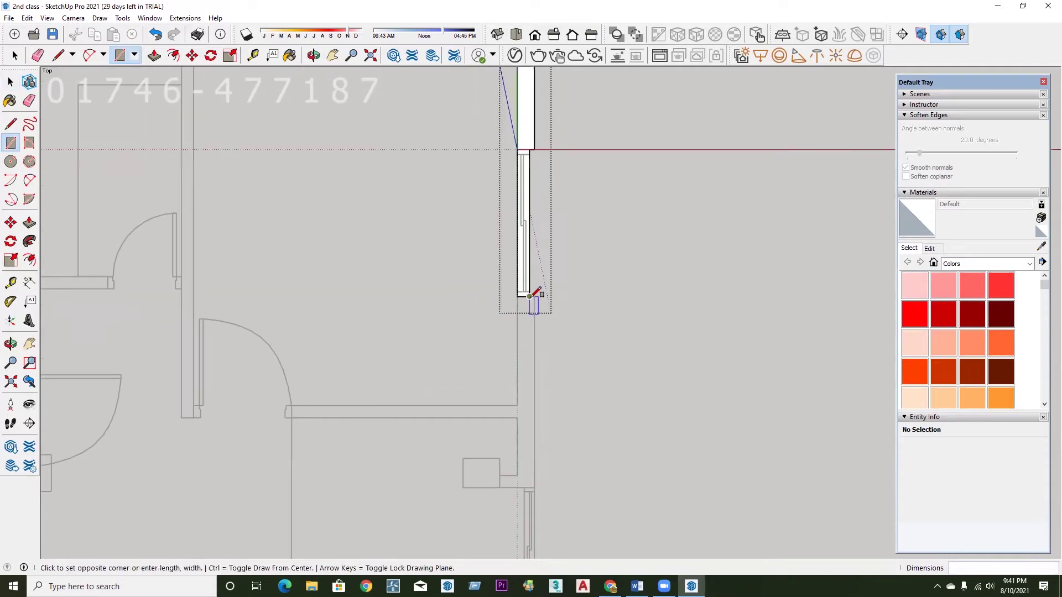
scroll(530, 296, "up", 1)
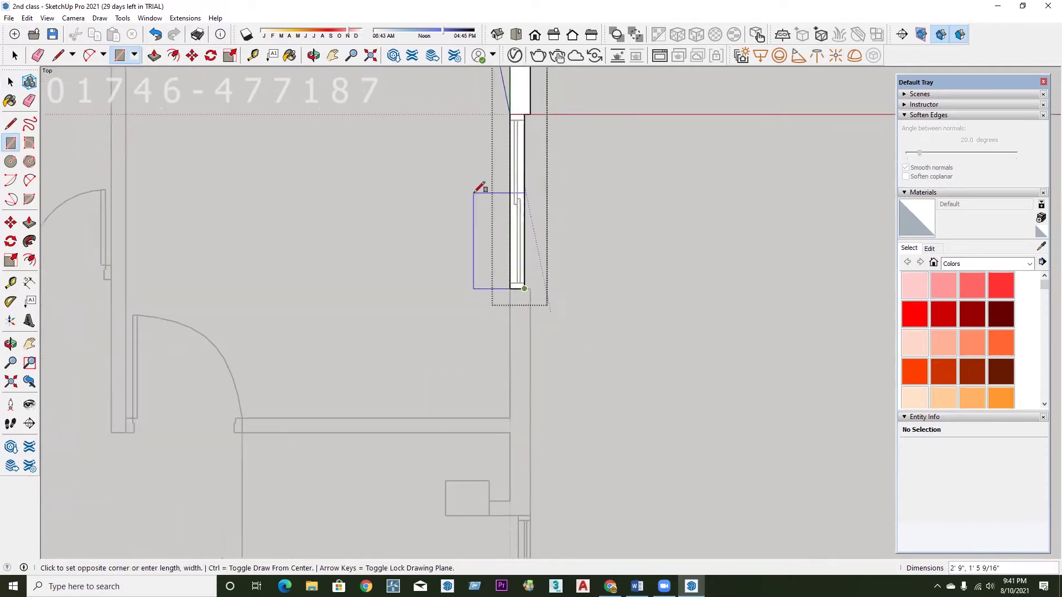
left_click(508, 489)
Fill the small cross-wall pieces and the long horizontal cross wall with rectangles.
left_click(528, 502)
left_click(528, 502)
scroll(530, 309, "down", 2)
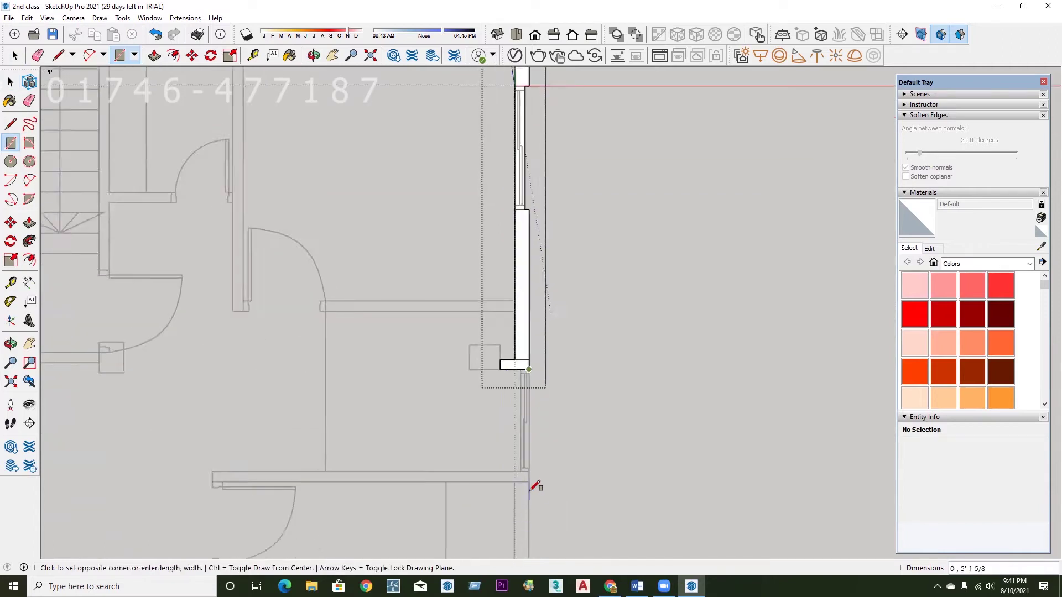
scroll(529, 487, "up", 1)
left_click(528, 464)
left_click(530, 467)
scroll(529, 470, "up", 1)
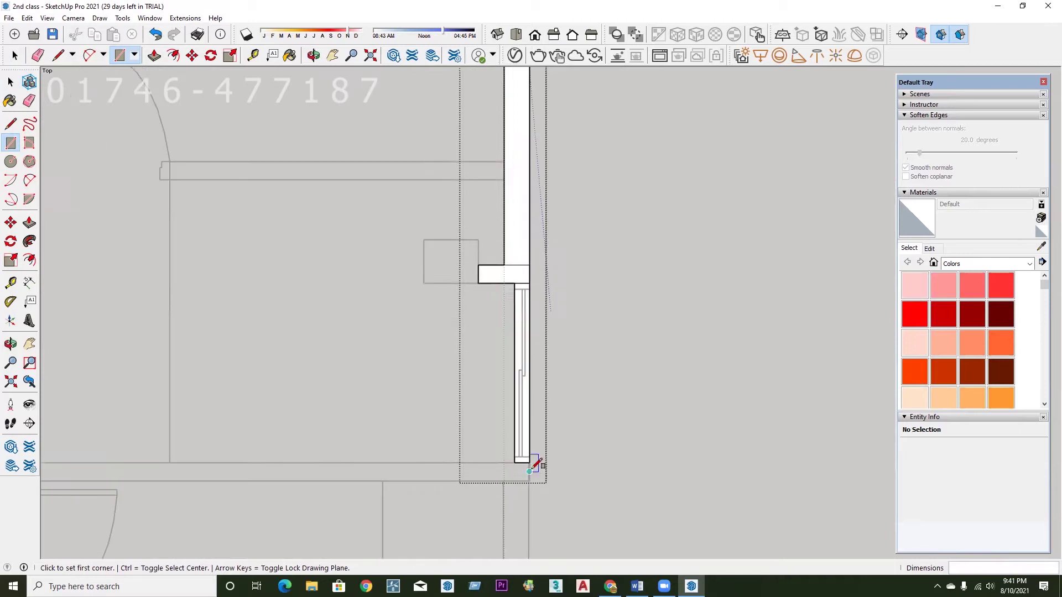
scroll(530, 462, "down", 2)
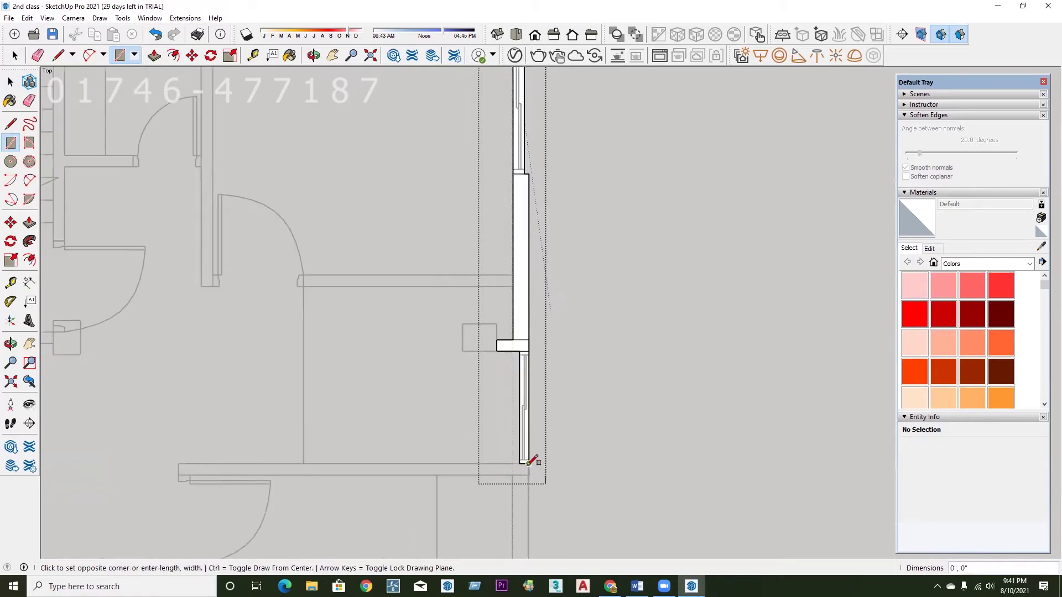
left_click(178, 474)
scroll(415, 414, "down", 1)
scroll(415, 268, "down", 1)
scroll(493, 441, "up", 1)
scroll(497, 379, "up", 1)
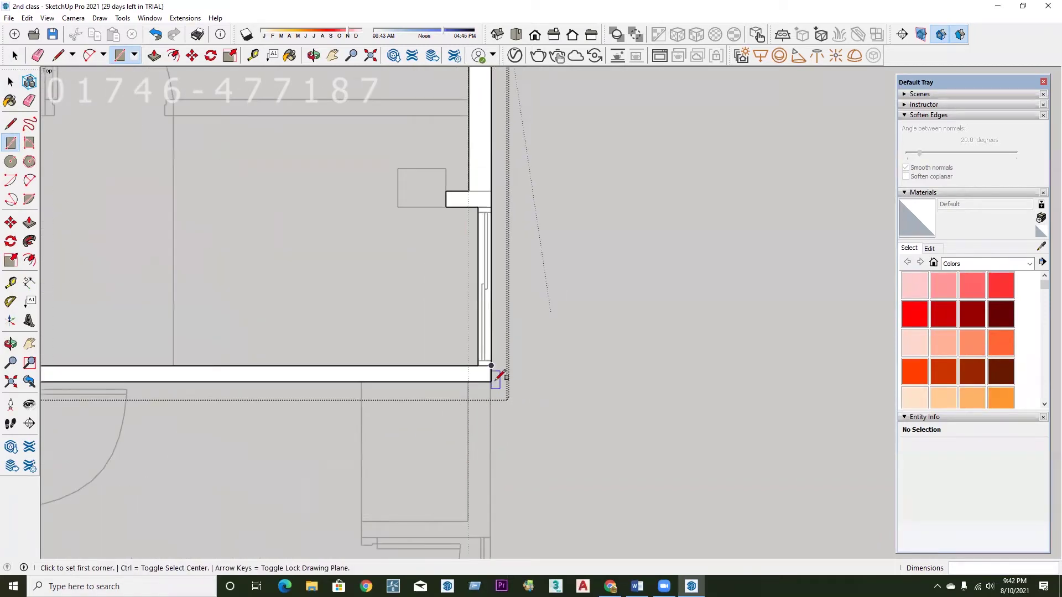
Trace the interior vertical wall and the lower cross wall with rectangle faces.
left_click(491, 366)
scroll(488, 331, "down", 1)
scroll(487, 289, "down", 1)
scroll(475, 372, "up", 1)
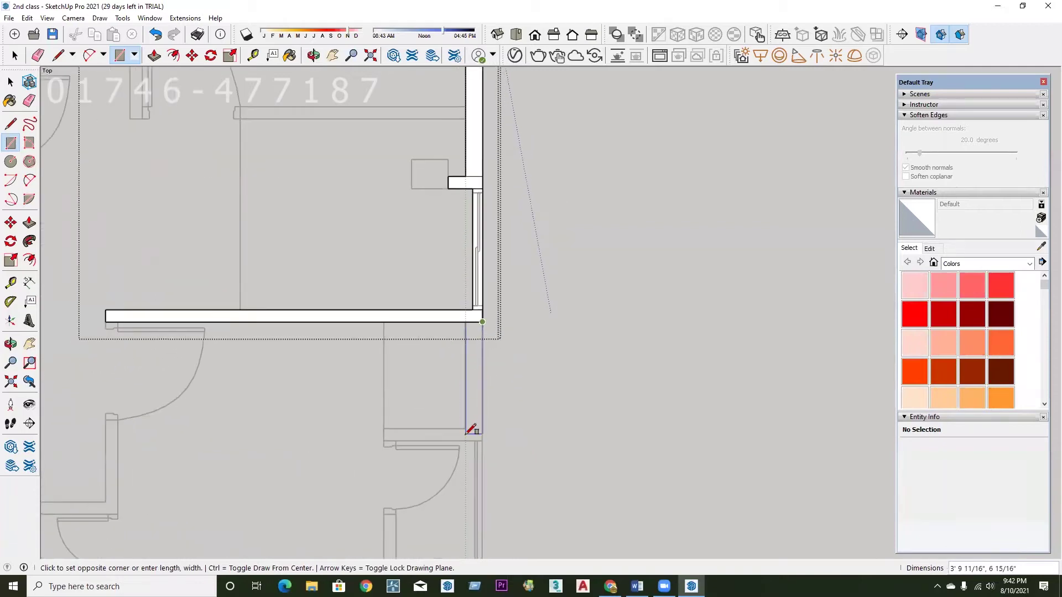
left_click(465, 427)
left_click(390, 428)
scroll(437, 221, "down", 2)
scroll(420, 354, "up", 1)
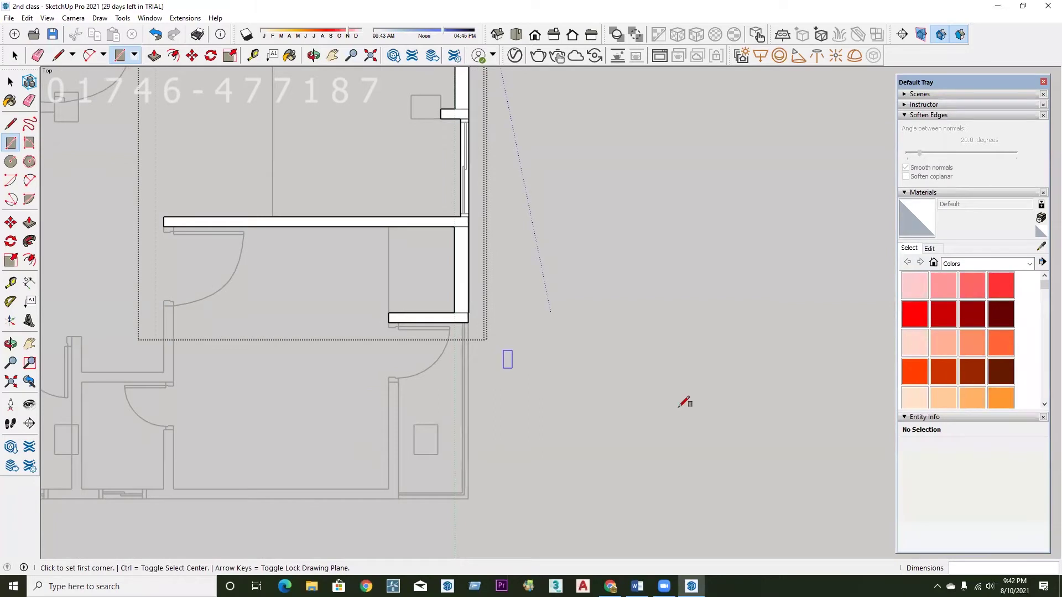
scroll(608, 407, "down", 1)
scroll(482, 419, "up", 1)
Add rectangle faces over the short vertical wall and a piece of the bottom wall.
left_click(435, 368)
left_click(424, 476)
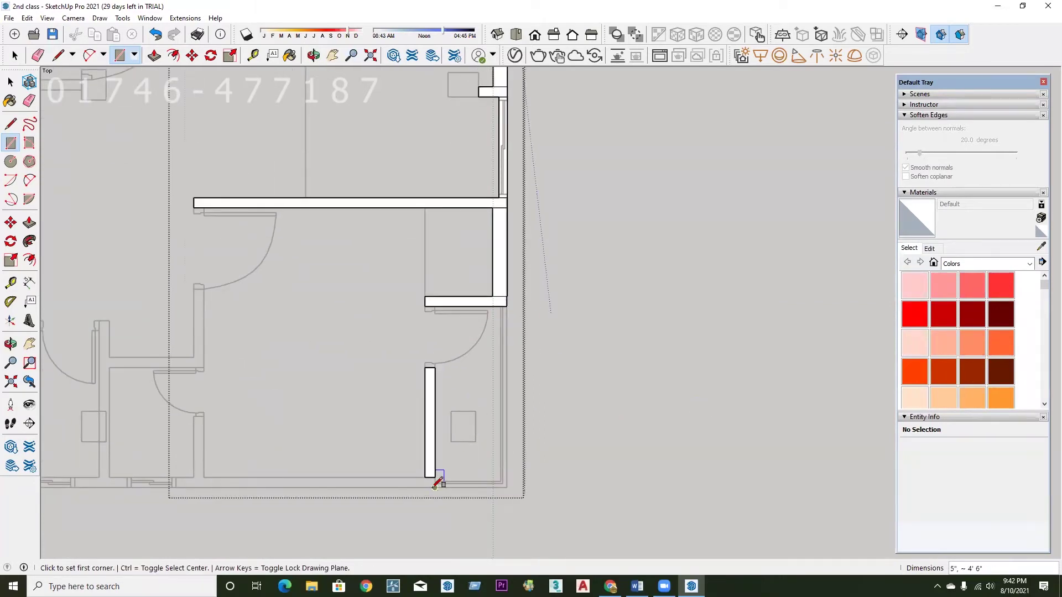
left_click(435, 486)
scroll(742, 422, "down", 2)
scroll(449, 447, "up", 3)
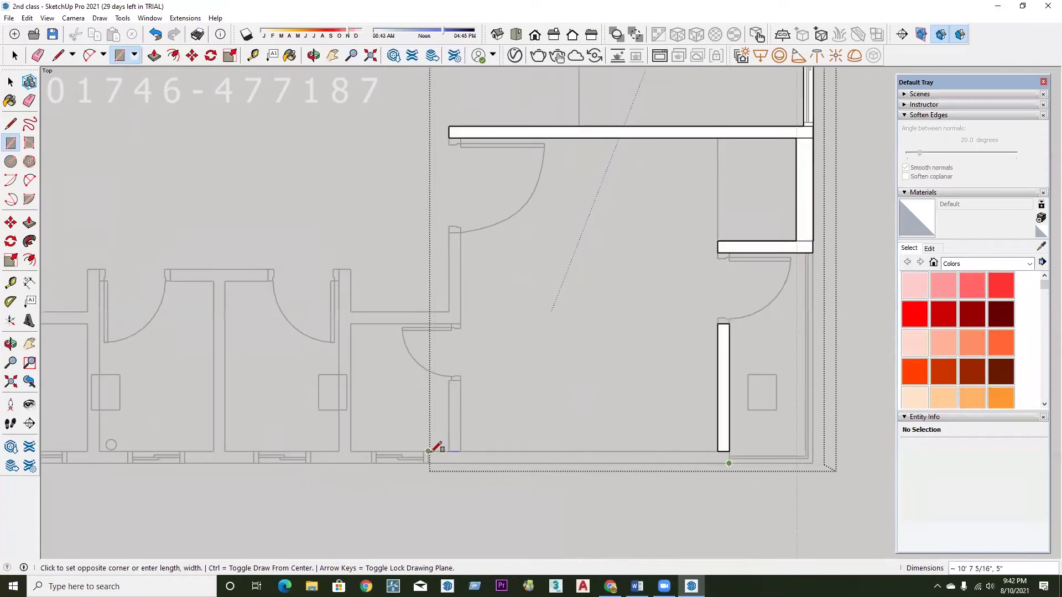
left_click(429, 451)
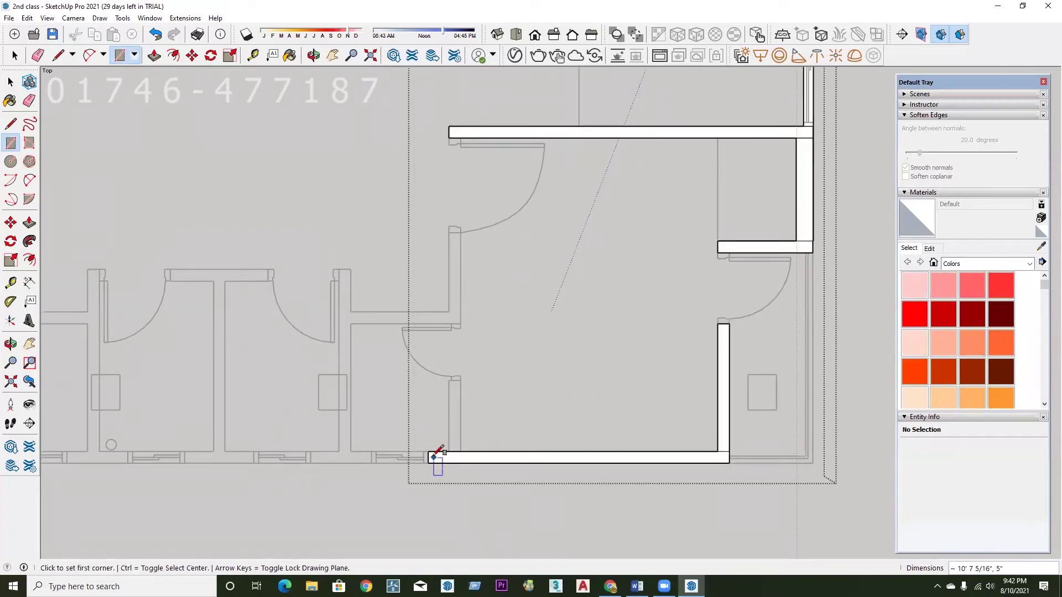
Trace the next pieces of the bottom wall, working leftward, with rectangle faces.
left_click(371, 462)
scroll(237, 477, "up", 3)
scroll(642, 407, "up", 2)
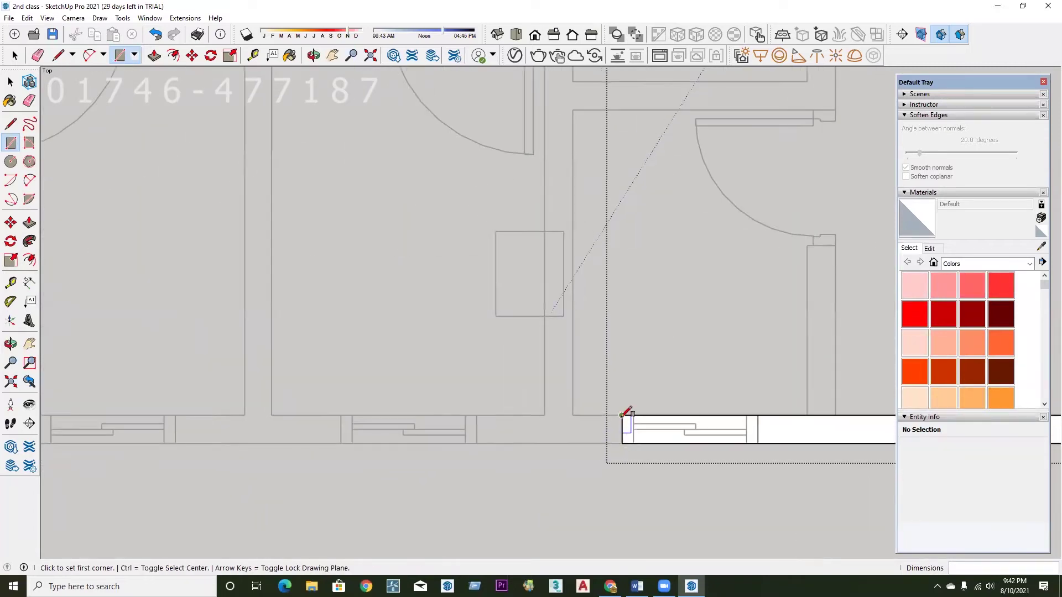
left_click(476, 443)
left_click(477, 416)
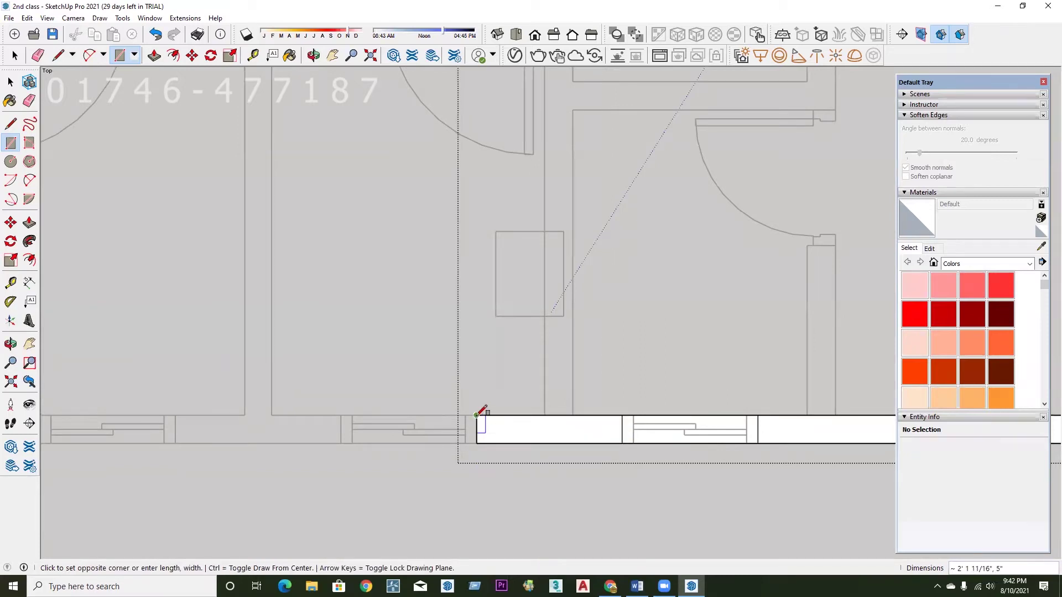
left_click(341, 443)
left_click(340, 415)
left_click(176, 443)
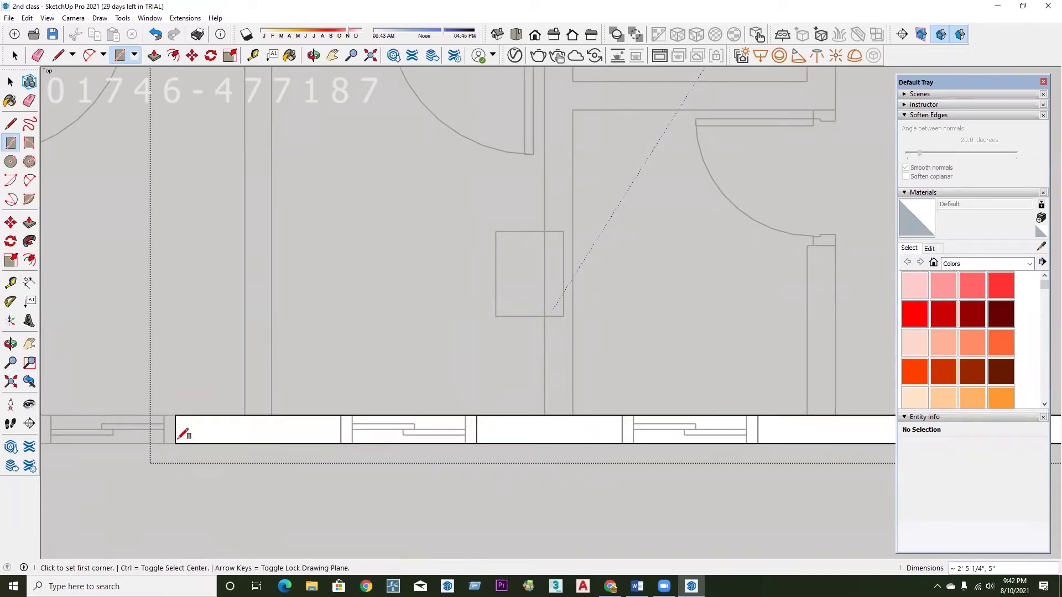
scroll(883, 366, "down", 2)
scroll(840, 368, "down", 2)
scroll(540, 383, "up", 2)
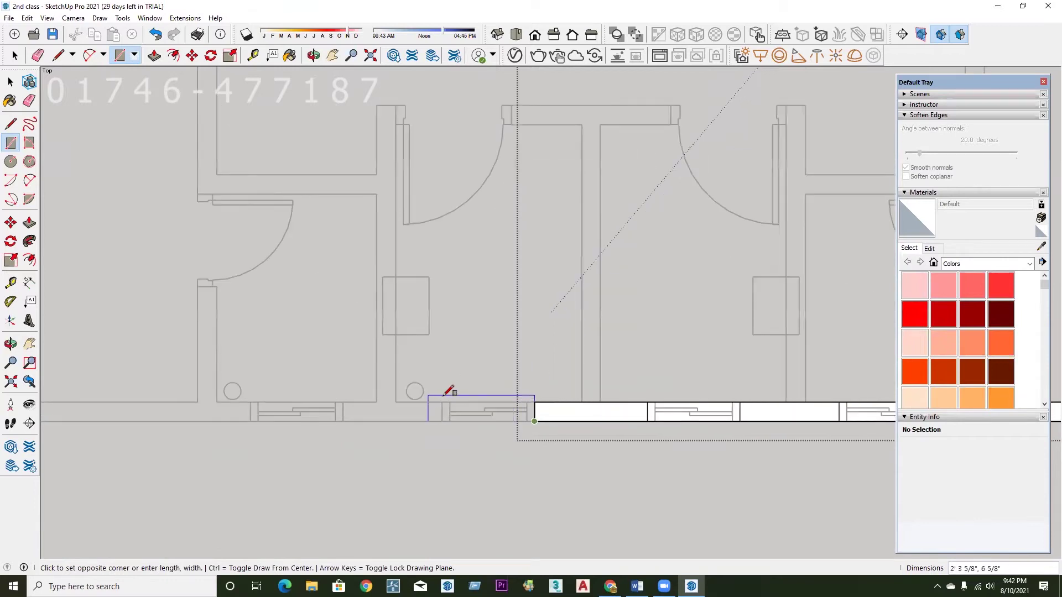
Close the remaining bottom-wall rectangles out to the wall's left end.
double_click(442, 401)
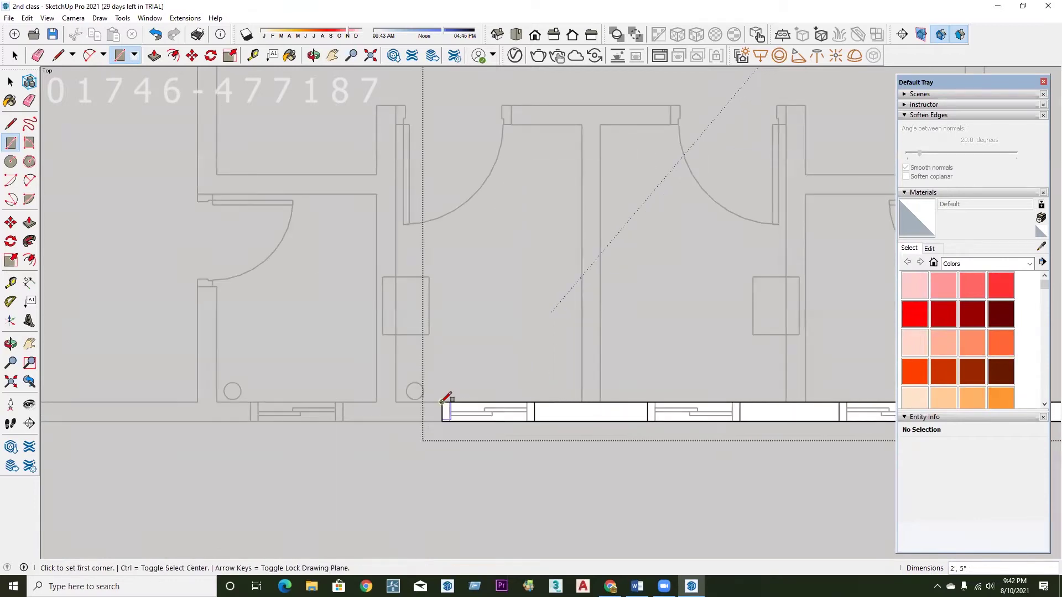
double_click(342, 420)
double_click(252, 402)
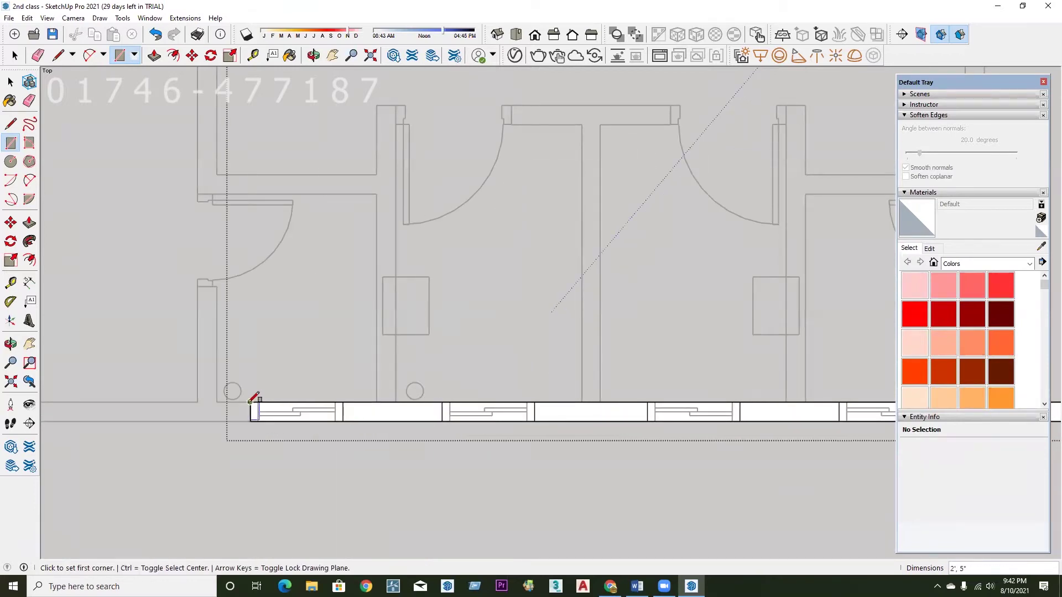
scroll(847, 438, "down", 2)
scroll(774, 440, "down", 2)
scroll(365, 403, "up", 3)
left_click(332, 412)
scroll(699, 466, "down", 2)
scroll(516, 398, "up", 2)
scroll(432, 286, "up", 2)
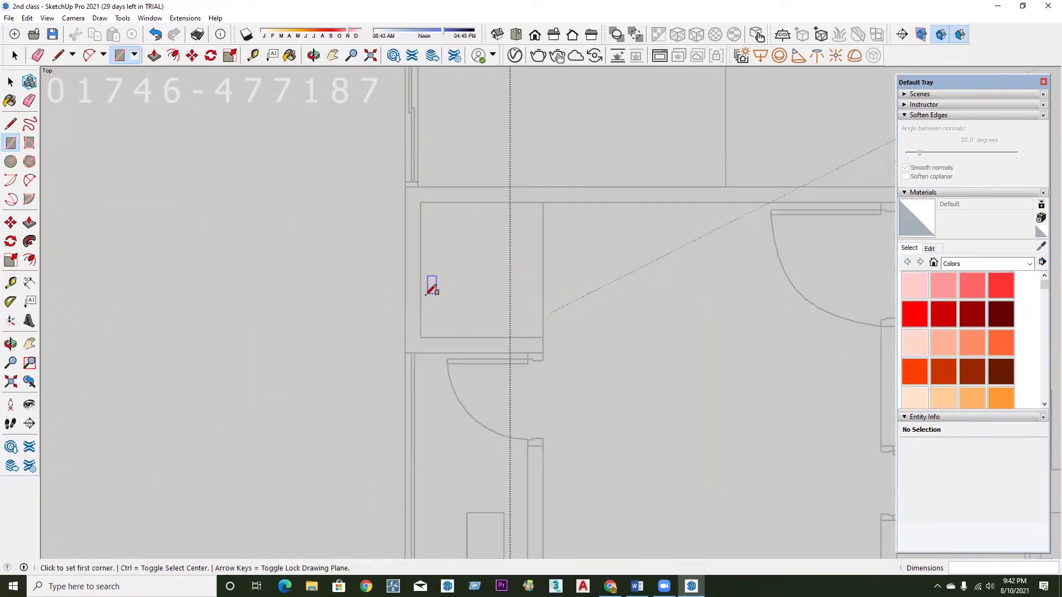
Draw a short horizontal and a vertical wall face forming an L-shaped cross wall.
left_click(542, 353)
left_click(421, 336)
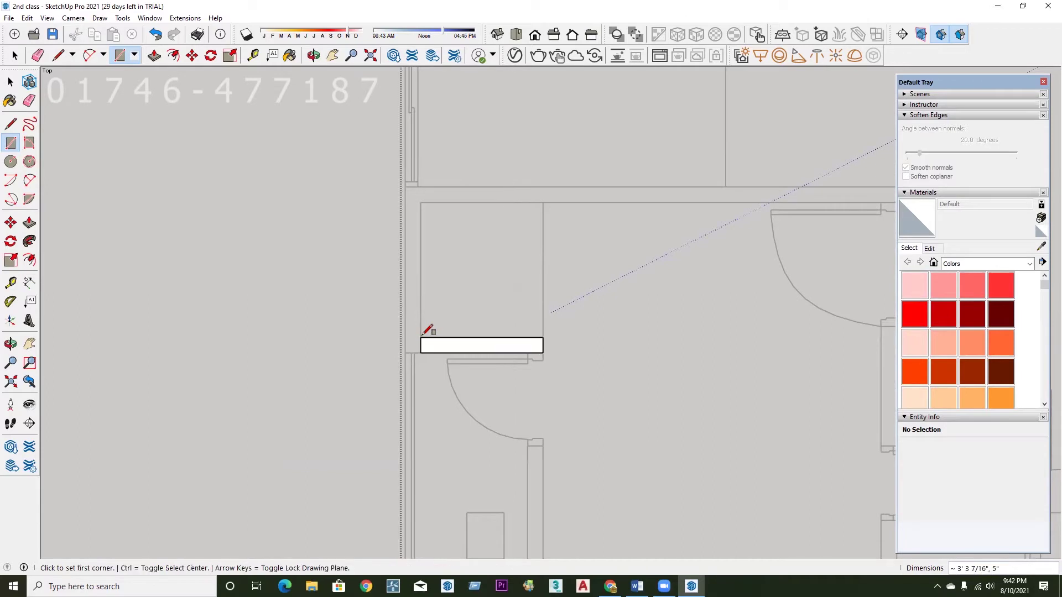
left_click(406, 352)
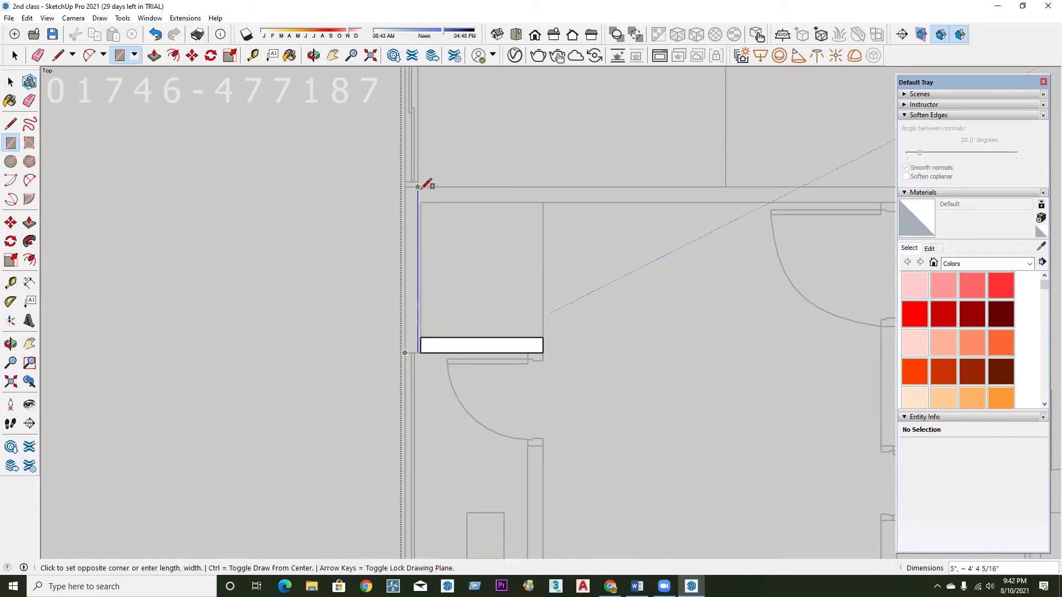
left_click(420, 201)
scroll(465, 472, "down", 3)
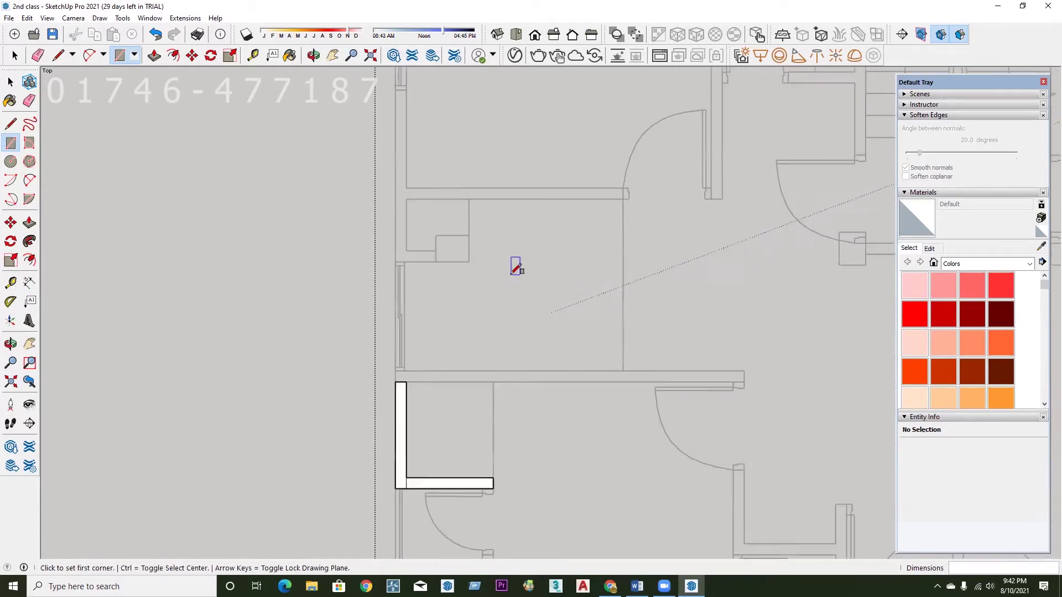
scroll(422, 401, "up", 2)
Fill the small wall corner with a face and add a thin wall rectangle.
left_click(387, 388)
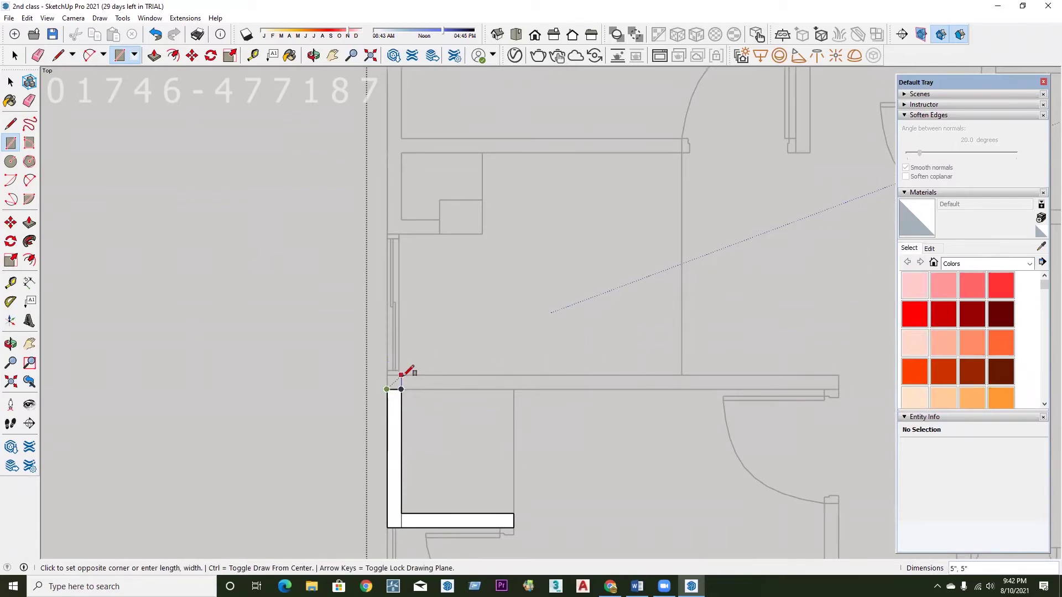
left_click(399, 374)
left_click(390, 347)
left_click(389, 236)
scroll(403, 326, "down", 2)
scroll(421, 348, "up", 3)
scroll(410, 355, "up", 1)
Undo a misplaced thin wall rectangle and complete the strip along the left wall.
left_click(403, 358)
scroll(420, 427, "down", 2)
scroll(410, 239, "down", 1)
left_click(403, 239)
scroll(446, 356, "up", 2)
key("ctrl+z")
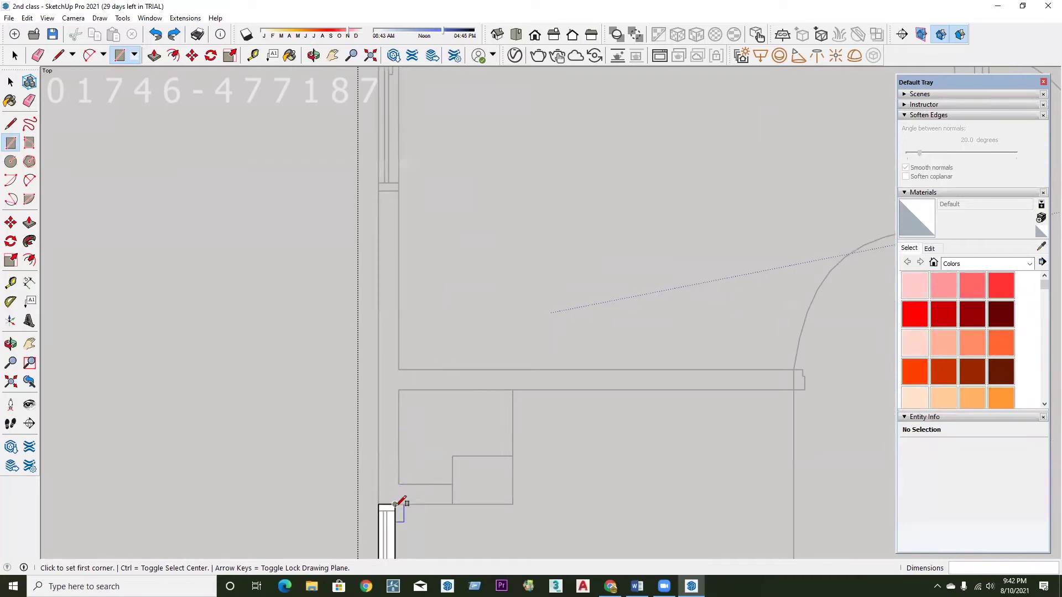
left_click(379, 190)
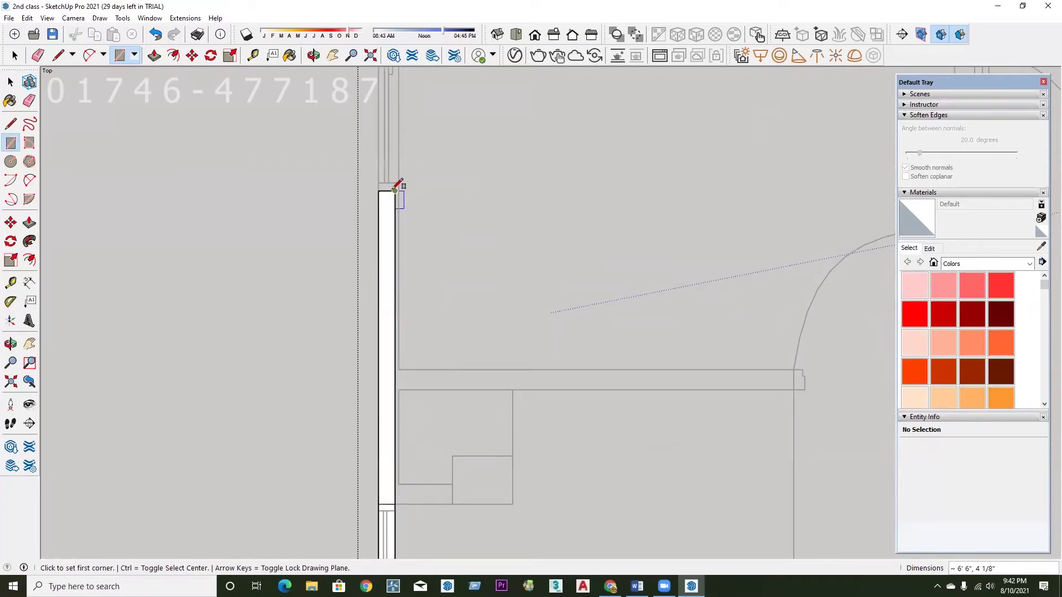
Try a thin strip at the strip's corner, then undo it as misdrawn.
left_click(395, 191)
scroll(403, 487, "down", 2)
scroll(382, 166, "up", 2)
left_click(384, 194)
scroll(398, 351, "down", 2)
scroll(398, 303, "up", 2)
key("ctrl+z")
scroll(396, 252, "up", 1)
Trace the left outer wall with thin strips running up toward the top.
left_click(380, 222)
left_click(402, 509)
scroll(409, 442, "down", 2)
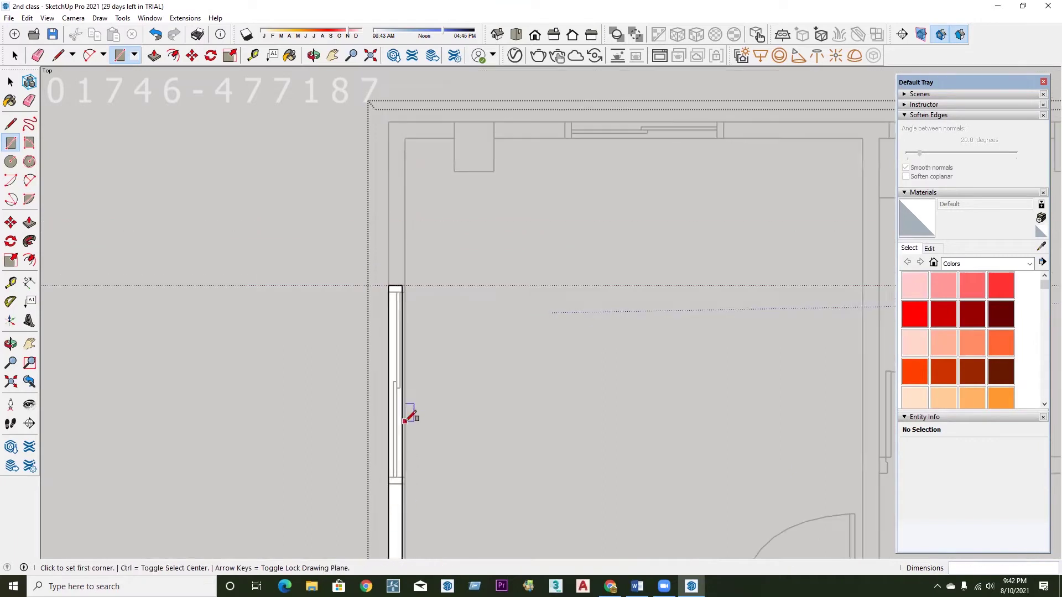
scroll(432, 299, "up", 2)
left_click(385, 323)
scroll(412, 332, "down", 2)
scroll(398, 221, "up", 2)
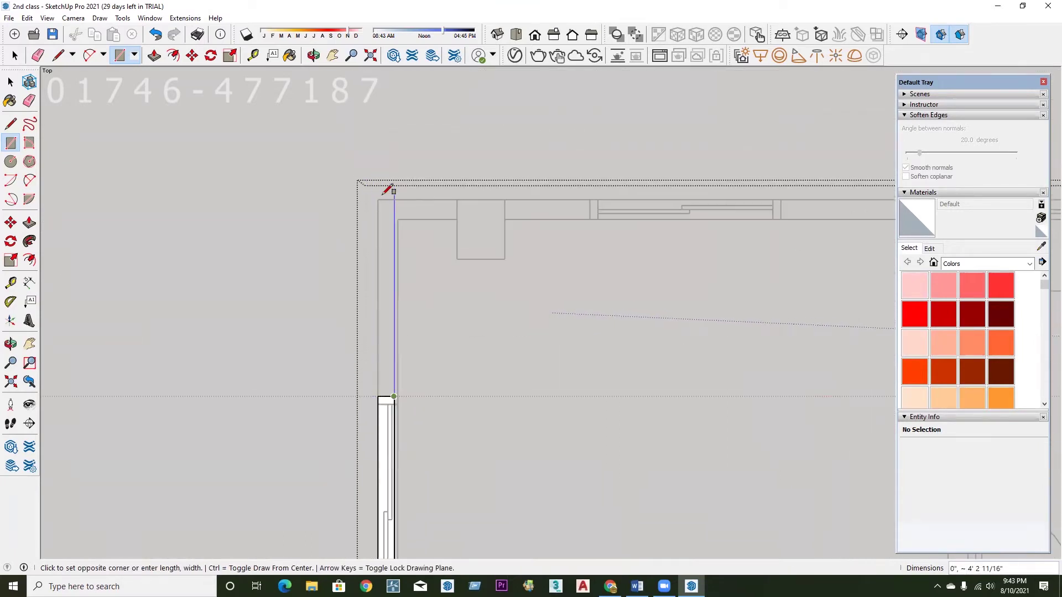
left_click(378, 202)
scroll(397, 207, "down", 1)
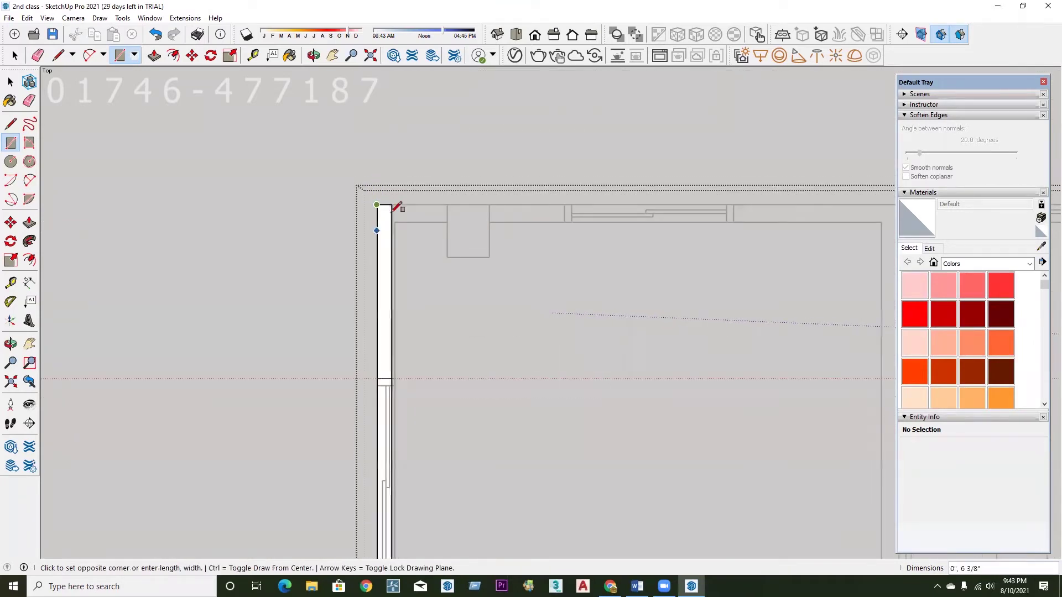
scroll(395, 193, "up", 2)
Draw the strip turning the top-left corner onto the top wall, then review the plan.
left_click(390, 202)
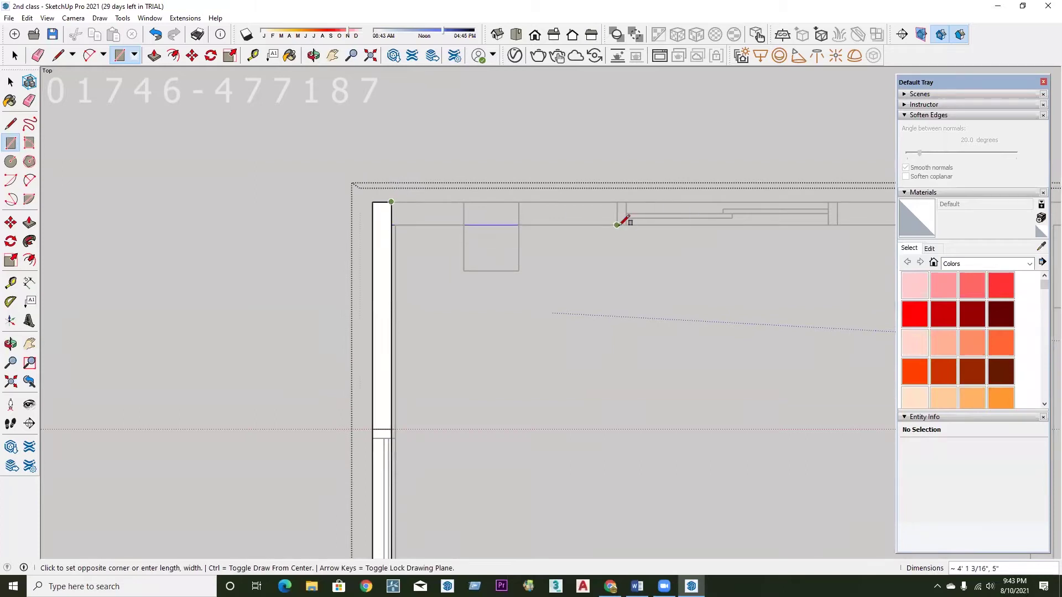
scroll(221, 260, "down", 1)
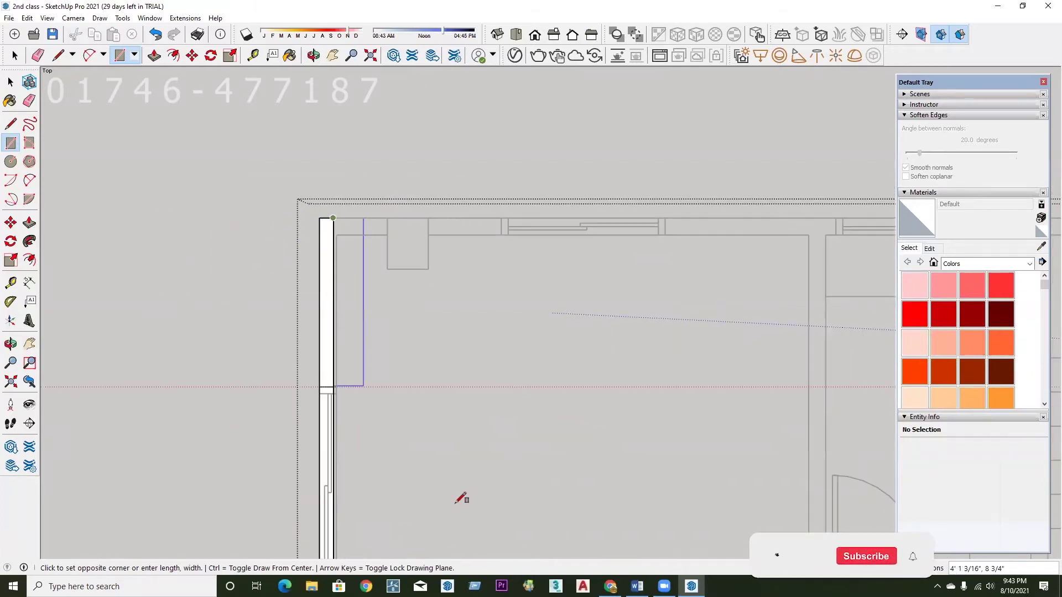
scroll(426, 219, "up", 1)
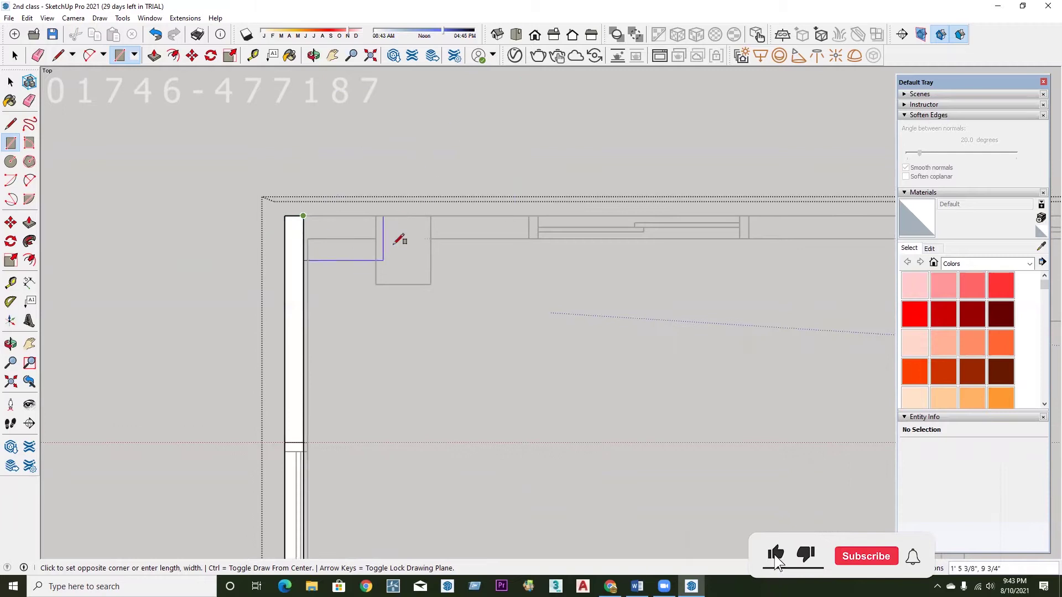
scroll(440, 239, "up", 1)
left_click(530, 238)
scroll(288, 238, "down", 1)
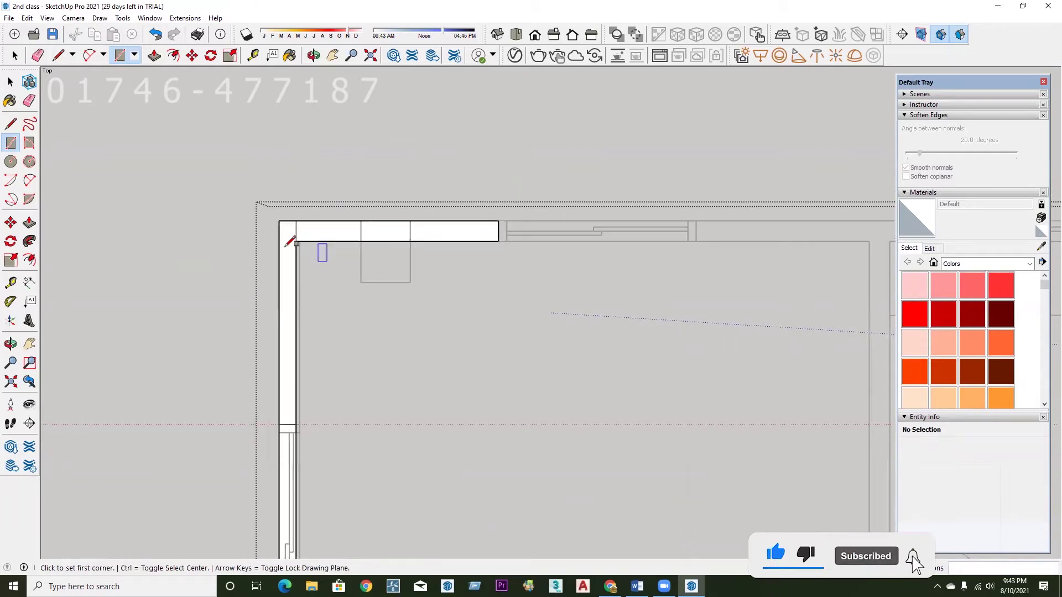
scroll(351, 214, "down", 1)
scroll(354, 218, "down", 1)
scroll(353, 217, "down", 2)
scroll(357, 210, "down", 1)
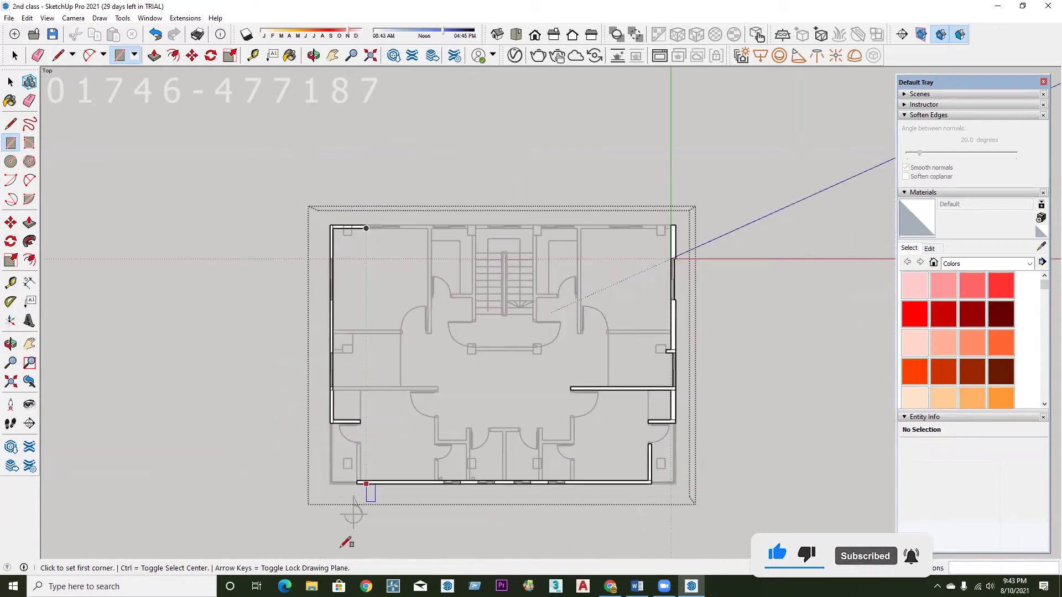
scroll(420, 503, "down", 1)
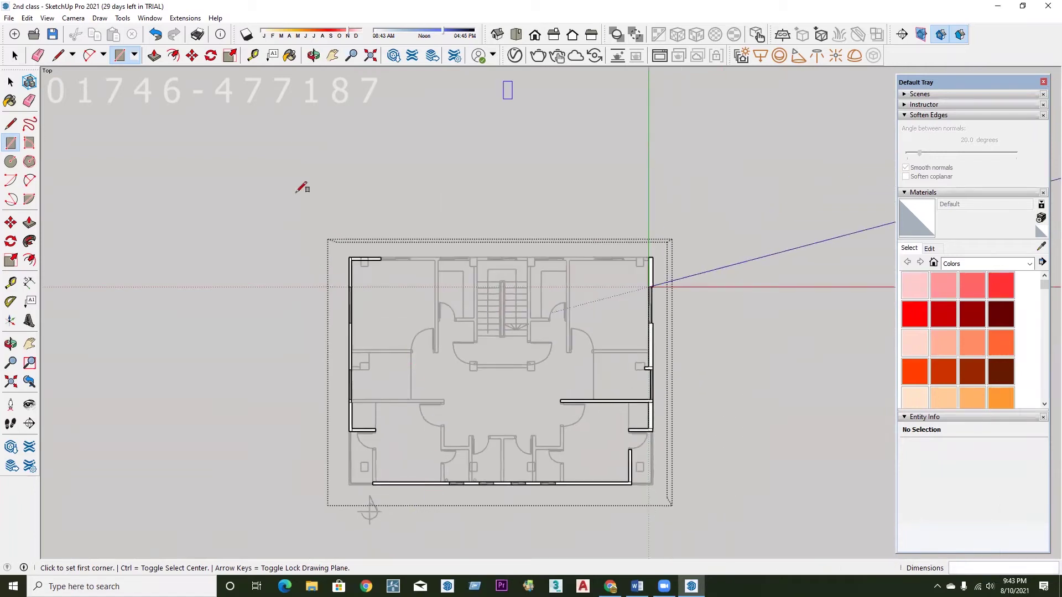
scroll(438, 175, "up", 1)
scroll(237, 308, "up", 2)
scroll(467, 197, "up", 1)
Trace the first top-wall rectangle strips, including one across the first window opening.
scroll(207, 312, "up", 1)
scroll(207, 313, "down", 1)
scroll(225, 261, "up", 1)
scroll(216, 275, "up", 1)
left_click(218, 276)
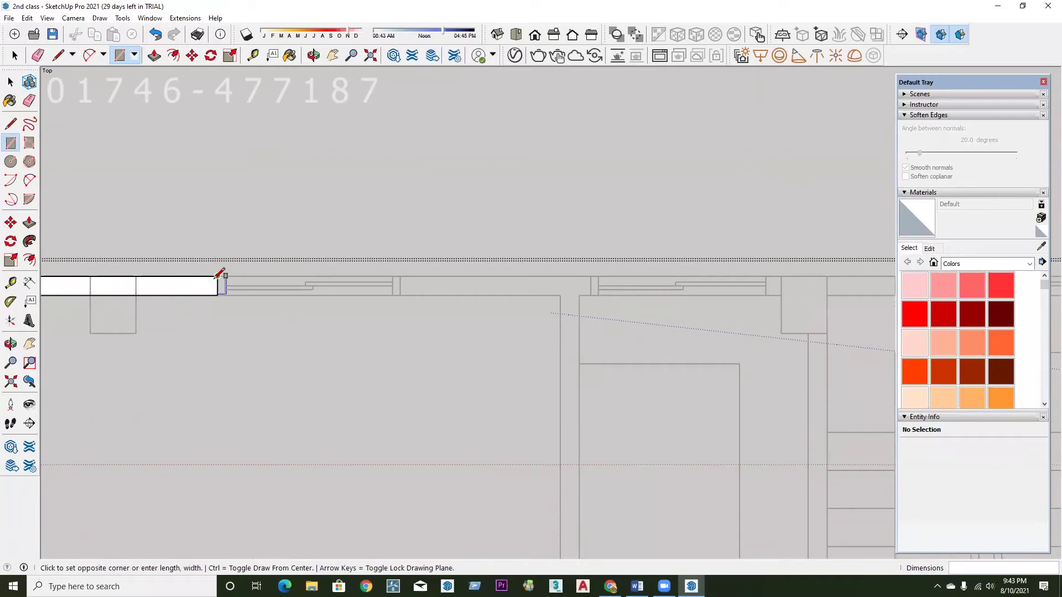
left_click(400, 295)
left_click(400, 275)
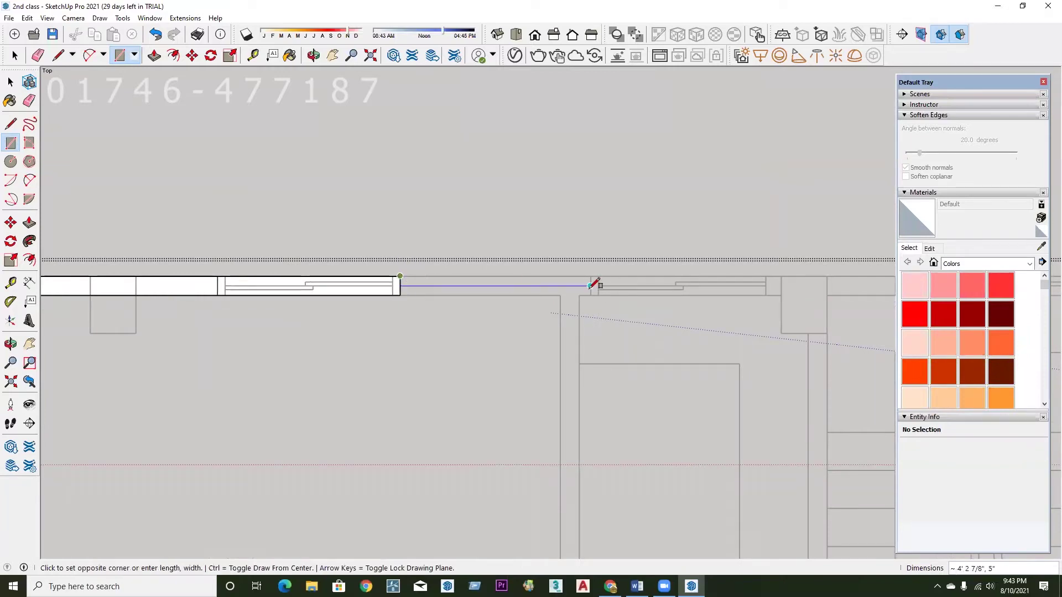
left_click(590, 294)
scroll(190, 327, "down", 1)
scroll(487, 296, "up", 1)
scroll(441, 288, "up", 1)
left_click(441, 288)
scroll(182, 339, "down", 1)
scroll(592, 303, "up", 1)
scroll(564, 313, "up", 1)
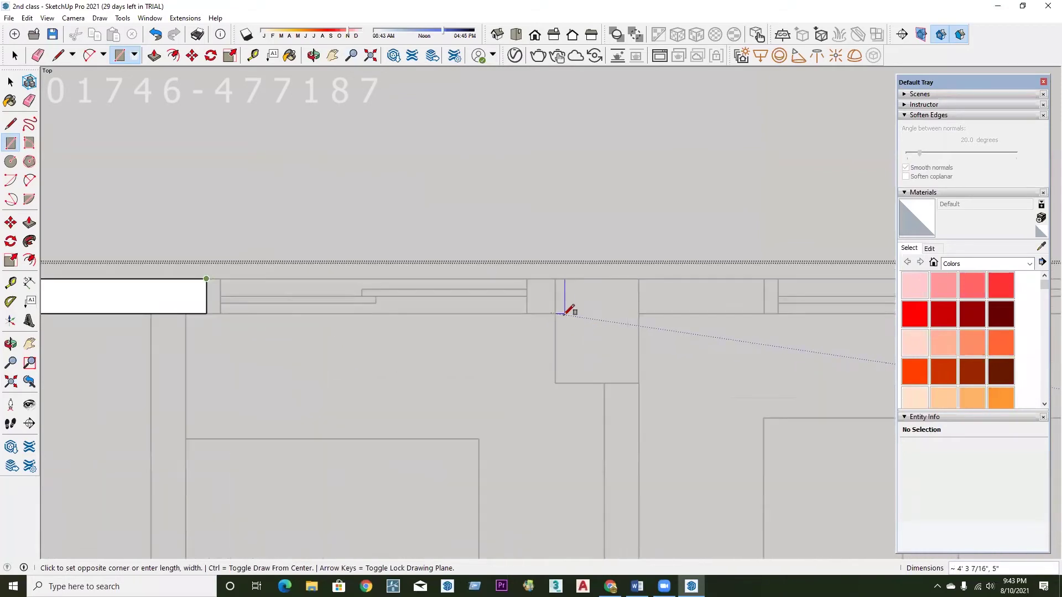
left_click(555, 313)
Trace further corner-to-corner rectangle strips along the middle of the top wall.
left_click(555, 279)
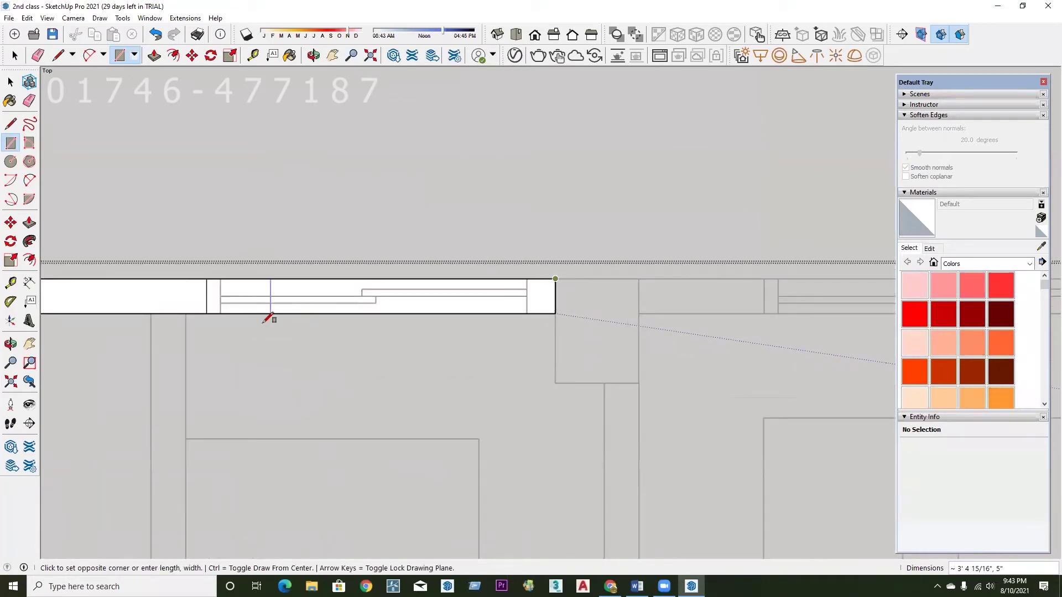
scroll(183, 331, "down", 1)
scroll(629, 321, "up", 2)
left_click(608, 333)
scroll(67, 395, "down", 1)
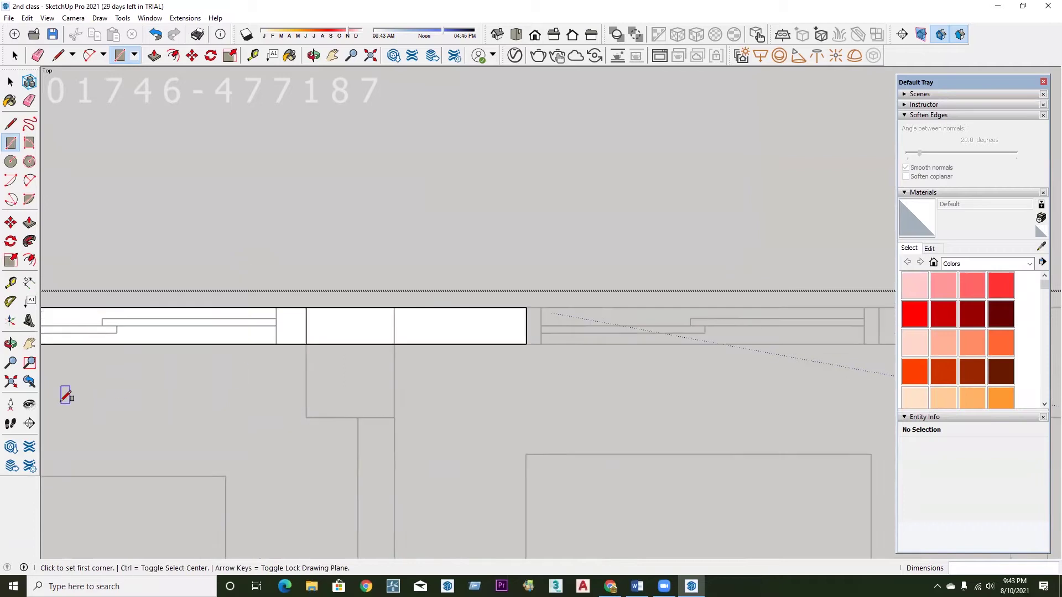
scroll(406, 322, "up", 1)
left_click(393, 314)
scroll(113, 344, "down", 1)
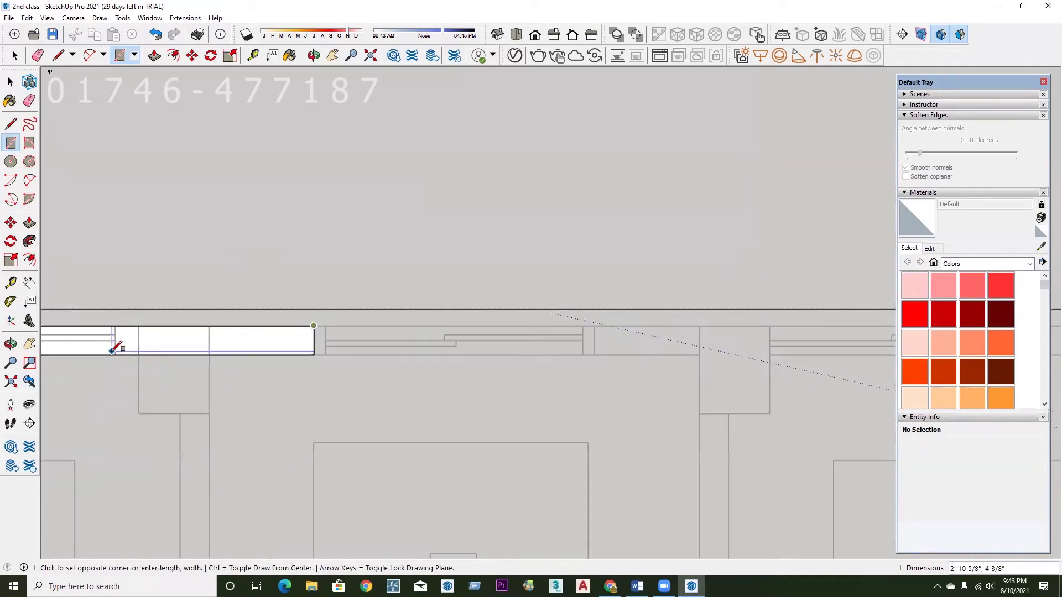
scroll(415, 350, "up", 1)
scroll(427, 350, "up", 1)
left_click(477, 351)
scroll(128, 348, "down", 1)
scroll(220, 353, "up", 1)
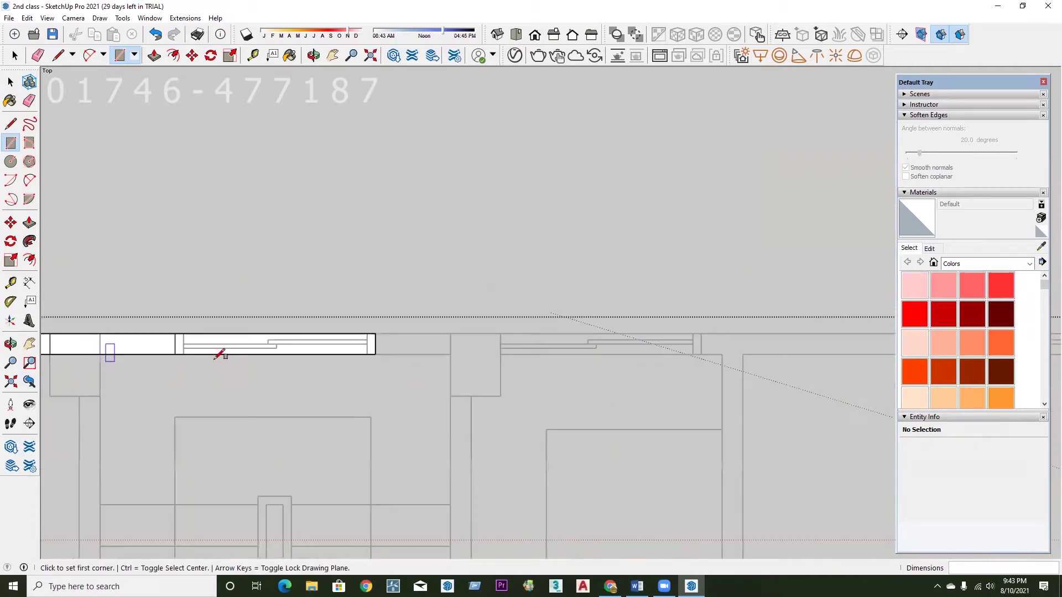
Trace strips from the wall end, a short piece, and across the next window.
left_click(356, 327)
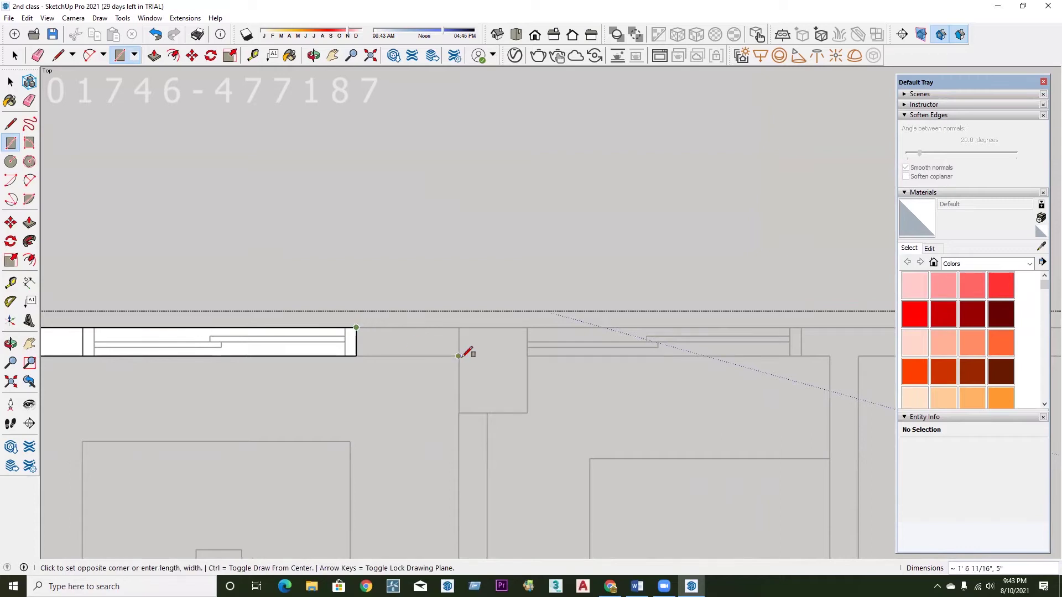
left_click(458, 355)
left_click(458, 327)
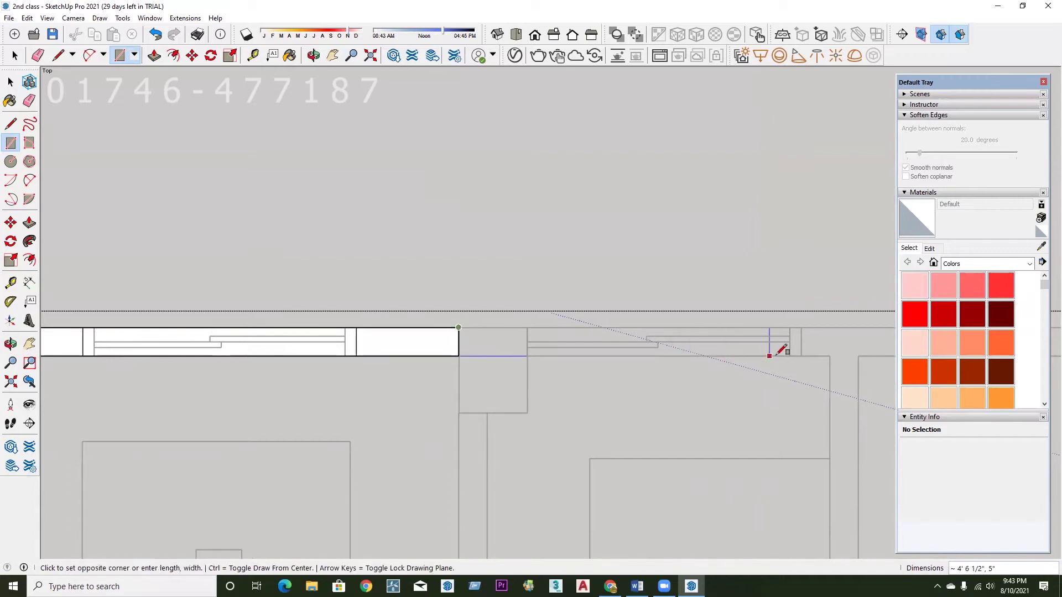
left_click(527, 356)
left_click(527, 327)
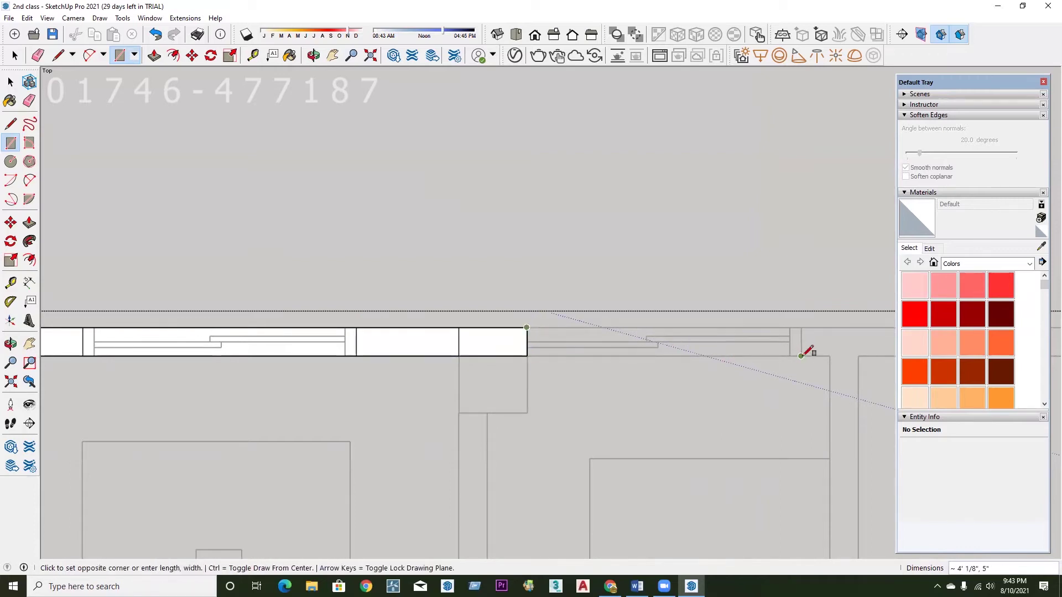
left_click(801, 355)
left_click(800, 327)
Pan along the top wall and close the last strip at its end.
middle_click_drag(805, 328, 752, 332, "shift")
scroll(372, 386, "down", 2)
scroll(380, 361, "down", 1)
middle_click_drag(237, 365, 662, 359, "shift")
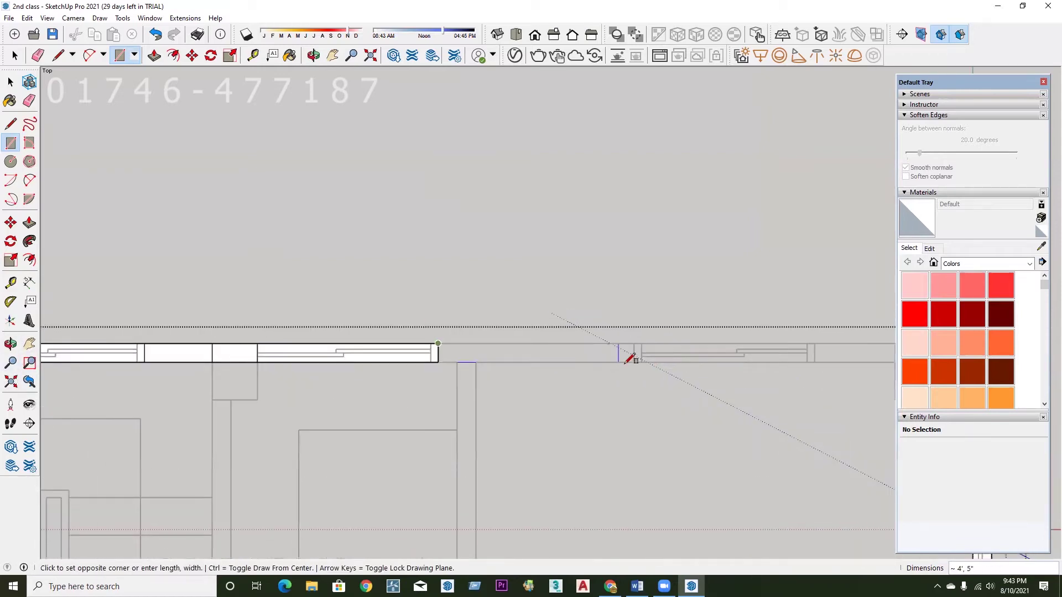
left_click(637, 359)
key("e")
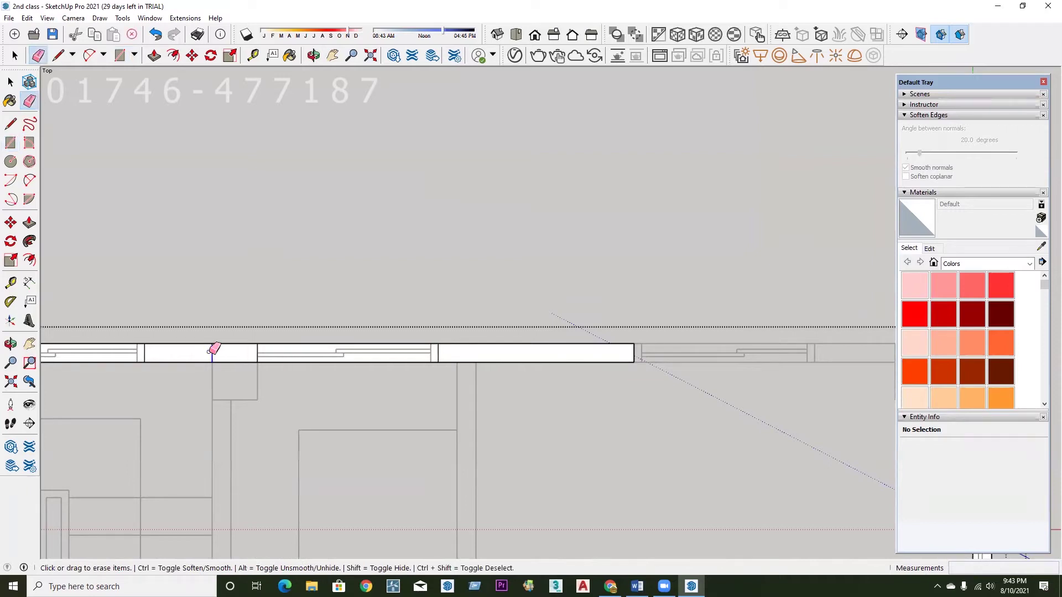
scroll(232, 394, "down", 1)
scroll(569, 349, "up", 3)
Draw two more rectangle faces completing the top wall strip and its end.
key("r")
left_click(521, 361)
left_click(767, 385)
scroll(202, 387, "down", 2)
scroll(451, 334, "up", 1)
scroll(419, 344, "up", 1)
left_click(422, 344)
left_click(634, 369)
Orbit into perspective and push/pull the wall-corner face up to 9' 6".
scroll(630, 332, "down", 1)
scroll(678, 246, "down", 1)
scroll(654, 256, "down", 2)
scroll(568, 266, "down", 2)
scroll(614, 343, "up", 1)
middle_click_drag(621, 315, 654, 310)
scroll(671, 303, "up", 1)
scroll(671, 303, "up", 2)
key("p")
mouse_move(616, 277)
middle_mouse_down()
mouse_move(555, 292)
mouse_move(497, 474)
mouse_move(592, 277)
middle_mouse_up()
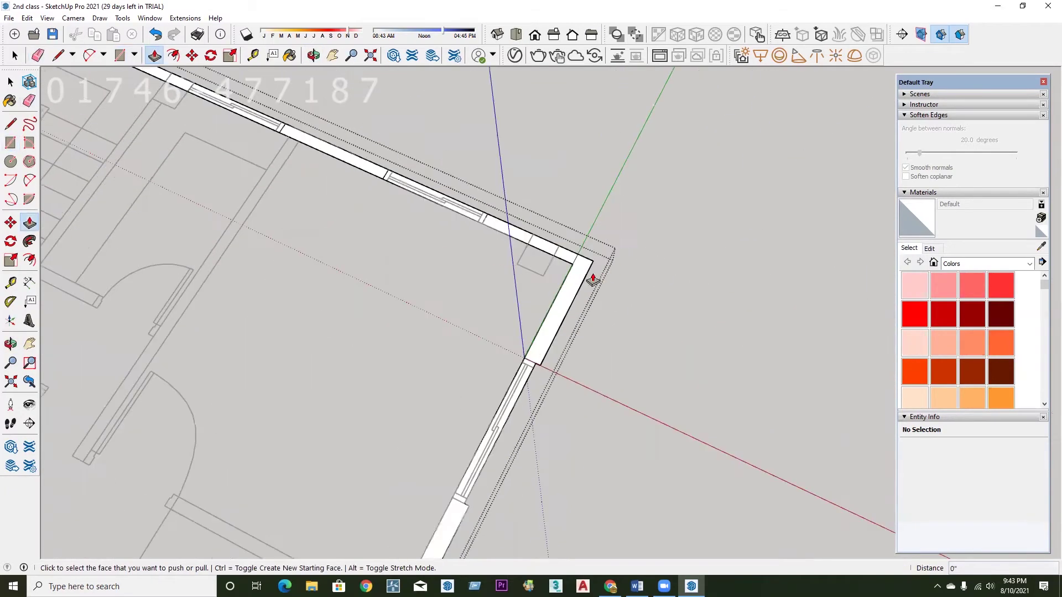
left_click(558, 301)
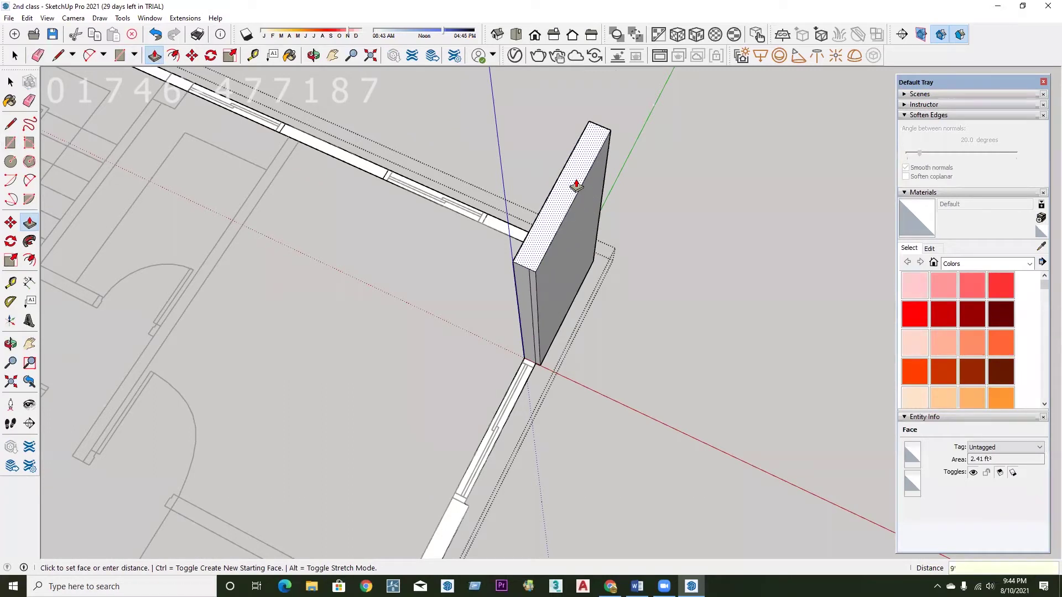
key("Return")
Raise the thin strips, end faces and long floor strip to the same 9' 6" height.
mouse_move(573, 180)
middle_mouse_down()
mouse_move(546, 363)
mouse_move(541, 346)
mouse_move(519, 346)
mouse_move(575, 207)
mouse_move(503, 445)
mouse_move(498, 371)
middle_mouse_up()
left_click(522, 367)
left_click(498, 370)
double_click(477, 413)
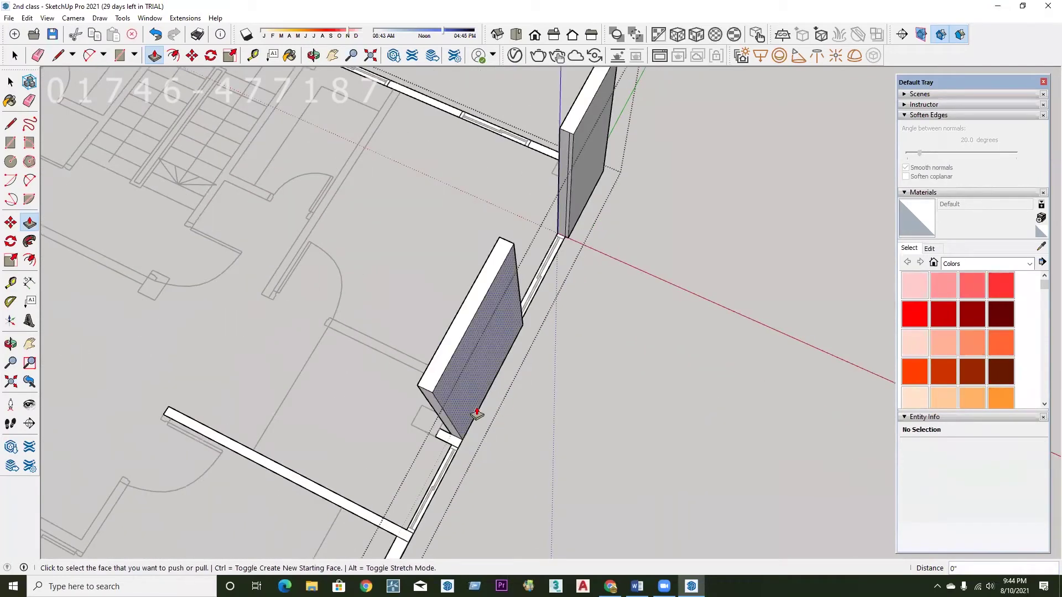
double_click(453, 443)
mouse_move(453, 443)
middle_mouse_down()
mouse_move(438, 391)
mouse_move(410, 407)
middle_mouse_up()
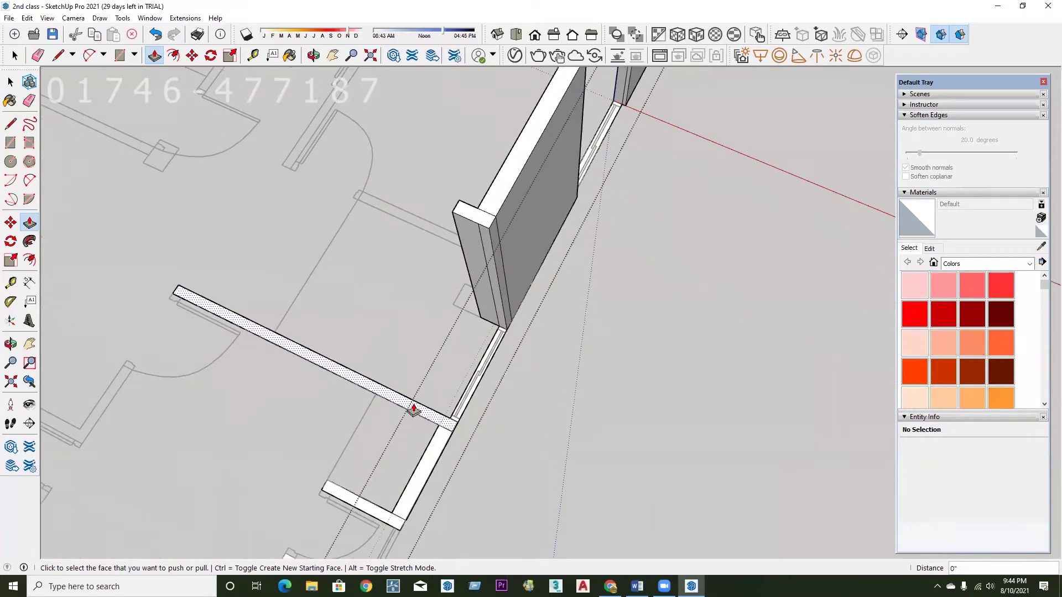
double_click(409, 408)
double_click(430, 458)
double_click(382, 506)
mouse_move(391, 491)
middle_mouse_down()
mouse_move(437, 357)
mouse_move(708, 481)
middle_mouse_up()
Raise the short end strip, undo a wrong small wall, and re-raise it to 9' 6".
double_click(434, 359)
scroll(339, 348, "up", 3)
scroll(403, 327, "up", 2)
left_click(399, 328)
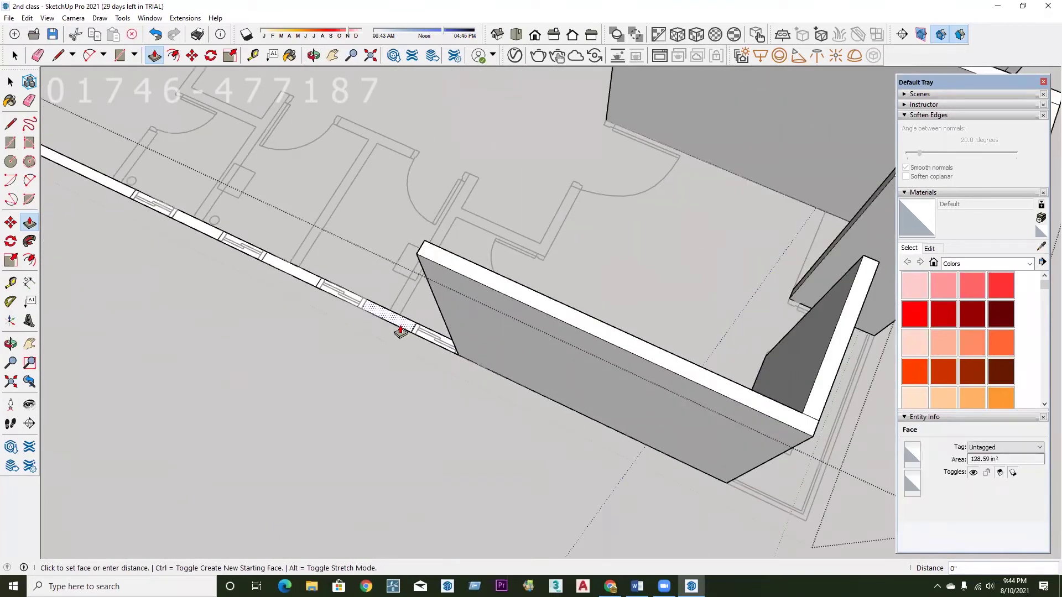
left_click(370, 287)
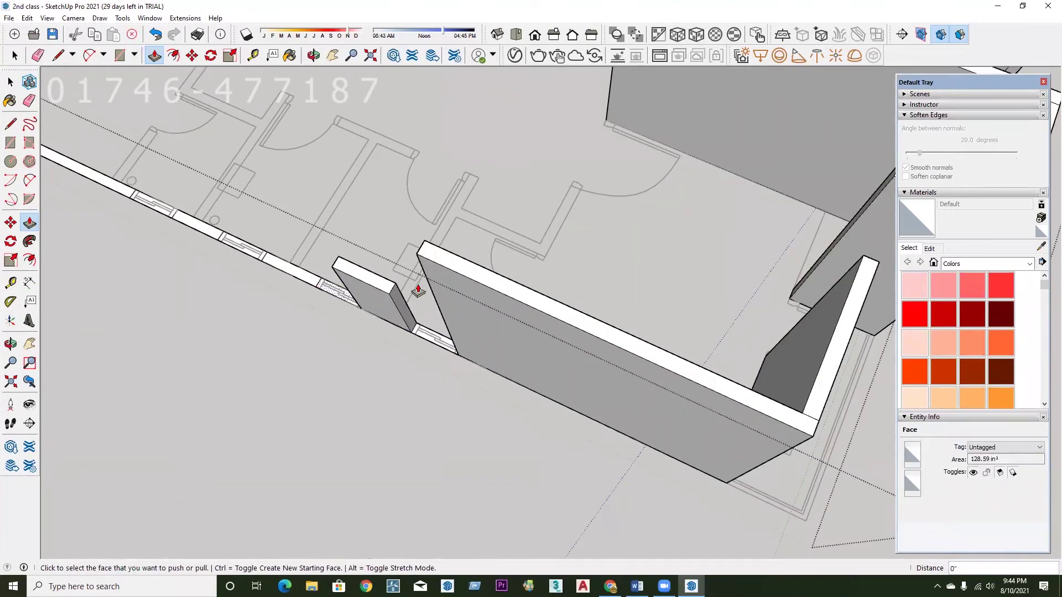
middle_click_drag(418, 291, 559, 205)
key("ctrl+z")
scroll(446, 362, "down", 2)
scroll(424, 383, "up", 1)
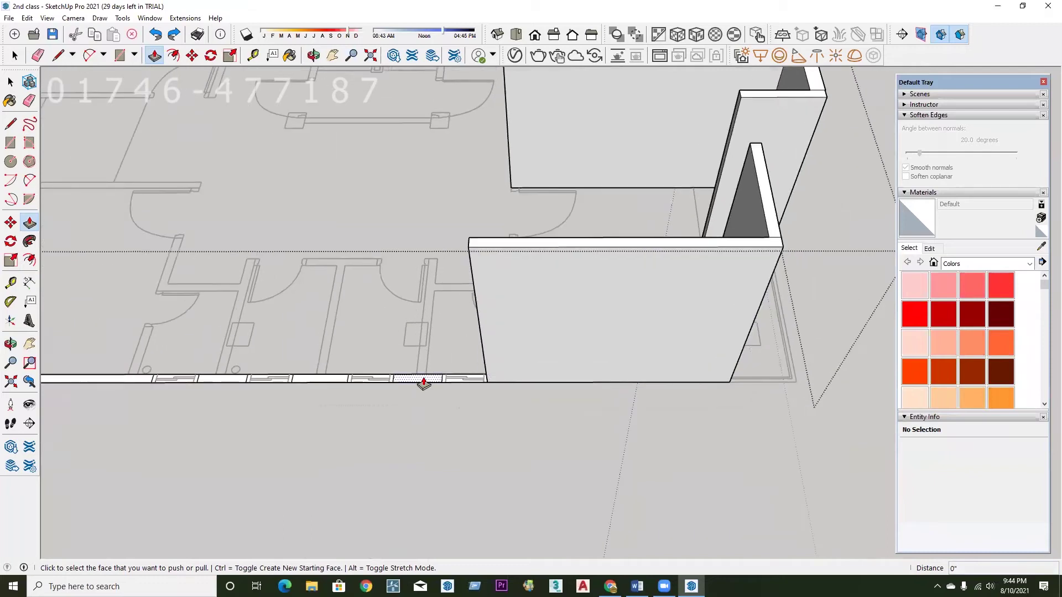
left_click(424, 383)
left_click(487, 252)
Raise more small floor faces and the long bottom-left strip to wall height.
scroll(464, 327, "down", 3)
scroll(406, 352, "up", 3)
double_click(407, 351)
scroll(481, 344, "down", 3)
scroll(462, 327, "up", 3)
double_click(462, 326)
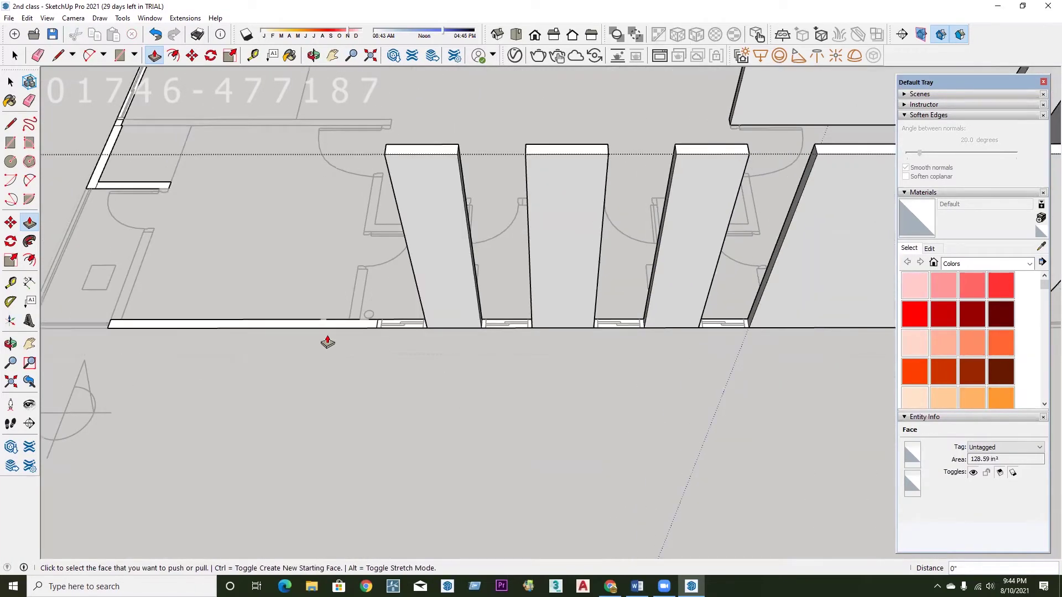
double_click(324, 328)
Raise the remaining floor faces and the left floor strip into 9' 6" walls.
mouse_move(509, 339)
middle_mouse_down()
mouse_move(827, 322)
mouse_move(790, 346)
mouse_move(472, 344)
middle_mouse_up()
scroll(473, 341, "up", 3)
double_click(474, 339)
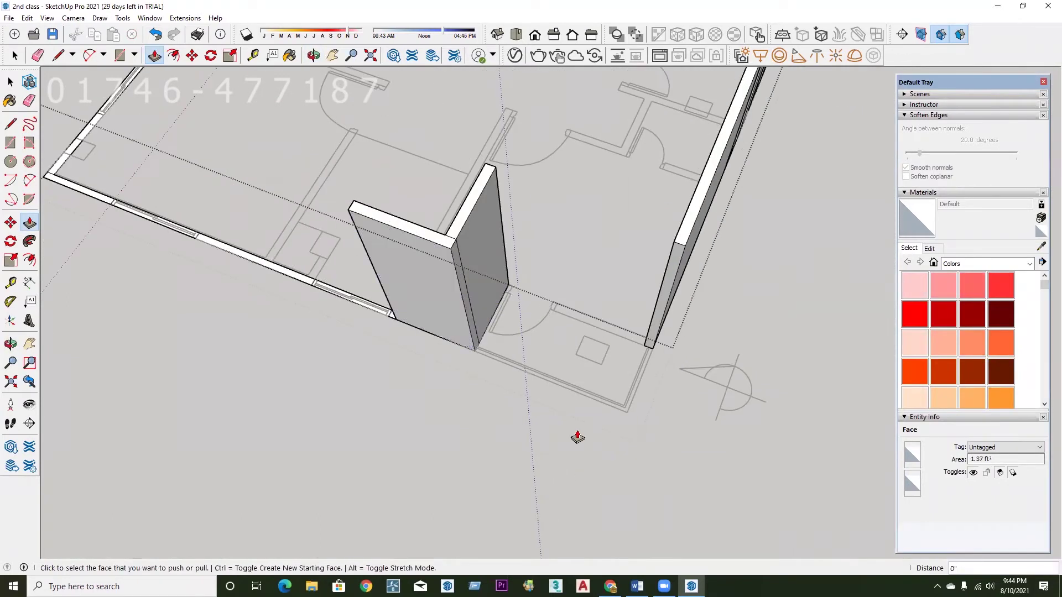
scroll(350, 343, "down", 3)
scroll(436, 332, "up", 3)
double_click(436, 331)
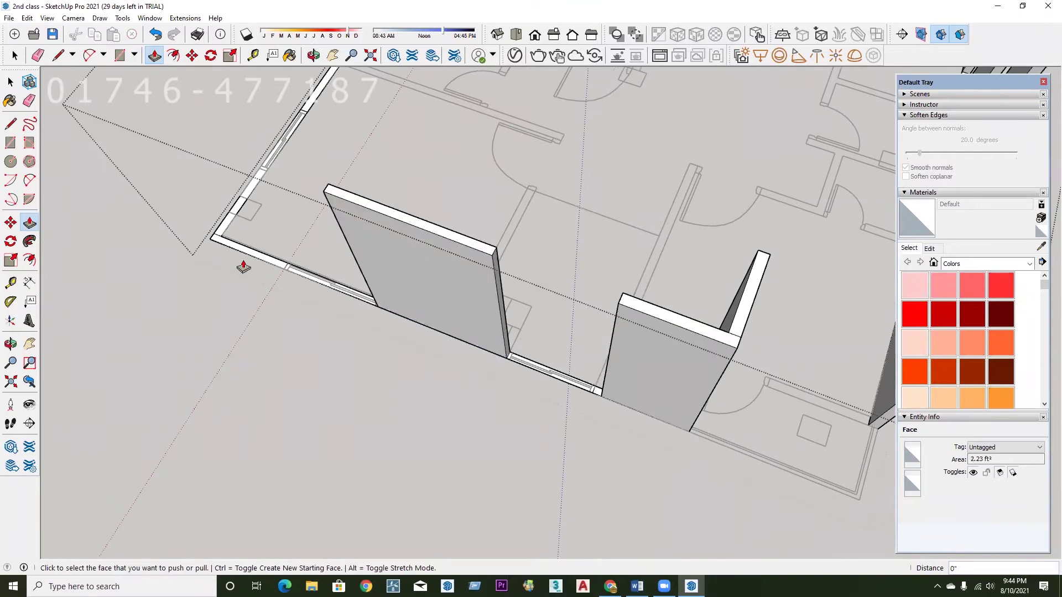
double_click(246, 256)
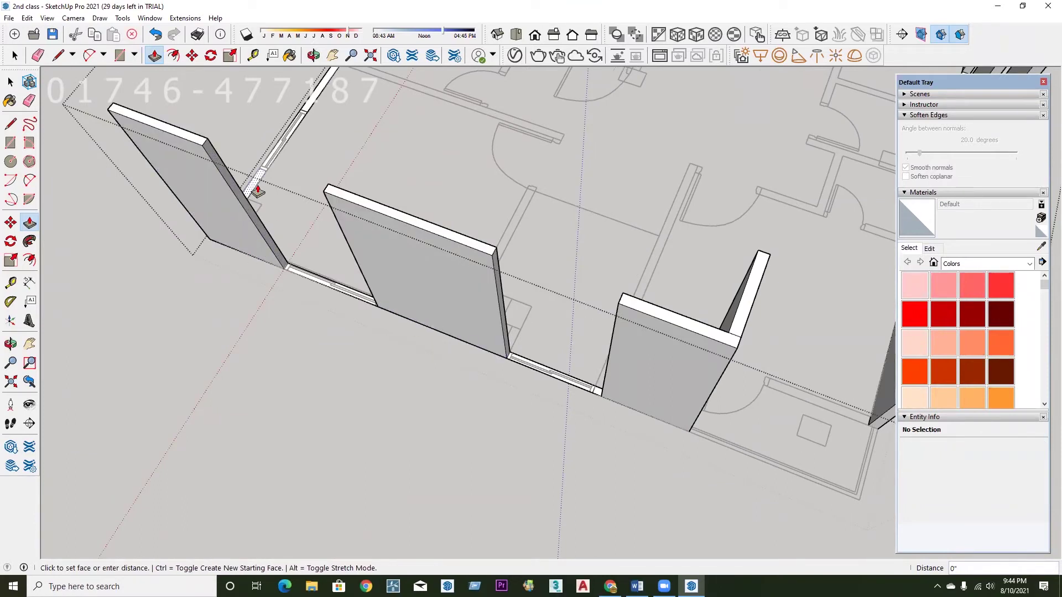
scroll(497, 230, "down", 2)
scroll(616, 227, "down", 2)
scroll(670, 242, "down", 2)
Raise the five front floor strips into wall segments at the same height.
scroll(396, 303, "down", 2)
mouse_move(395, 303)
middle_mouse_down()
mouse_move(587, 368)
mouse_move(533, 384)
middle_mouse_up()
double_click(533, 383)
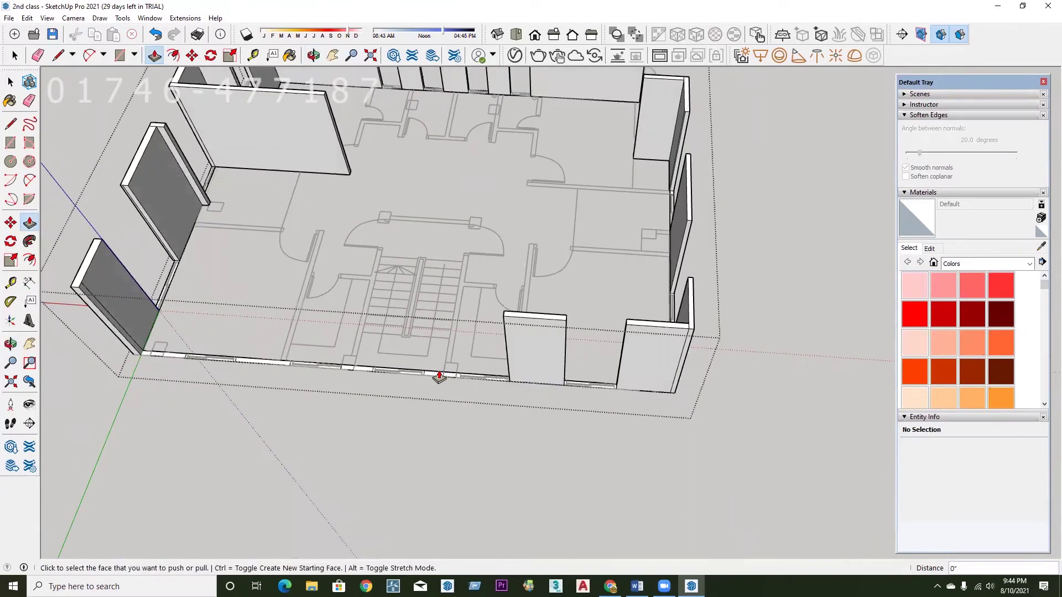
double_click(440, 380)
double_click(358, 376)
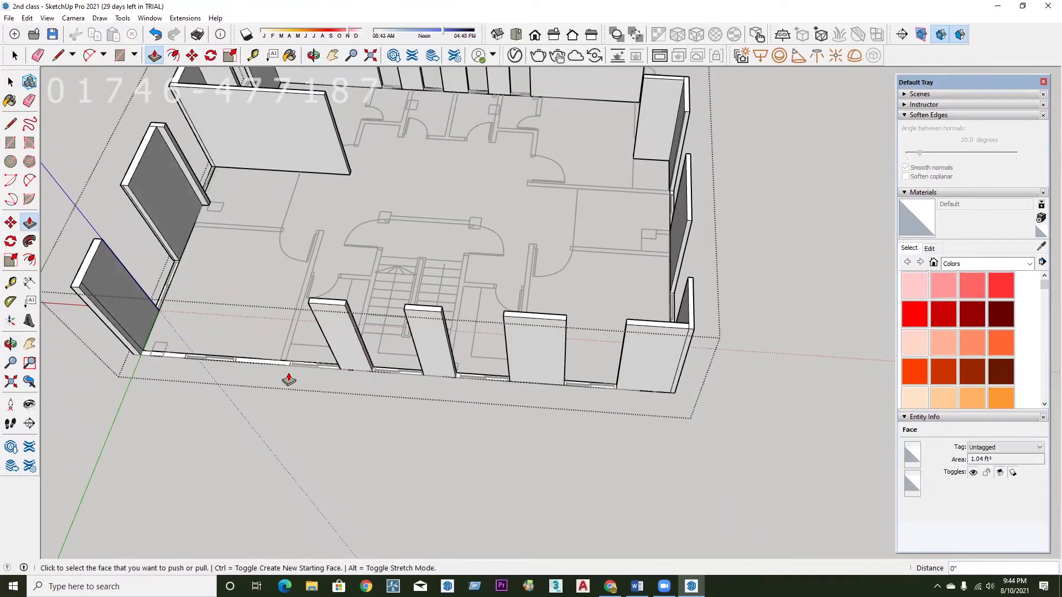
double_click(264, 367)
double_click(169, 360)
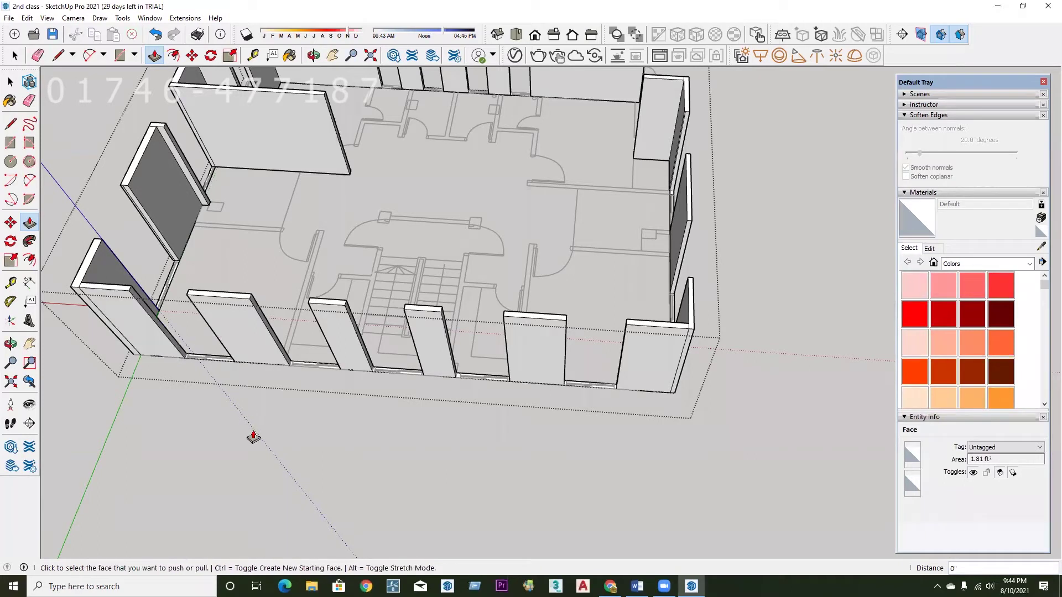
scroll(253, 433, "down", 3)
mouse_move(386, 433)
middle_mouse_down()
mouse_move(173, 372)
mouse_move(528, 220)
mouse_move(154, 236)
mouse_move(645, 132)
mouse_move(616, 111)
mouse_move(536, 242)
mouse_move(490, 230)
middle_mouse_up()
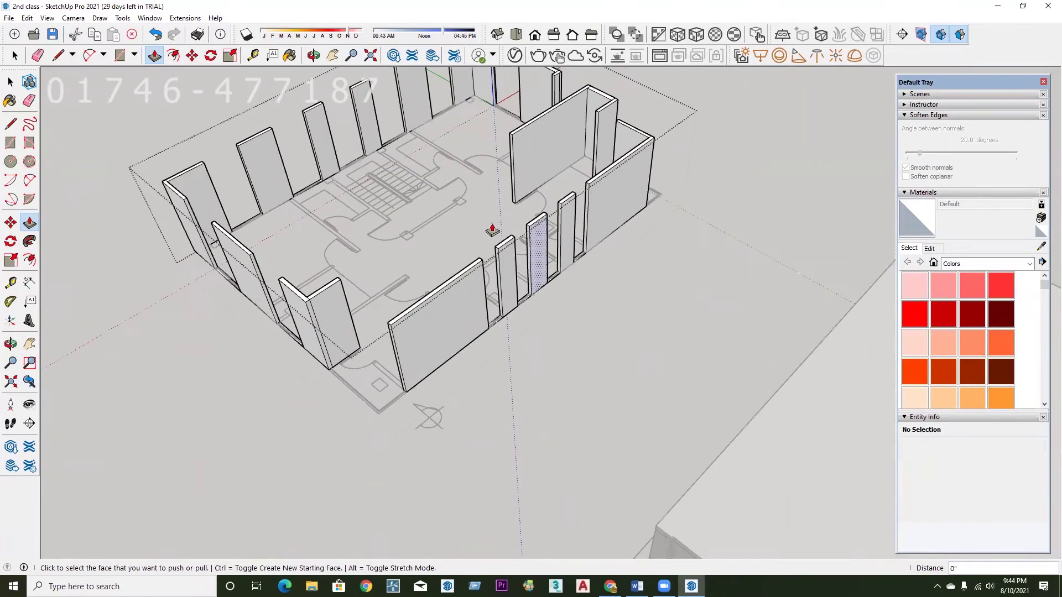
scroll(433, 393, "up", 3)
scroll(538, 446, "down", 3)
middle_click_drag(538, 446, 522, 350)
Push/Pull a low sill face up 2' 6" in a window gap.
key("p")
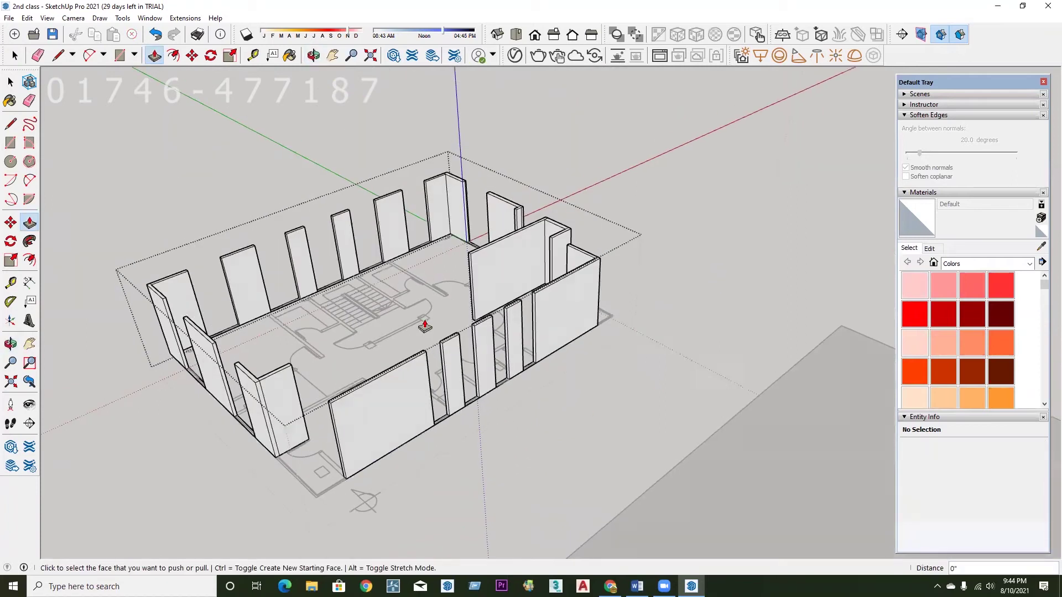
scroll(442, 376, "down", 2)
scroll(356, 438, "up", 3)
scroll(352, 502, "up", 2)
scroll(327, 453, "up", 2)
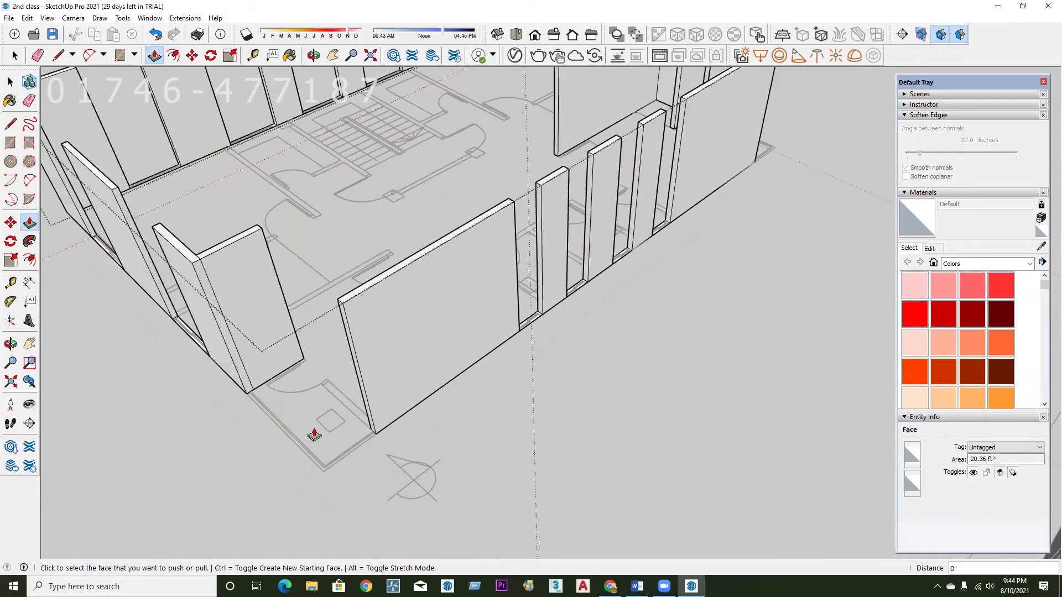
scroll(533, 375, "down", 3)
scroll(351, 398, "up", 2)
scroll(594, 315, "down", 2)
mouse_move(594, 315)
middle_mouse_down()
mouse_move(135, 300)
mouse_move(720, 299)
mouse_move(170, 351)
mouse_move(554, 334)
middle_mouse_up()
scroll(722, 322, "up", 2)
scroll(704, 328, "up", 2)
scroll(557, 383, "up", 3)
scroll(436, 402, "up", 2)
scroll(475, 407, "up", 2)
scroll(514, 417, "up", 1)
scroll(505, 417, "up", 1)
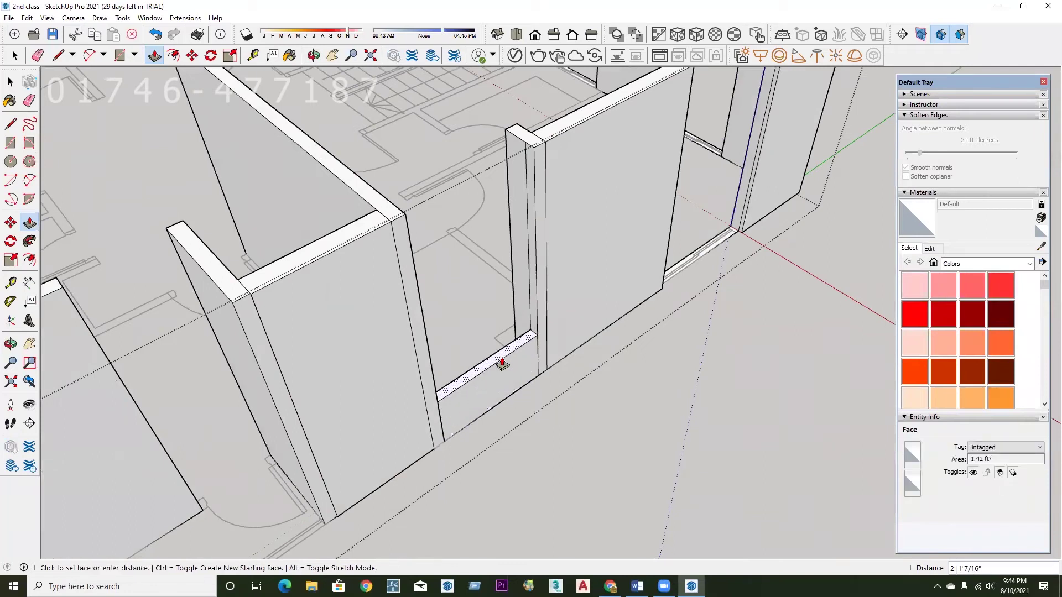
type("2'6")
key("Return")
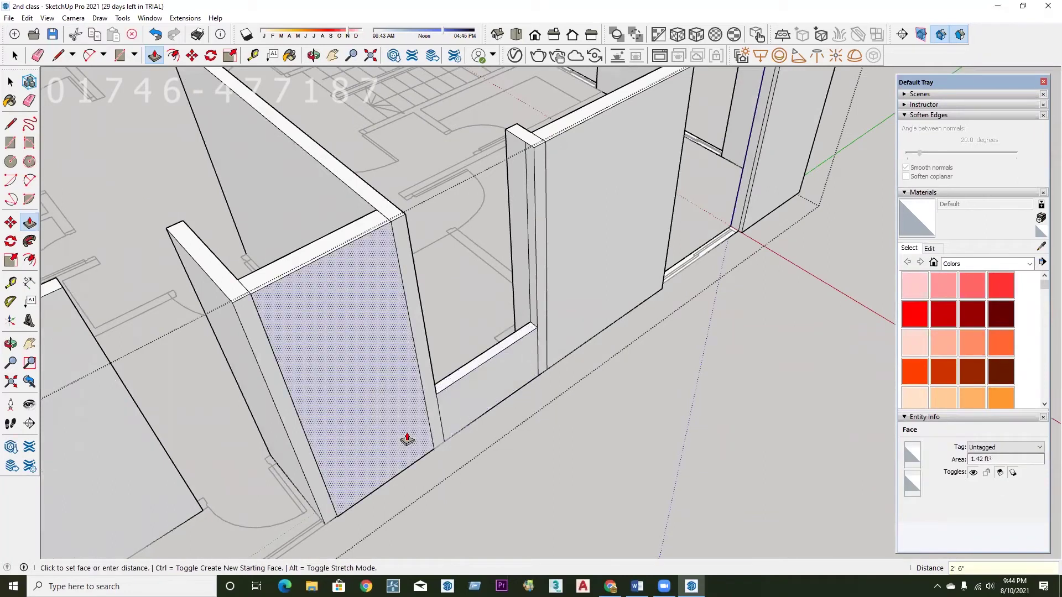
scroll(656, 316, "down", 5)
scroll(454, 336, "up", 5)
scroll(454, 336, "down", 2)
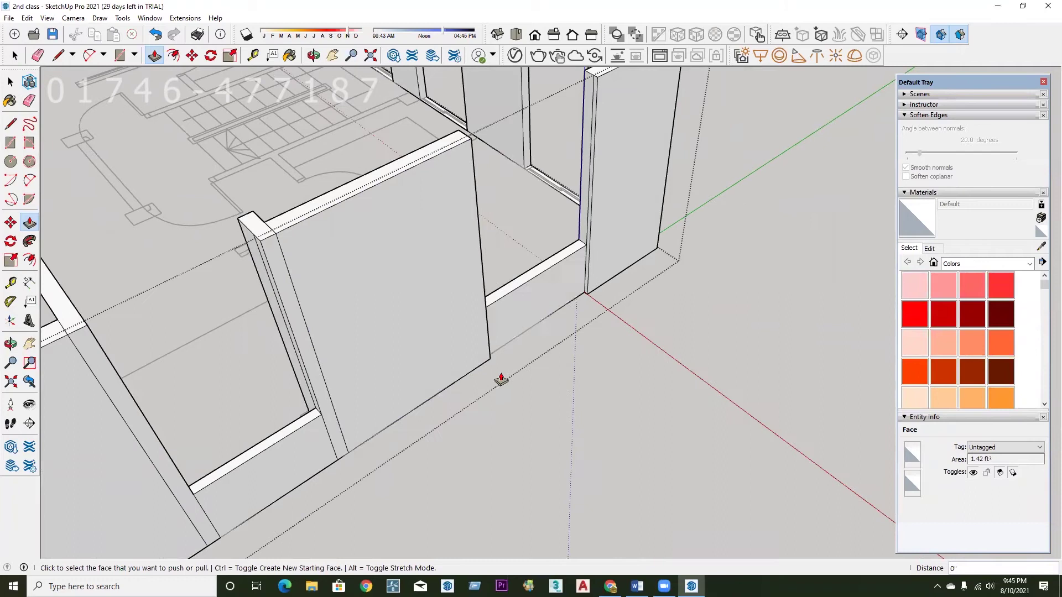
scroll(500, 379, "down", 2)
Raise the other low sills in the wall row to the same 2' 6" height.
double_click(544, 226)
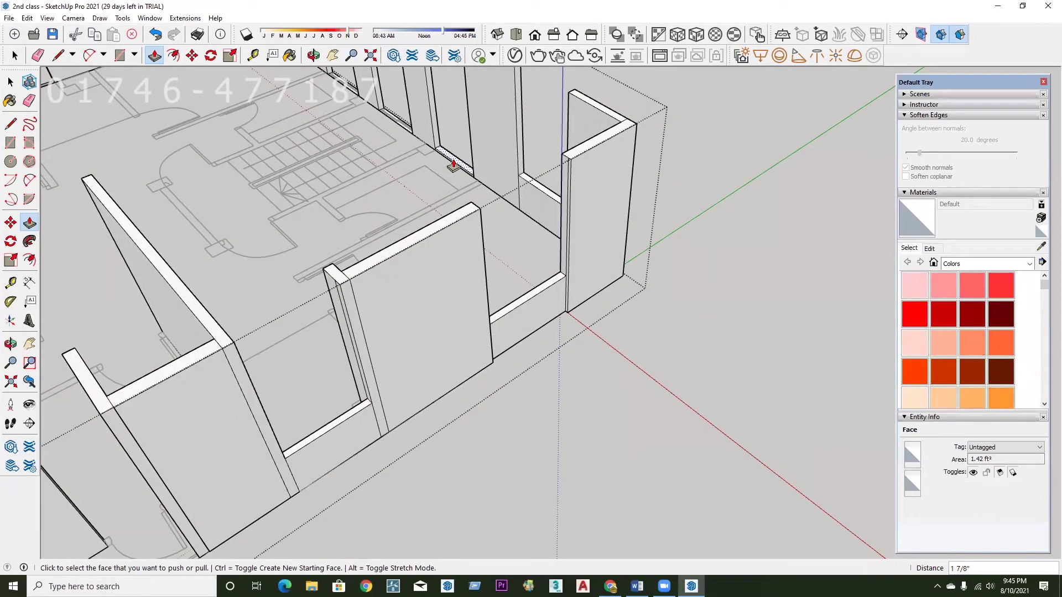
mouse_move(621, 260)
middle_mouse_down()
mouse_move(824, 307)
mouse_move(441, 270)
middle_mouse_up()
scroll(432, 261, "up", 3)
left_click(431, 261)
left_click(592, 218)
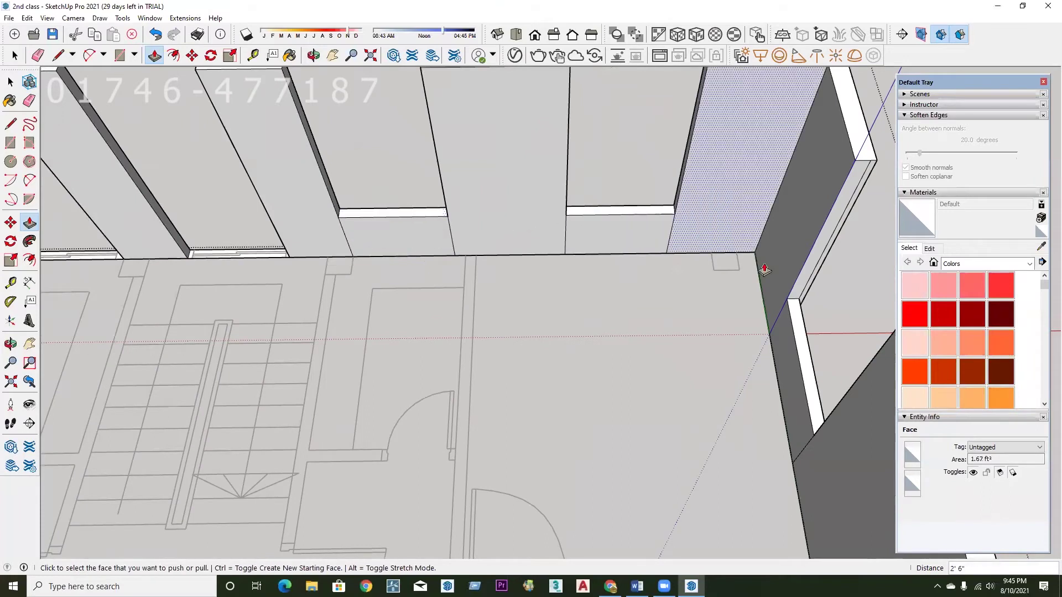
scroll(763, 265, "down", 2)
scroll(420, 266, "up", 2)
scroll(805, 297, "down", 1)
scroll(315, 244, "down", 2)
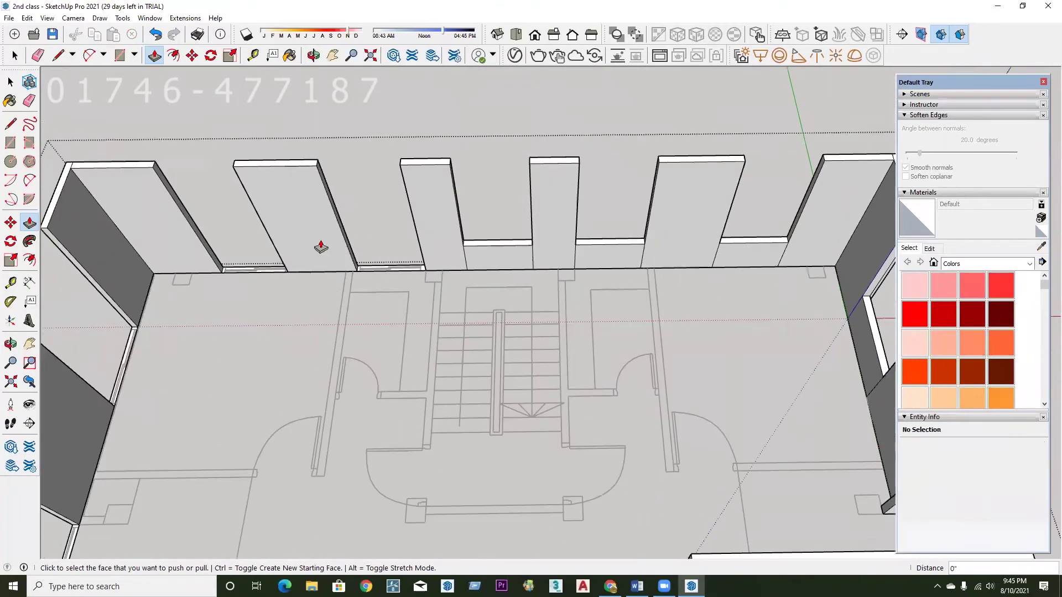
scroll(396, 277, "up", 2)
mouse_move(486, 253)
middle_mouse_down()
mouse_move(754, 236)
mouse_move(339, 383)
middle_mouse_up()
scroll(332, 364, "up", 2)
left_click(324, 343)
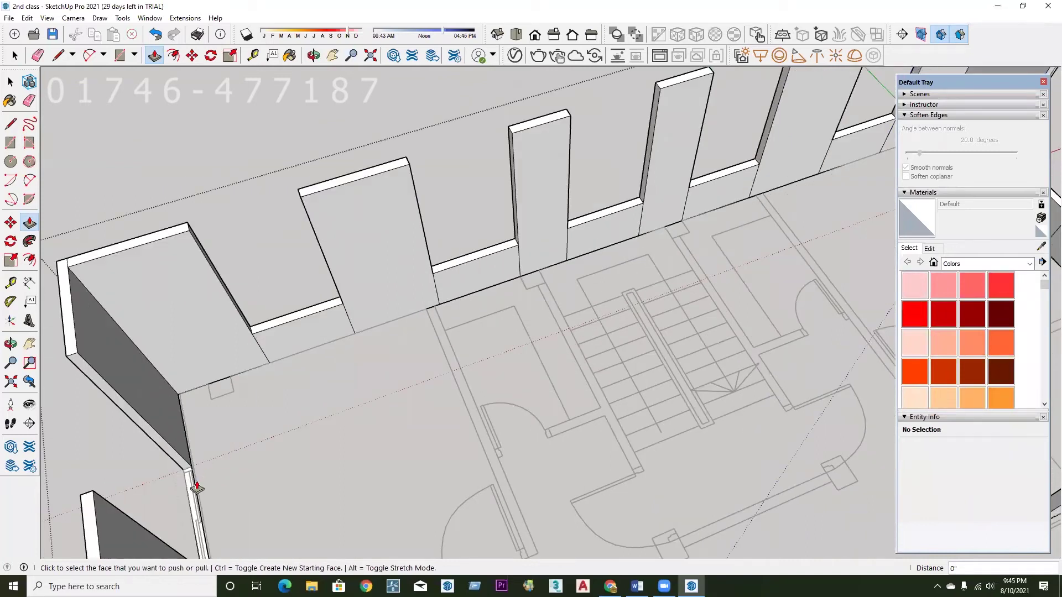
scroll(347, 247, "down", 2)
scroll(347, 247, "down", 3)
middle_click_drag(360, 339, 319, 223)
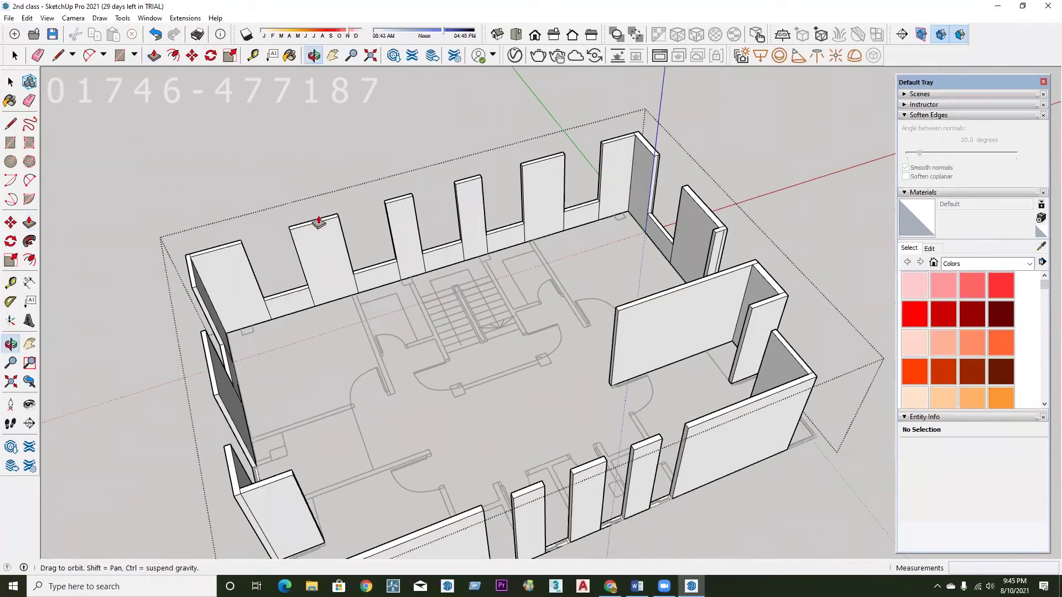
middle_click_drag(192, 447, 536, 370)
Pull up the narrow face between two walls, cancelling one mistaken extrusion first.
key("p")
scroll(495, 445, "up", 3)
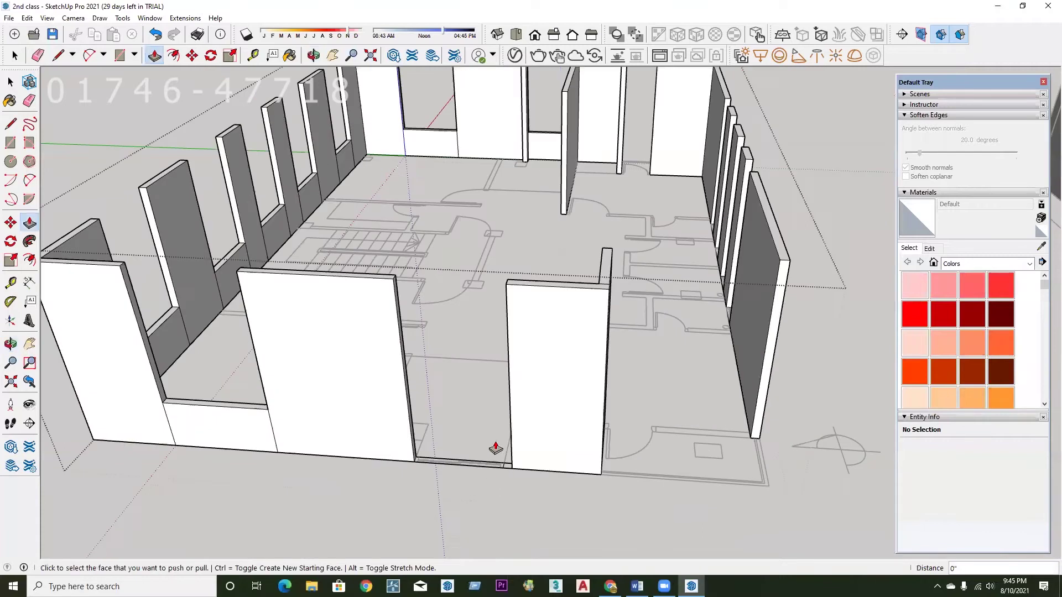
scroll(481, 464, "up", 3)
scroll(410, 460, "down", 3)
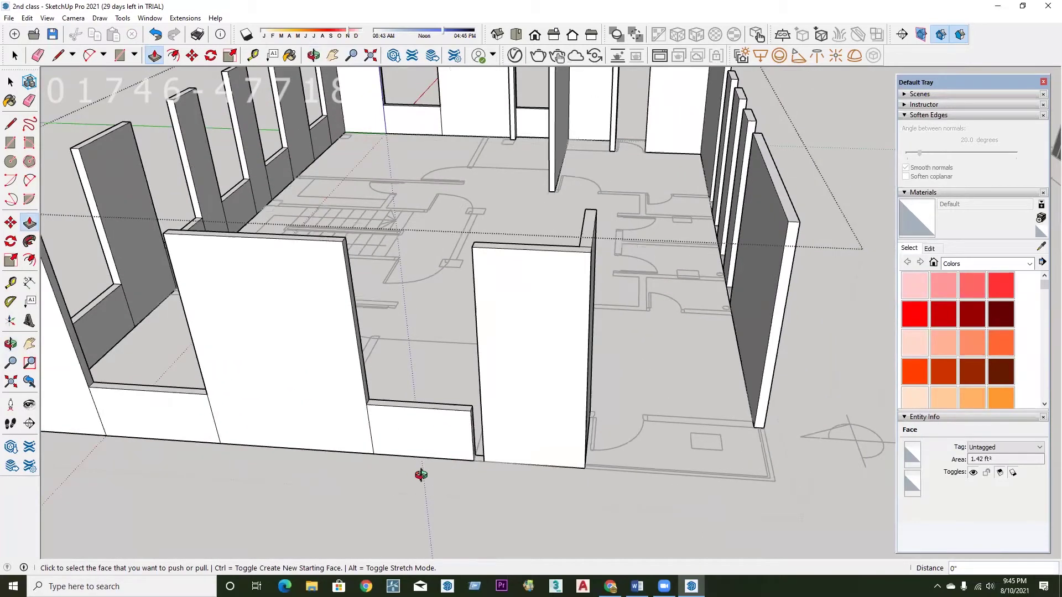
scroll(505, 491, "up", 3)
scroll(488, 465, "up", 2)
left_click(487, 464)
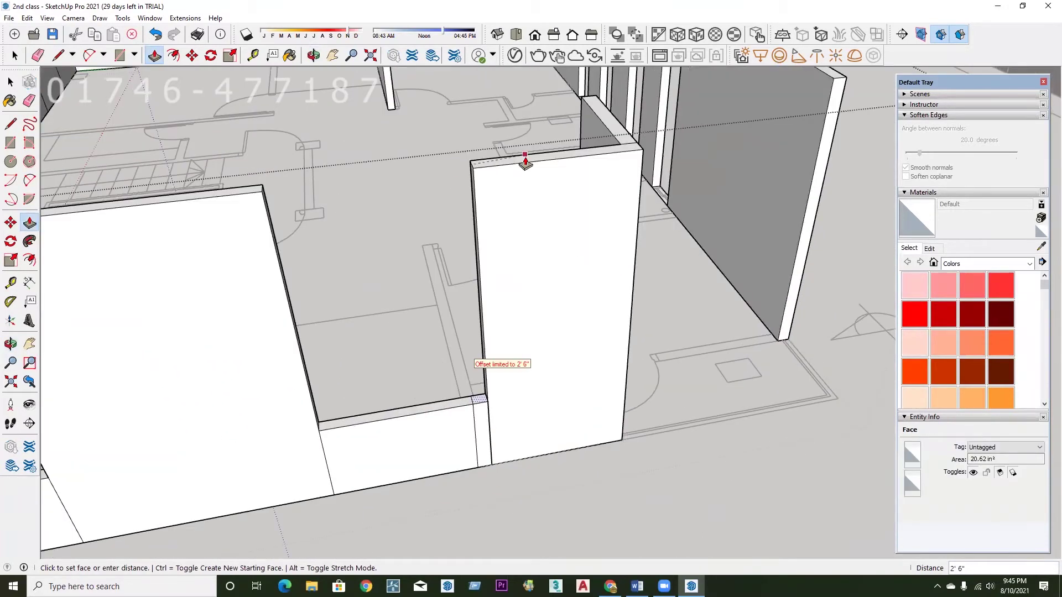
key("Escape")
left_click(481, 408)
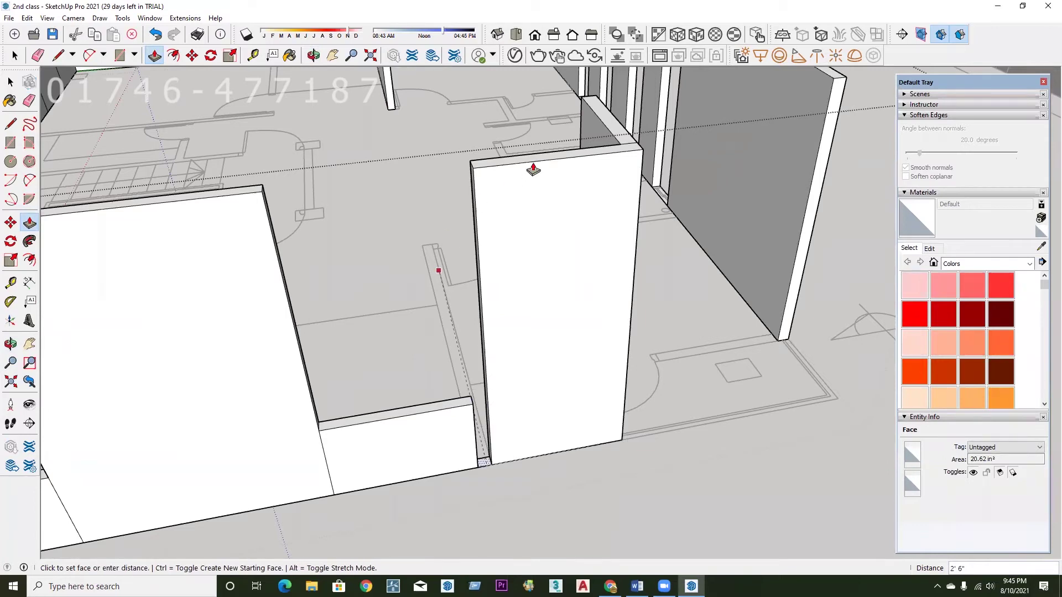
scroll(363, 396, "down", 3)
mouse_move(363, 396)
middle_mouse_down()
mouse_move(261, 419)
mouse_move(593, 403)
mouse_move(230, 458)
middle_mouse_up()
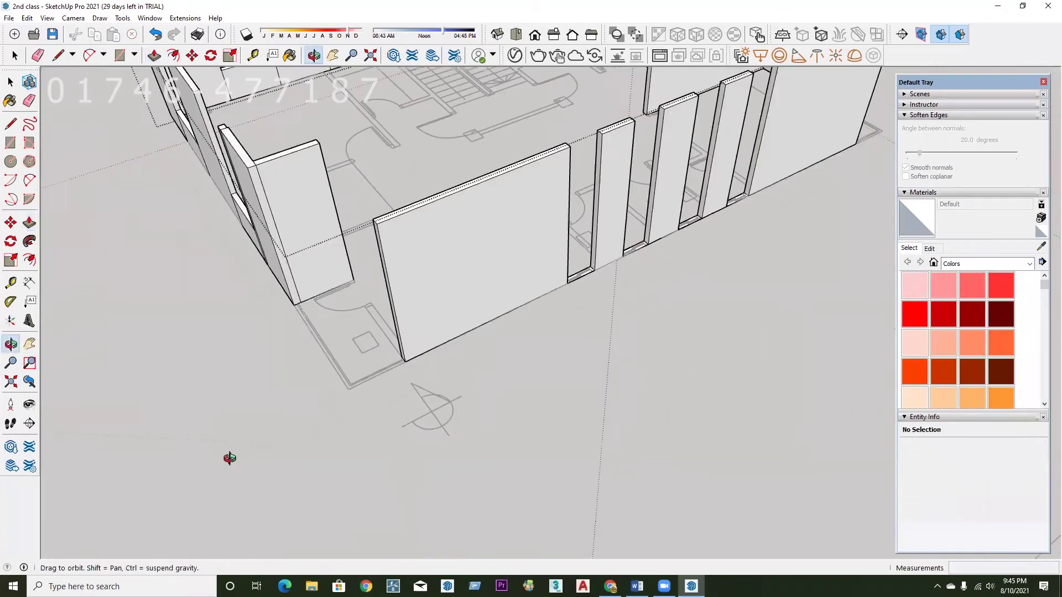
scroll(298, 426, "up", 4)
scroll(434, 382, "down", 2)
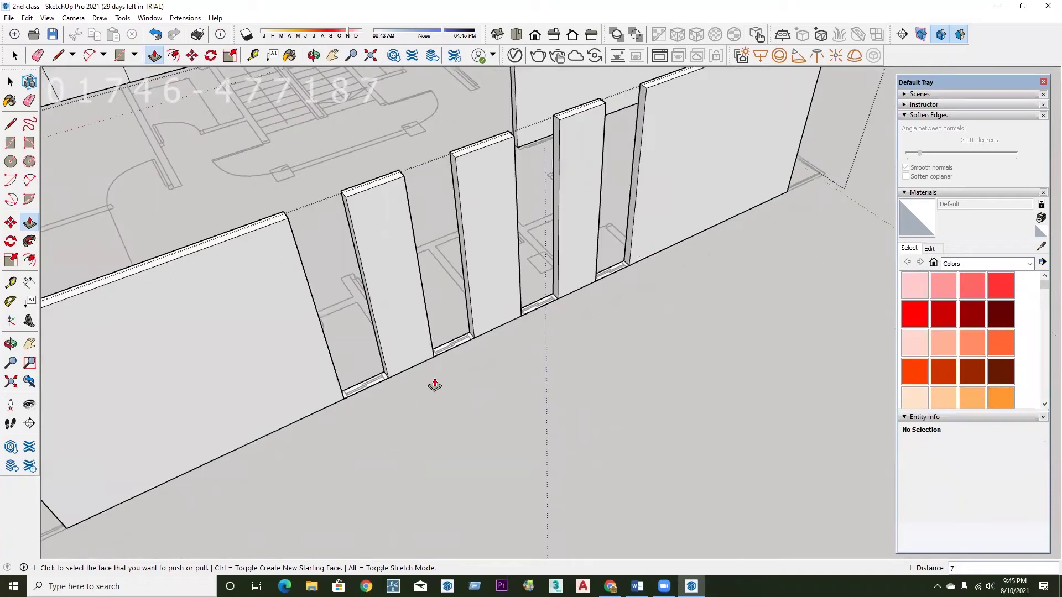
scroll(434, 382, "down", 3)
mouse_move(434, 382)
middle_mouse_down()
mouse_move(410, 387)
mouse_move(415, 395)
middle_mouse_up()
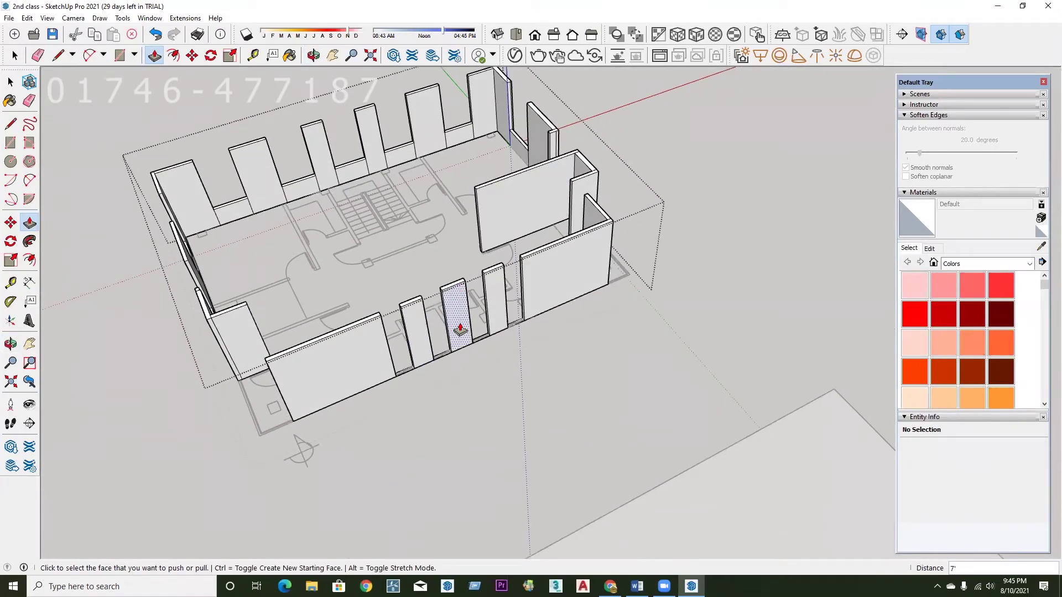
scroll(391, 402, "up", 1)
scroll(384, 381, "up", 2)
scroll(388, 377, "up", 1)
Raise the bottom faces of four window openings into matching sills.
left_click(388, 378)
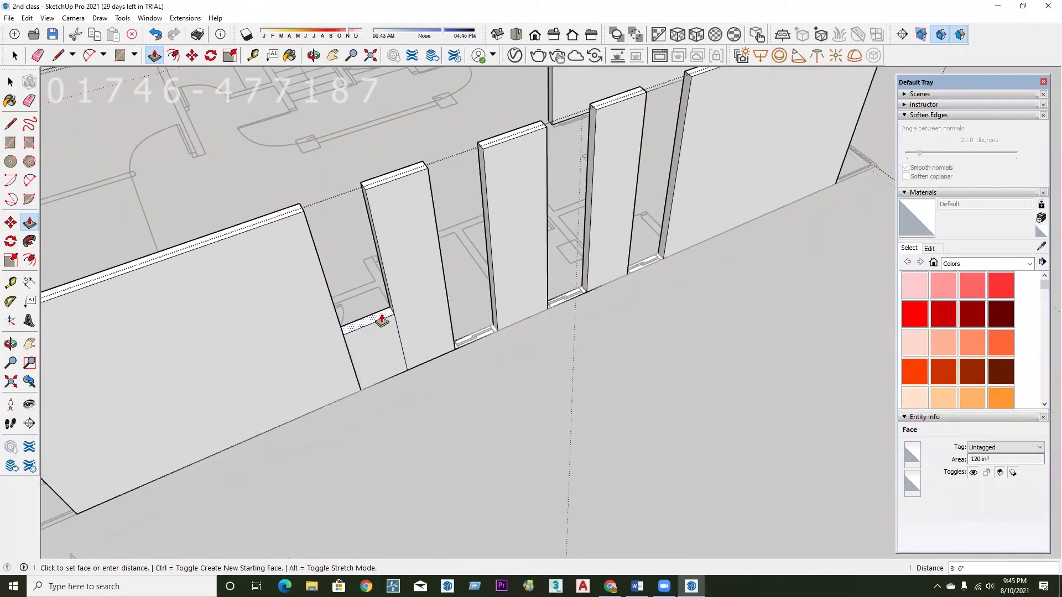
key("Return")
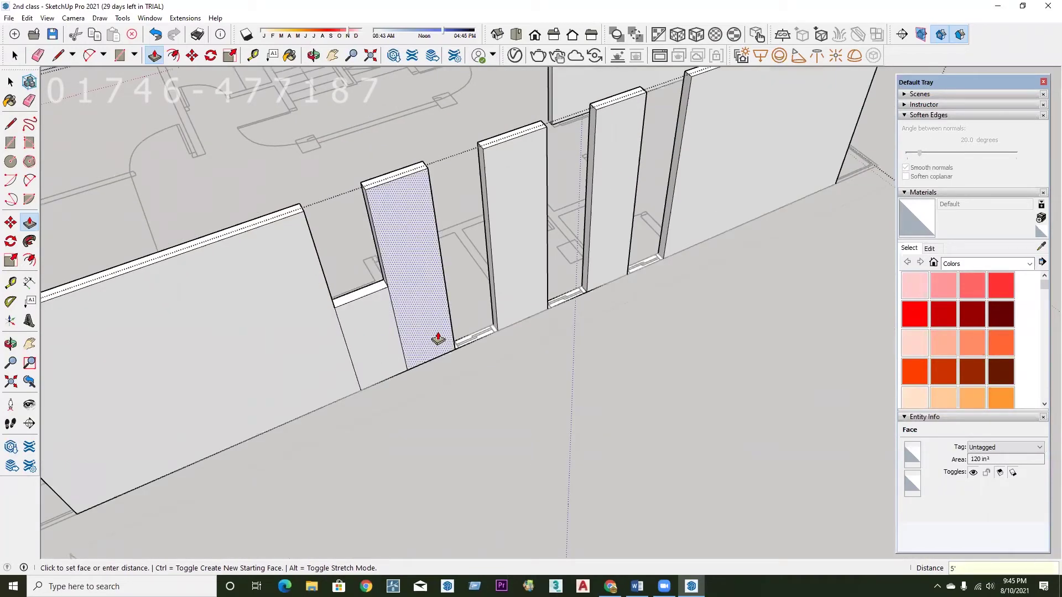
double_click(476, 346)
double_click(558, 302)
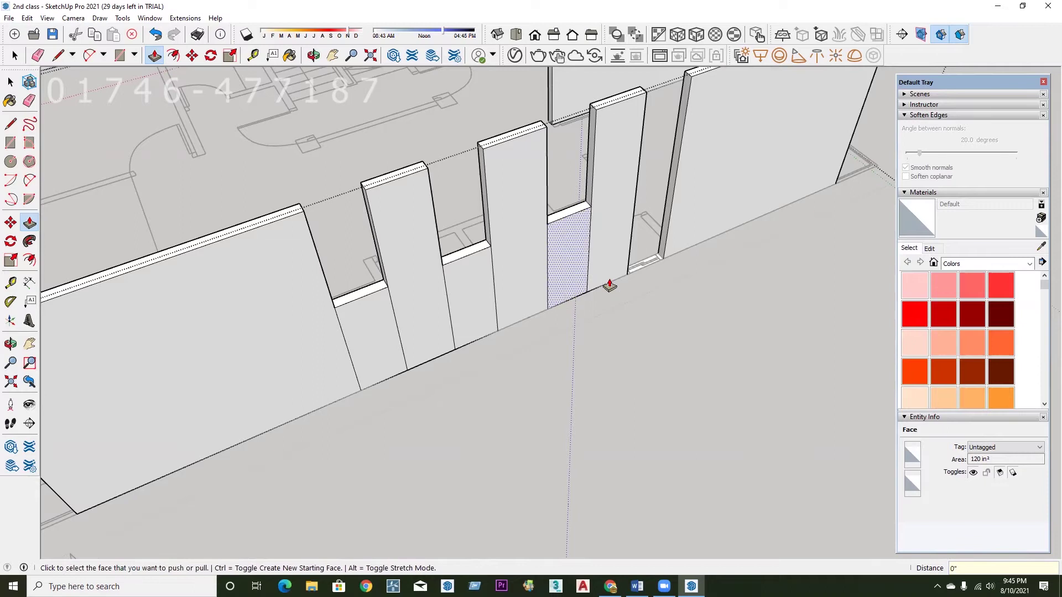
double_click(645, 267)
middle_click_drag(645, 266, 182, 387)
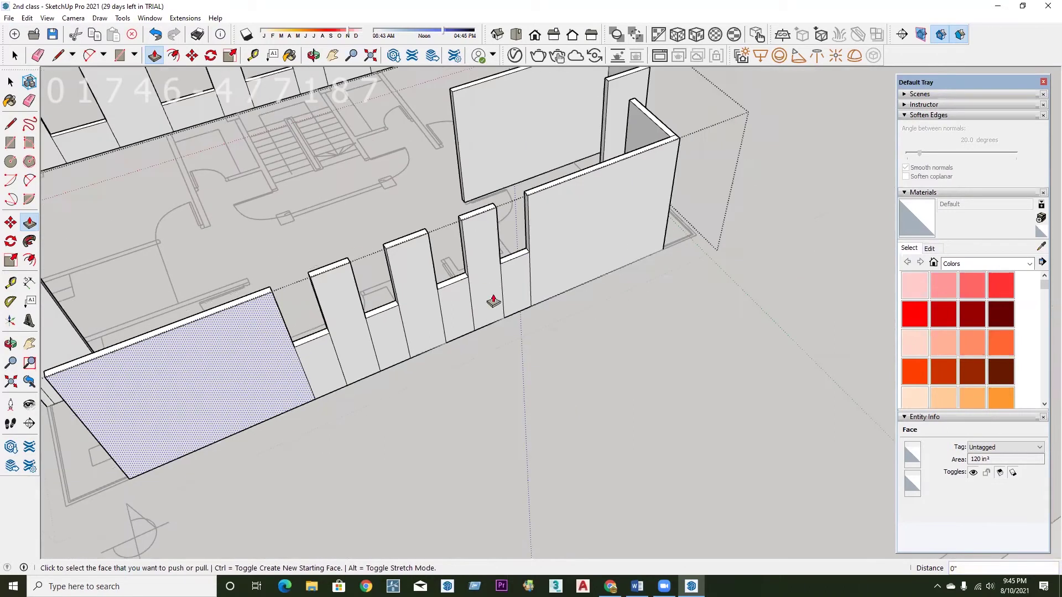
scroll(493, 301, "down", 3)
mouse_move(457, 267)
middle_mouse_down()
mouse_move(334, 356)
mouse_move(571, 270)
middle_mouse_up()
scroll(650, 284, "up", 2)
mouse_move(650, 284)
middle_mouse_down()
mouse_move(676, 320)
mouse_move(303, 328)
middle_mouse_up()
mouse_move(393, 336)
middle_mouse_down()
mouse_move(451, 331)
mouse_move(699, 372)
middle_mouse_up()
scroll(664, 356, "up", 3)
scroll(677, 354, "down", 3)
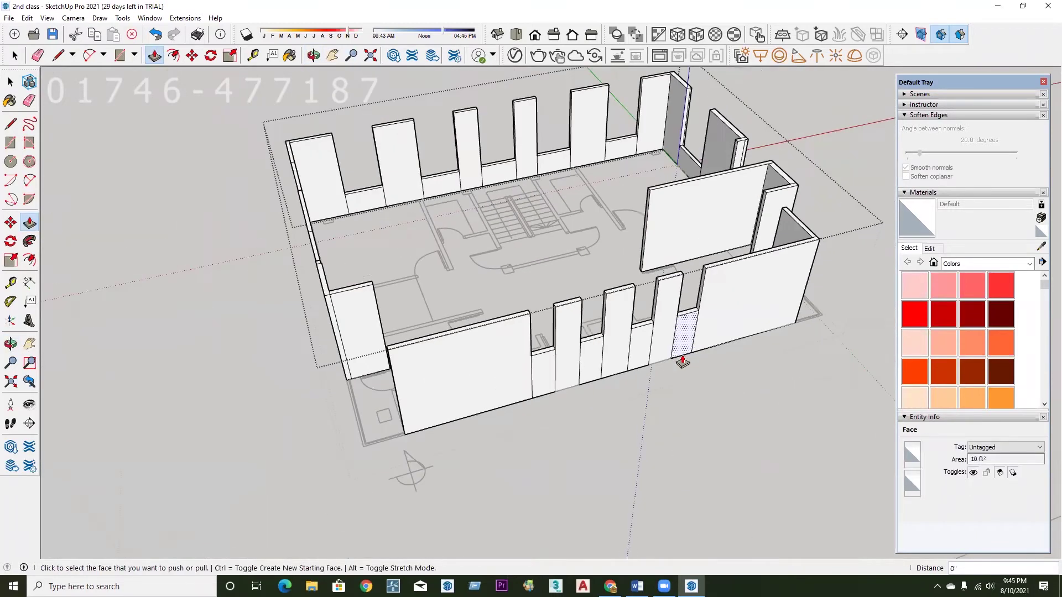
Erase the first run of vertical seam lines on the wall with the Eraser.
key("e")
scroll(704, 330, "up", 3)
mouse_move(704, 330)
left_mouse_down()
mouse_move(635, 320)
mouse_move(445, 381)
mouse_move(462, 382)
left_mouse_up()
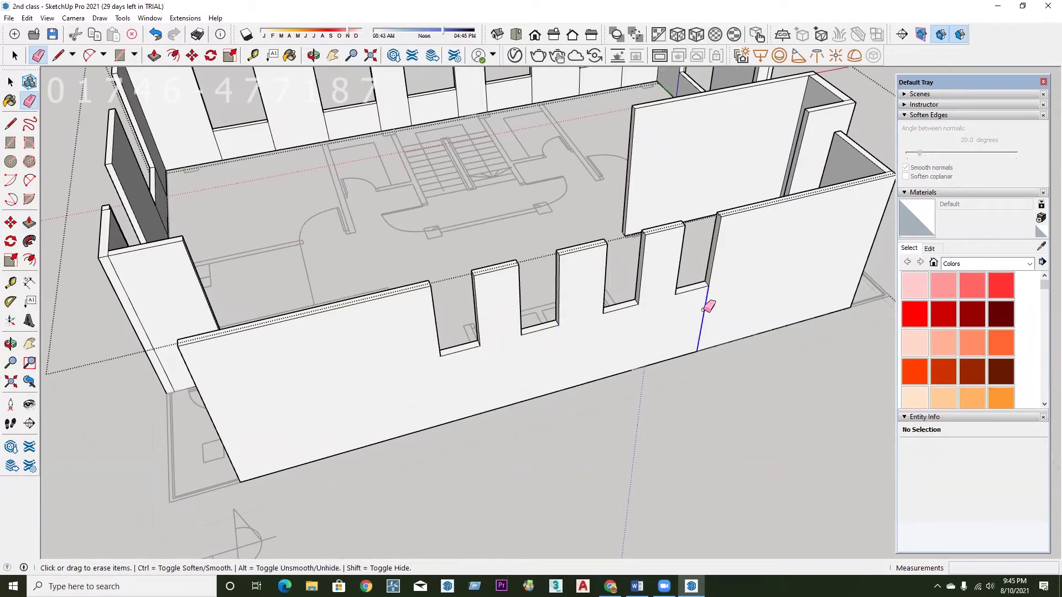
scroll(664, 338, "down", 3)
middle_click_drag(634, 378, 690, 339)
mouse_move(508, 387)
middle_mouse_down()
mouse_move(461, 409)
mouse_move(636, 397)
middle_mouse_up()
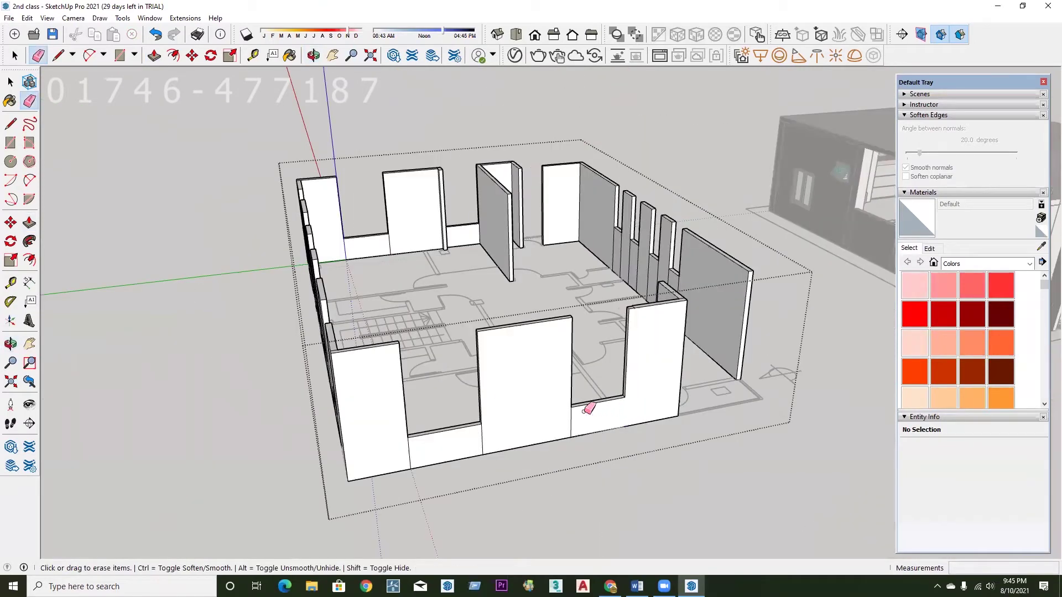
scroll(561, 294, "down", 1)
scroll(553, 304, "down", 1)
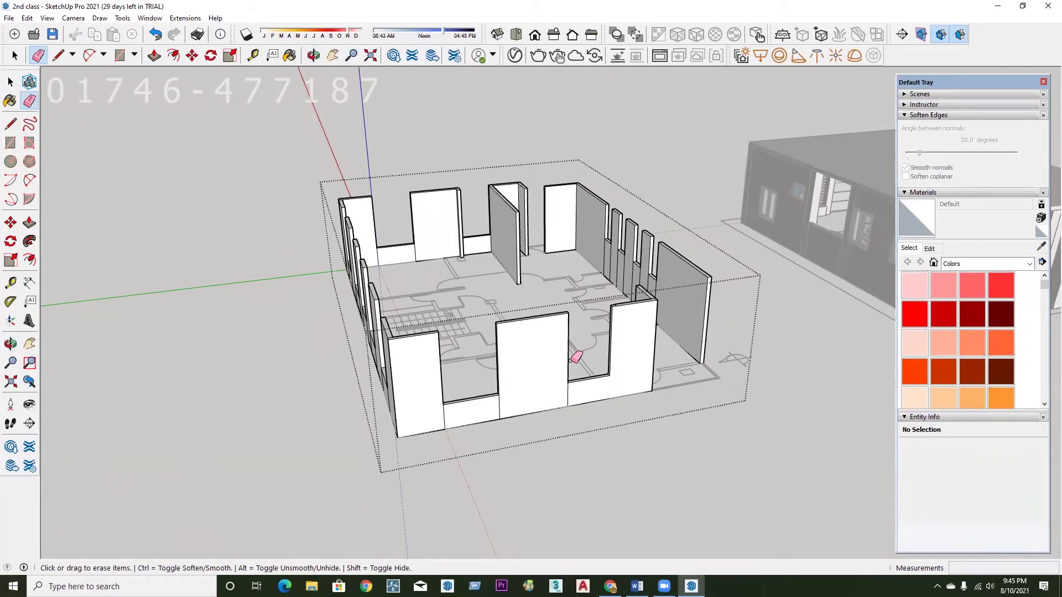
scroll(569, 365, "up", 1)
scroll(558, 387, "up", 1)
scroll(569, 382, "up", 1)
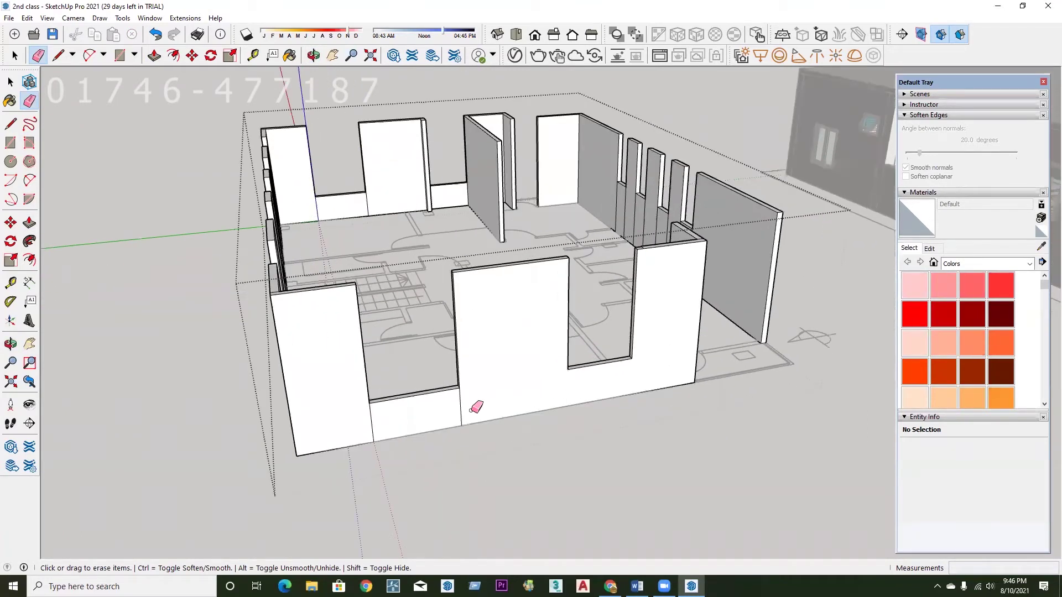
mouse_move(370, 415)
middle_mouse_down()
mouse_move(481, 387)
mouse_move(459, 478)
middle_mouse_up()
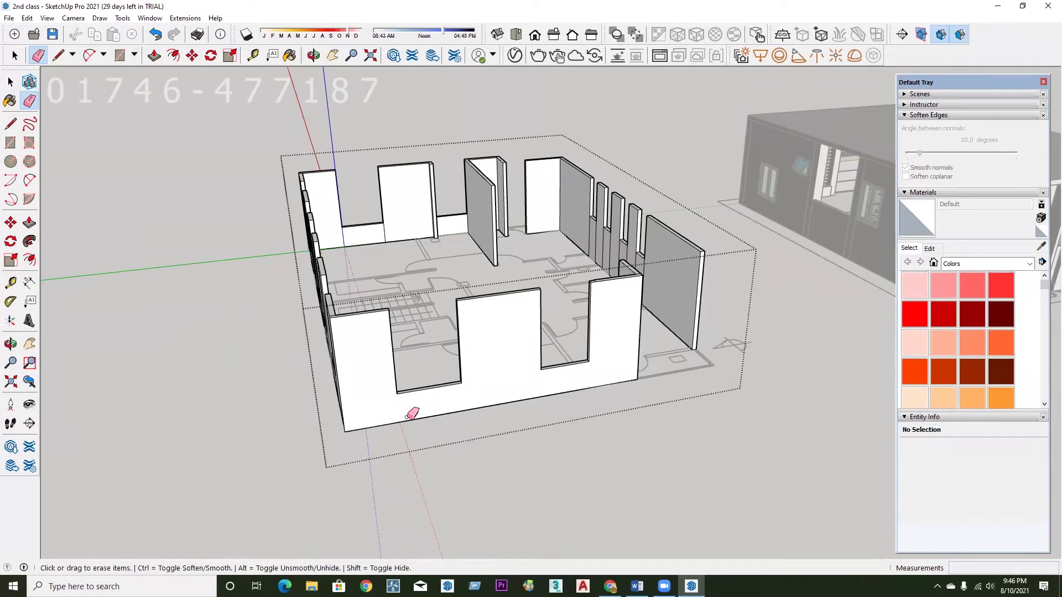
Erase the remaining seam lines along the front long wall, then check from corner views.
scroll(307, 430, "down", 2)
mouse_move(272, 426)
middle_mouse_down()
mouse_move(367, 431)
mouse_move(621, 386)
middle_mouse_up()
scroll(422, 424, "up", 3)
mouse_move(422, 424)
middle_mouse_down()
mouse_move(715, 239)
mouse_move(564, 386)
middle_mouse_up()
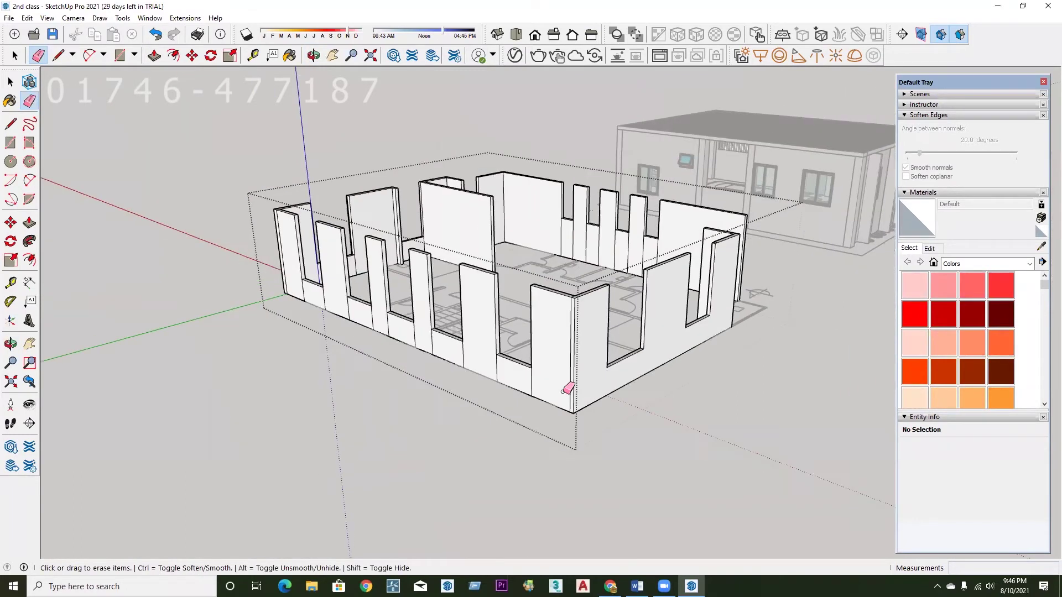
scroll(512, 374, "up", 3)
mouse_move(507, 359)
middle_mouse_down()
mouse_move(695, 366)
mouse_move(249, 381)
mouse_move(646, 339)
middle_mouse_up()
scroll(745, 364, "down", 2)
scroll(749, 372, "down", 2)
scroll(262, 371, "down", 2)
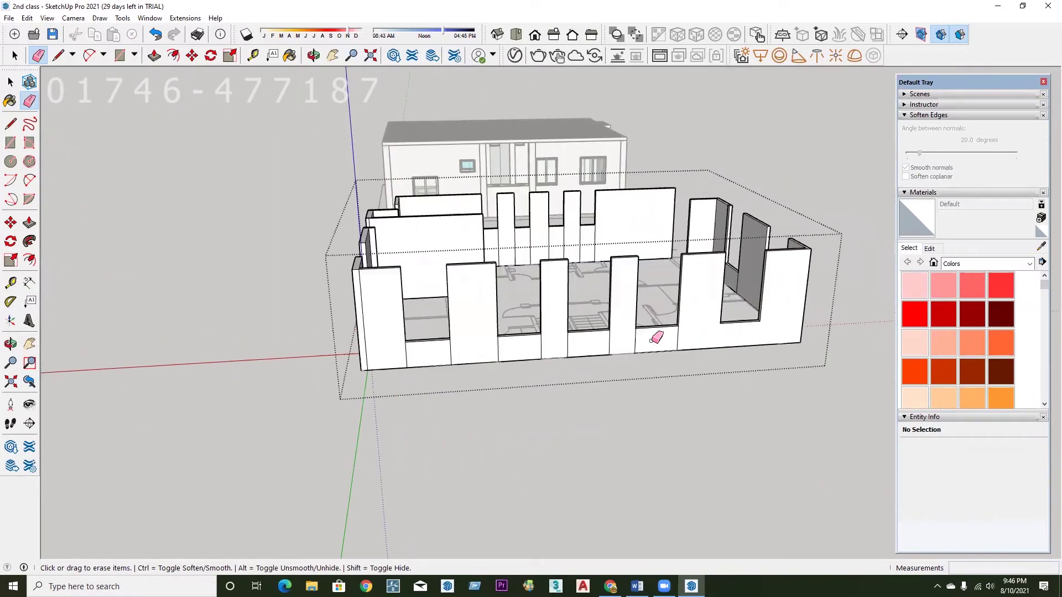
scroll(691, 340, "up", 3)
left_click_drag(686, 342, 293, 370)
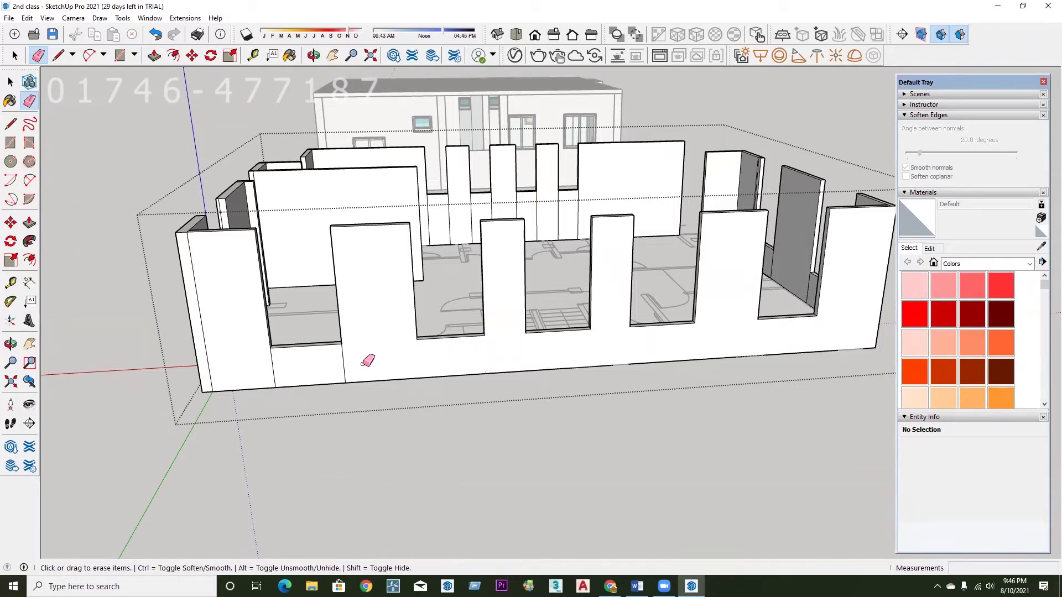
scroll(408, 393, "down", 2)
middle_click_drag(407, 372, 445, 391)
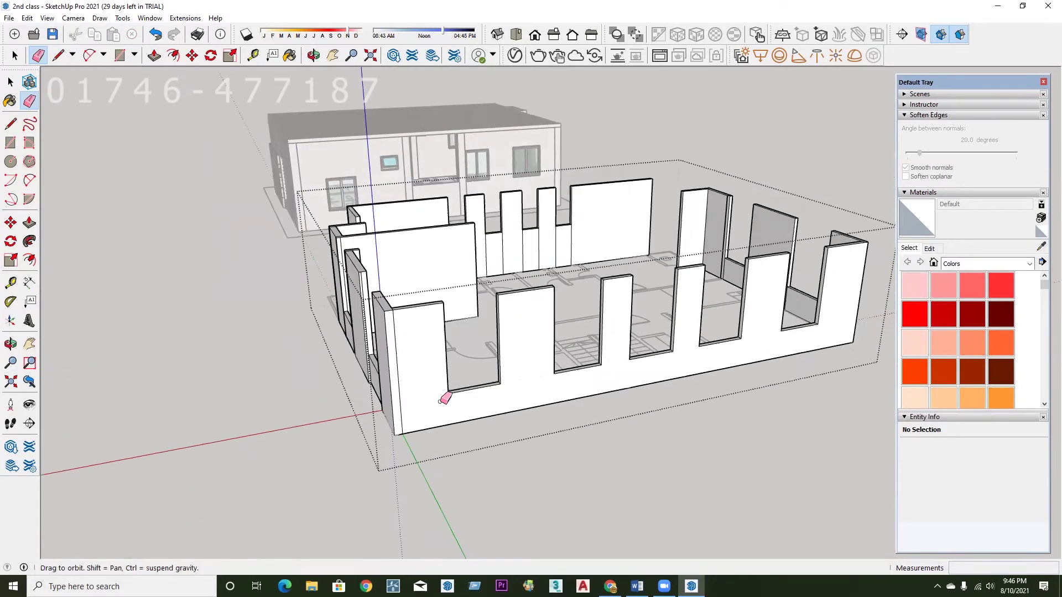
scroll(433, 385, "up", 3)
scroll(521, 367, "down", 3)
middle_click_drag(521, 367, 605, 391)
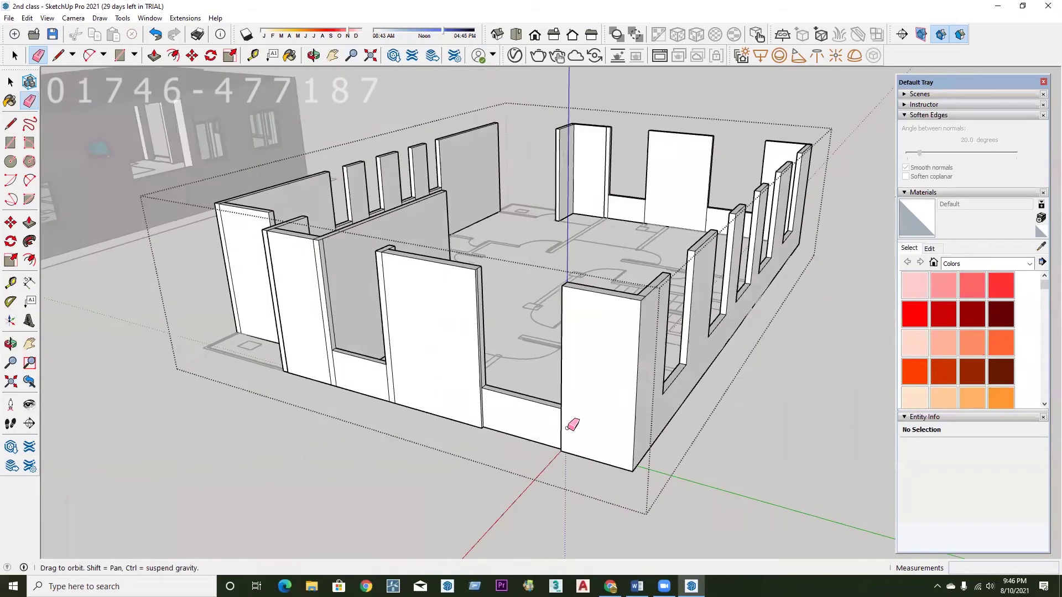
scroll(597, 426, "up", 2)
scroll(608, 437, "down", 2)
scroll(500, 426, "up", 2)
scroll(497, 429, "up", 2)
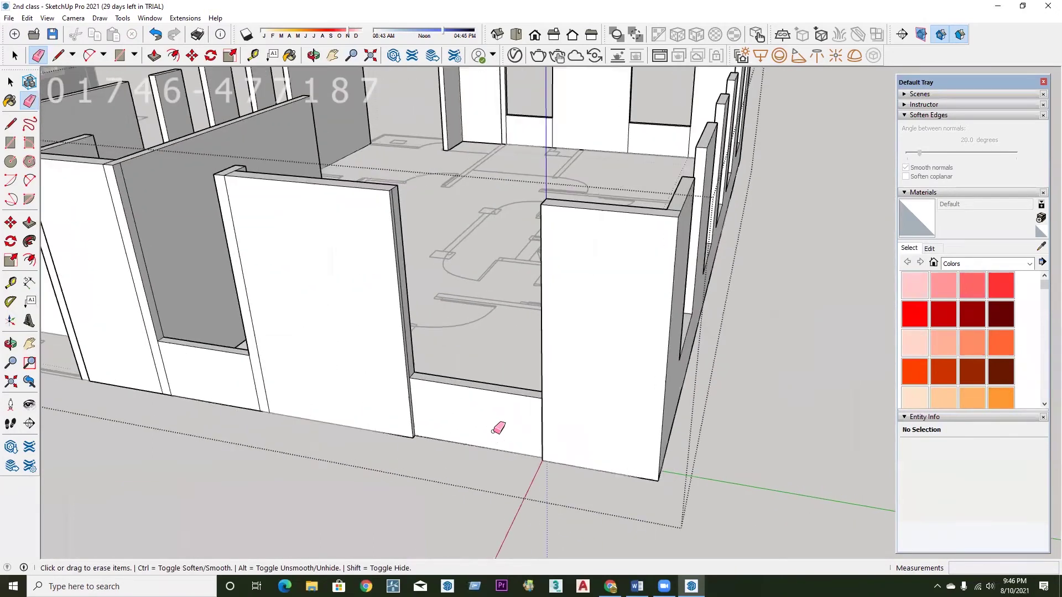
Erase two seam lines on the lower front wall.
left_click(491, 427)
left_click(531, 441)
middle_click_drag(531, 441, 553, 438)
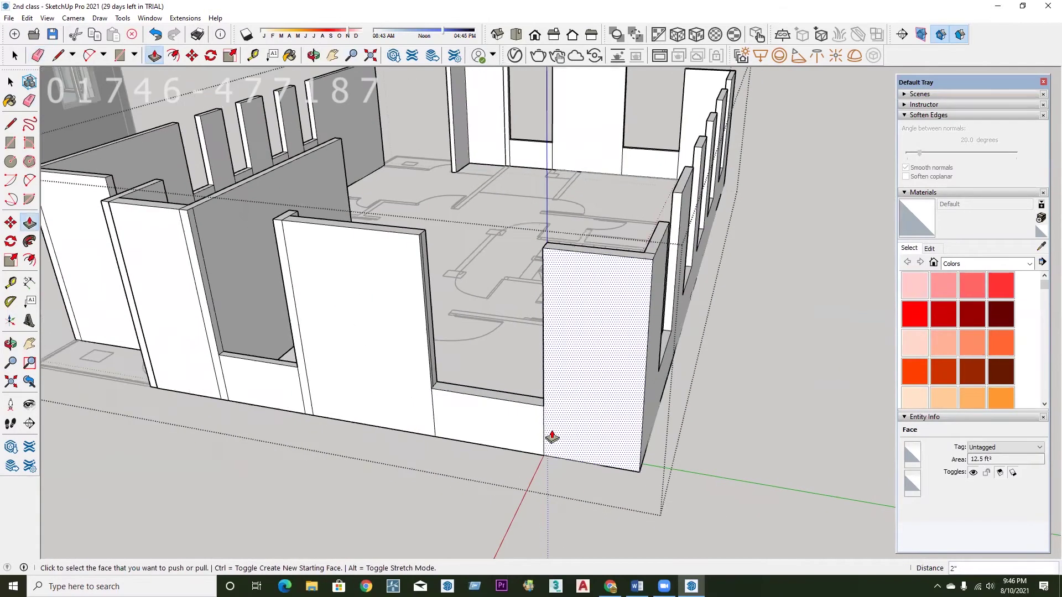
key("e")
left_click_drag(552, 425, 319, 394)
Erase another front wall seam line and undo the accidental wall face deletion.
scroll(810, 326, "down", 2)
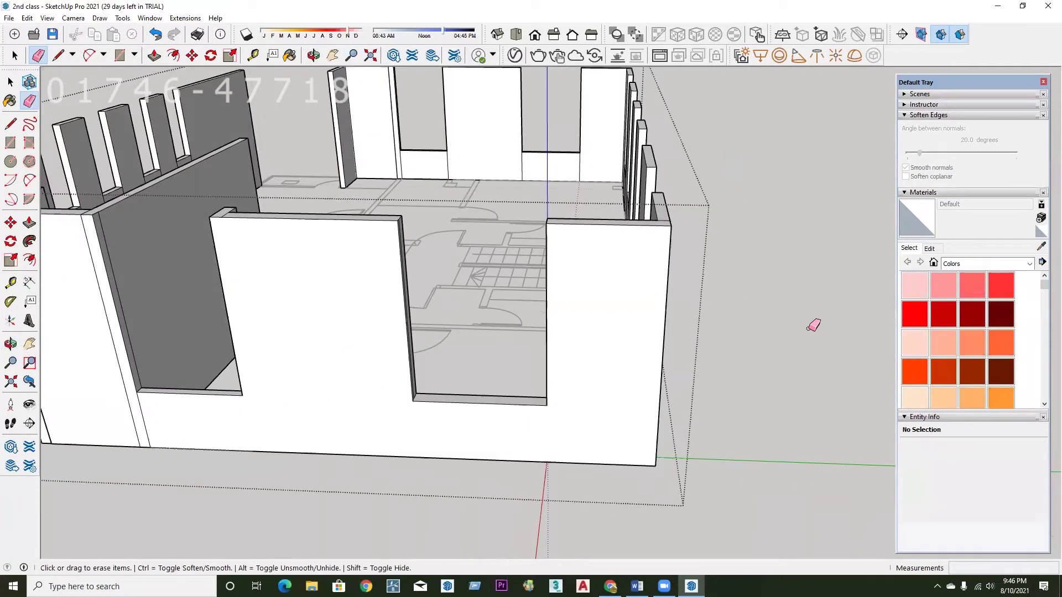
scroll(485, 362, "down", 2)
scroll(418, 395, "up", 2)
middle_click_drag(351, 353, 770, 314)
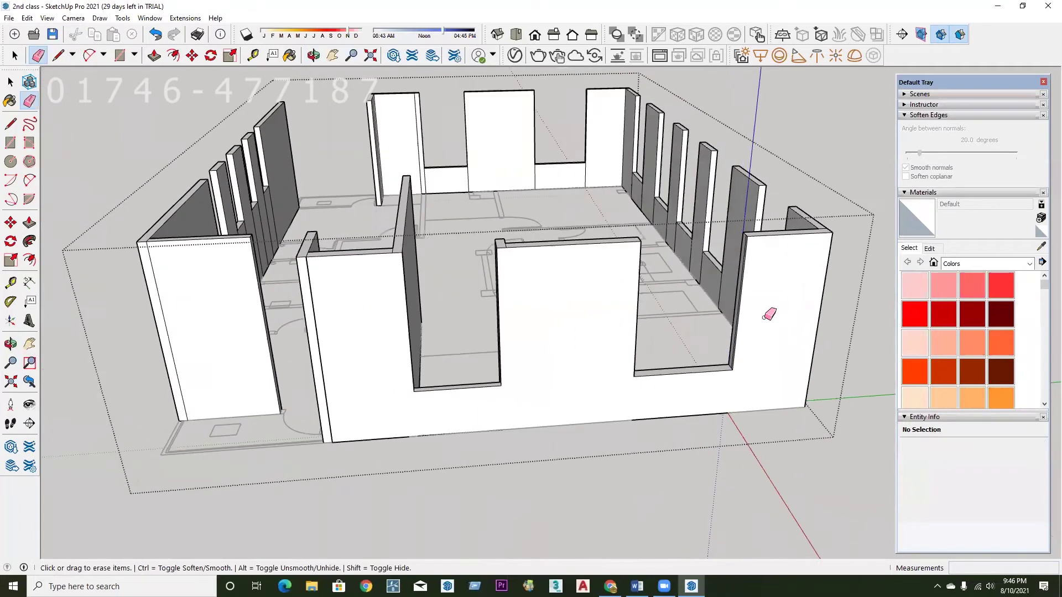
scroll(301, 309, "up", 2)
scroll(365, 296, "up", 2)
scroll(426, 327, "up", 2)
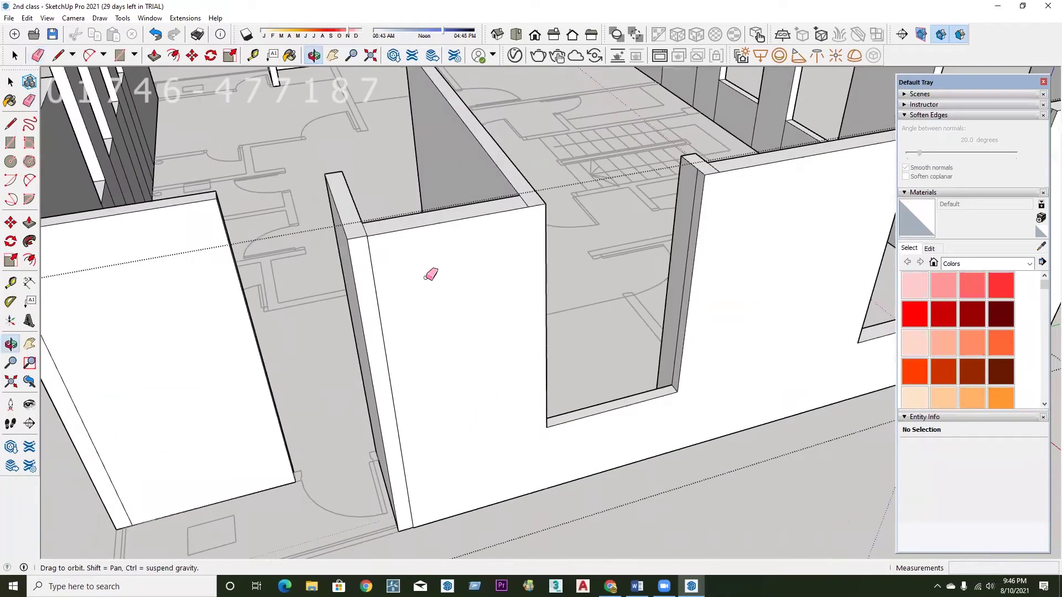
left_click_drag(386, 292, 401, 289)
scroll(414, 293, "down", 1)
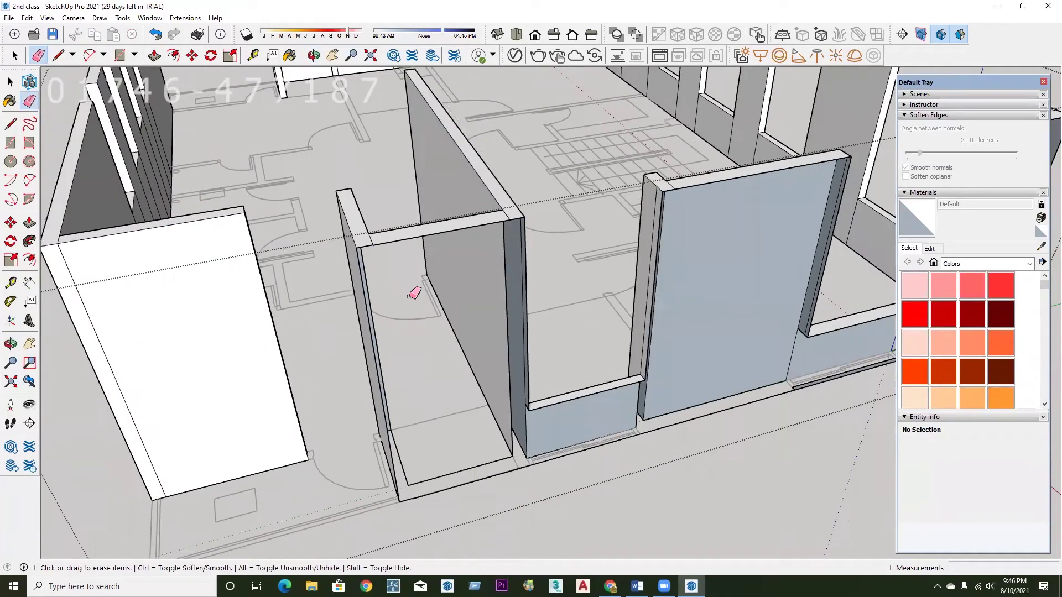
key("ctrl+z")
Orbit around the building to check the restored wall face from several sides.
key("p")
left_click(379, 273)
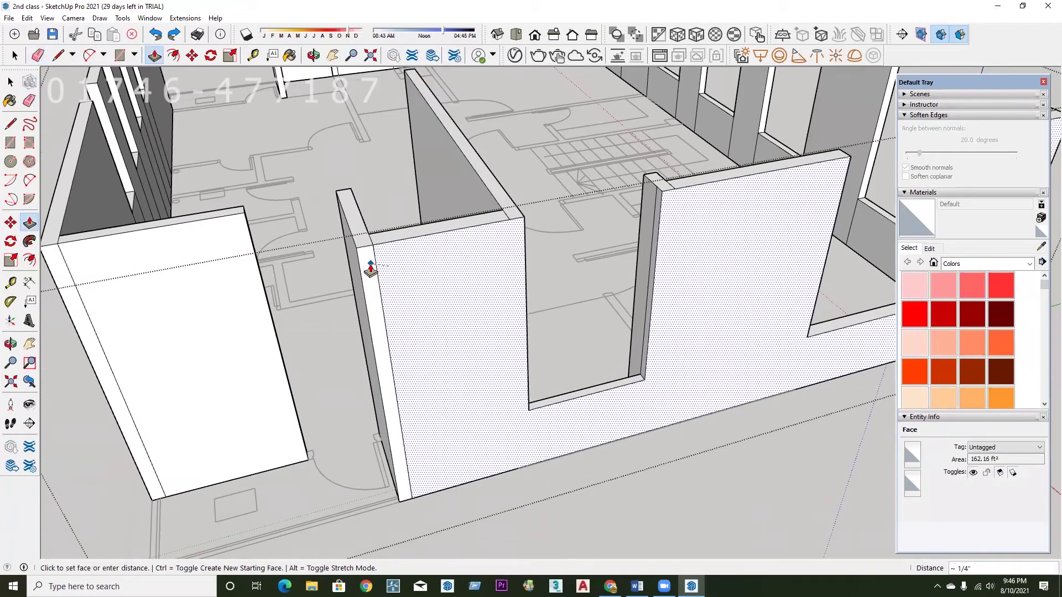
key("e")
scroll(490, 308, "down", 2)
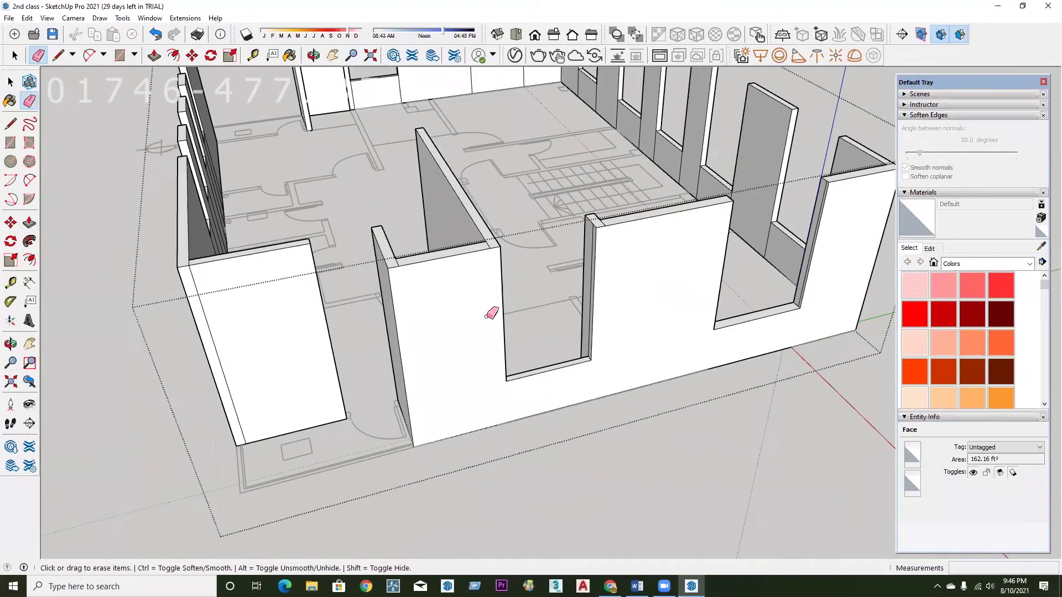
scroll(481, 304, "down", 2)
middle_click_drag(481, 304, 498, 313)
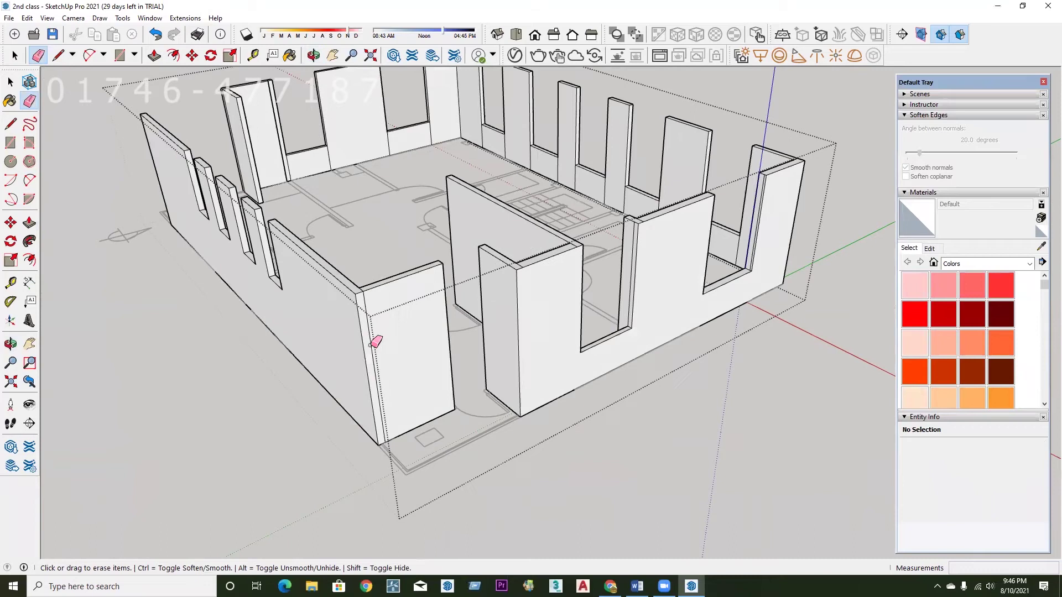
scroll(372, 339, "down", 2)
middle_click_drag(372, 339, 519, 320)
mouse_move(628, 443)
middle_mouse_down()
mouse_move(363, 354)
mouse_move(615, 294)
middle_mouse_up()
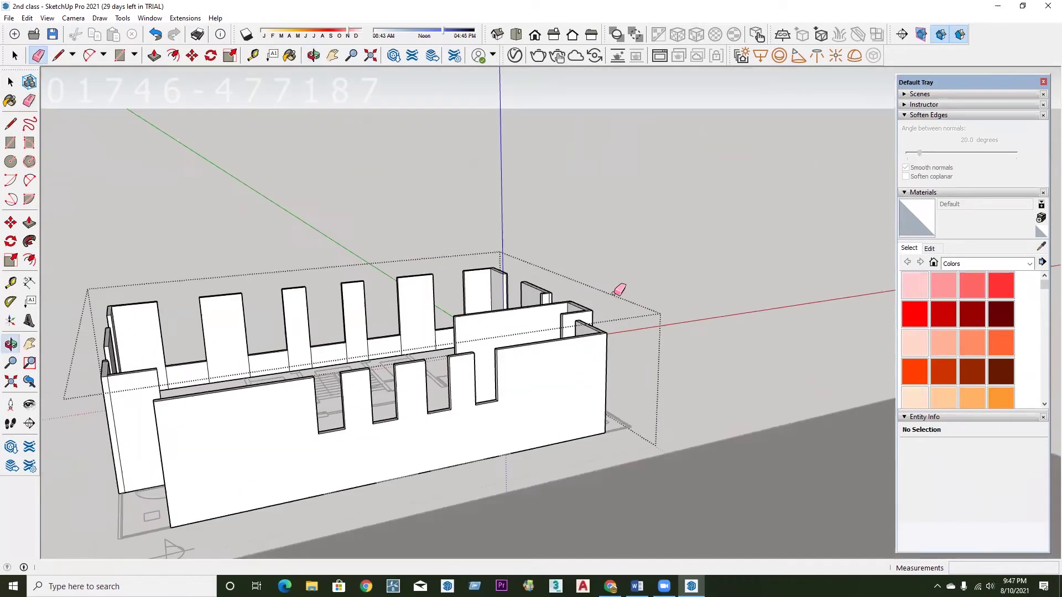
scroll(417, 373, "down", 3)
scroll(114, 492, "up", 3)
scroll(161, 428, "up", 2)
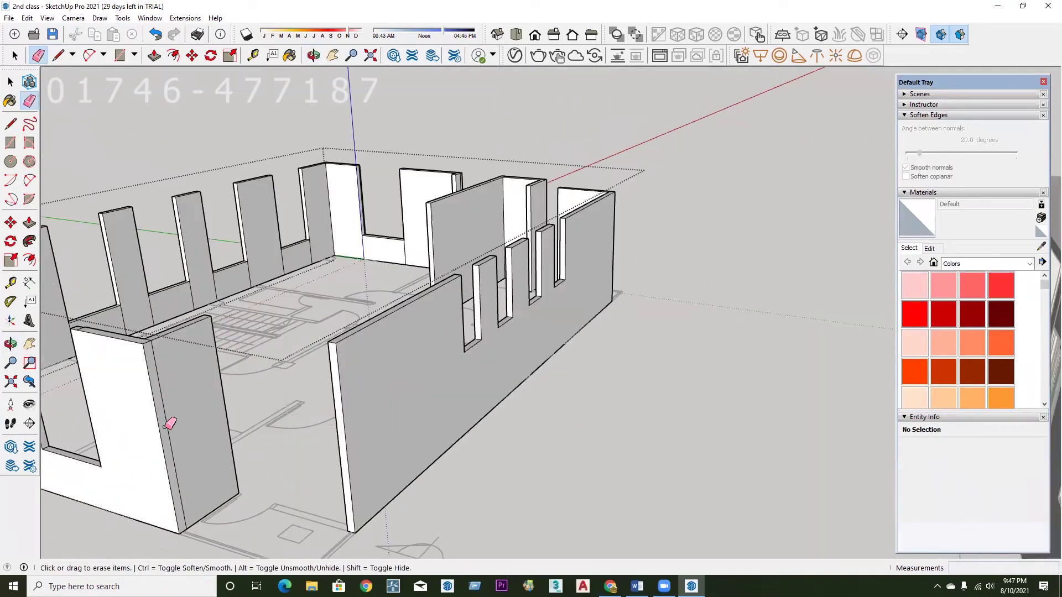
scroll(580, 382, "down", 2)
scroll(83, 348, "up", 1)
scroll(161, 384, "up", 2)
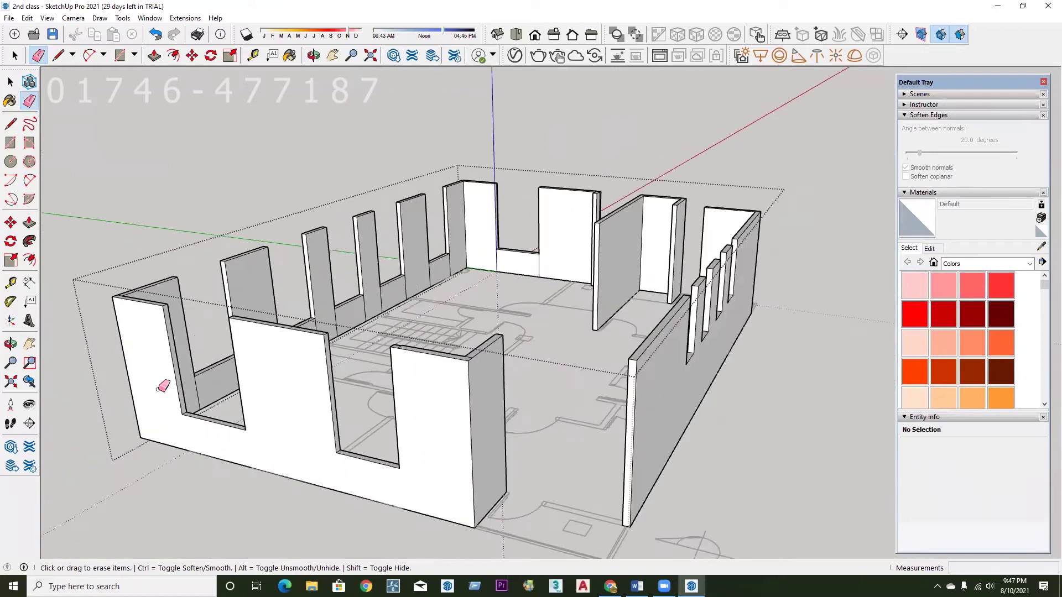
scroll(165, 380, "up", 2)
key("l")
scroll(175, 372, "down", 2)
Draw a 6-long edge from the wall's top corner and a short edge across its end face.
scroll(303, 359, "up", 2)
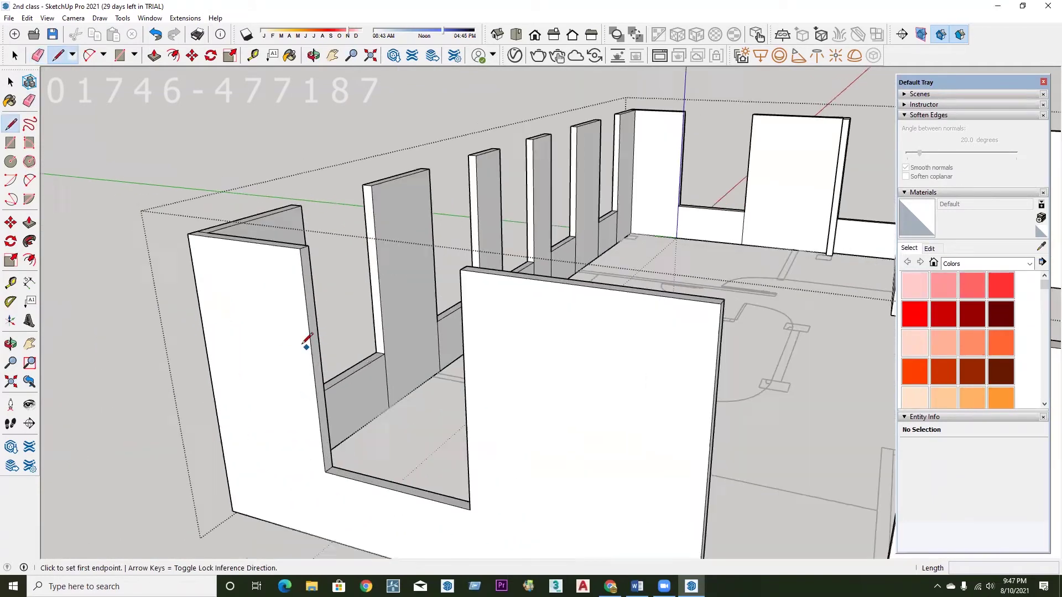
scroll(285, 339, "up", 1)
scroll(336, 415, "up", 1)
middle_click_drag(334, 419, 282, 424)
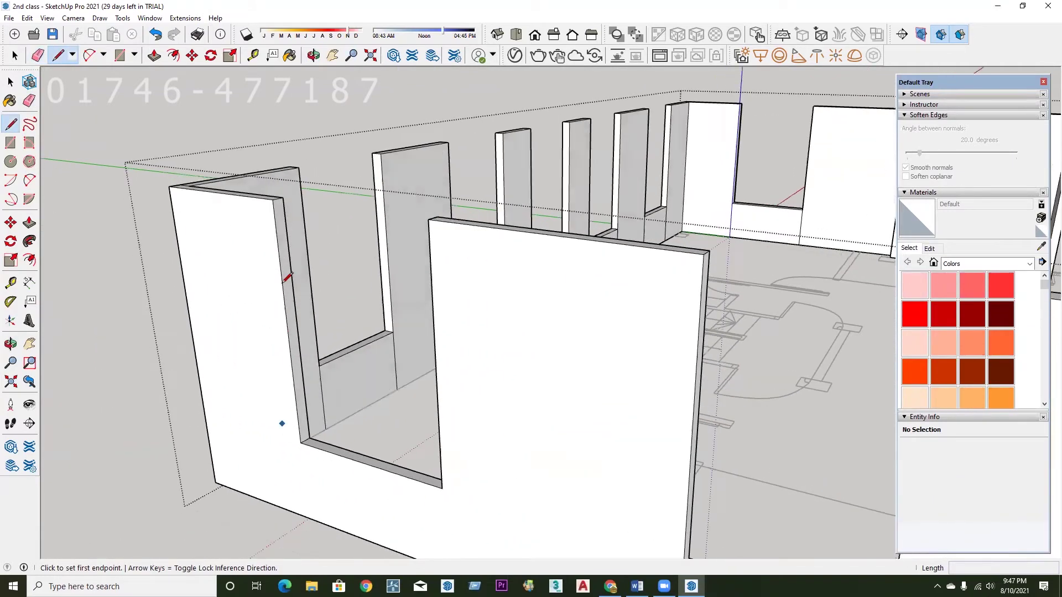
left_click(272, 199)
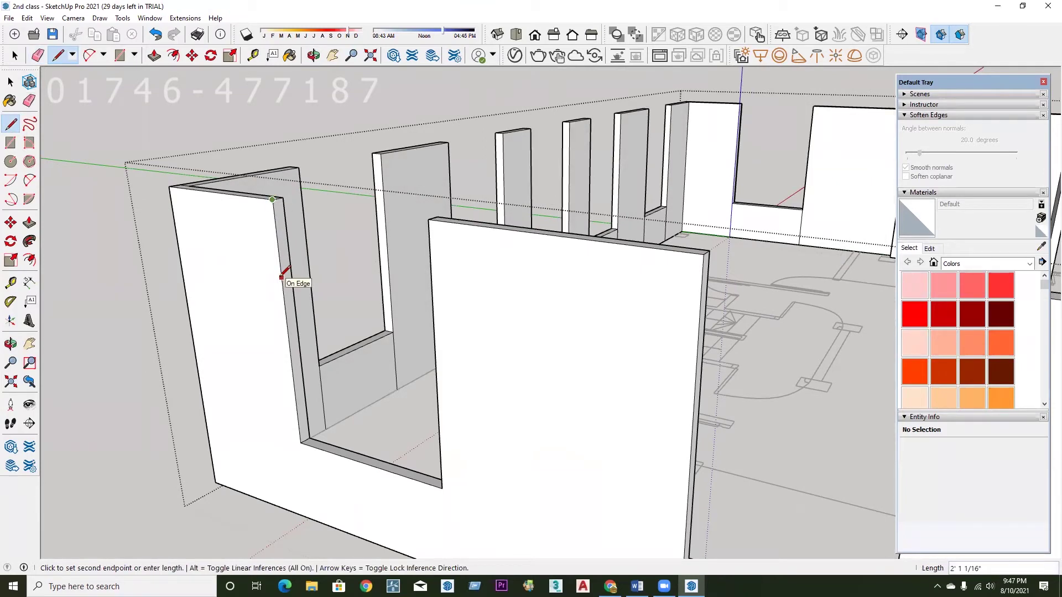
type("6")
key("Return")
left_click(286, 310)
Pull the upper side face of the wall 5' to close the opening top.
key("p")
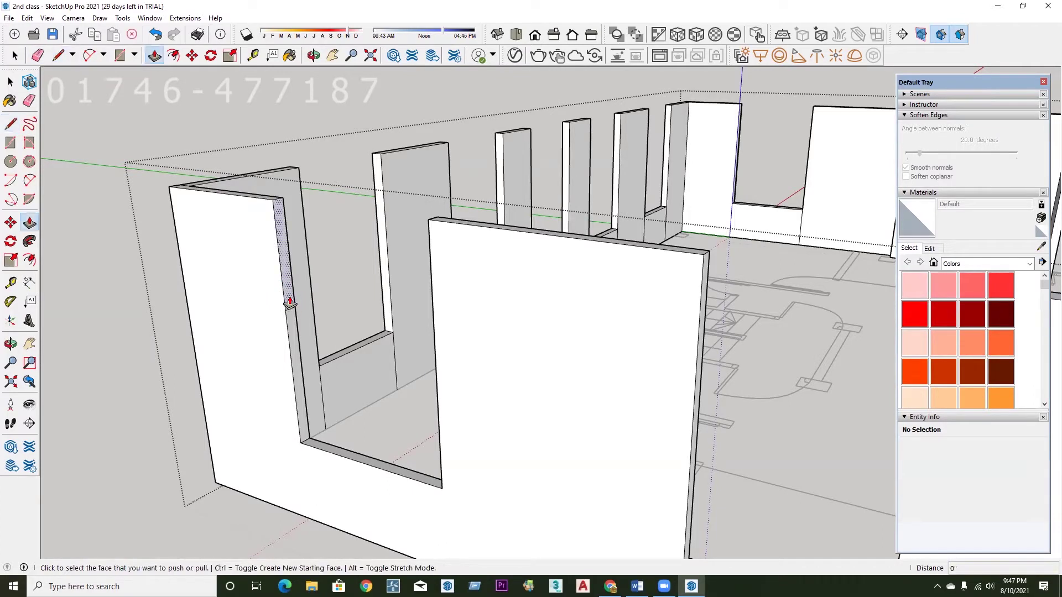
left_click(289, 301)
type("5'")
key("Return")
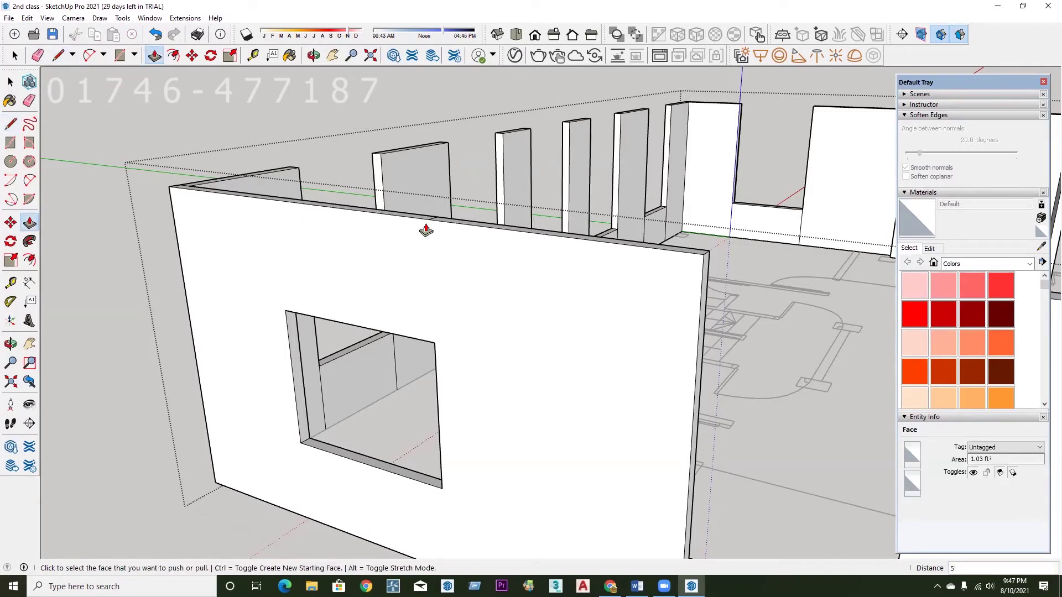
Place a Tape Measure guide from the window's top-left corner downward.
key("t")
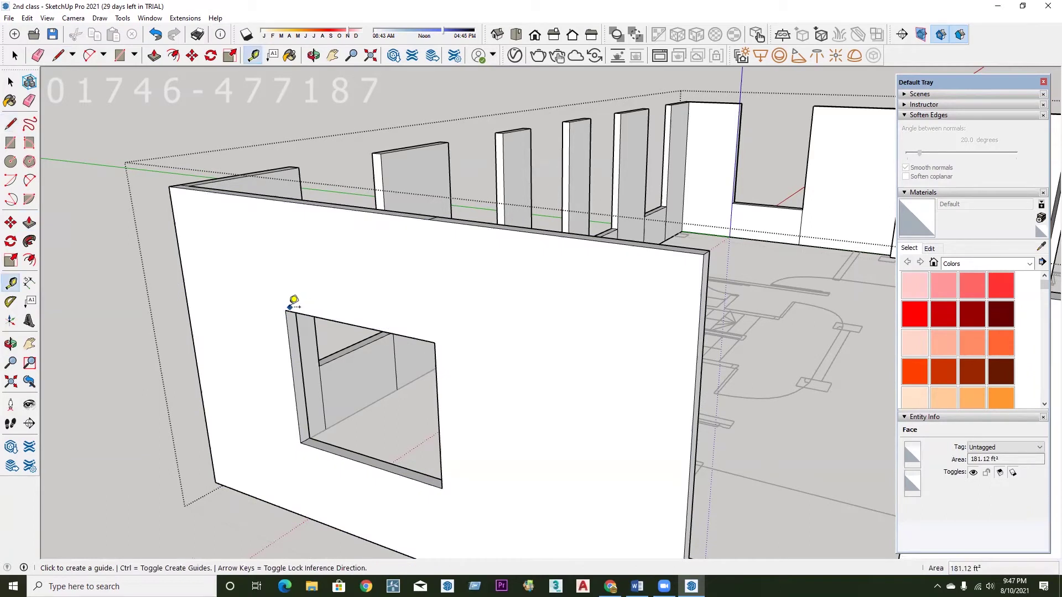
left_click(288, 302)
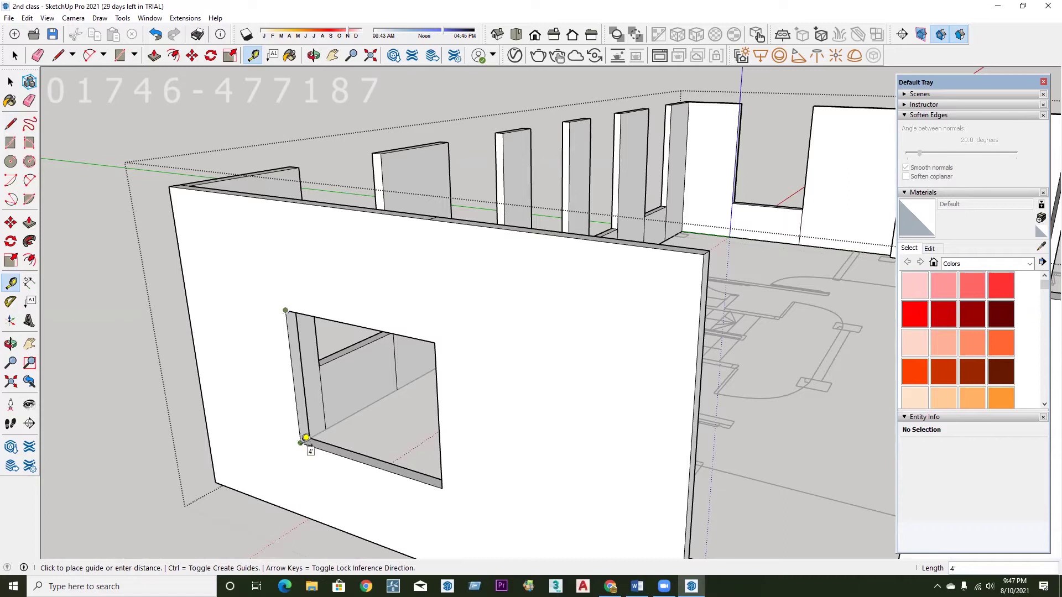
left_click(306, 437)
middle_click_drag(315, 254, 311, 224)
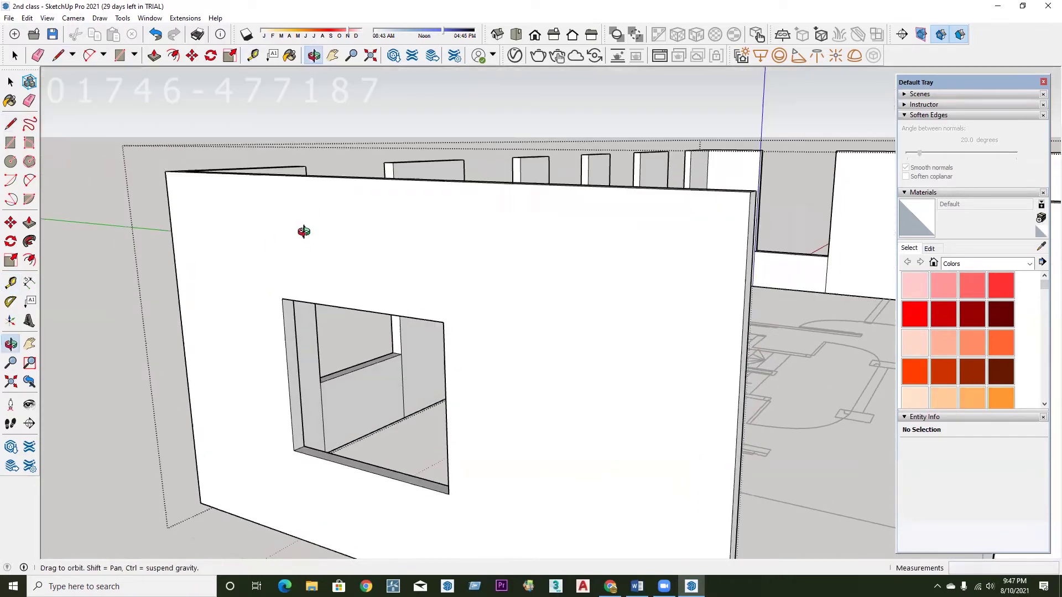
Push the window frame's top face upward and begin a guide at its top-left corner.
key("p")
mouse_move(303, 262)
middle_mouse_down()
mouse_move(308, 173)
mouse_move(338, 260)
middle_mouse_up()
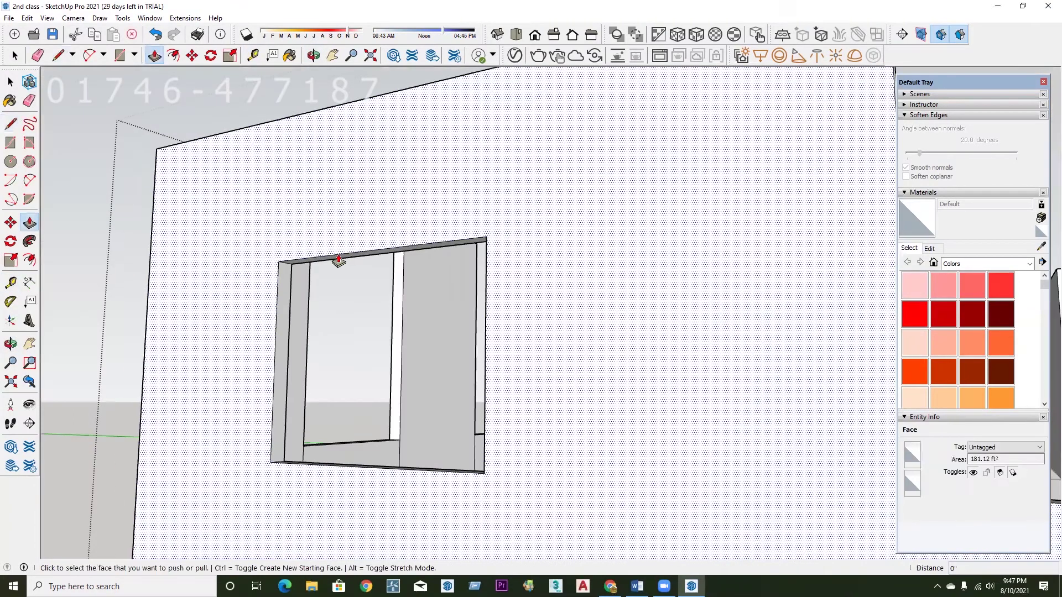
left_click(336, 264)
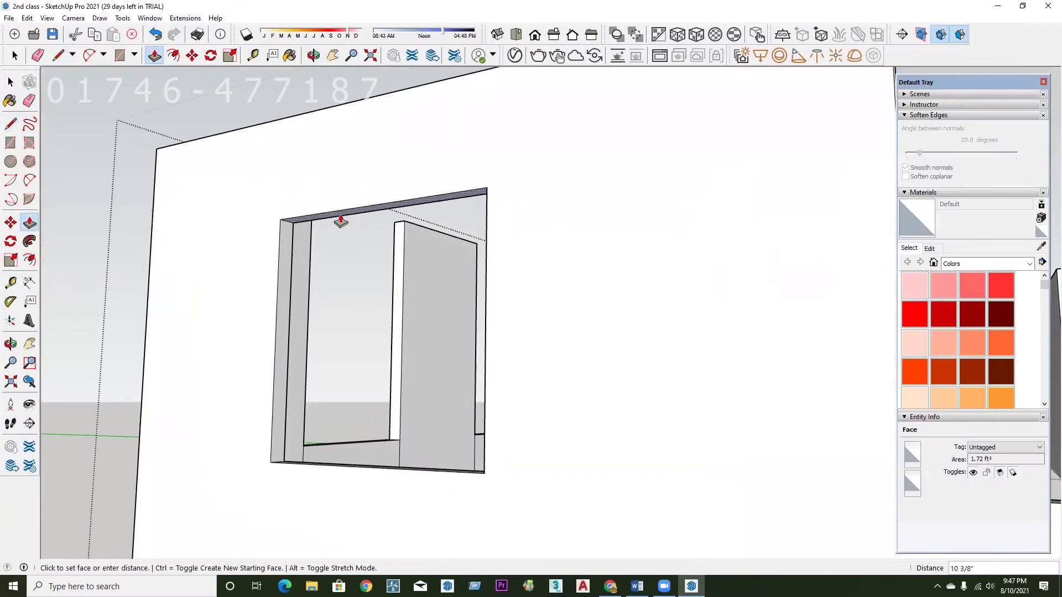
scroll(335, 356, "down", 3)
mouse_move(334, 355)
middle_mouse_down()
mouse_move(403, 396)
mouse_move(356, 372)
middle_mouse_up()
key("t")
scroll(316, 335, "up", 2)
left_click(278, 312)
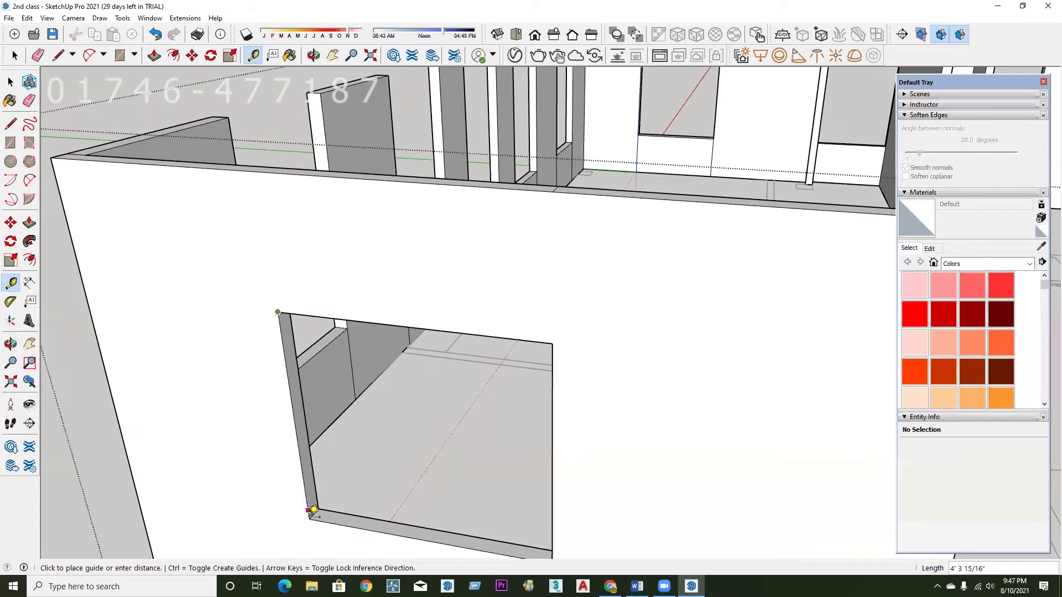
Finish placing the guide and orbit to view the room.
left_click(312, 514)
scroll(161, 297, "down", 3)
mouse_move(161, 298)
middle_mouse_down()
mouse_move(325, 326)
mouse_move(418, 366)
middle_mouse_up()
key("l")
scroll(426, 367, "up", 2)
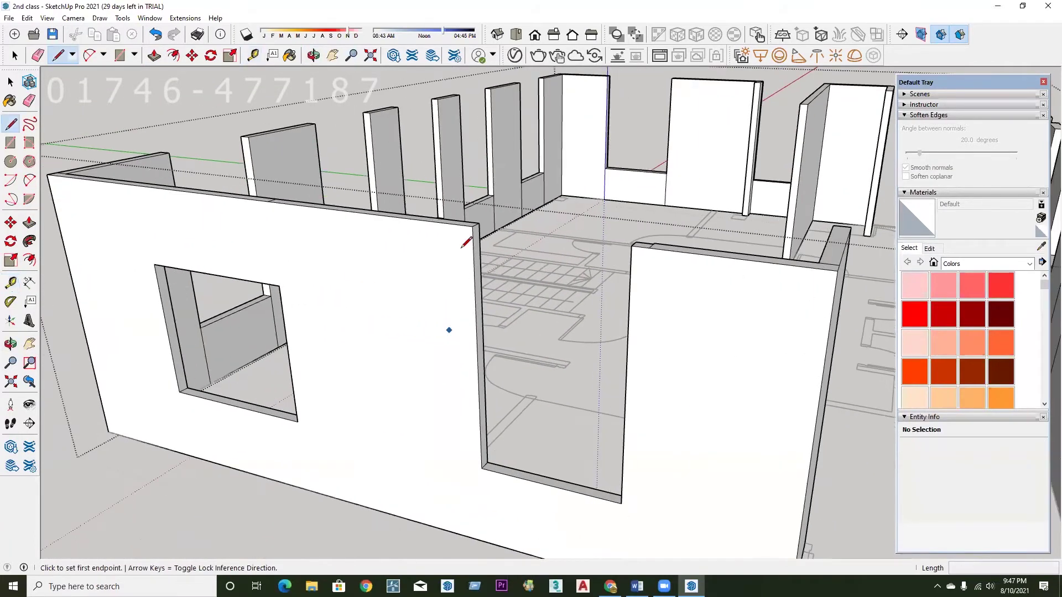
left_click(473, 226)
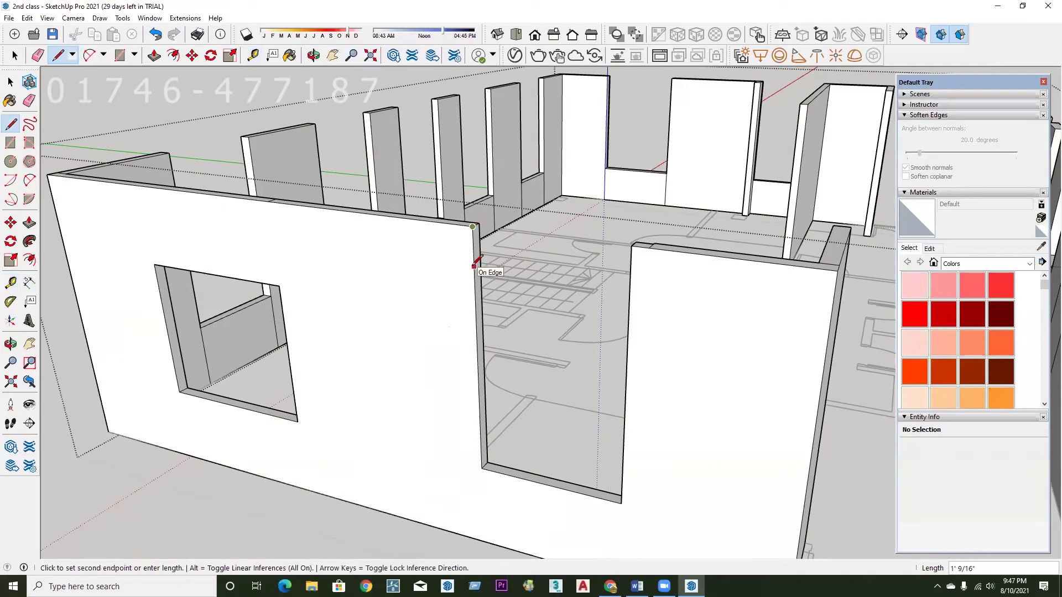
type("30")
key("Return")
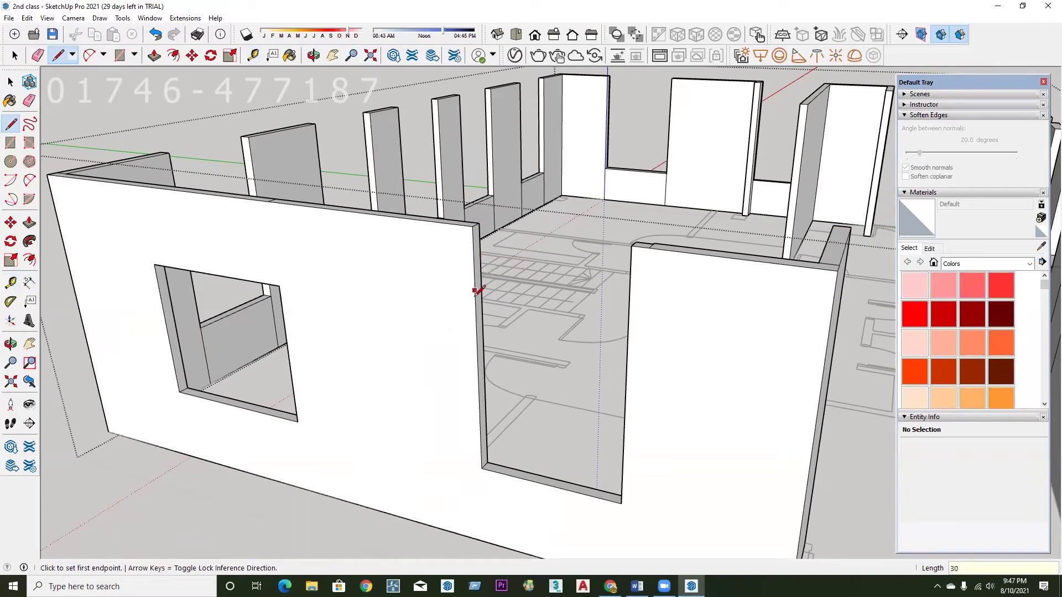
Draw a short edge on the wall end and pull that face across above the doorway.
left_click(474, 308)
left_click(484, 308)
key("p")
left_click(480, 302)
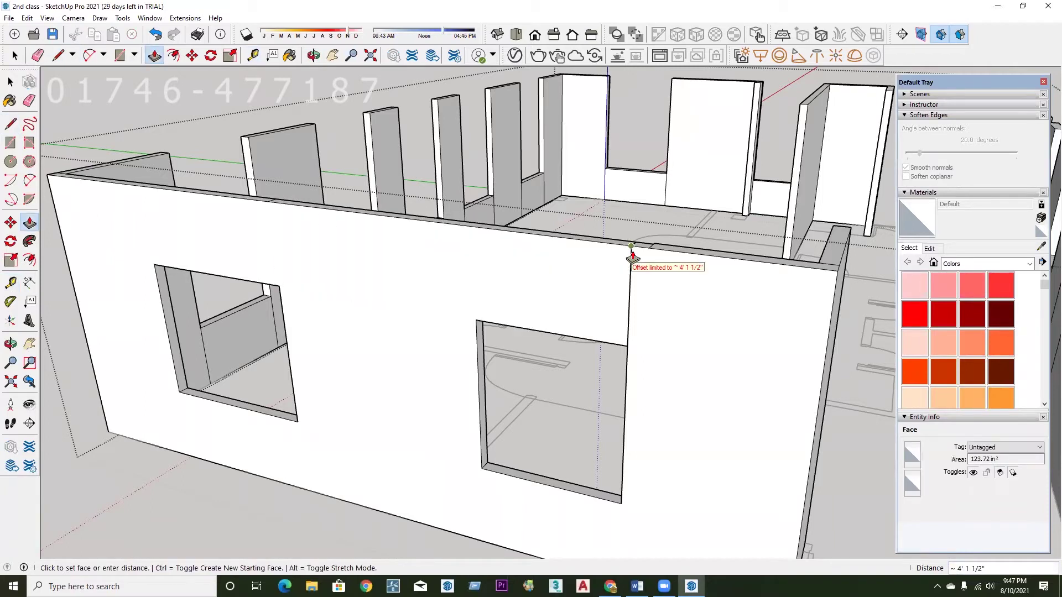
left_click(632, 260)
mouse_move(317, 332)
middle_mouse_down()
mouse_move(536, 380)
mouse_move(489, 384)
mouse_move(460, 362)
mouse_move(460, 397)
middle_mouse_up()
key("l")
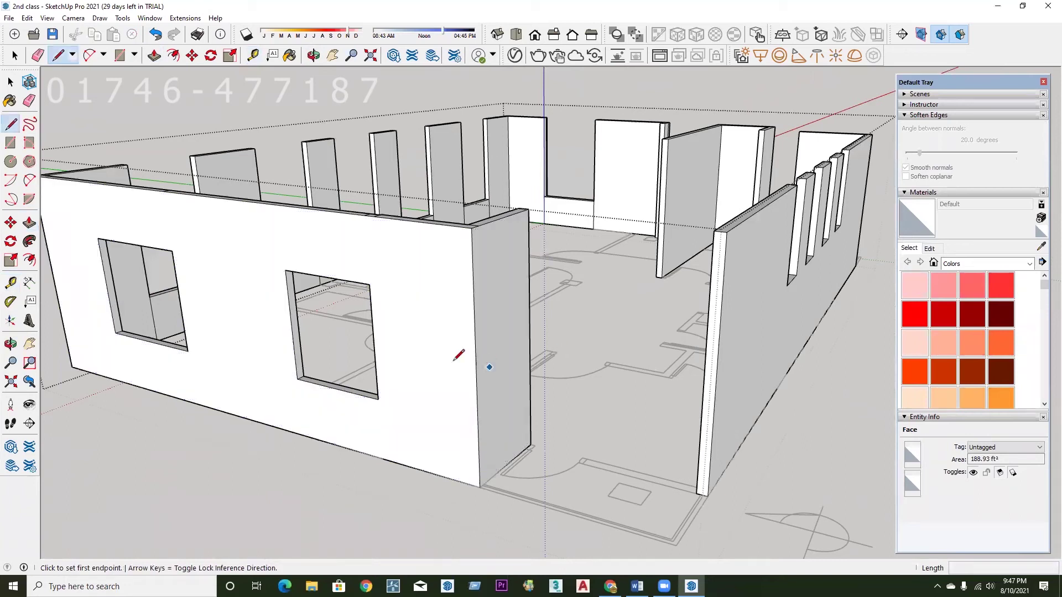
scroll(424, 357, "down", 1)
scroll(309, 244, "up", 1)
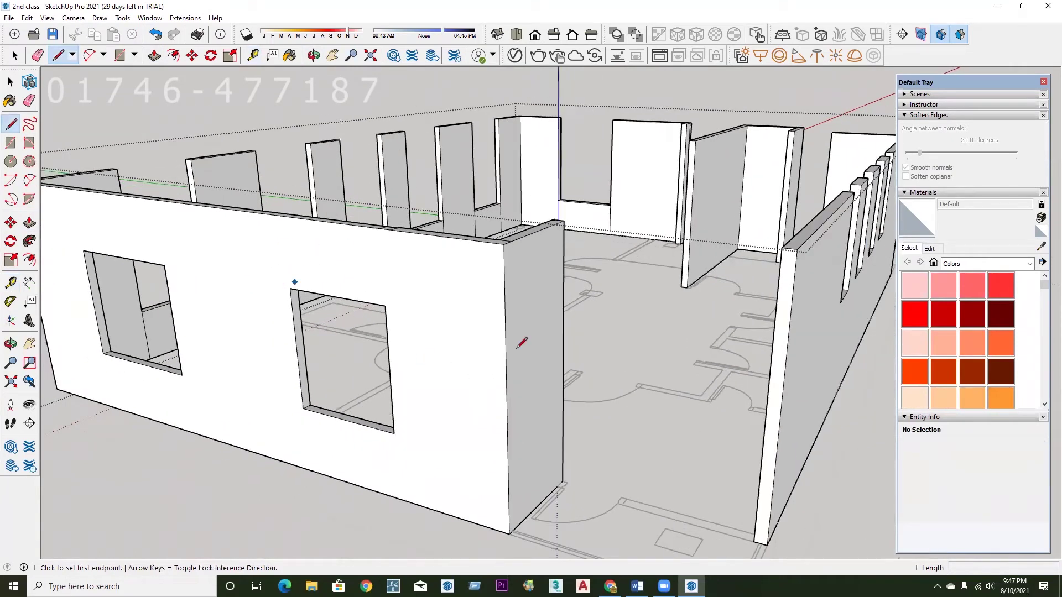
scroll(289, 276, "up", 2)
left_click(500, 227)
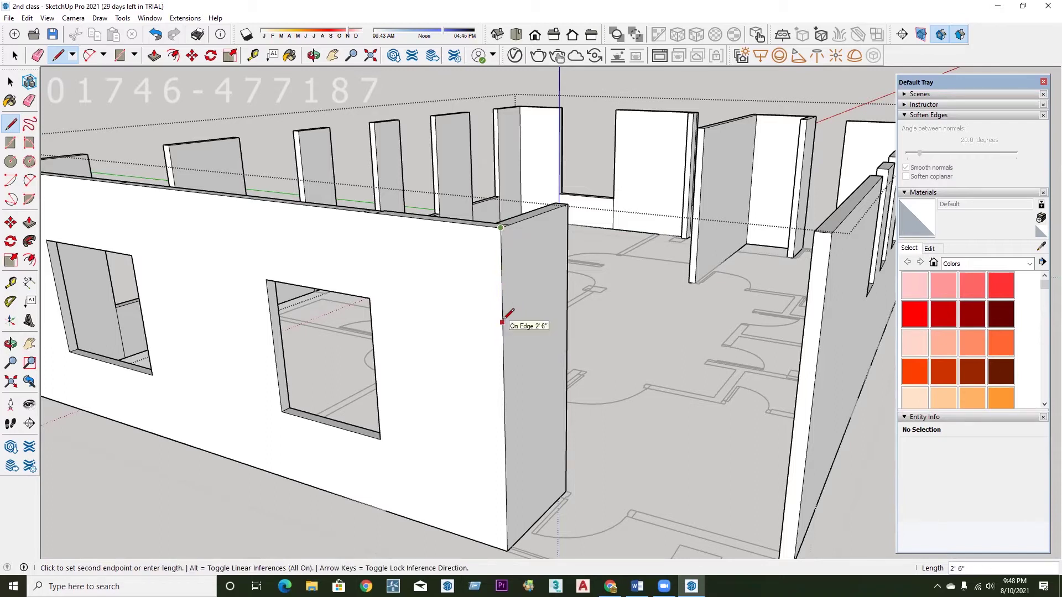
Draw a 2' 6" edge on the wall end and pull the new face across to the right wall.
key("Escape")
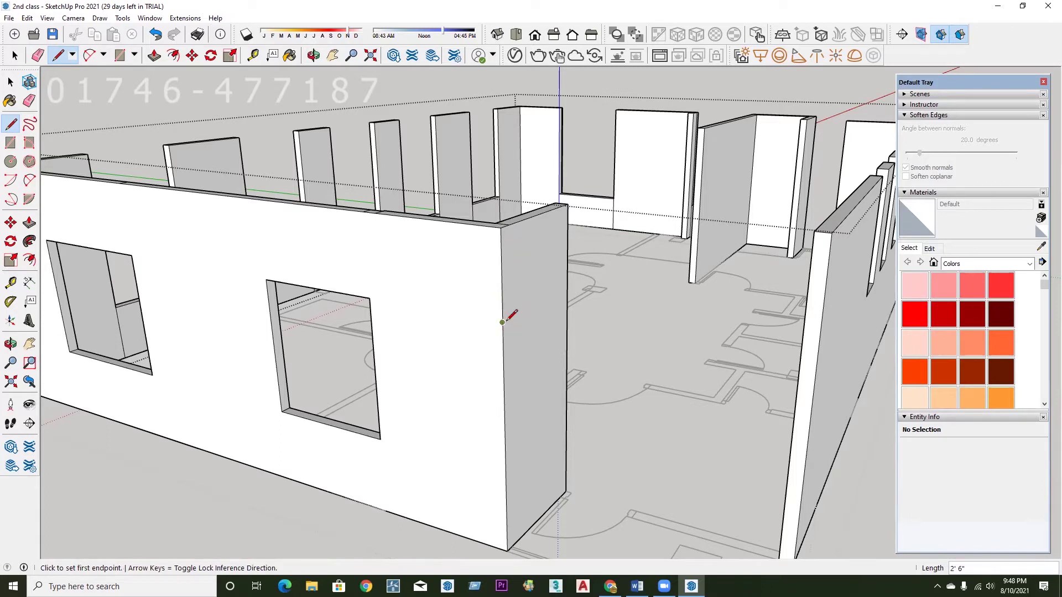
left_click(503, 322)
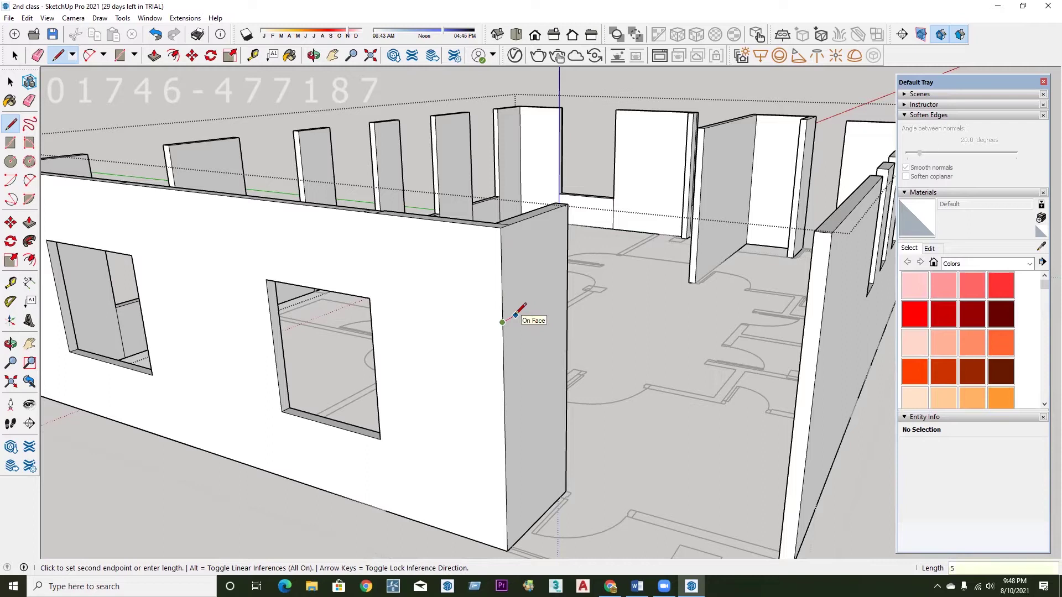
left_click(512, 223)
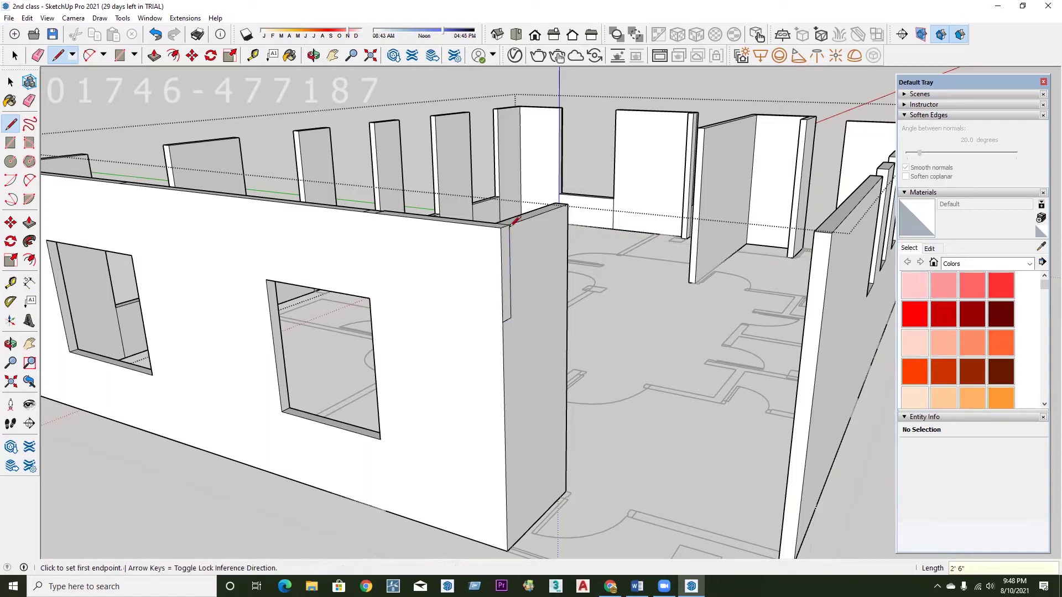
key("p")
left_click(506, 266)
left_click(818, 237)
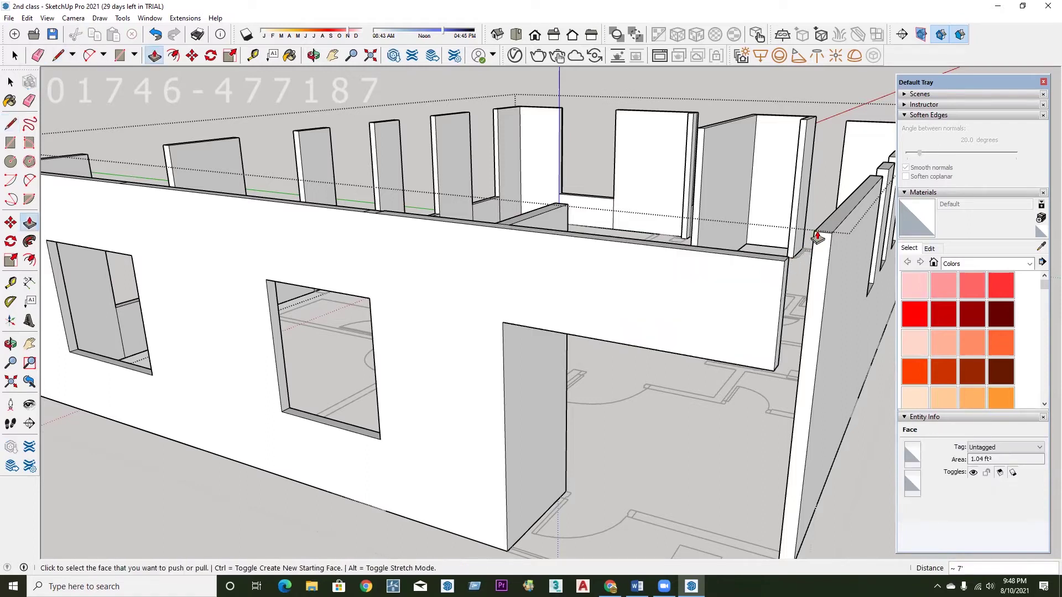
scroll(500, 326, "down", 5)
mouse_move(499, 327)
middle_mouse_down()
mouse_move(588, 332)
mouse_move(564, 381)
mouse_move(572, 371)
middle_mouse_up()
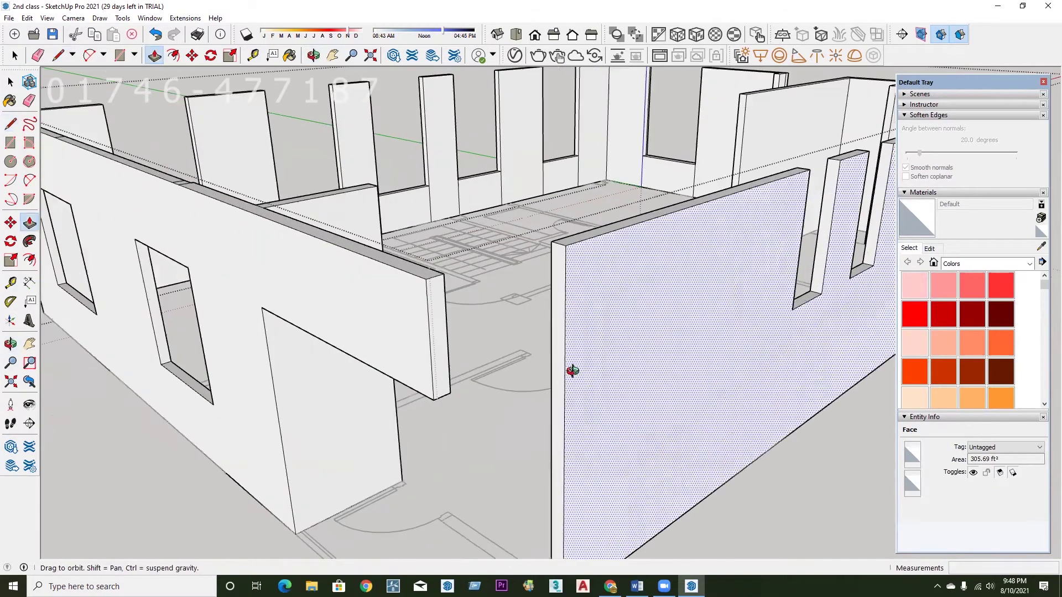
Extend the wall's end face with Push/Pull until it meets the corner.
key("l")
scroll(404, 340, "down", 3)
scroll(445, 348, "up", 5)
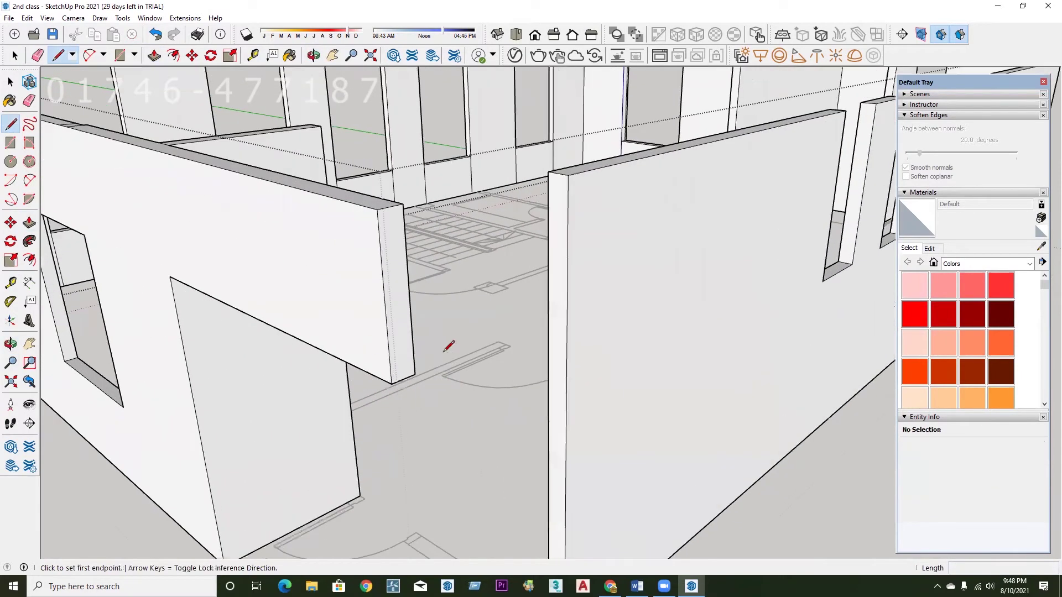
scroll(464, 376, "down", 4)
scroll(462, 415, "up", 1)
scroll(498, 282, "up", 3)
scroll(524, 413, "down", 3)
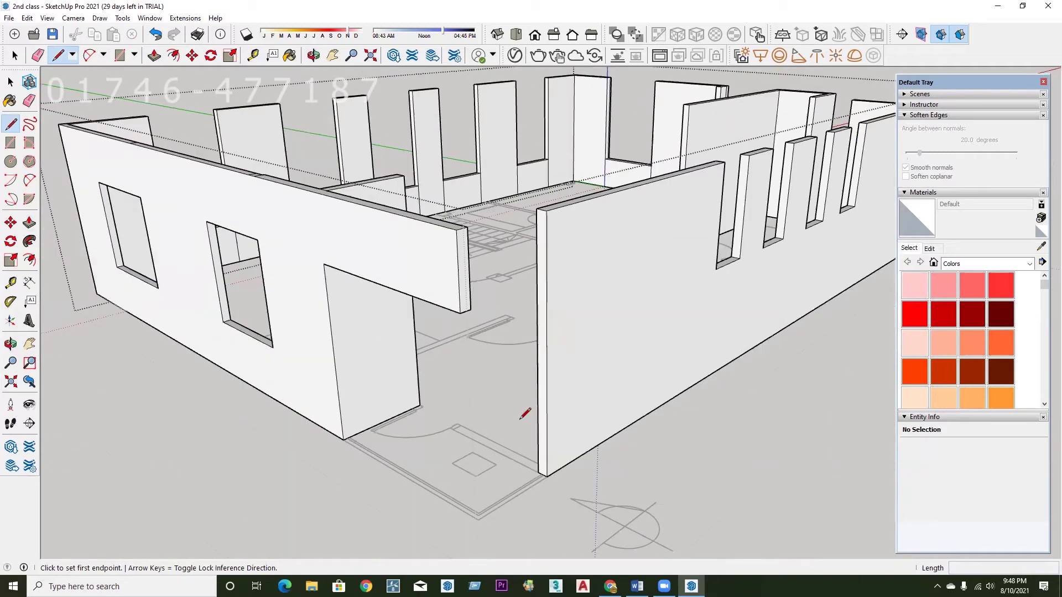
scroll(522, 414, "up", 3)
scroll(492, 323, "down", 2)
scroll(487, 271, "up", 3)
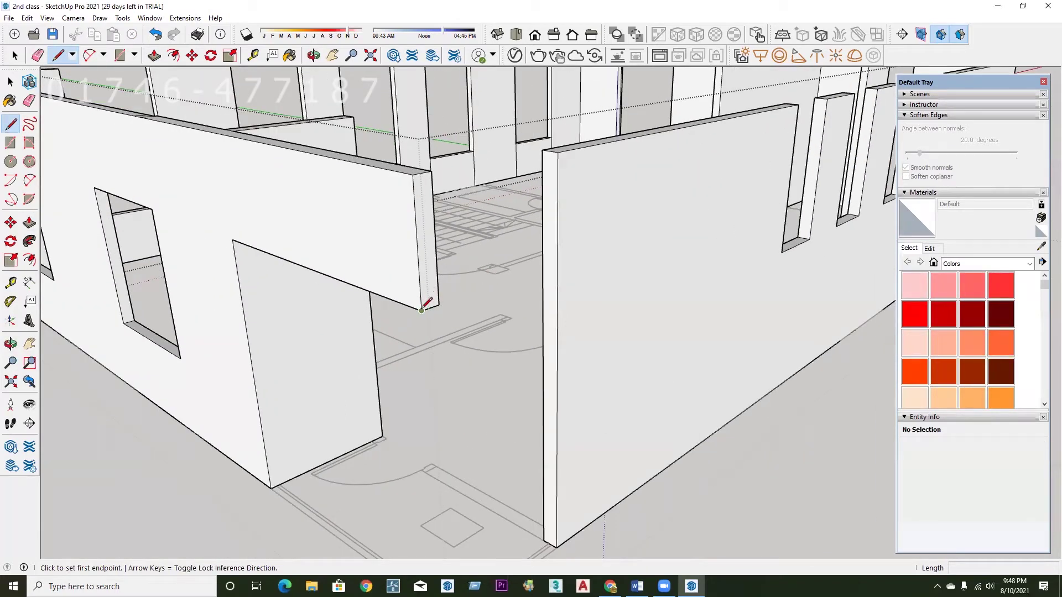
scroll(421, 311, "down", 1)
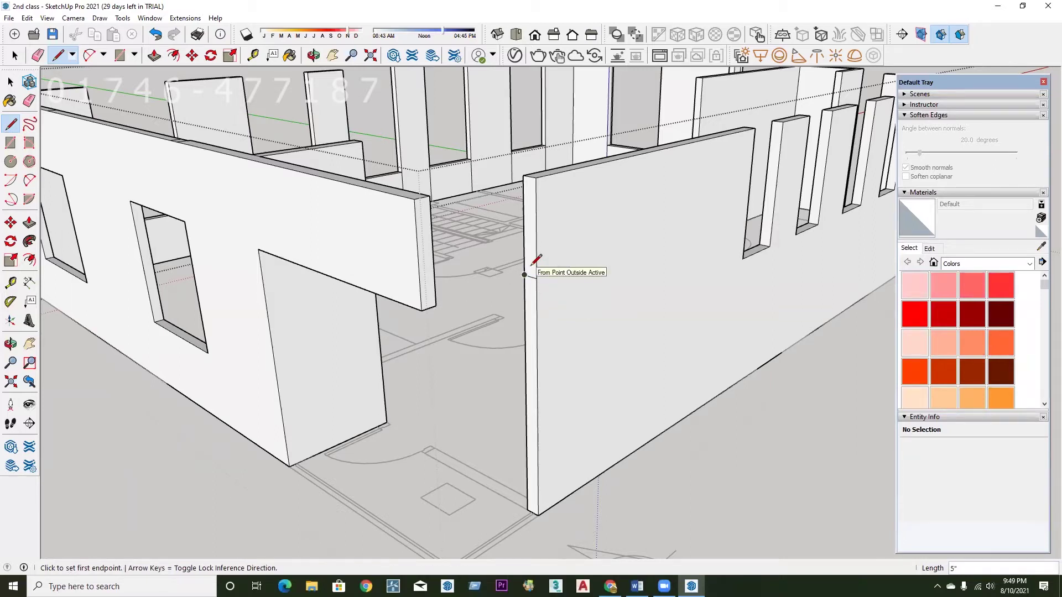
key("p")
left_click(531, 266)
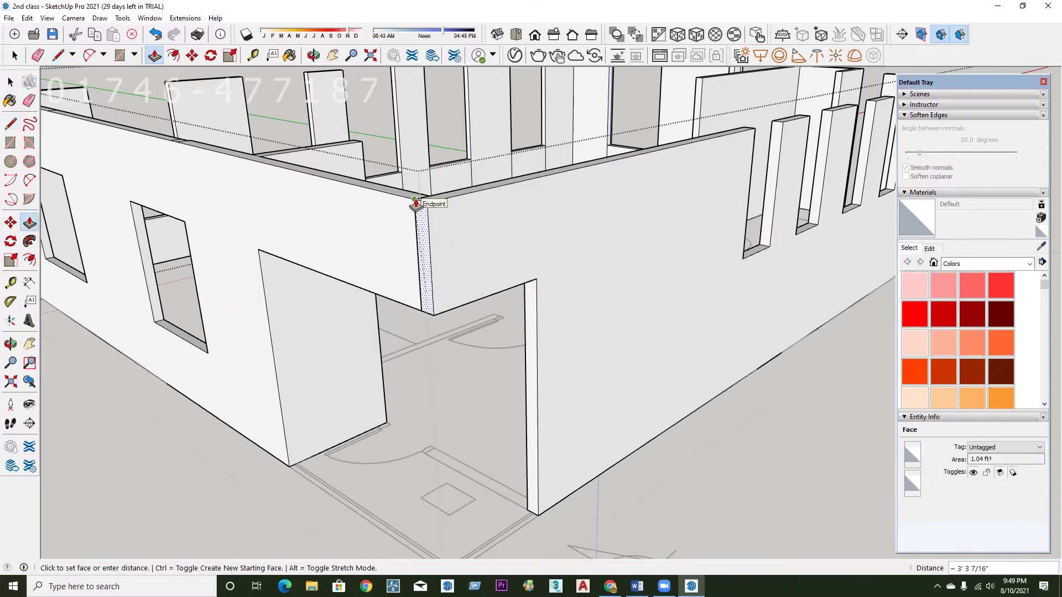
left_click(416, 203)
middle_click_drag(415, 204, 450, 294)
Orbit and zoom around the building to frame the right wall.
key("e")
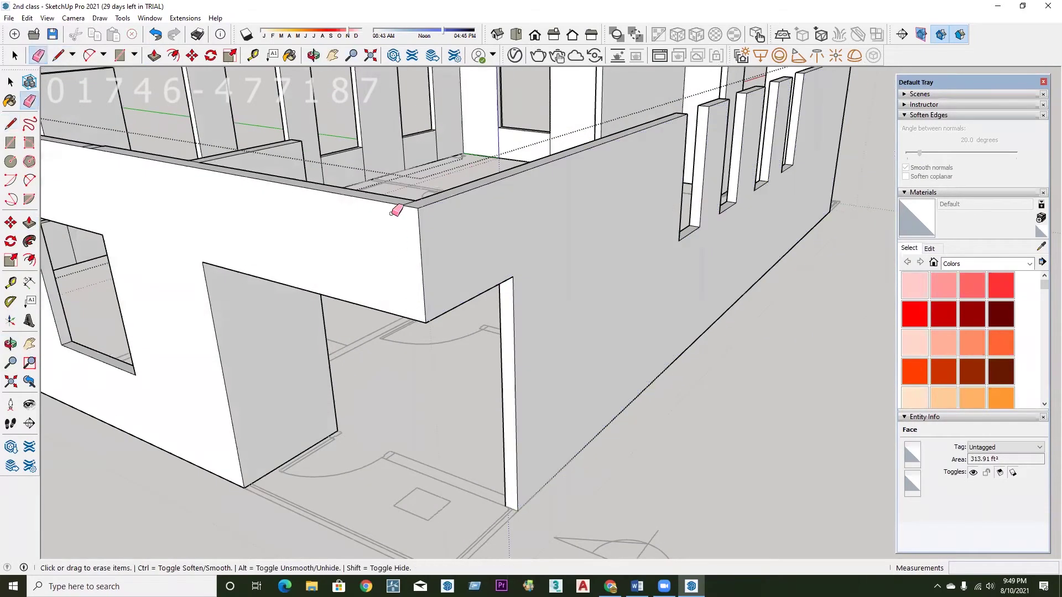
scroll(395, 211, "up", 1)
scroll(409, 204, "up", 1)
scroll(405, 197, "up", 1)
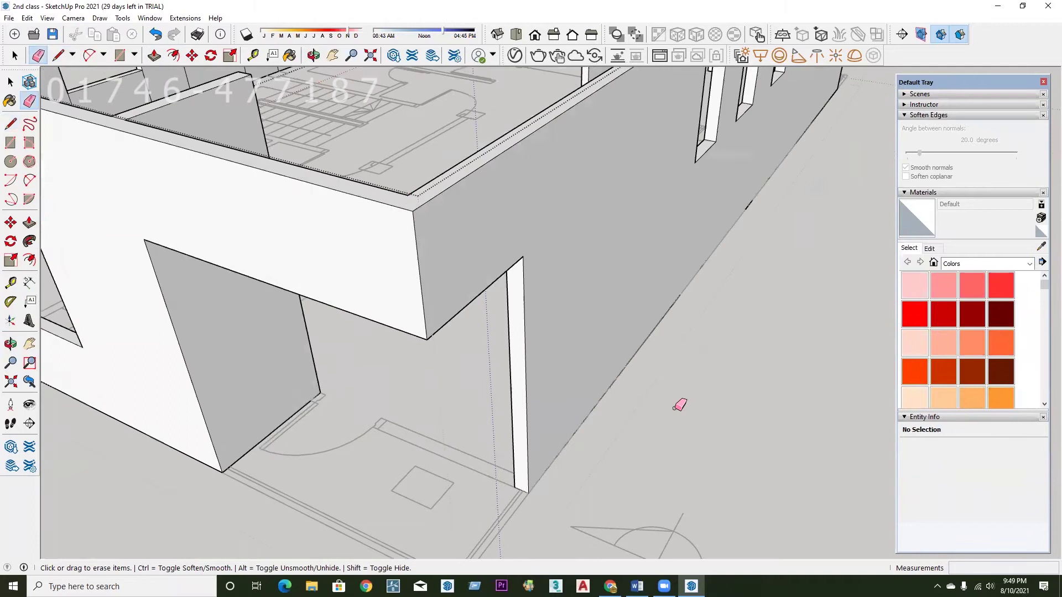
scroll(679, 405, "down", 2)
scroll(575, 378, "down", 2)
mouse_move(552, 355)
middle_mouse_down()
mouse_move(463, 396)
mouse_move(528, 386)
mouse_move(640, 325)
middle_mouse_up()
key("space")
scroll(528, 381, "up", 2)
scroll(507, 380, "down", 2)
scroll(467, 398, "down", 2)
scroll(697, 206, "up", 2)
scroll(678, 250, "up", 2)
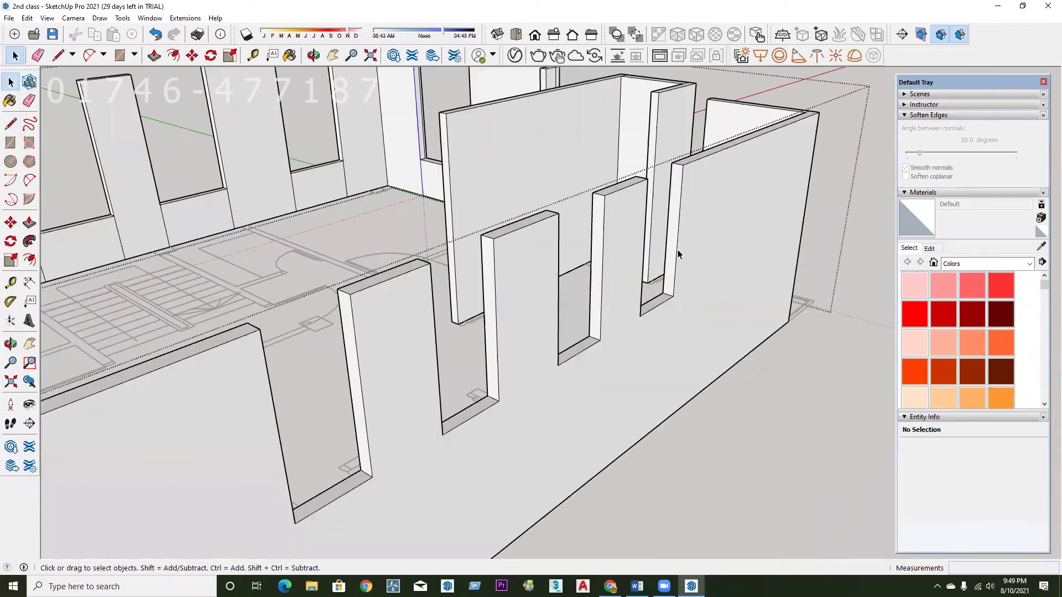
scroll(677, 250, "up", 2)
Draw an edge down the right wall and push the small window face through into an opening.
key("l")
left_click(683, 147)
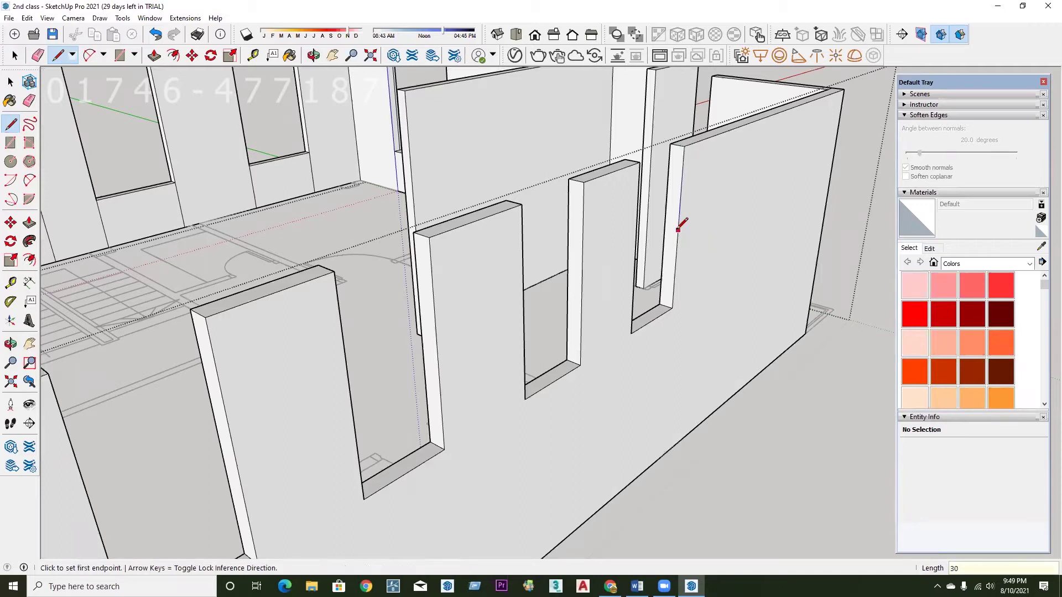
left_click(677, 239)
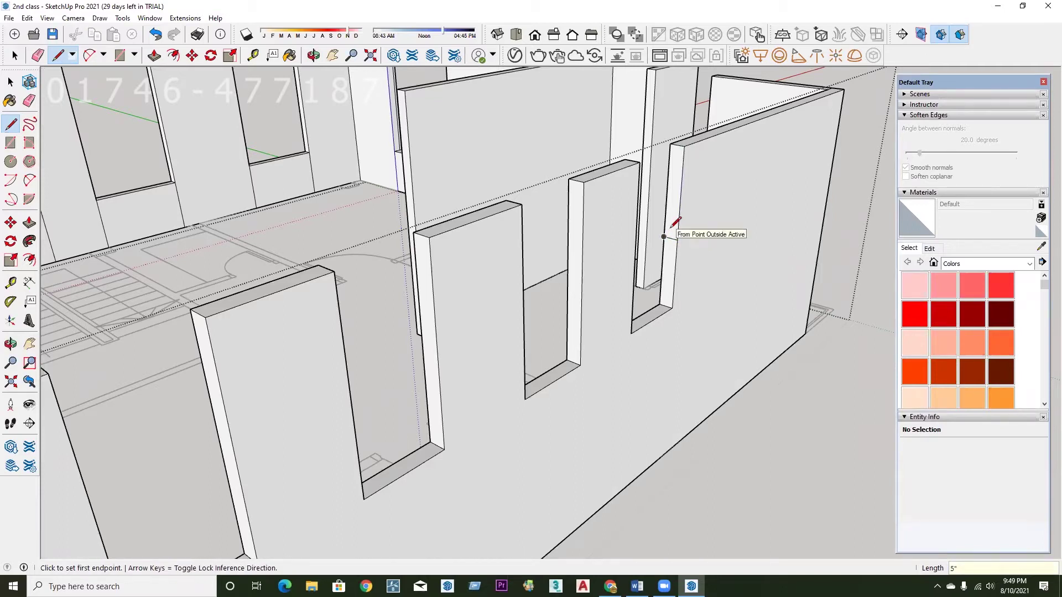
key("p")
left_click(674, 221)
left_click(640, 169)
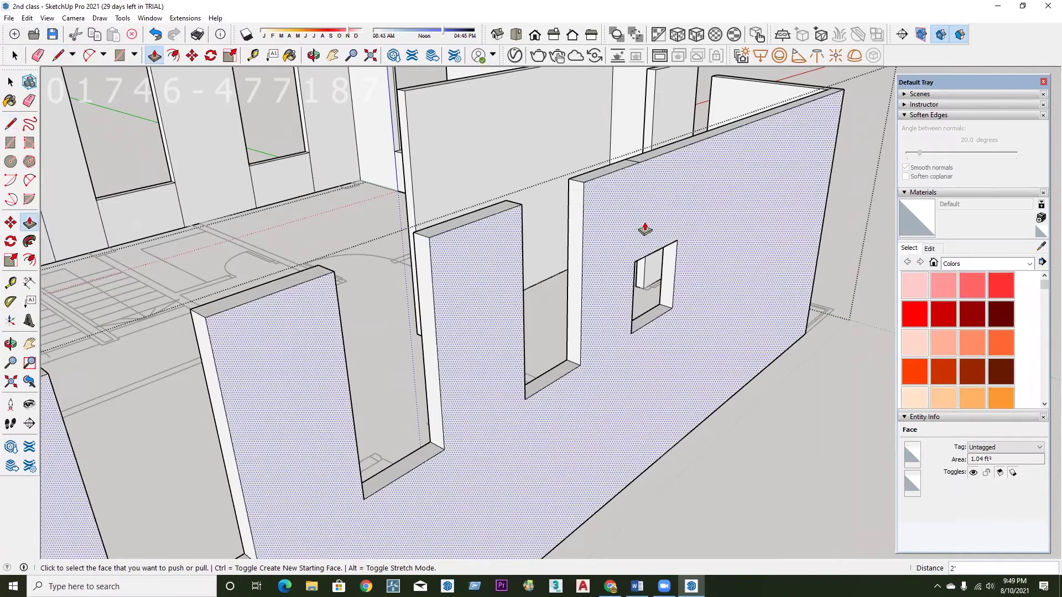
Draw a 2' 3" line from the wall's top edge and a short line across the doorway jamb.
middle_click_drag(640, 230, 595, 329)
key("l")
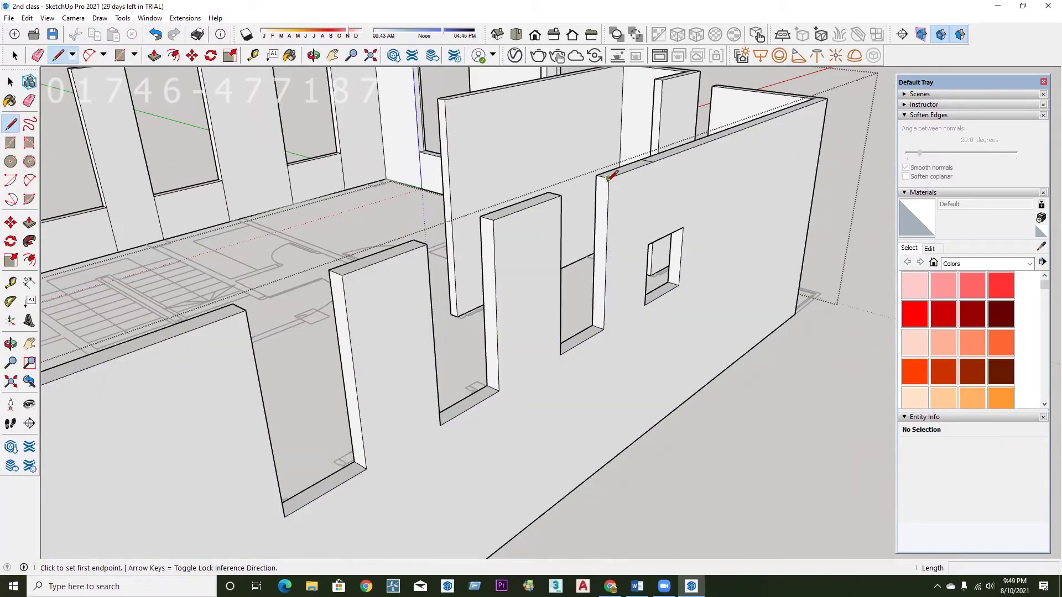
left_click(611, 235)
left_click(608, 258)
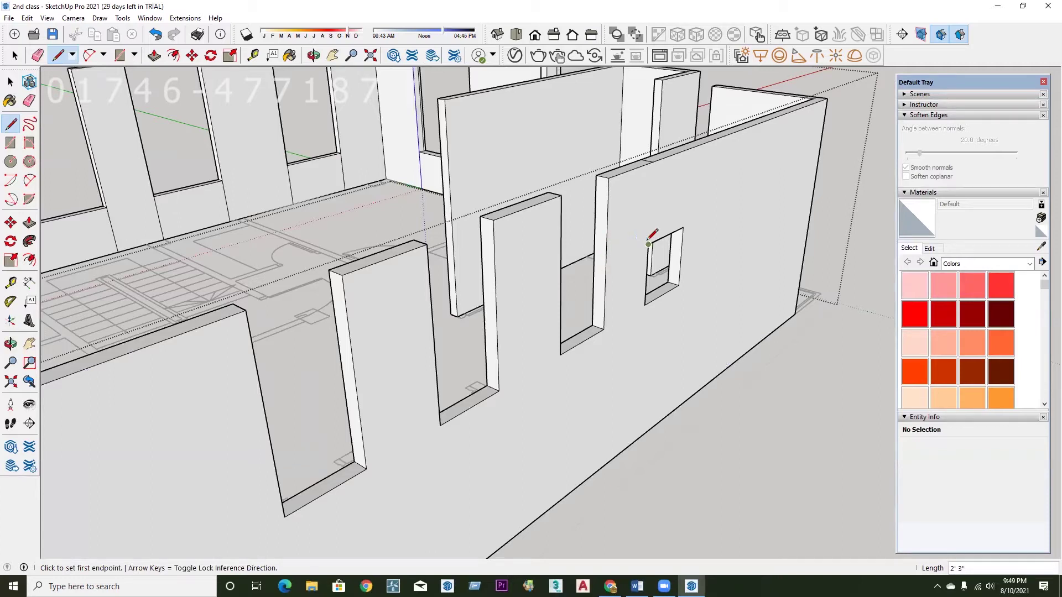
left_click(606, 265)
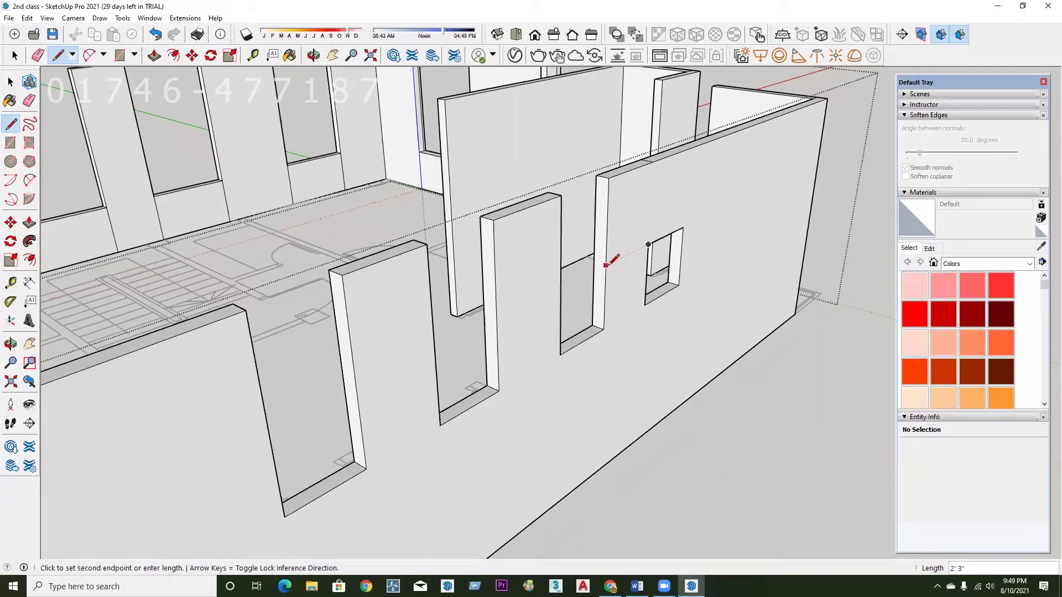
scroll(605, 265, "up", 2)
left_click(588, 260)
Push/Pull the face above the first gap across to the opposite jamb.
key("p")
mouse_move(628, 243)
middle_mouse_down()
mouse_move(690, 261)
mouse_move(623, 239)
middle_mouse_up()
left_click(619, 232)
left_click(575, 192)
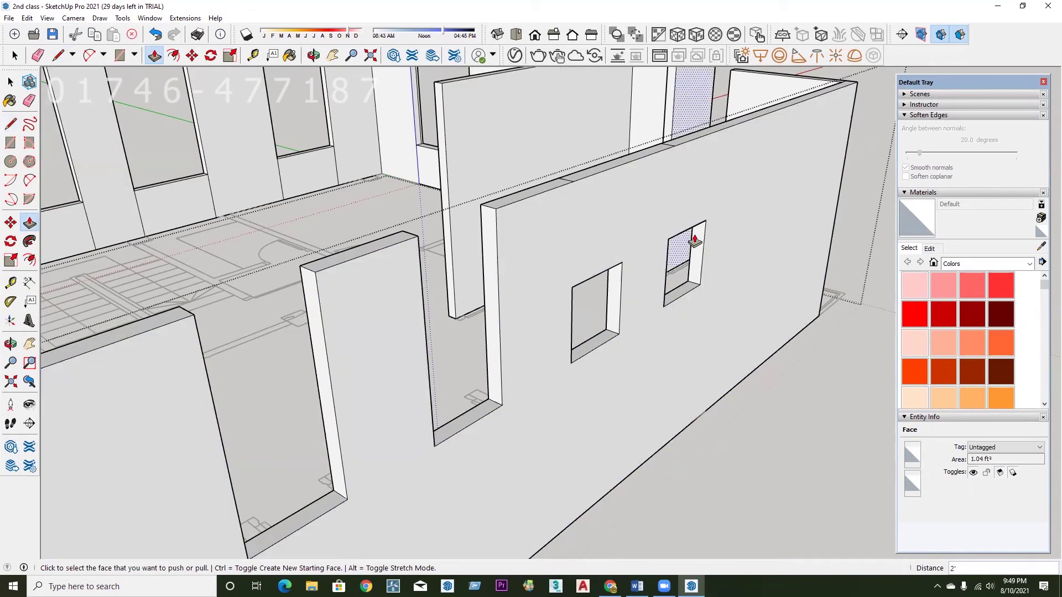
middle_click_drag(689, 237, 575, 308)
scroll(587, 319, "up", 2)
Start lines at the window corner and the opening's side, then cancel both.
key("l")
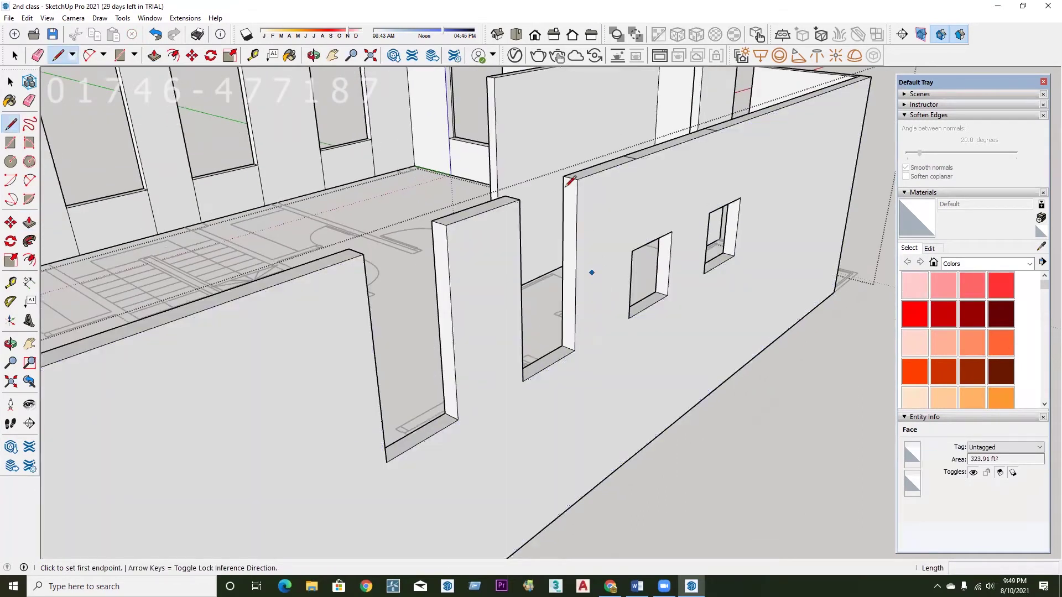
left_click(632, 250)
key("Escape")
left_click(575, 278)
key("Escape")
Push the face above the doorway gap across, leaving a window opening below.
key("p")
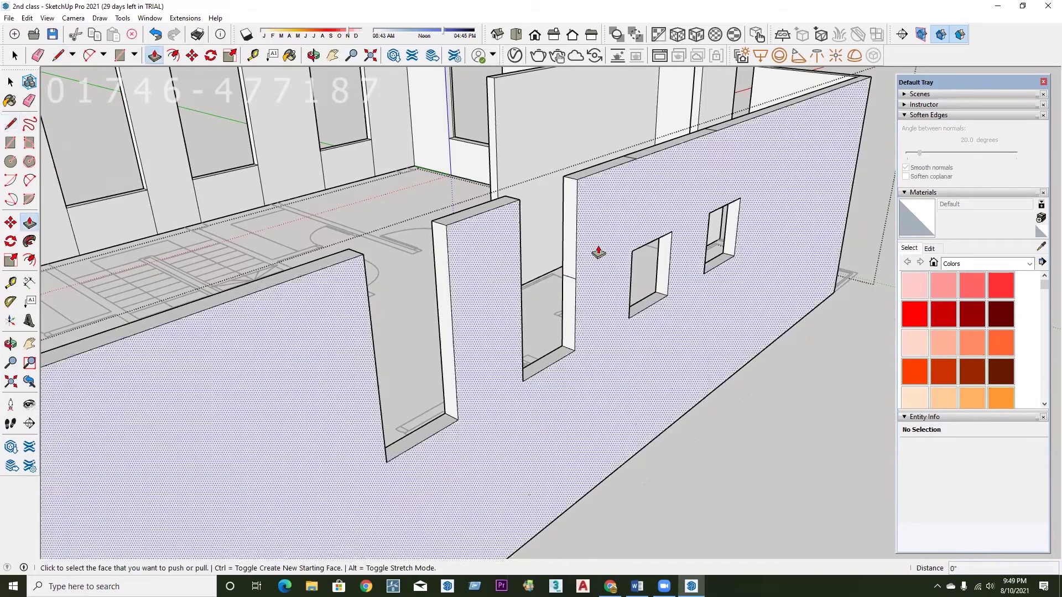
left_click(571, 251)
left_click(517, 206)
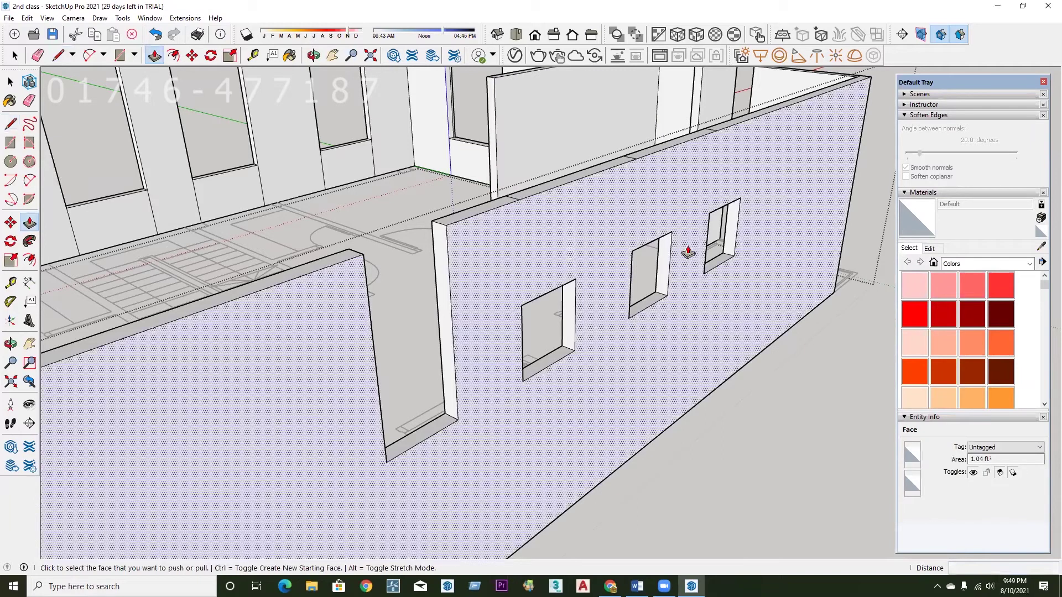
scroll(569, 355, "down", 2)
scroll(559, 343, "up", 3)
Close the top of the next gap into a window and orbit out to the whole building.
key("l")
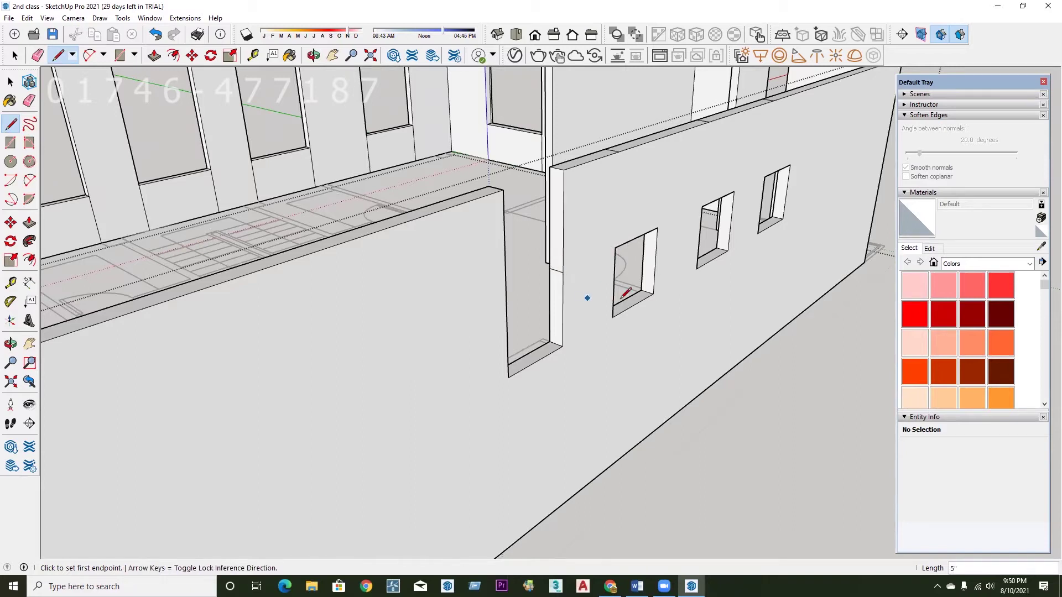
scroll(624, 298, "down", 2)
key("p")
left_click(568, 257)
left_click(619, 306)
scroll(619, 305, "down", 3)
scroll(654, 299, "down", 3)
mouse_move(654, 299)
middle_mouse_down()
mouse_move(580, 268)
mouse_move(681, 302)
middle_mouse_up()
scroll(611, 301, "down", 3)
Split the side wall's top corner with a line and fill the strip above its window.
middle_click_drag(884, 337, 723, 350)
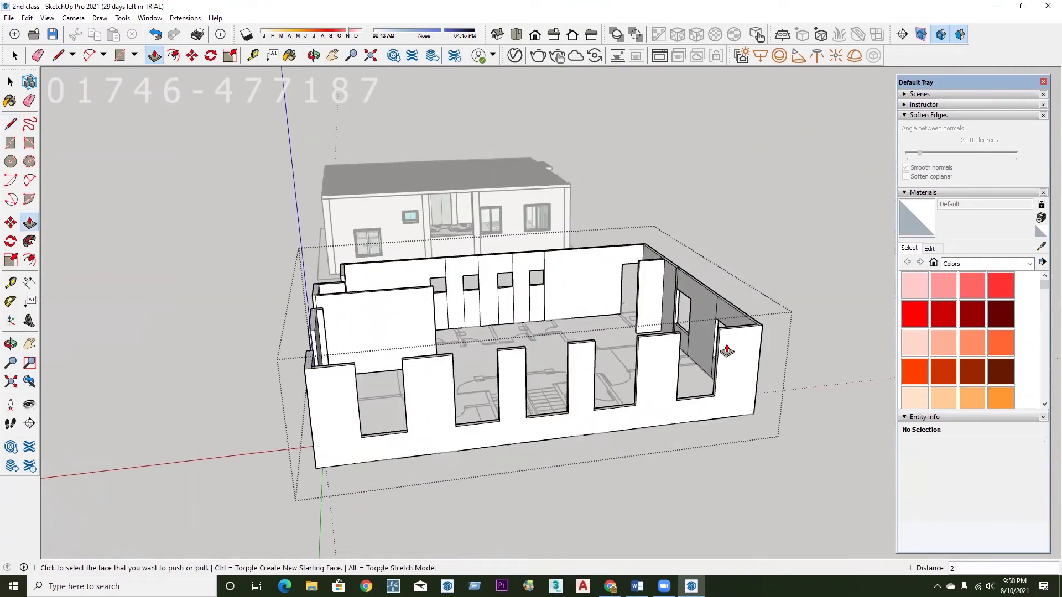
scroll(727, 413, "up", 3)
scroll(728, 414, "up", 3)
key("l")
scroll(768, 408, "up", 2)
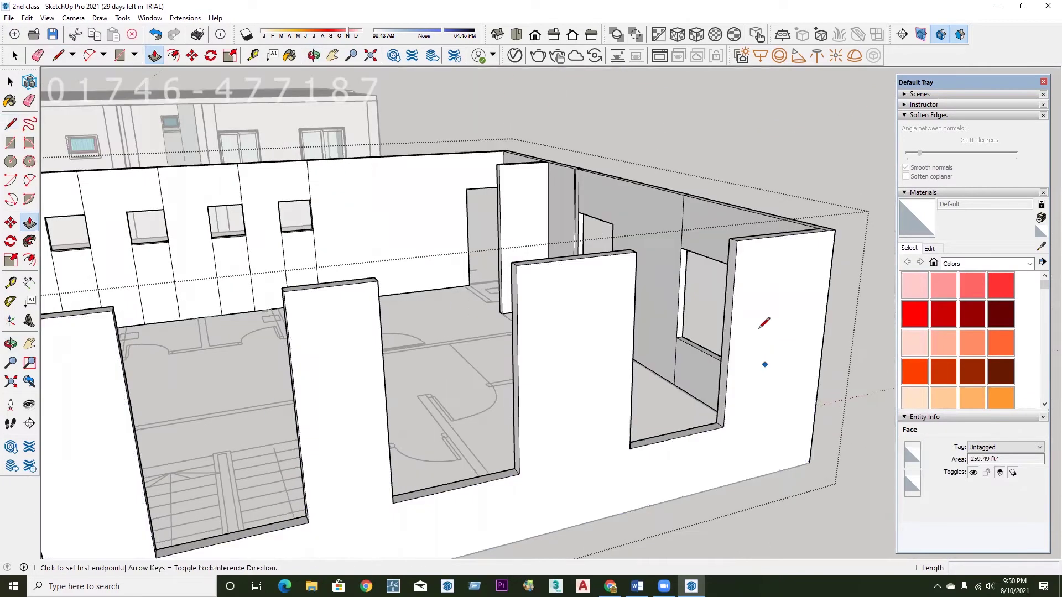
scroll(763, 315, "up", 2)
left_click(732, 223)
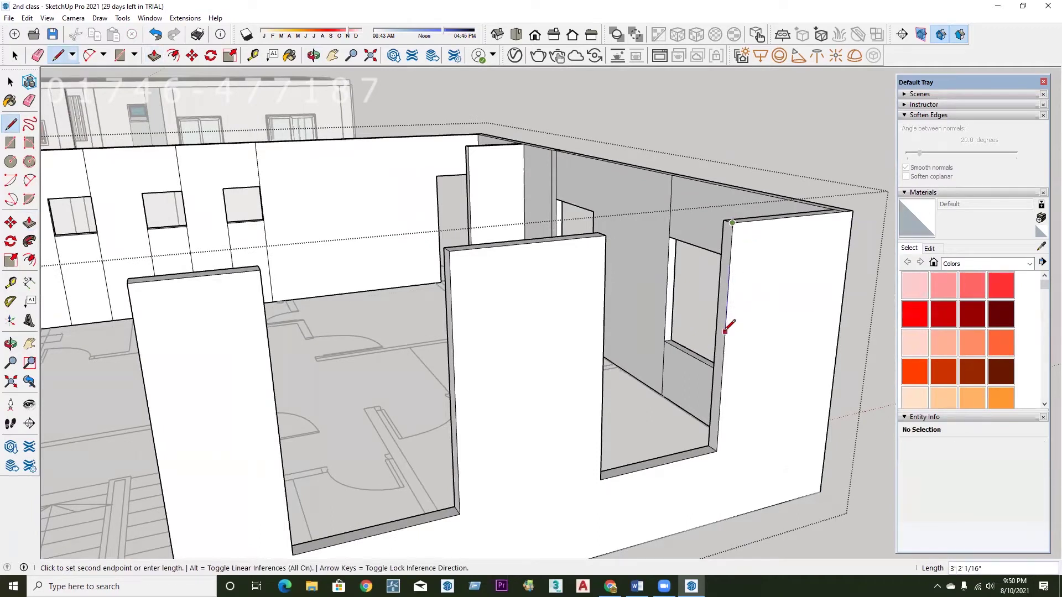
type("30")
key("Return")
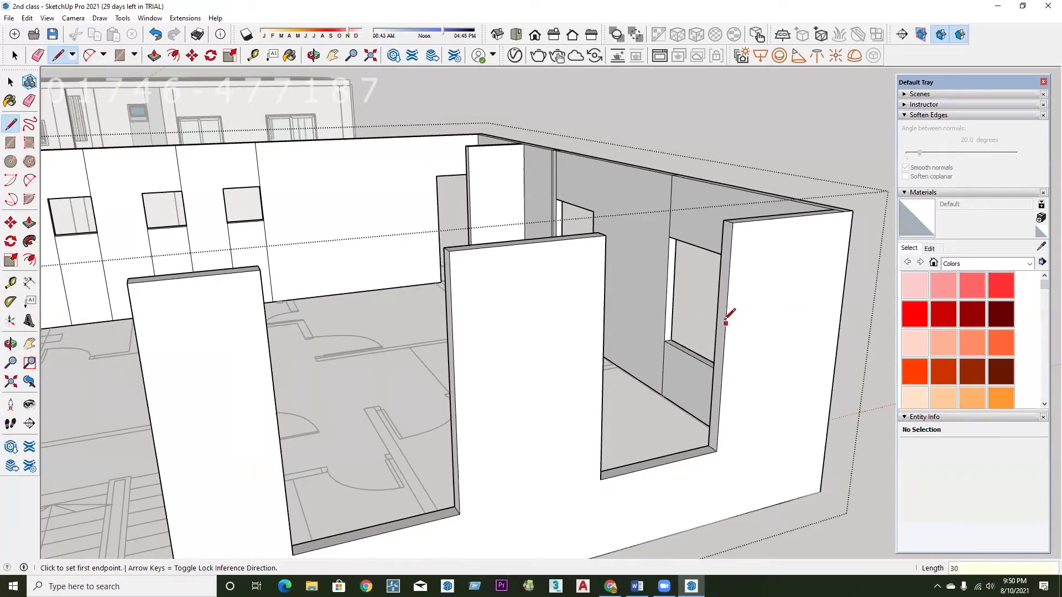
left_click(726, 308)
key("p")
left_click(725, 303)
left_click(606, 243)
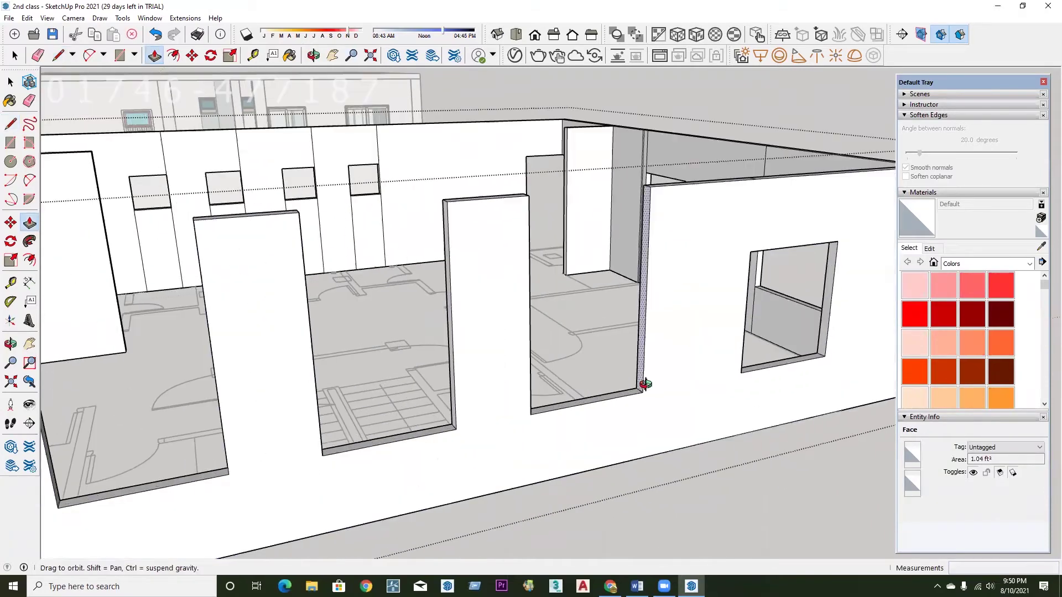
Split the front wall's end face and push its upper part across to the next wall.
middle_click_drag(712, 283, 664, 393)
key("l")
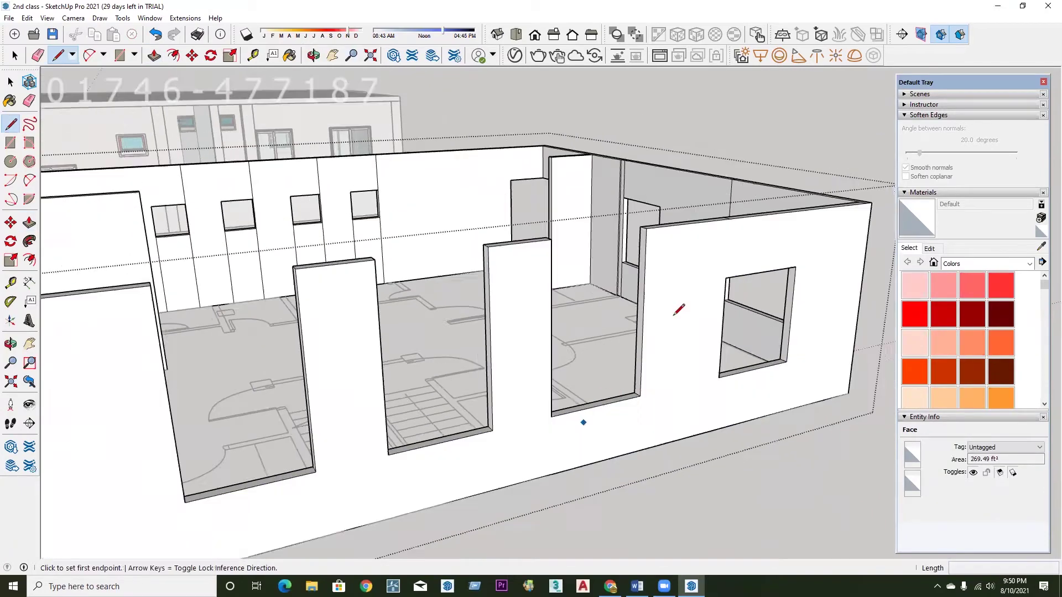
scroll(674, 314, "up", 3)
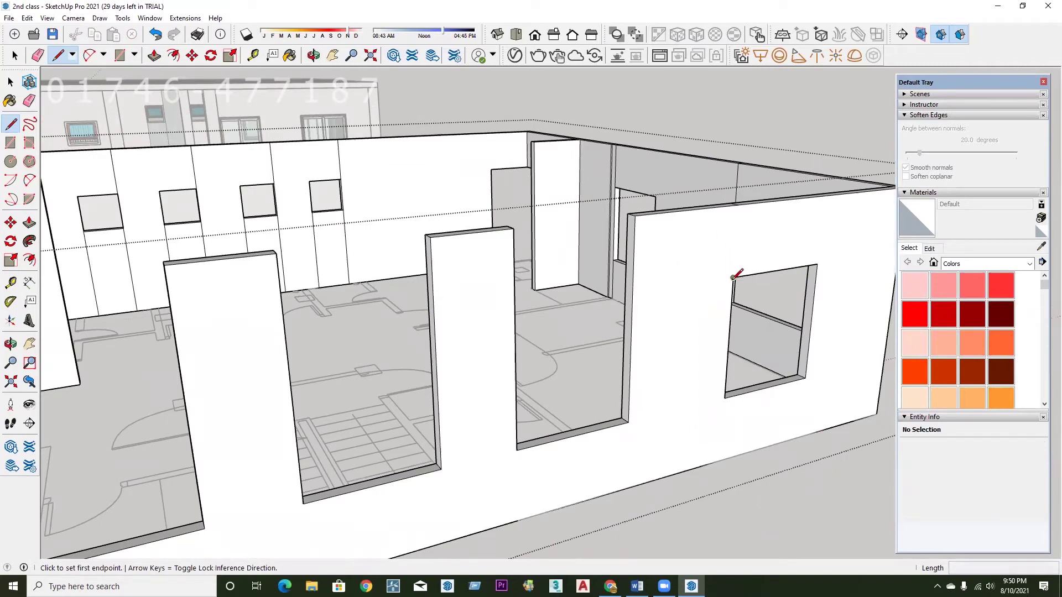
left_click(631, 293)
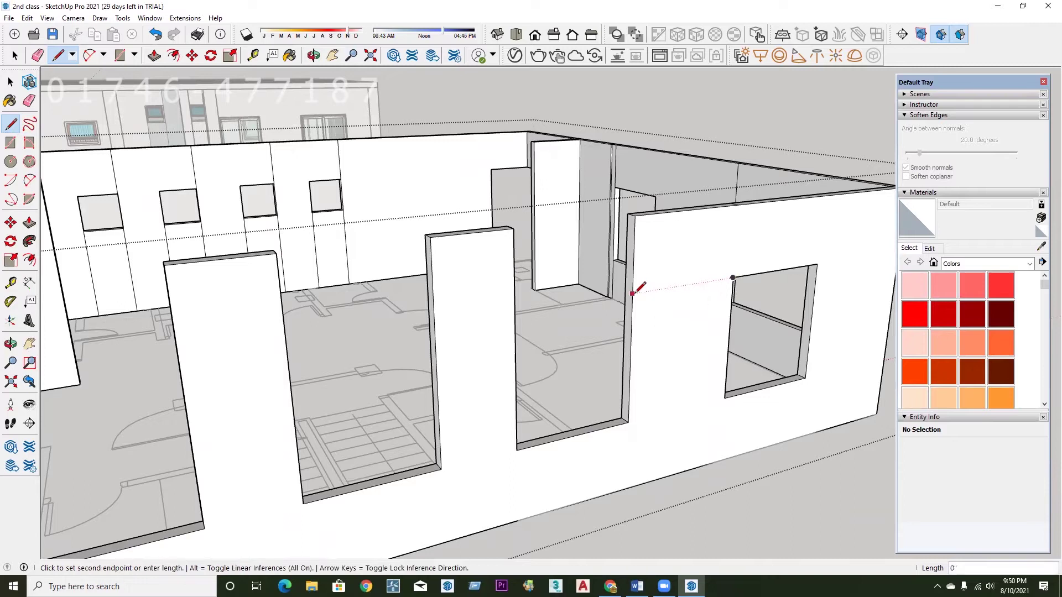
middle_click_drag(633, 293, 687, 308)
scroll(684, 296, "up", 2)
scroll(672, 302, "up", 2)
left_click(663, 300)
key("p")
left_click(667, 289)
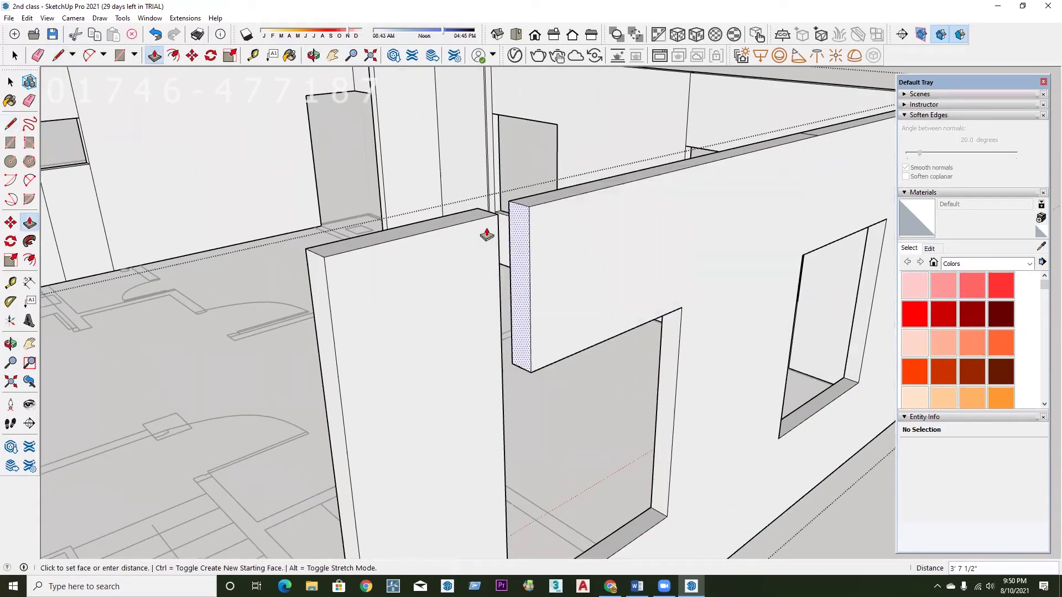
left_click(486, 235)
Draw a 5" line across the next wall end and push the face above it across the gap.
mouse_move(685, 213)
middle_mouse_down()
mouse_move(708, 204)
mouse_move(543, 339)
middle_mouse_up()
key("l")
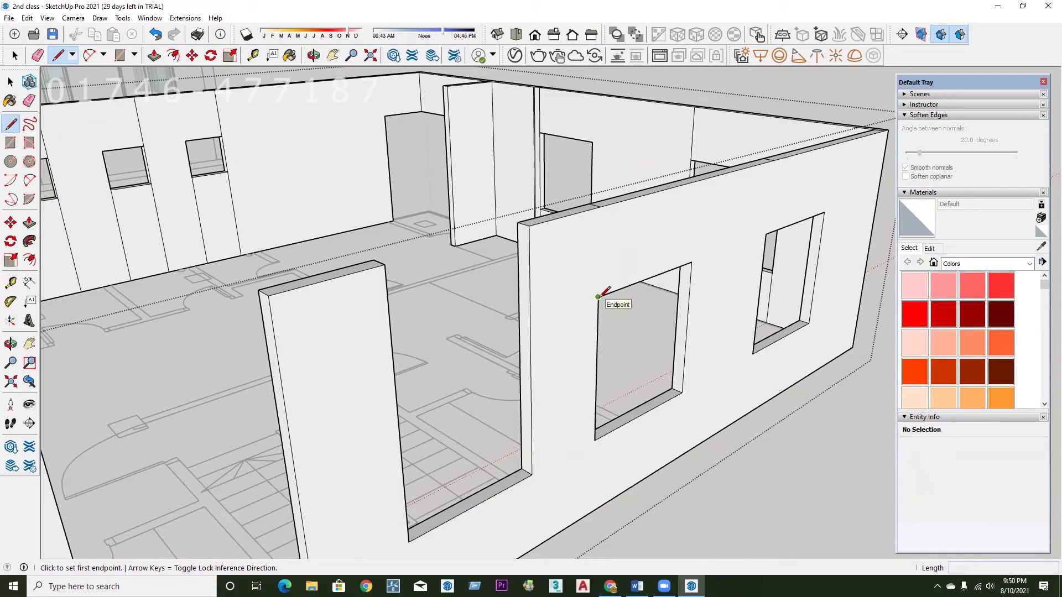
left_click(538, 315)
left_click(523, 316)
key("p")
left_click(522, 311)
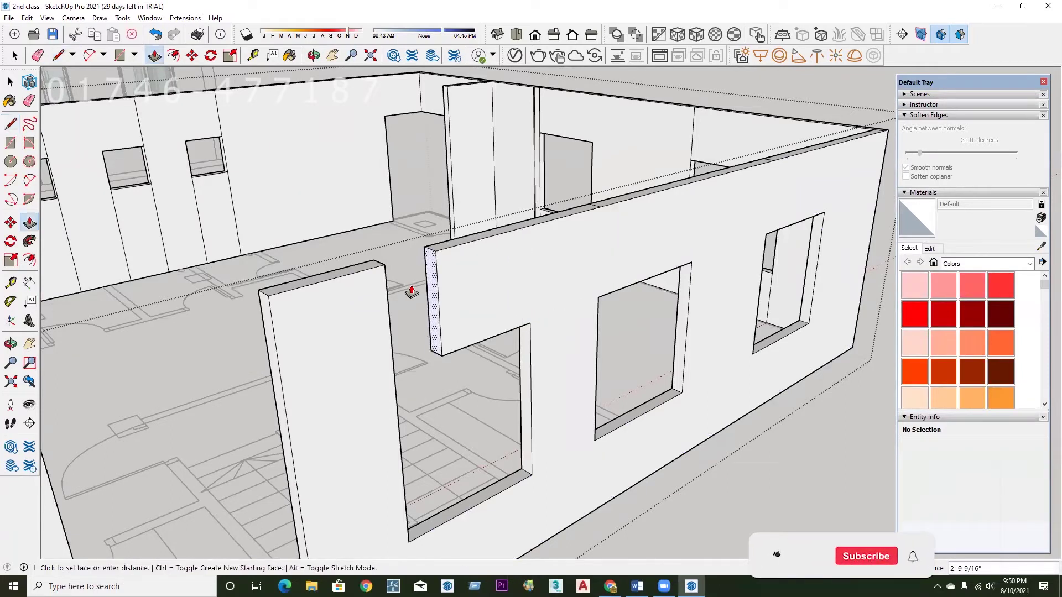
left_click(388, 273)
scroll(626, 285, "down", 3)
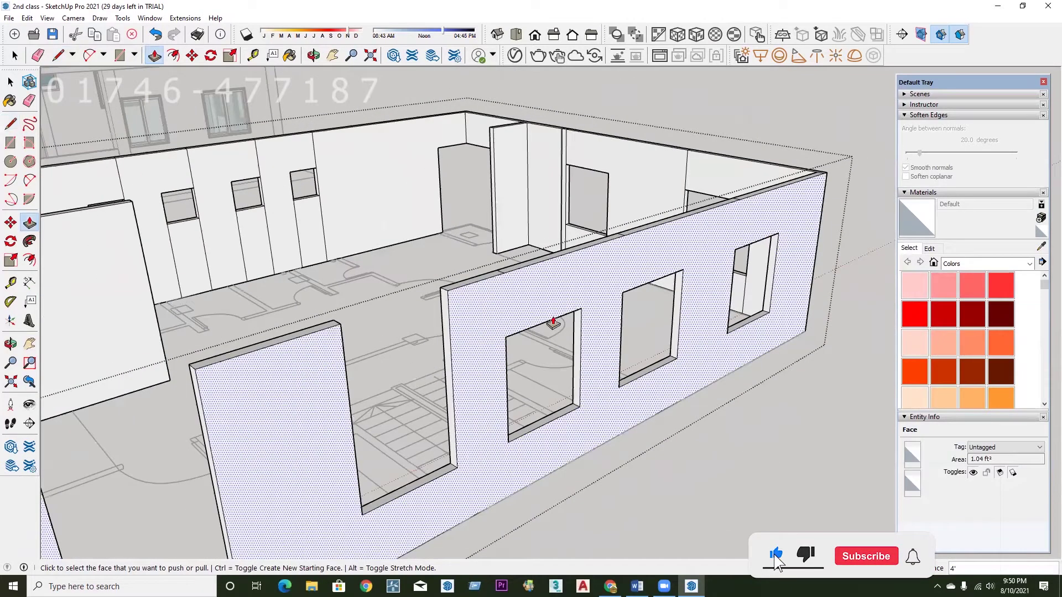
scroll(553, 326, "up", 3)
Add a 5" line at the near wall end and close the wall above that window opening.
key("l")
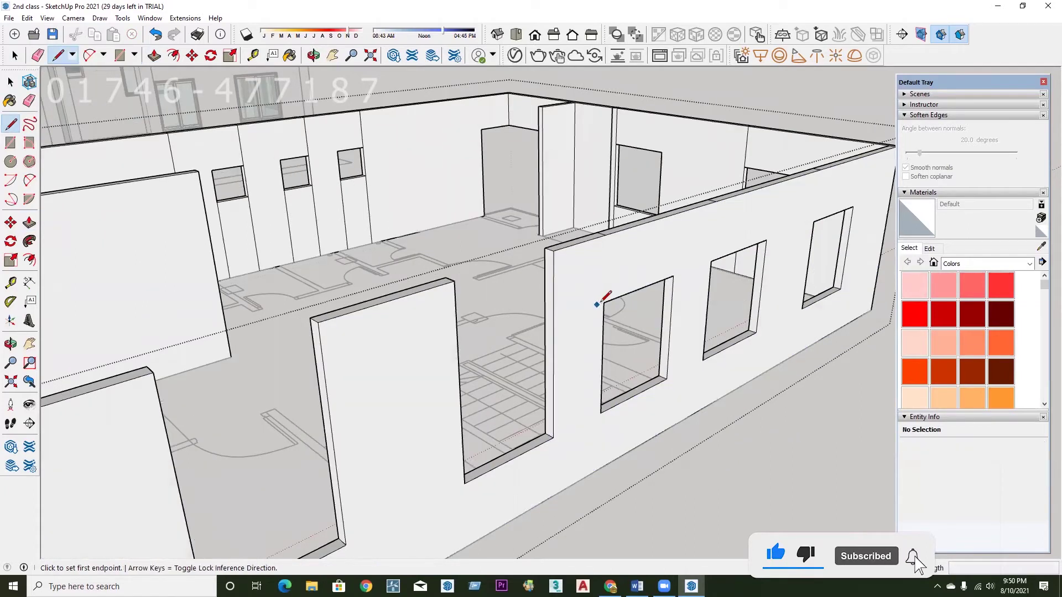
left_click(553, 321)
left_click(545, 319)
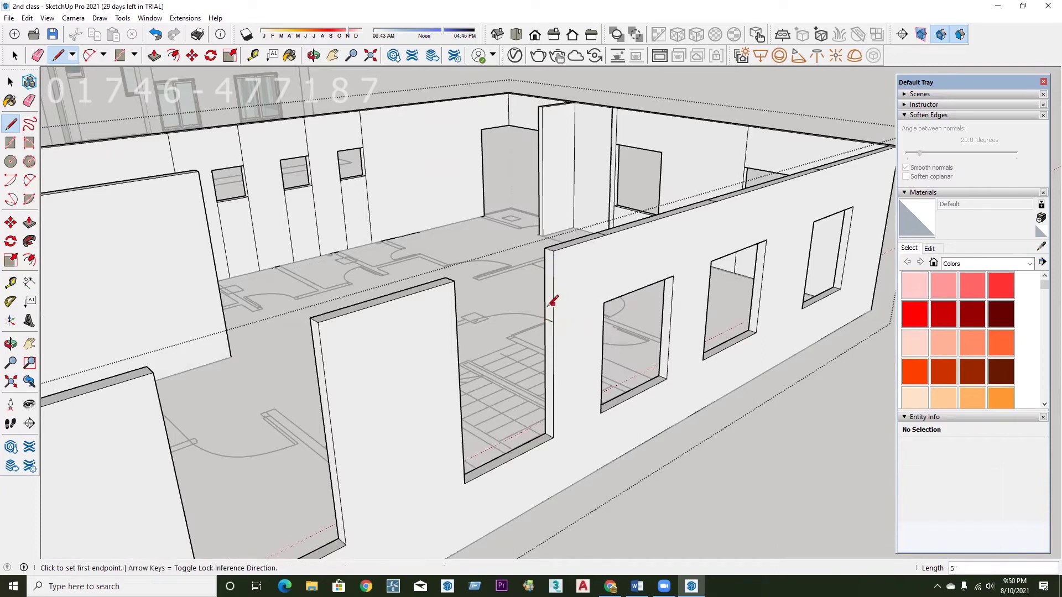
key("p")
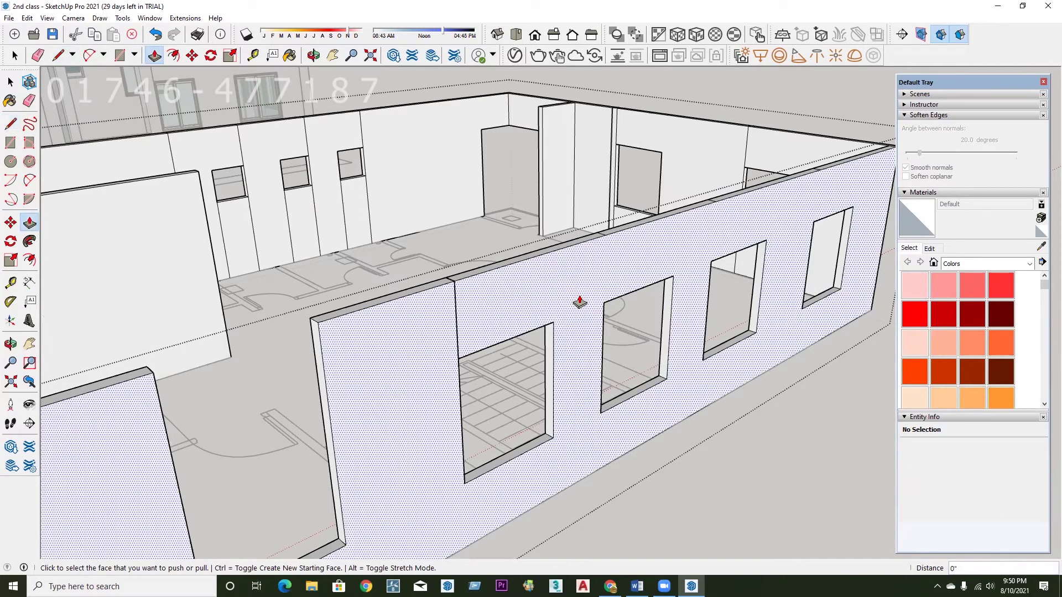
middle_click_drag(576, 304, 478, 336)
scroll(478, 335, "up", 2)
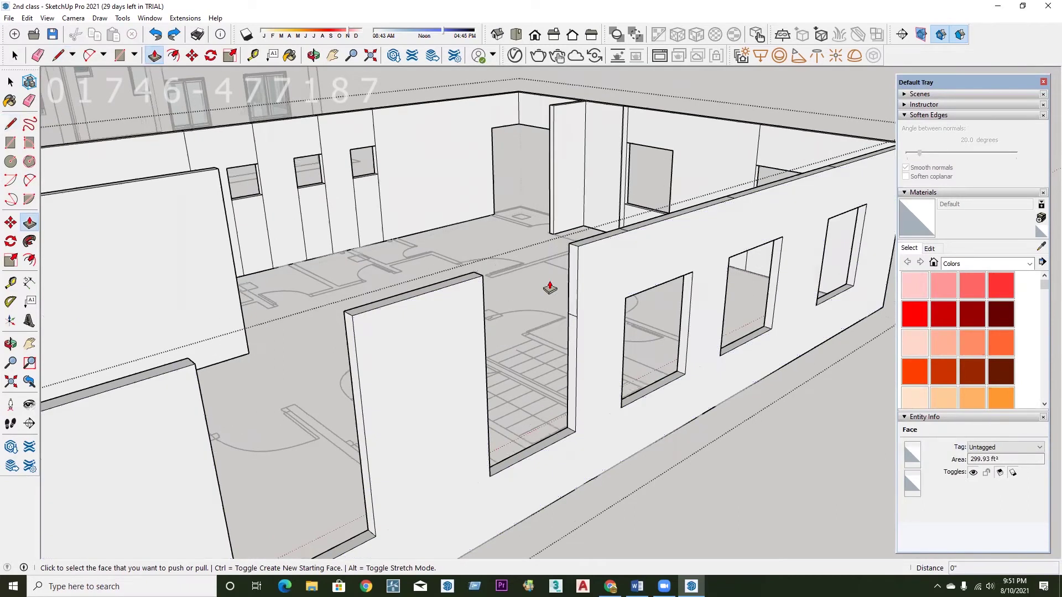
left_click(569, 280)
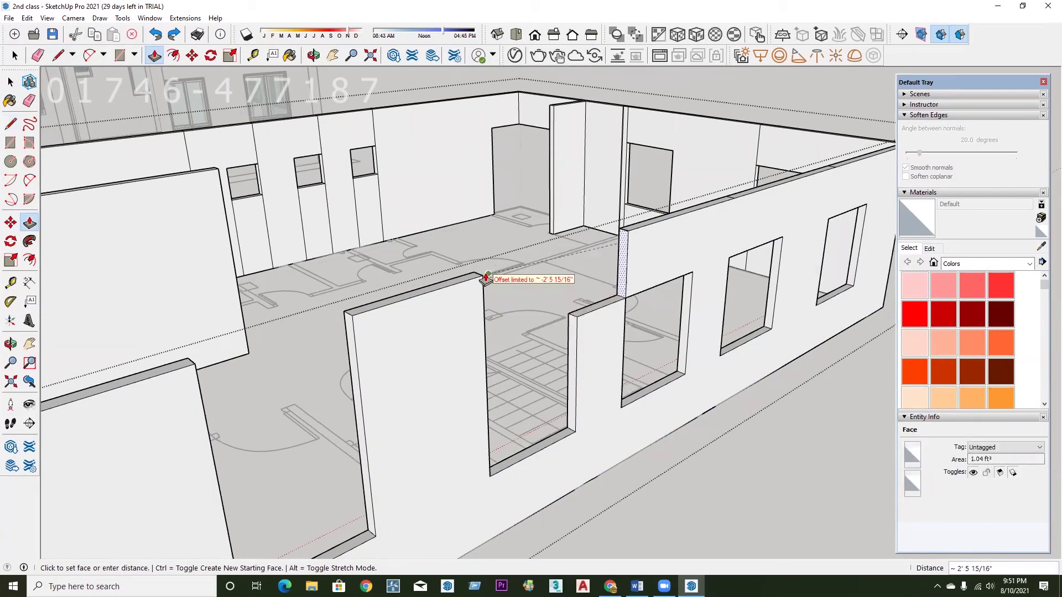
left_click(523, 293)
scroll(623, 339, "down", 3)
scroll(645, 324, "down", 2)
Split the narrow wall end with a line and extrude its face 4' to close the gap.
scroll(514, 375, "up", 1)
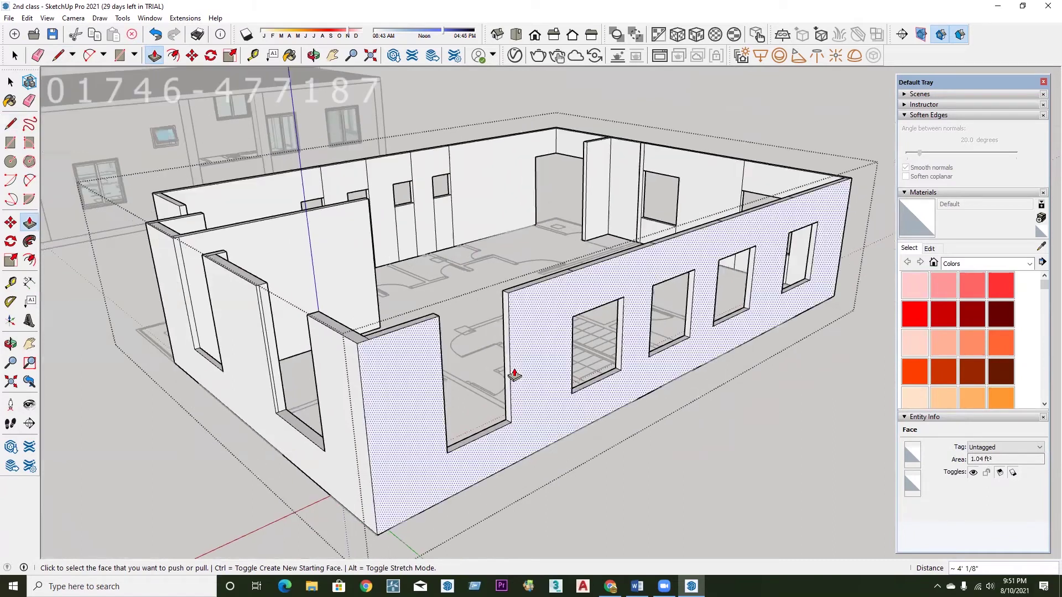
scroll(537, 345, "up", 1)
middle_click_drag(537, 346, 544, 354)
scroll(582, 293, "up", 1)
key("l")
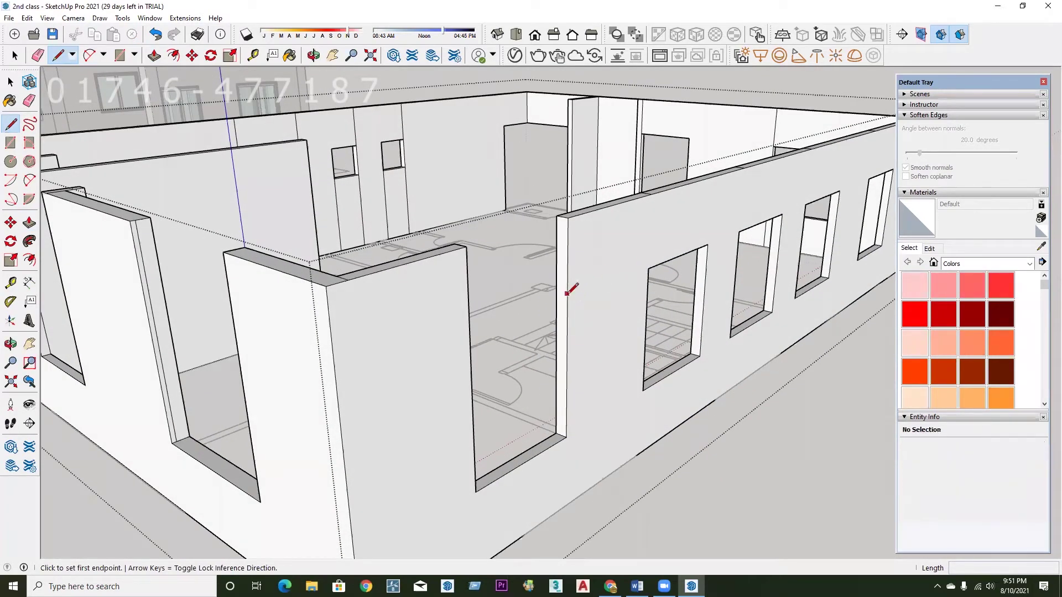
left_click(565, 292)
left_click(558, 298)
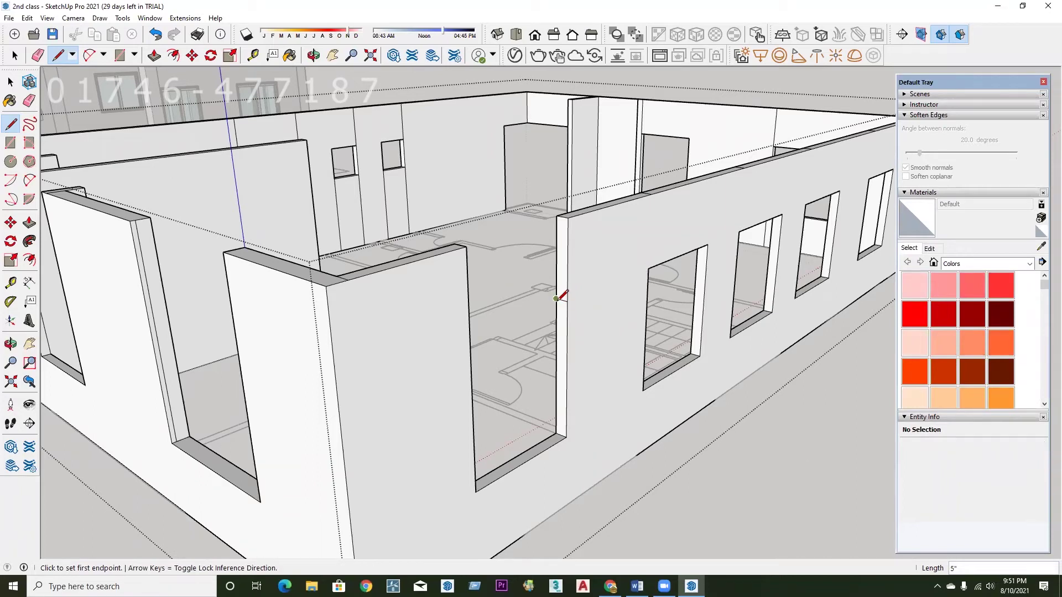
key("p")
left_click(561, 301)
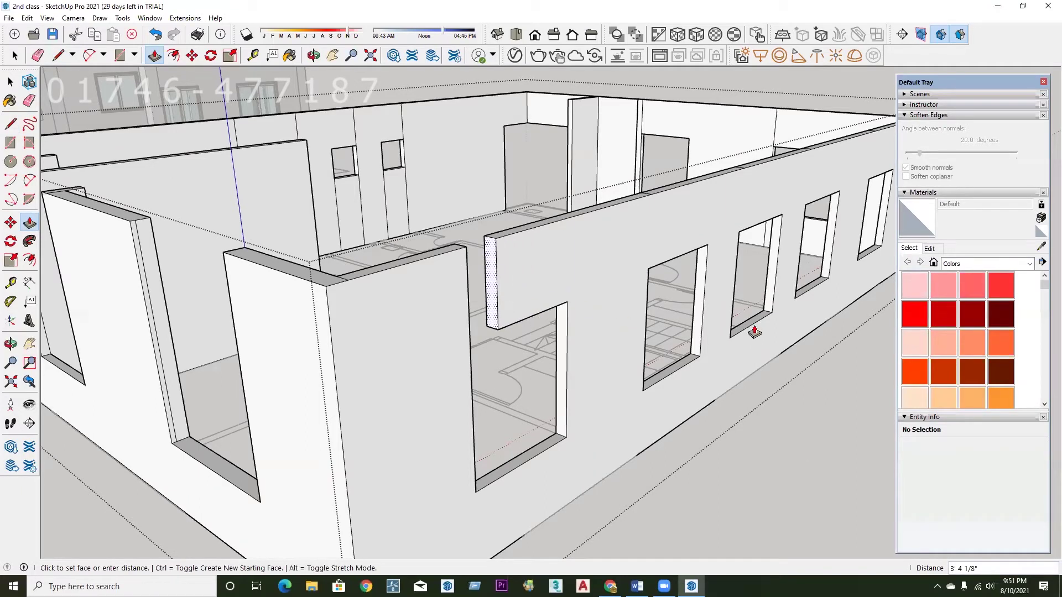
type("4'")
key("Return")
Orbit around the house to inspect it from other sides.
middle_click_drag(754, 332, 506, 342)
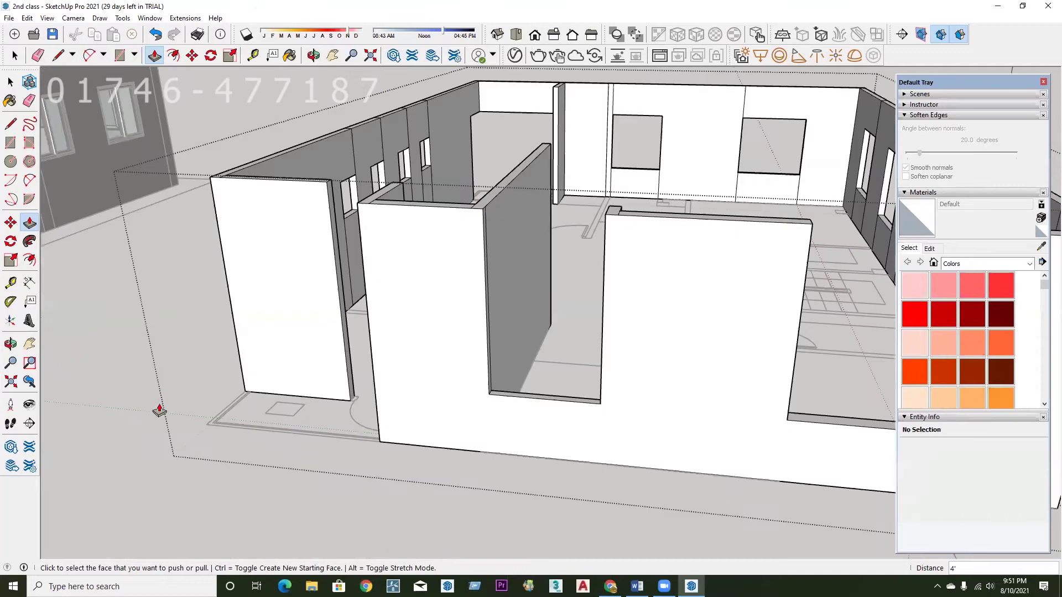
middle_click_drag(161, 390, 158, 407)
middle_click_drag(457, 374, 793, 324)
scroll(785, 326, "up", 3)
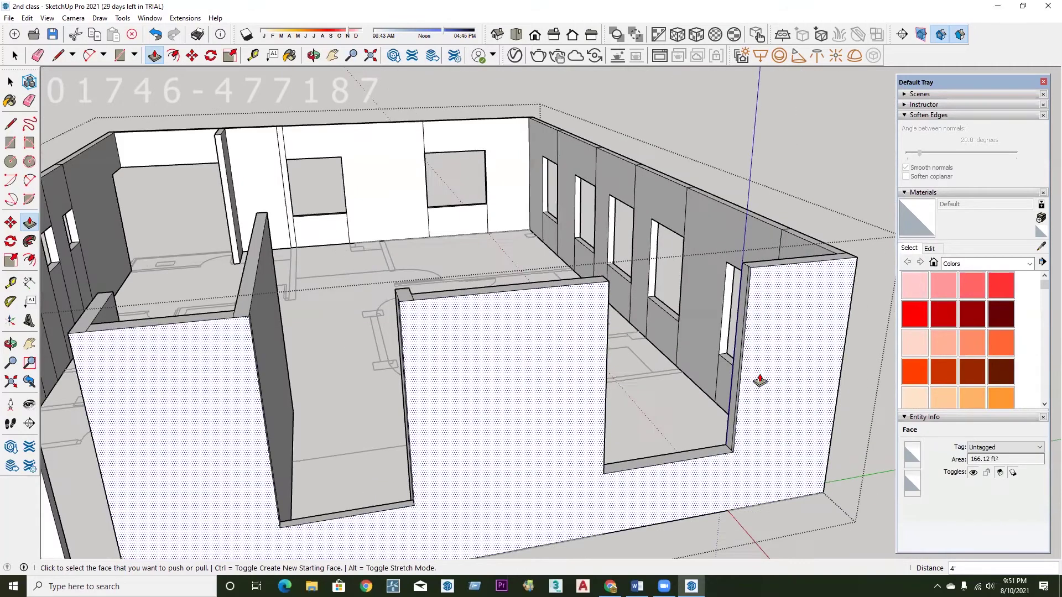
scroll(818, 360, "up", 2)
key("e")
scroll(749, 252, "up", 1)
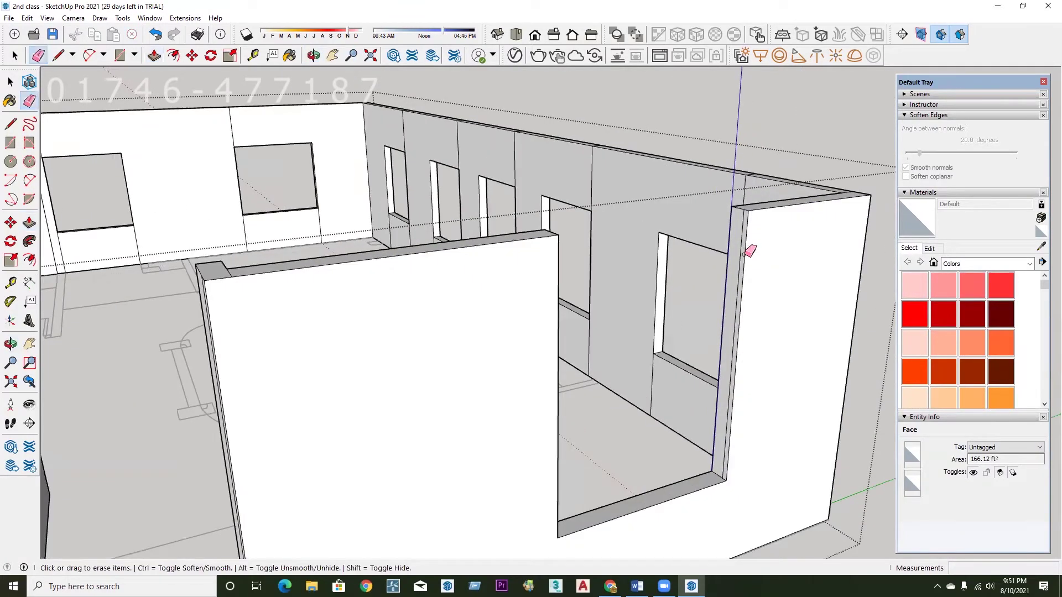
scroll(738, 249, "down", 1)
scroll(730, 326, "down", 1)
Push the door jamb face across to fill the right-hand wall above the door.
key("l")
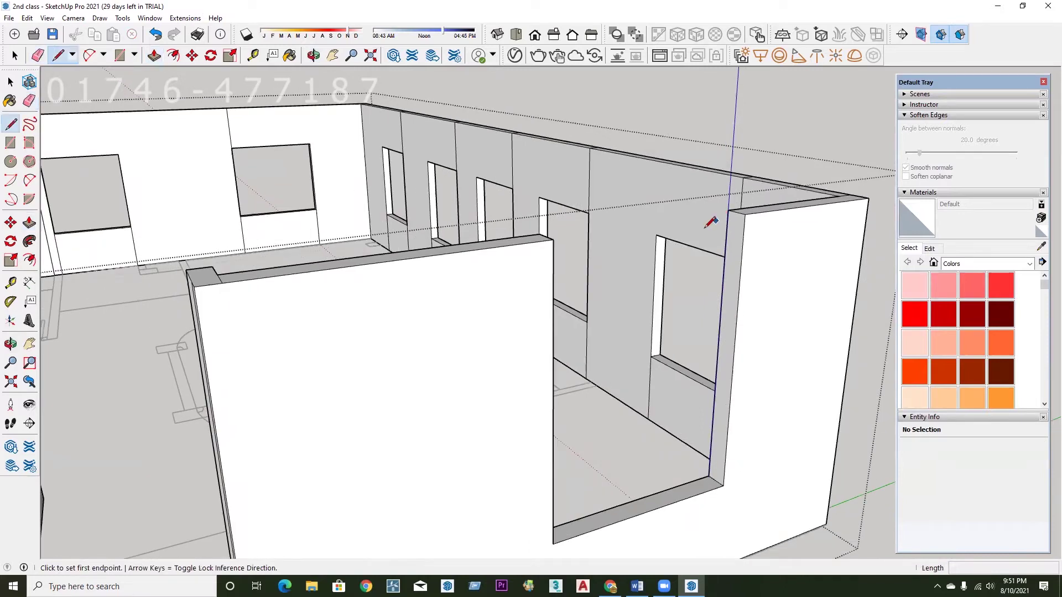
scroll(752, 265, "up", 1)
scroll(741, 217, "up", 1)
left_click(731, 196)
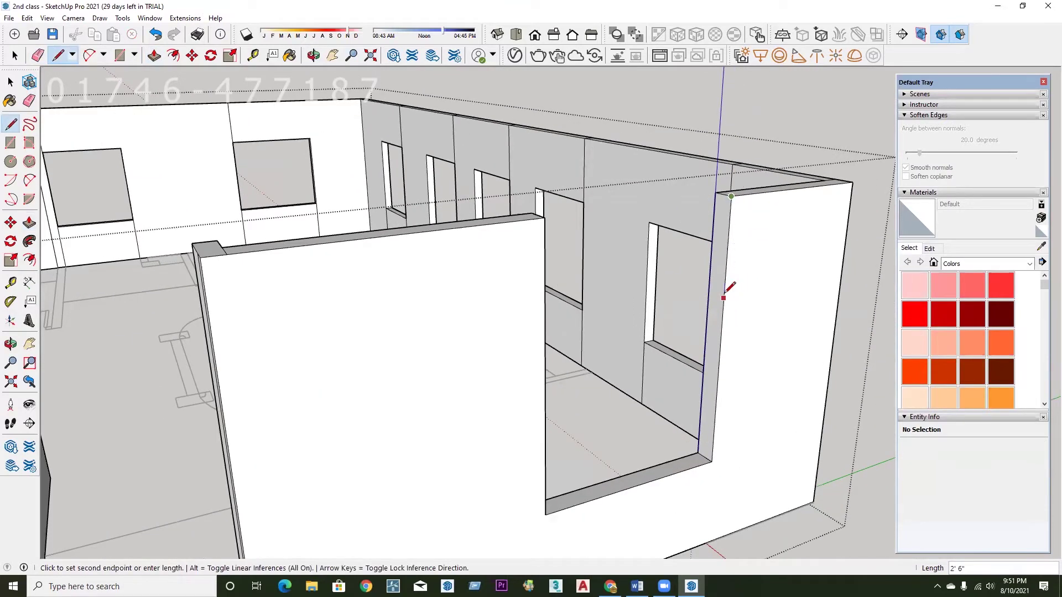
key("Escape")
key("p")
left_click(711, 296)
left_click(559, 230)
scroll(757, 262, "down", 3)
scroll(719, 252, "up", 3)
mouse_move(571, 379)
middle_mouse_down()
mouse_move(530, 454)
mouse_move(509, 413)
middle_mouse_up()
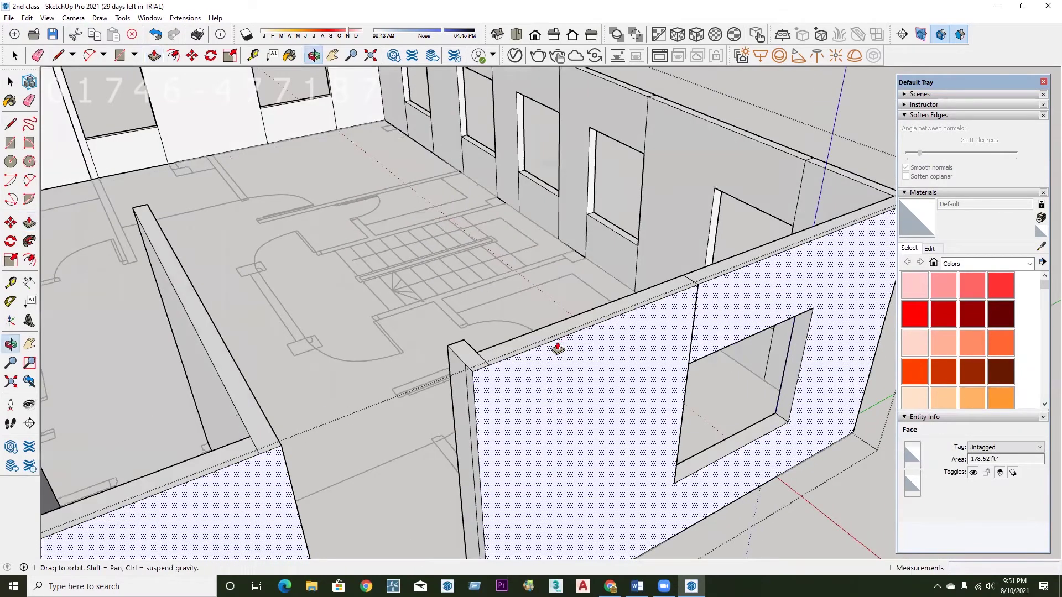
Erase the seam across the wall top and the vertical seam beside the window.
scroll(557, 348, "up", 4)
scroll(528, 347, "down", 4)
scroll(495, 354, "up", 2)
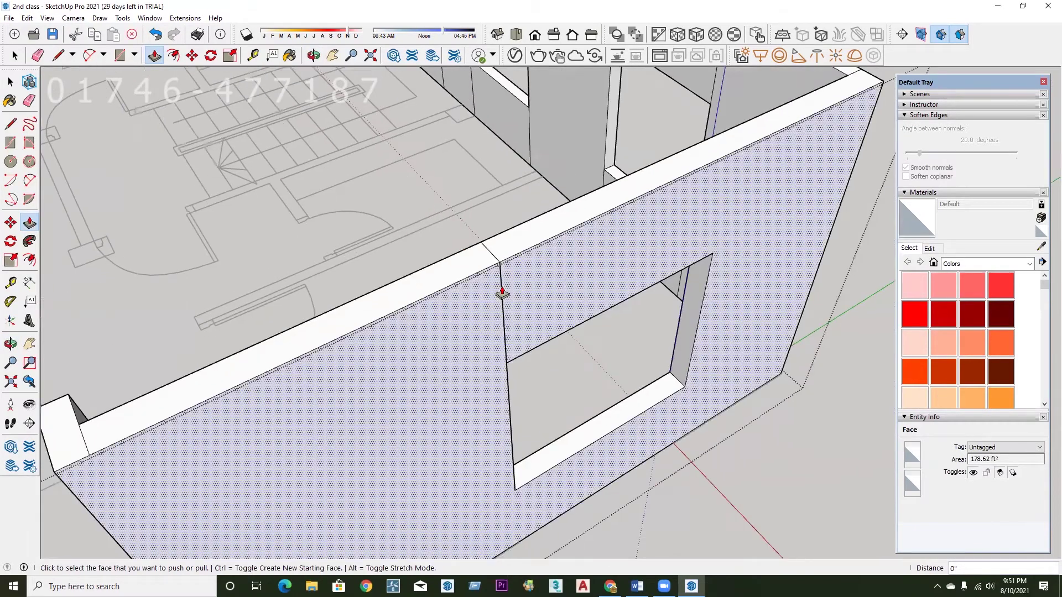
scroll(481, 249, "up", 1)
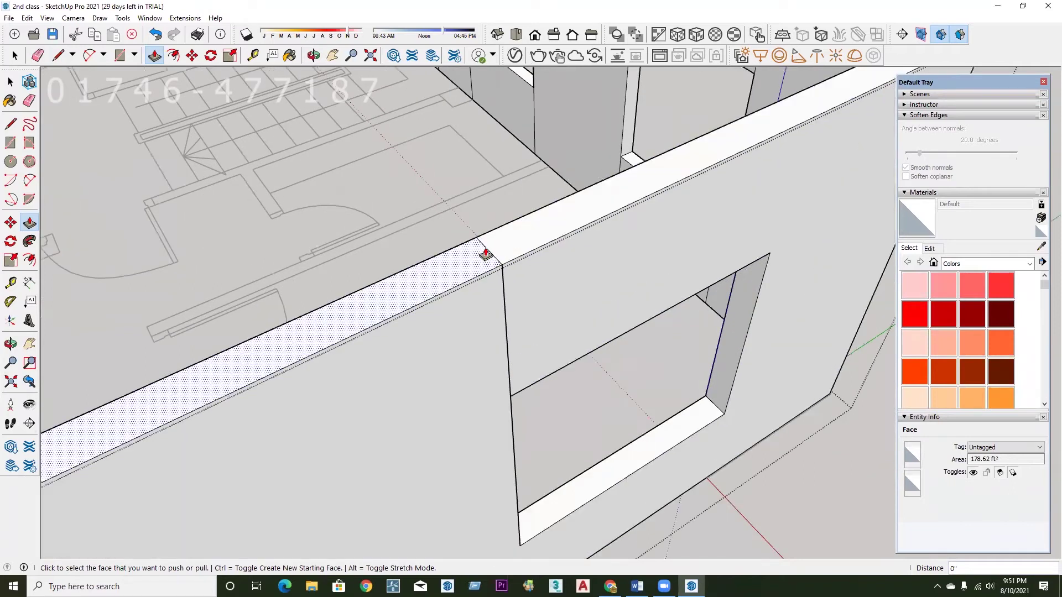
scroll(503, 314, "up", 1)
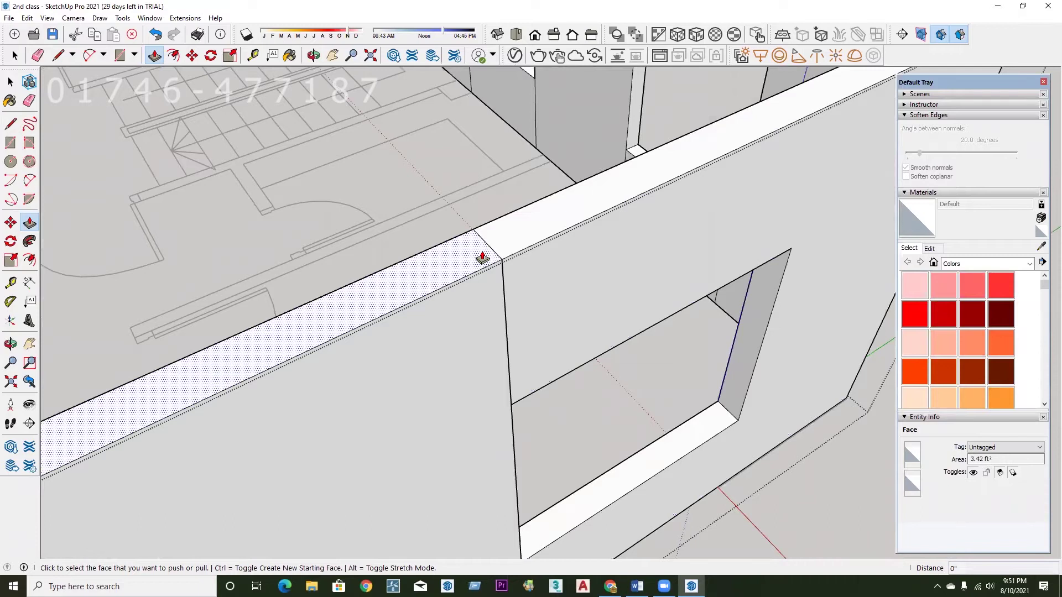
key("e")
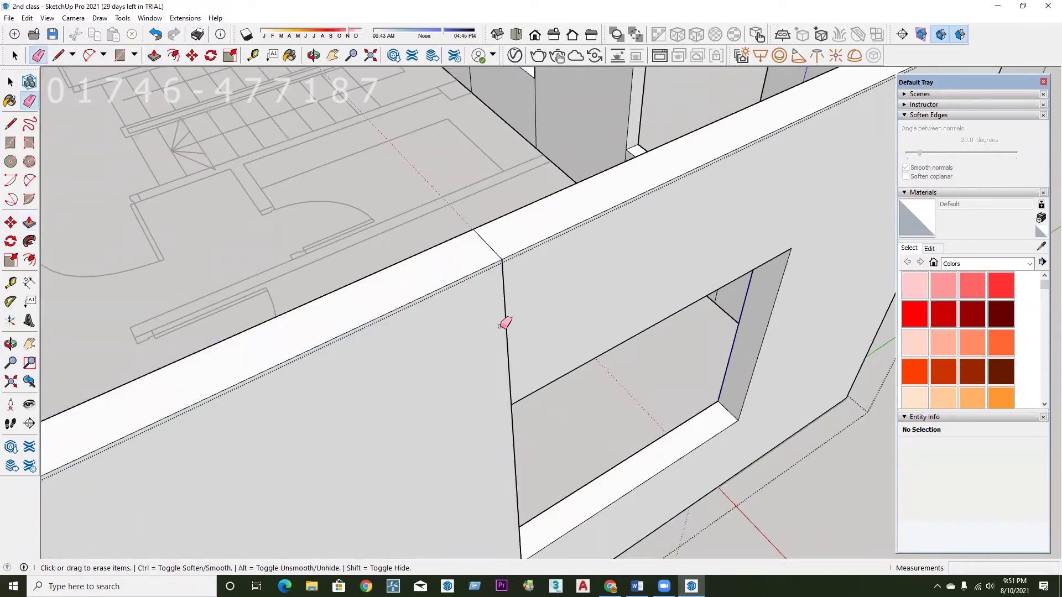
scroll(510, 320, "down", 1)
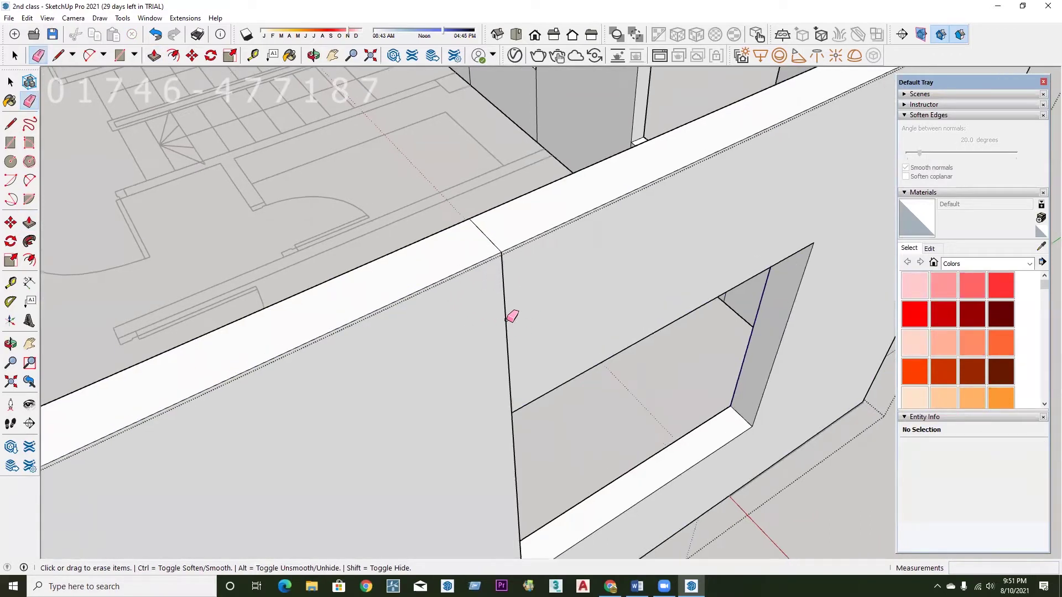
scroll(501, 325, "down", 1)
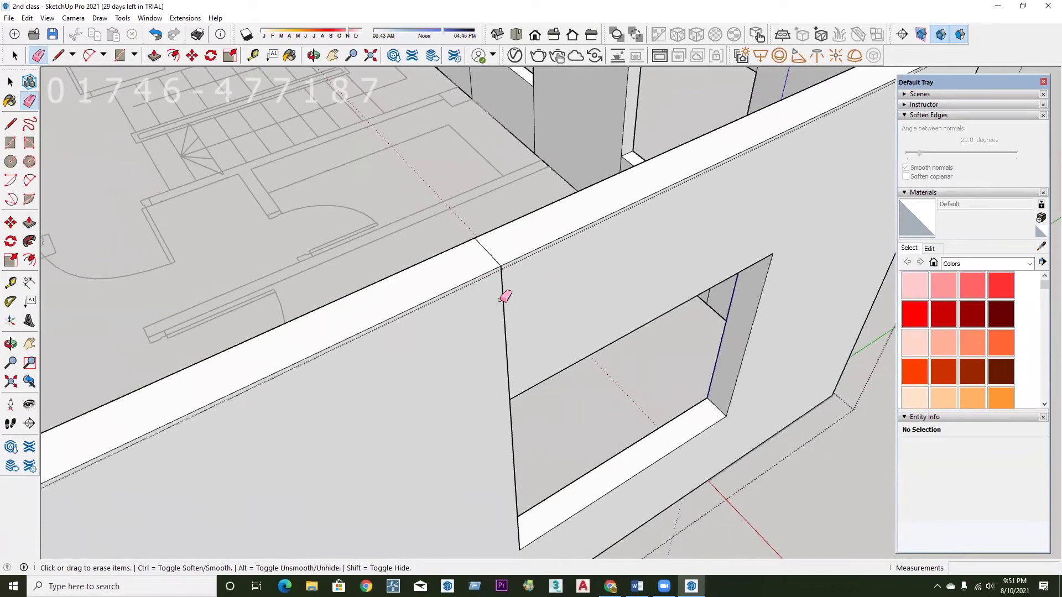
scroll(503, 273, "up", 1)
scroll(498, 277, "up", 1)
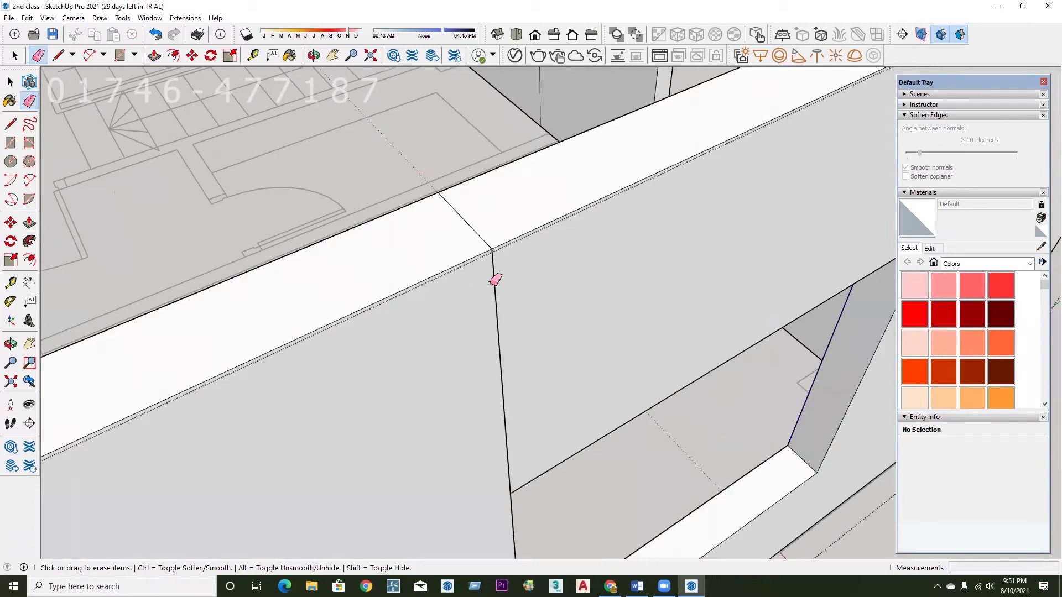
scroll(497, 279, "up", 1)
scroll(479, 196, "up", 1)
scroll(500, 182, "down", 2)
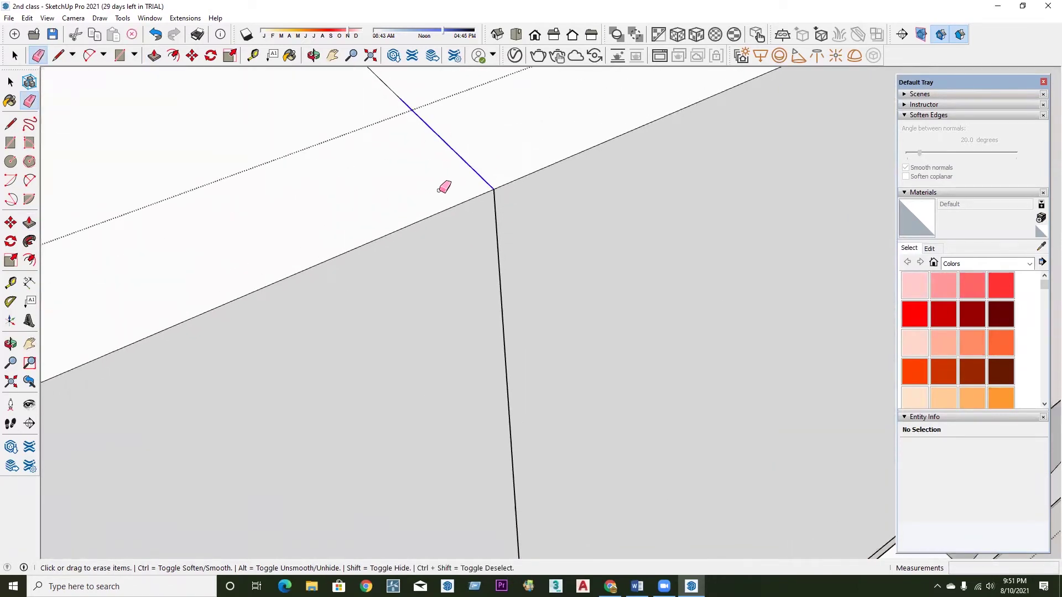
scroll(456, 216, "down", 2)
scroll(437, 177, "down", 2)
left_click_drag(402, 120, 379, 168)
left_click(466, 321)
scroll(470, 218, "down", 1)
scroll(453, 216, "down", 1)
scroll(449, 217, "down", 1)
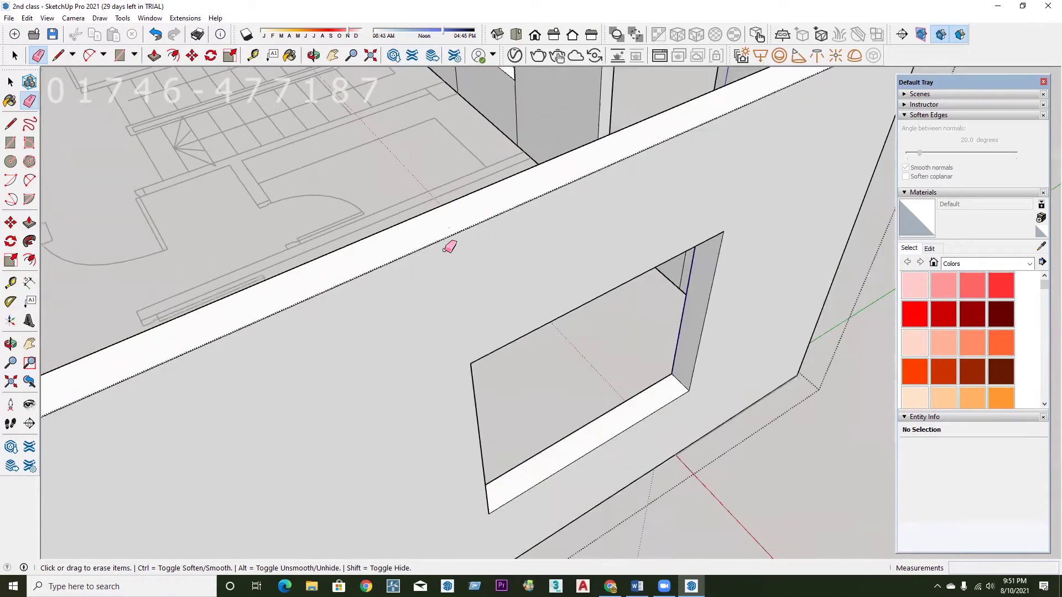
scroll(467, 323, "down", 1)
Select the wall face to confirm it is now one continuous surface.
mouse_move(470, 320)
middle_mouse_down()
mouse_move(490, 296)
mouse_move(465, 317)
middle_mouse_up()
key("l")
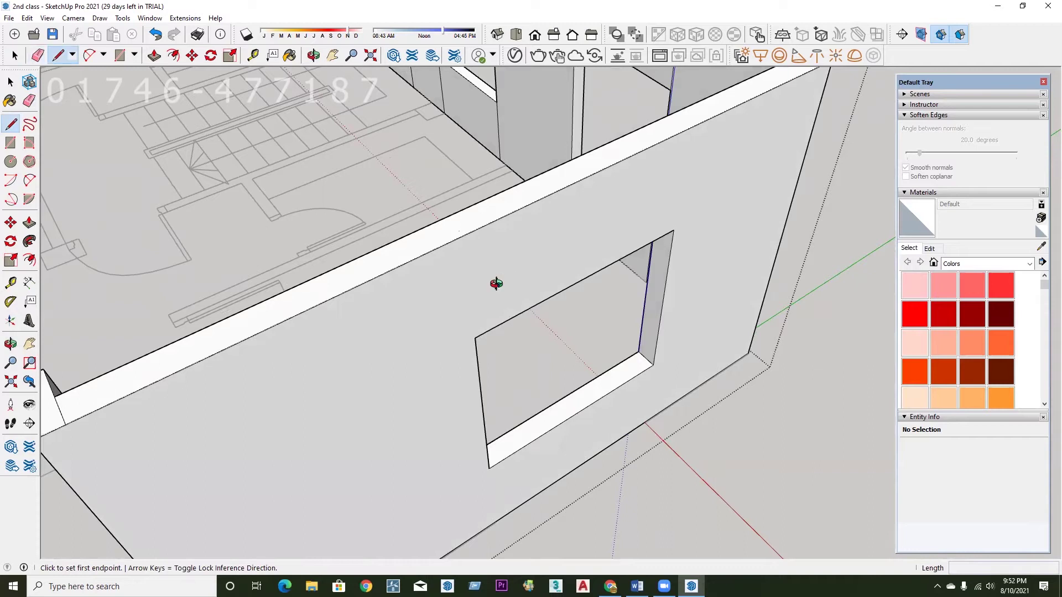
middle_click_drag(496, 283, 628, 312)
scroll(530, 322, "down", 2)
scroll(555, 303, "down", 1)
scroll(564, 271, "up", 2)
key("space")
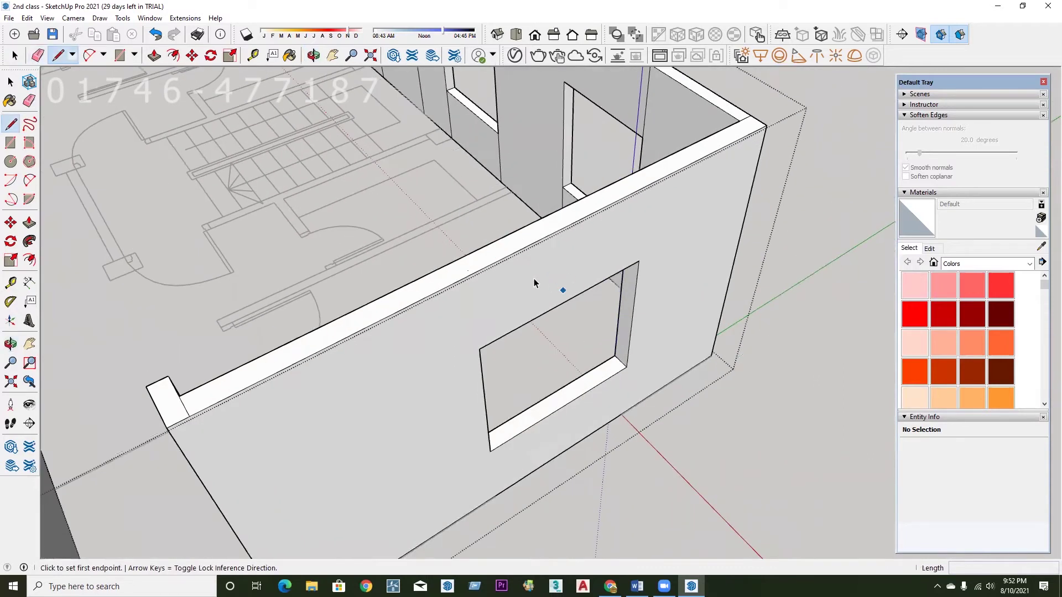
left_click(533, 277)
key("Escape")
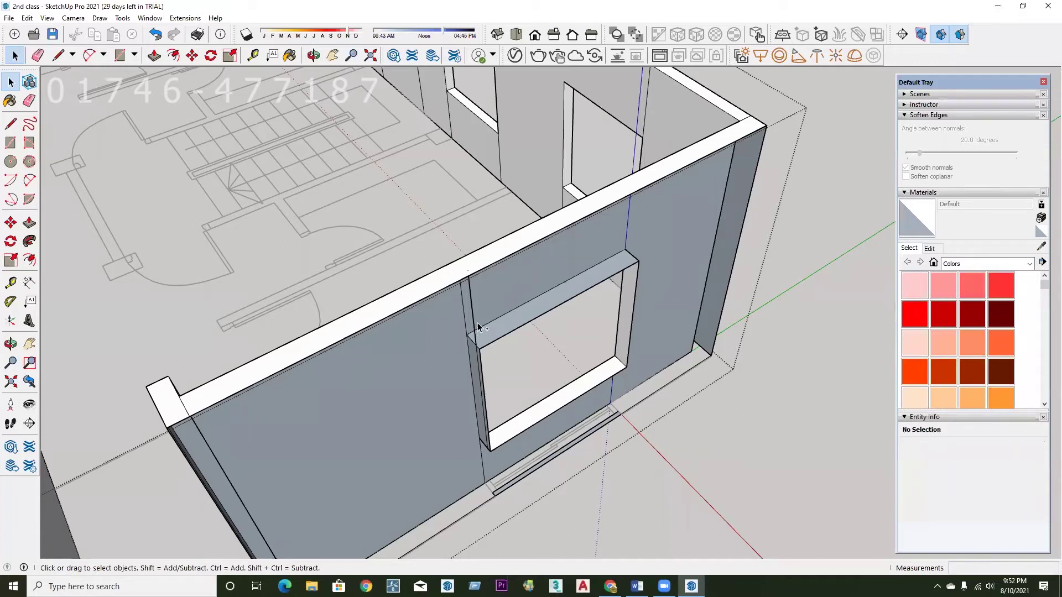
Select the window's left edge to check its 2'6" length.
scroll(484, 329, "up", 1)
scroll(487, 339, "up", 1)
scroll(482, 301, "up", 1)
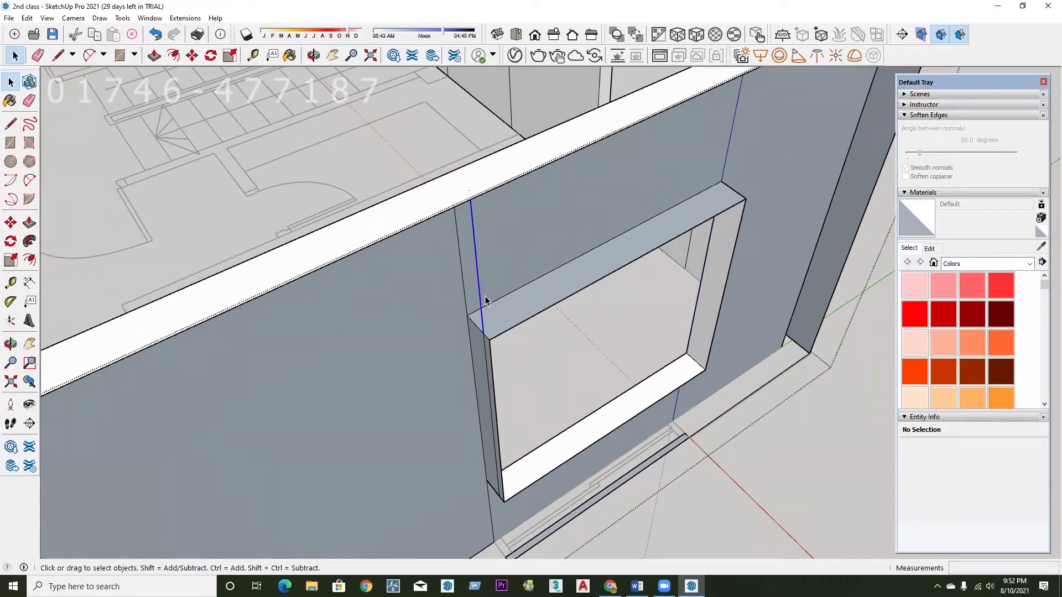
scroll(486, 304, "down", 2)
left_click(489, 403)
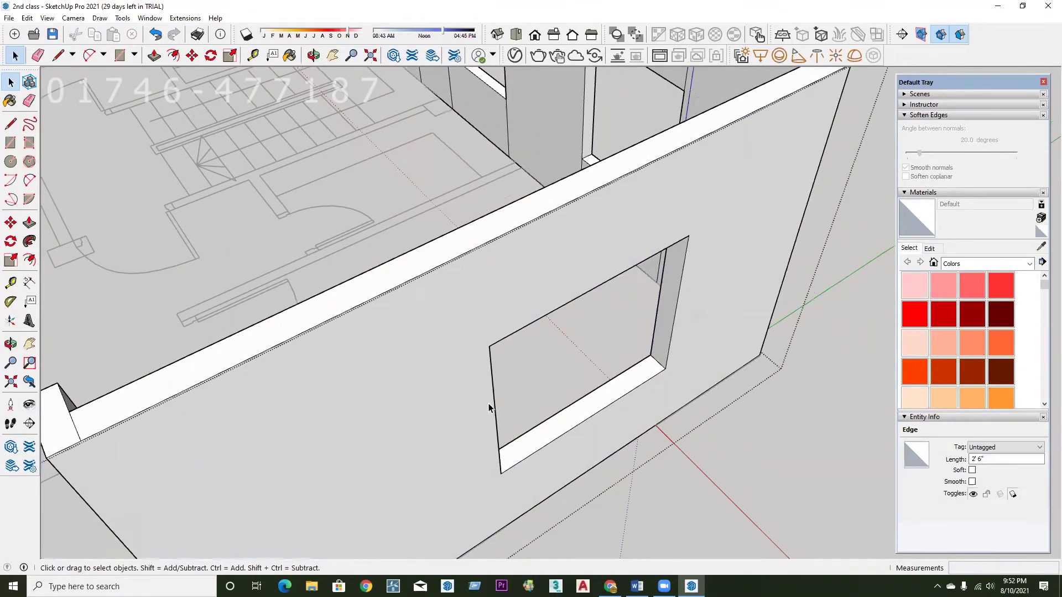
scroll(509, 370, "down", 2)
middle_click_drag(509, 370, 477, 398)
scroll(518, 359, "down", 2)
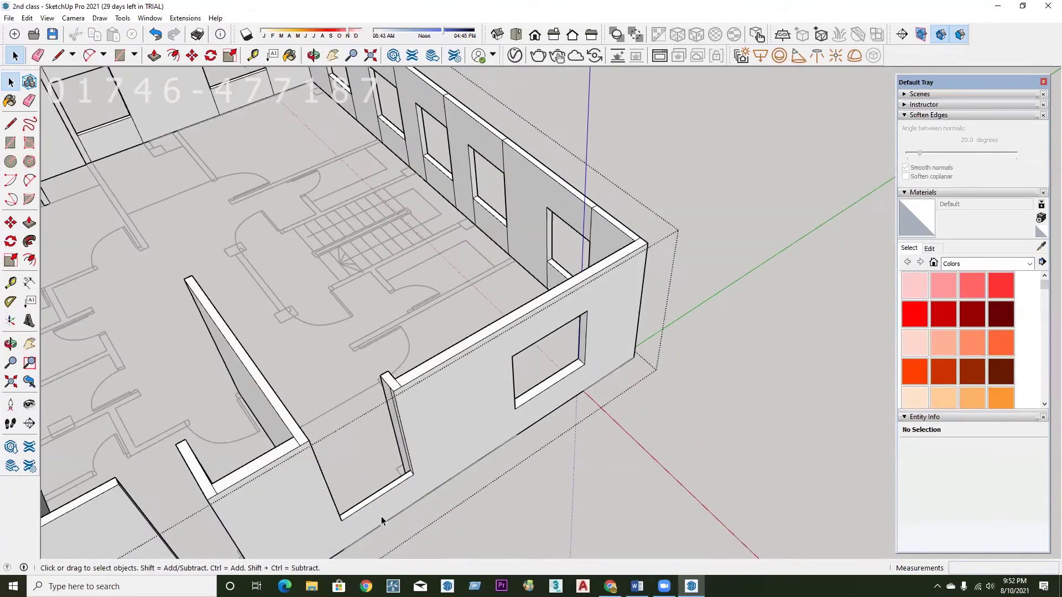
scroll(533, 217, "up", 2)
key("r")
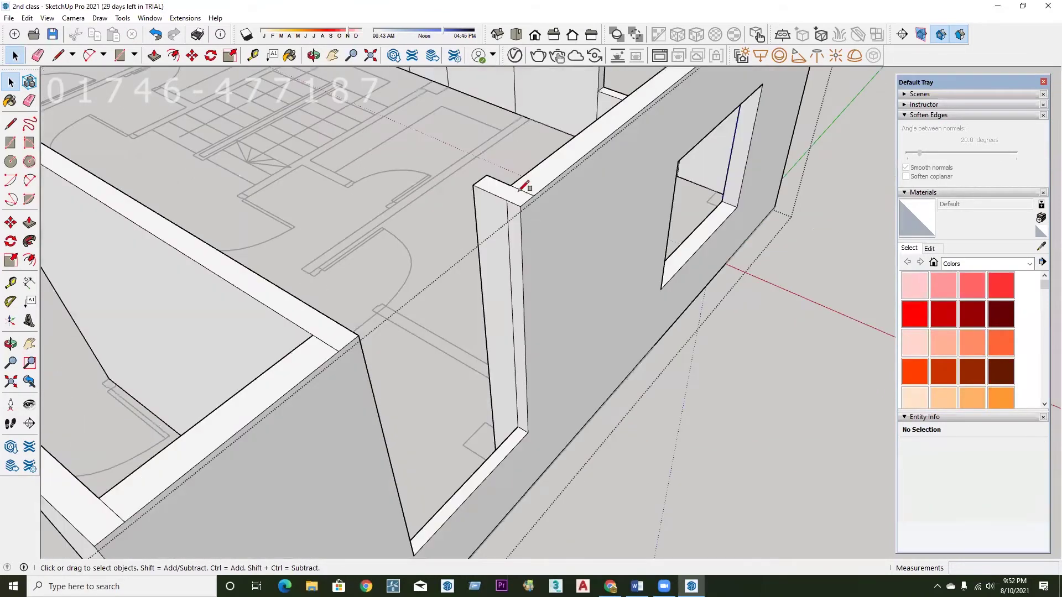
scroll(520, 182, "up", 2)
key("e")
scroll(512, 224, "up", 1)
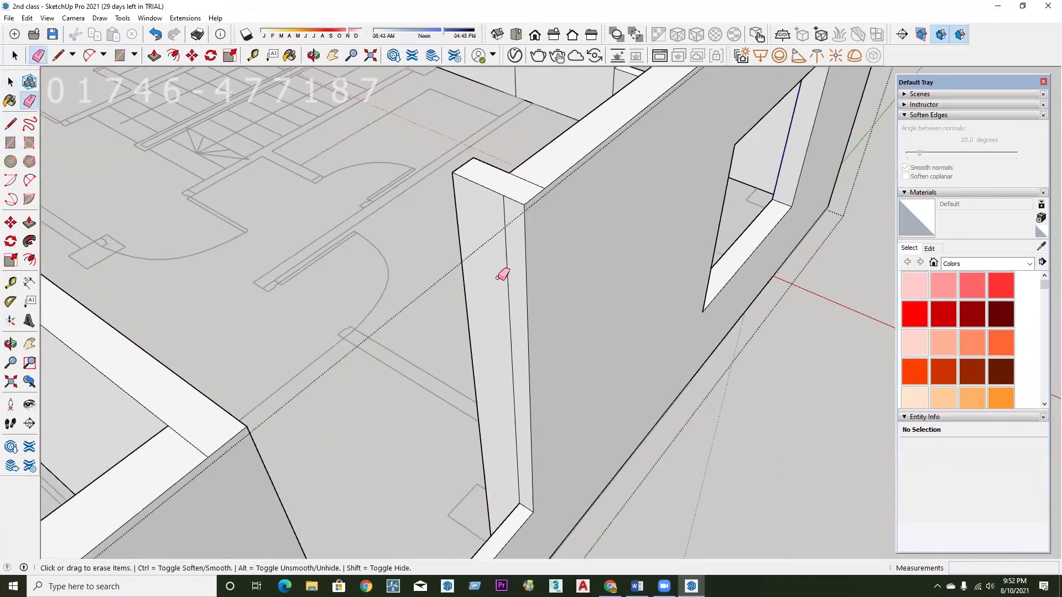
scroll(502, 275, "down", 1)
scroll(520, 213, "down", 1)
scroll(519, 297, "down", 1)
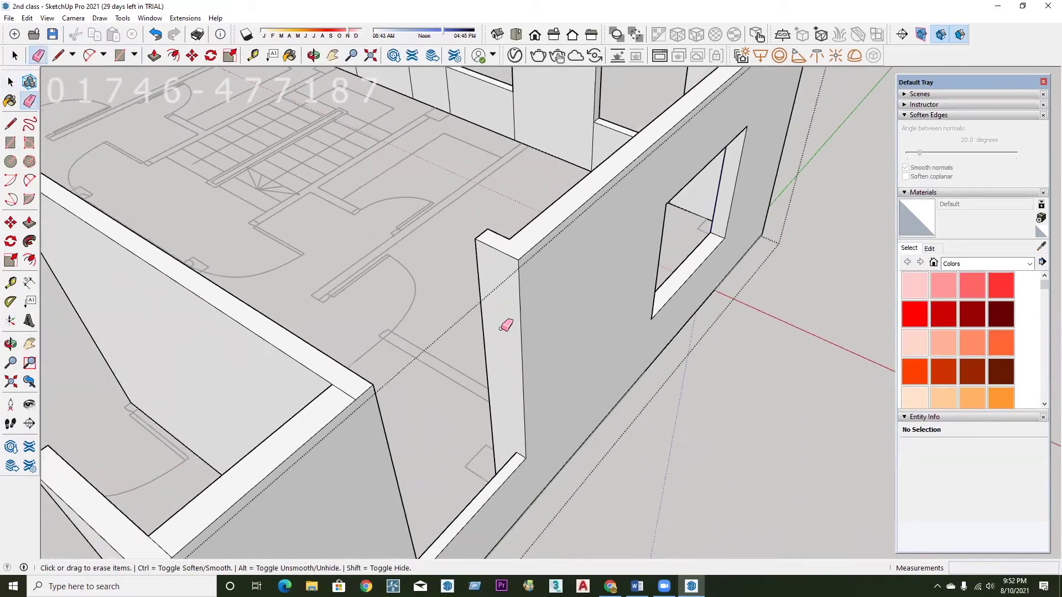
middle_click_drag(519, 286, 520, 273)
middle_click_drag(387, 413, 410, 305)
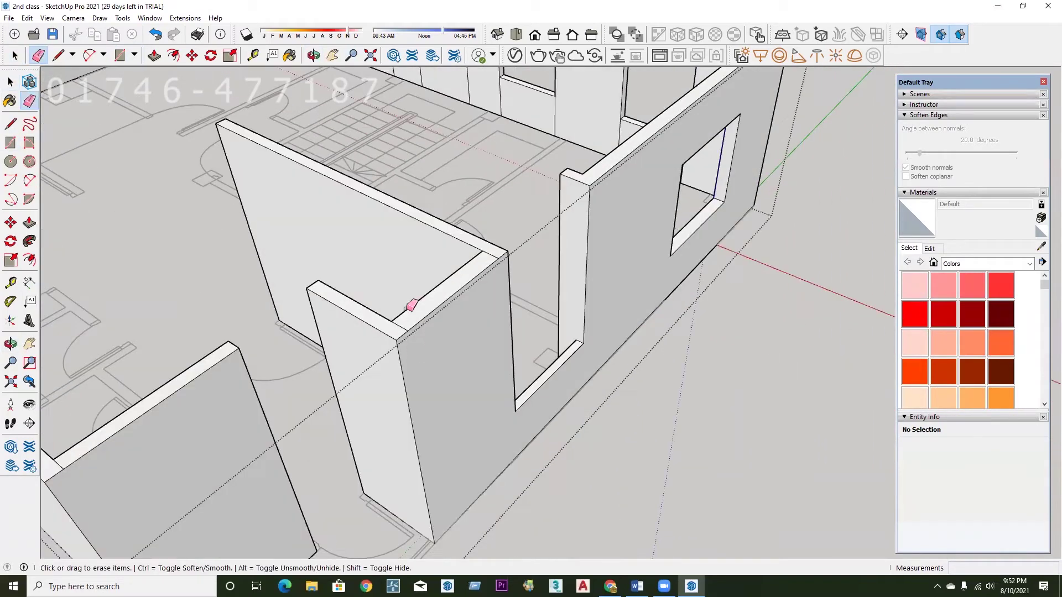
scroll(456, 336, "down", 1)
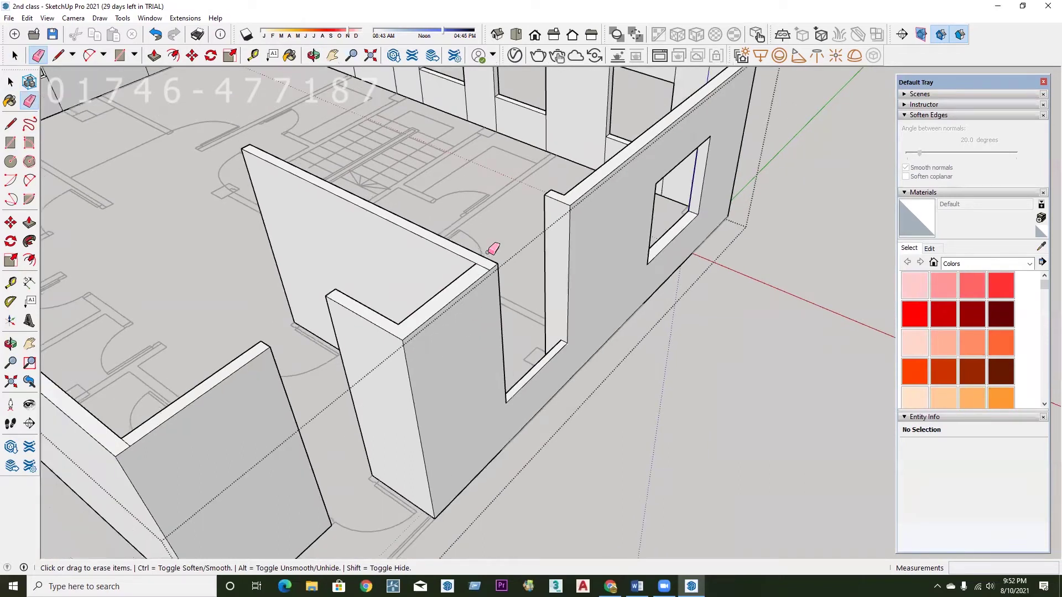
scroll(491, 250, "up", 1)
scroll(446, 338, "up", 1)
key("space")
scroll(455, 359, "down", 3)
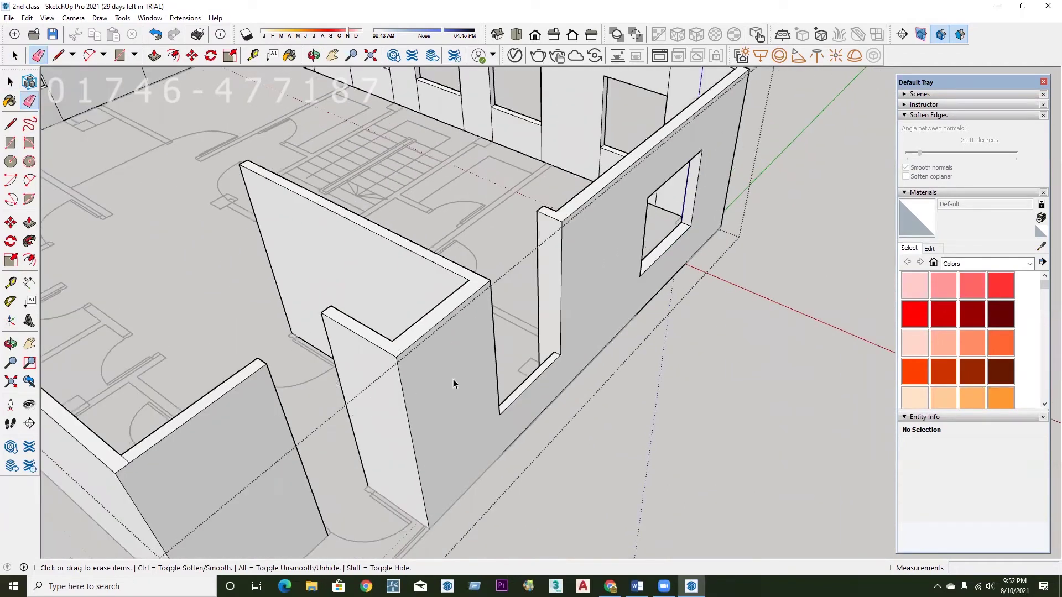
scroll(451, 373, "down", 2)
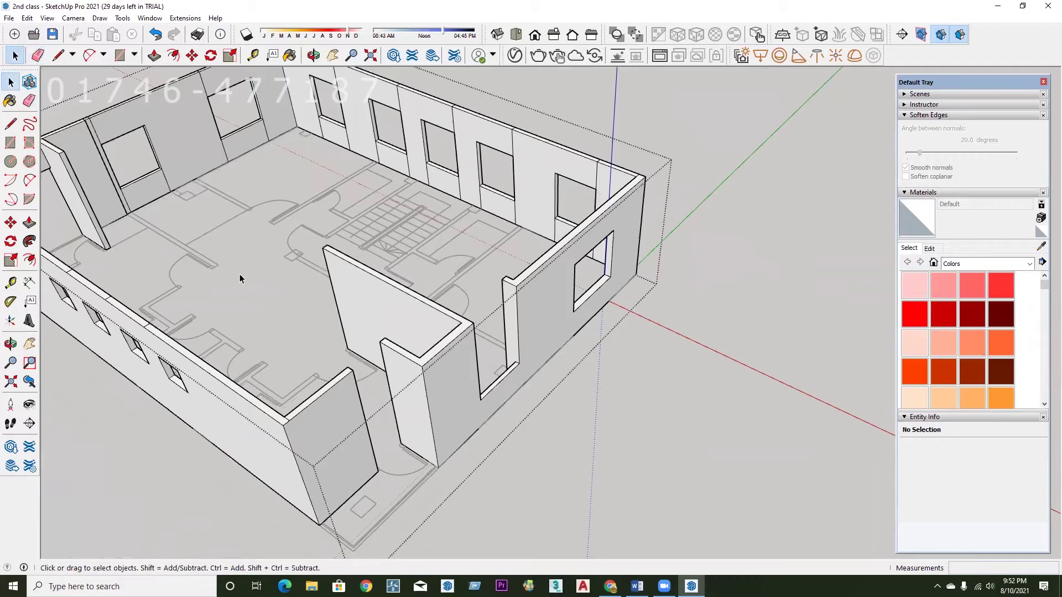
scroll(243, 282, "down", 3)
scroll(512, 299, "up", 2)
scroll(522, 303, "up", 2)
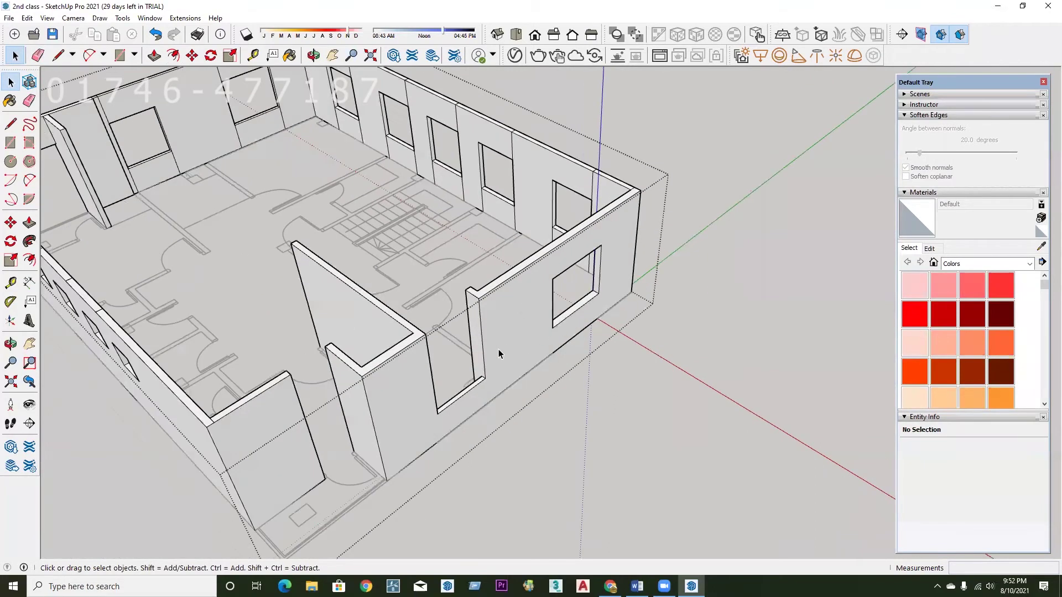
middle_click_drag(367, 358, 322, 393)
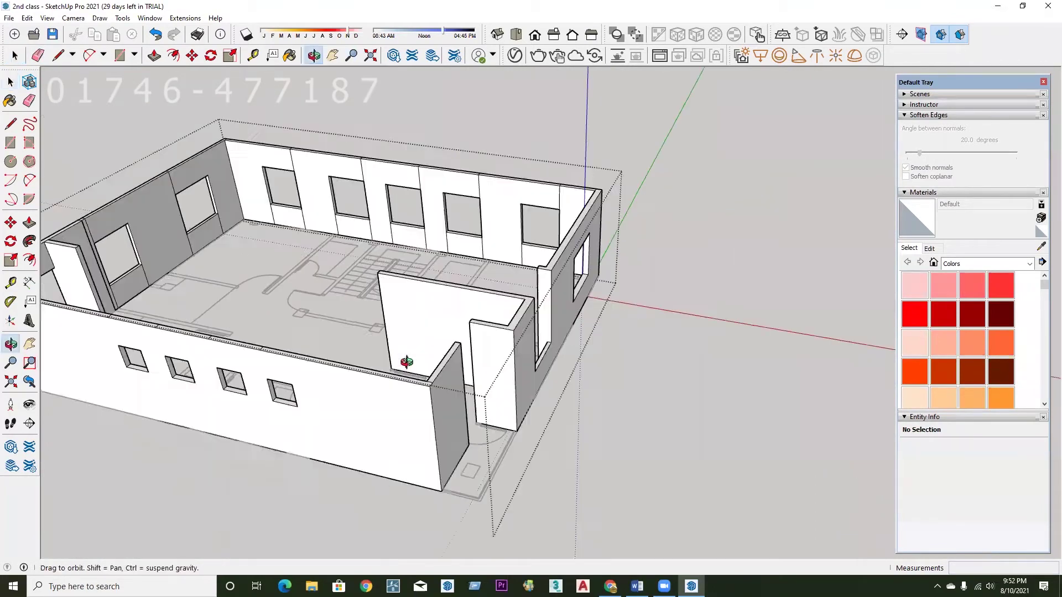
scroll(329, 364, "down", 3)
scroll(500, 323, "up", 4)
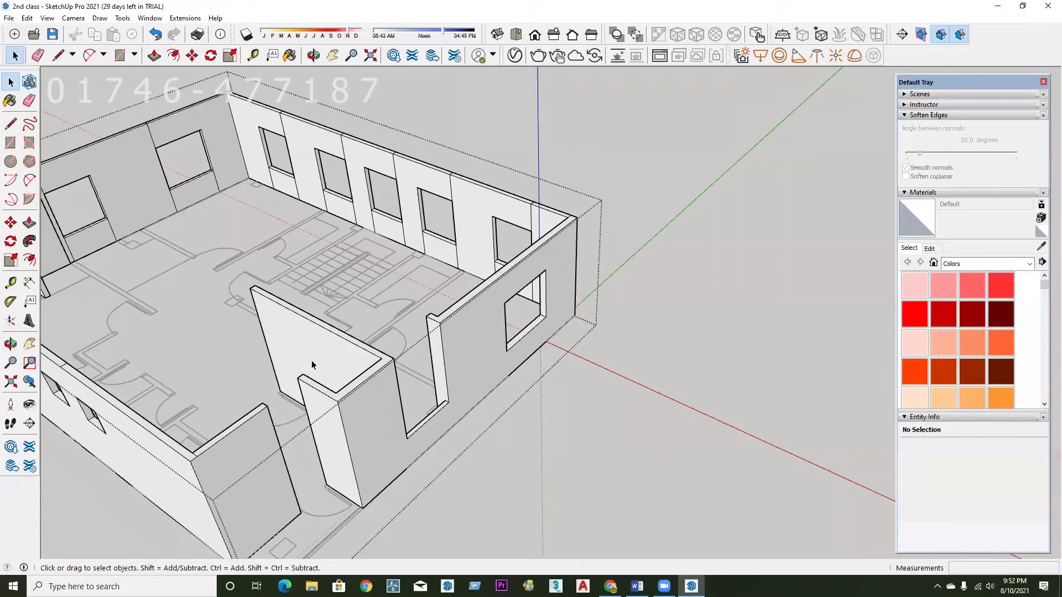
Exit the group and draw a 20' 3 15/16" by 1' 10 1/16" rectangle beside the building.
scroll(311, 360, "down", 2)
scroll(492, 429, "down", 1)
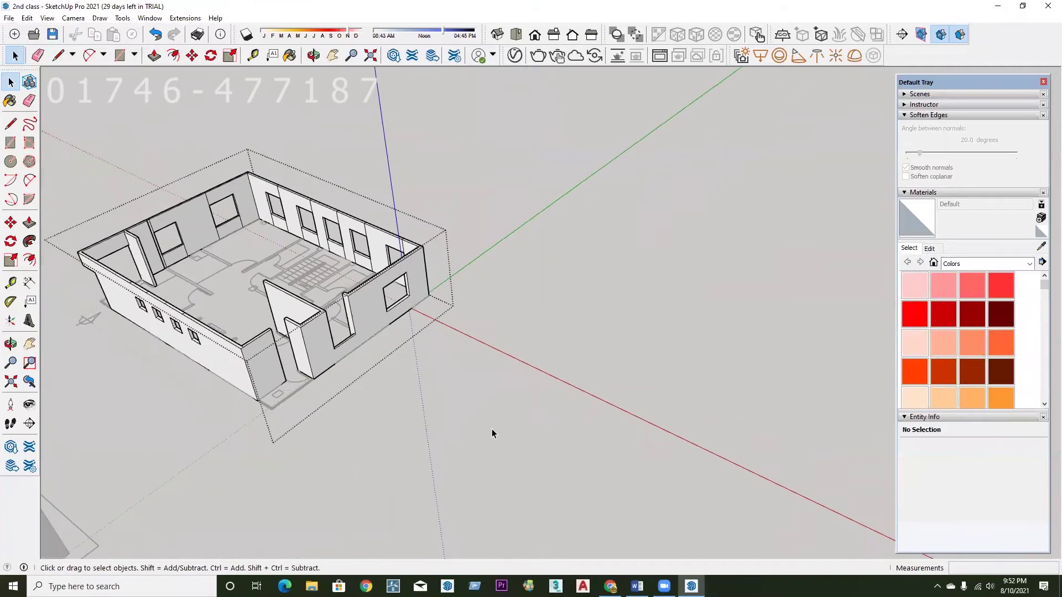
left_click(426, 366)
left_click(118, 55)
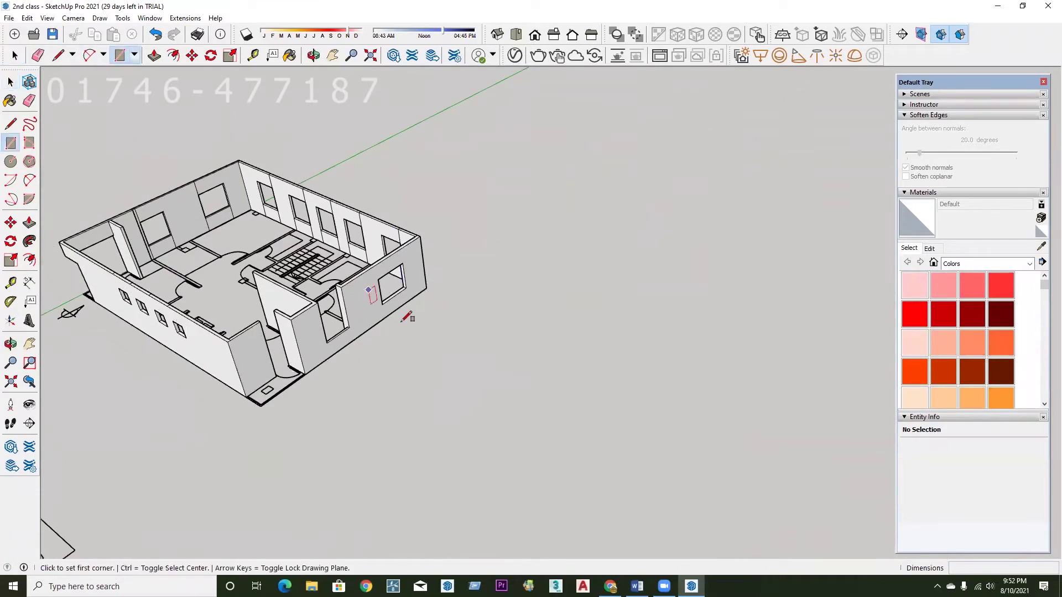
left_click(527, 334)
left_click(656, 390)
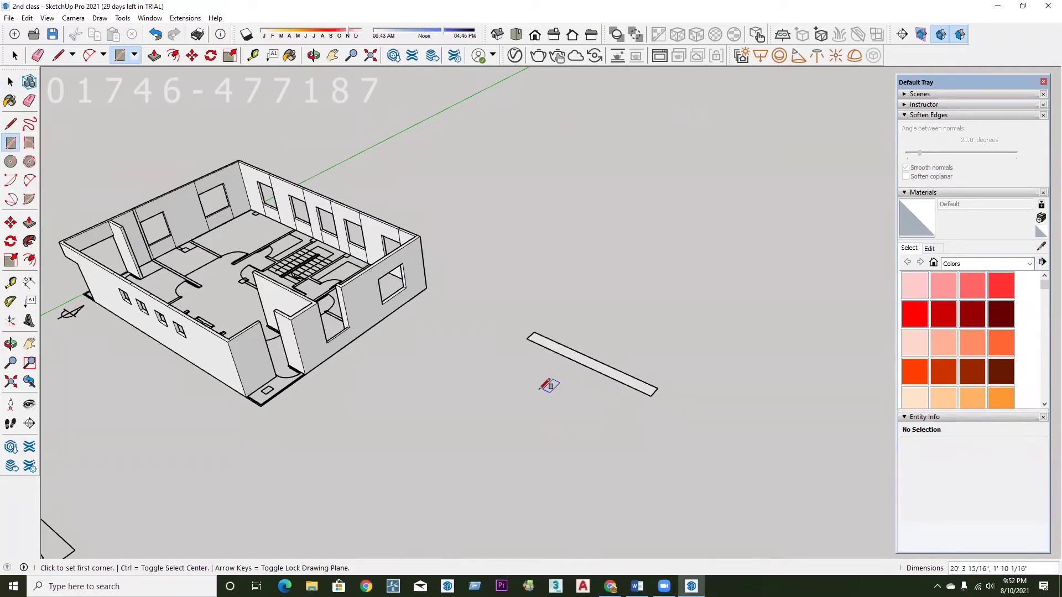
Start a second long thin rectangle on the ground next to the first.
scroll(415, 375, "up", 1)
scroll(309, 354, "down", 2)
scroll(525, 361, "up", 1)
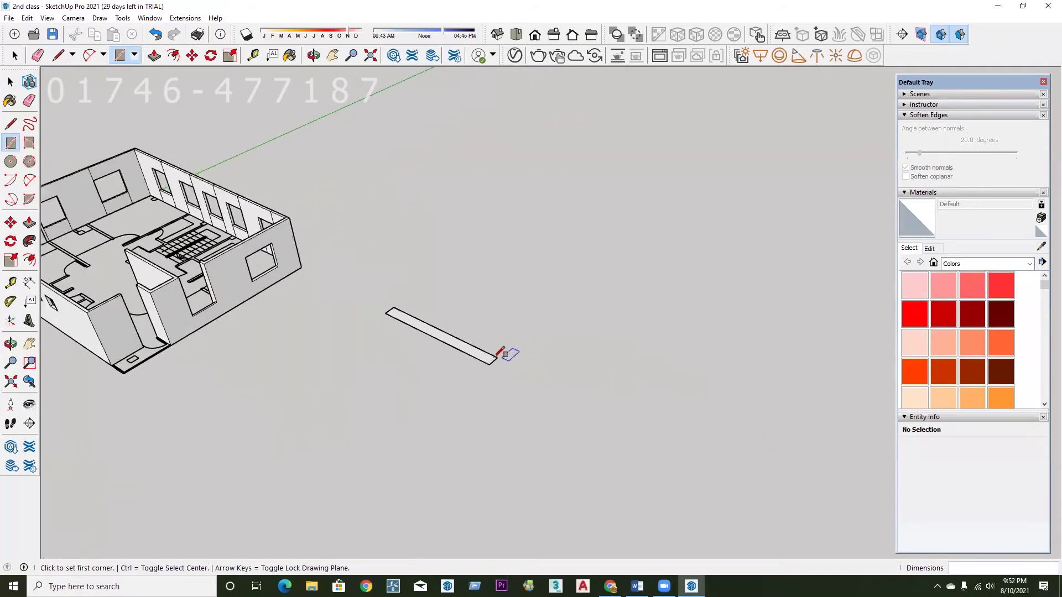
left_click(515, 369)
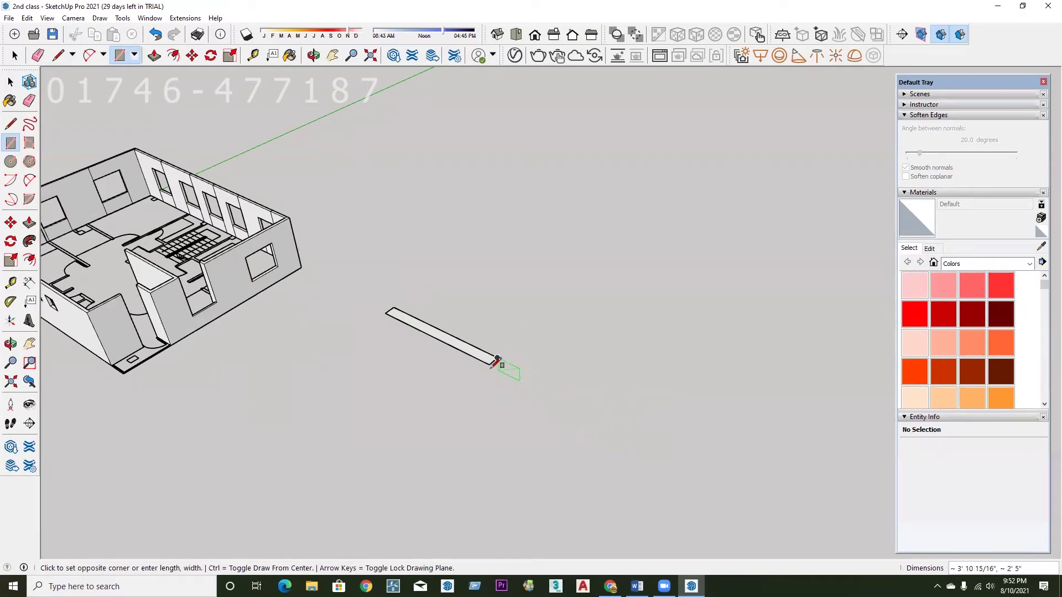
Finish the second rectangle and Push/Pull both rectangles up into equally tall panels.
left_click(606, 416)
key("space")
middle_click_drag(523, 420, 569, 370)
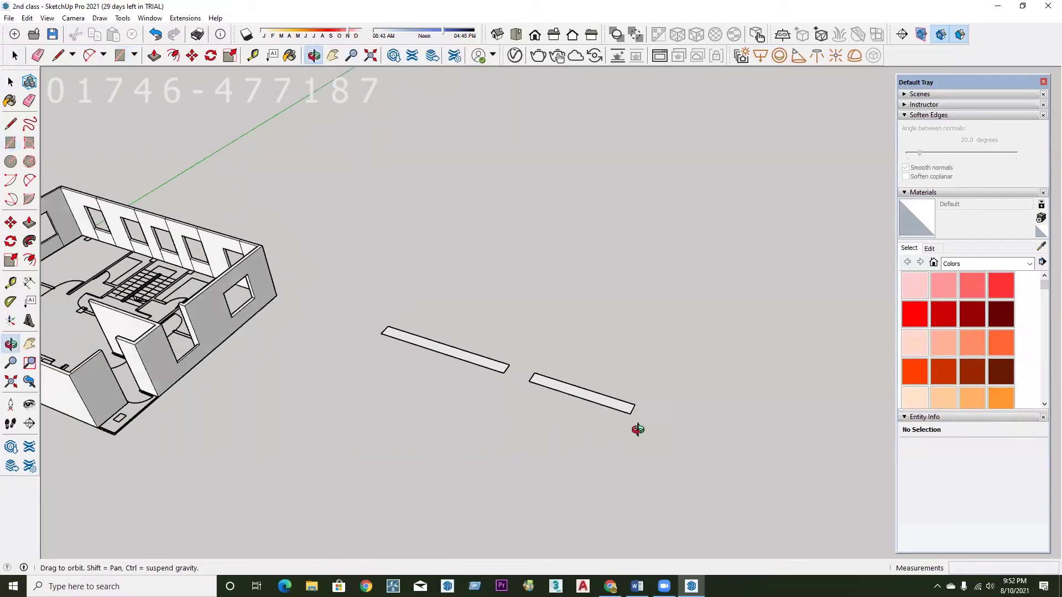
key("p")
mouse_move(503, 380)
middle_mouse_down()
mouse_move(540, 426)
mouse_move(512, 361)
mouse_move(463, 360)
mouse_move(432, 380)
mouse_move(635, 415)
mouse_move(462, 360)
middle_mouse_up()
left_click(433, 365)
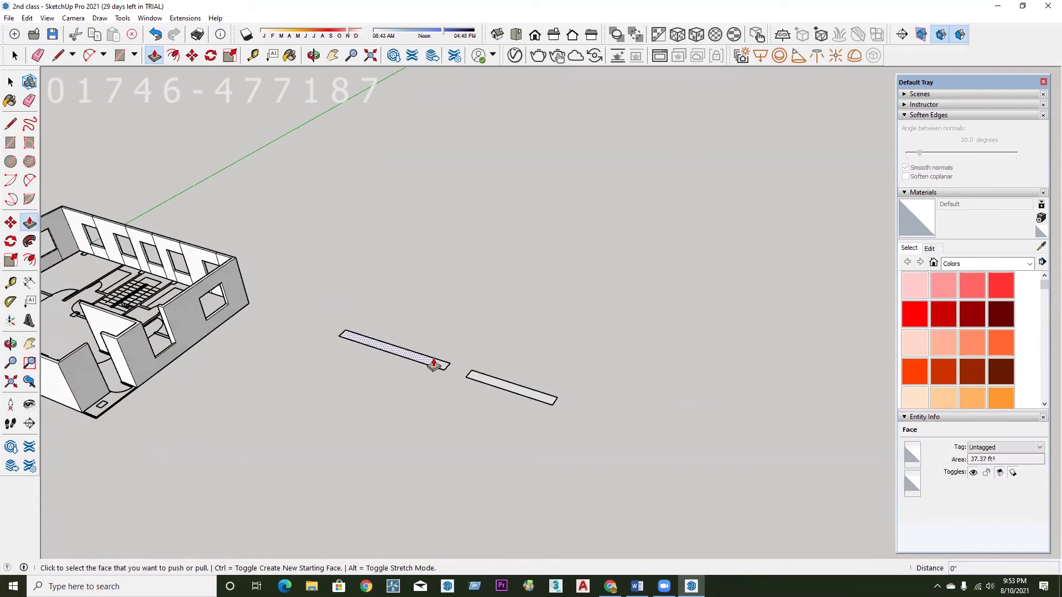
left_click(429, 167)
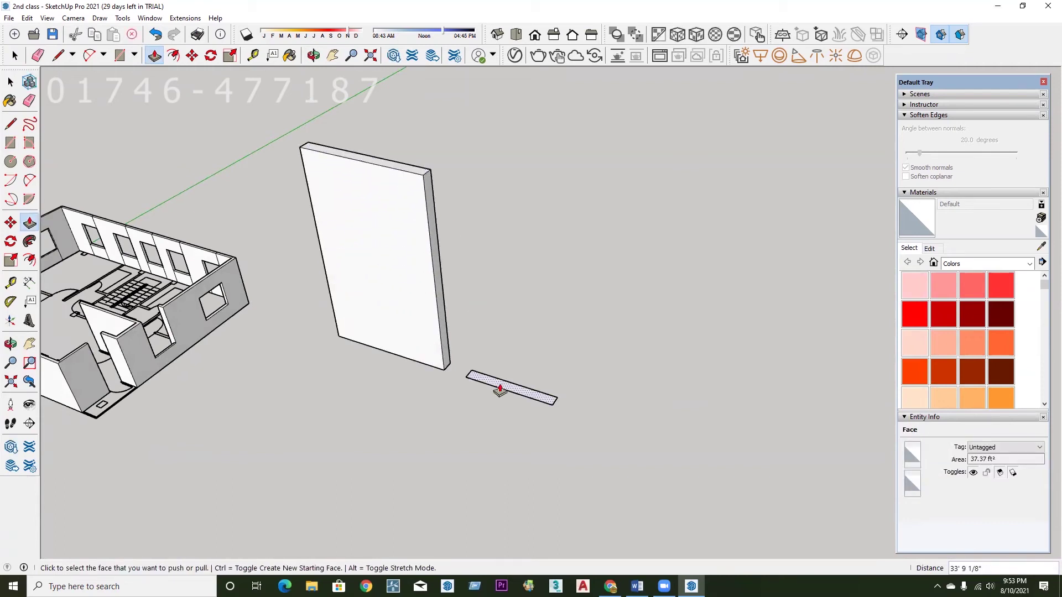
left_click(486, 385)
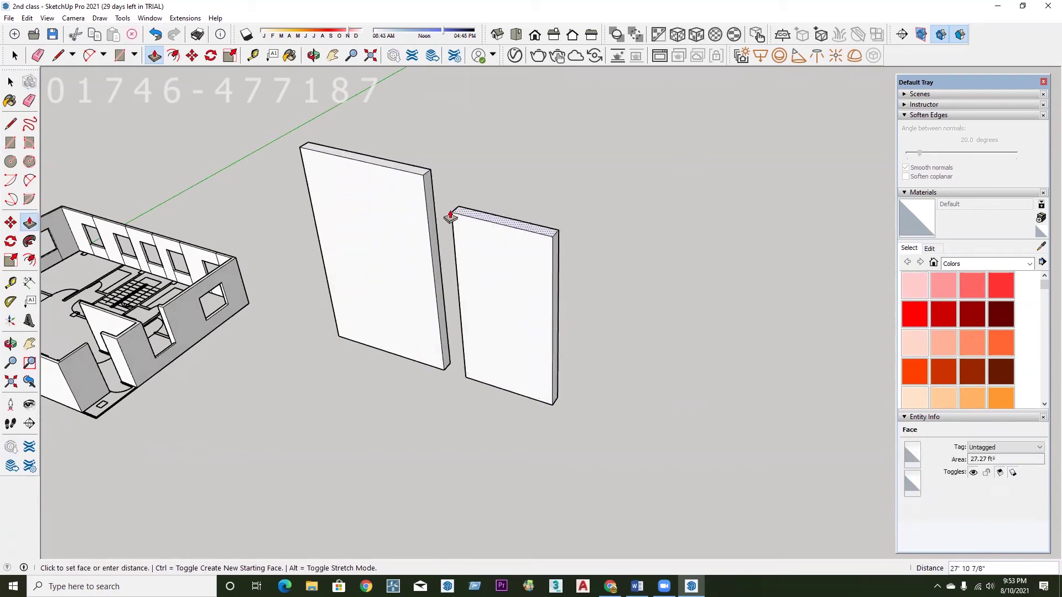
left_click(429, 178)
Extend the left panel toward the right one, erase the seam, then undo it.
mouse_move(533, 287)
middle_mouse_down()
mouse_move(666, 261)
mouse_move(538, 354)
mouse_move(659, 225)
middle_mouse_up()
scroll(659, 225, "up", 3)
mouse_move(433, 441)
middle_mouse_down()
mouse_move(452, 332)
mouse_move(444, 298)
middle_mouse_up()
left_click(443, 308)
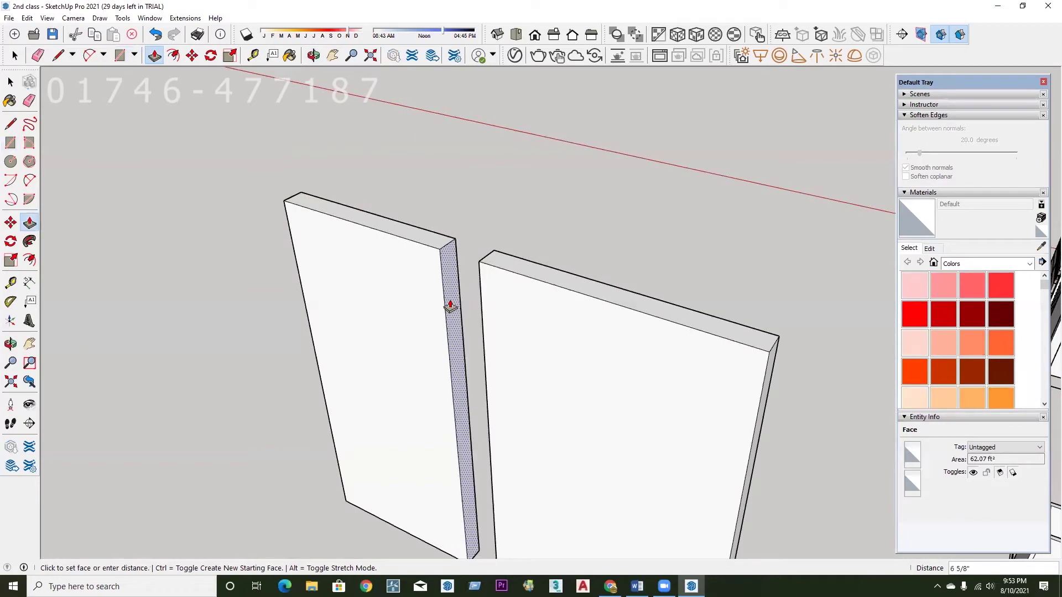
left_click(479, 344)
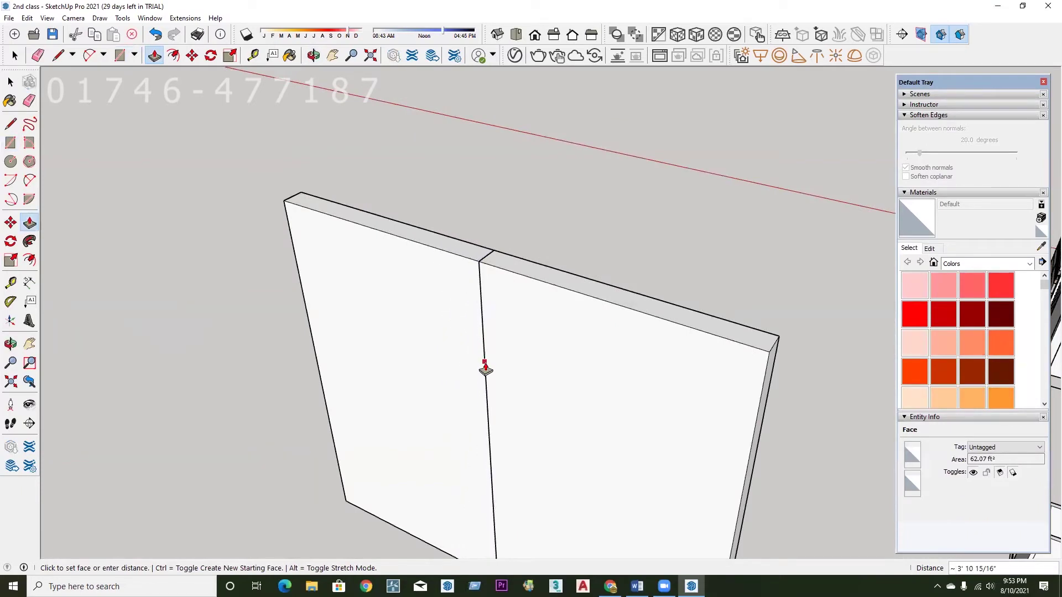
left_click(484, 371)
middle_click_drag(484, 371, 498, 357)
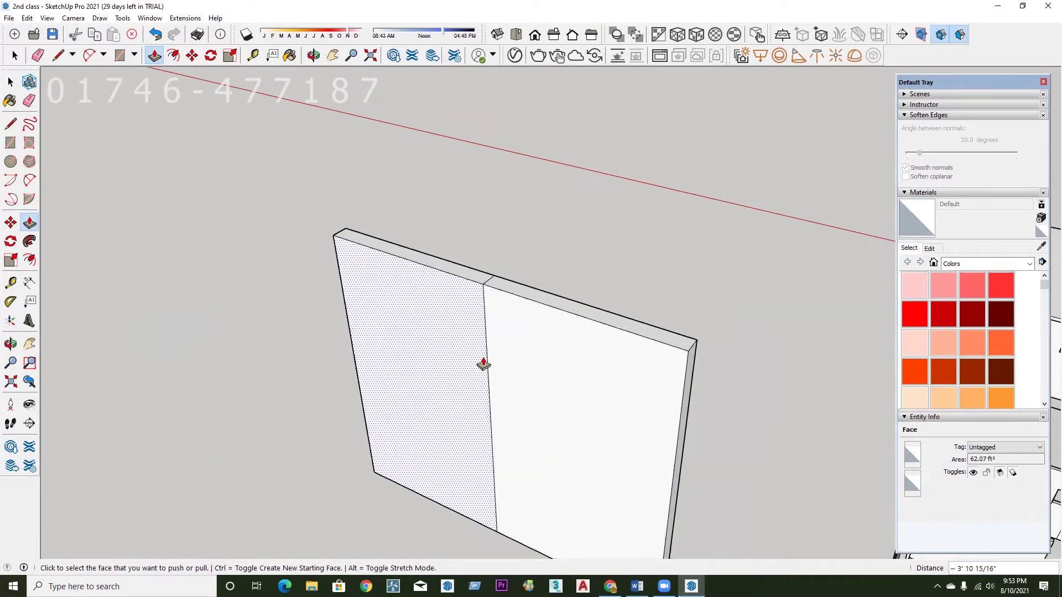
key("e")
left_click(489, 356)
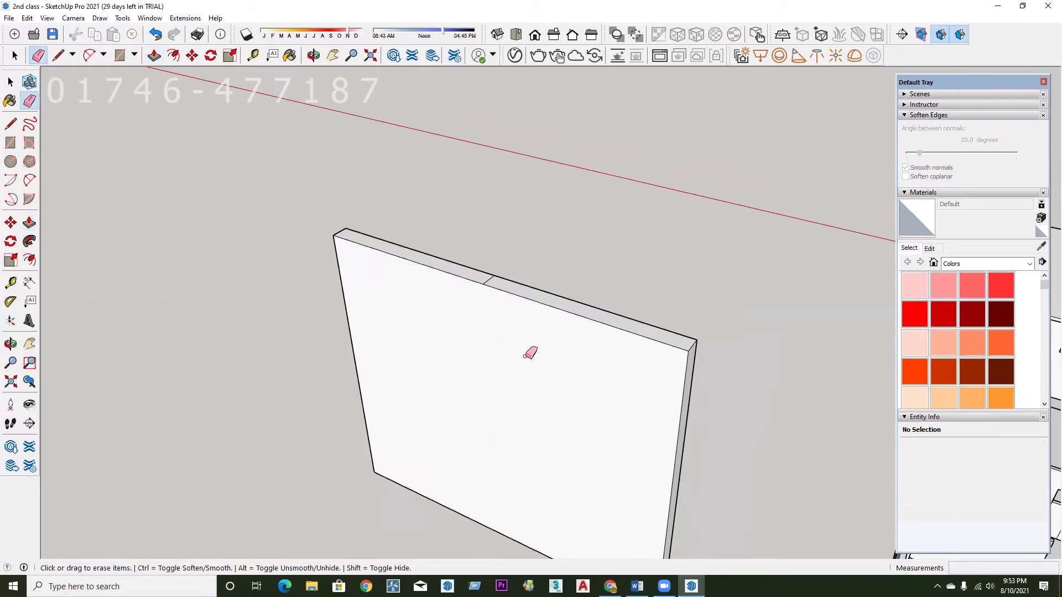
key("ctrl+z")
key("ctrl+z")
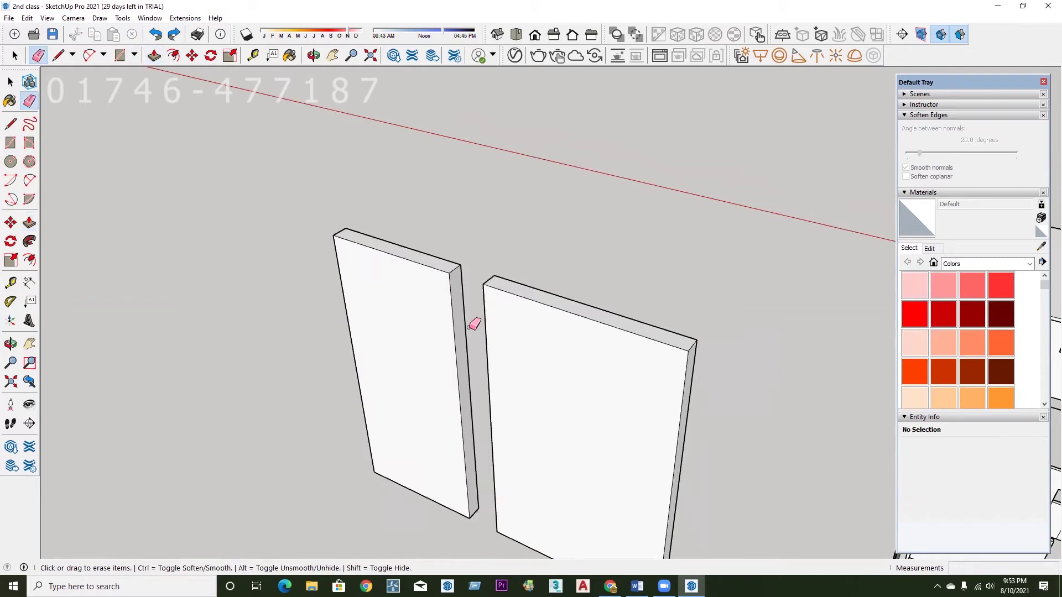
scroll(474, 323, "up", 3)
Push the left panel's side face across toward the right panel to close the gap.
key("p")
left_click(457, 321)
scroll(492, 277, "up", 3)
scroll(491, 233, "up", 3)
scroll(497, 257, "down", 3)
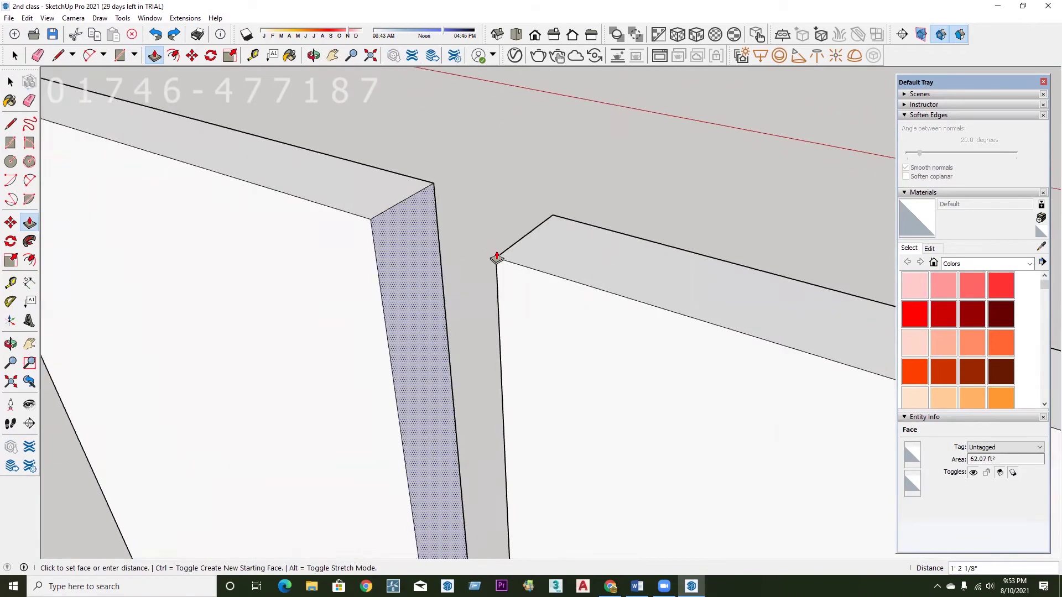
left_click(495, 296)
mouse_move(495, 296)
middle_mouse_down()
mouse_move(550, 294)
mouse_move(507, 275)
middle_mouse_up()
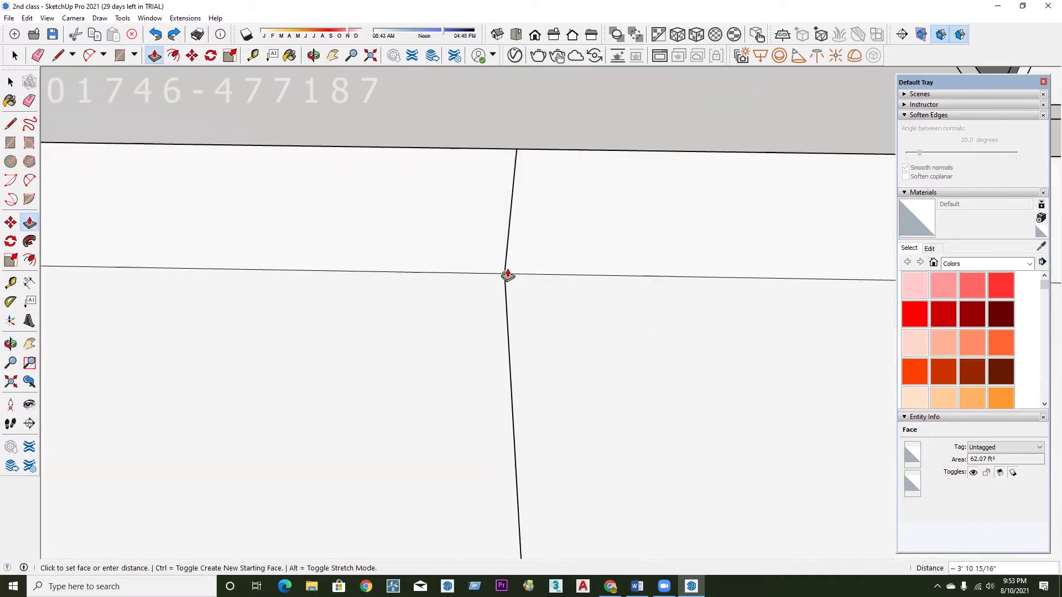
scroll(503, 276, "down", 3)
Begin a line at the wall's corner, then cancel it.
left_click(500, 273)
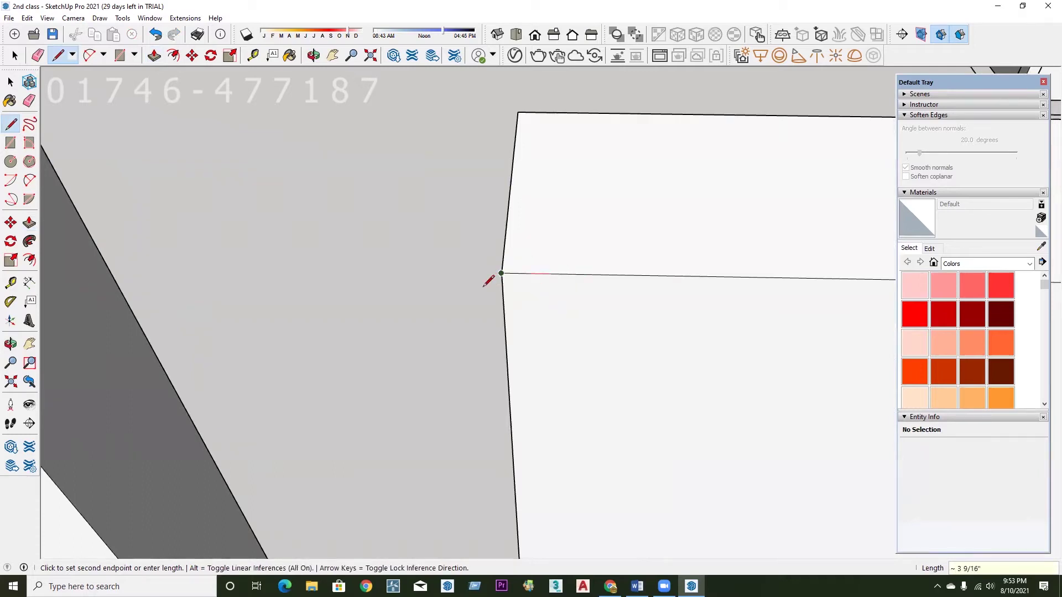
scroll(483, 286, "down", 6)
scroll(511, 259, "up", 4)
scroll(504, 278, "up", 3)
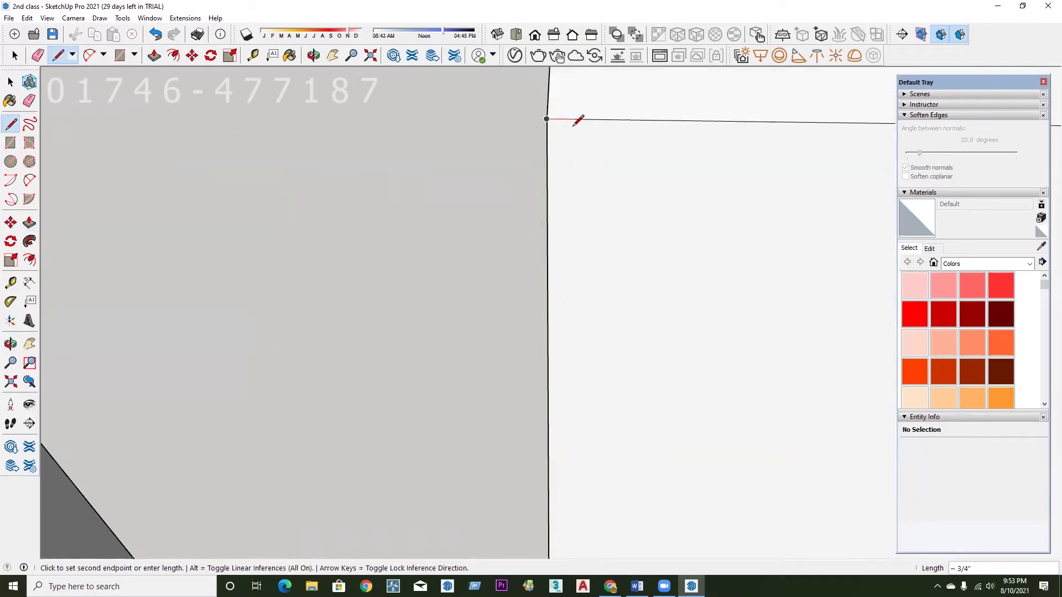
key("Escape")
scroll(583, 294, "down", 2)
scroll(583, 315, "down", 1)
scroll(572, 309, "down", 2)
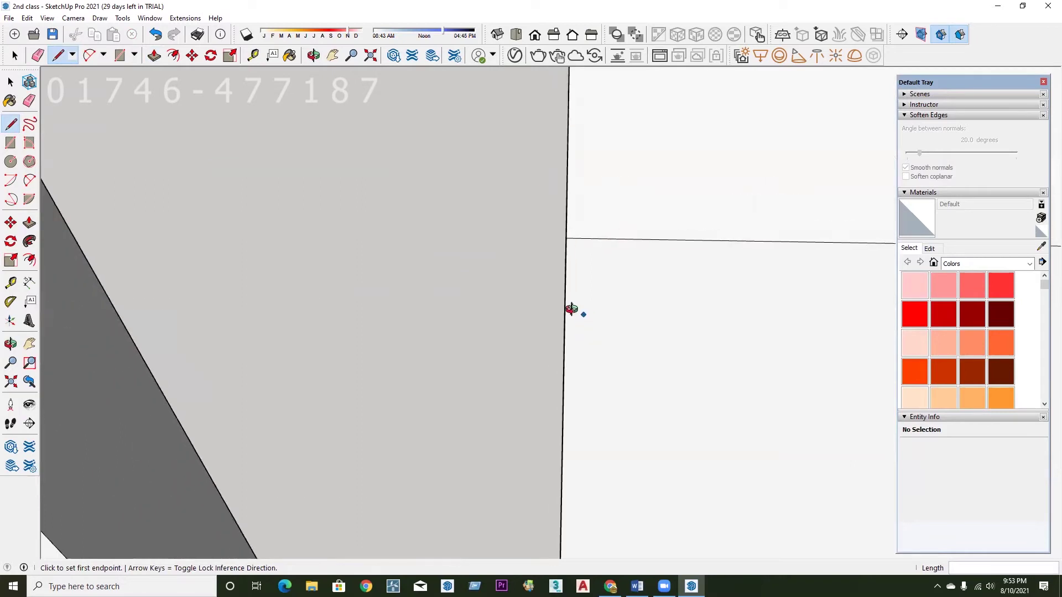
Inspect the wall's top corner, start another line at its vertex, and cancel it.
middle_click_drag(572, 309, 460, 233)
scroll(533, 244, "up", 2)
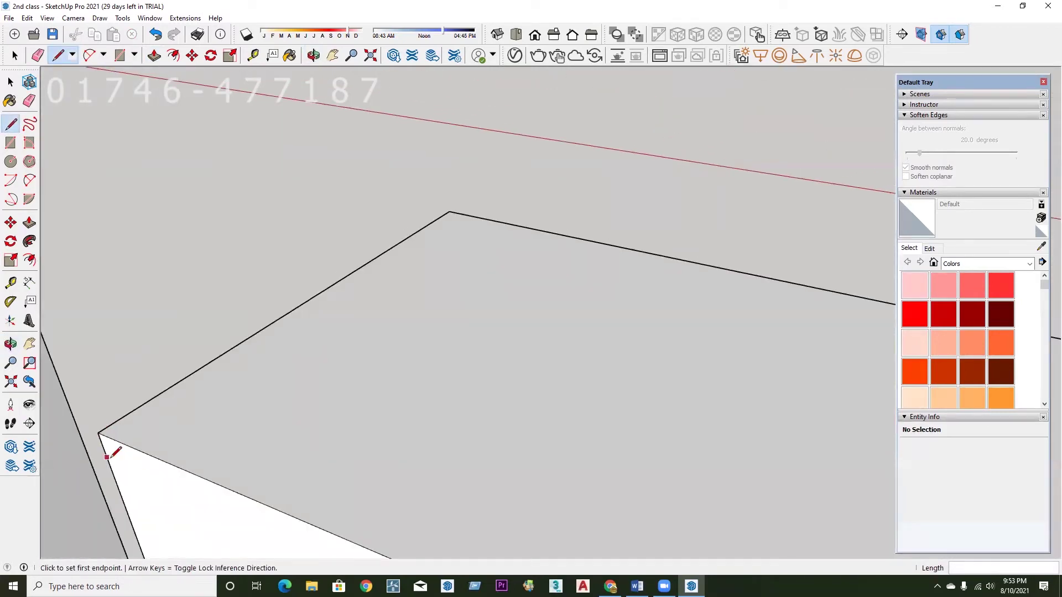
middle_click_drag(100, 433, 260, 436)
scroll(436, 265, "down", 1)
scroll(311, 410, "up", 1)
left_click(284, 397)
scroll(282, 397, "up", 3)
scroll(281, 397, "down", 3)
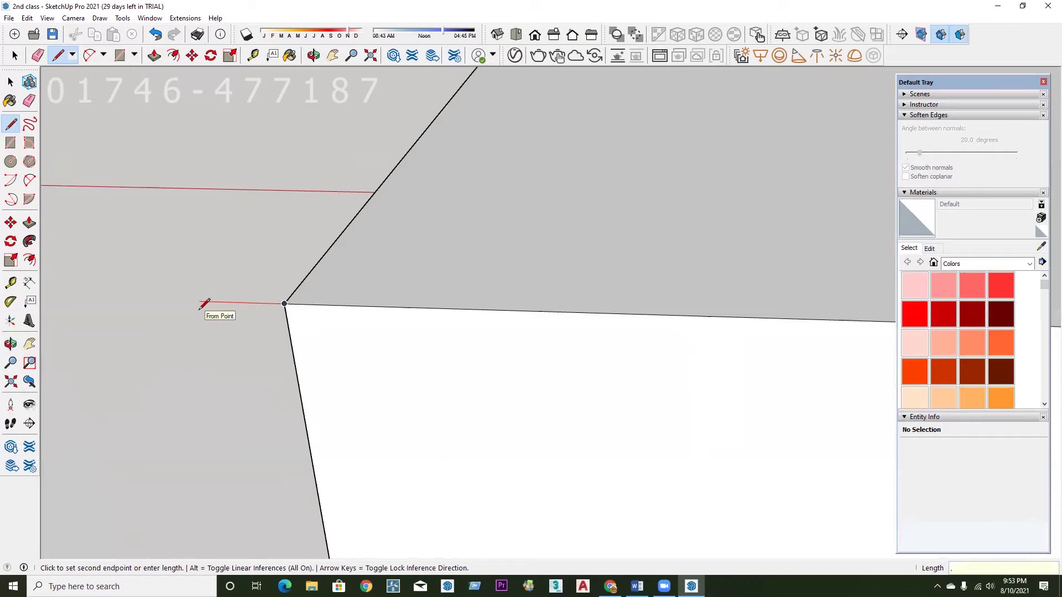
key("Escape")
scroll(408, 265, "down", 1)
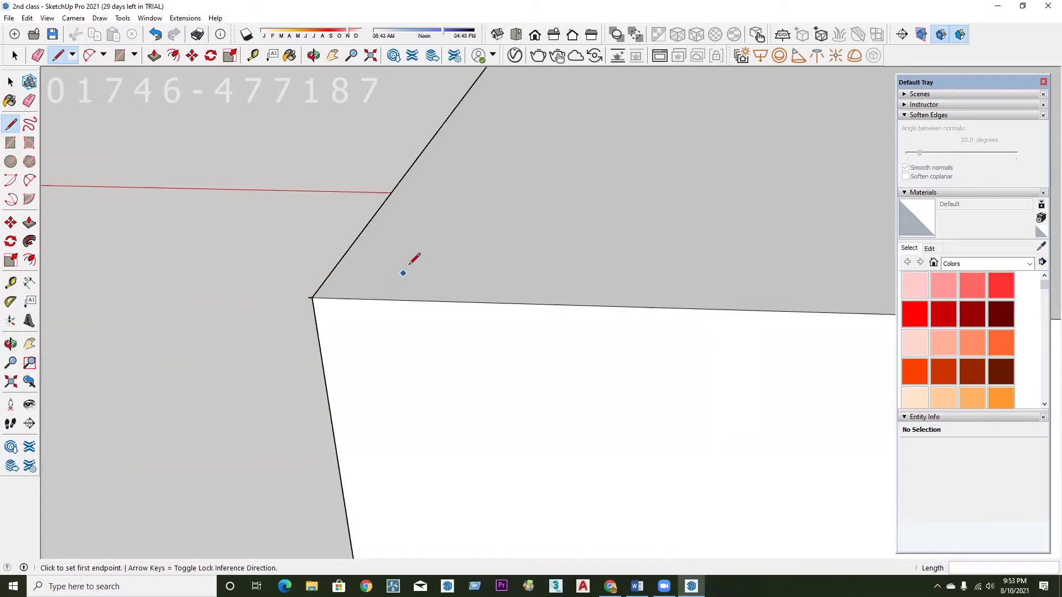
scroll(423, 321, "down", 2)
scroll(426, 312, "down", 1)
Extend the left panel's side face so both panels meet edge to edge.
key("p")
scroll(460, 315, "down", 2)
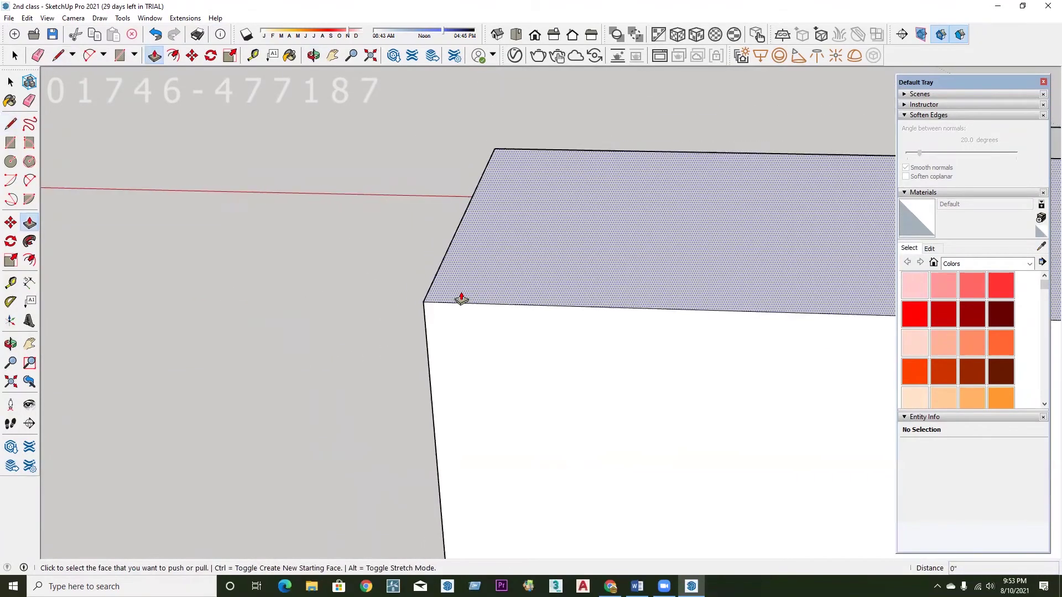
scroll(463, 302, "down", 2)
left_click(109, 360)
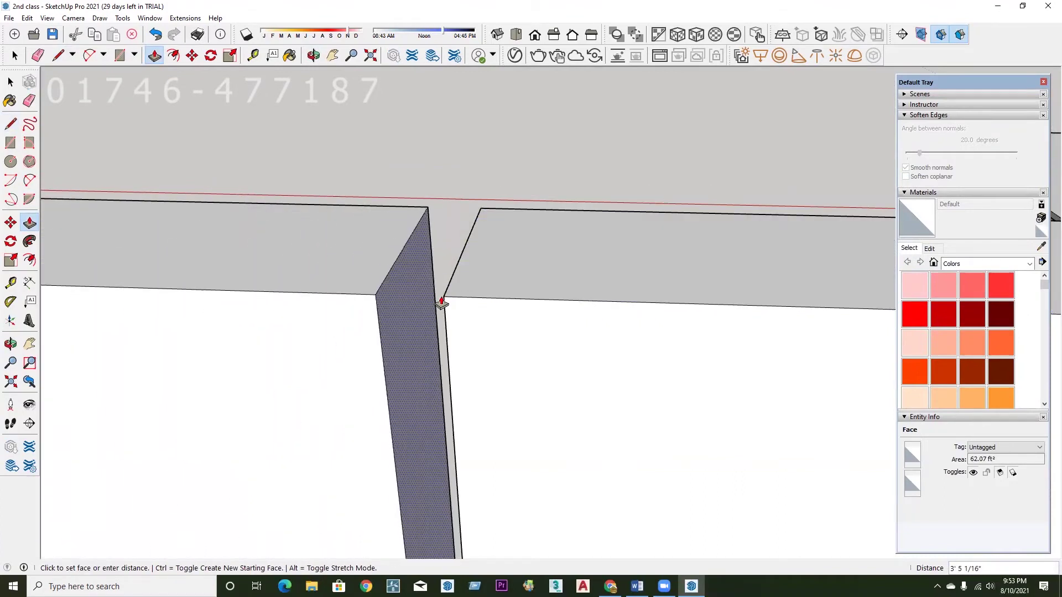
left_click(442, 303)
scroll(467, 315, "down", 1)
scroll(408, 178, "down", 2)
scroll(398, 206, "down", 2)
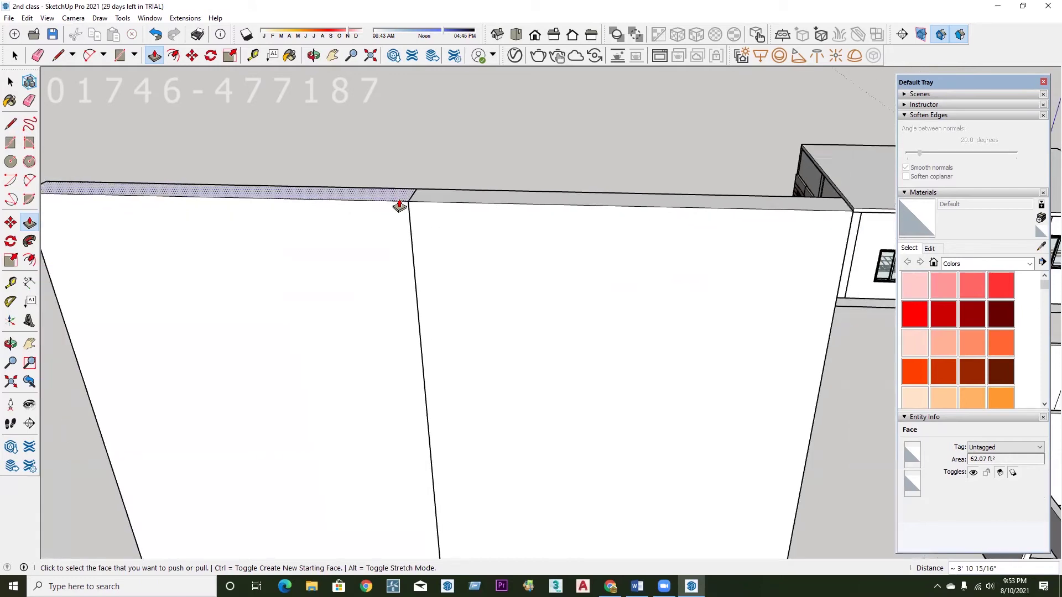
scroll(415, 286, "down", 2)
scroll(414, 286, "down", 2)
mouse_move(407, 216)
middle_mouse_down()
mouse_move(379, 301)
mouse_move(434, 355)
mouse_move(304, 344)
middle_mouse_up()
scroll(304, 345, "up", 2)
scroll(450, 213, "up", 1)
middle_click_drag(388, 284, 430, 316)
key("e")
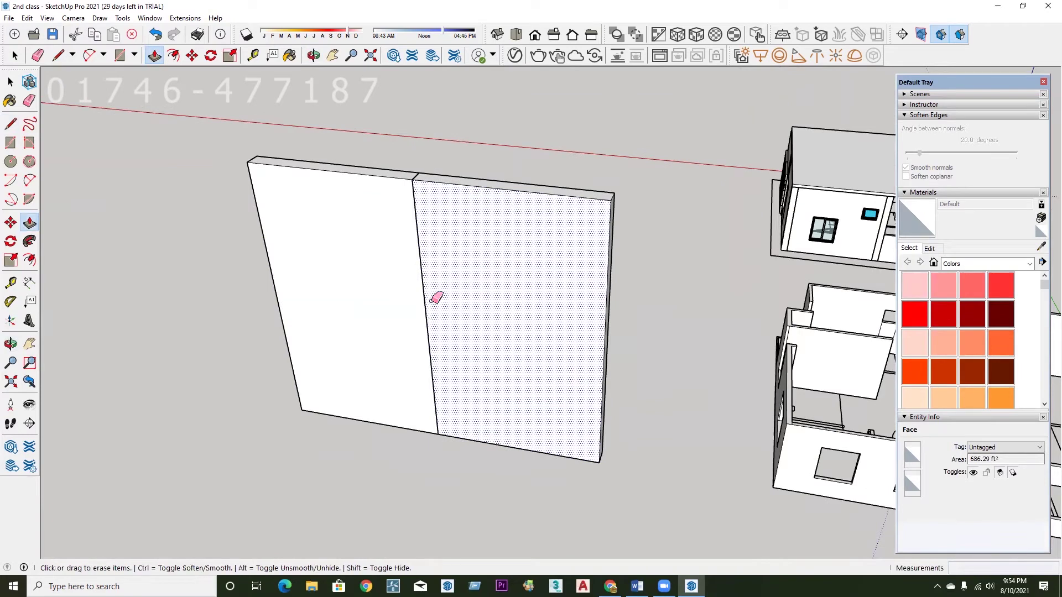
left_click_drag(449, 275, 319, 453)
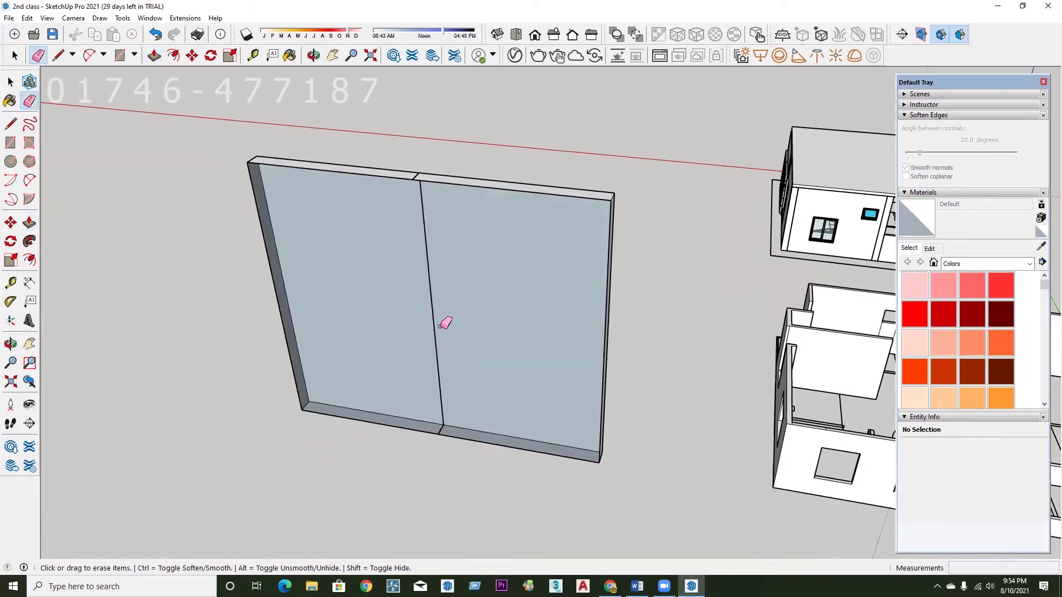
mouse_move(469, 374)
middle_mouse_down()
mouse_move(575, 384)
mouse_move(472, 384)
middle_mouse_up()
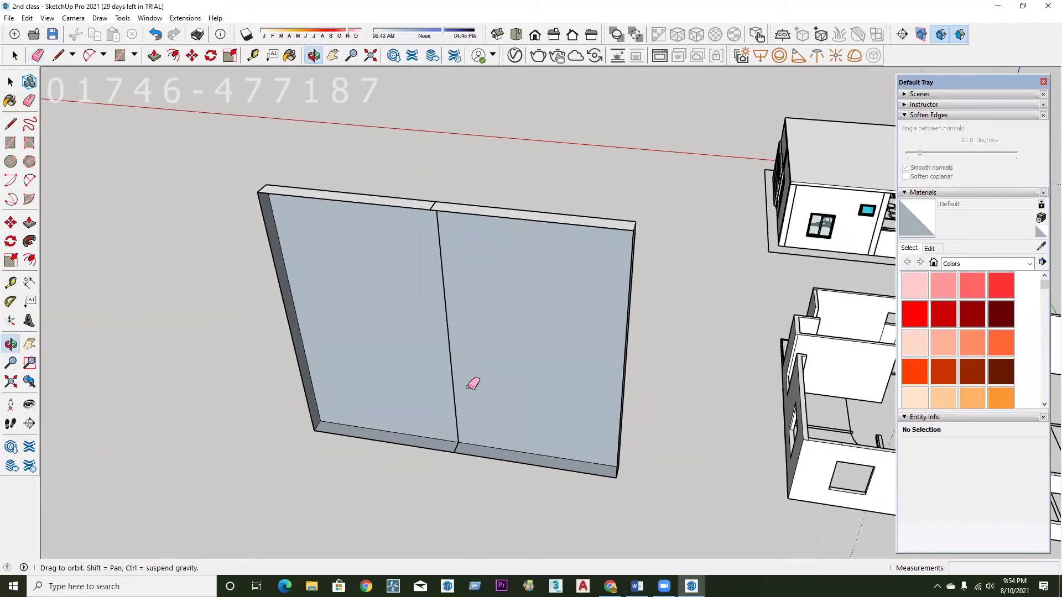
key("ctrl+z")
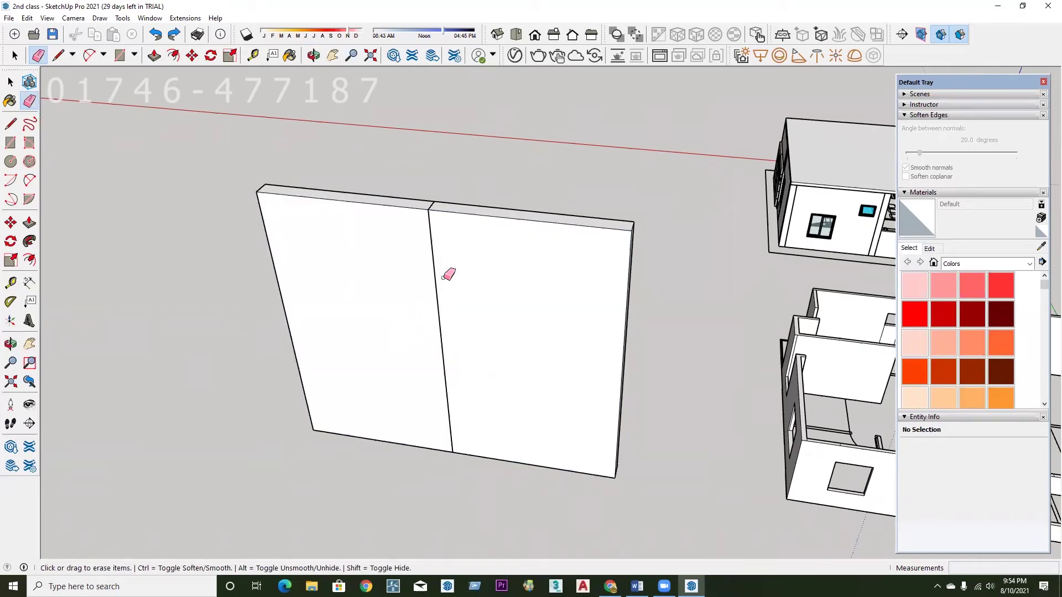
key("p")
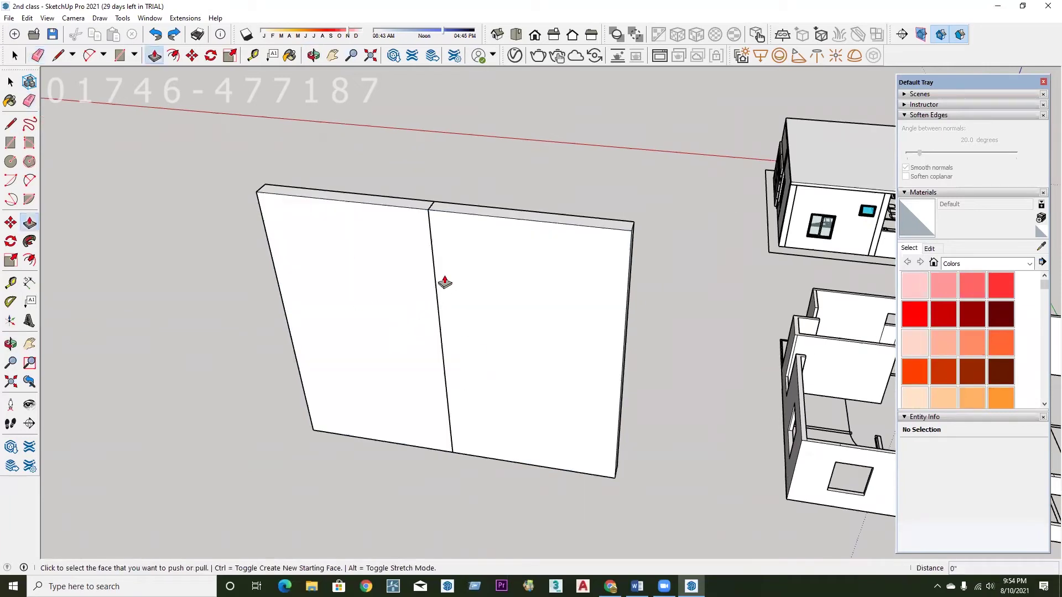
scroll(429, 229, "up", 3)
scroll(429, 228, "up", 1)
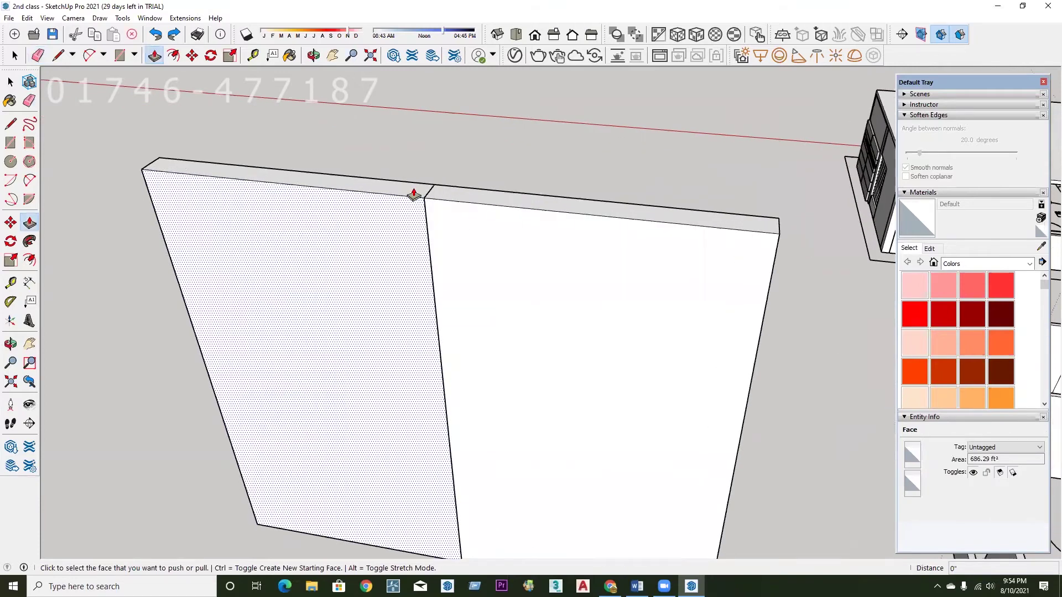
scroll(416, 199, "up", 3)
scroll(417, 216, "up", 1)
scroll(427, 208, "up", 1)
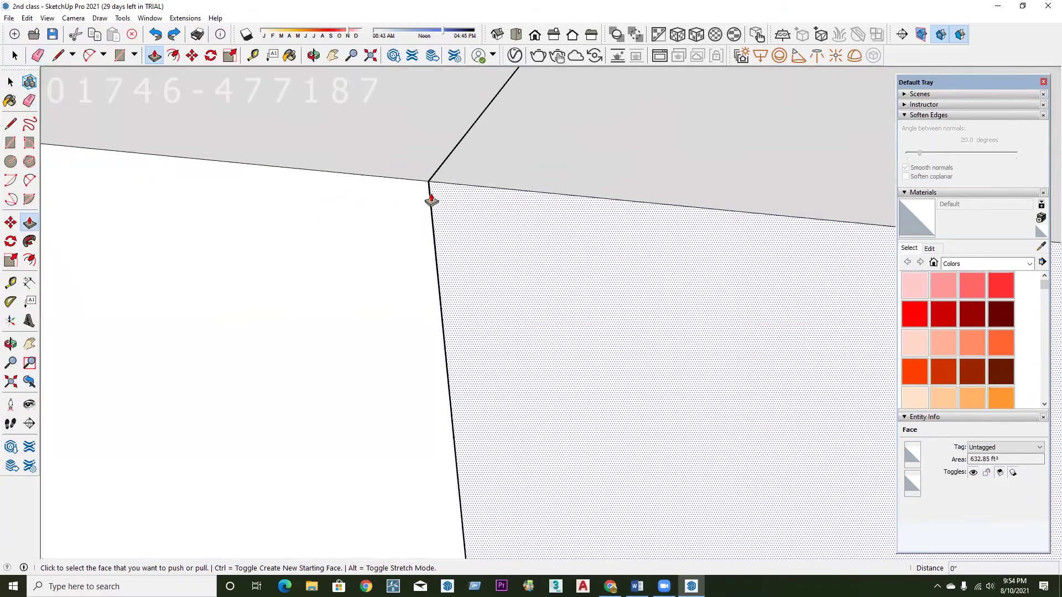
scroll(429, 194, "up", 3)
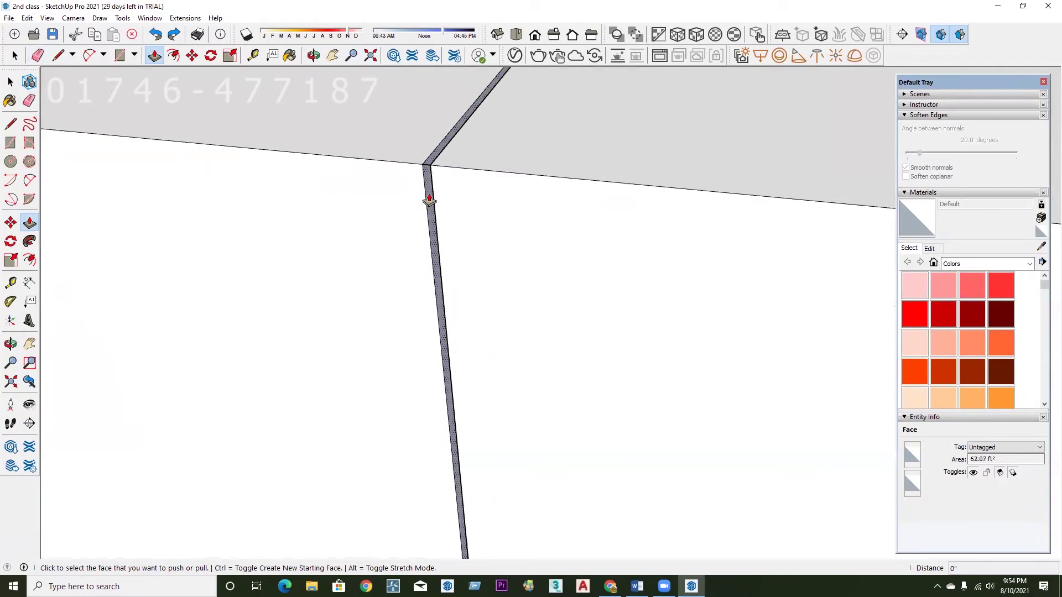
scroll(429, 198, "up", 1)
left_click(440, 204)
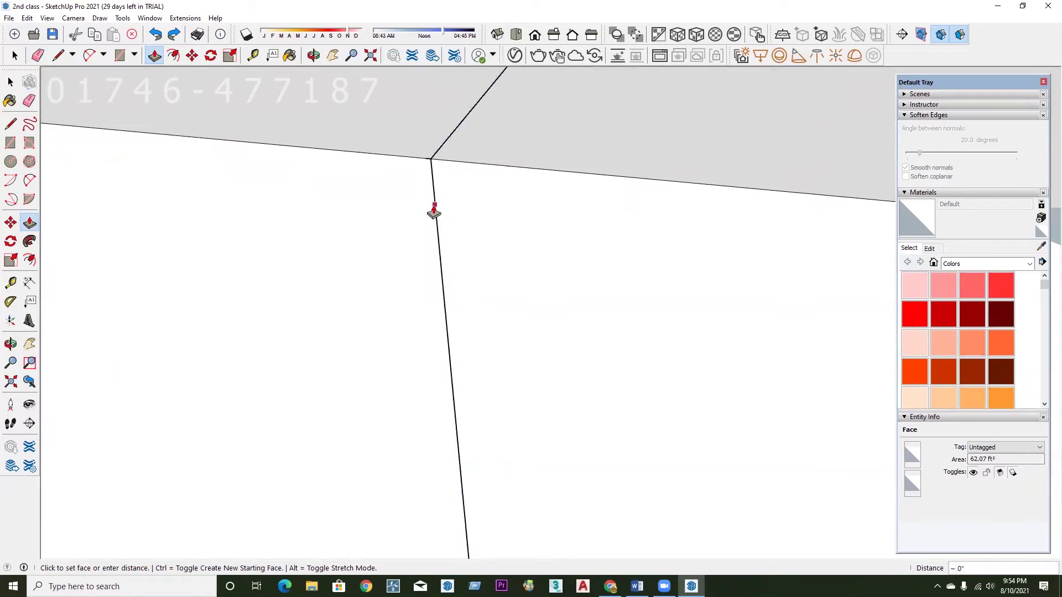
left_click(435, 213)
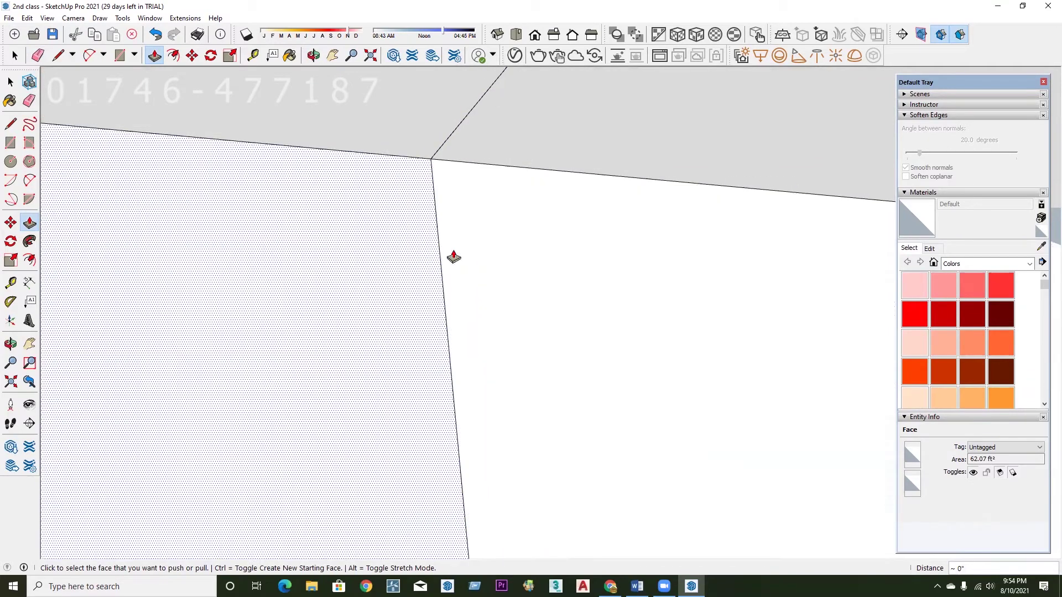
key("ctrl+z")
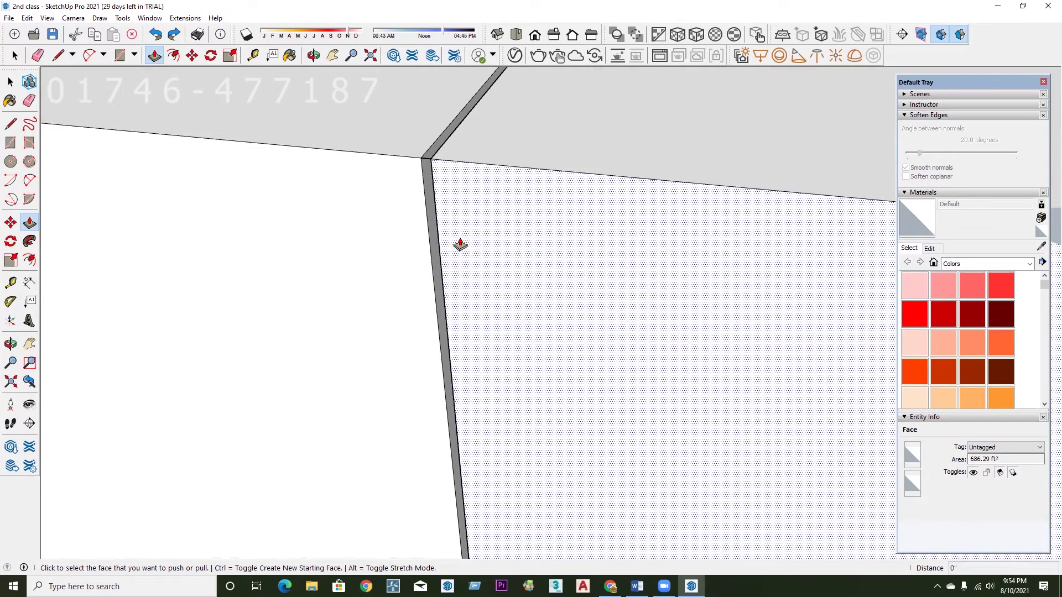
key("ctrl+z")
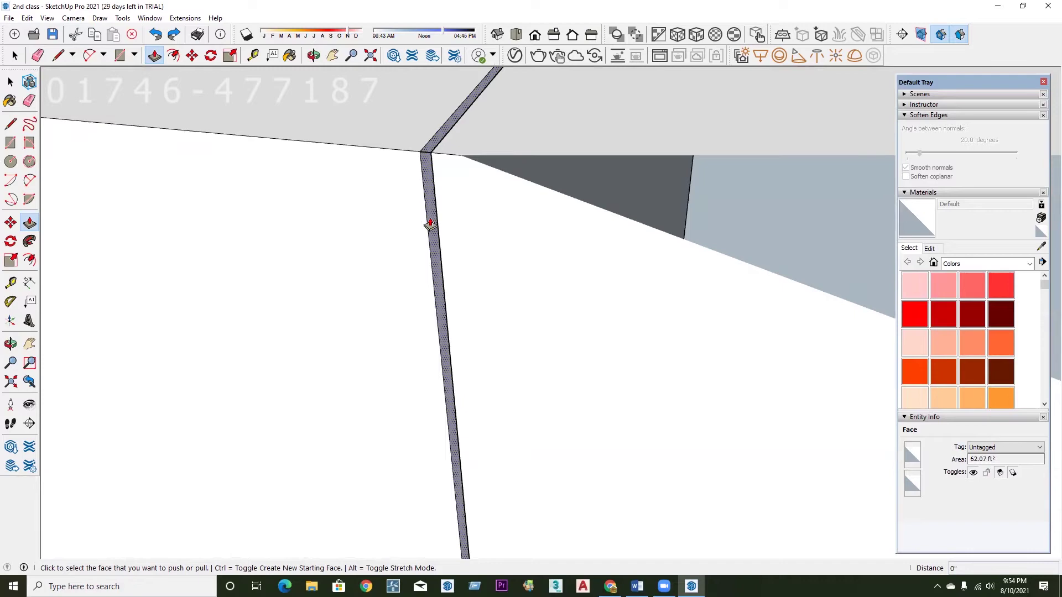
left_click(430, 224)
left_click(485, 160)
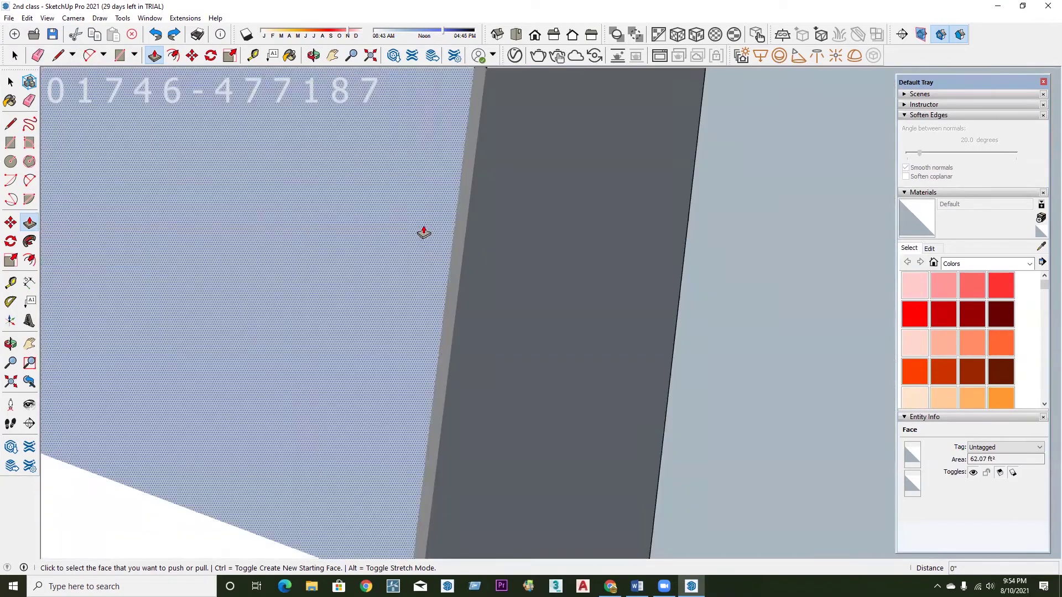
left_click(423, 240)
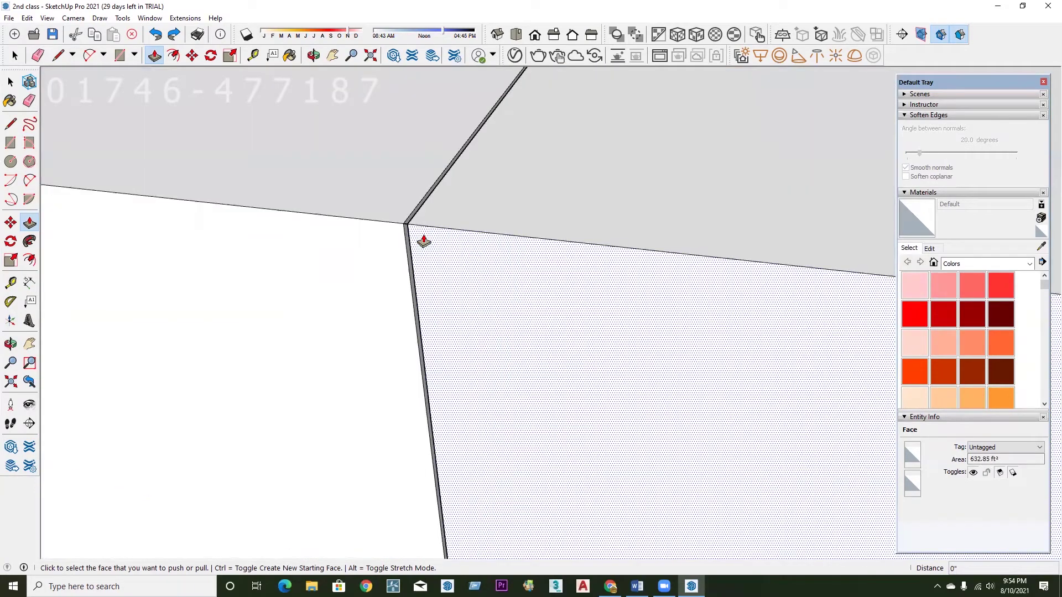
key("ctrl+z")
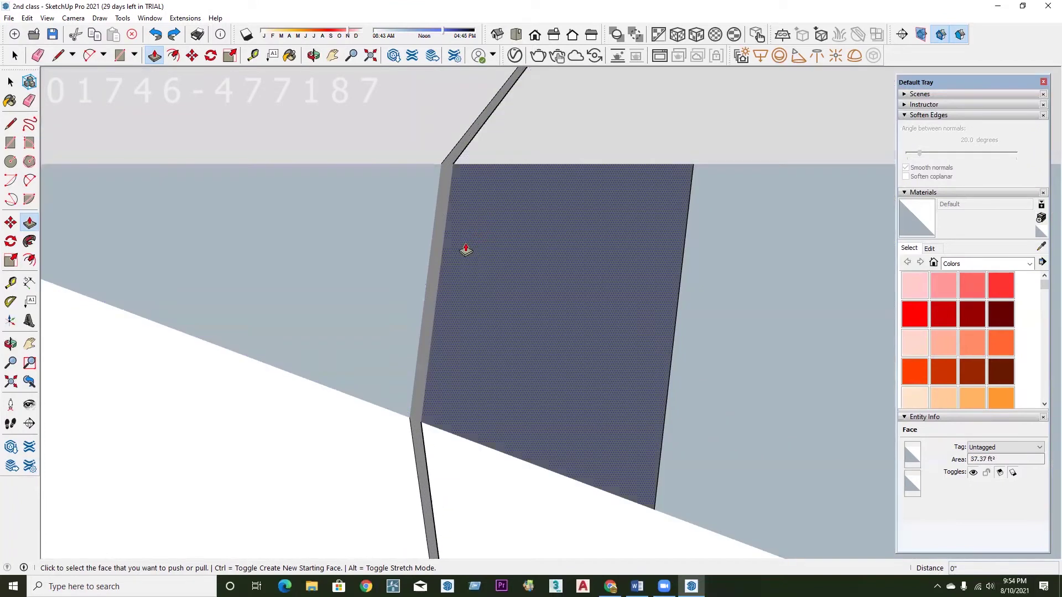
left_click(443, 187)
left_click(453, 166)
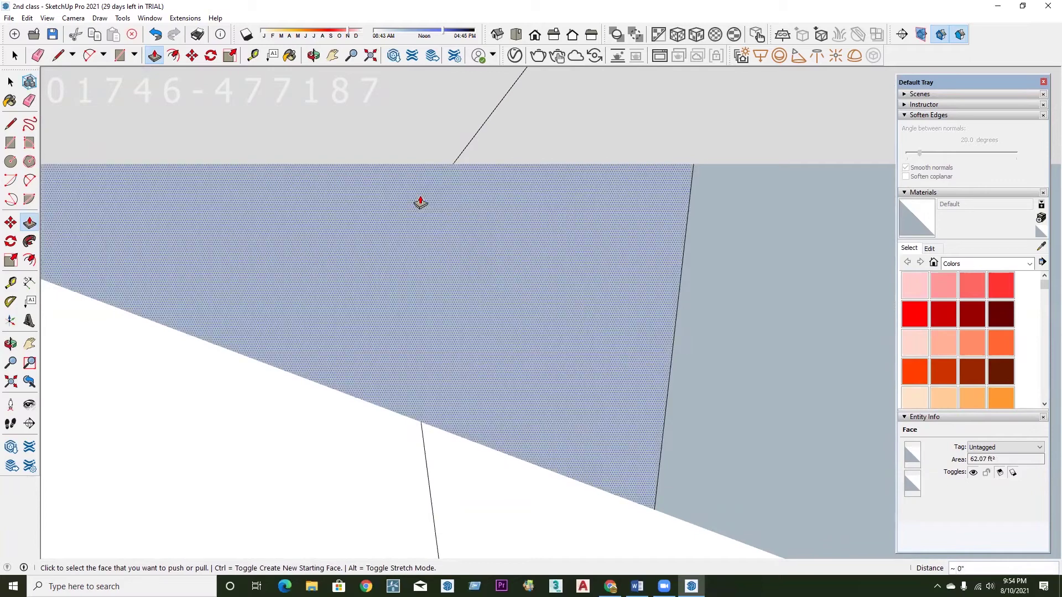
scroll(422, 201, "up", 3)
scroll(427, 305, "down", 2)
scroll(358, 233, "down", 2)
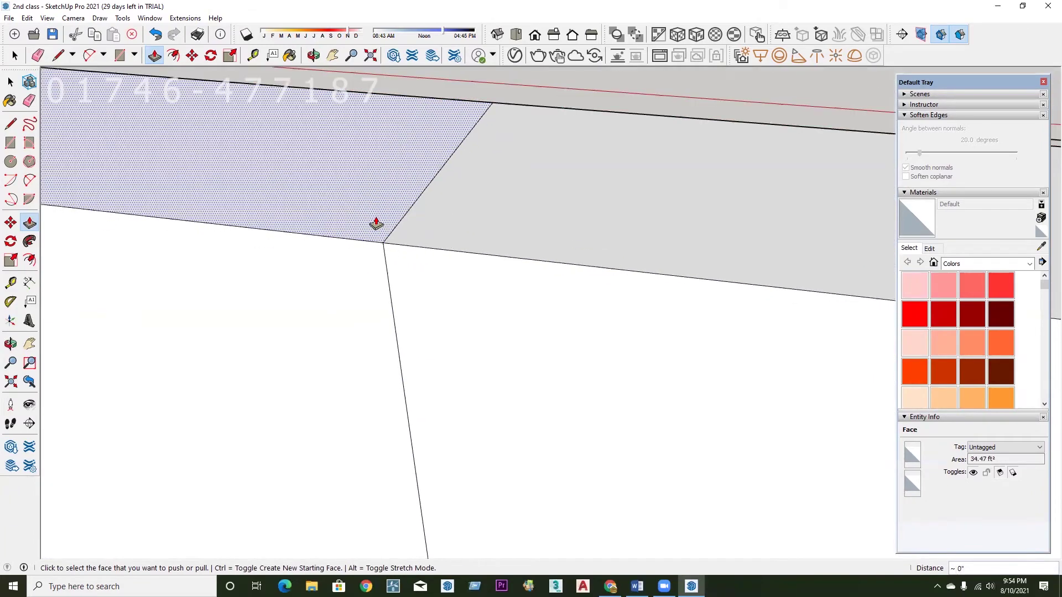
scroll(377, 228, "down", 2)
scroll(399, 237, "down", 1)
scroll(379, 231, "down", 1)
scroll(389, 230, "down", 1)
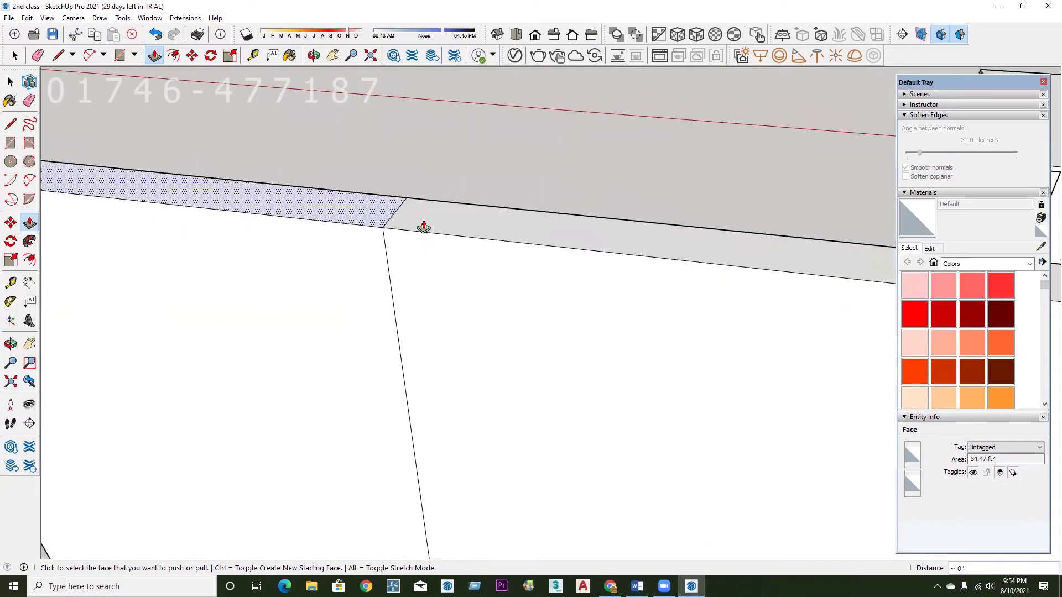
scroll(422, 227, "down", 3)
scroll(401, 211, "down", 2)
scroll(393, 231, "down", 2)
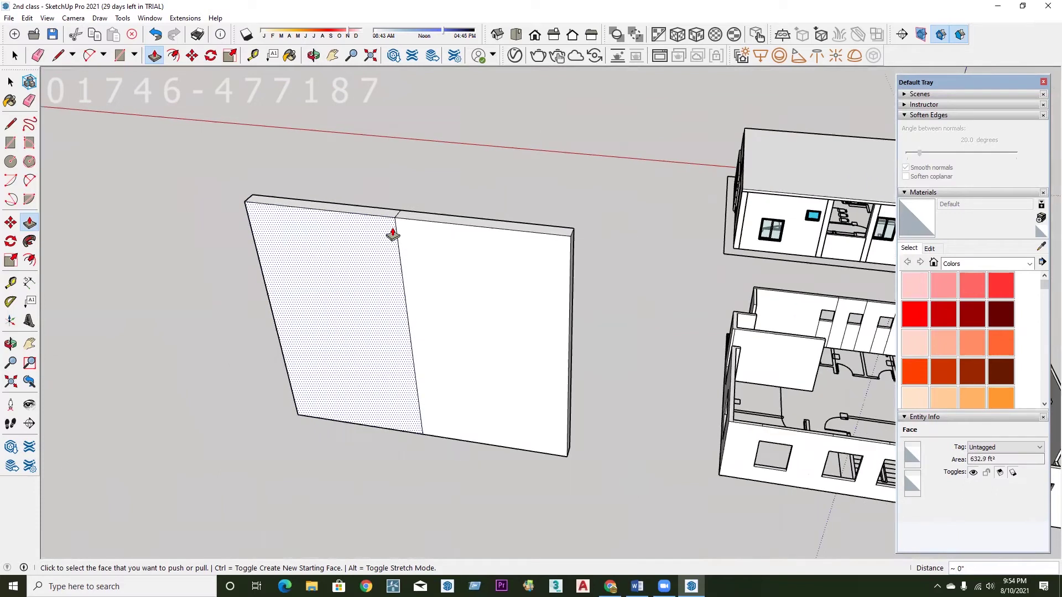
scroll(394, 243, "down", 2)
middle_click_drag(399, 261, 431, 261)
scroll(420, 350, "down", 1)
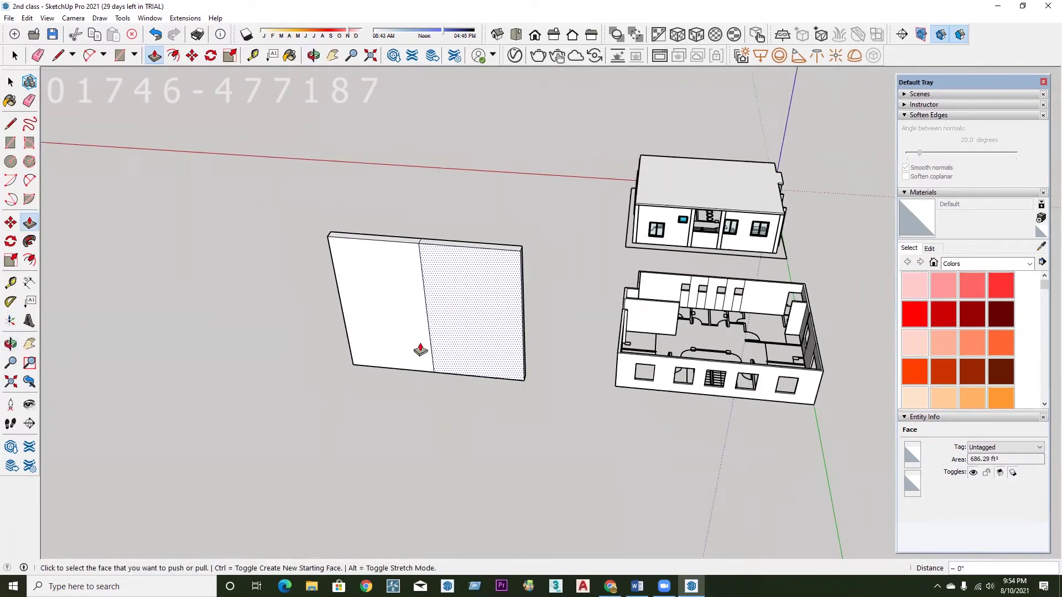
scroll(433, 335, "up", 2)
key("space")
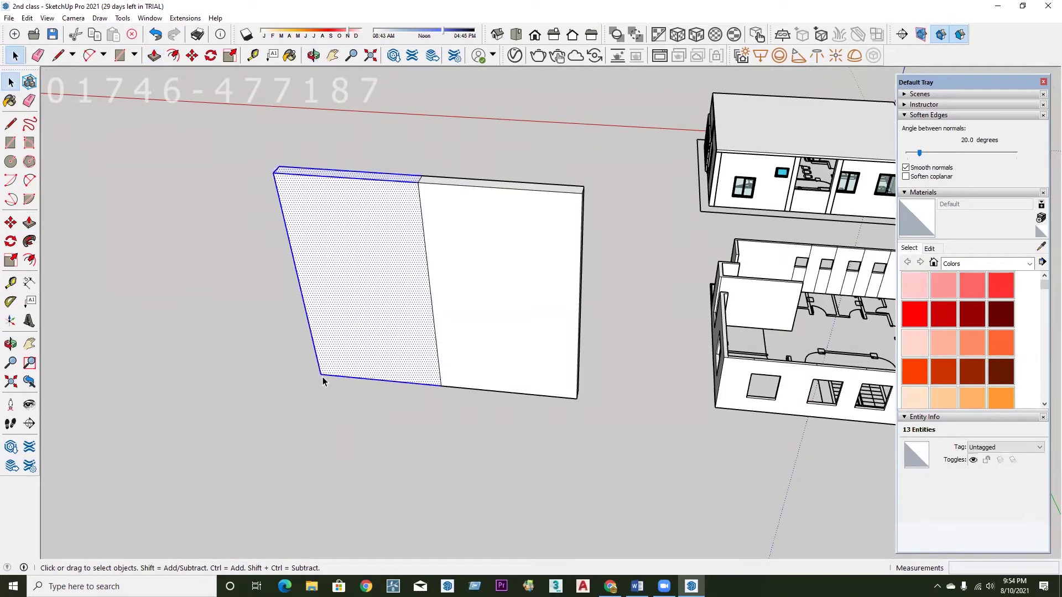
mouse_move(323, 376)
middle_mouse_down()
mouse_move(493, 381)
mouse_move(250, 368)
middle_mouse_up()
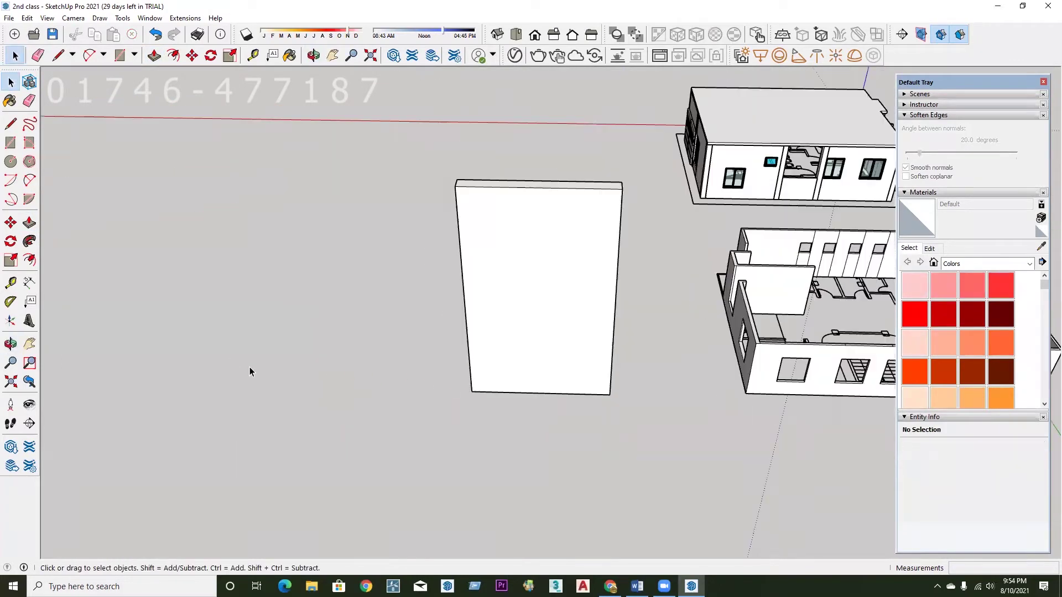
key("ctrl+z")
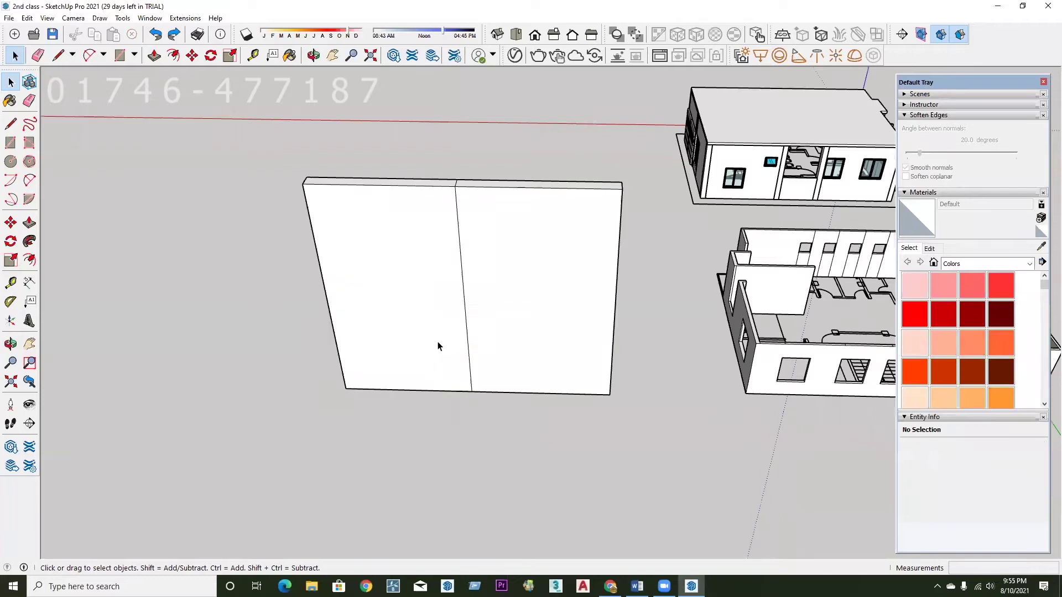
scroll(472, 272, "up", 3)
scroll(452, 213, "up", 3)
scroll(353, 357, "up", 2)
middle_click_drag(354, 357, 439, 181)
scroll(424, 253, "up", 3)
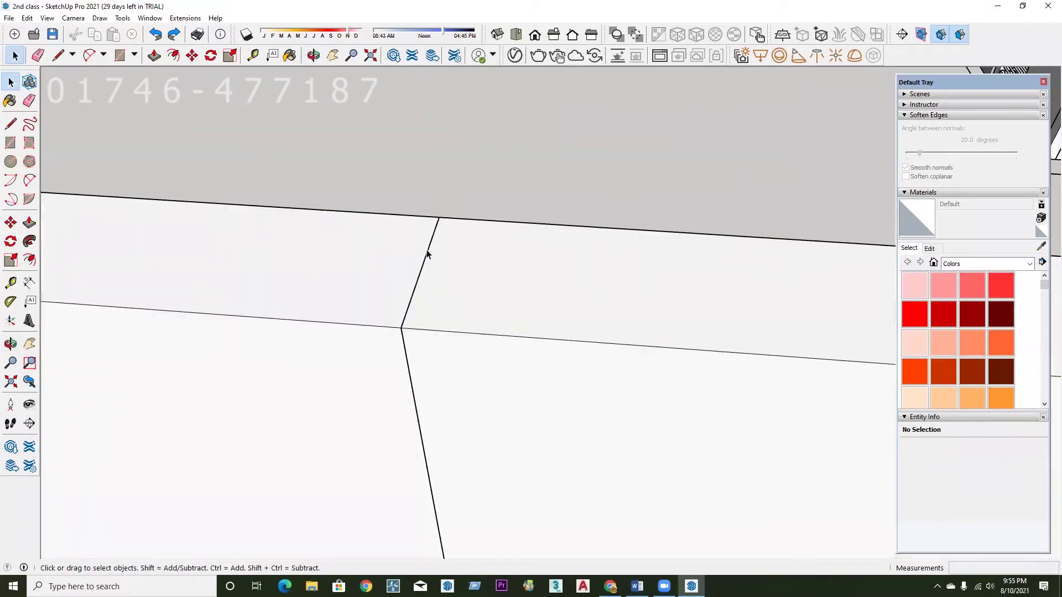
Split the wall-top face with a line from its top corner to the bottom edge.
left_click(405, 294)
key("l")
left_click(434, 217)
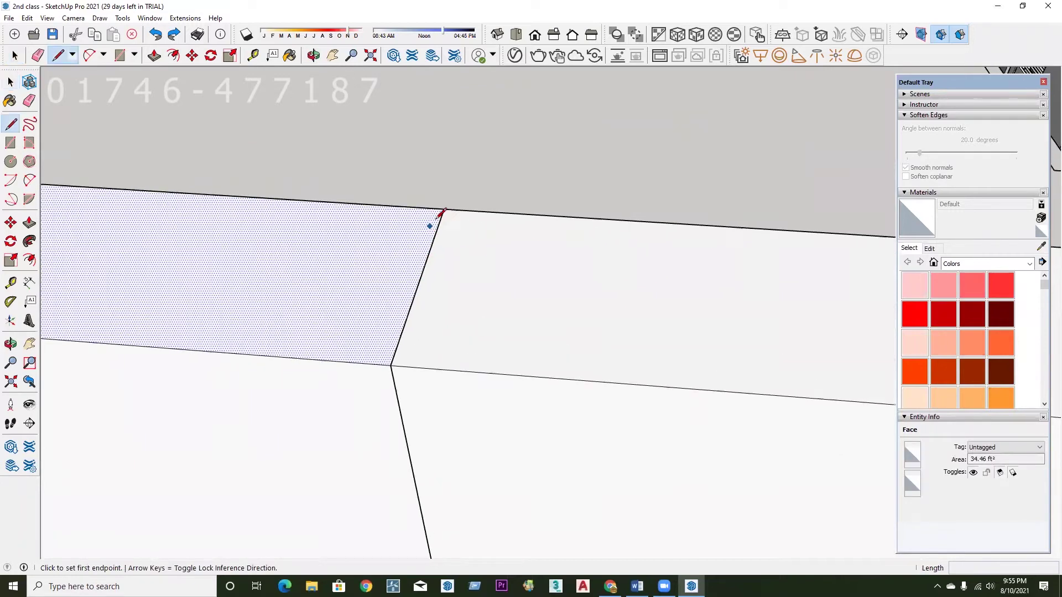
scroll(448, 205, "up", 2)
left_click(375, 382)
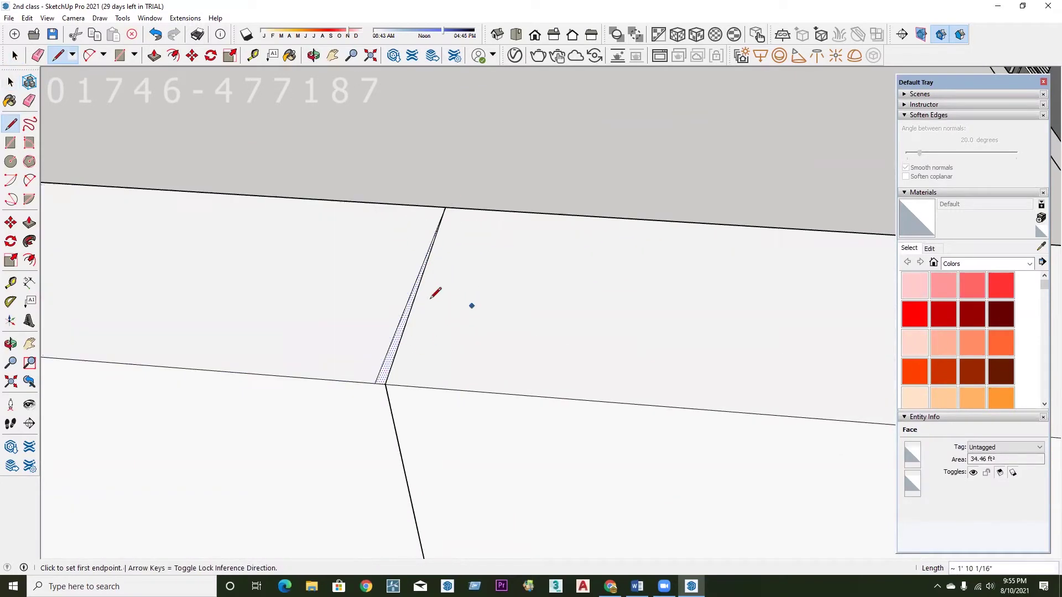
Extrude the thin split-off face along the wall.
key("p")
left_click(385, 315)
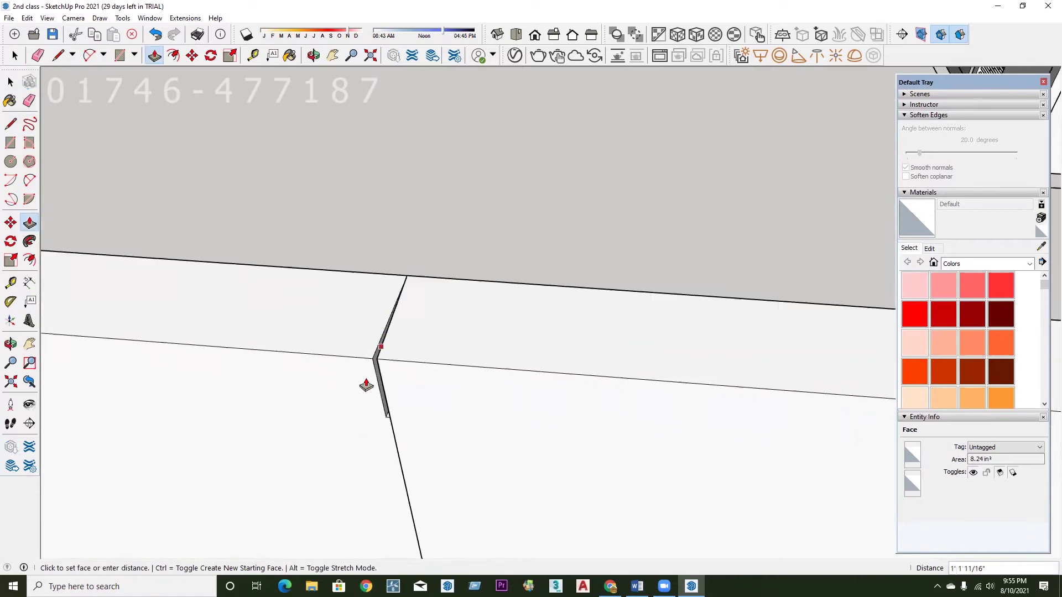
scroll(355, 239, "down", 3)
scroll(356, 232, "down", 3)
left_click(517, 498)
scroll(408, 304, "up", 3)
scroll(407, 327, "up", 2)
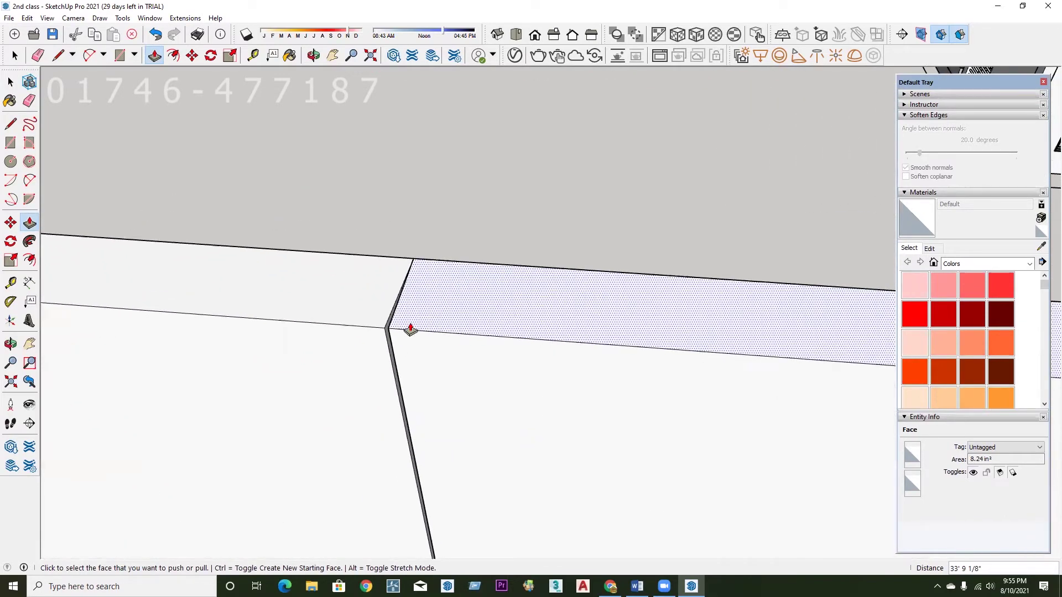
scroll(376, 350, "up", 2)
scroll(376, 349, "up", 1)
scroll(362, 308, "up", 1)
Draw a short line at the corner to split off another thin face.
left_click(362, 314)
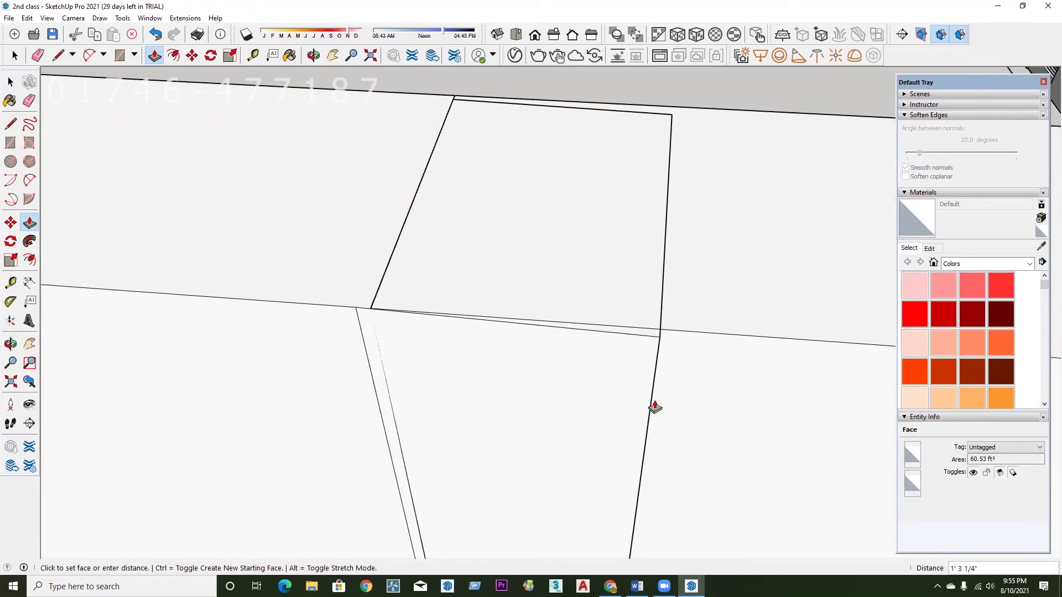
mouse_move(600, 397)
middle_mouse_down()
mouse_move(410, 355)
mouse_move(659, 344)
mouse_move(462, 374)
mouse_move(482, 384)
middle_mouse_up()
mouse_move(419, 408)
middle_mouse_down()
mouse_move(267, 354)
mouse_move(343, 310)
mouse_move(205, 330)
mouse_move(356, 225)
mouse_move(331, 379)
mouse_move(403, 190)
mouse_move(445, 124)
middle_mouse_up()
key("l")
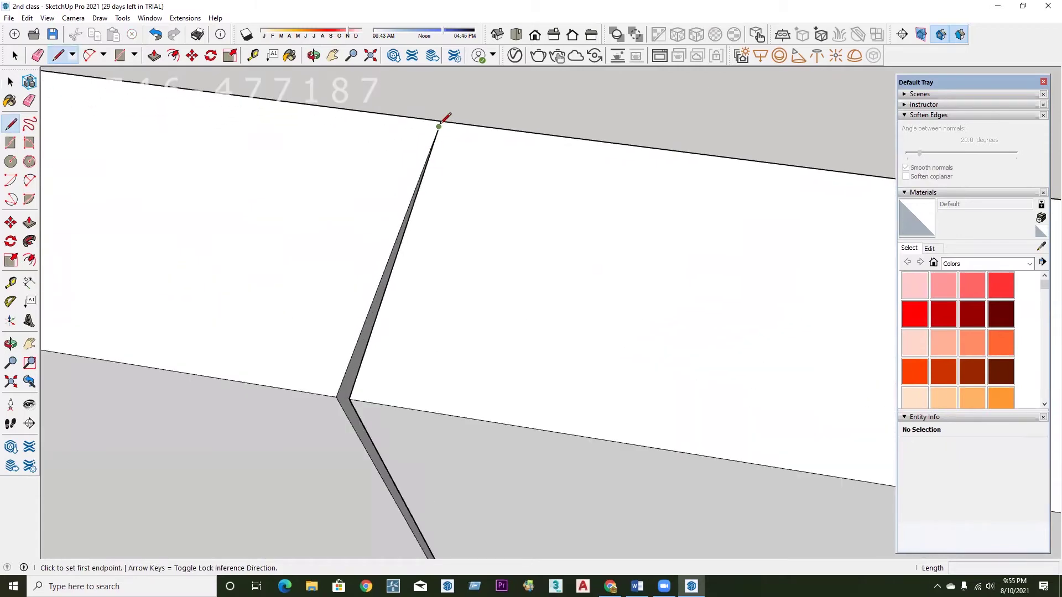
middle_click_drag(345, 394, 339, 390)
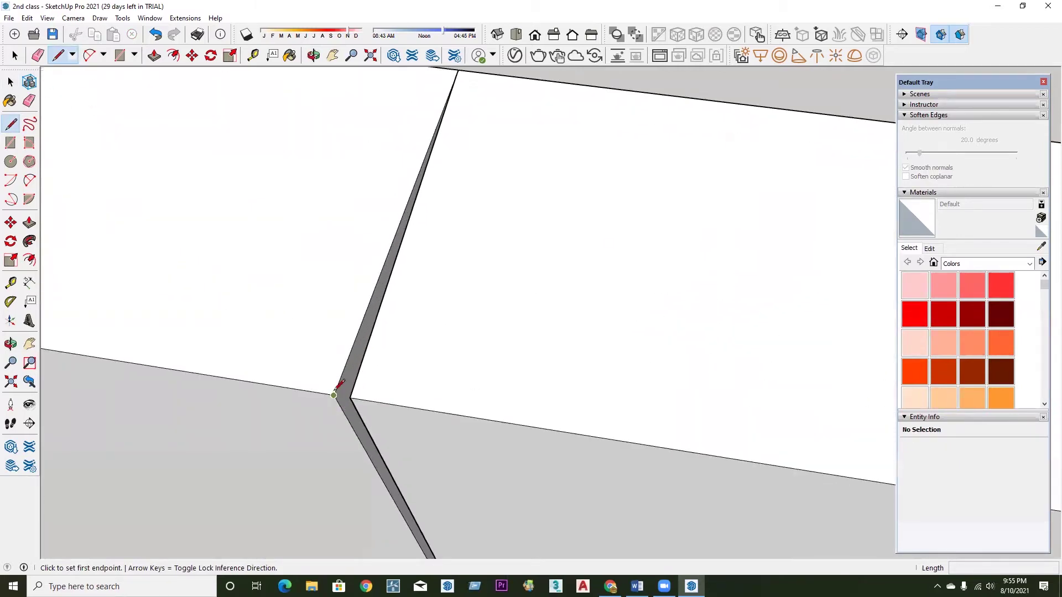
left_click(339, 394)
left_click(352, 390)
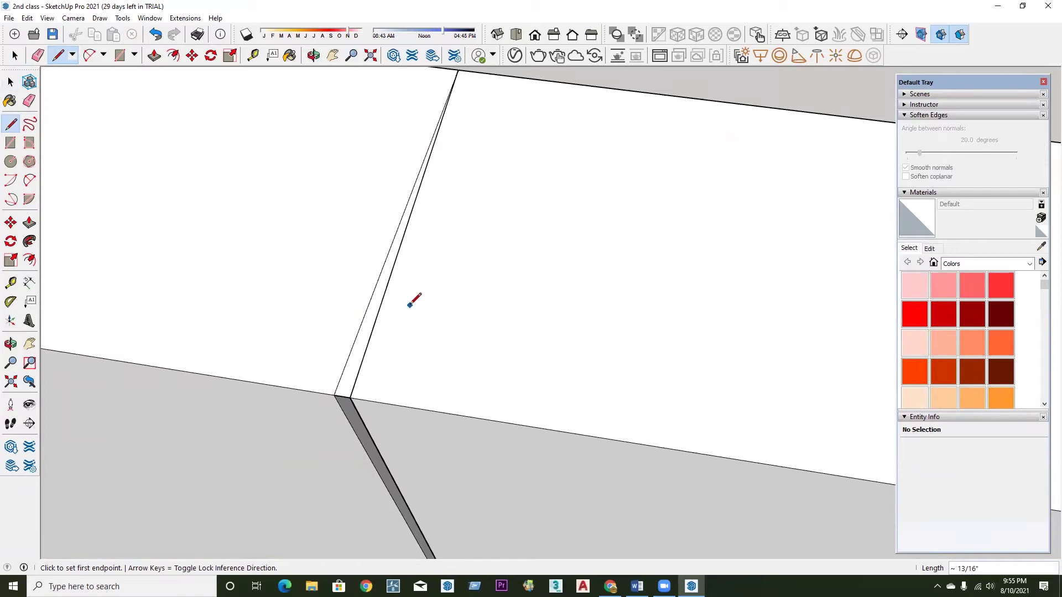
Extrude the thin face into a band running along the top of the wall.
key("p")
mouse_move(370, 332)
middle_mouse_down()
mouse_move(426, 197)
mouse_move(391, 315)
mouse_move(372, 279)
middle_mouse_up()
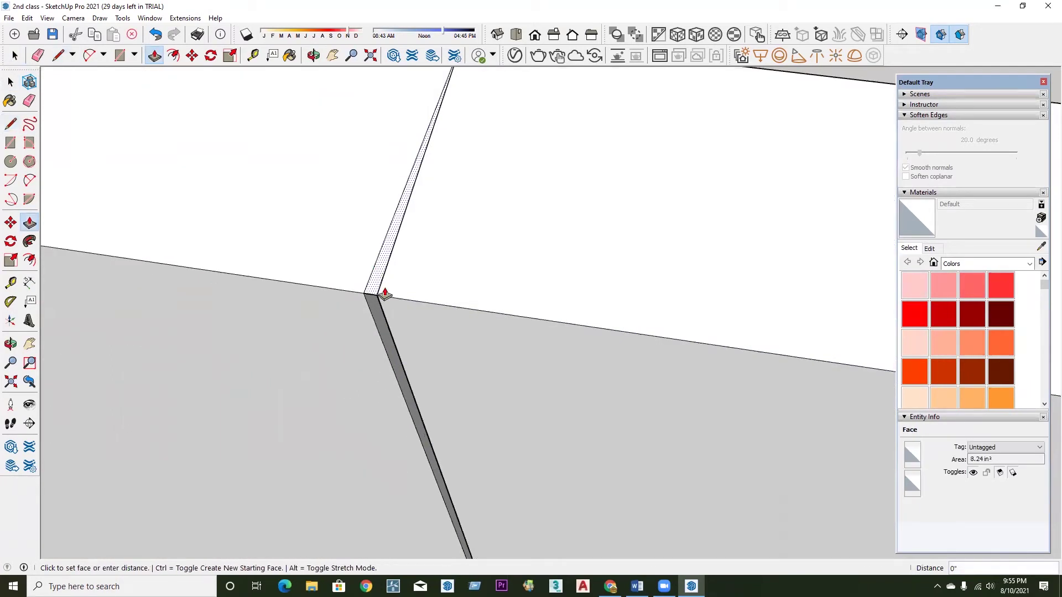
left_click(386, 293)
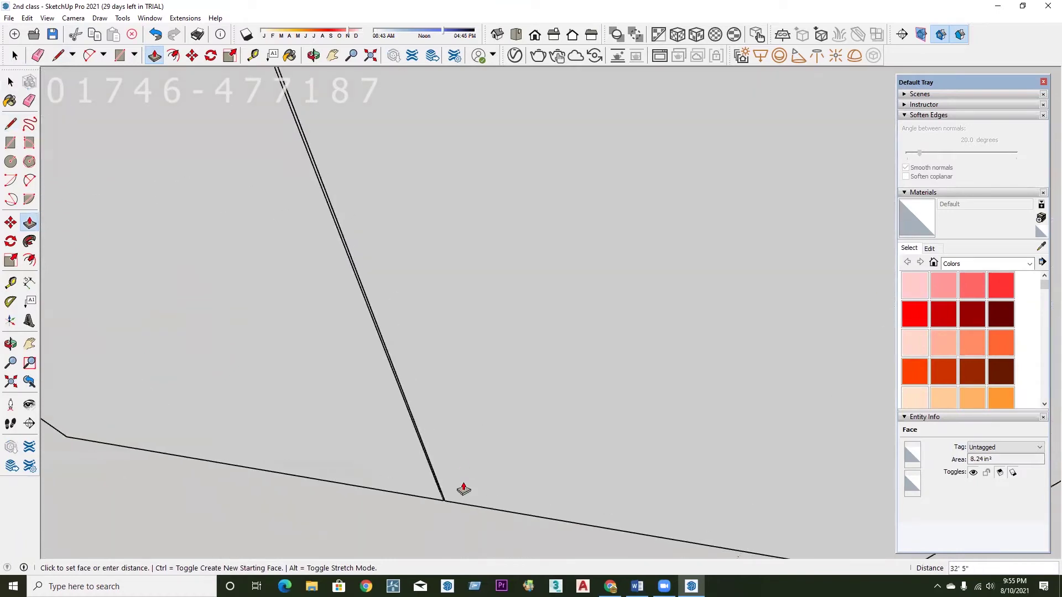
left_click(467, 508)
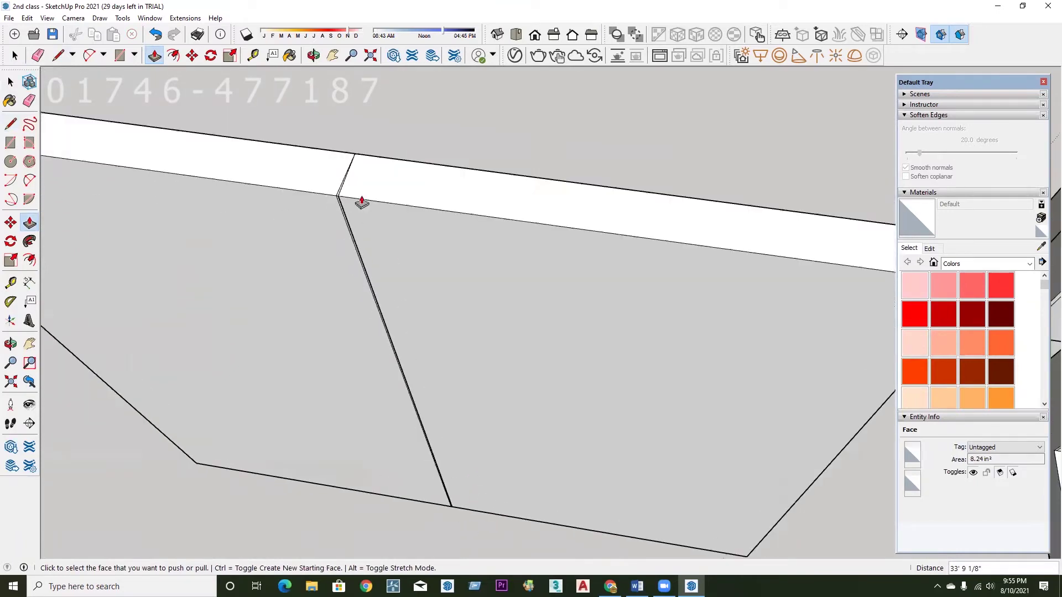
scroll(372, 296, "up", 2)
scroll(377, 308, "down", 2)
scroll(377, 309, "up", 3)
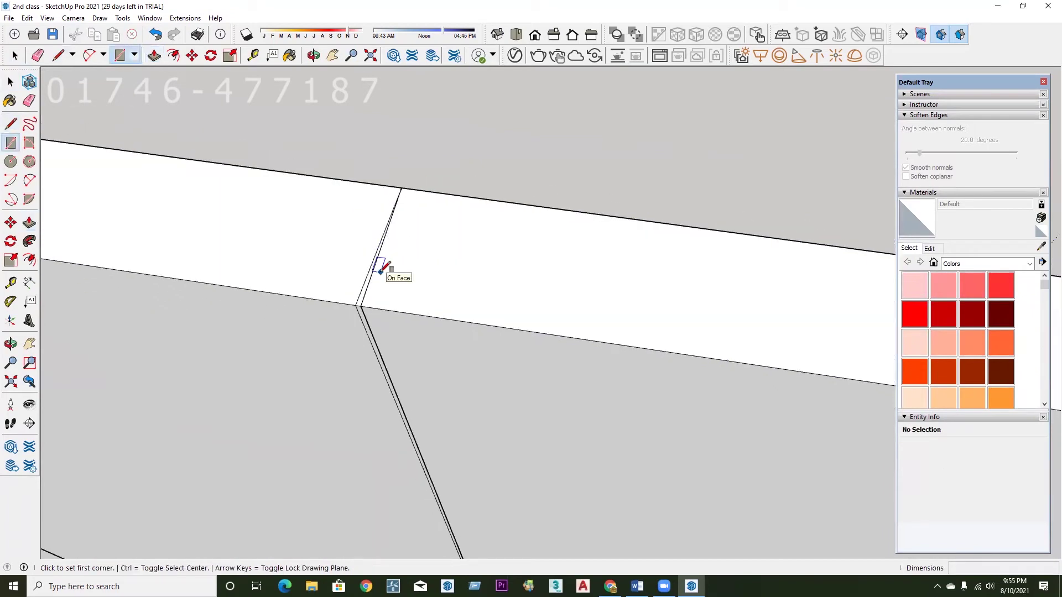
Try erasing the double edge with the Eraser, then undo the erasure.
key("e")
left_click_drag(381, 270, 357, 270)
left_click_drag(351, 326, 379, 326)
key("ctrl+z")
scroll(360, 345, "up", 1)
mouse_move(365, 342)
middle_mouse_down()
mouse_move(367, 295)
mouse_move(350, 243)
mouse_move(400, 299)
middle_mouse_up()
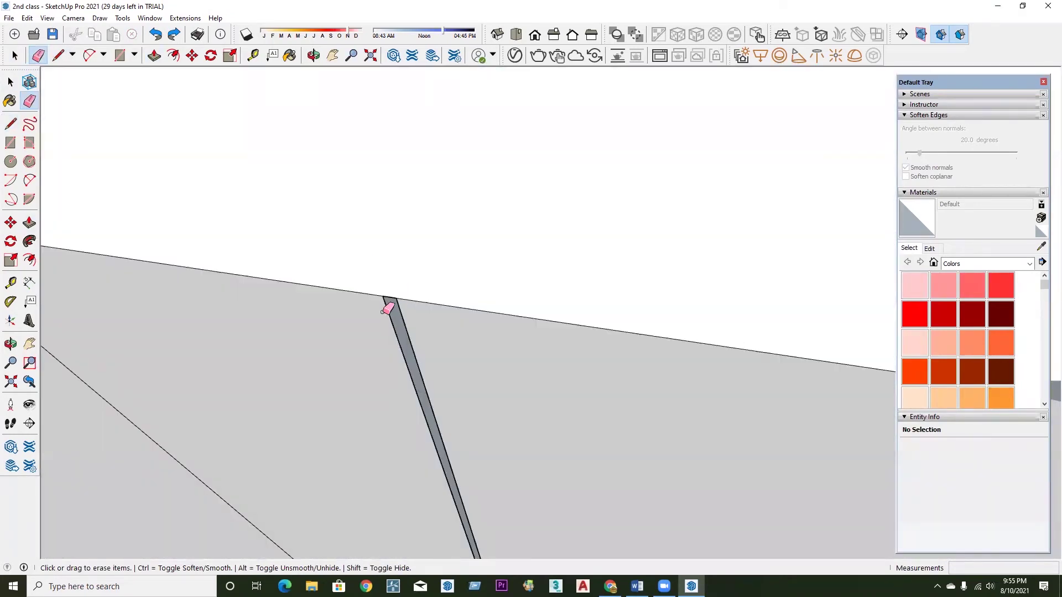
Draw a line from the double edge's top endpoint down to the panel's bottom edge.
key("l")
left_click(397, 298)
key("Escape")
scroll(398, 299, "up", 5)
scroll(398, 299, "down", 5)
scroll(392, 300, "up", 2)
left_click(395, 302)
scroll(334, 117, "down", 2)
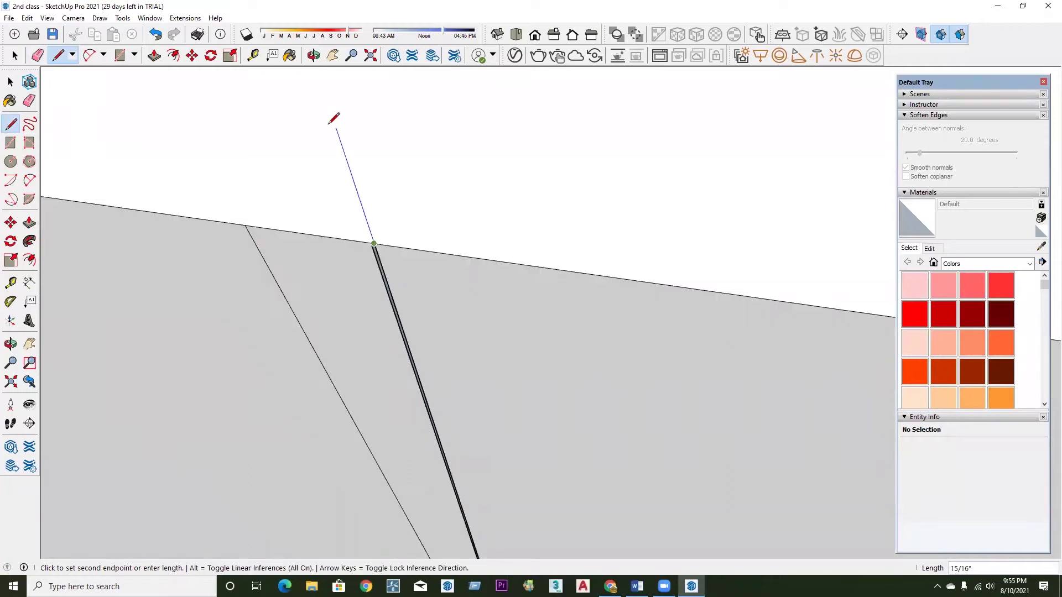
scroll(334, 117, "down", 2)
scroll(334, 122, "down", 1)
scroll(332, 131, "down", 1)
scroll(333, 131, "down", 1)
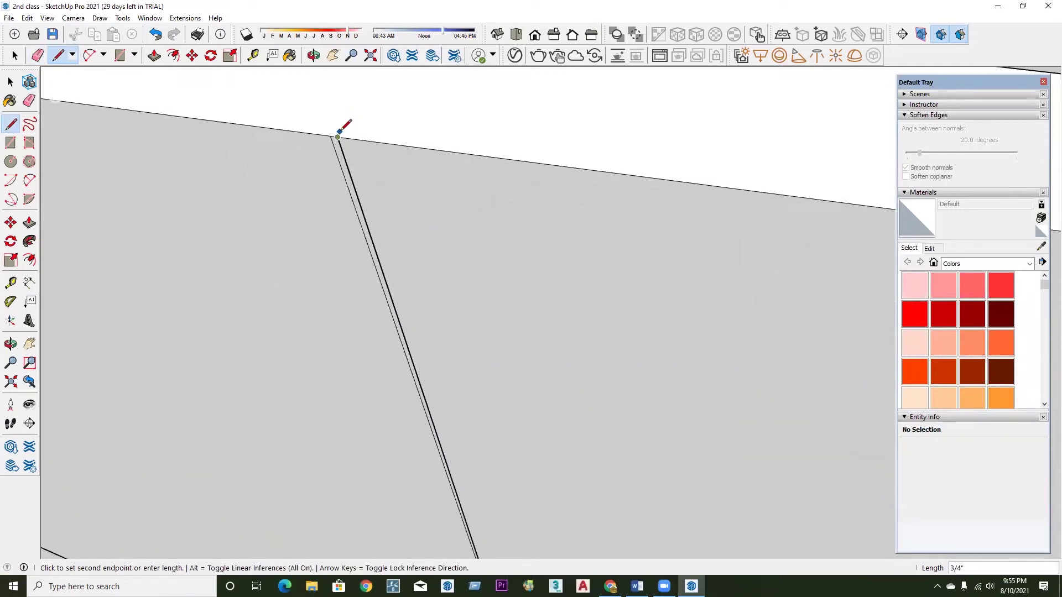
scroll(335, 132, "down", 1)
scroll(338, 132, "down", 2)
scroll(490, 517, "up", 2)
scroll(384, 194, "up", 1)
scroll(437, 466, "up", 1)
scroll(437, 466, "up", 1)
scroll(462, 445, "up", 1)
scroll(439, 439, "up", 1)
scroll(450, 441, "up", 1)
scroll(437, 431, "up", 1)
scroll(427, 426, "up", 1)
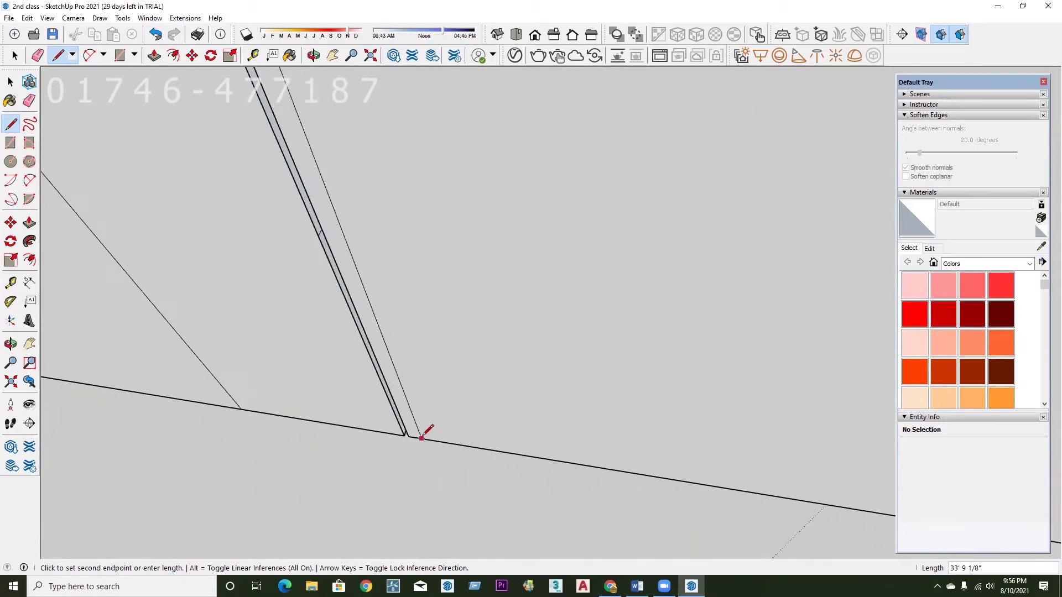
scroll(423, 427, "up", 1)
left_click(402, 436)
scroll(402, 437, "up", 1)
scroll(402, 436, "up", 2)
scroll(402, 437, "up", 1)
Draw a short bottom edge that closes the thin wedge strip into a face.
left_click(401, 436)
left_click(414, 438)
scroll(436, 489, "down", 1)
scroll(421, 387, "down", 1)
scroll(432, 462, "down", 1)
scroll(427, 480, "up", 1)
scroll(429, 485, "up", 1)
scroll(442, 489, "up", 1)
scroll(447, 489, "up", 1)
scroll(443, 487, "down", 1)
scroll(437, 479, "down", 1)
scroll(434, 479, "down", 1)
scroll(441, 500, "down", 1)
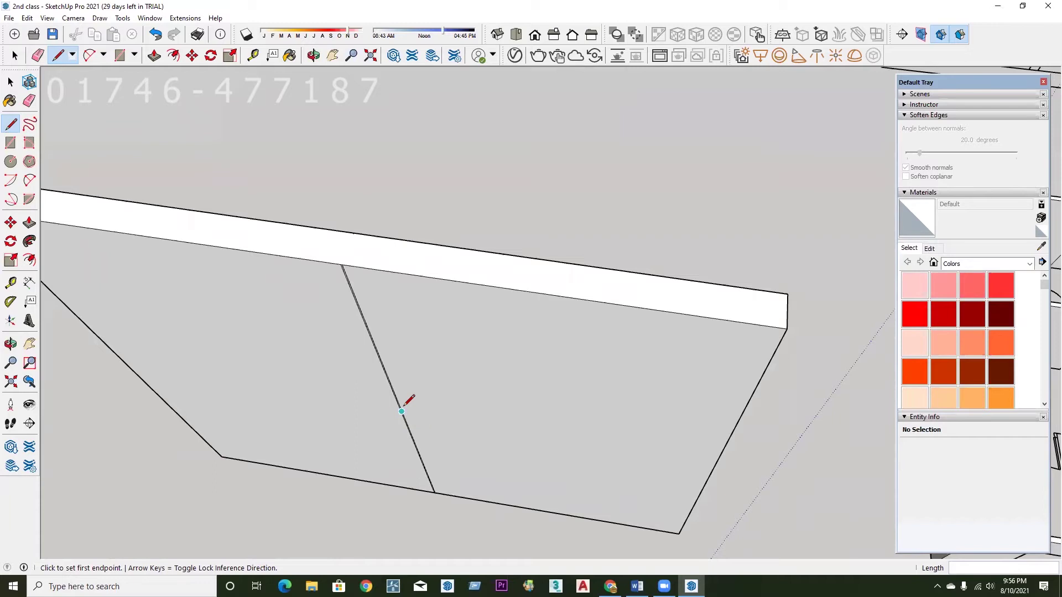
Erase the vertical dividing edge on the panel.
key("e")
left_click(379, 353)
mouse_move(408, 371)
middle_mouse_down()
mouse_move(438, 296)
mouse_move(285, 248)
mouse_move(517, 254)
middle_mouse_up()
scroll(517, 344, "down", 2)
scroll(418, 339, "down", 1)
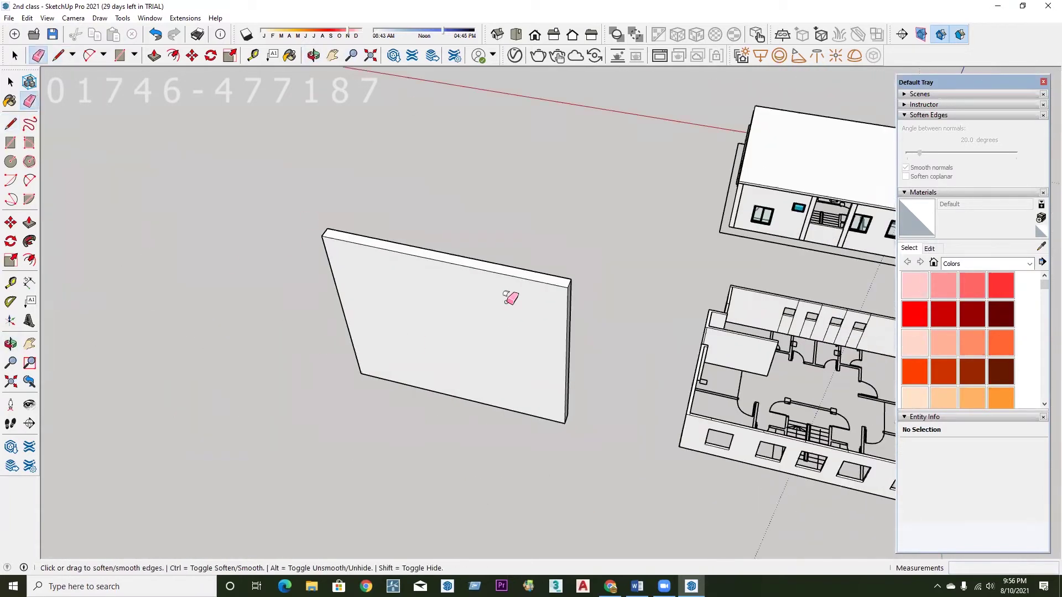
Select the loose wall panel and delete it.
key("space")
middle_click_drag(271, 330, 526, 325)
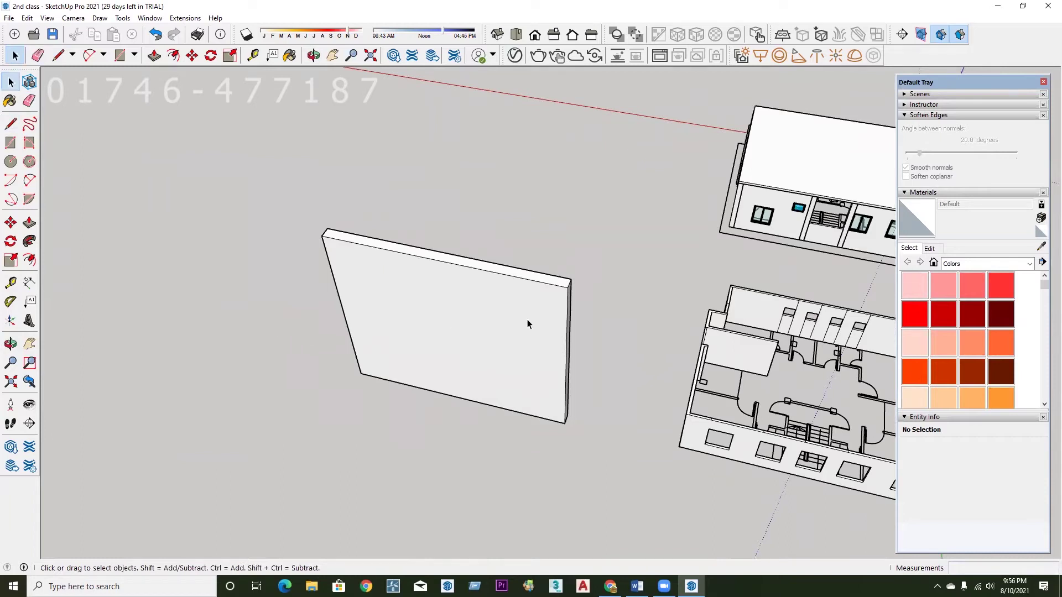
scroll(419, 339, "down", 2)
scroll(531, 362, "down", 1)
middle_click_drag(532, 363, 271, 230)
left_click_drag(270, 231, 514, 395)
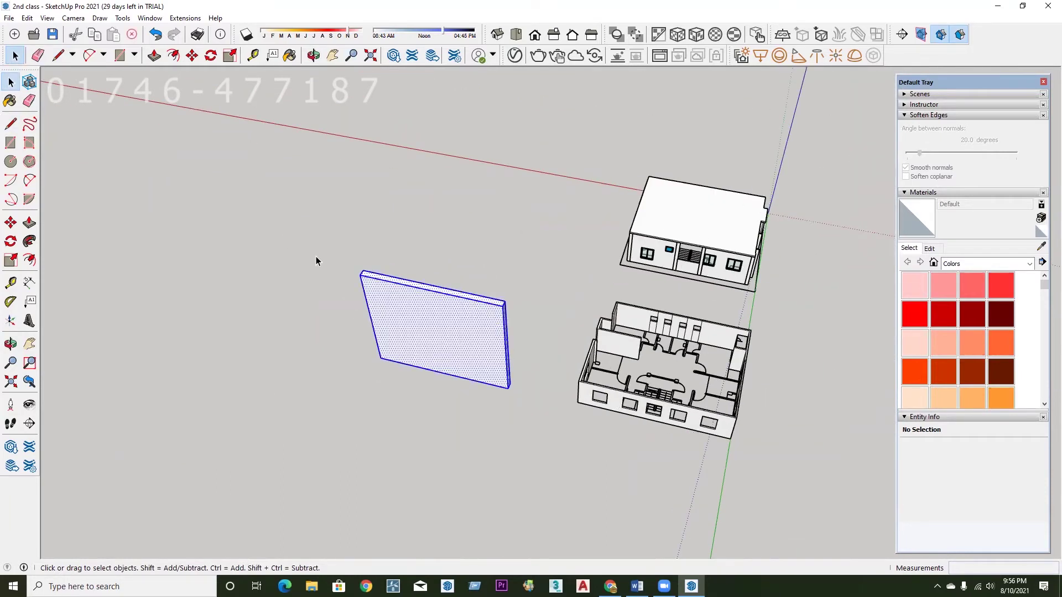
key("Delete")
Delete the upper-floor wall group, then undo to restore it.
mouse_move(305, 312)
middle_mouse_down()
mouse_move(370, 437)
mouse_move(615, 158)
mouse_move(603, 332)
mouse_move(404, 384)
middle_mouse_up()
scroll(603, 353, "up", 2)
scroll(612, 349, "up", 3)
scroll(483, 330, "down", 5)
mouse_move(353, 264)
middle_mouse_down()
mouse_move(317, 334)
mouse_move(418, 120)
middle_mouse_up()
scroll(402, 157, "up", 3)
key("e")
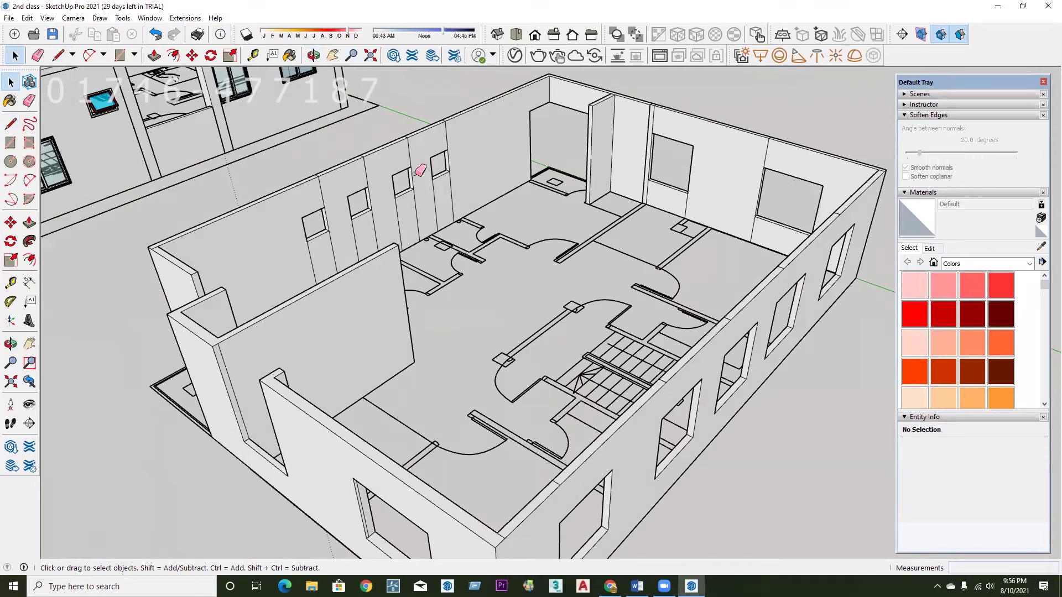
scroll(455, 212, "up", 2)
left_click_drag(455, 214, 437, 193)
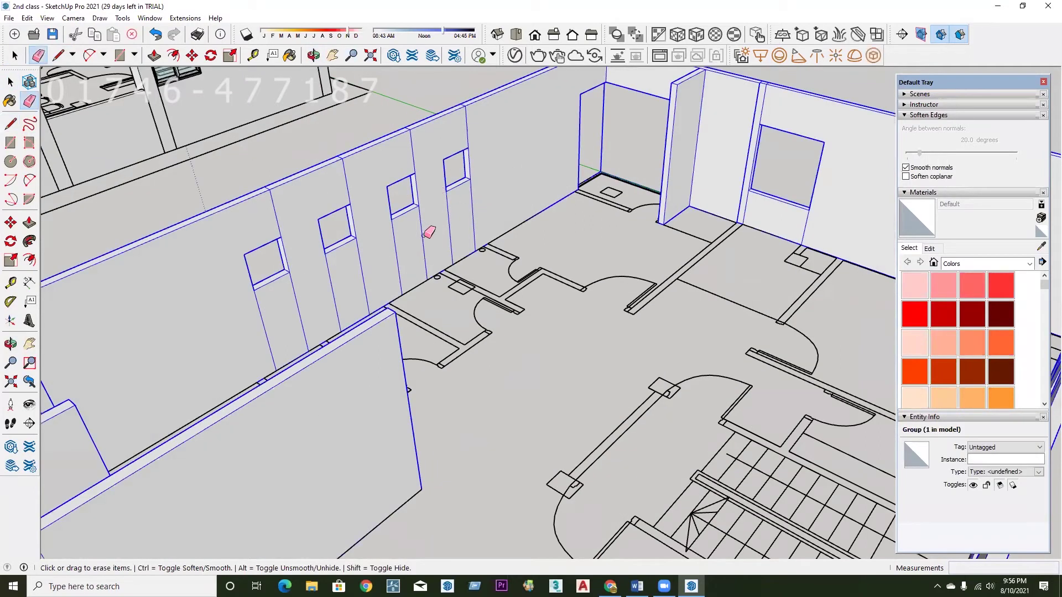
key("Delete")
scroll(455, 271, "down", 4)
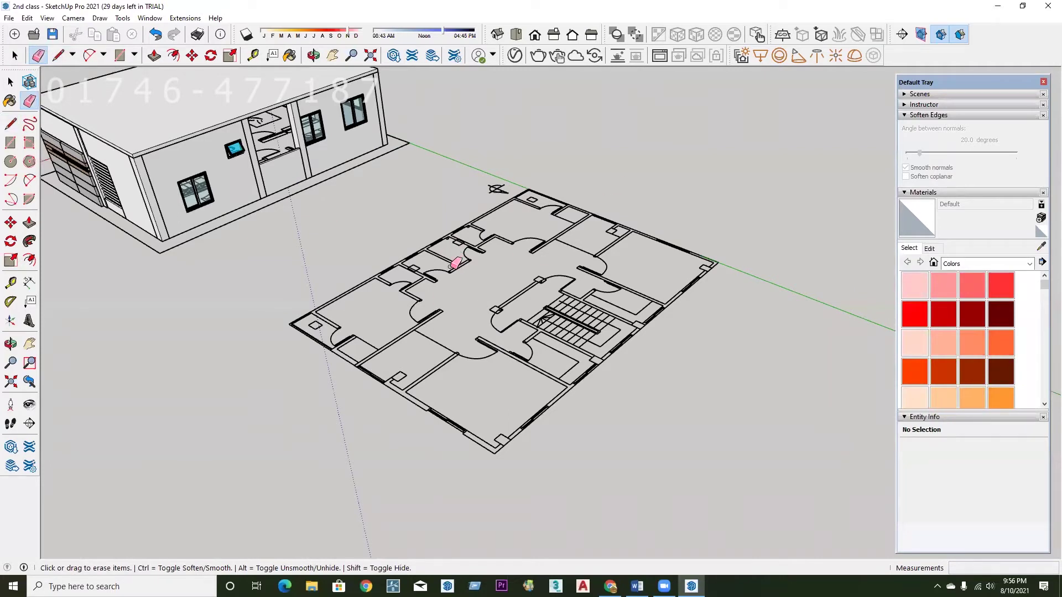
key("ctrl+z")
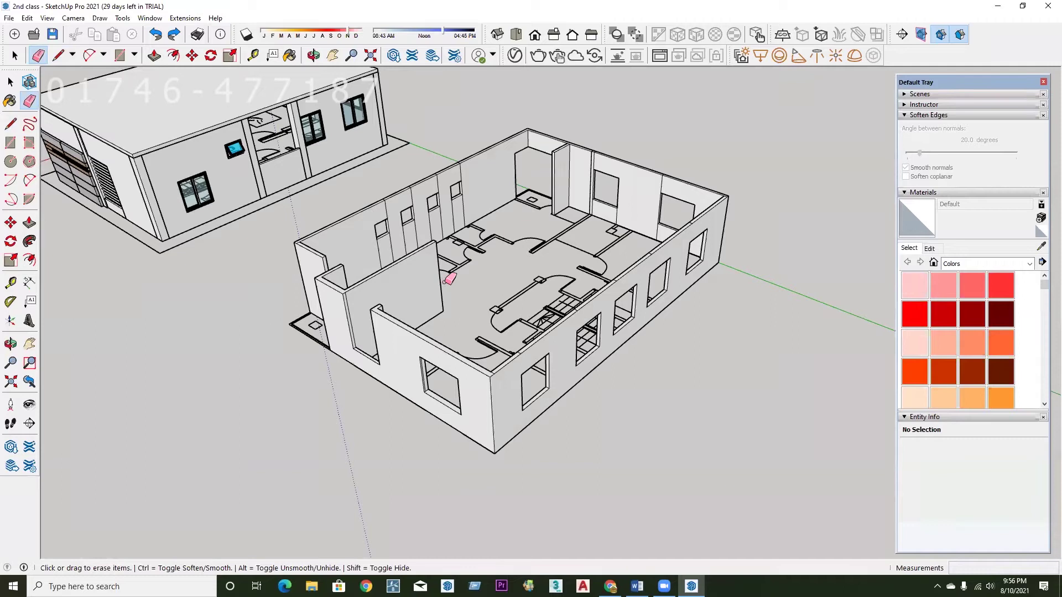
Select the upper-floor wall group and inspect it from around.
key("space")
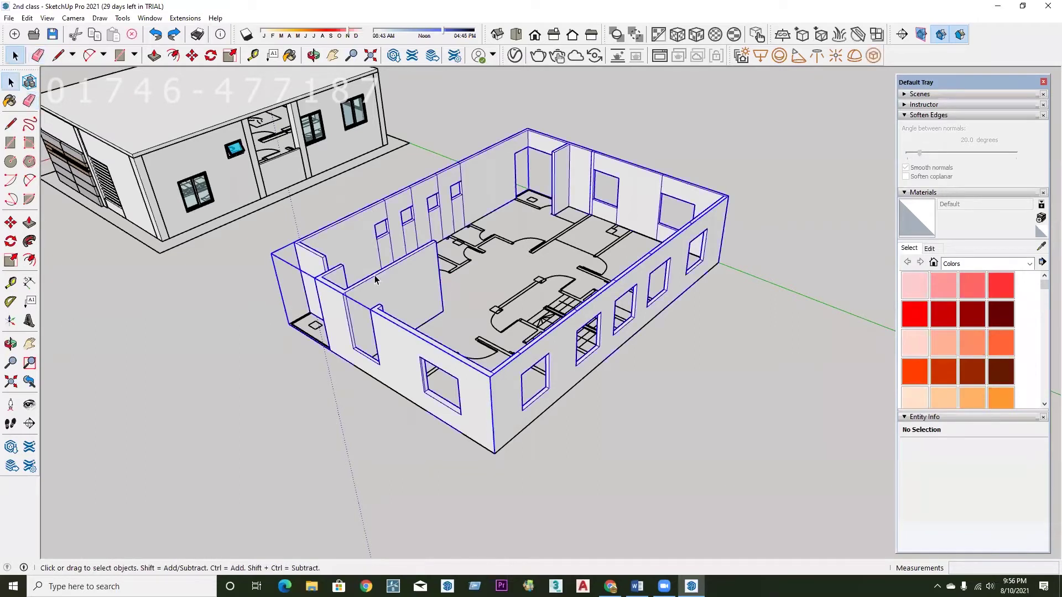
left_click(476, 256)
middle_click_drag(476, 256, 435, 203)
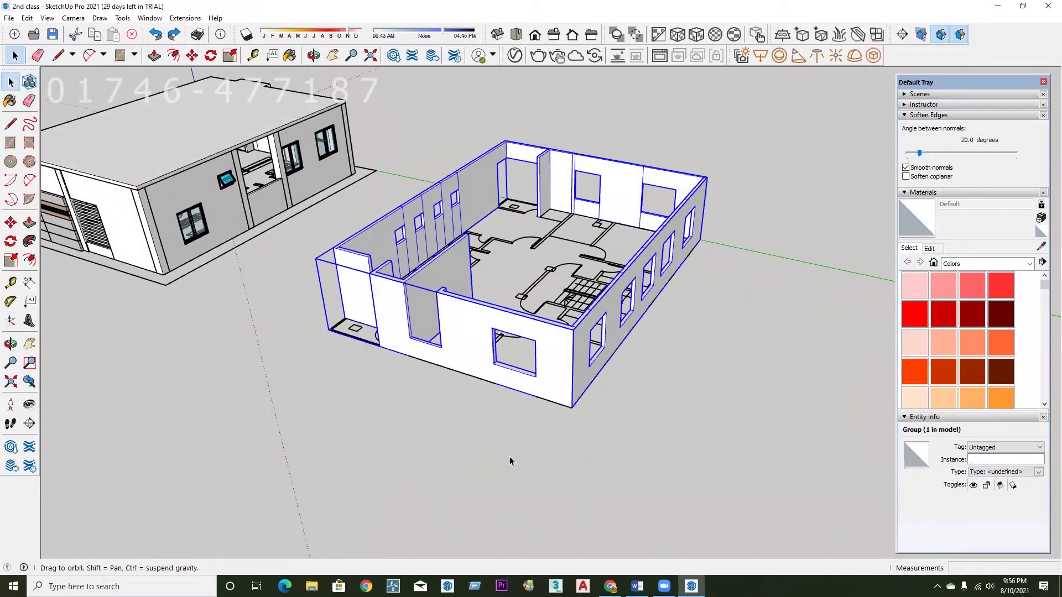
scroll(526, 447, "up", 2)
middle_click_drag(500, 447, 502, 415)
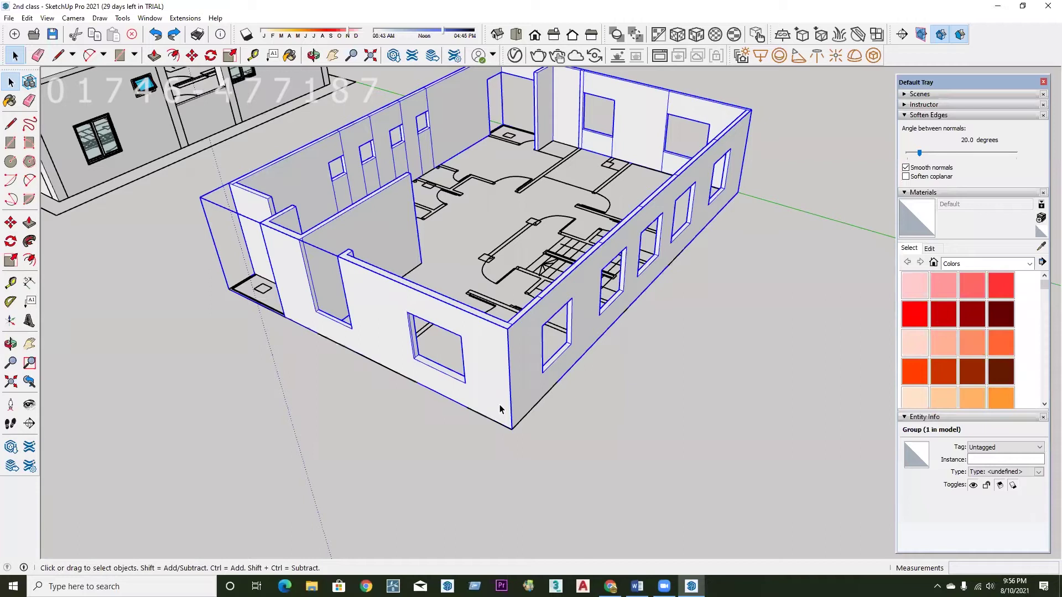
scroll(392, 462, "down", 1)
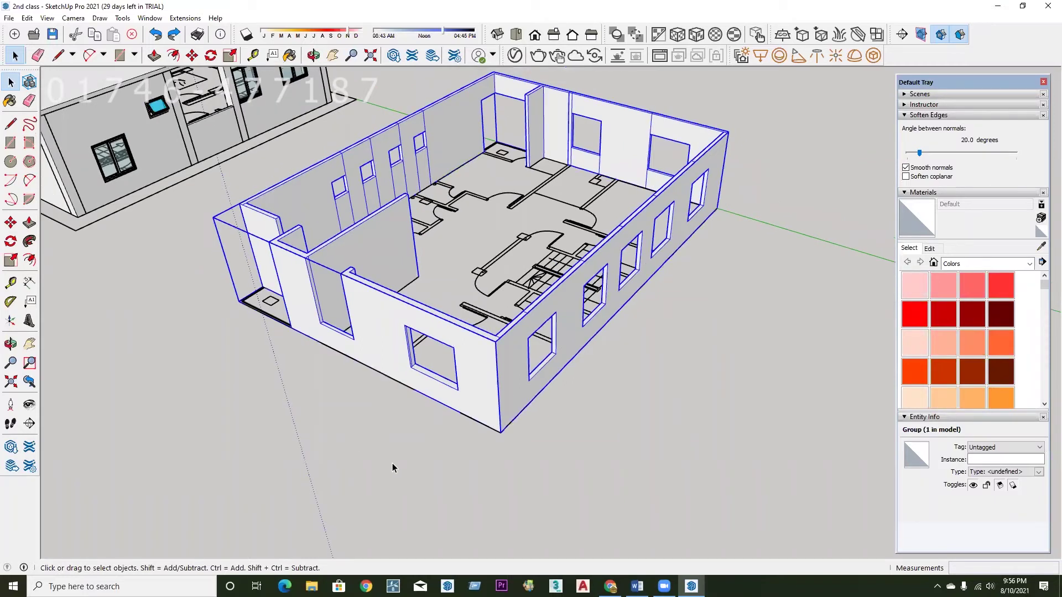
scroll(393, 462, "down", 1)
scroll(429, 344, "up", 2)
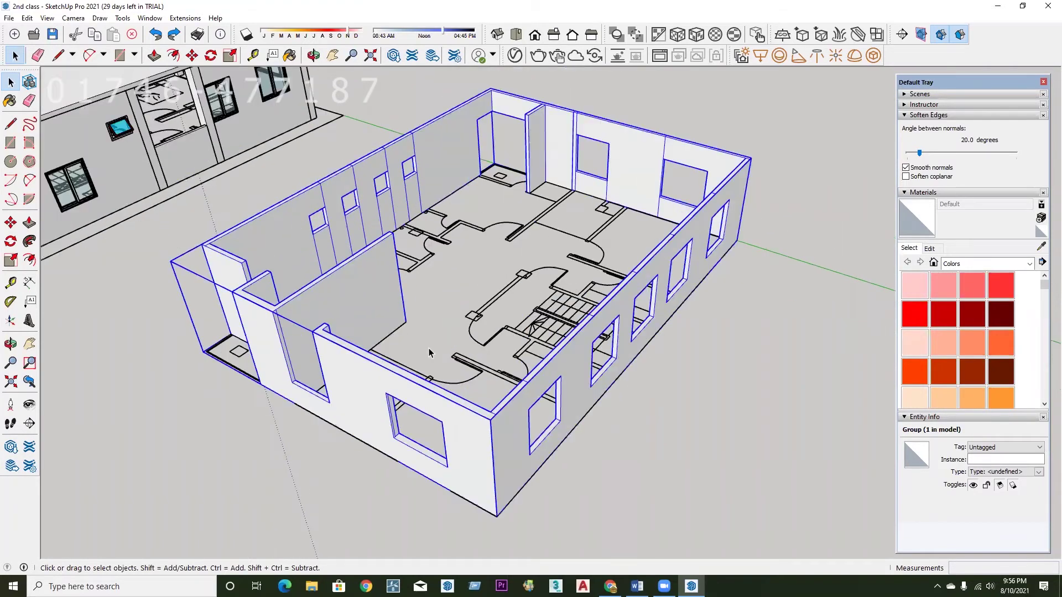
scroll(440, 386, "down", 1)
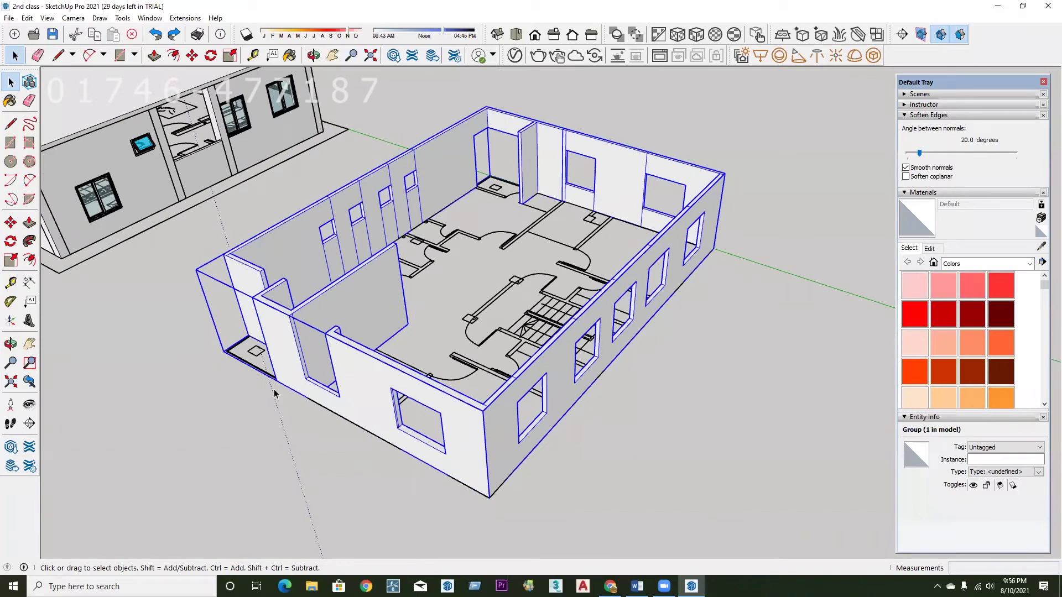
scroll(471, 324, "down", 1)
scroll(504, 355, "down", 1)
scroll(662, 271, "down", 1)
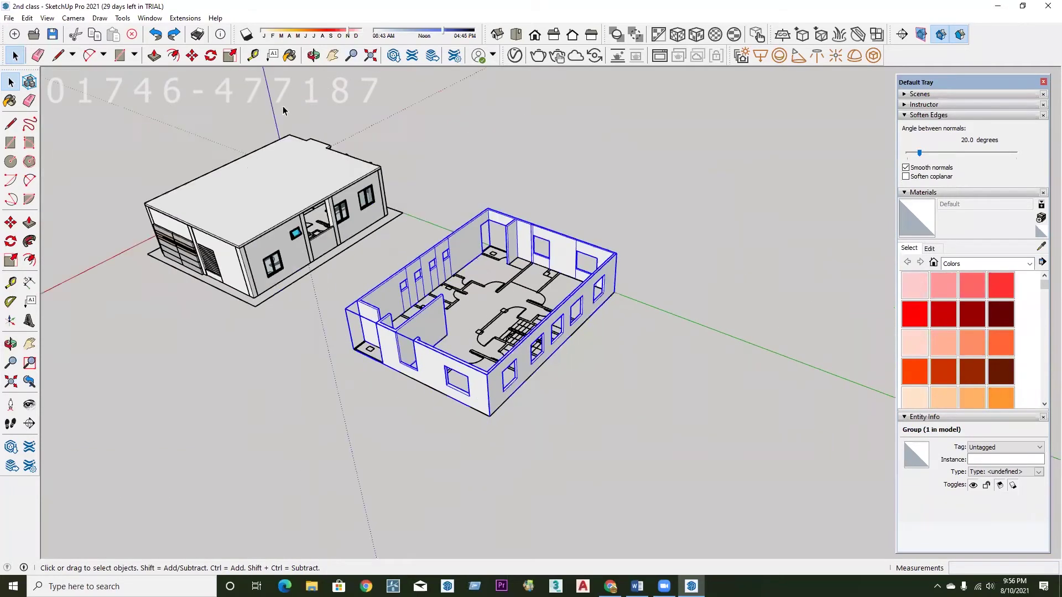
scroll(407, 343, "down", 1)
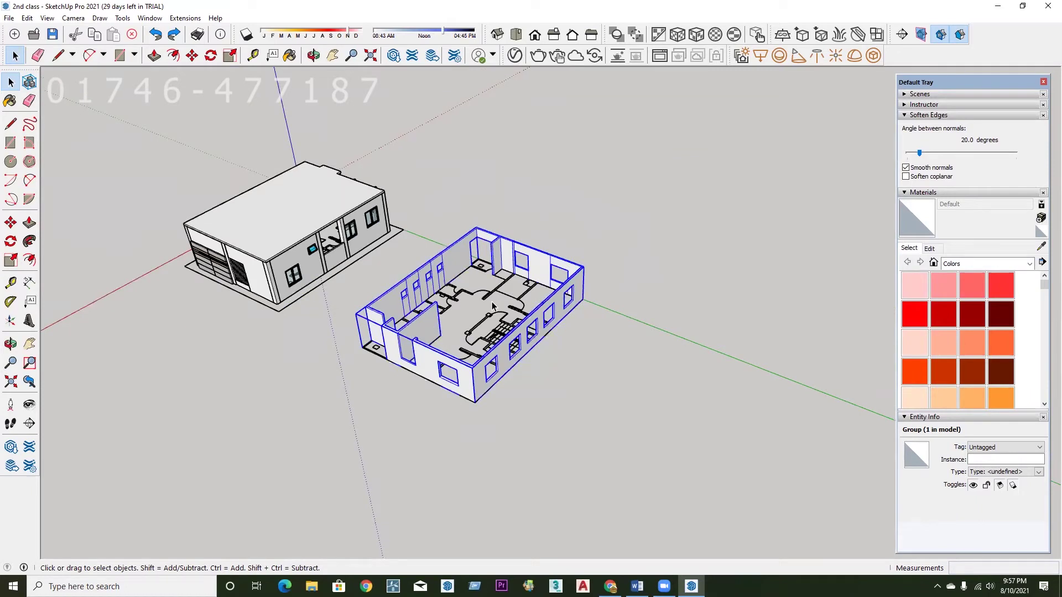
scroll(415, 221, "down", 1)
scroll(413, 224, "down", 1)
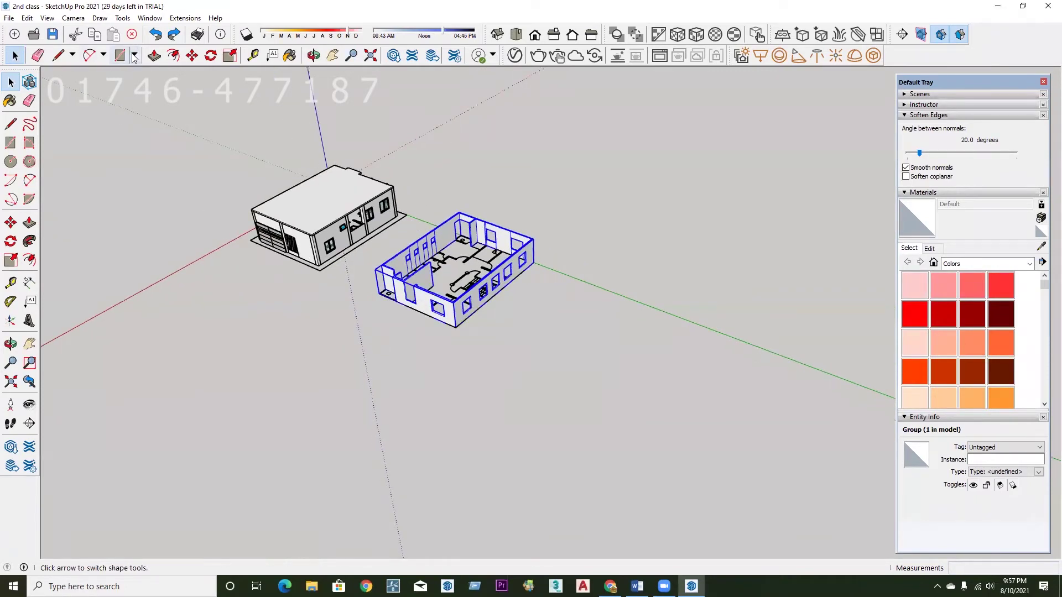
Draw two long flat rectangles on the ground in front of the buildings.
left_click(119, 55)
scroll(517, 130, "down", 1)
left_click(407, 364)
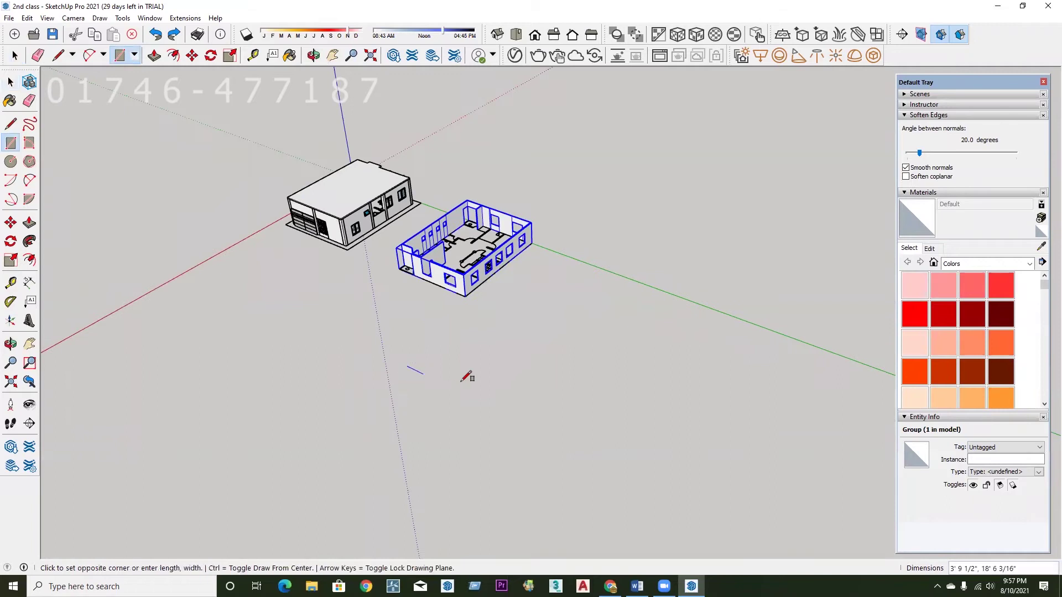
left_click(494, 386)
left_click(526, 370)
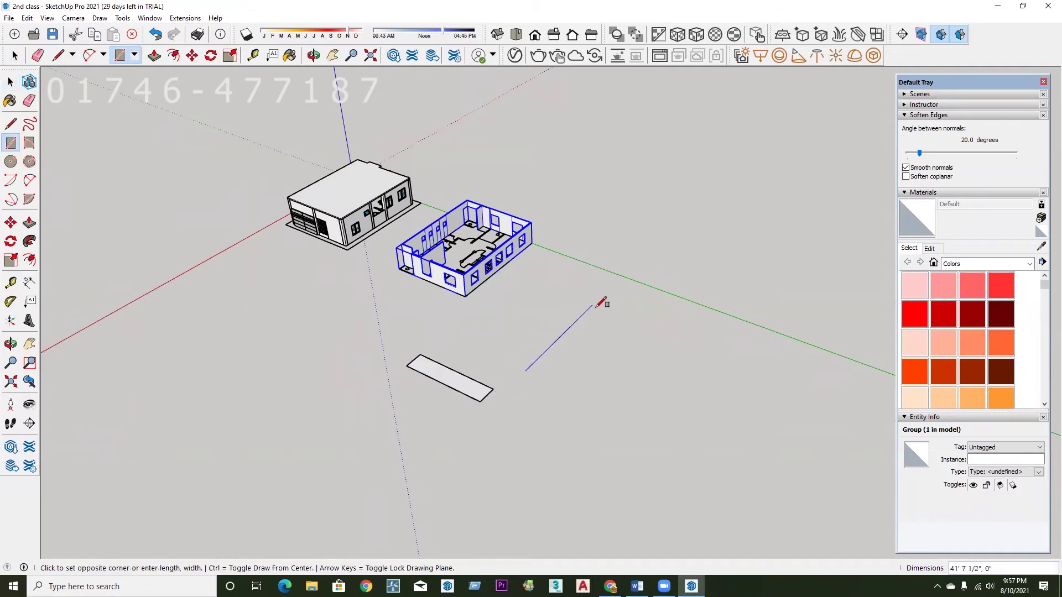
left_click(560, 299)
Make the lower rectangle, with its edges, into a group.
key("space")
scroll(462, 398, "up", 1)
scroll(462, 392, "up", 1)
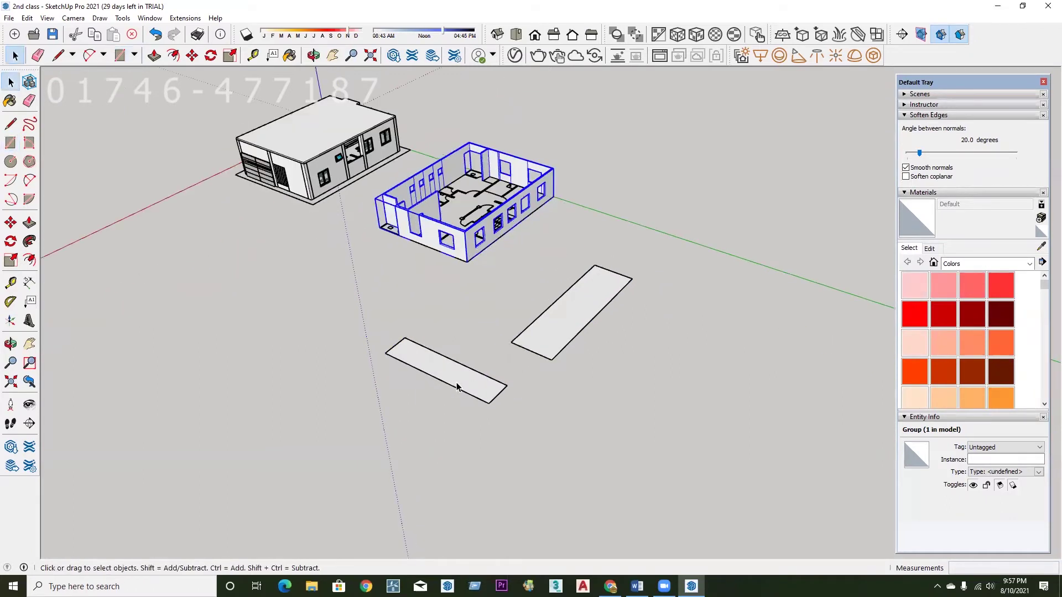
double_click(459, 381)
right_click(459, 382)
left_click(504, 279)
Make the right rectangle, with its edges, into a group as well.
scroll(515, 359, "up", 1)
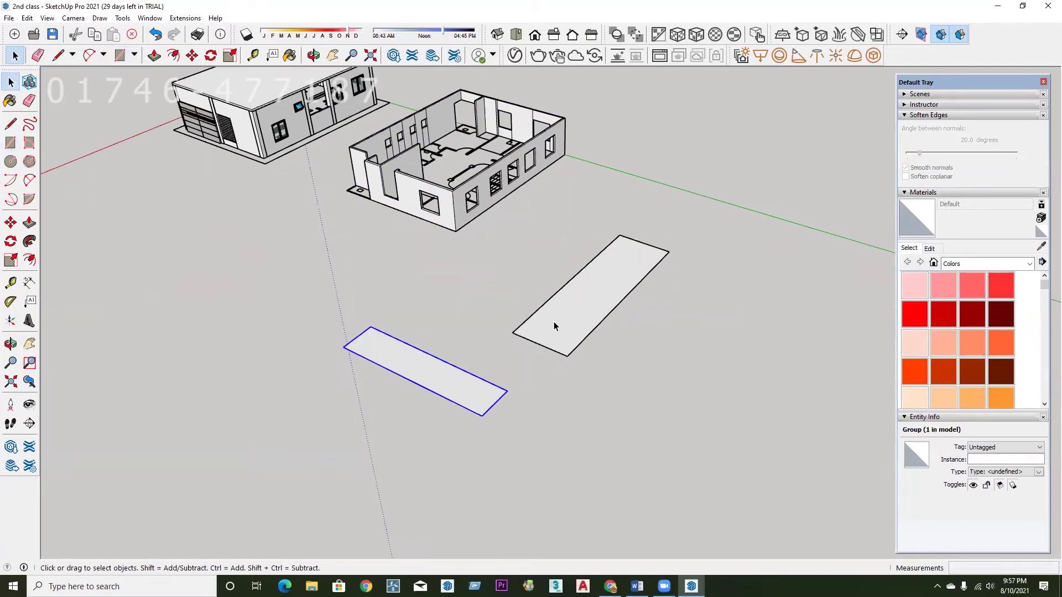
double_click(556, 327)
right_click(555, 327)
left_click(592, 416)
scroll(552, 378, "up", 1)
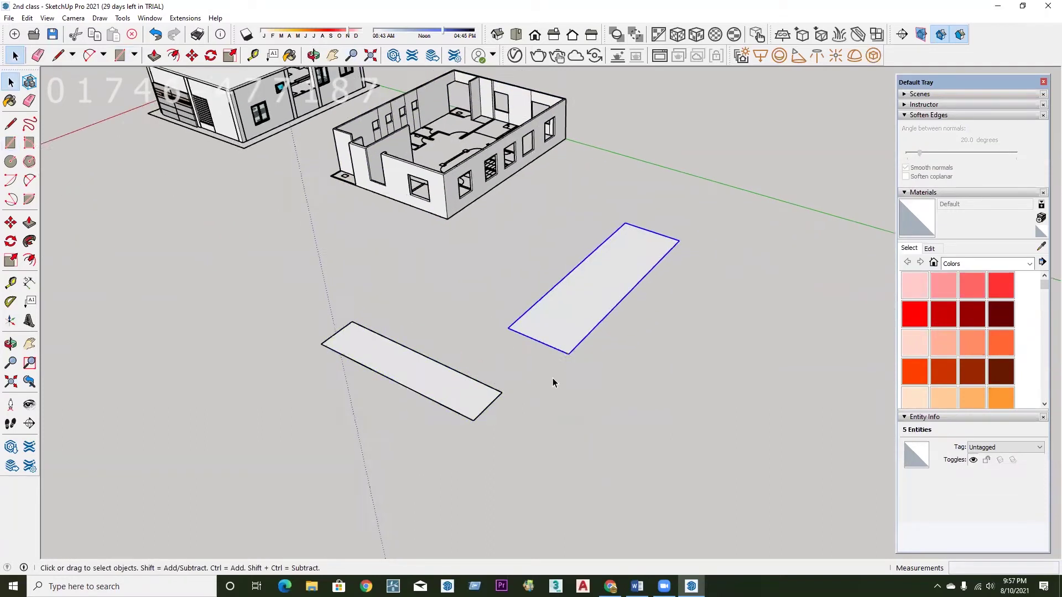
scroll(548, 377, "up", 1)
Inside the lower group, Push/Pull the rectangle up into a box.
left_click(421, 376)
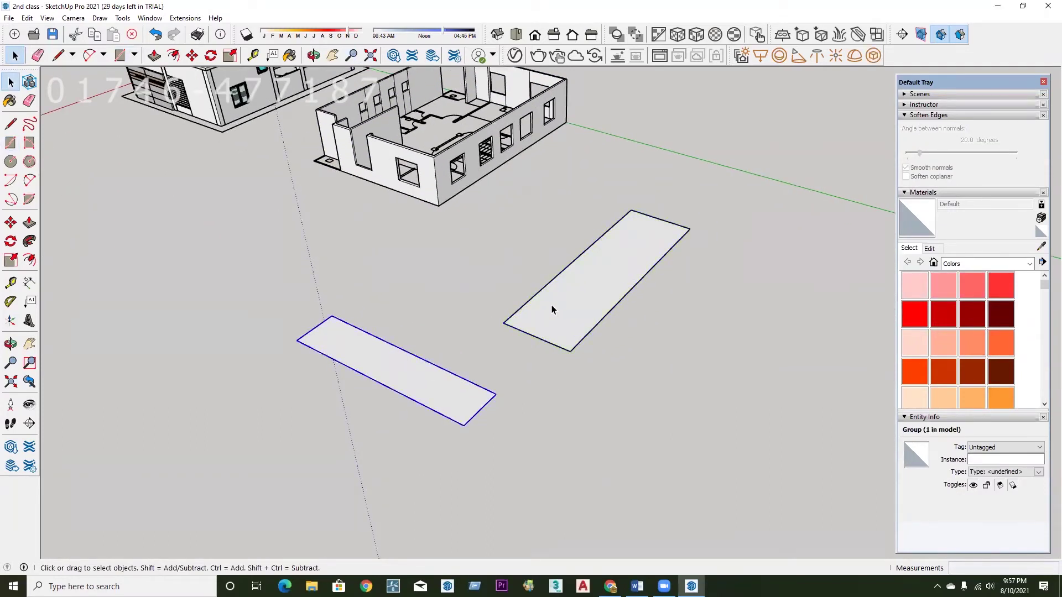
double_click(417, 374)
key("p")
left_click(419, 377)
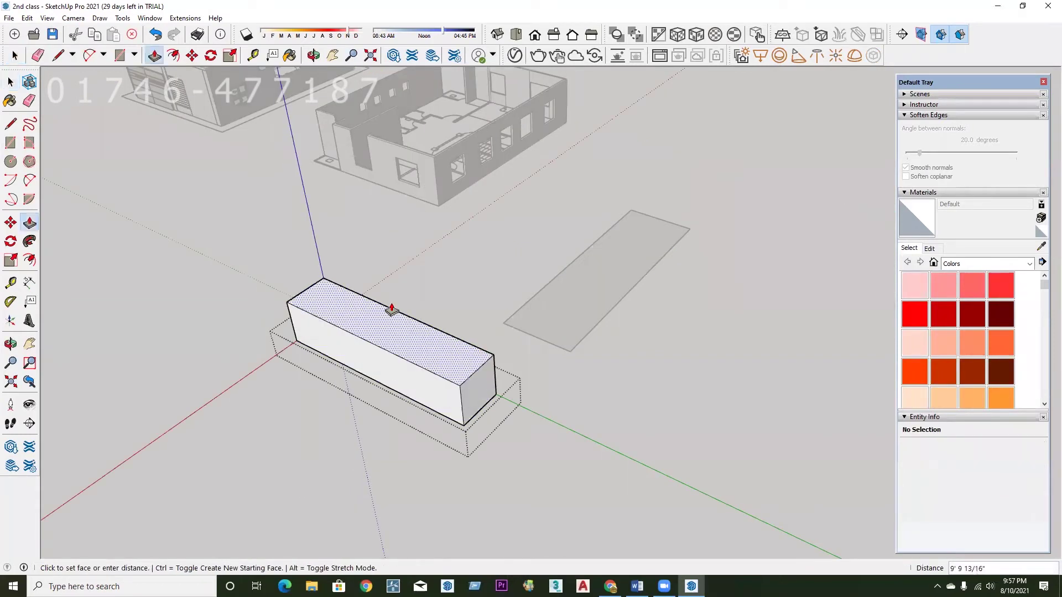
left_click(492, 308)
key("space")
left_click(538, 376)
Inside the right group, Push/Pull the rectangle up into a tall box.
left_click(563, 305)
double_click(561, 304)
key("p")
left_click(555, 316)
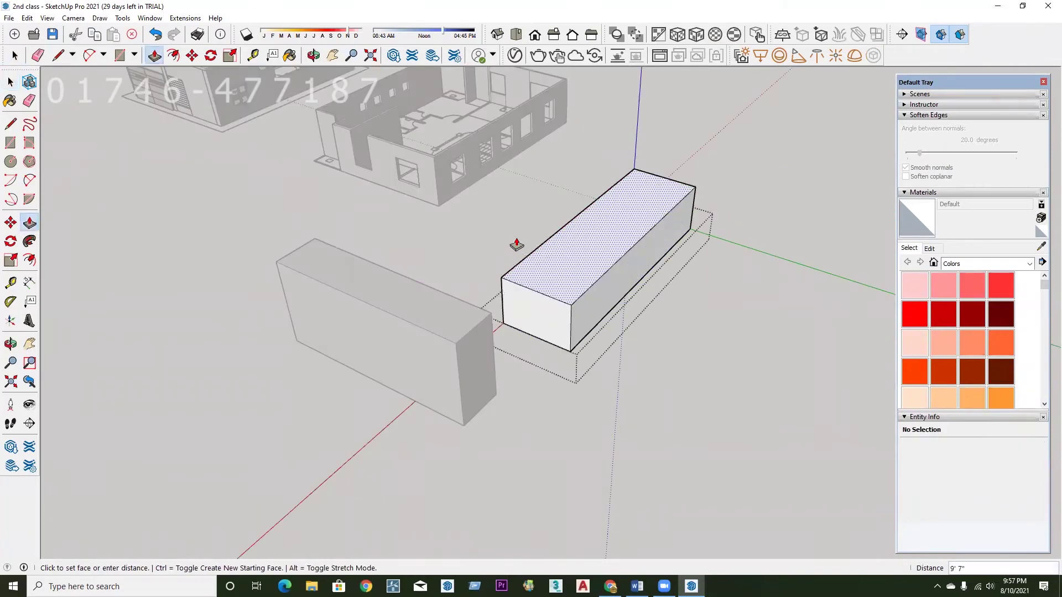
left_click(517, 245)
key("space")
Select both temporary boxes and delete them.
middle_click_drag(599, 387, 548, 304)
key("Escape")
left_click(439, 354)
middle_click_drag(445, 367, 526, 293)
left_click(504, 308)
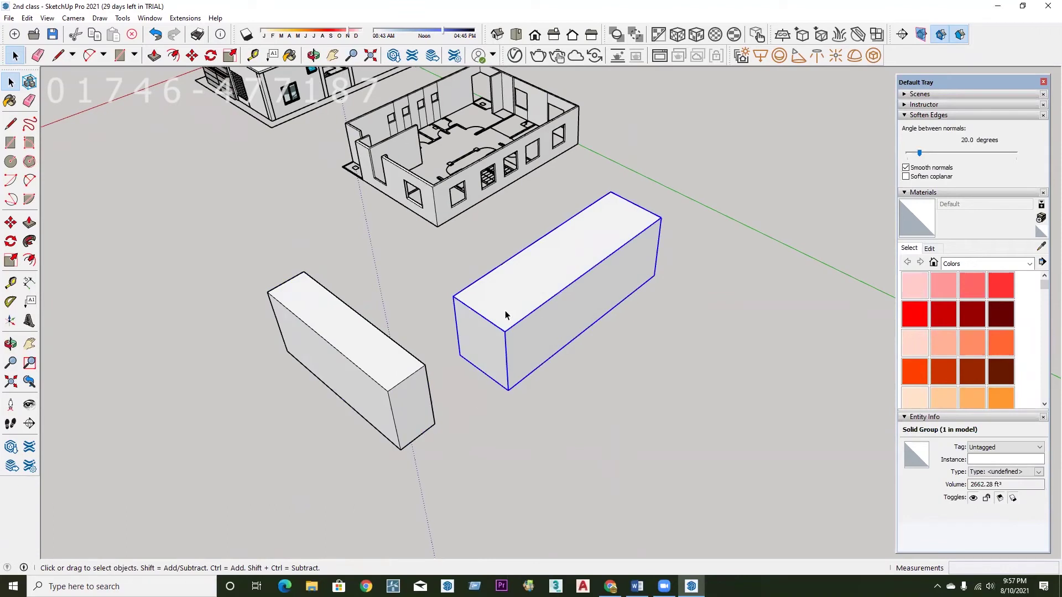
double_click(498, 321)
left_click(449, 367)
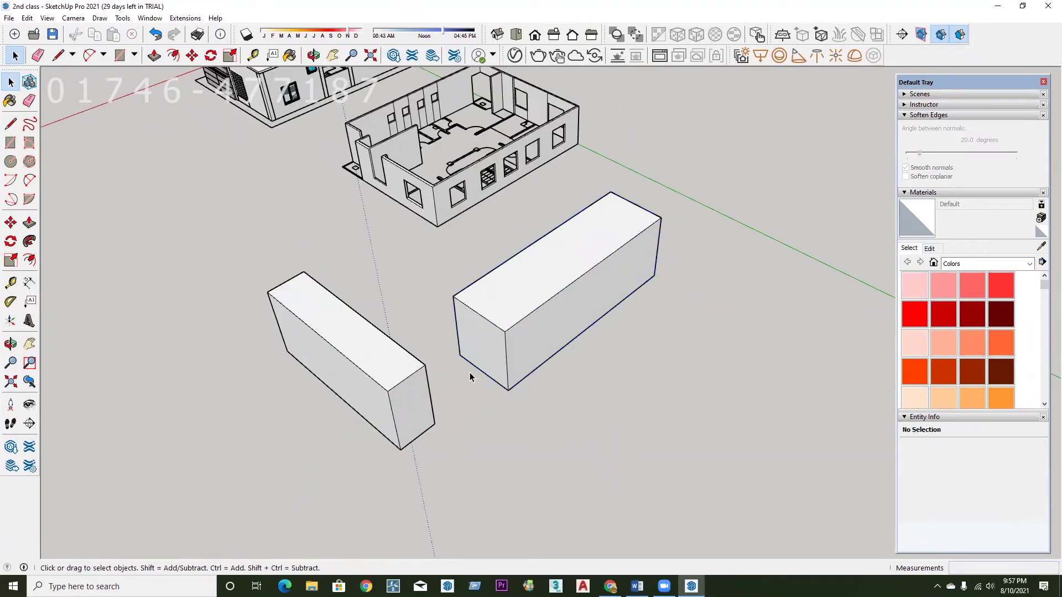
left_click(489, 327)
key("Delete")
left_click(380, 360)
Delete the leftover box, draw a thin ground rectangle beside the buildings, and make it a group.
key("Delete")
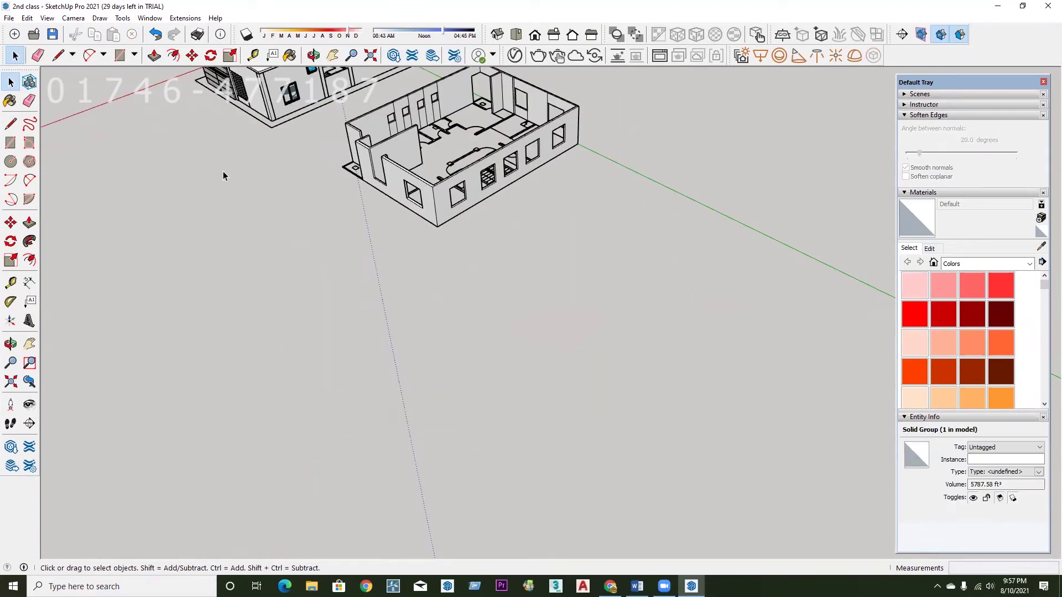
left_click(119, 55)
left_click(333, 278)
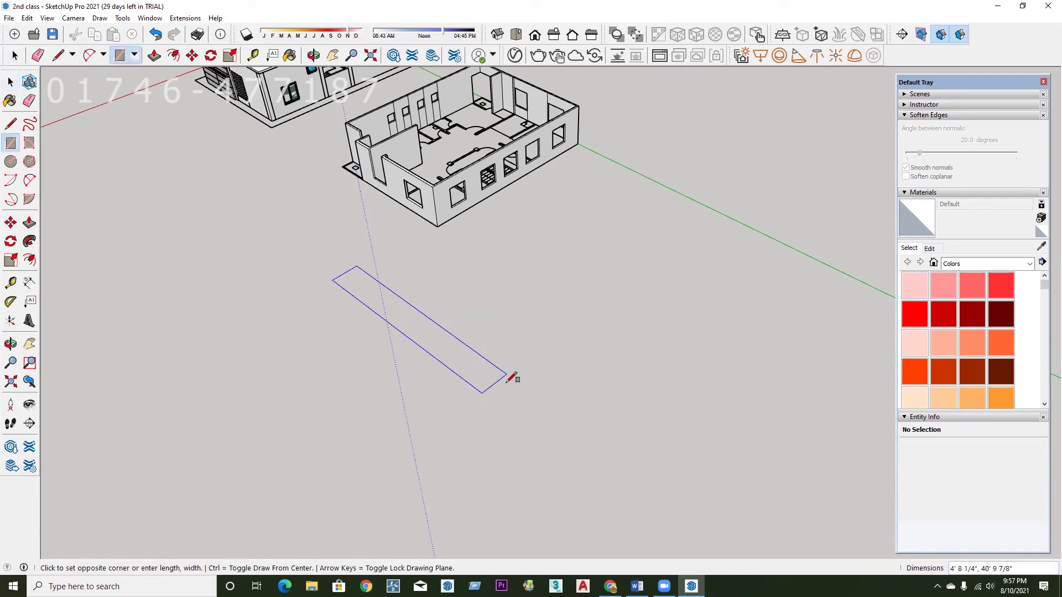
left_click(515, 389)
middle_click_drag(473, 369, 497, 391)
key("space")
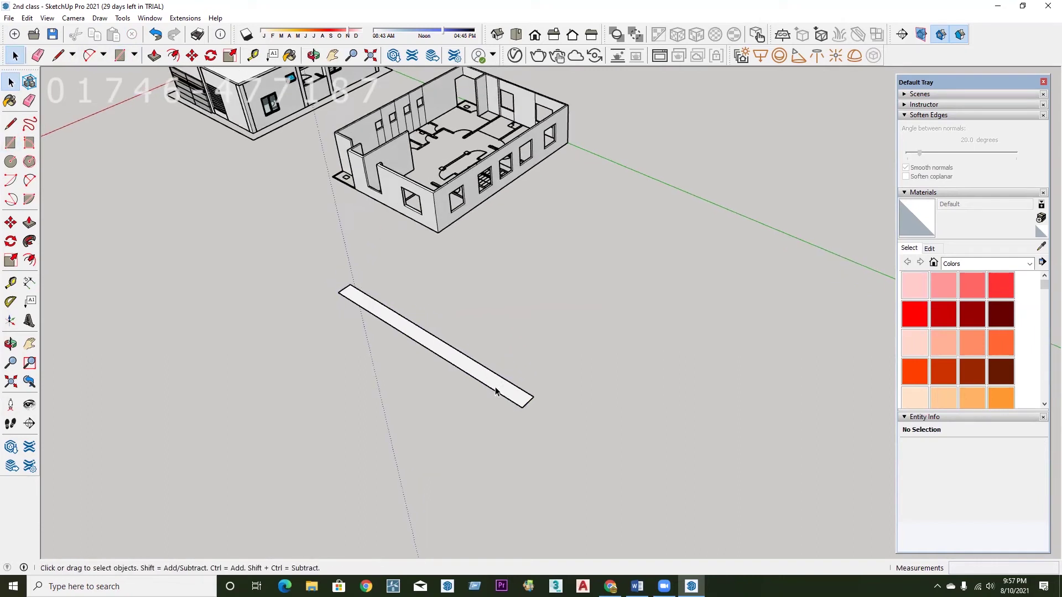
left_click(493, 380)
right_click(492, 381)
left_click(545, 272)
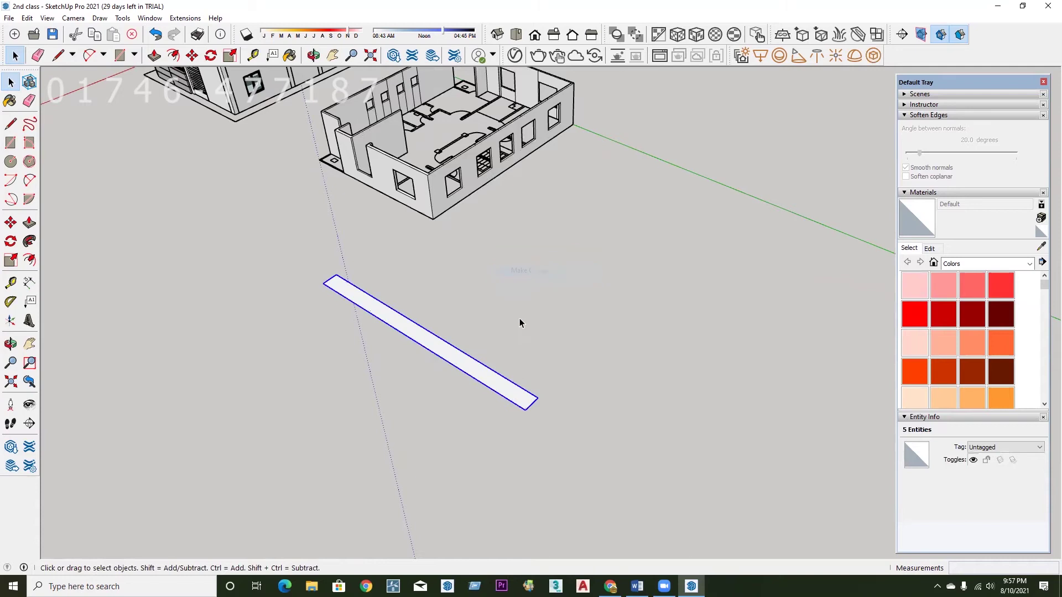
Inside the strip group, draw new rectangles beside the strip.
scroll(466, 390, "up", 2)
scroll(429, 411, "down", 1)
scroll(485, 443, "up", 1)
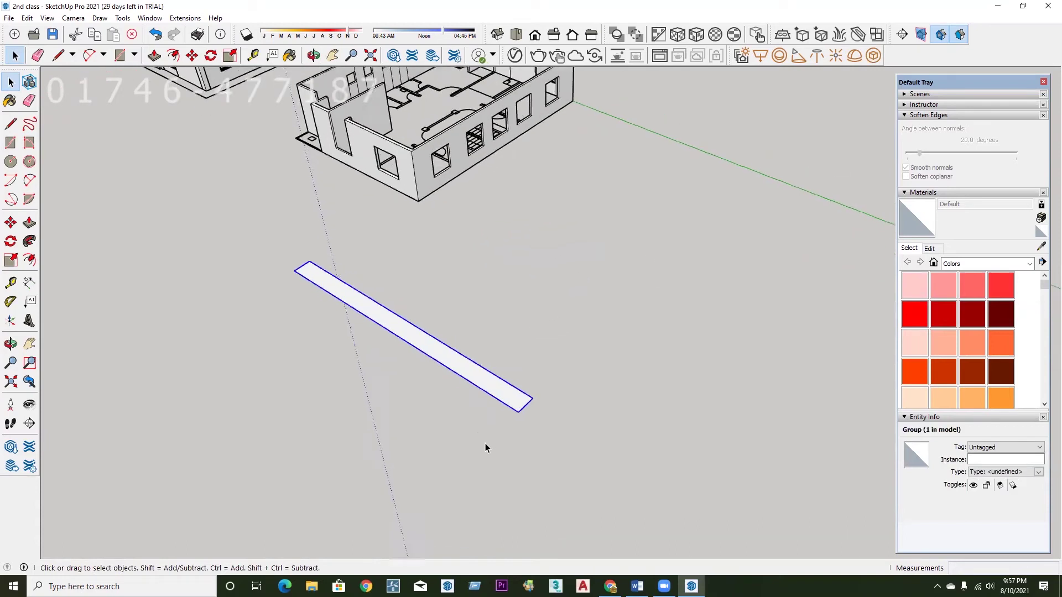
scroll(482, 420, "up", 1)
scroll(413, 425, "down", 1)
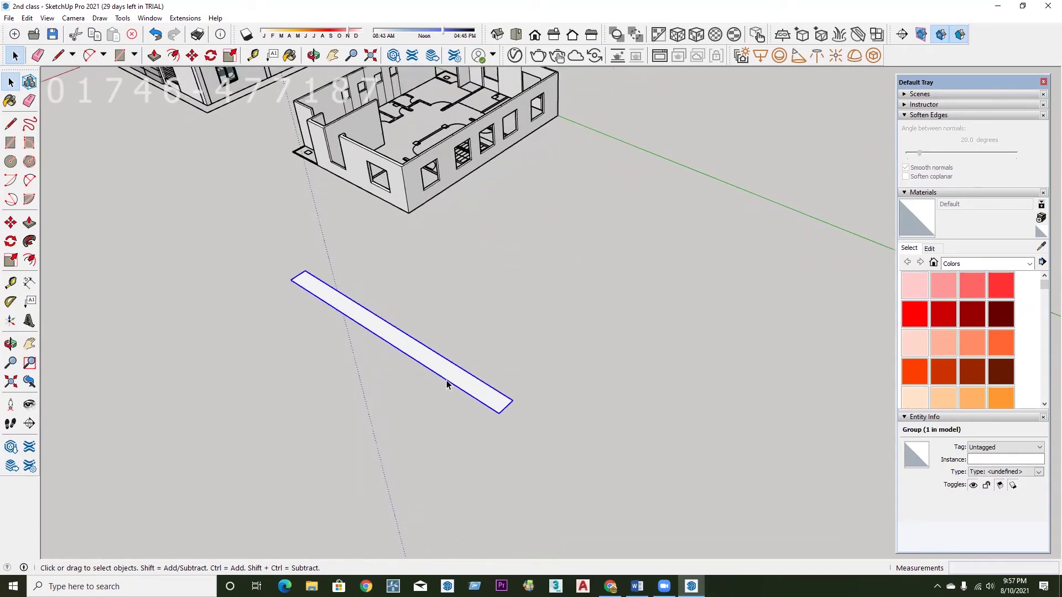
double_click(453, 379)
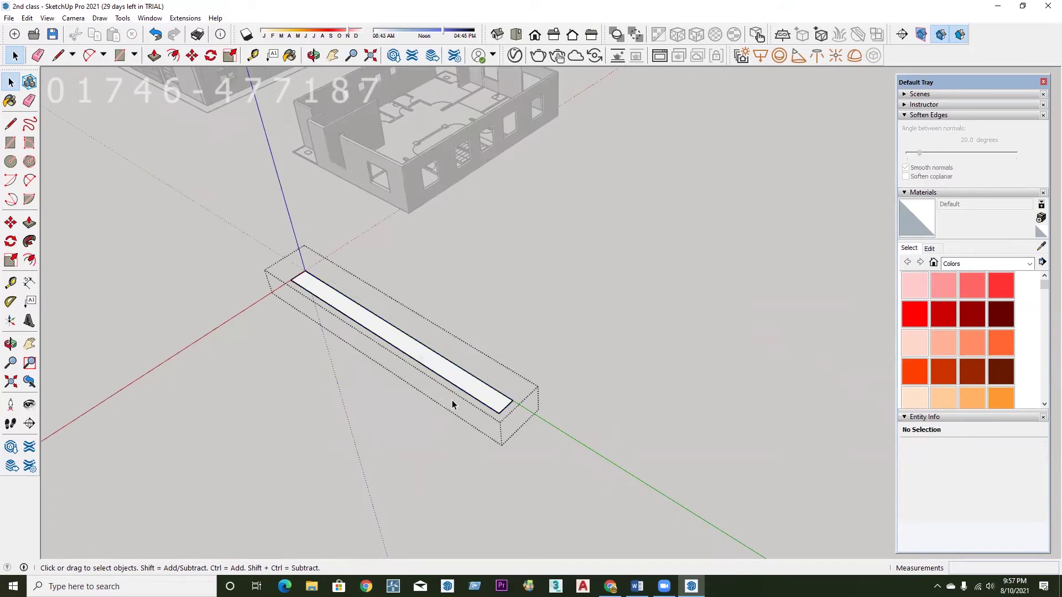
key("r")
scroll(434, 403, "down", 1)
left_click(481, 326)
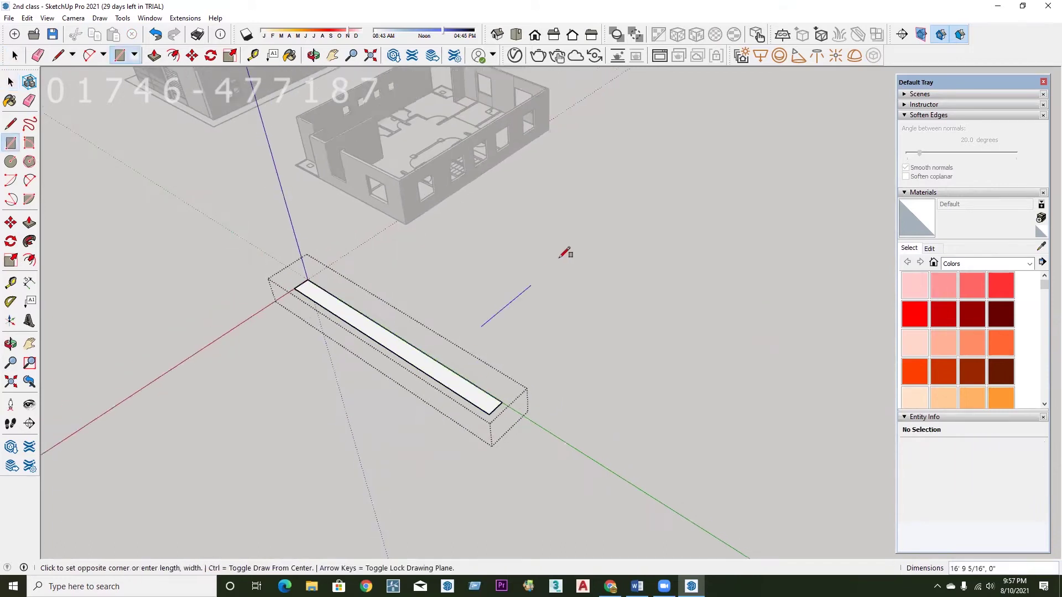
left_click(656, 259)
left_click(587, 388)
Add a small rectangle, a large front rectangle and a long back rectangle in the group.
left_click(533, 486)
scroll(528, 315, "down", 2)
scroll(409, 369, "down", 1)
left_click(425, 371)
left_click(355, 422)
scroll(490, 283, "down", 1)
scroll(326, 373, "up", 1)
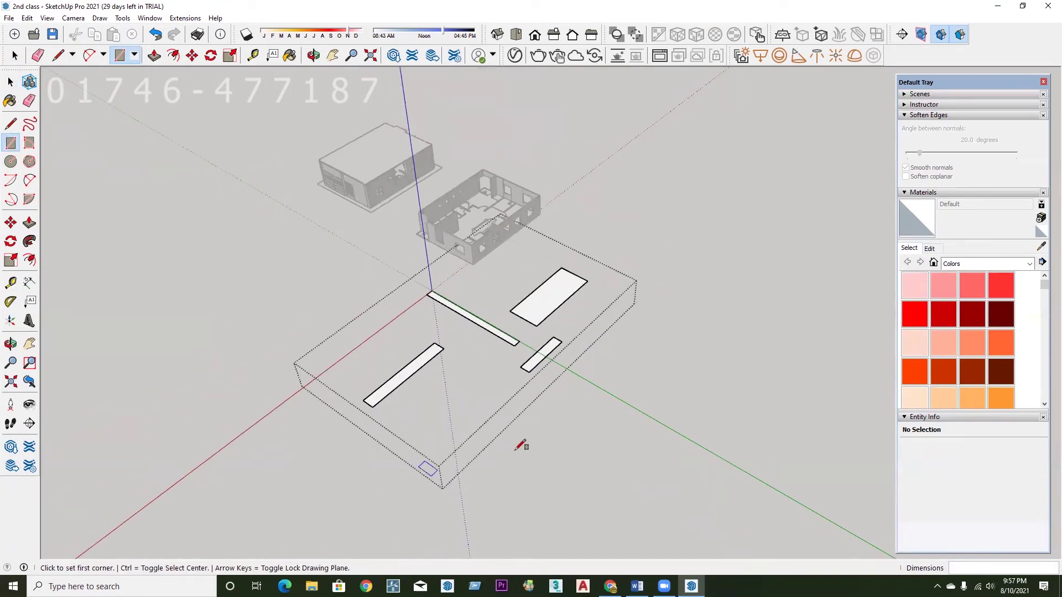
left_click(491, 402)
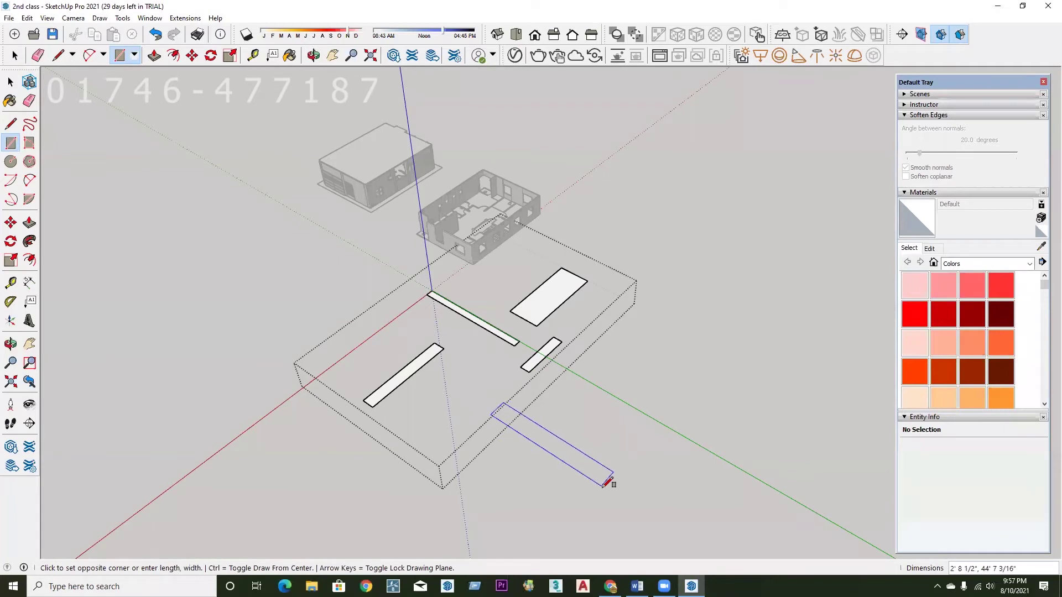
left_click(650, 454)
scroll(545, 319, "up", 1)
scroll(546, 319, "down", 1)
left_click(599, 332)
left_click(718, 207)
scroll(704, 202, "up", 1)
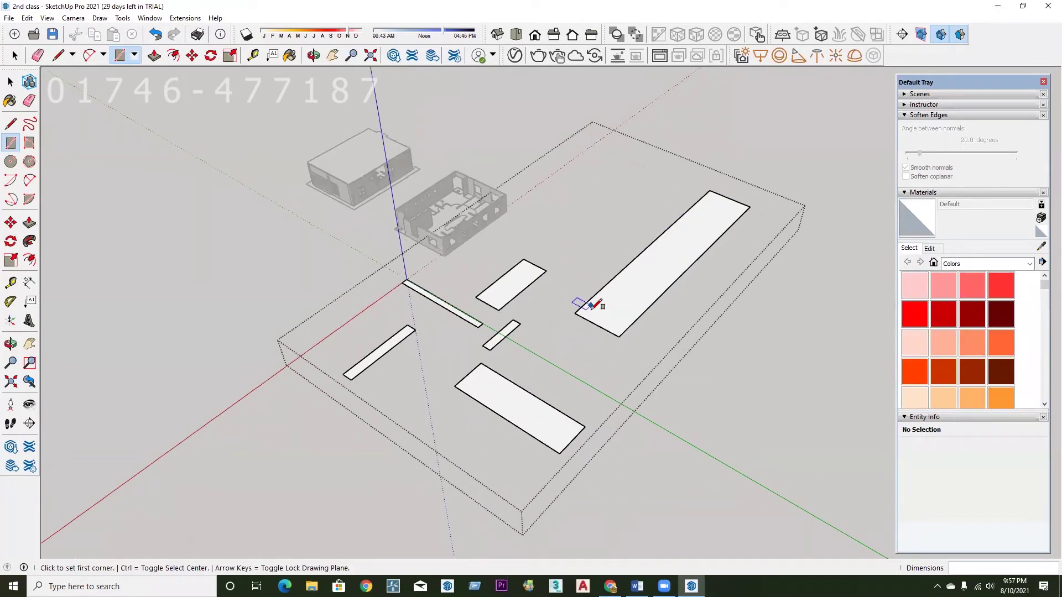
scroll(592, 304, "up", 1)
scroll(504, 322, "up", 1)
Push/Pull the rectangles into raised blocks and thin walls of varying heights, then exit the group.
key("p")
left_click(481, 289)
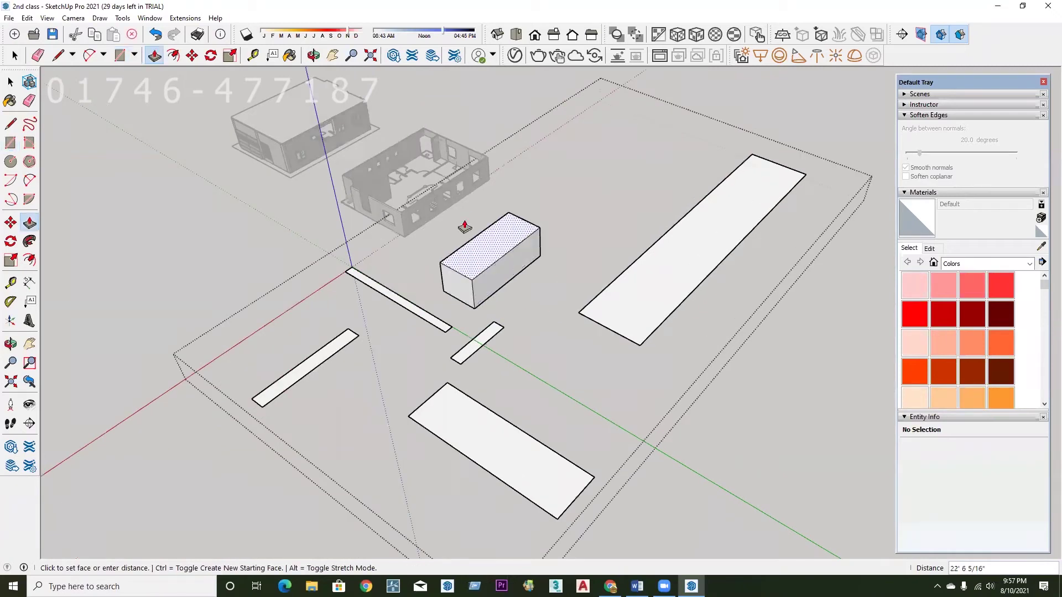
left_click(465, 183)
double_click(415, 308)
double_click(475, 344)
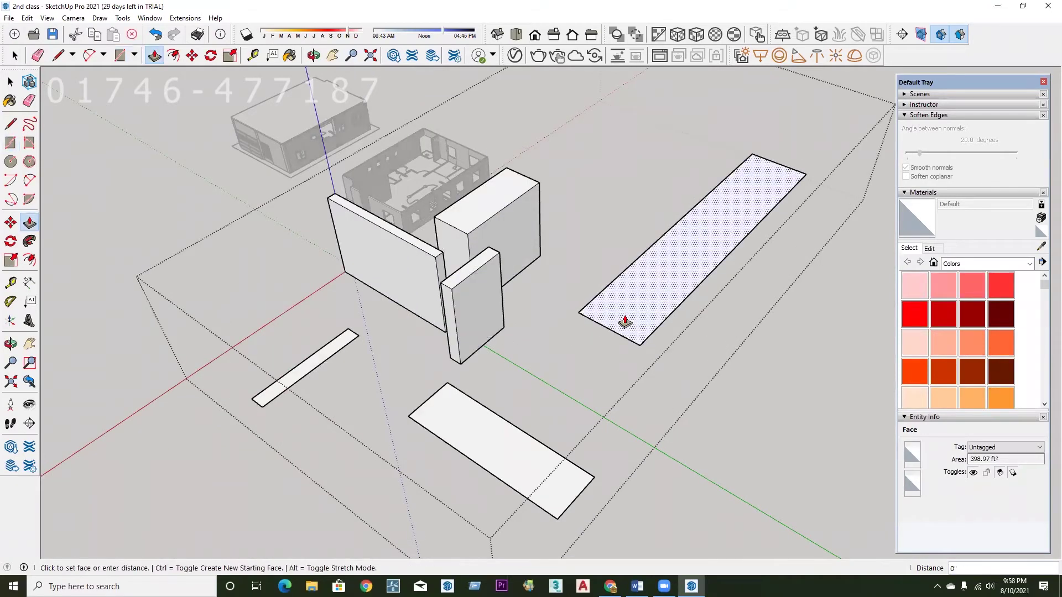
left_click(635, 254)
left_click_drag(476, 421, 588, 458)
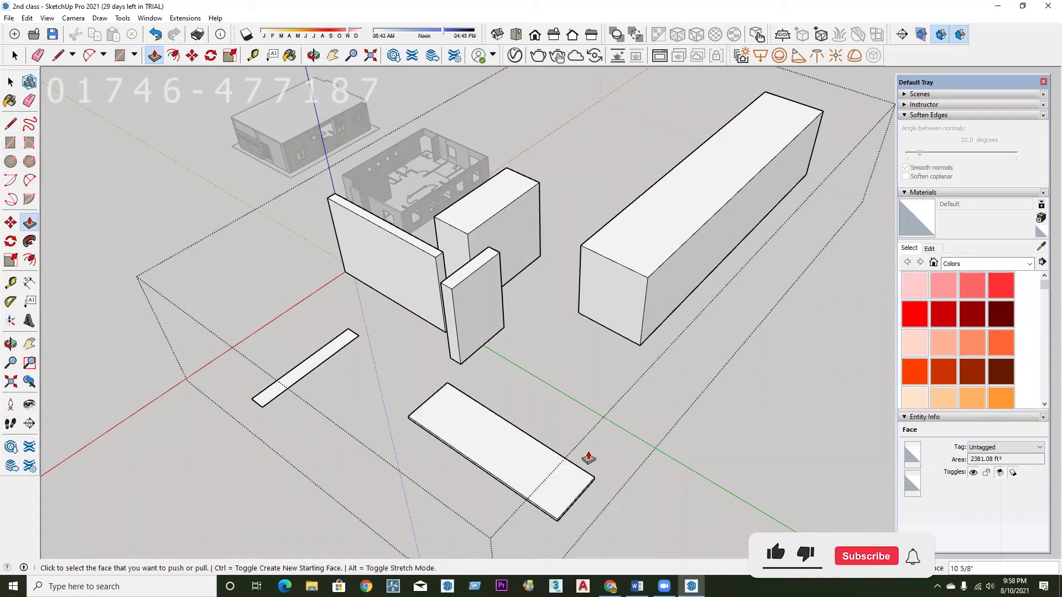
left_click_drag(530, 429, 277, 466)
middle_click_drag(277, 466, 521, 301)
mouse_move(465, 380)
middle_mouse_down()
mouse_move(456, 371)
mouse_move(516, 360)
mouse_move(431, 372)
mouse_move(502, 304)
mouse_move(237, 271)
middle_mouse_up()
double_click(455, 371)
key("space")
left_click(214, 290)
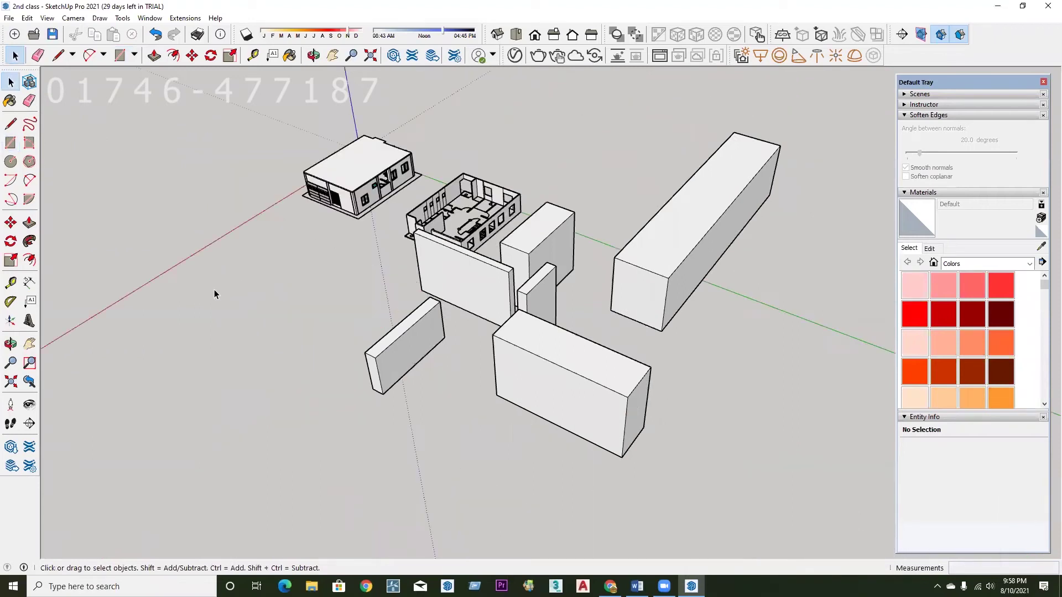
left_click(428, 333)
mouse_move(387, 380)
middle_mouse_down()
mouse_move(378, 380)
mouse_move(351, 478)
middle_mouse_up()
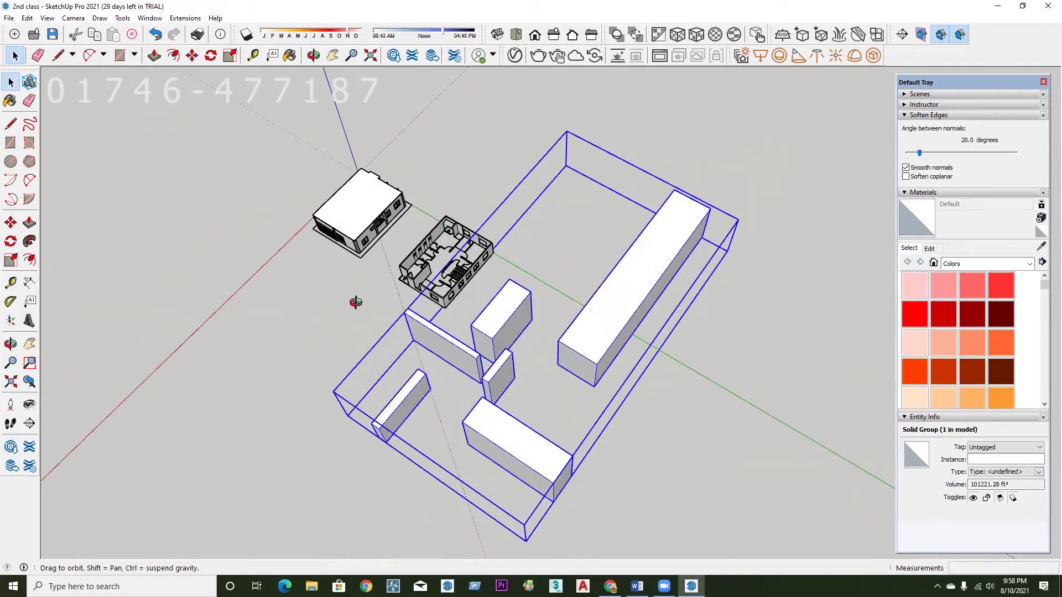
left_click_drag(463, 439, 481, 415)
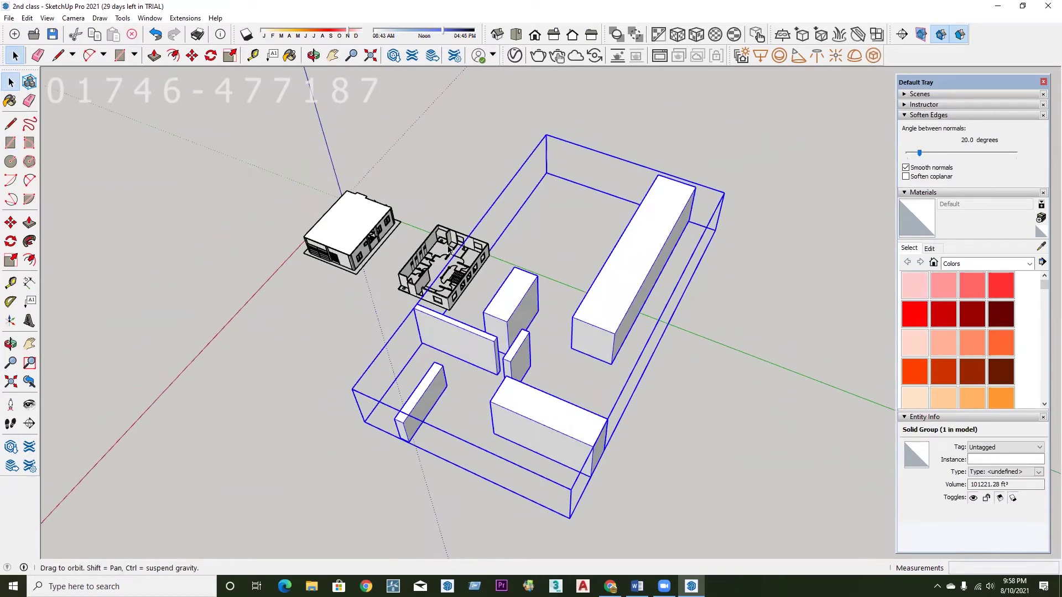
scroll(449, 250, "up", 2)
scroll(451, 313, "up", 2)
mouse_move(591, 305)
middle_mouse_down()
mouse_move(542, 376)
mouse_move(455, 425)
mouse_move(430, 408)
middle_mouse_up()
scroll(523, 385, "up", 2)
middle_click_drag(277, 432, 483, 356)
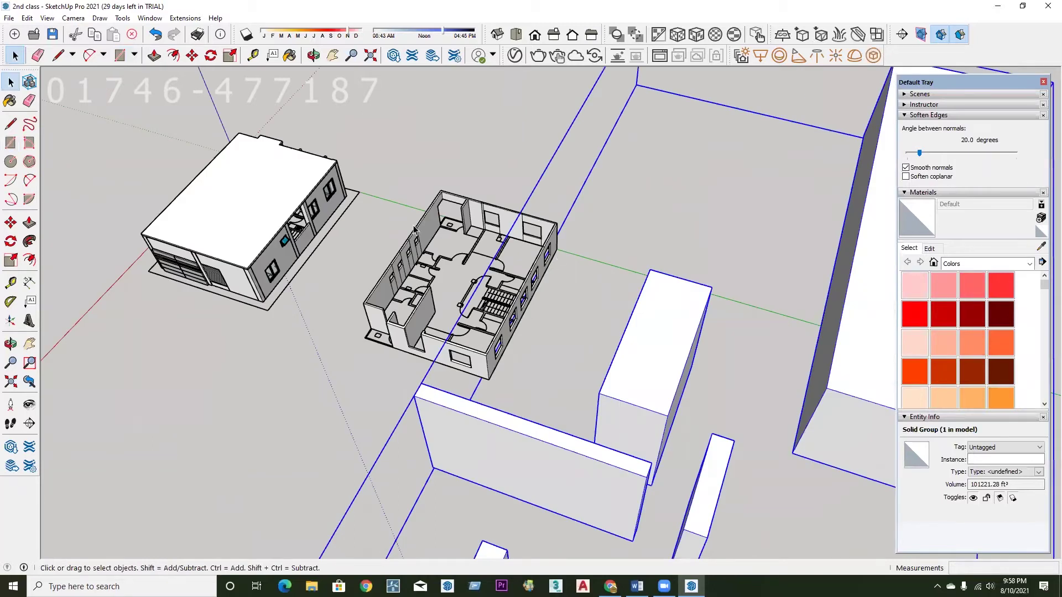
middle_click_drag(451, 290, 431, 329)
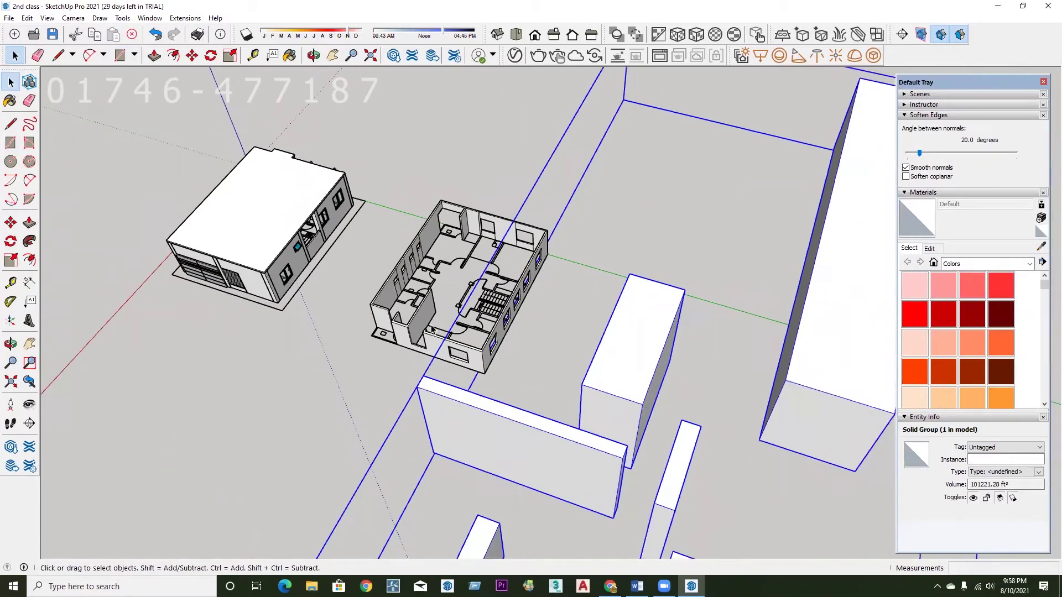
left_click(457, 346)
scroll(460, 327, "up", 3)
middle_click_drag(329, 317, 476, 98)
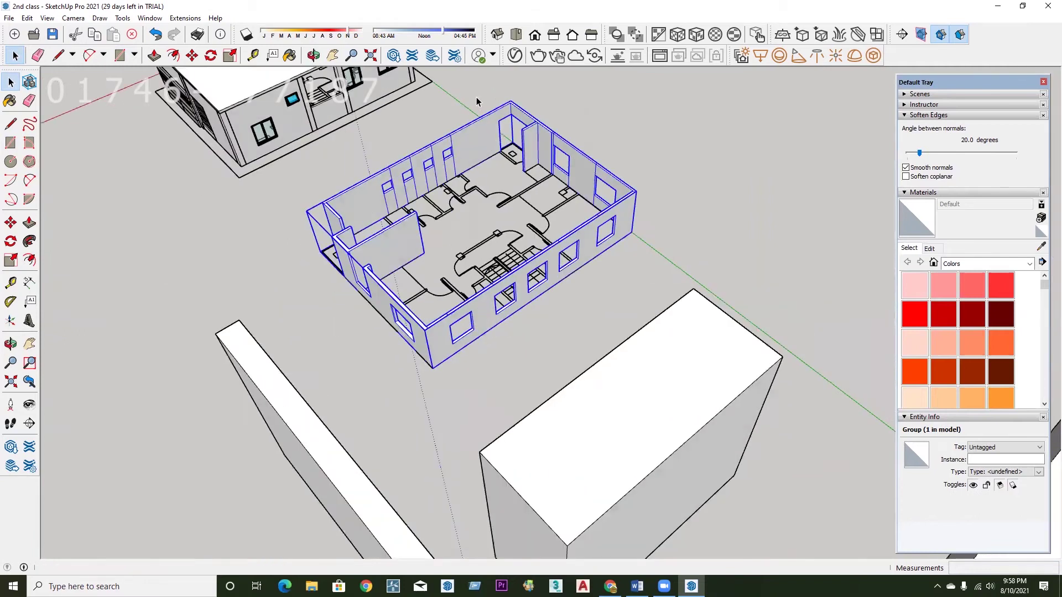
scroll(344, 343, "up", 3)
middle_click_drag(344, 343, 343, 299)
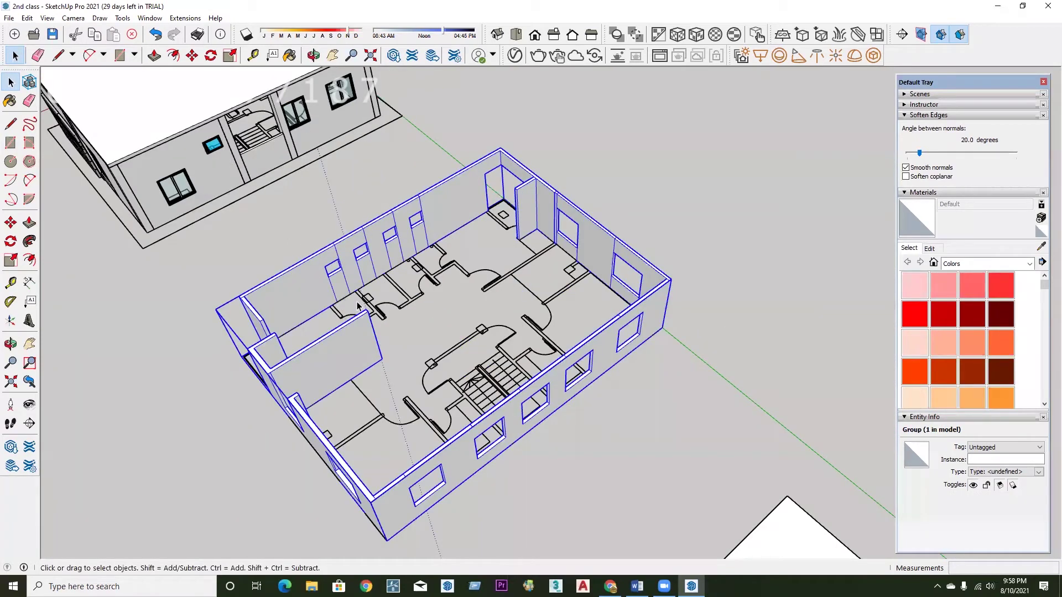
scroll(356, 304, "down", 2)
key("m")
left_click(353, 310)
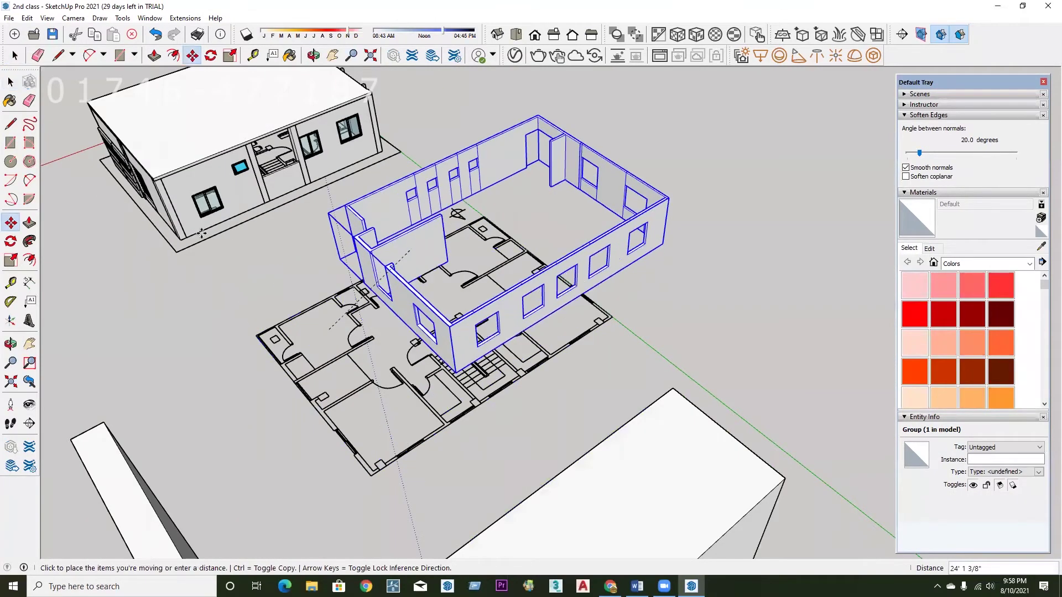
left_click(386, 269)
key("Delete")
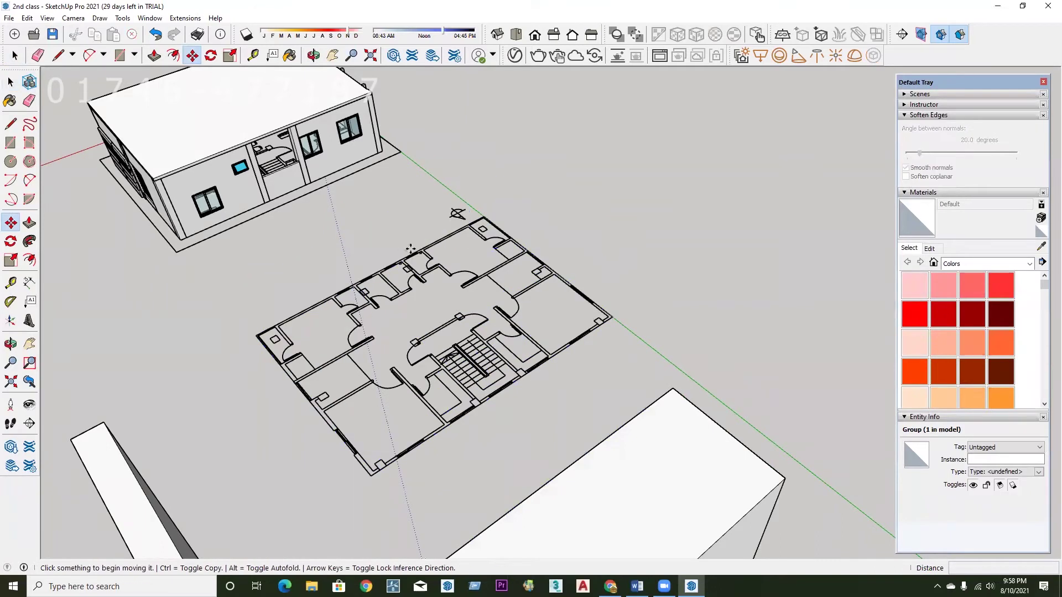
key("ctrl+z")
key("space")
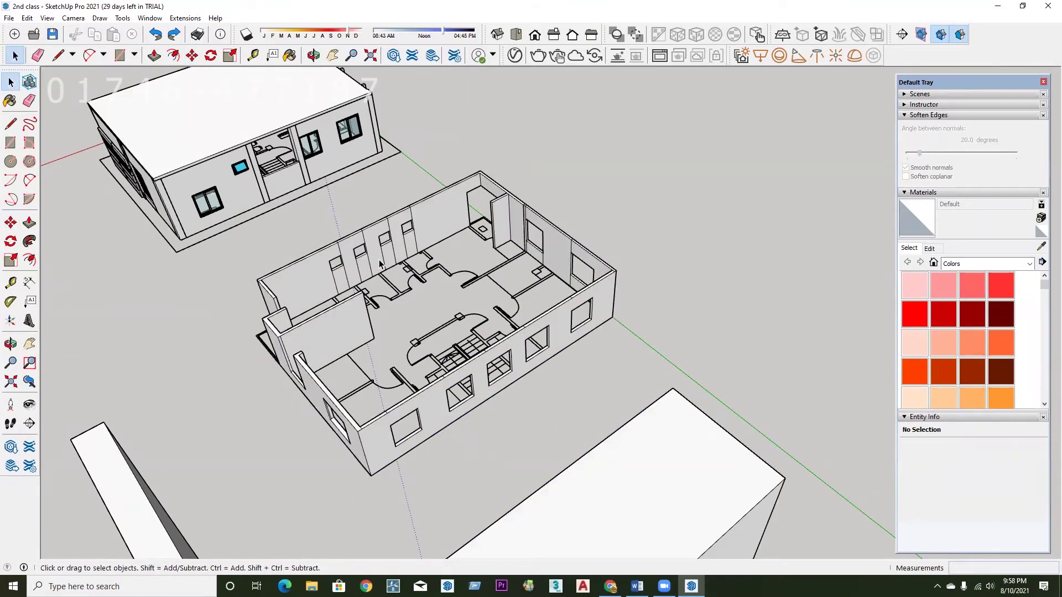
key("e")
Undo the accidental erasure of the wall group to restore the walls.
scroll(411, 232, "up", 3)
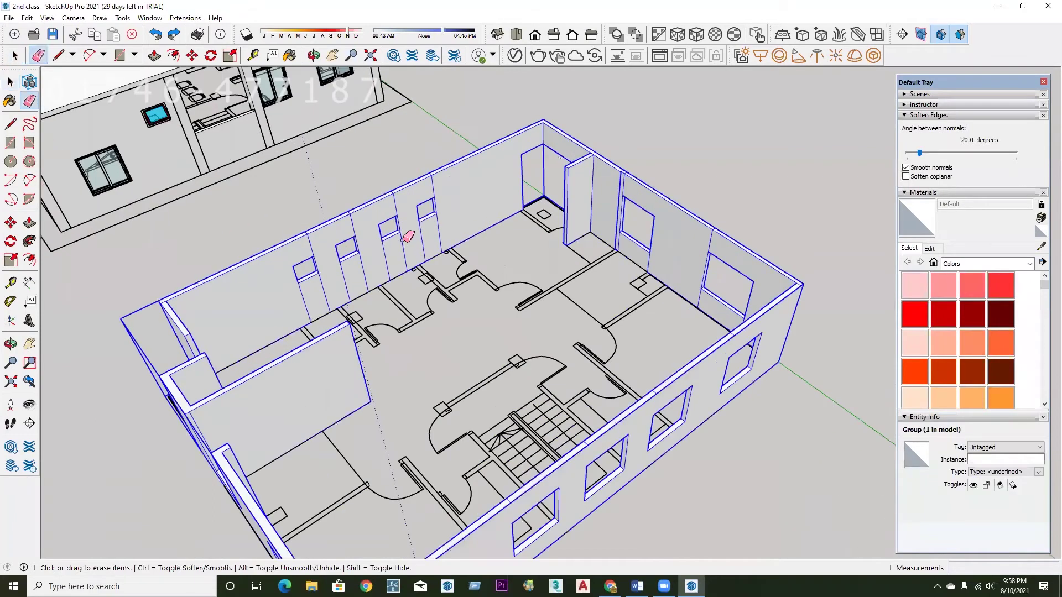
left_click(387, 239)
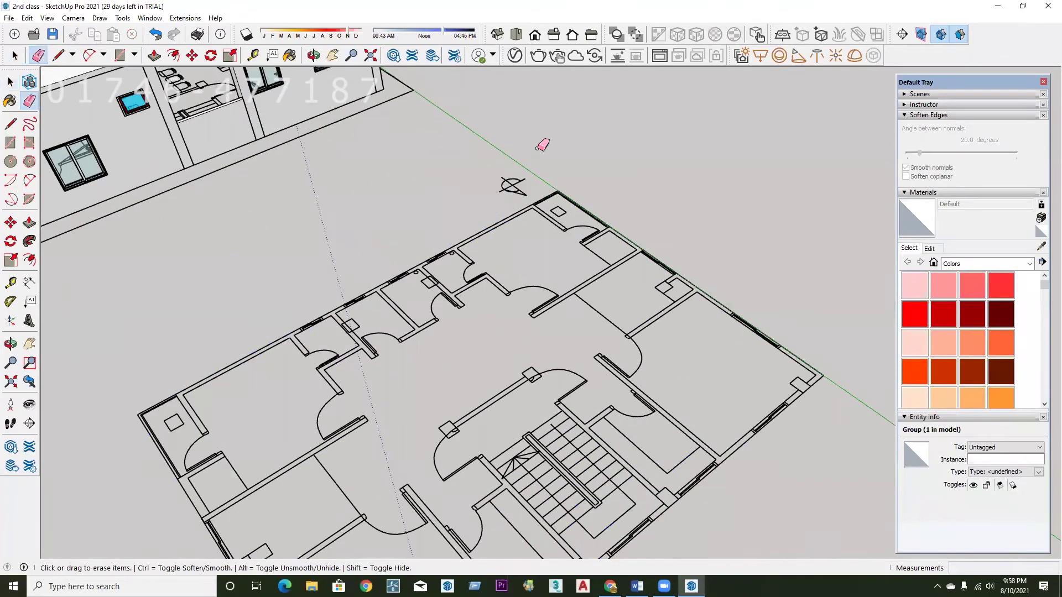
key("ctrl+z")
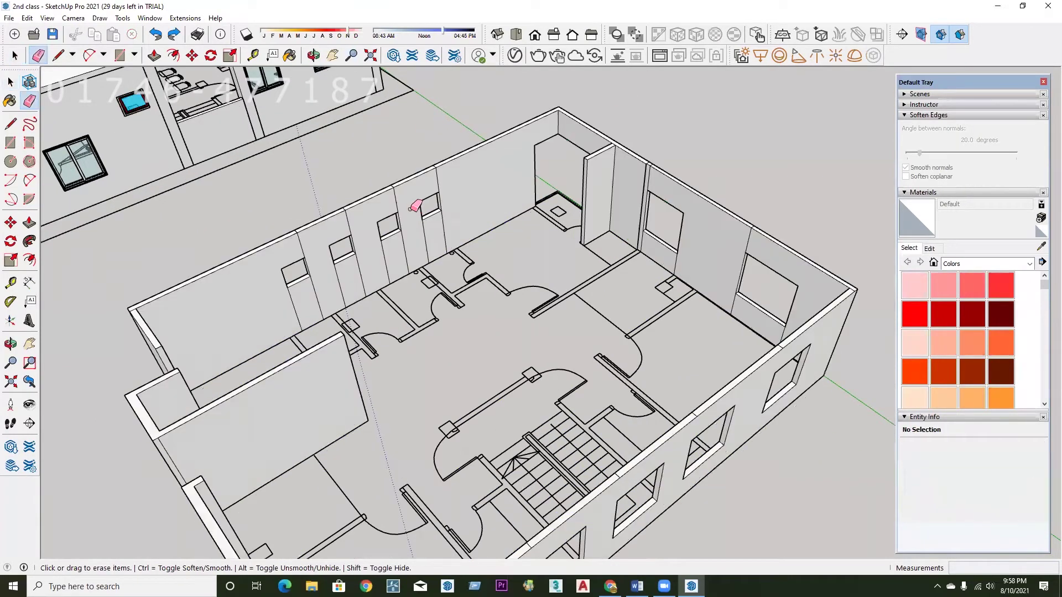
scroll(421, 203, "down", 3)
scroll(429, 180, "down", 3)
key("space")
Edit the upper-floor group and erase the vertical edges between the wall windows.
left_click(465, 366)
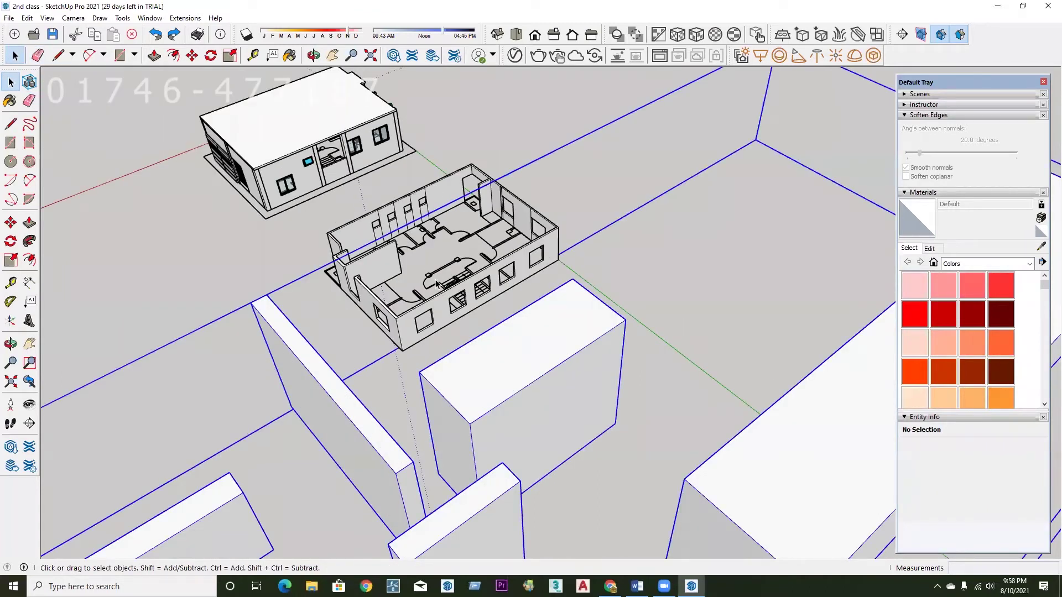
scroll(391, 234, "up", 5)
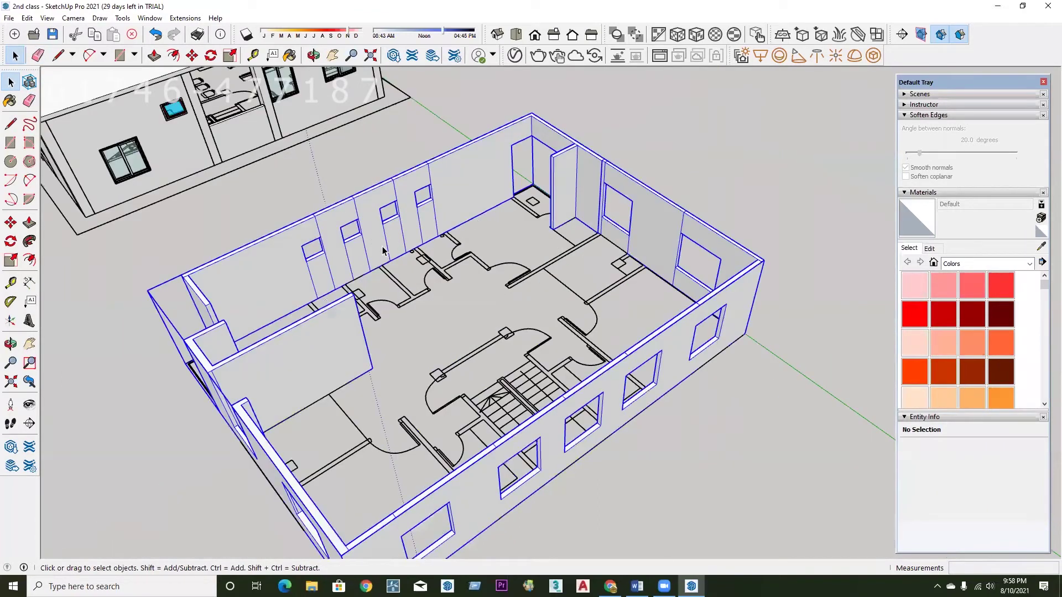
double_click(383, 250)
key("e")
scroll(453, 208, "down", 1)
left_click_drag(346, 254, 280, 291)
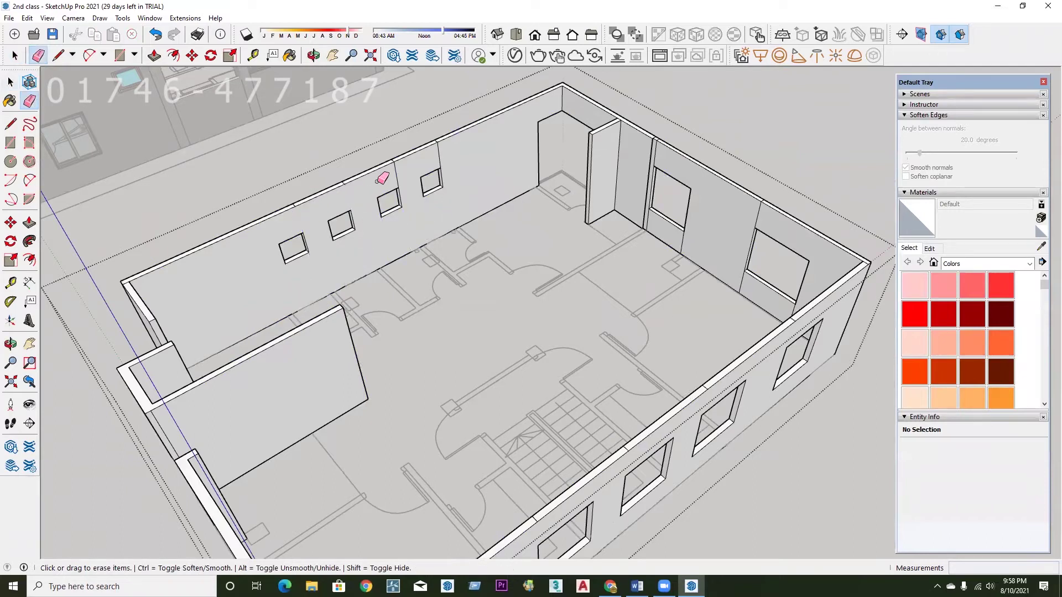
scroll(690, 196, "down", 2)
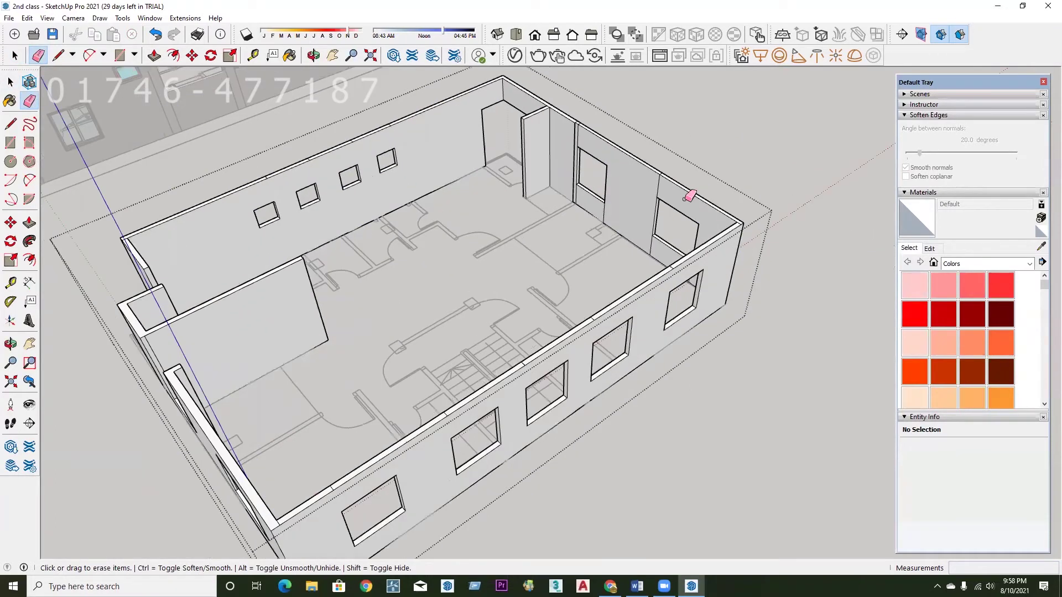
scroll(648, 247, "up", 1)
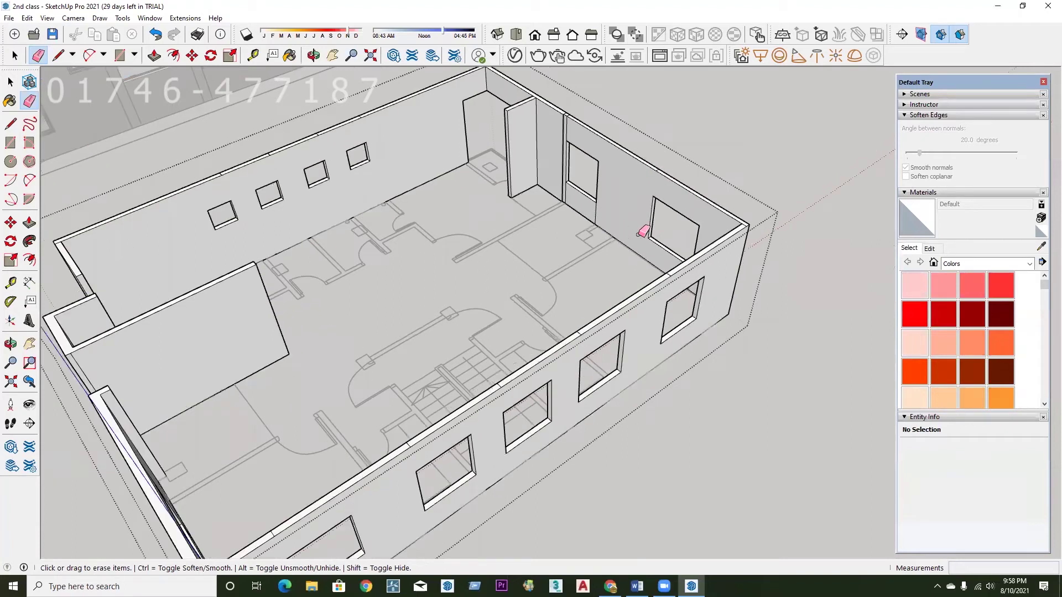
scroll(642, 232, "down", 5)
Draw a 30-long line on the interior wall's edge and Push/Pull the wall face.
key("space")
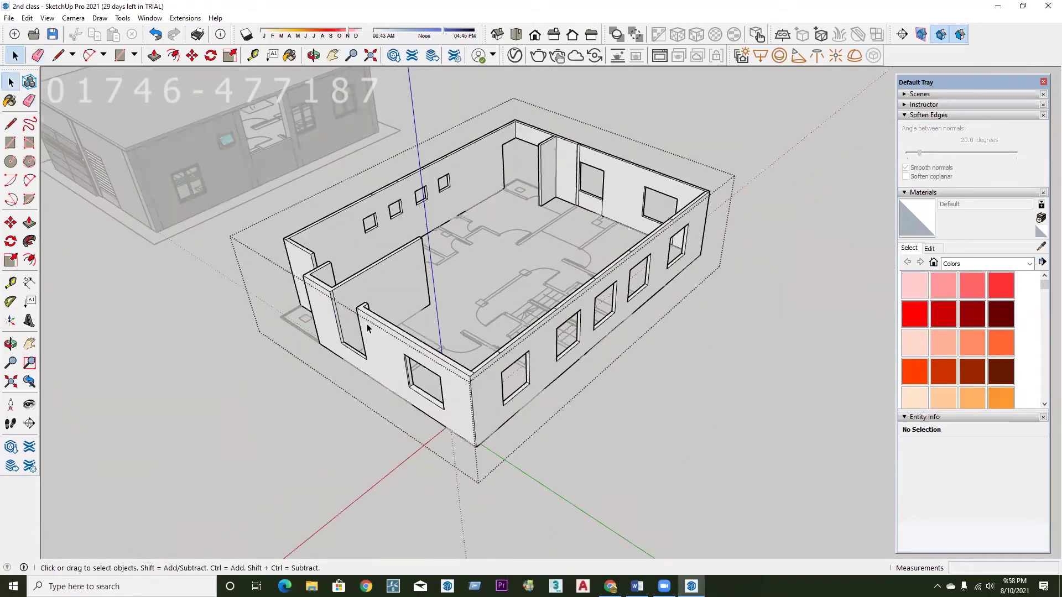
left_click(365, 281)
scroll(308, 281, "up", 3)
scroll(333, 282, "up", 2)
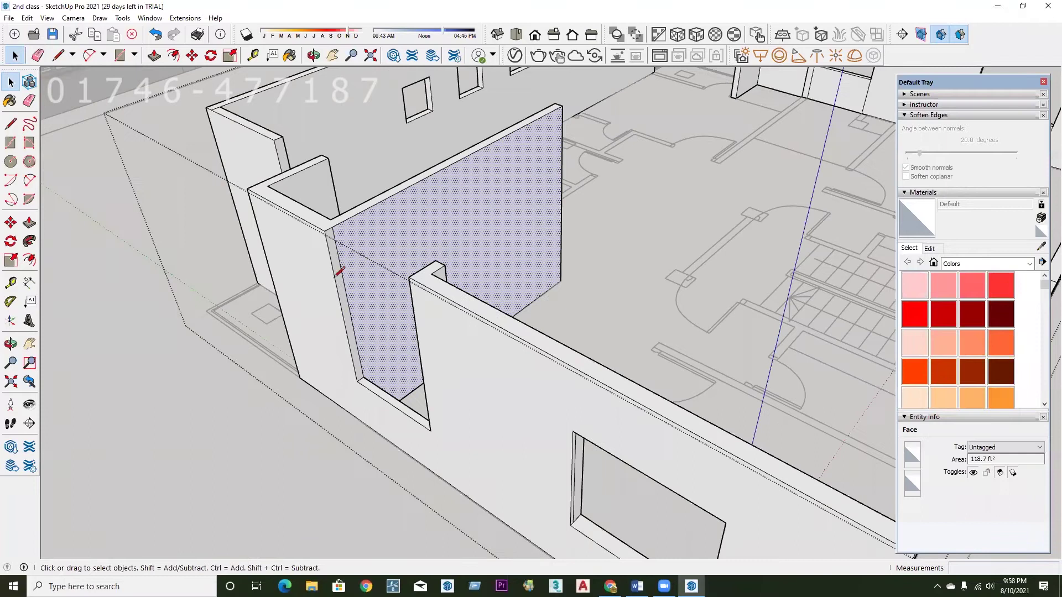
key("l")
scroll(332, 227, "up", 1)
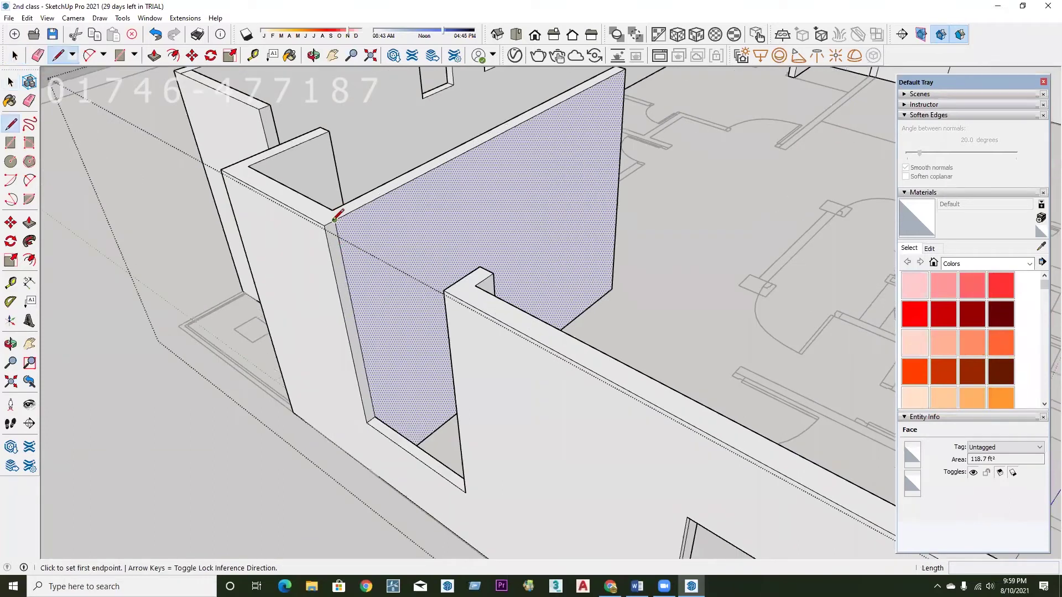
left_click(347, 282)
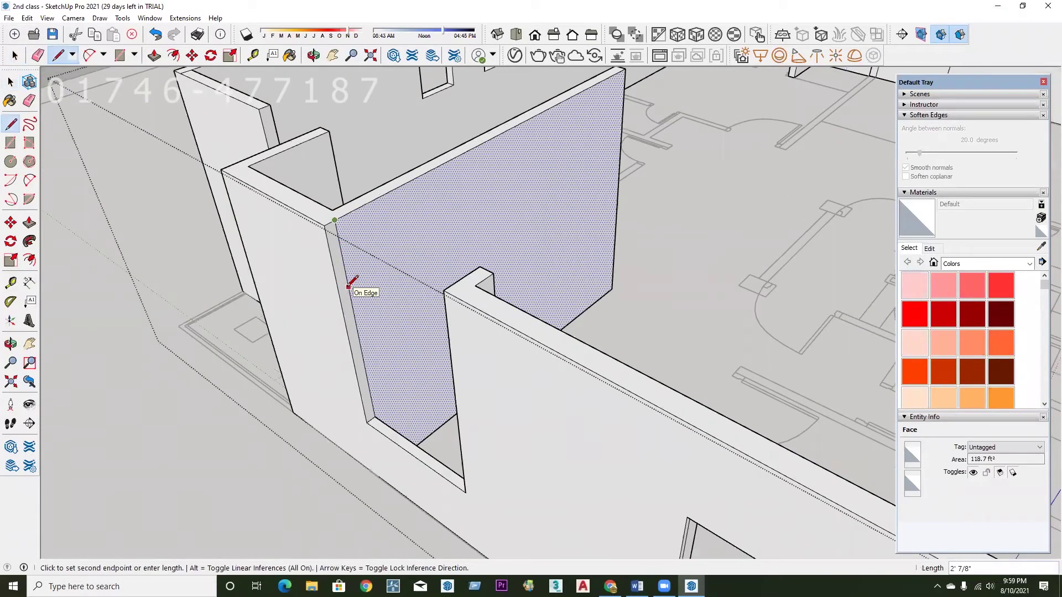
type("30")
key("Return")
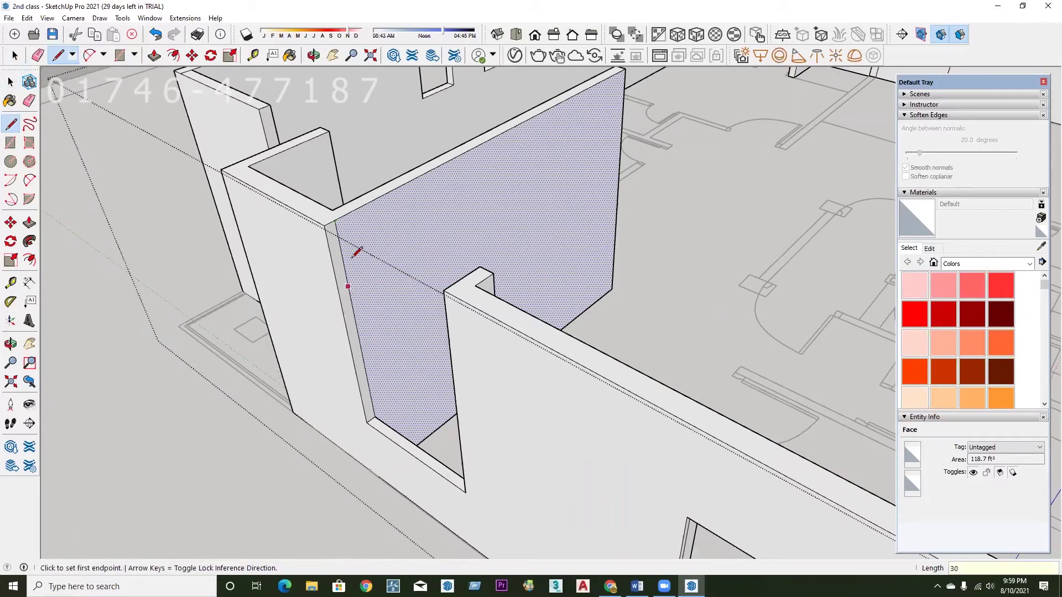
left_click(350, 299)
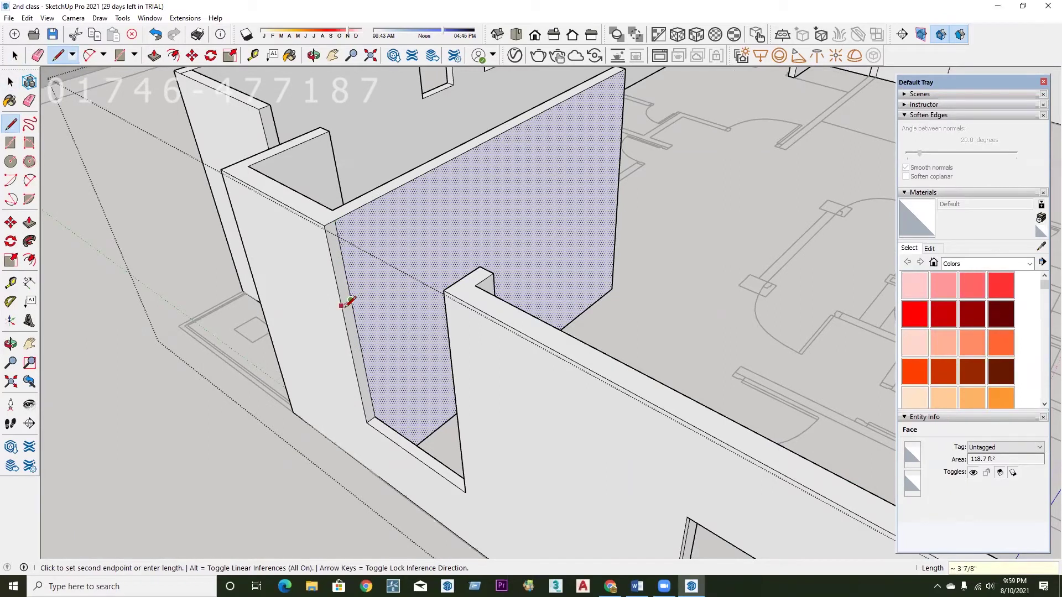
key("p")
scroll(341, 297, "up", 2)
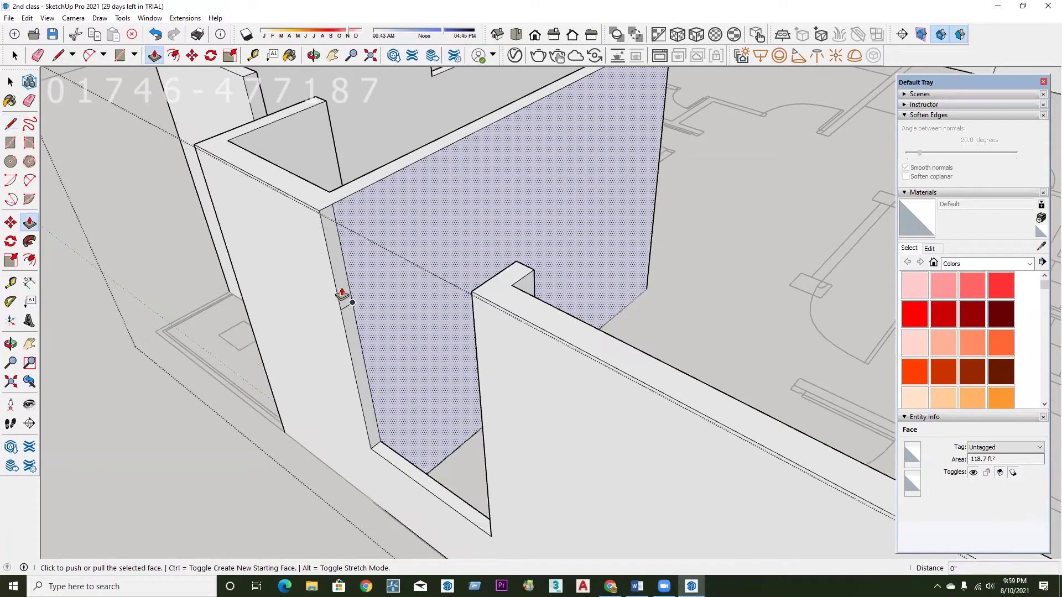
left_click(469, 307)
scroll(463, 331, "down", 2)
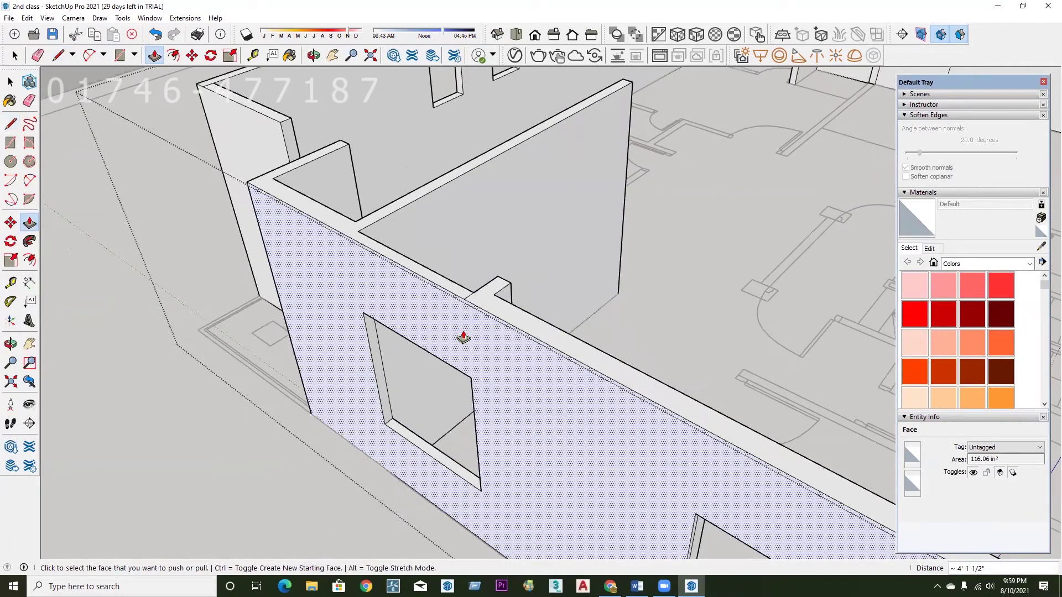
Zoom along the top of the windowed wall with the Eraser, removing its stray dividing edges.
key("e")
scroll(469, 304, "up", 1)
scroll(481, 331, "down", 1)
scroll(399, 289, "down", 5)
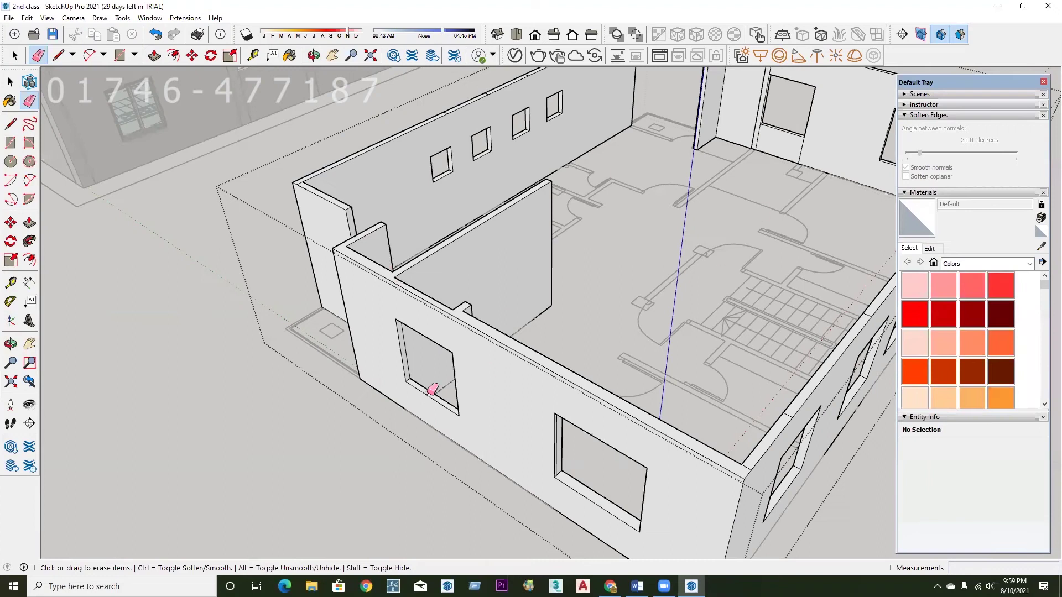
scroll(445, 172, "down", 2)
scroll(476, 208, "up", 3)
scroll(542, 183, "up", 1)
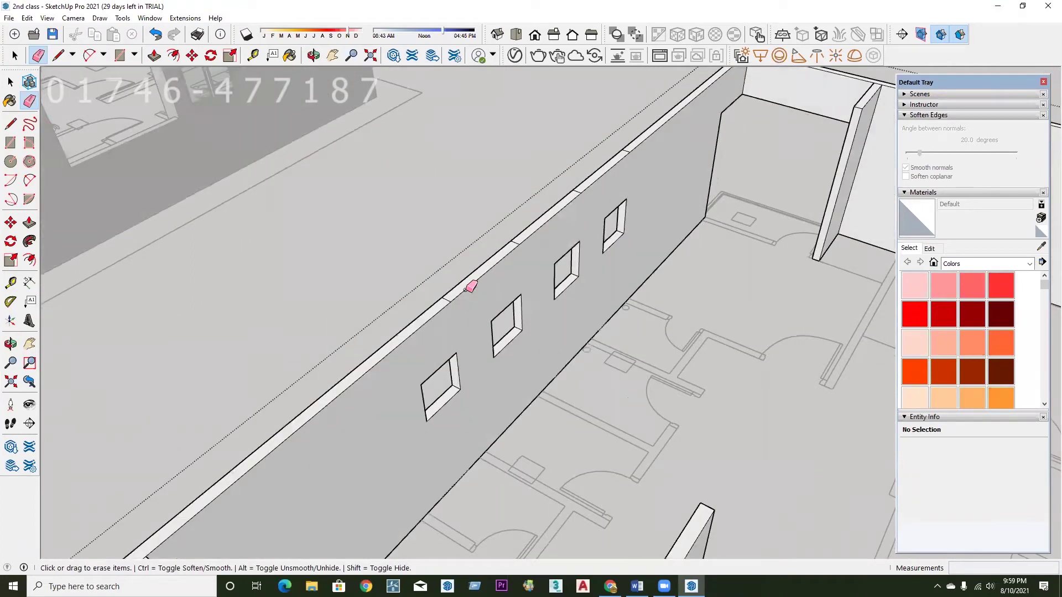
scroll(439, 299, "up", 1)
scroll(550, 197, "down", 2)
scroll(504, 268, "up", 1)
scroll(463, 339, "up", 1)
scroll(465, 346, "down", 1)
scroll(561, 220, "up", 1)
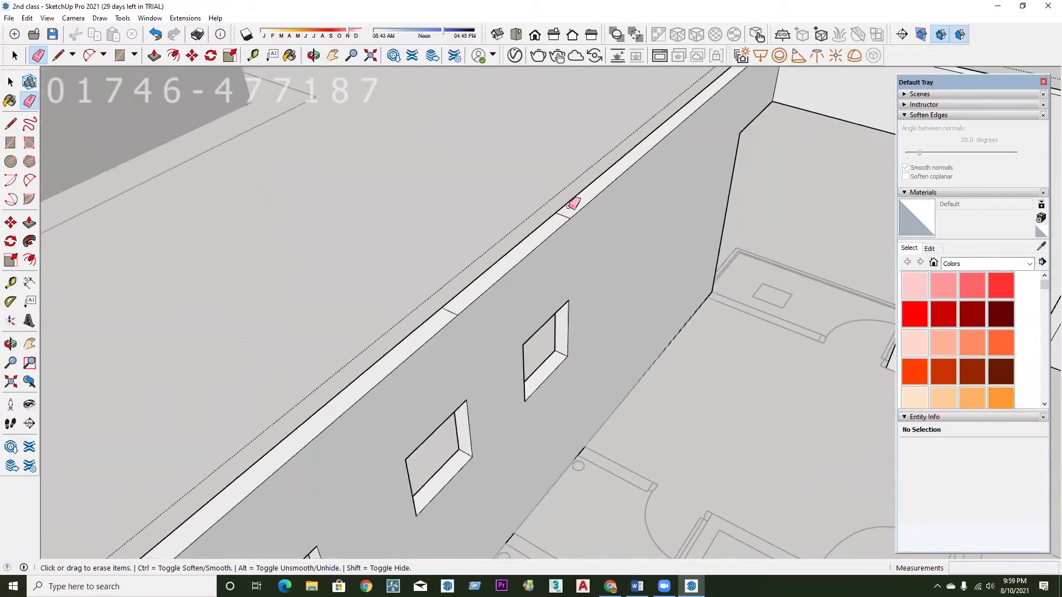
scroll(569, 204, "up", 1)
scroll(495, 171, "down", 2)
Orbit around the house to inspect the windowed wall and the free-standing interior wall.
key("space")
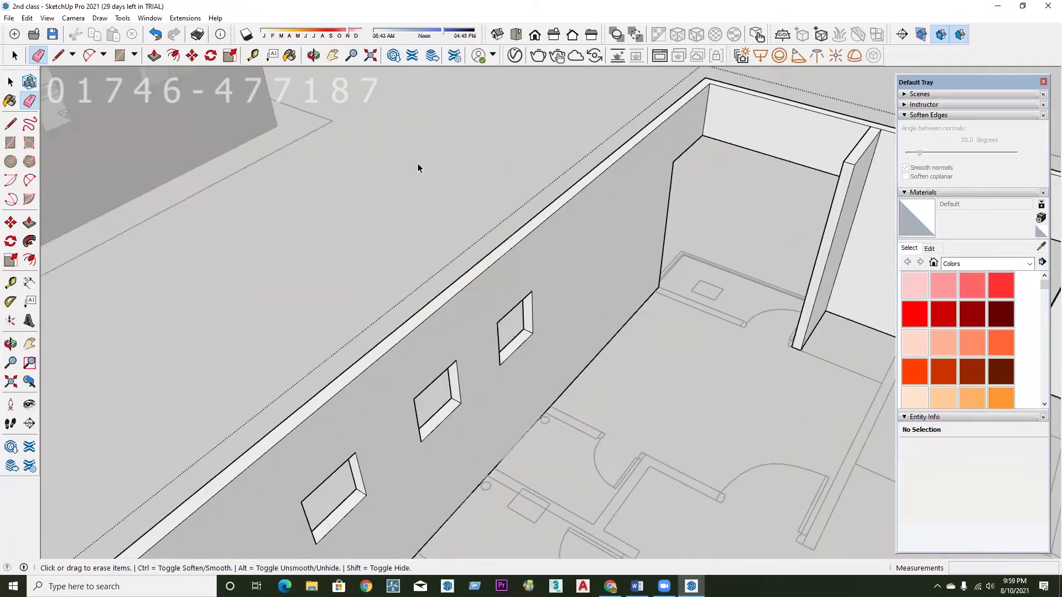
scroll(387, 144, "down", 2)
scroll(424, 273, "down", 3)
mouse_move(292, 136)
middle_mouse_down()
mouse_move(252, 241)
mouse_move(190, 197)
mouse_move(233, 206)
mouse_move(106, 237)
mouse_move(166, 182)
middle_mouse_up()
scroll(387, 194, "up", 2)
mouse_move(498, 193)
middle_mouse_down()
mouse_move(647, 175)
mouse_move(520, 307)
middle_mouse_up()
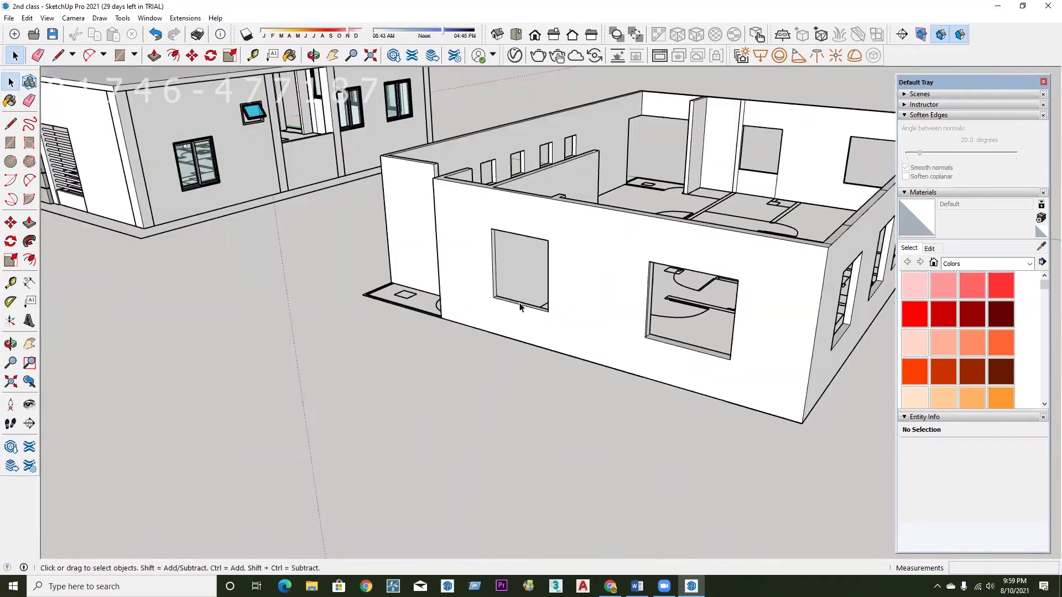
scroll(317, 278, "down", 3)
middle_click_drag(316, 278, 544, 230)
middle_click_drag(637, 282, 622, 261)
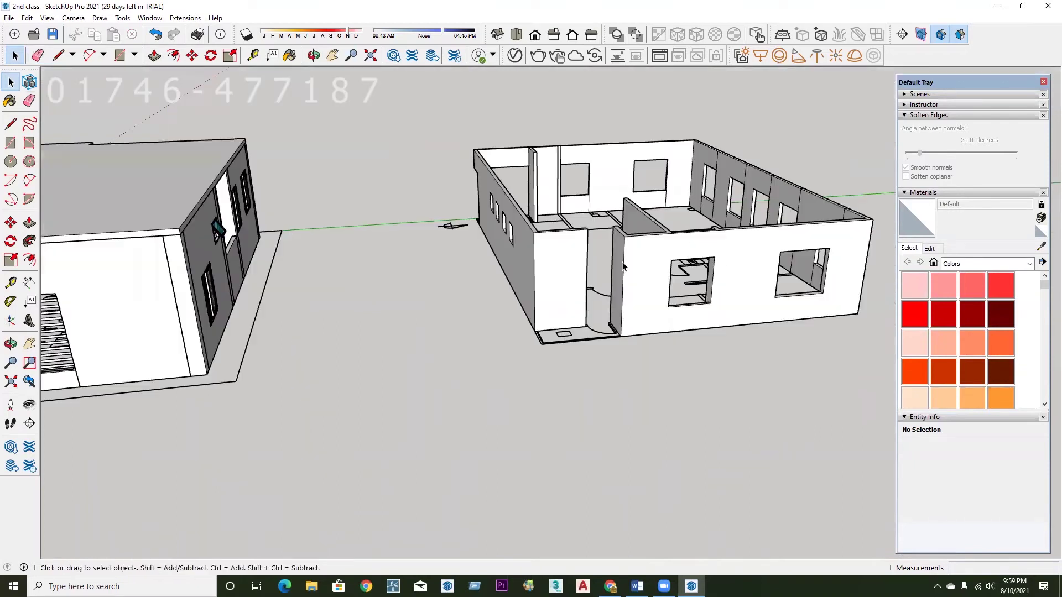
scroll(591, 282, "up", 3)
middle_click_drag(723, 253, 603, 296)
scroll(603, 296, "up", 2)
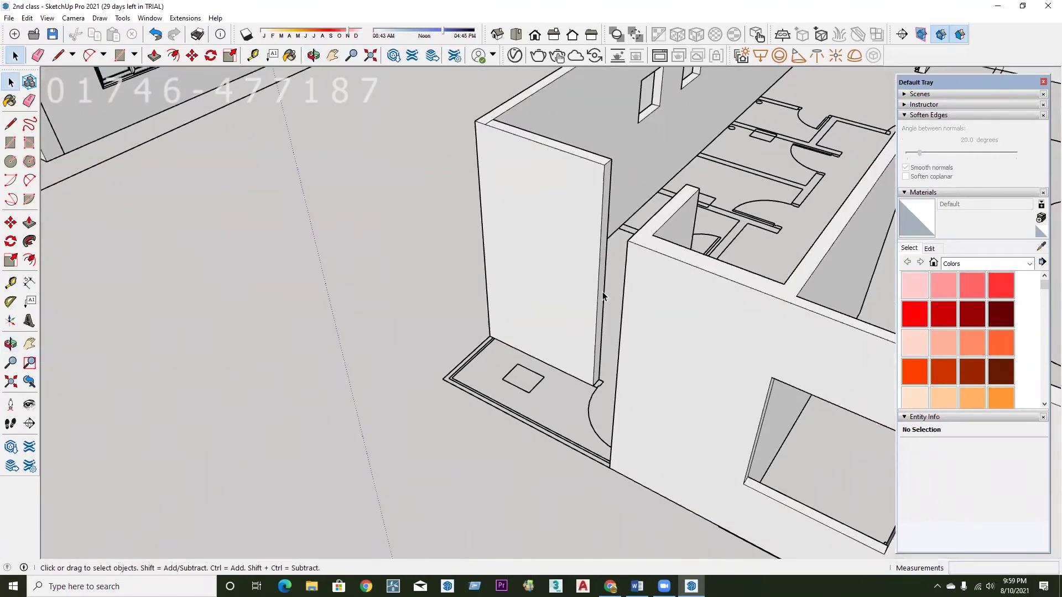
scroll(586, 256, "up", 3)
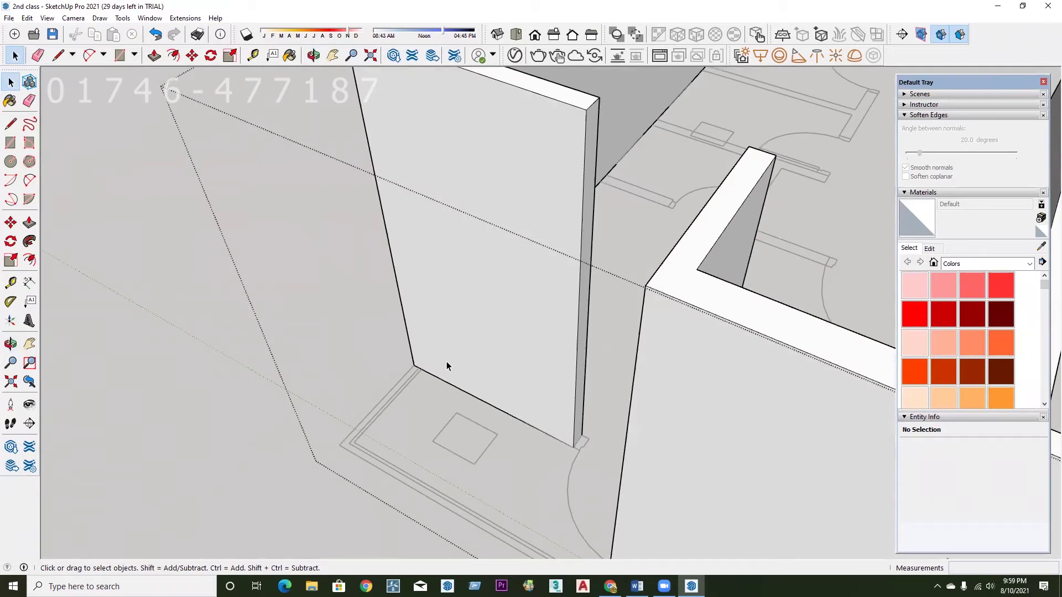
Draw a short line on the interior wall's end and Push/Pull that end face out 2' 6".
key("l")
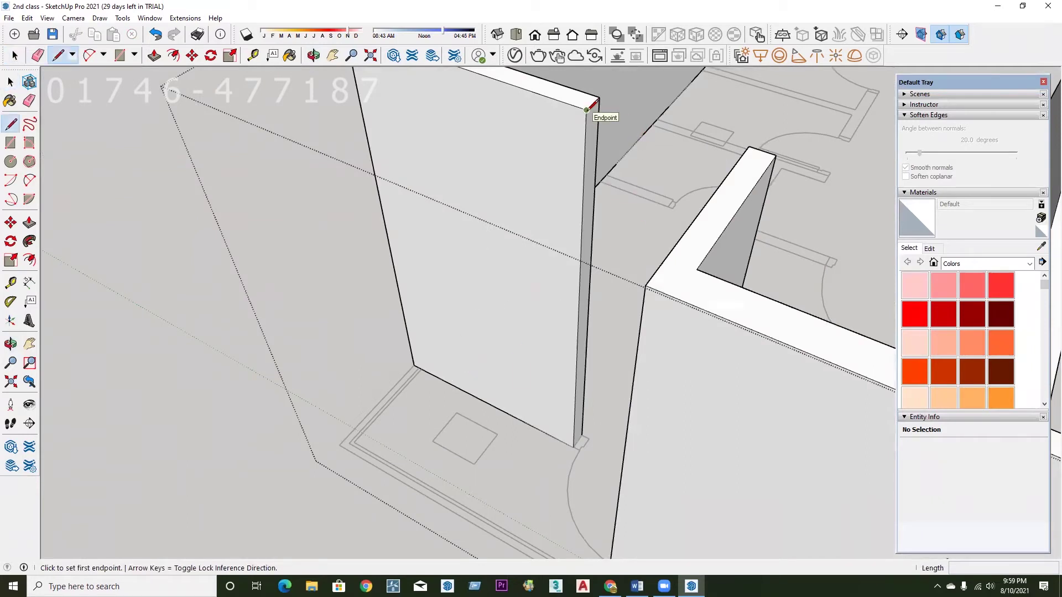
left_click(586, 110)
type("30")
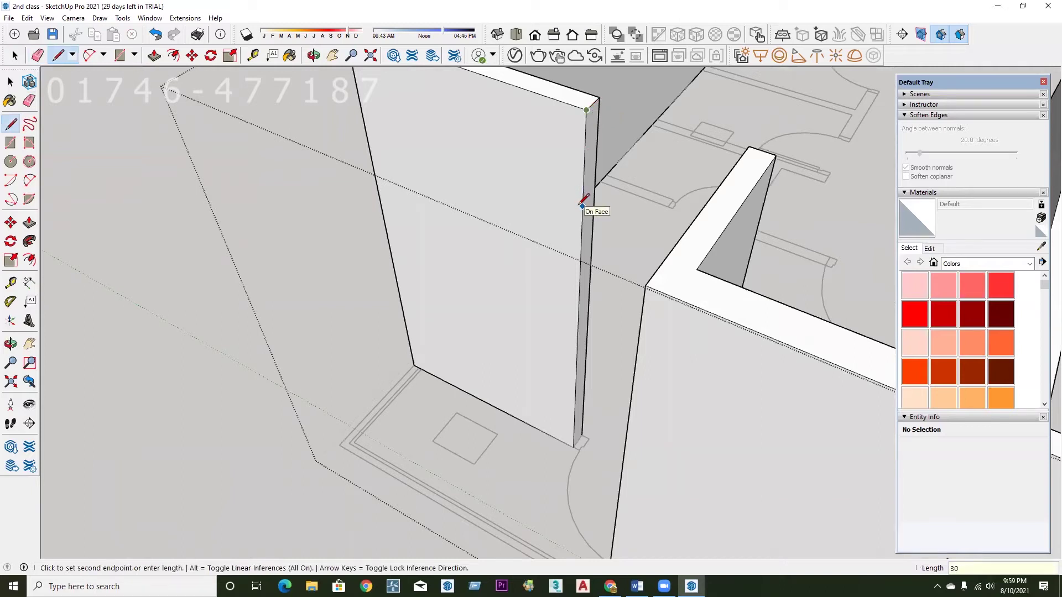
key("Return")
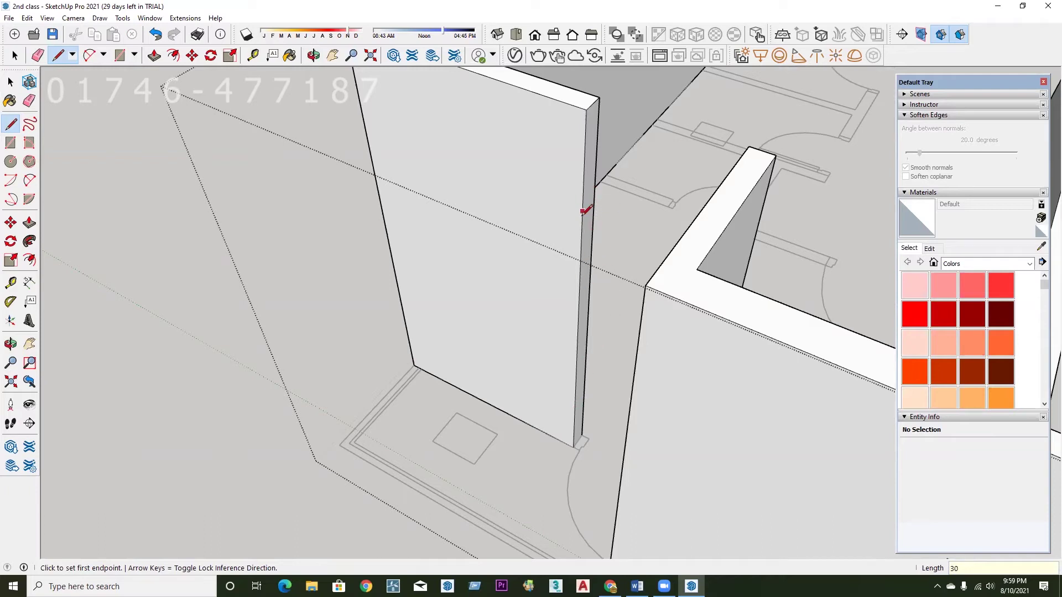
left_click(582, 231)
key("p")
left_click(583, 242)
left_click(651, 285)
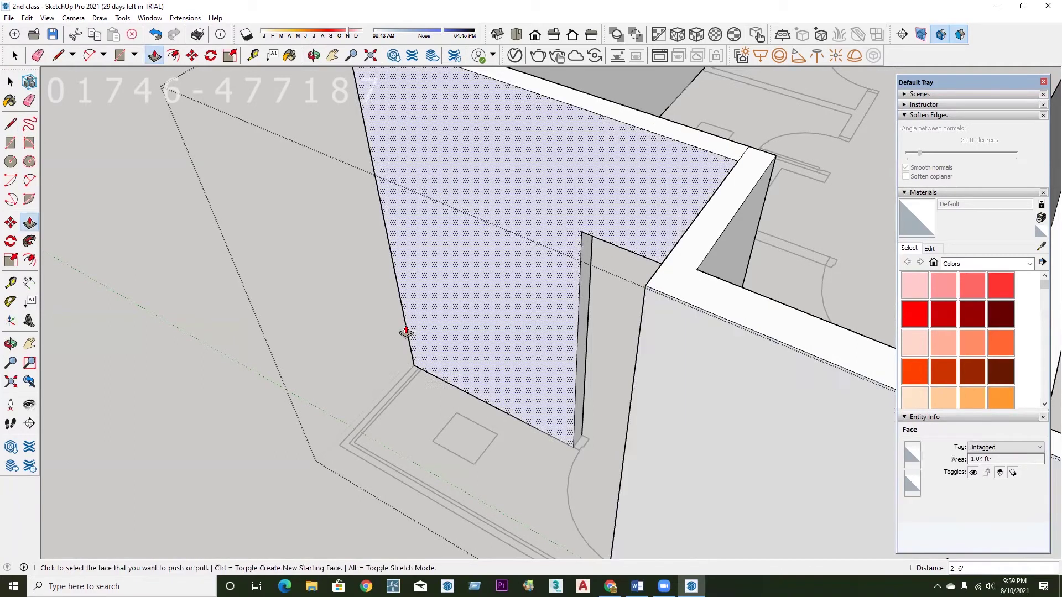
middle_click_drag(403, 332, 440, 343)
middle_click_drag(502, 284, 496, 298)
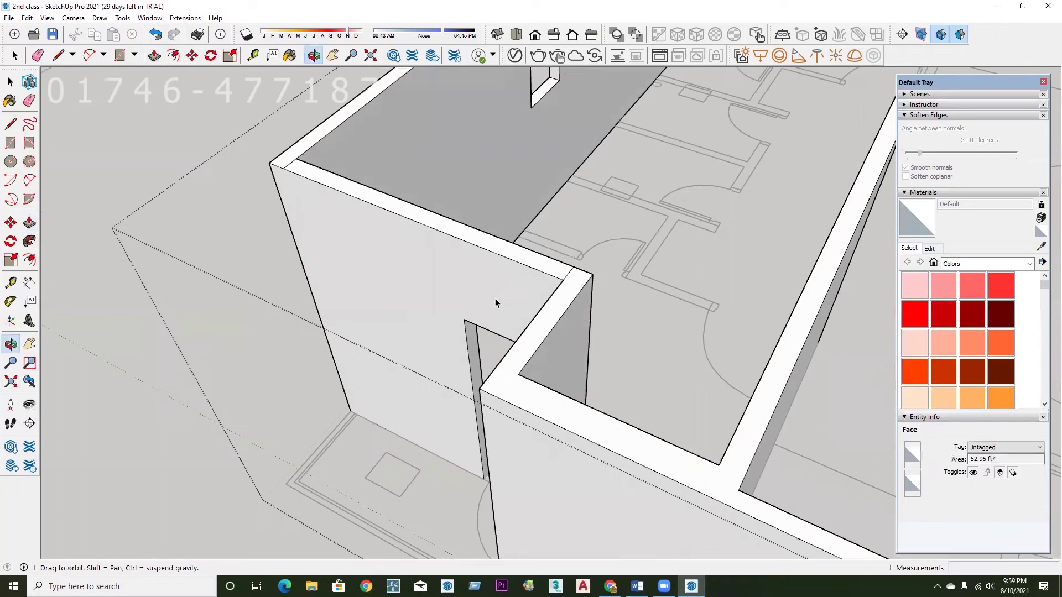
key("space")
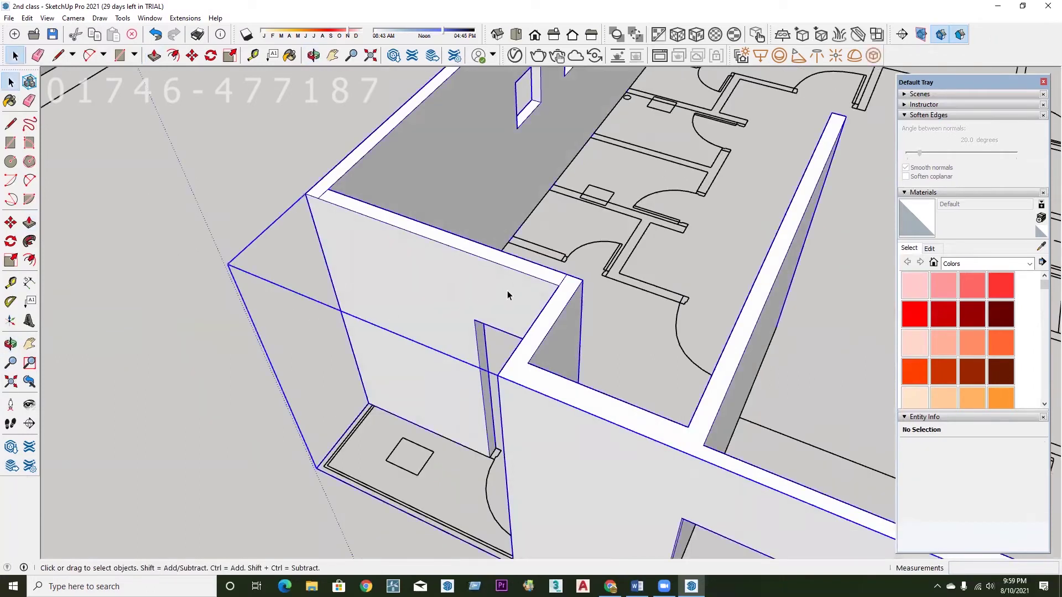
Undo the wall extension and delete the short stray edge inside the wall group.
double_click(507, 290)
key("ctrl+z")
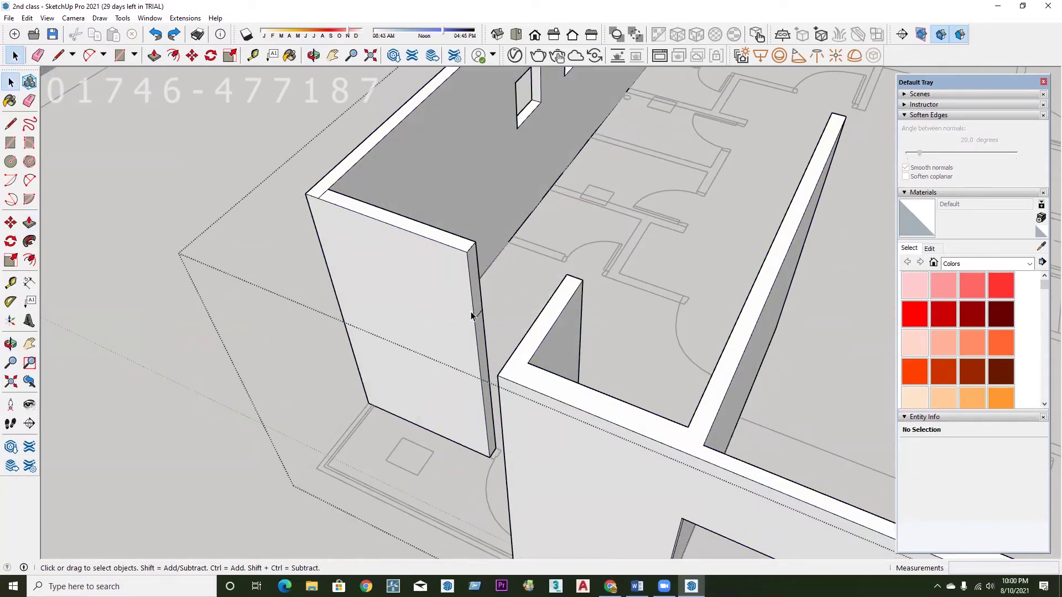
left_click(479, 316)
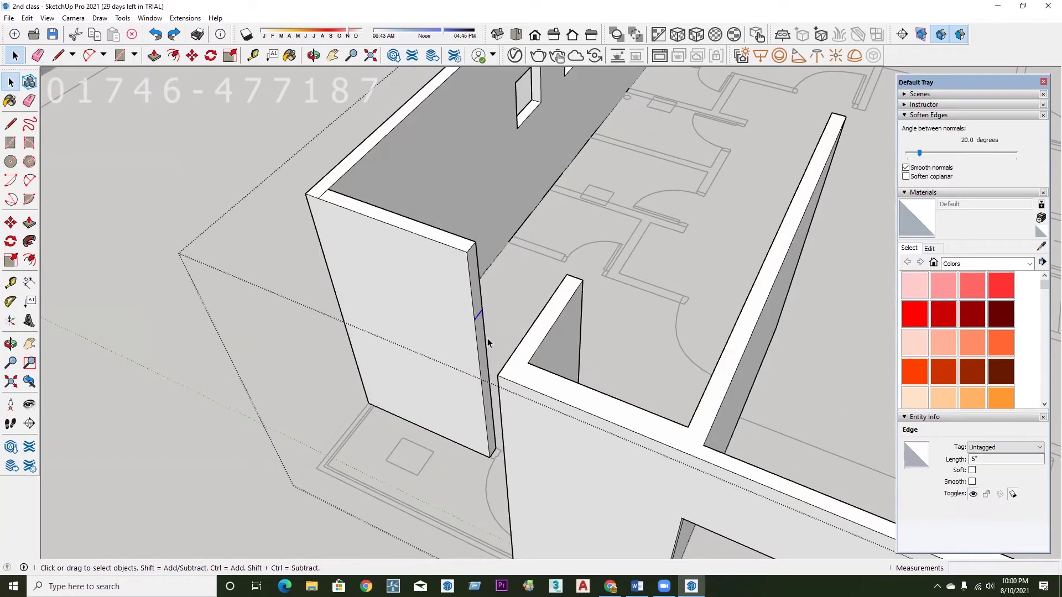
key("Delete")
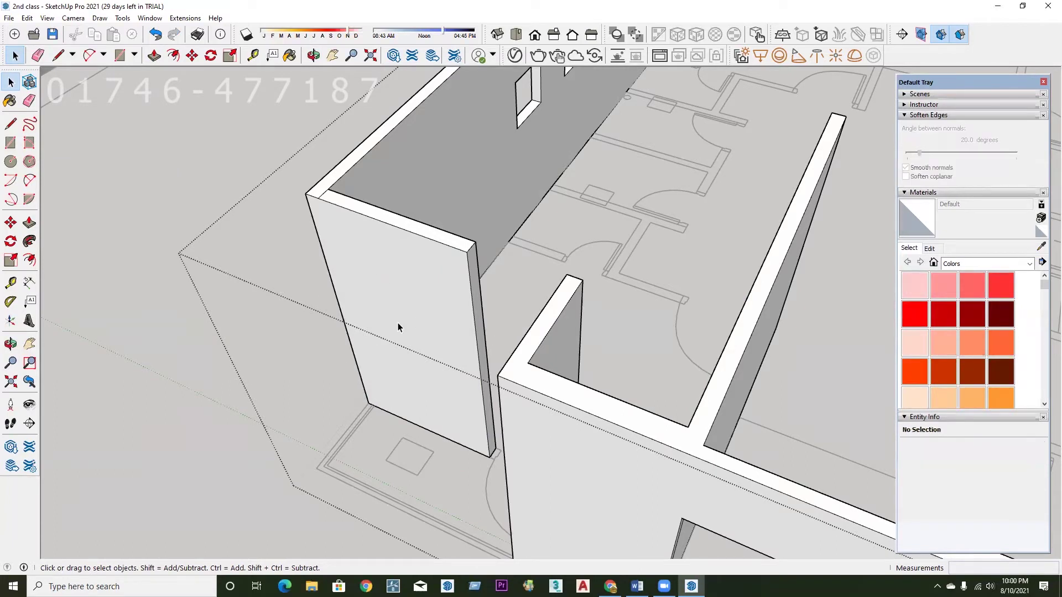
left_click(288, 317)
Select and then deselect the wall group, ready to draw a line at its narrow end.
left_click(420, 299)
scroll(447, 313, "down", 1)
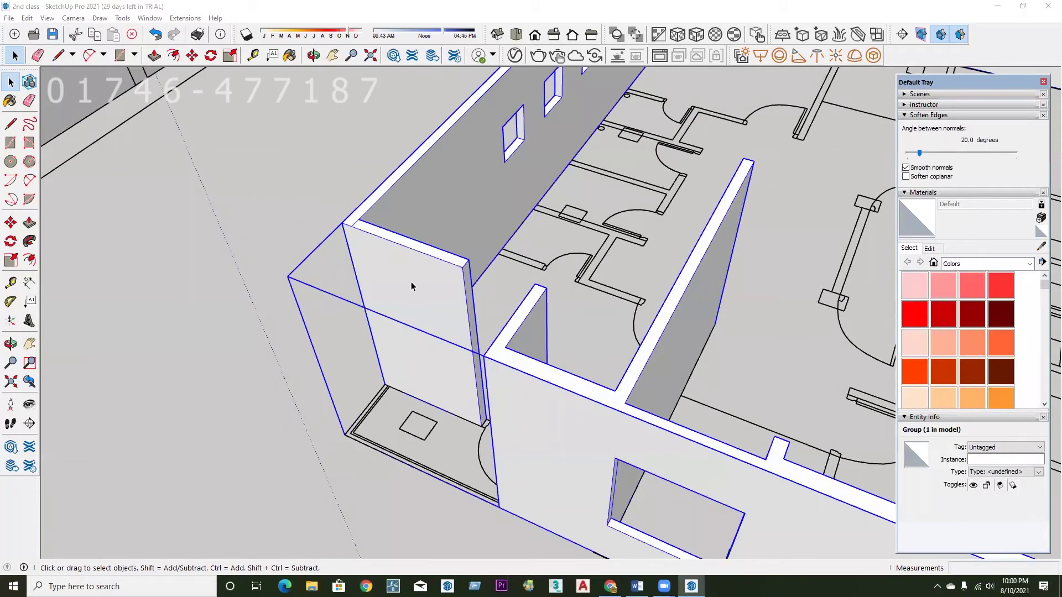
scroll(463, 355, "down", 1)
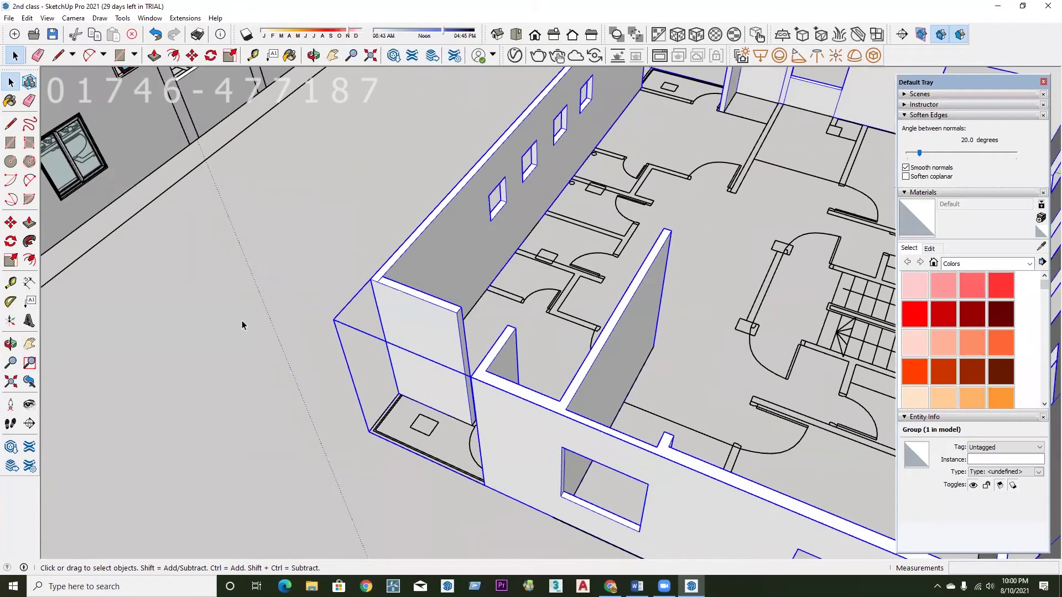
scroll(241, 322, "up", 3)
left_click(250, 355)
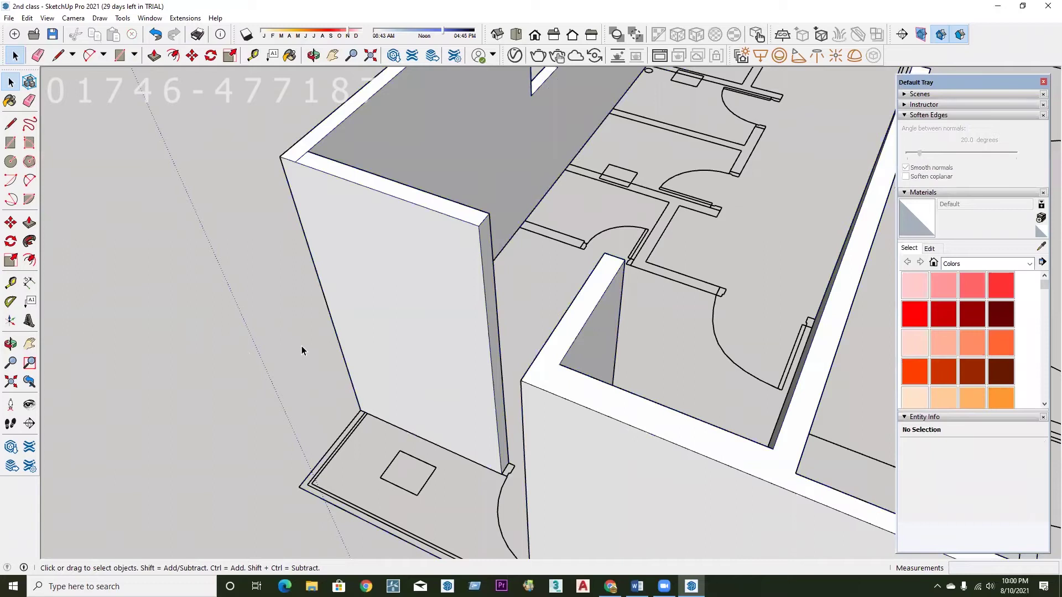
scroll(370, 373, "down", 1)
scroll(446, 297, "up", 1)
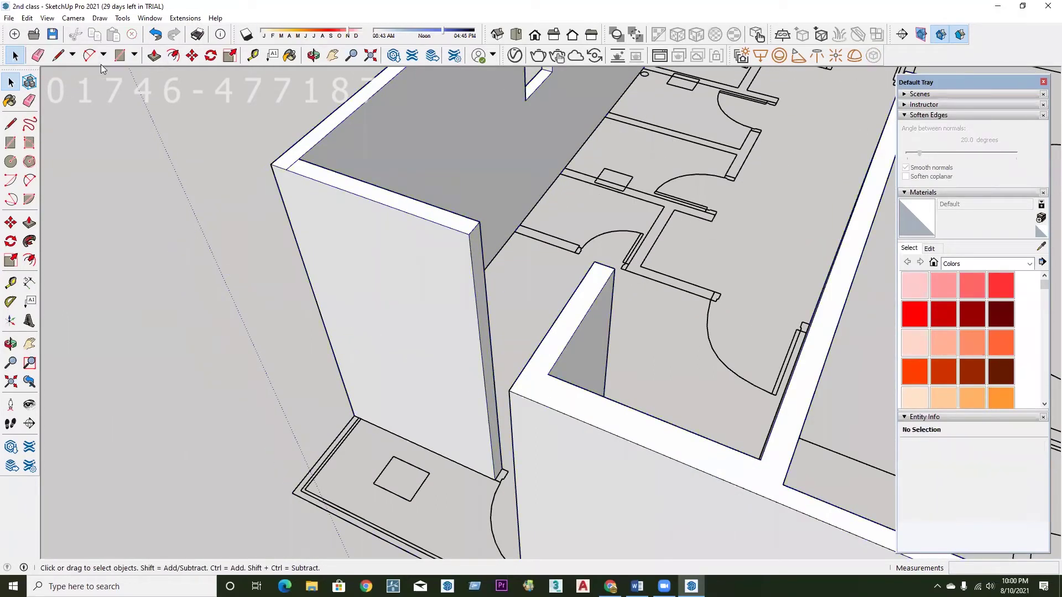
left_click(58, 55)
Draw a short horizontal edge at the entered length across the freestanding wall's narrow end face.
left_click(469, 234)
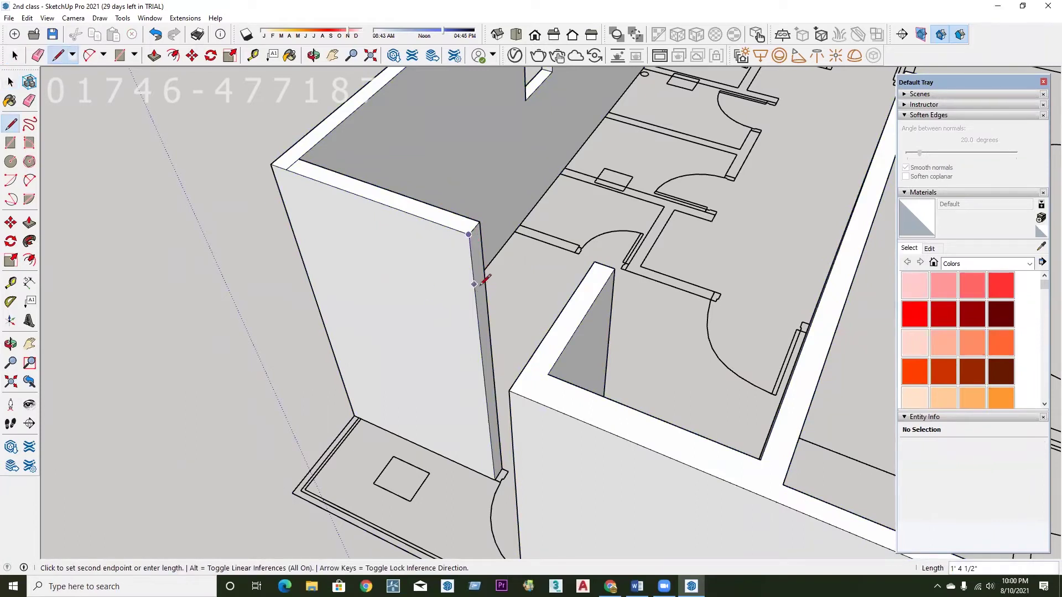
key("Return")
key("Return")
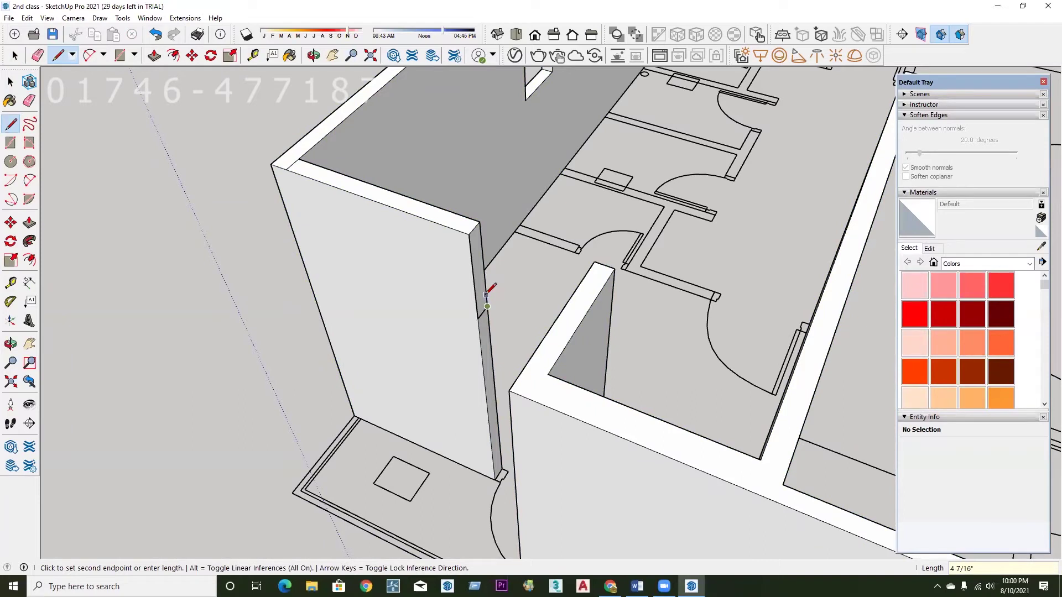
key("Escape")
scroll(487, 306, "up", 1)
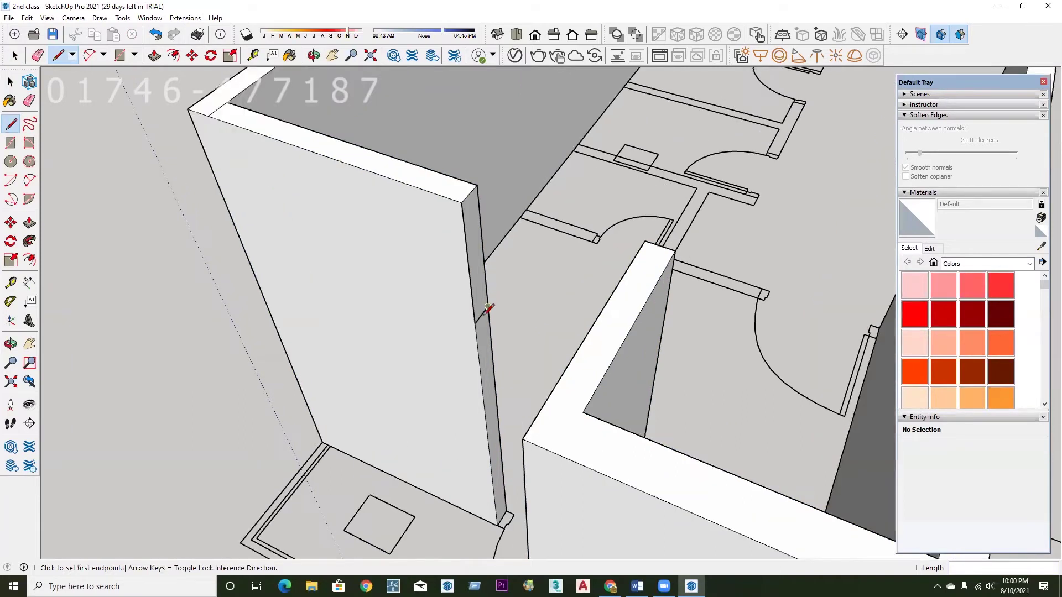
scroll(490, 340, "up", 1)
Zoom in and out around the wall end to check the new edge, then return to Select.
key("p")
scroll(496, 319, "up", 1)
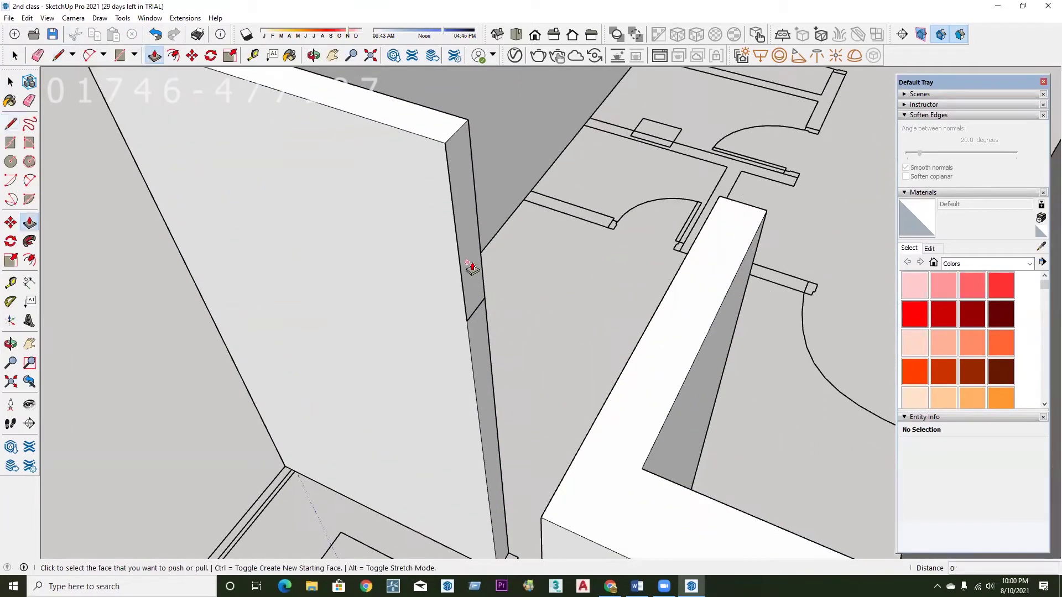
scroll(475, 298, "down", 1)
scroll(474, 298, "down", 1)
scroll(476, 278, "up", 1)
scroll(483, 311, "up", 2)
scroll(482, 310, "down", 1)
scroll(481, 313, "down", 1)
scroll(476, 303, "up", 1)
scroll(481, 308, "up", 1)
scroll(464, 316, "down", 1)
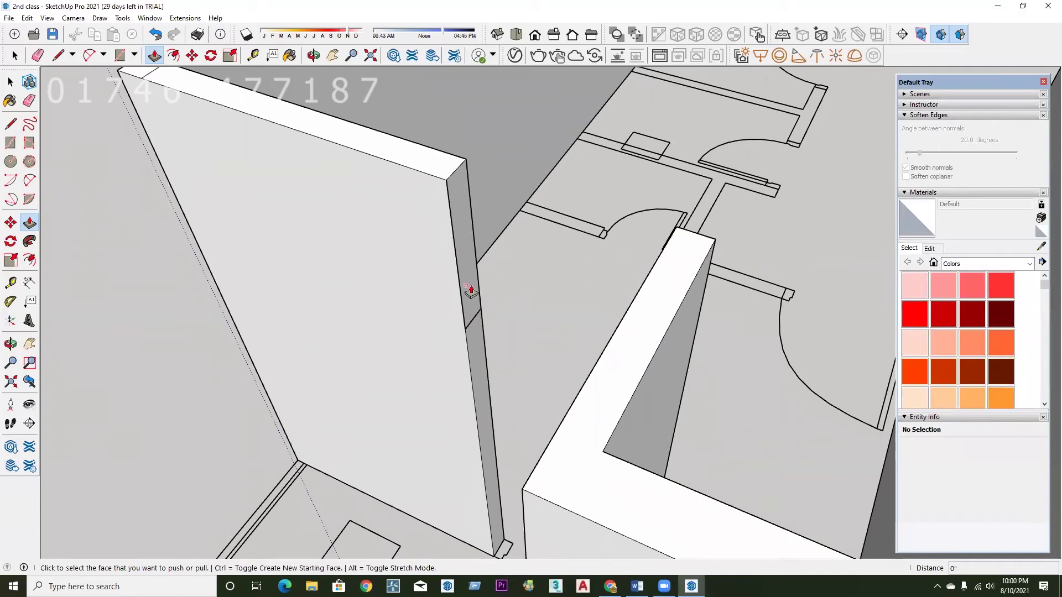
scroll(481, 302, "up", 2)
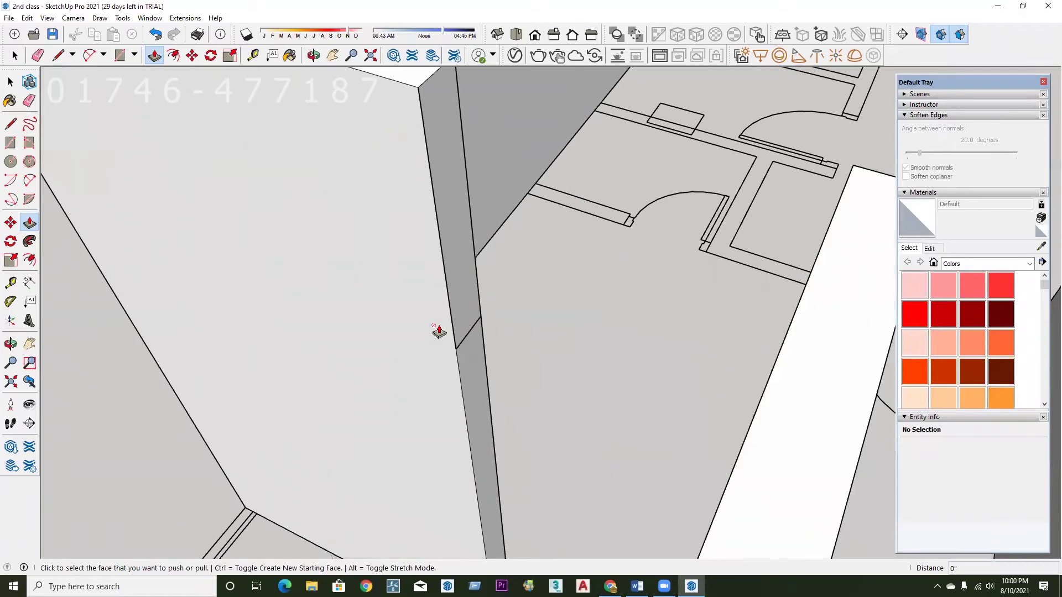
scroll(462, 325, "down", 2)
scroll(467, 306, "down", 1)
key("space")
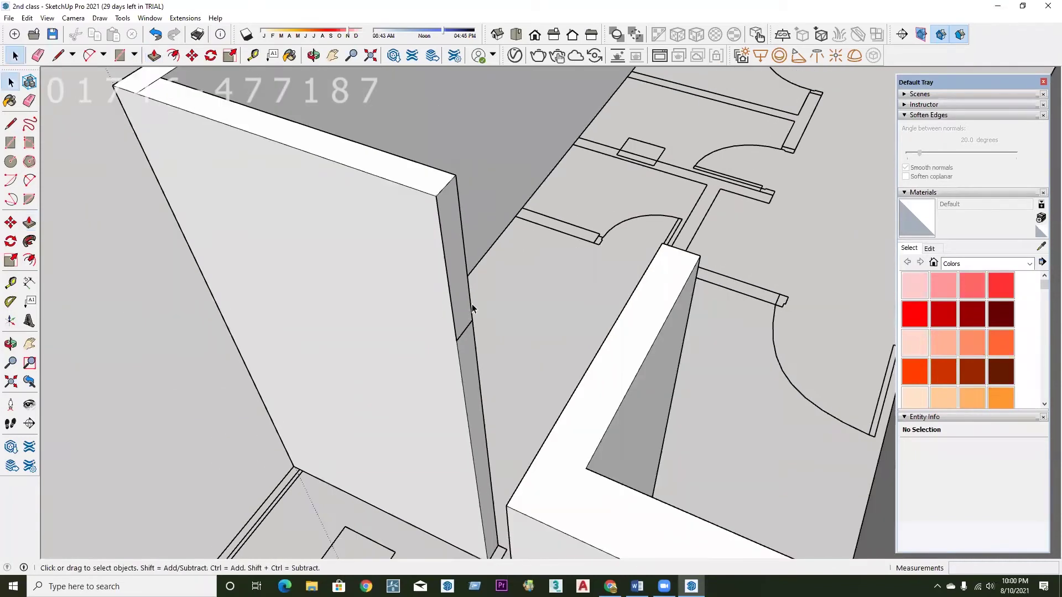
Select the wall group and draw an edge from the wall's top corner.
scroll(473, 303, "down", 1)
left_click(485, 320)
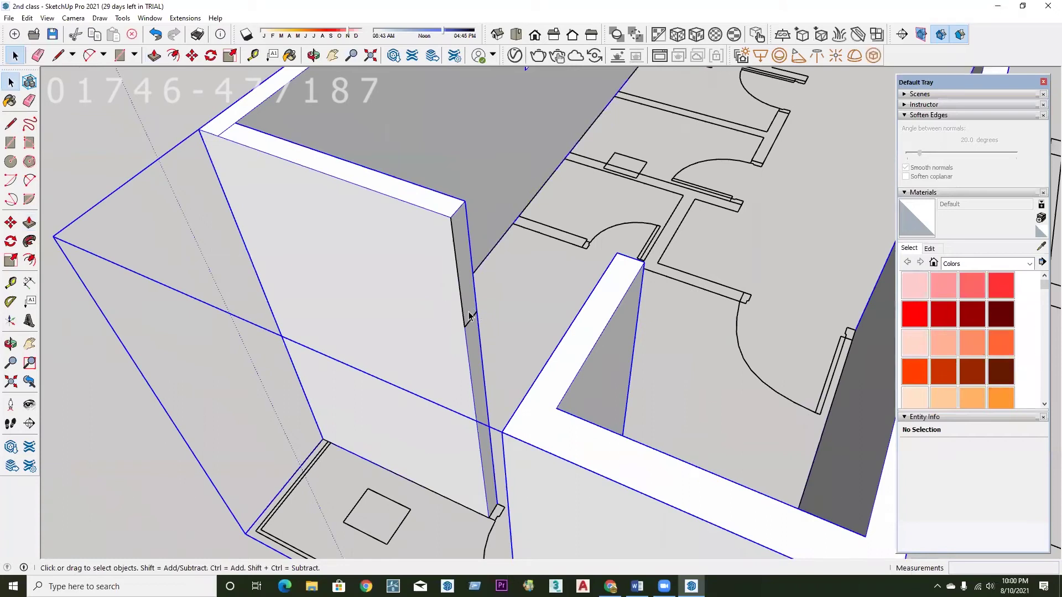
scroll(479, 323, "up", 1)
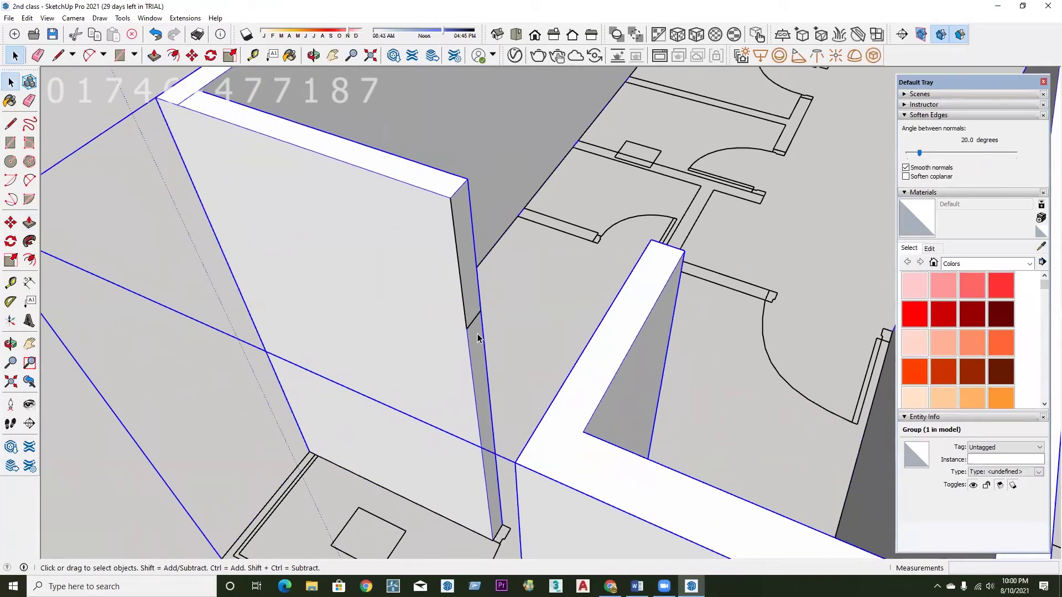
scroll(451, 365, "down", 3)
scroll(450, 343, "up", 2)
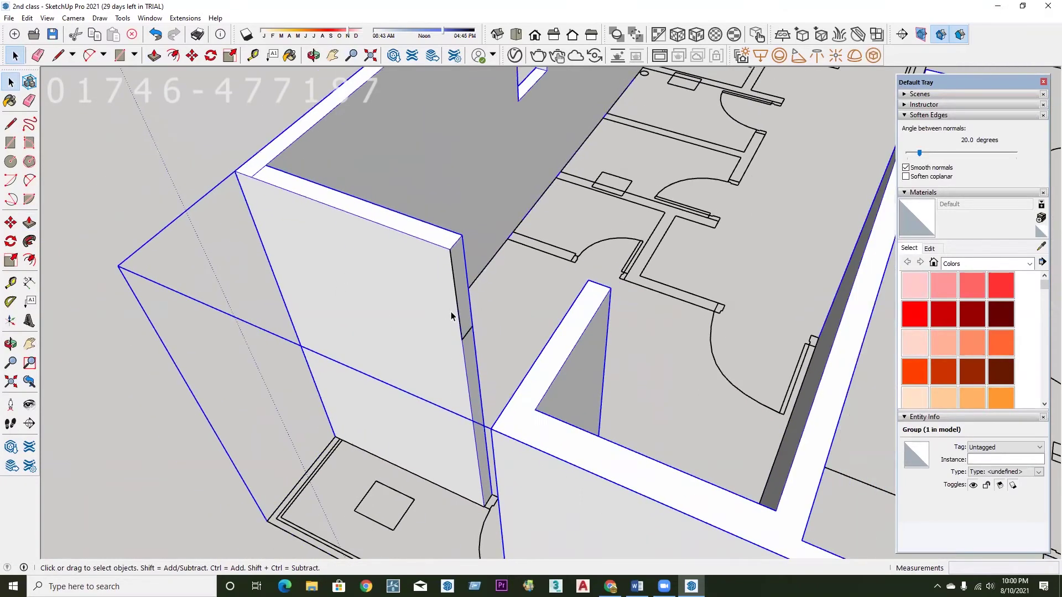
scroll(472, 318, "up", 1)
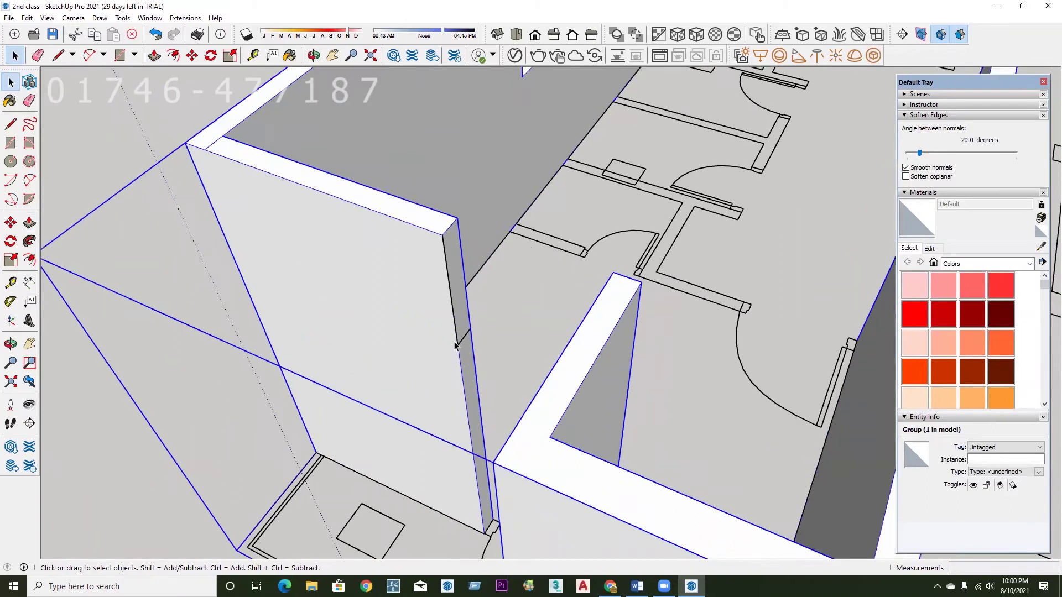
scroll(503, 325, "down", 1)
scroll(476, 332, "up", 1)
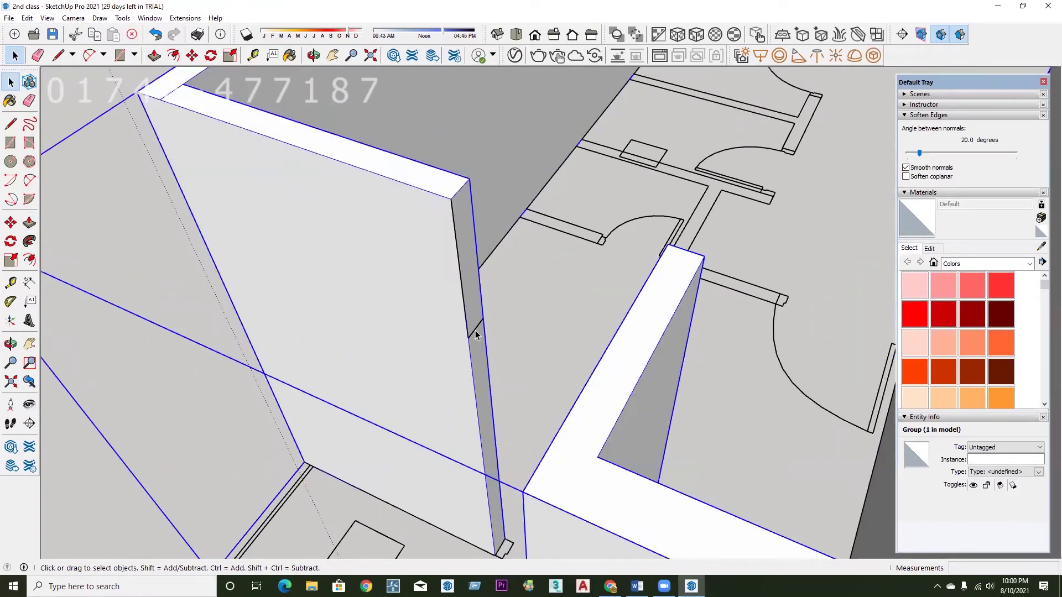
key("l")
scroll(481, 332, "up", 1)
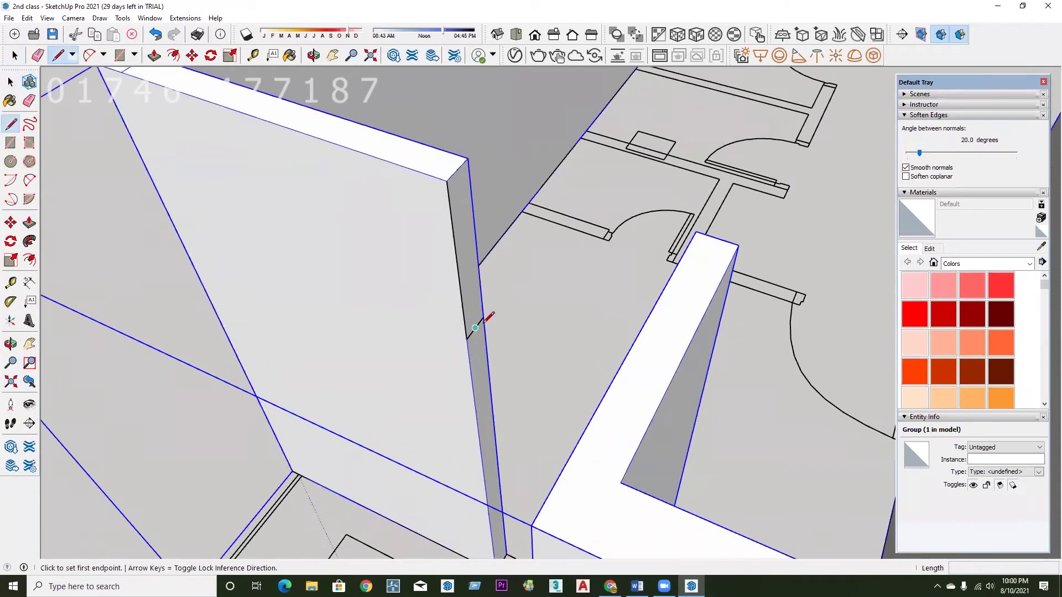
left_click(467, 157)
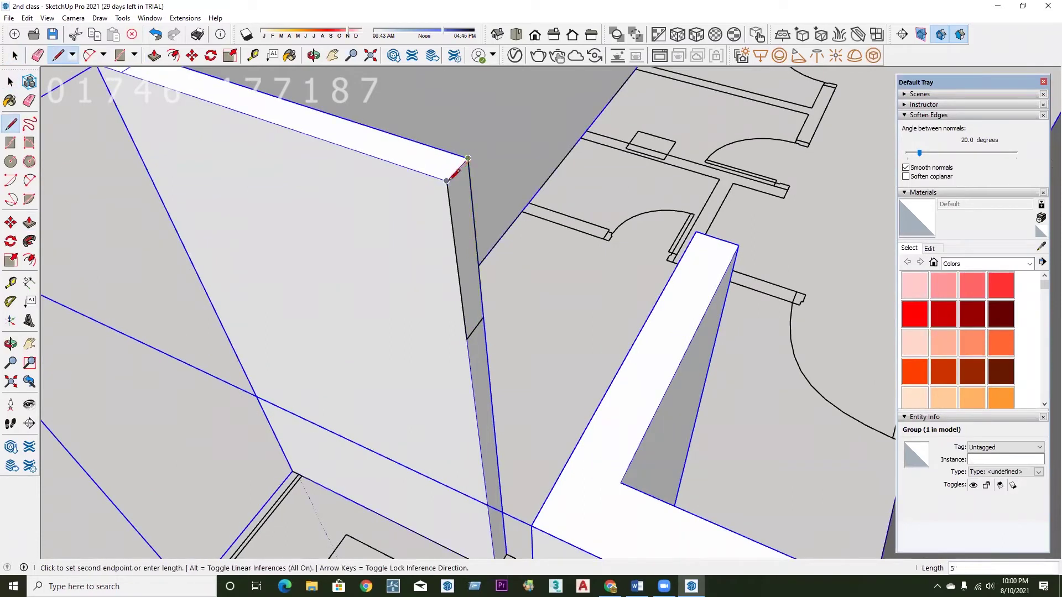
Push/Pull the end face's upper strip across to meet the adjoining wall.
key("p")
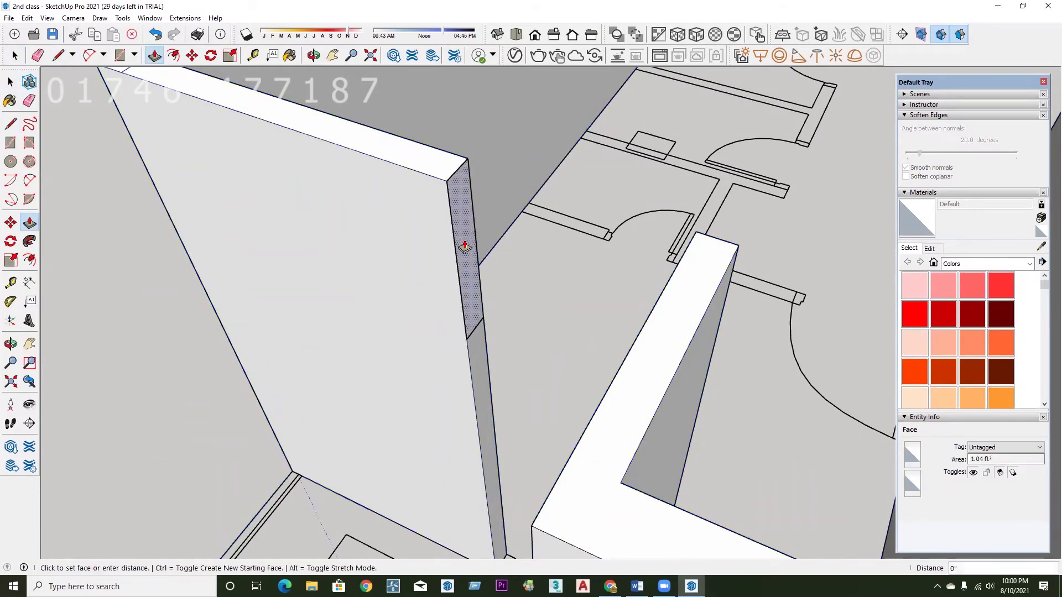
left_click(464, 246)
left_click(628, 350)
key("space")
Select all the new lintel geometry and make it a group.
left_click(562, 257)
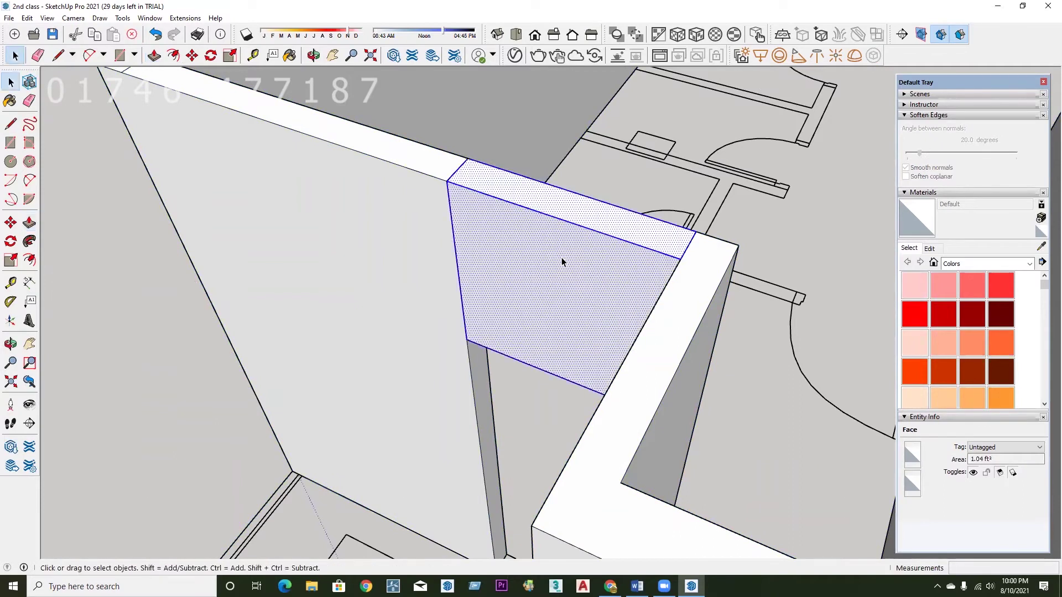
triple_click(562, 258)
right_click(562, 257)
left_click(601, 353)
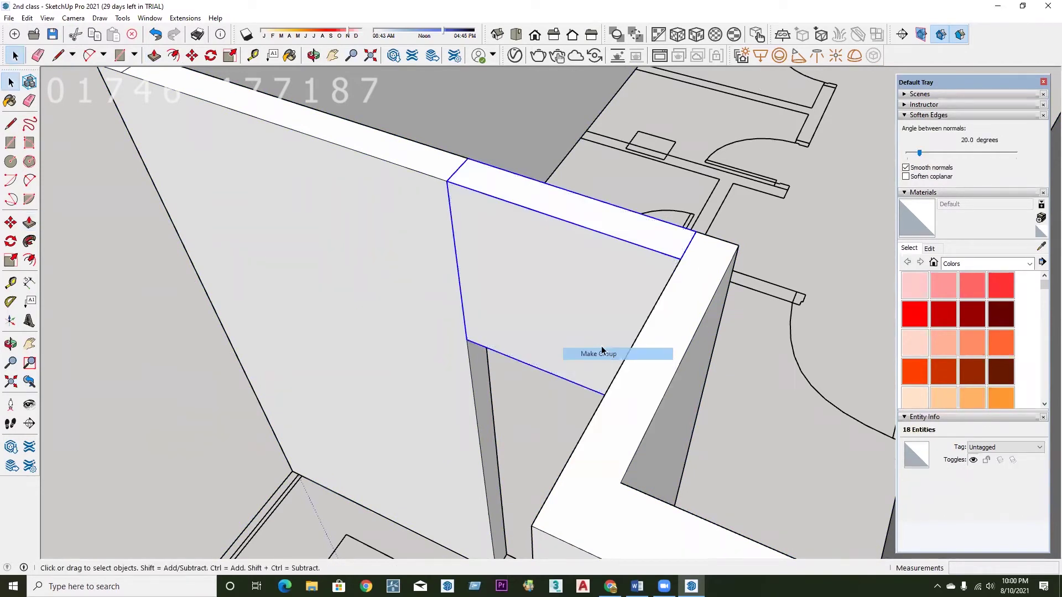
scroll(416, 240, "down", 2)
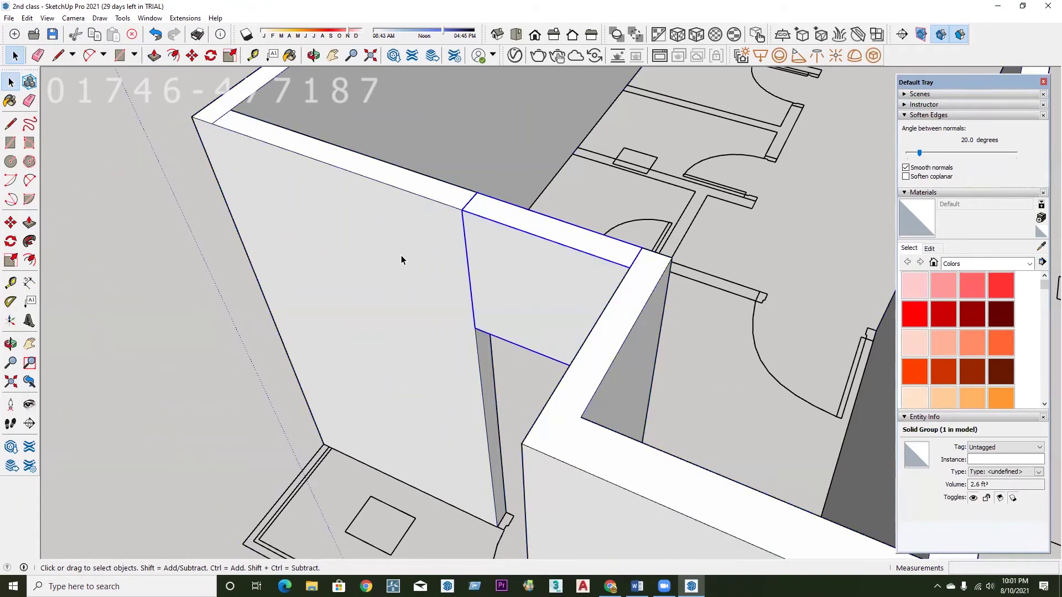
scroll(382, 294, "down", 2)
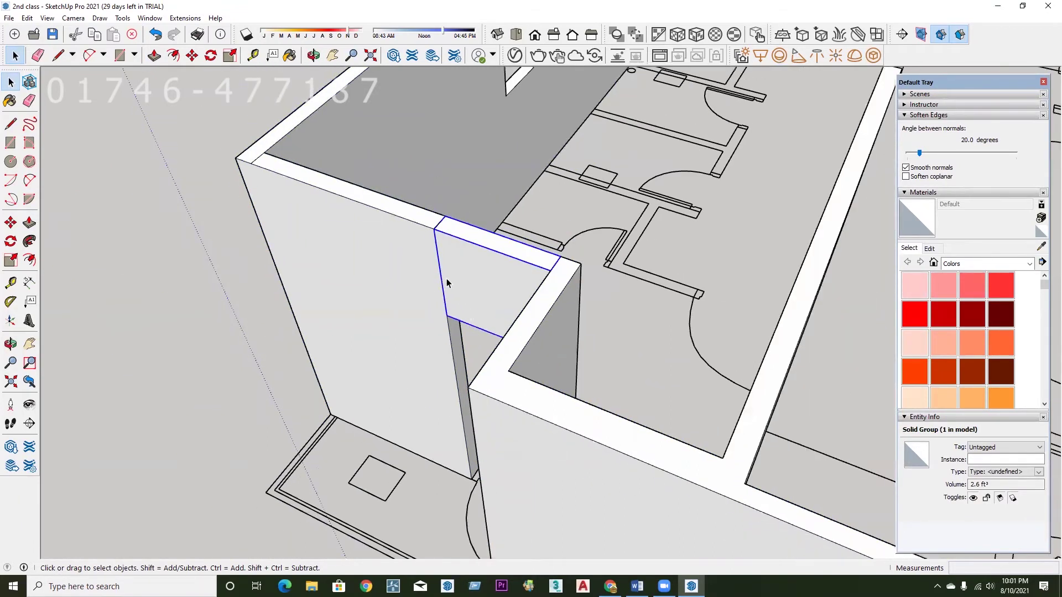
Inside the wall group, draw edges on the wall end face marking off a lintel-height strip.
scroll(456, 288, "down", 1)
scroll(477, 301, "up", 1)
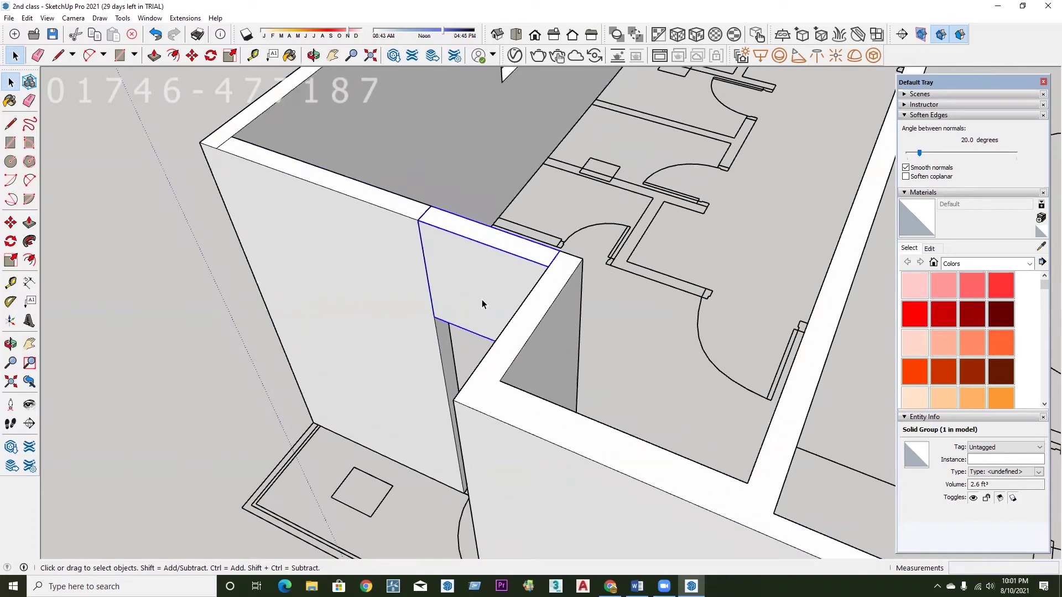
double_click(393, 271)
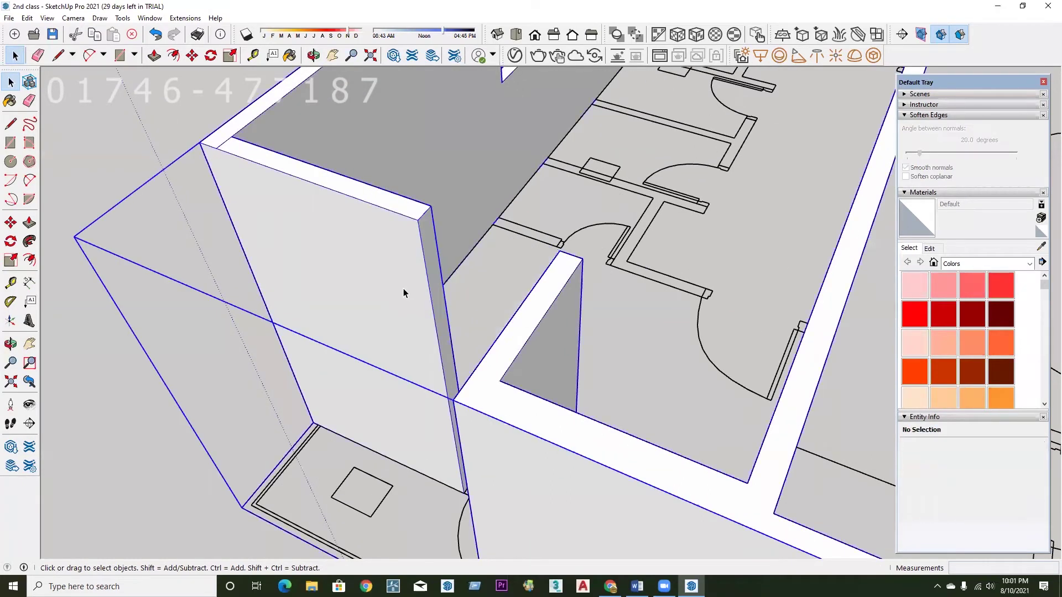
key("l")
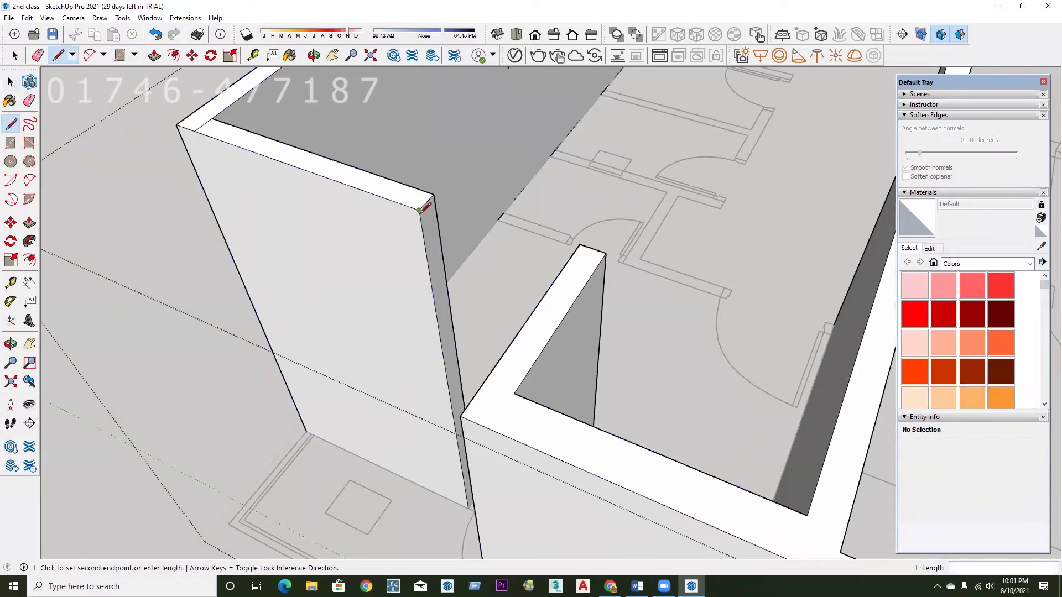
middle_click_drag(439, 267, 490, 287)
middle_click_drag(489, 432, 494, 485)
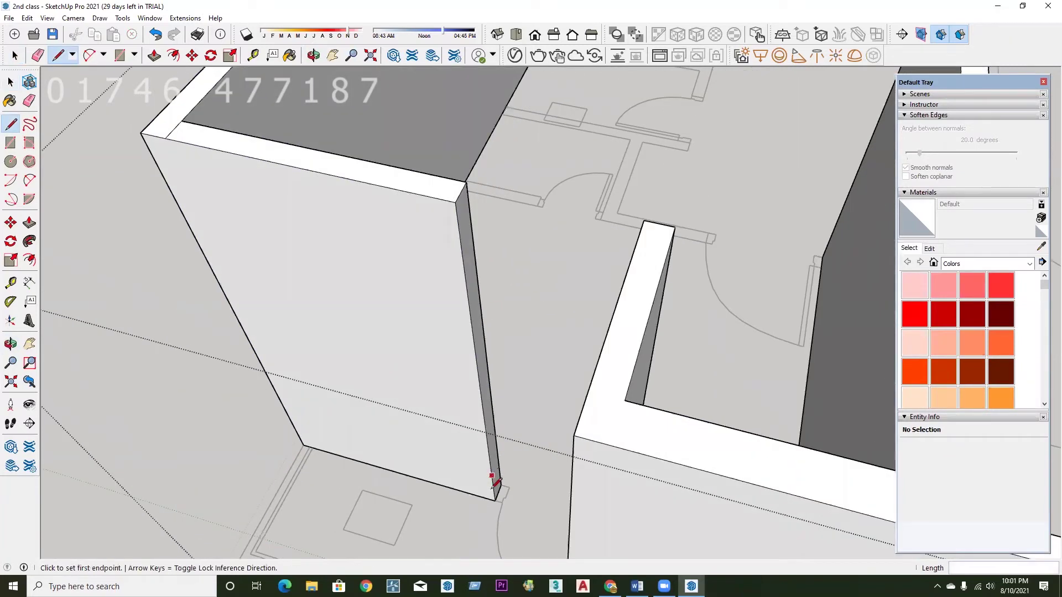
left_click(495, 500)
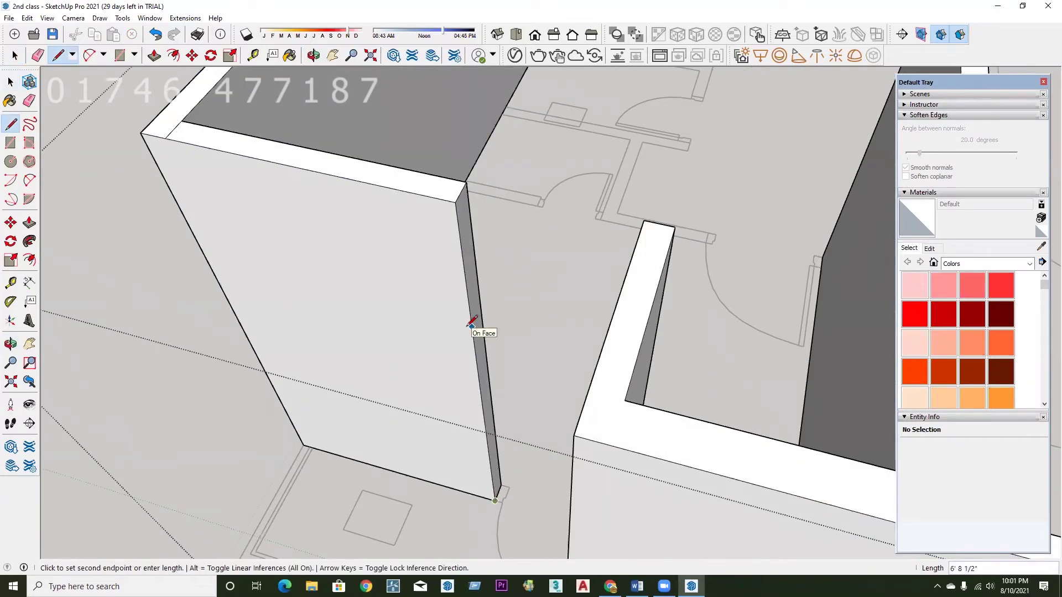
left_click(470, 316)
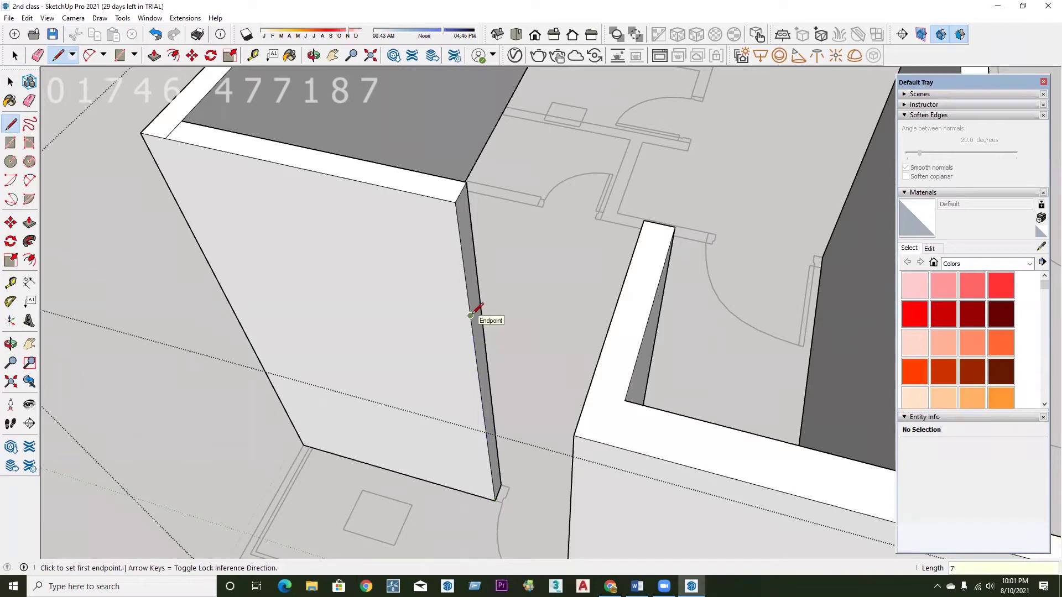
double_click(479, 296)
Push/Pull the upper part of the end face across to the adjoining wall, closing the corner gap.
key("p")
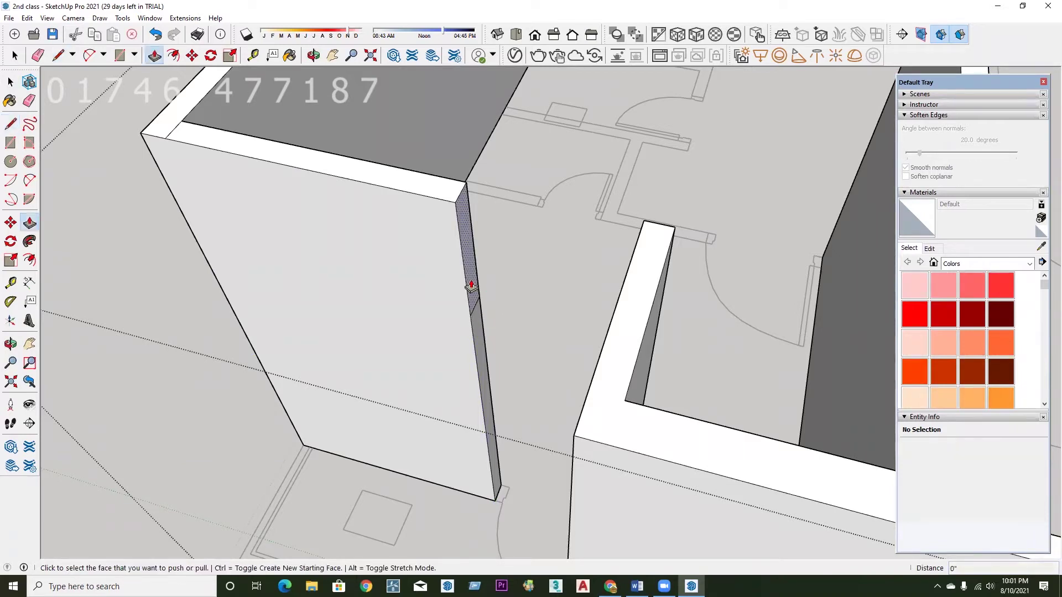
left_click(467, 283)
left_click(611, 325)
middle_click_drag(611, 325, 658, 285)
scroll(669, 253, "up", 2)
left_click(637, 313)
left_click(636, 297)
key("space")
Orbit and zoom to a low perspective showing both buildings.
scroll(666, 270, "down", 3)
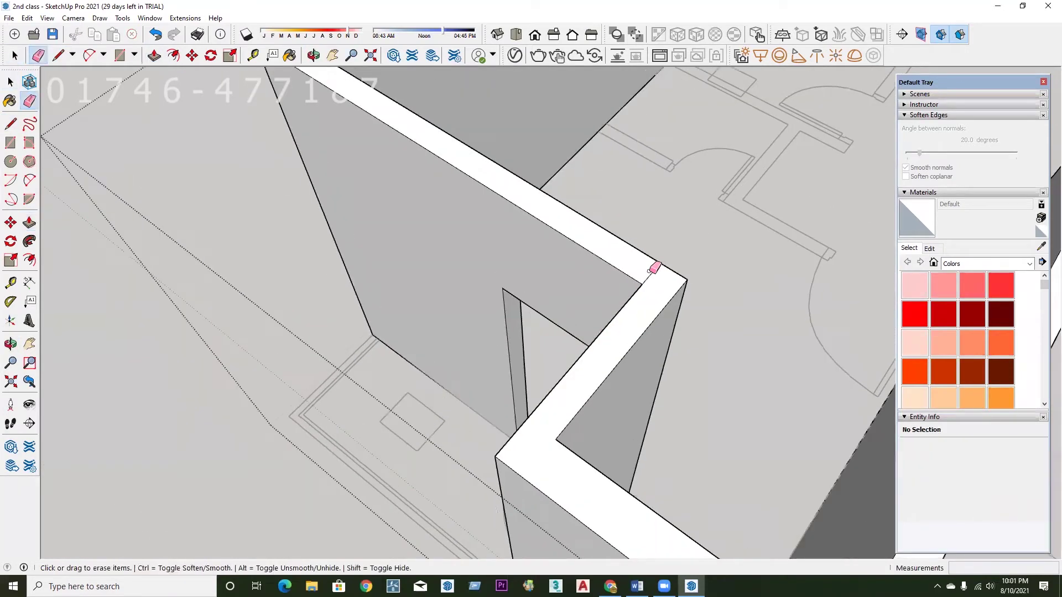
scroll(643, 302, "down", 2)
middle_click_drag(575, 287, 498, 348)
scroll(465, 363, "down", 2)
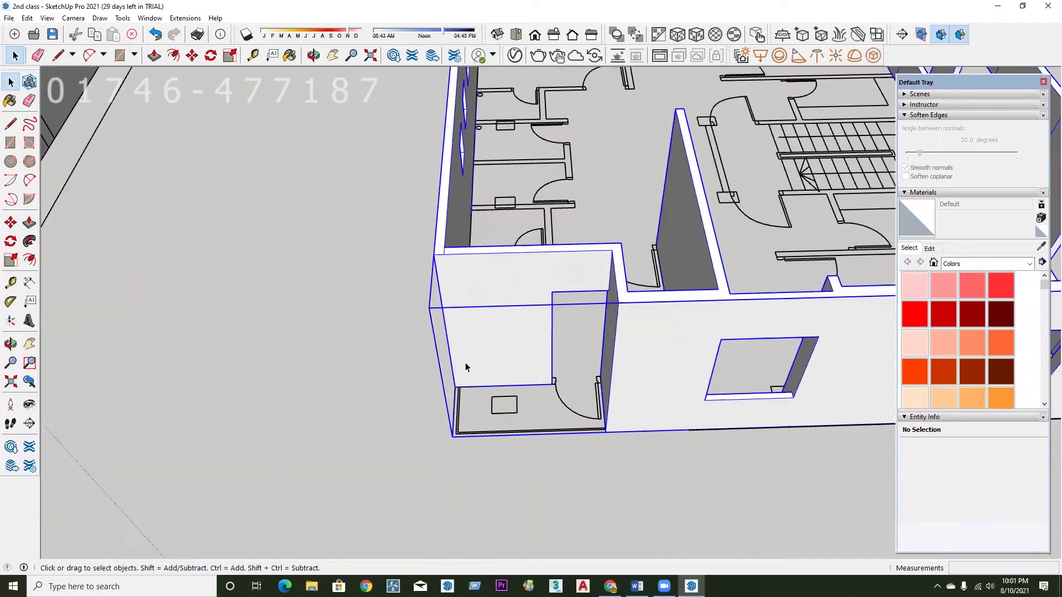
scroll(336, 399, "down", 5)
mouse_move(551, 301)
middle_mouse_down()
mouse_move(342, 125)
mouse_move(673, 311)
middle_mouse_up()
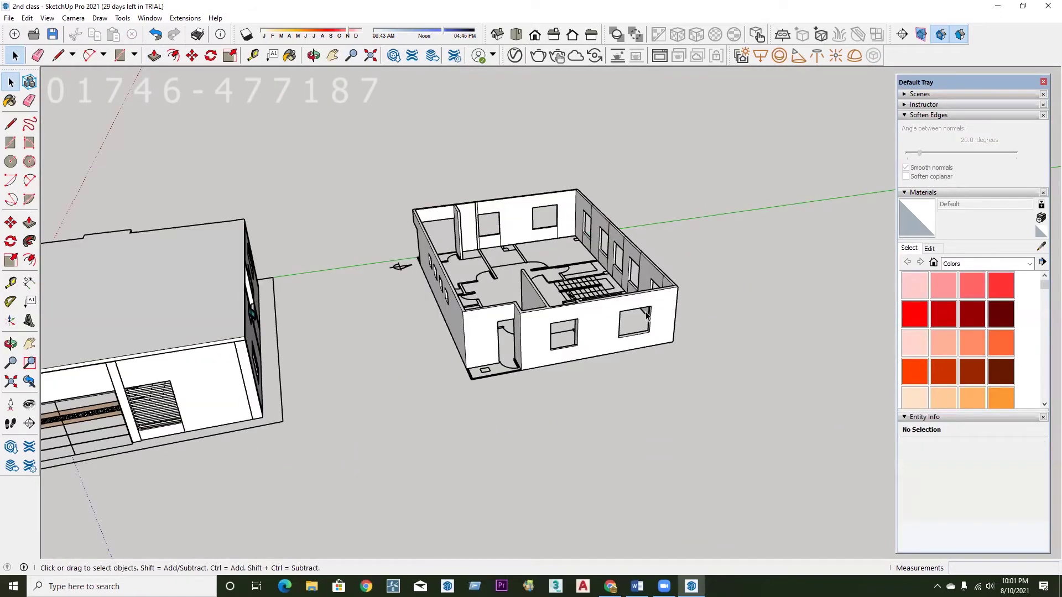
scroll(354, 329, "down", 3)
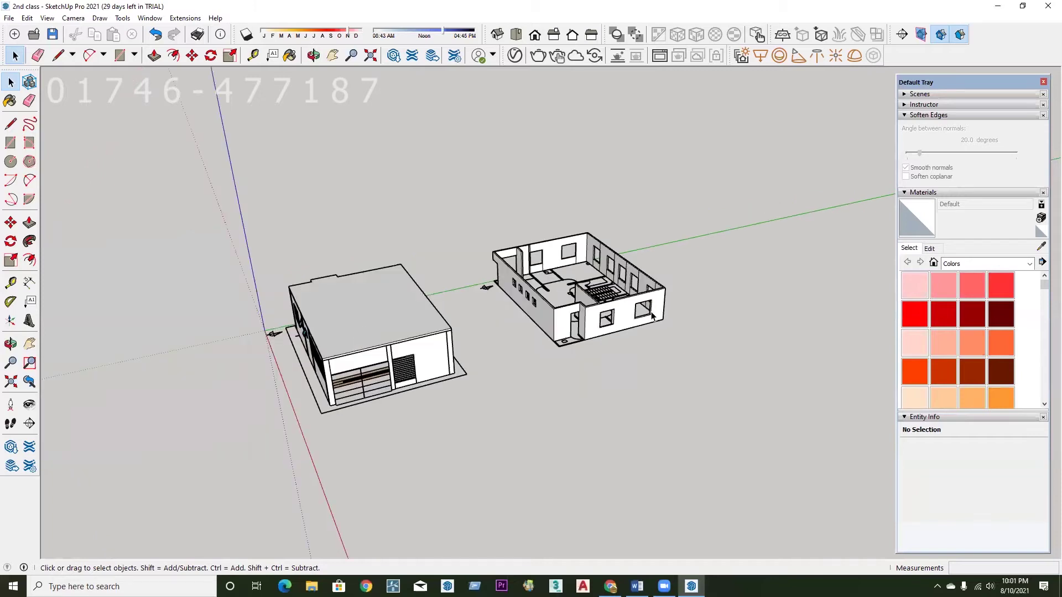
scroll(617, 339, "up", 1)
scroll(623, 327, "up", 1)
scroll(616, 347, "up", 1)
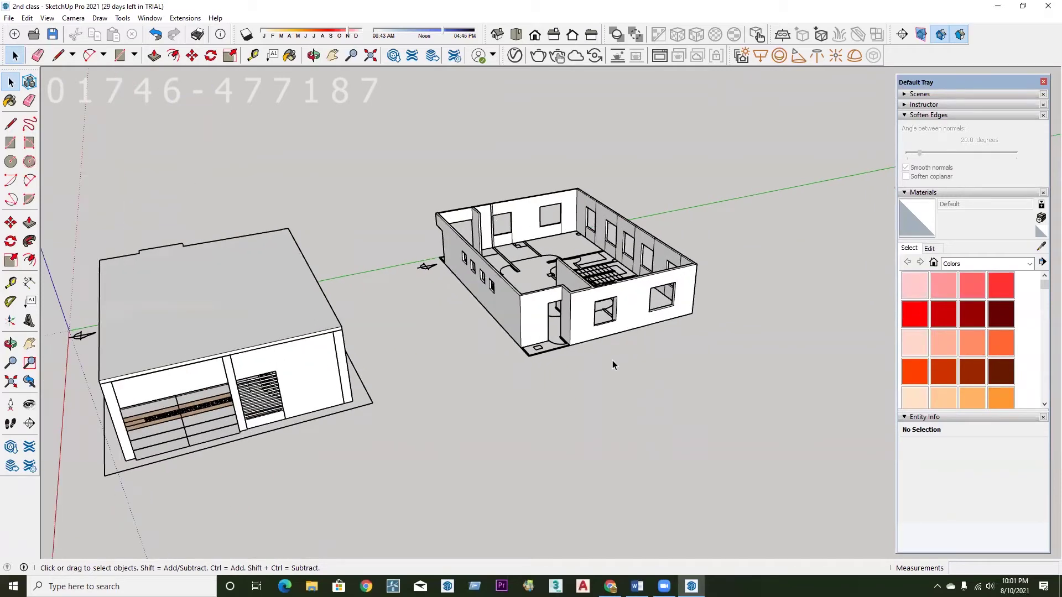
scroll(615, 329, "up", 1)
scroll(629, 285, "up", 1)
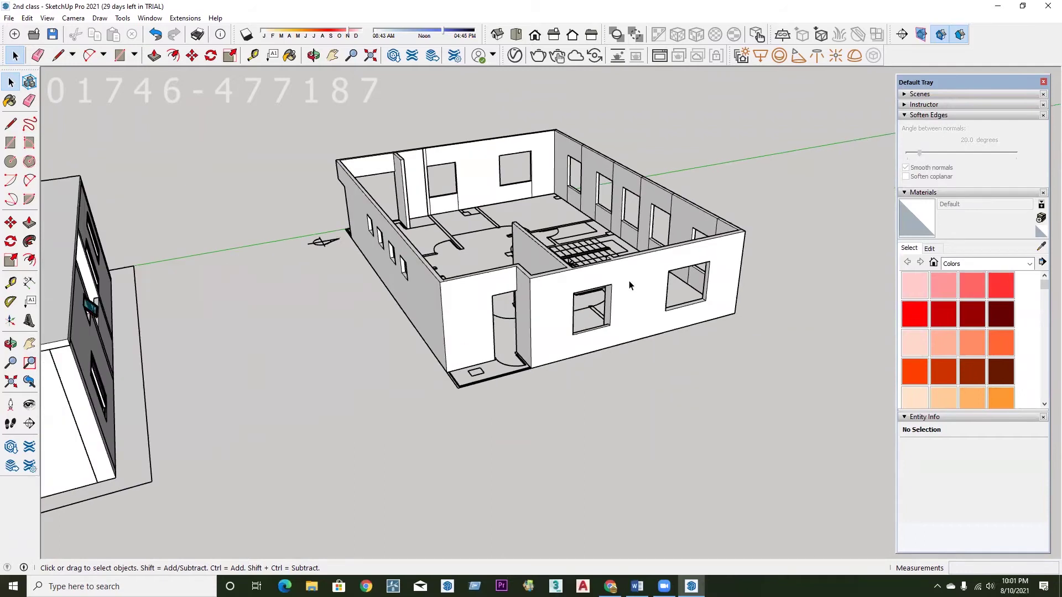
Select the upper-floor wall group and orbit around to inspect it.
left_click(630, 284)
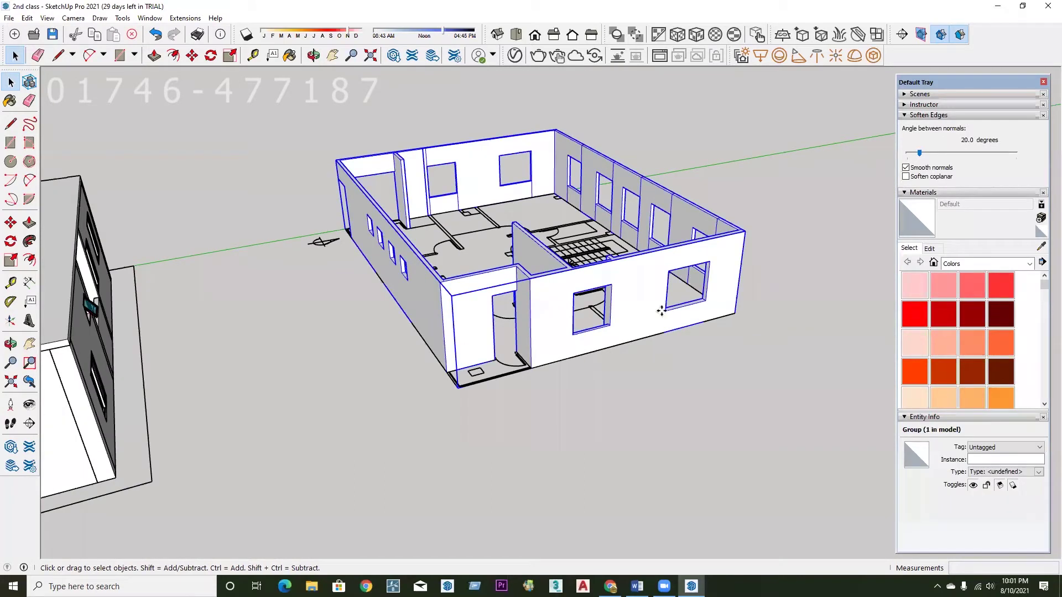
middle_click_drag(723, 300, 639, 339)
middle_click_drag(609, 301, 432, 161)
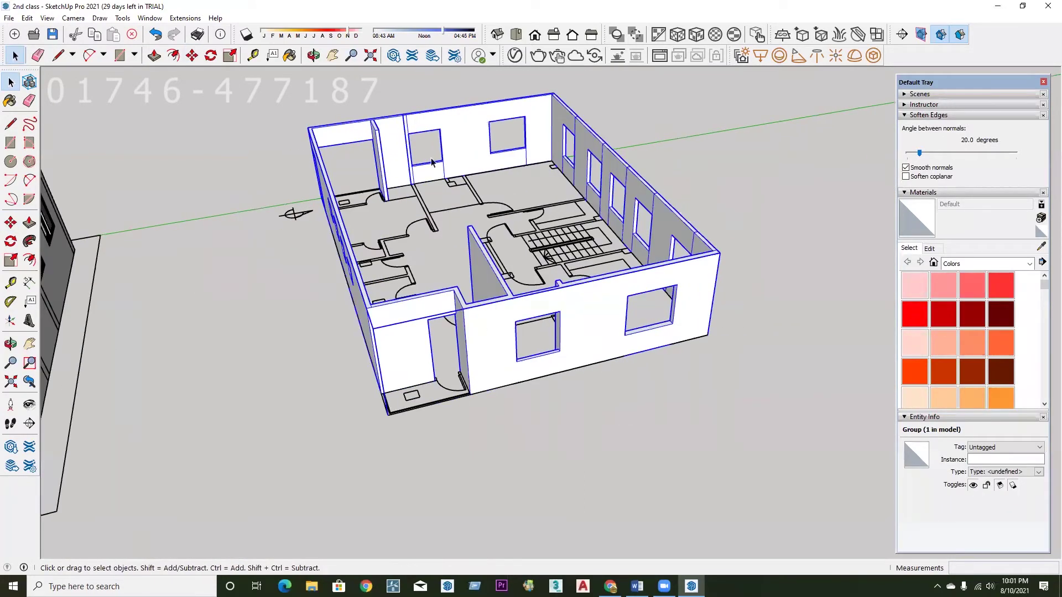
mouse_move(502, 163)
middle_mouse_down()
mouse_move(323, 153)
mouse_move(313, 418)
middle_mouse_up()
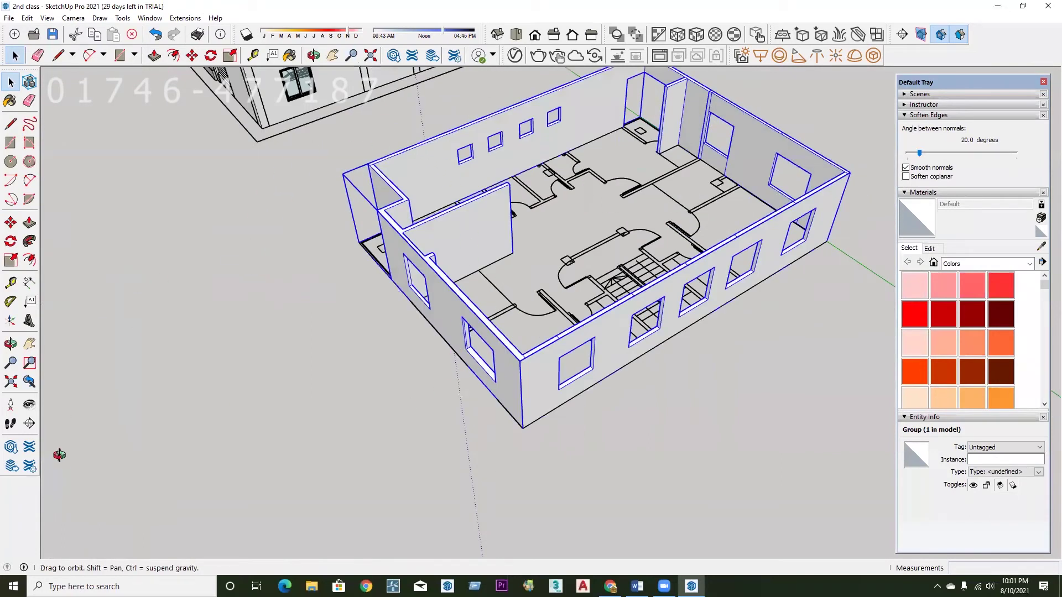
middle_click_drag(559, 410, 724, 368)
key("space")
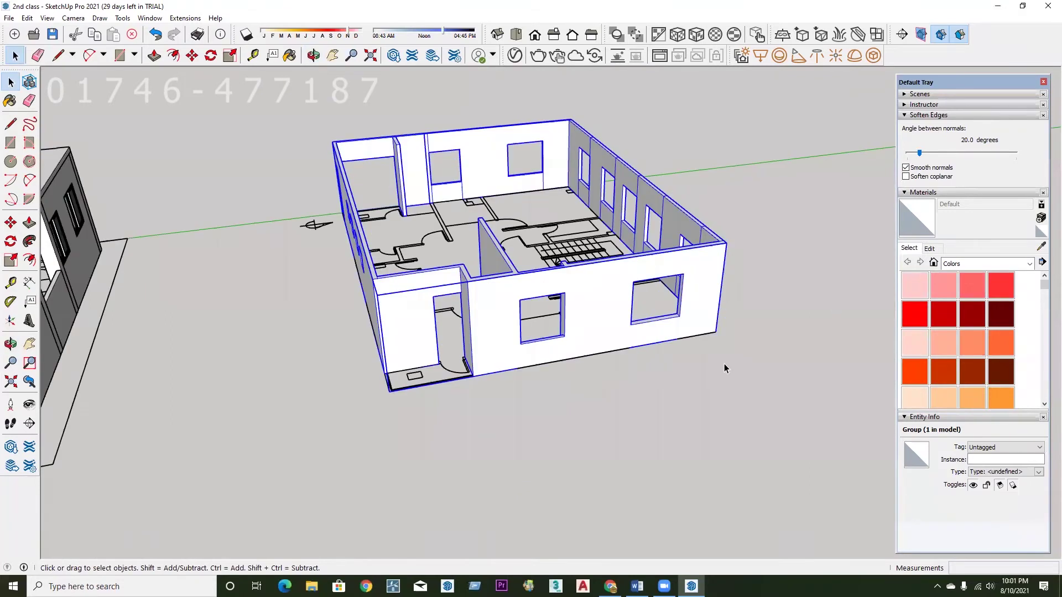
Copy the wall group with Move and Ctrl onto the top corner of the ground-floor building.
key("m")
left_click(823, 191)
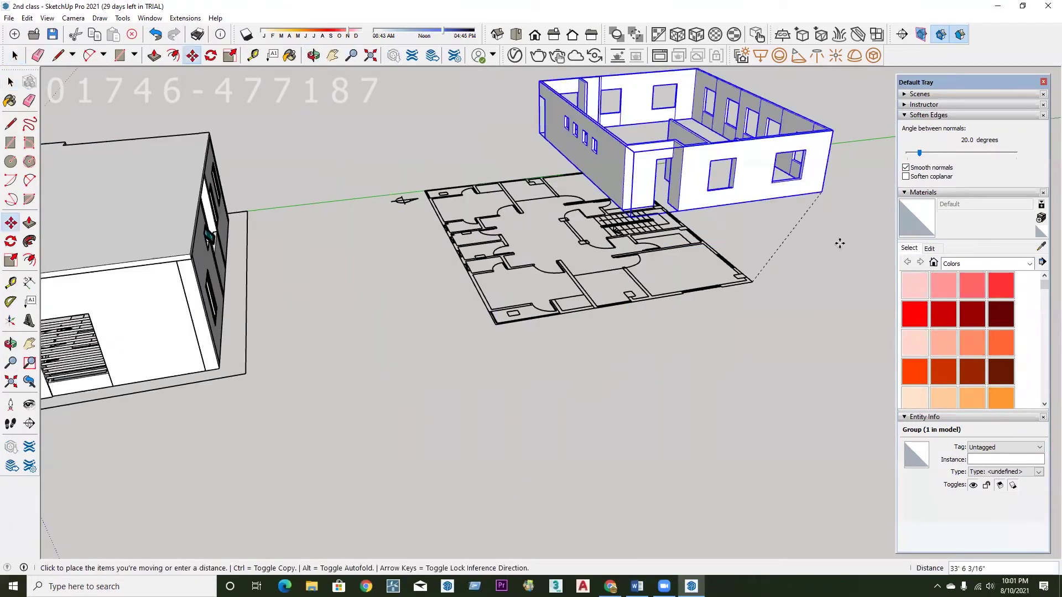
scroll(809, 213, "down", 3)
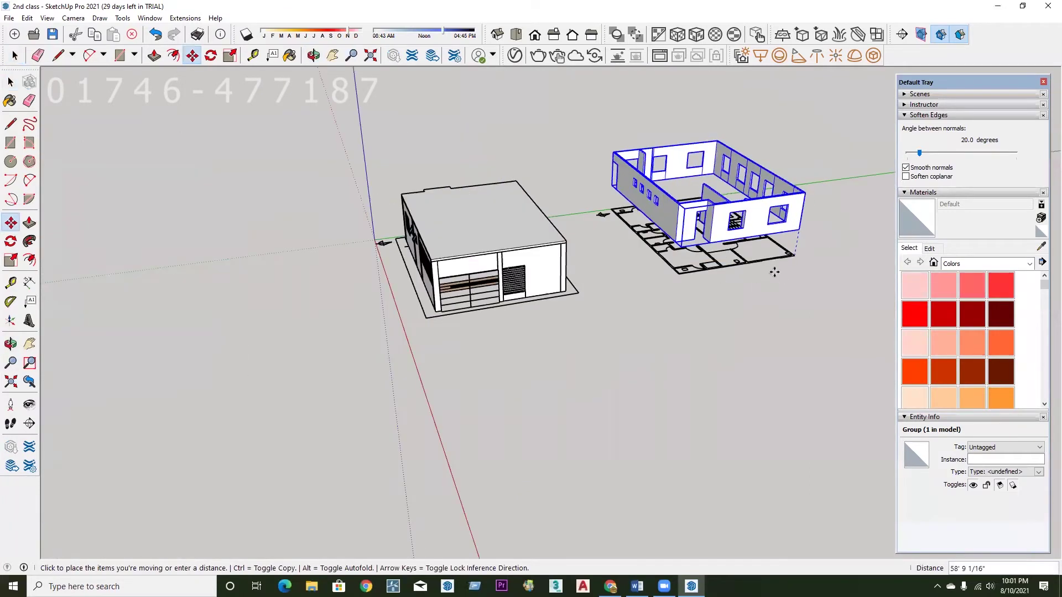
scroll(777, 282, "up", 3)
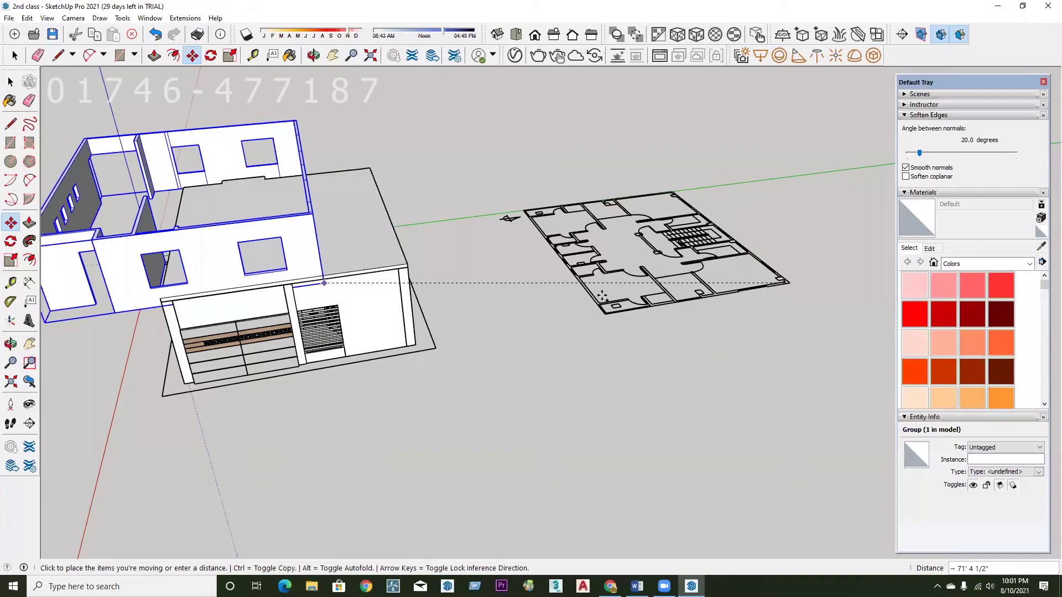
key("ctrl")
scroll(437, 260, "up", 2)
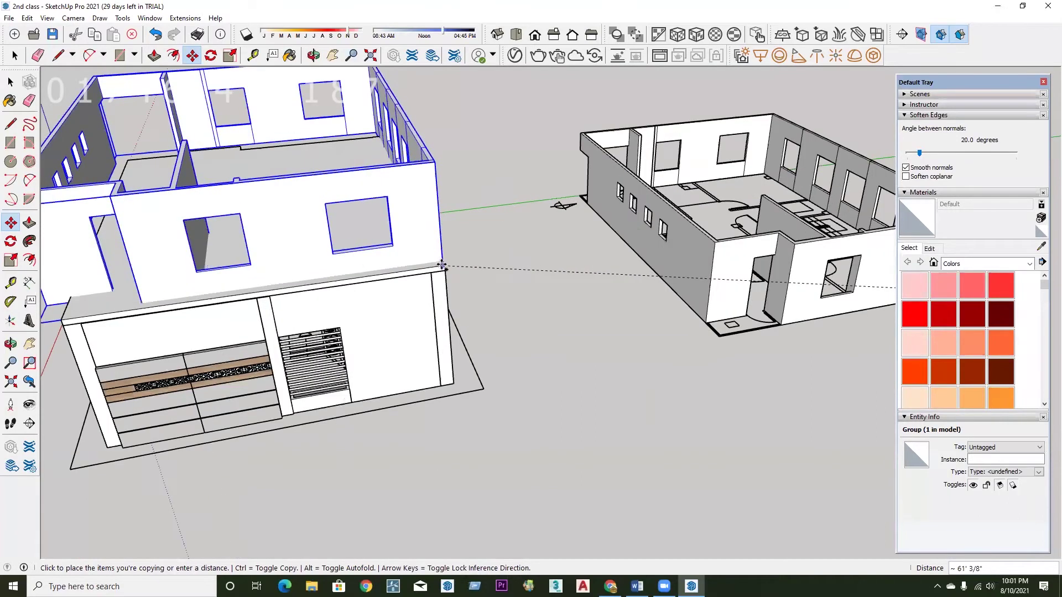
left_click(443, 266)
scroll(387, 298, "down", 3)
key("space")
middle_click_drag(564, 293, 527, 340)
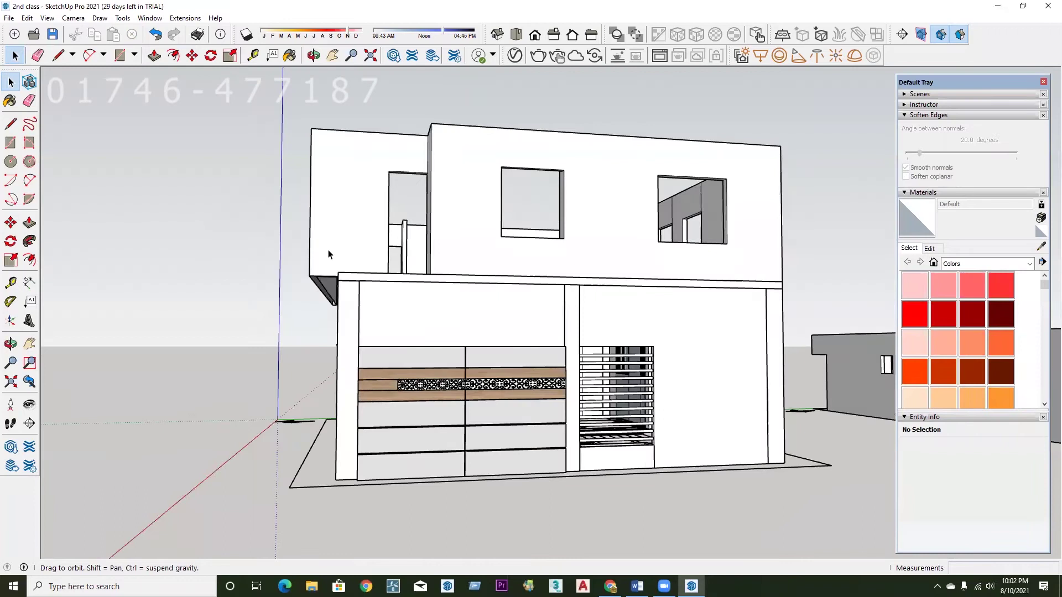
middle_click_drag(320, 263, 327, 337)
left_click_drag(314, 244, 289, 282)
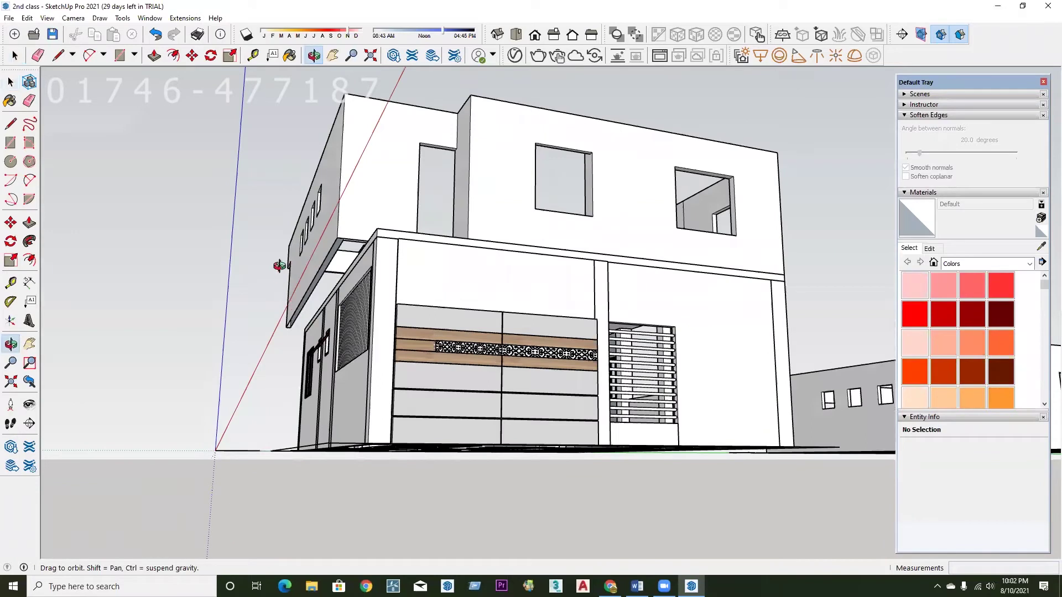
key("space")
scroll(326, 260, "up", 3)
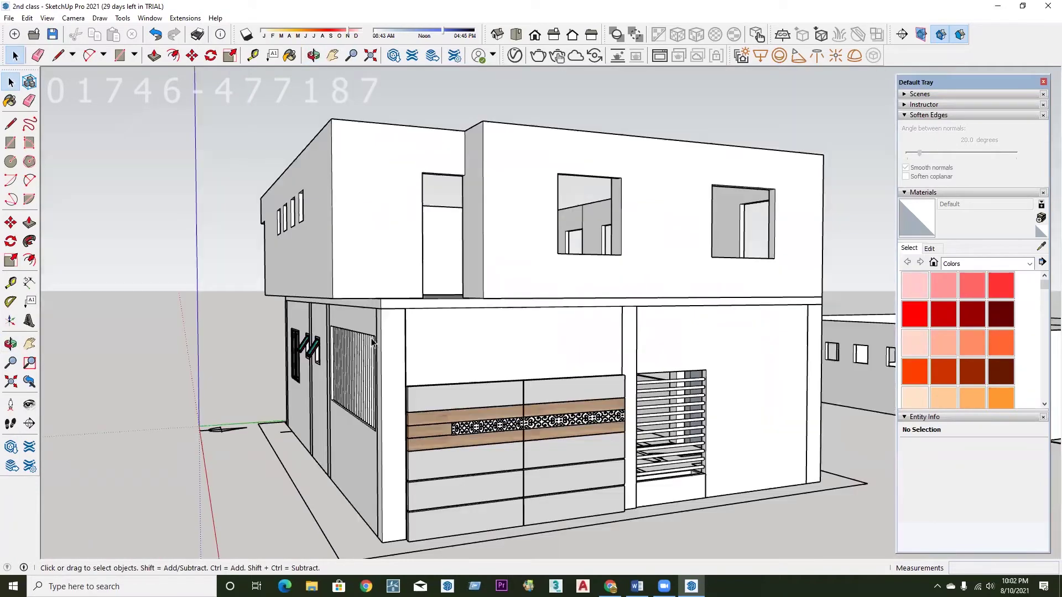
middle_click_drag(326, 325, 379, 302)
middle_click_drag(346, 242, 301, 268)
key("o")
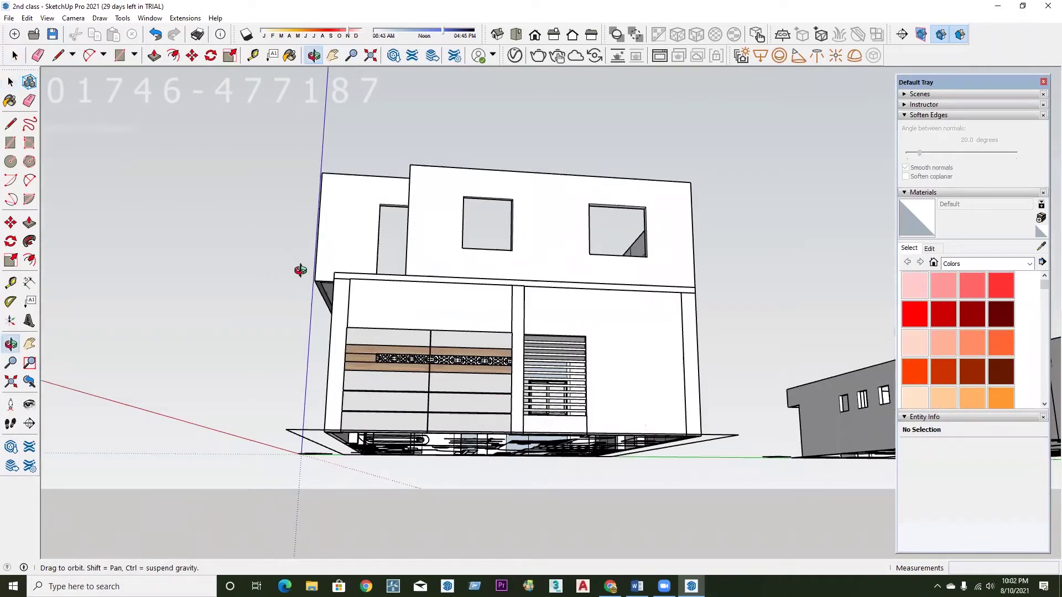
left_click_drag(371, 308, 357, 425)
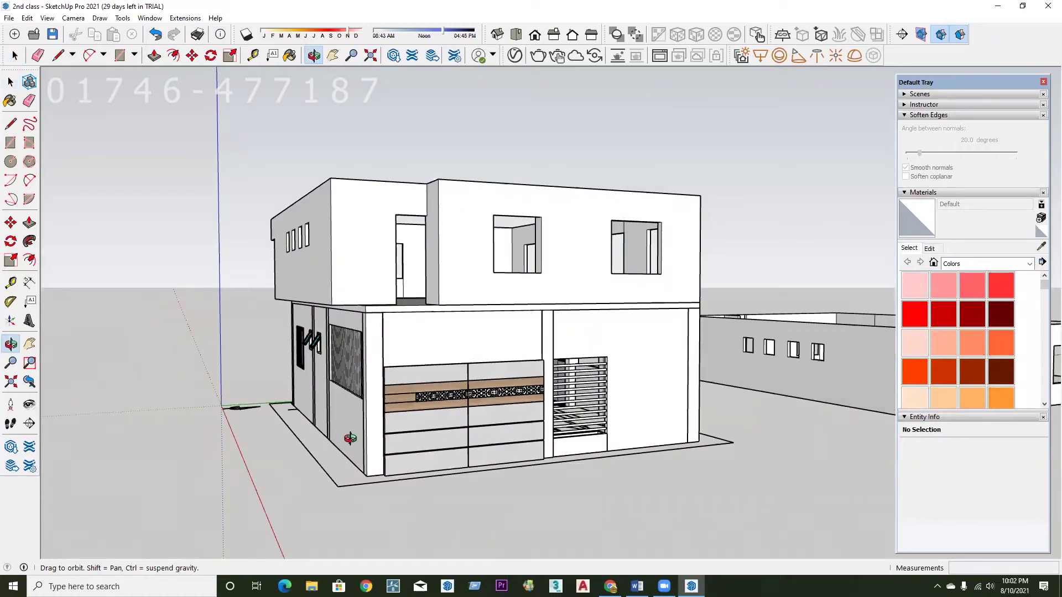
left_click_drag(361, 269, 356, 296)
key("space")
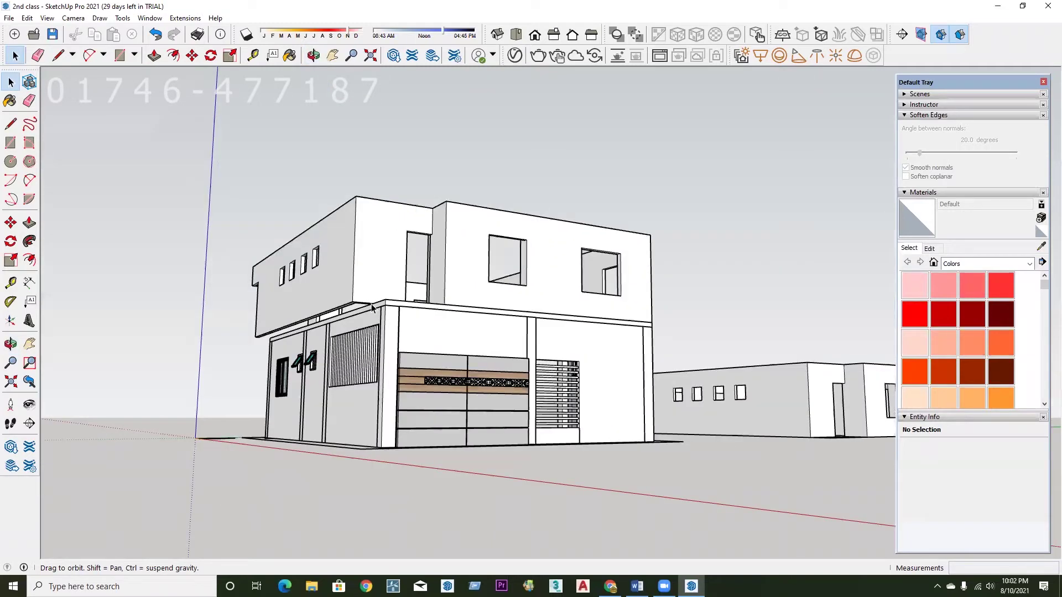
scroll(394, 254, "up", 3)
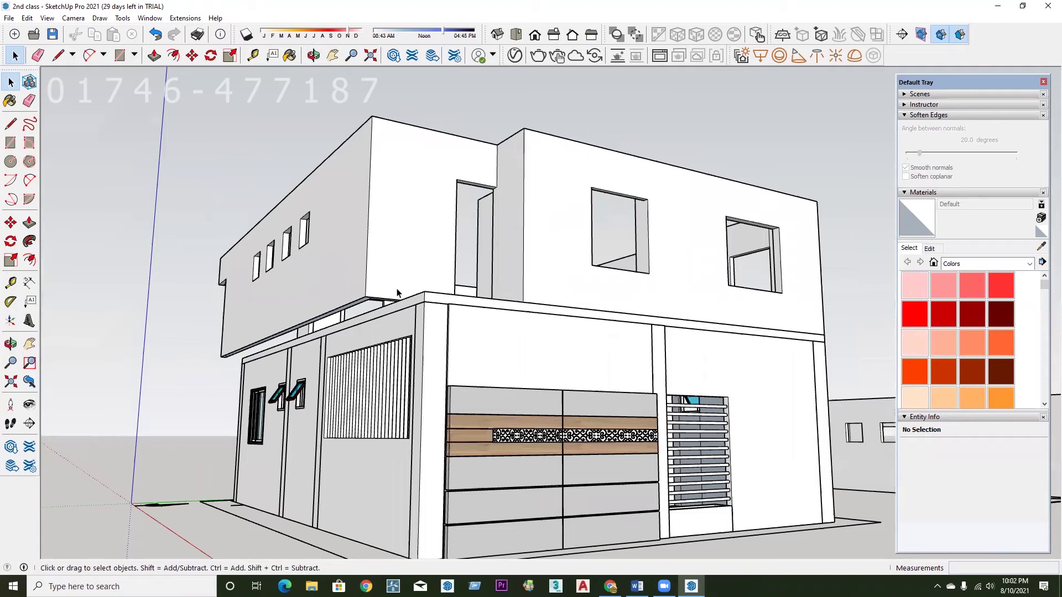
middle_click_drag(351, 316, 366, 304)
scroll(369, 330, "down", 3)
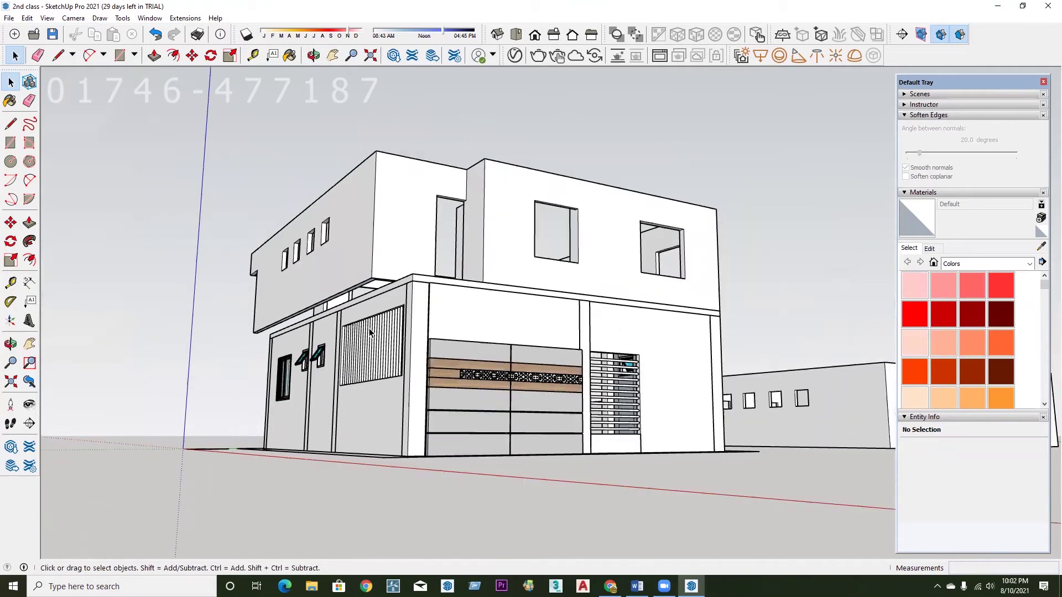
mouse_move(361, 400)
middle_mouse_down()
mouse_move(299, 463)
mouse_move(312, 429)
middle_mouse_up()
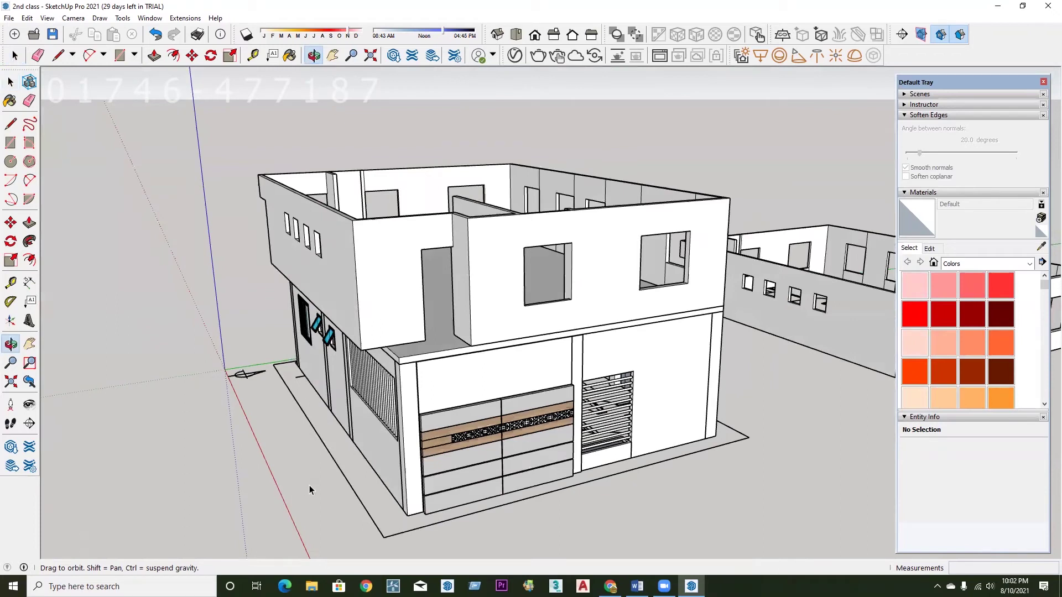
middle_click_drag(310, 485, 327, 480)
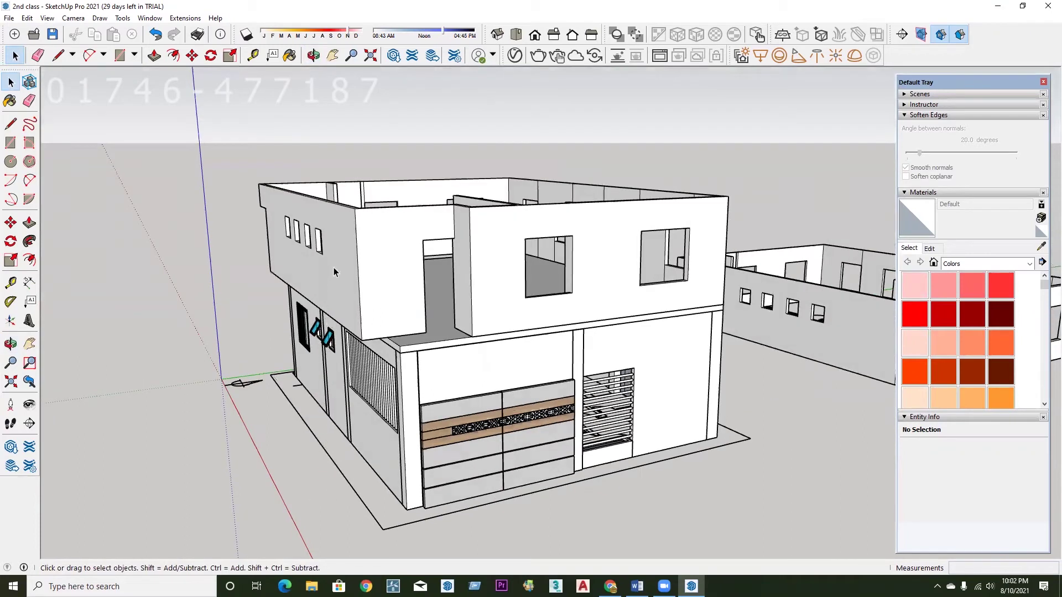
scroll(338, 268, "up", 5)
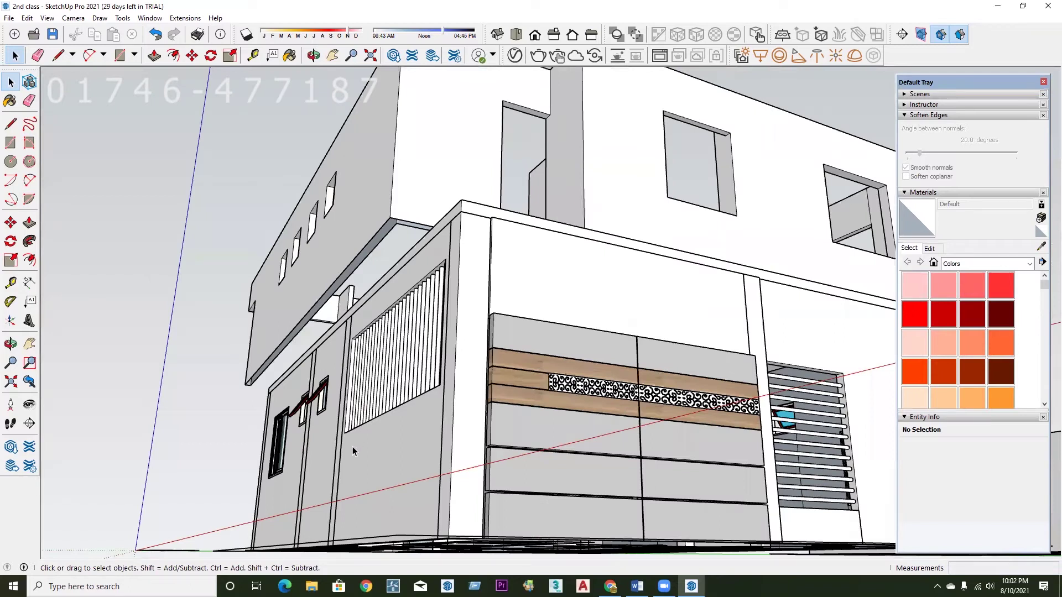
scroll(377, 443, "down", 5)
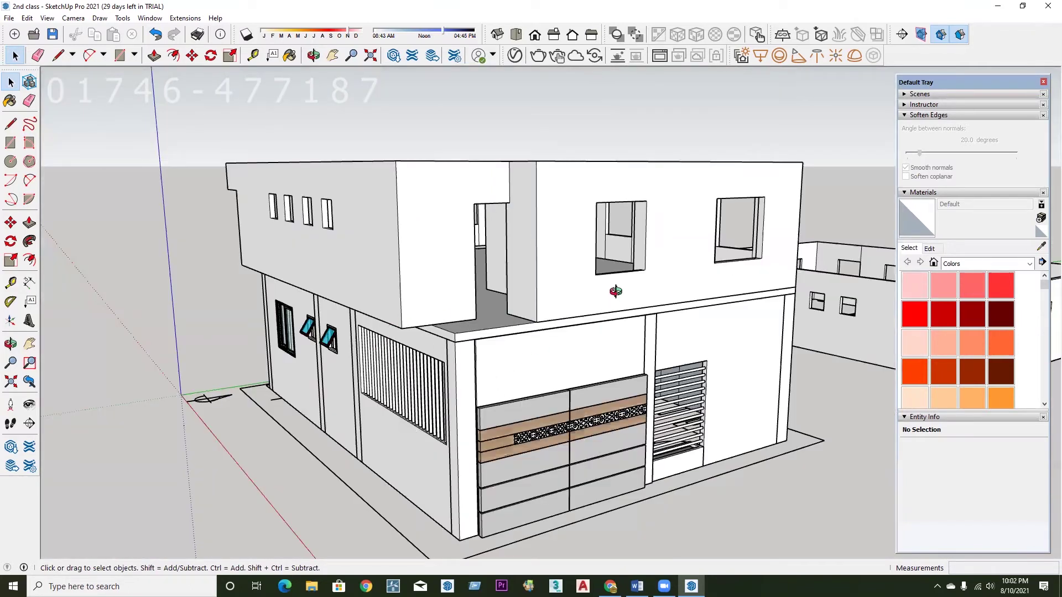
middle_click_drag(615, 290, 596, 274)
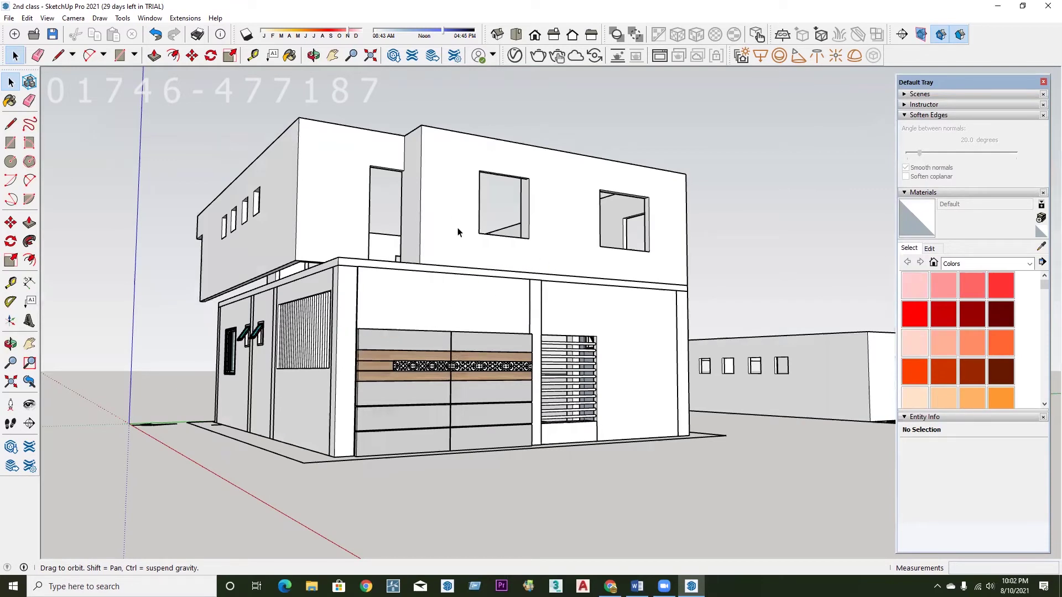
middle_click_drag(456, 227, 501, 246)
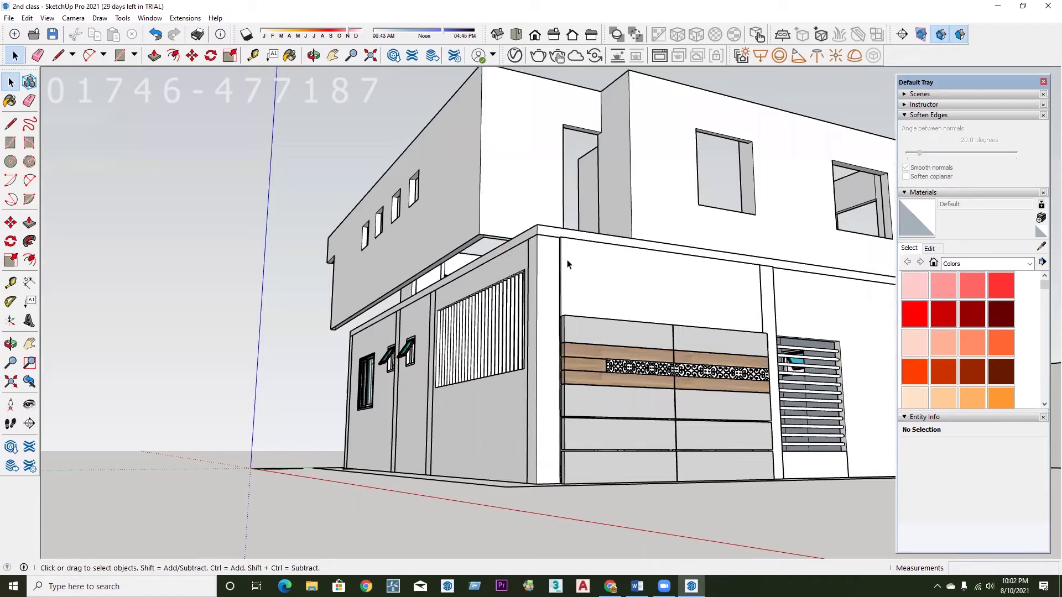
key("p")
Start a push/pull on the roof slab's edge face, then cancel it and return to Select.
left_click(470, 260)
scroll(459, 221, "up", 4)
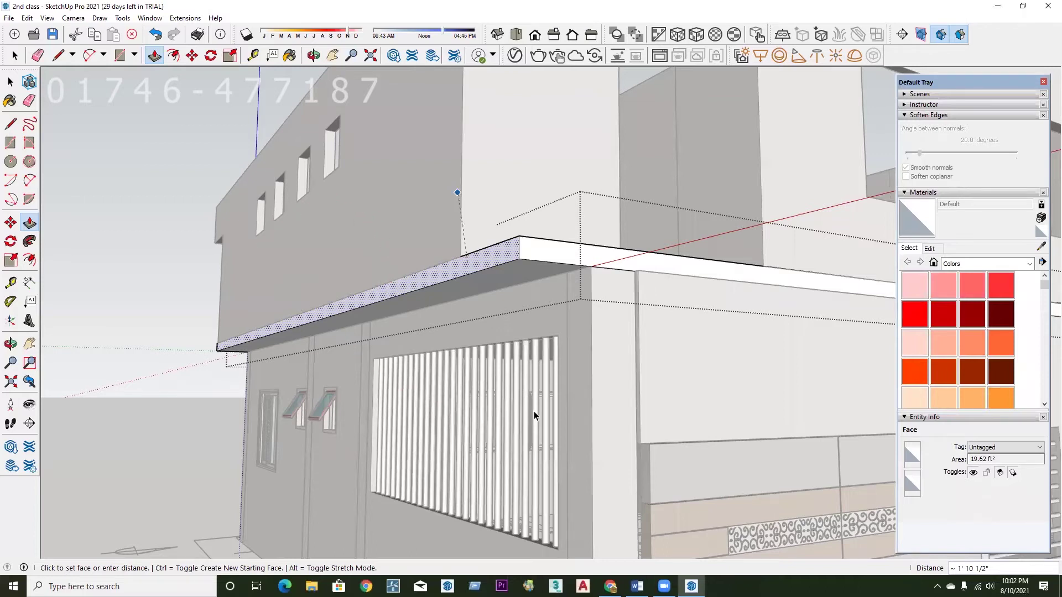
key("space")
key("shift+z")
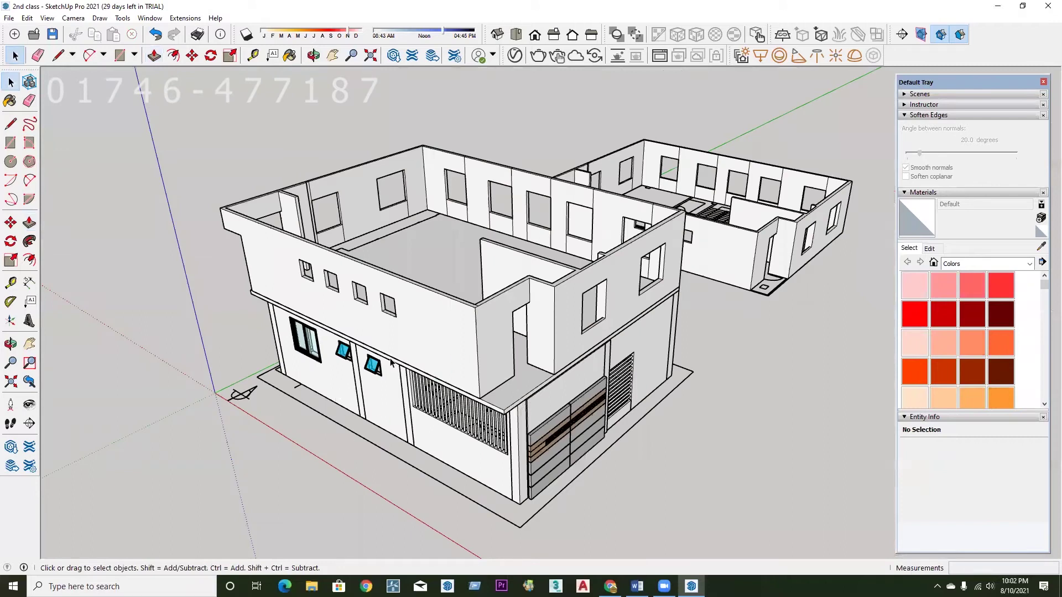
Orbit around the house and zoom in on the upper-floor wall's empty window openings.
middle_click_drag(402, 284, 470, 293)
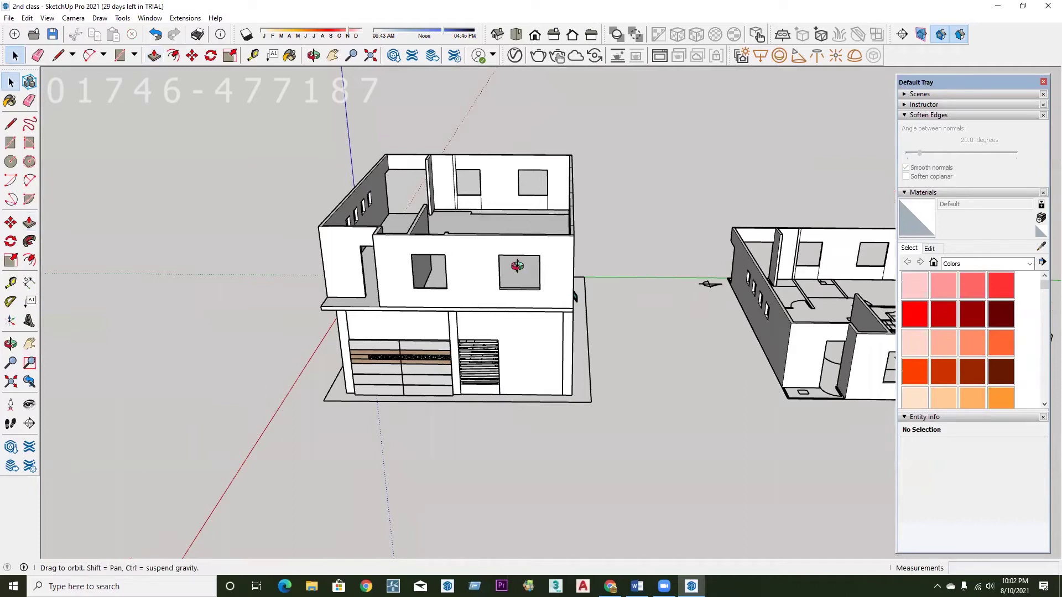
middle_click_drag(371, 268, 312, 313)
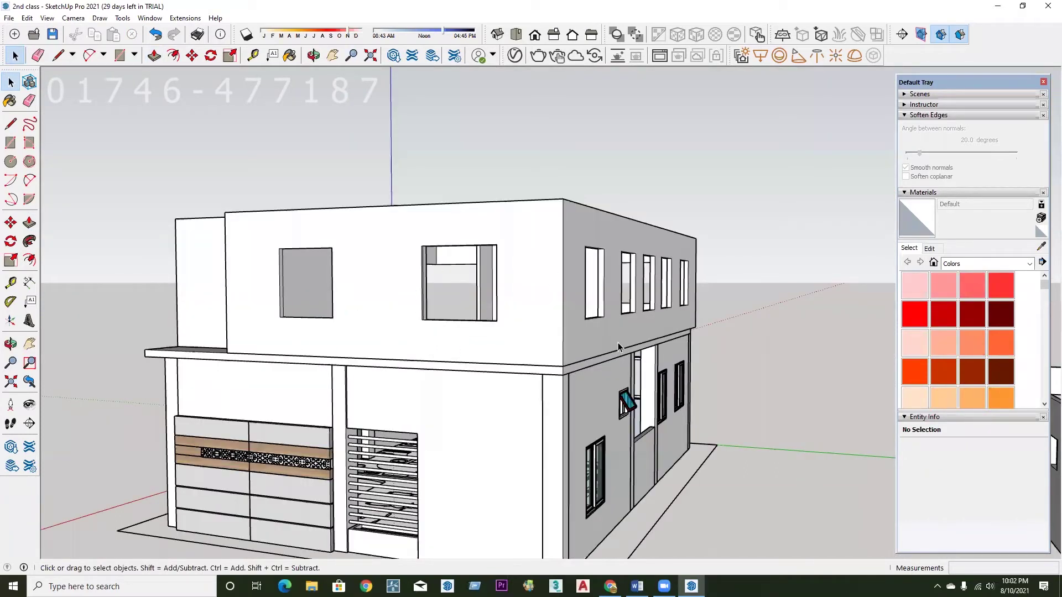
scroll(619, 342, "up", 5)
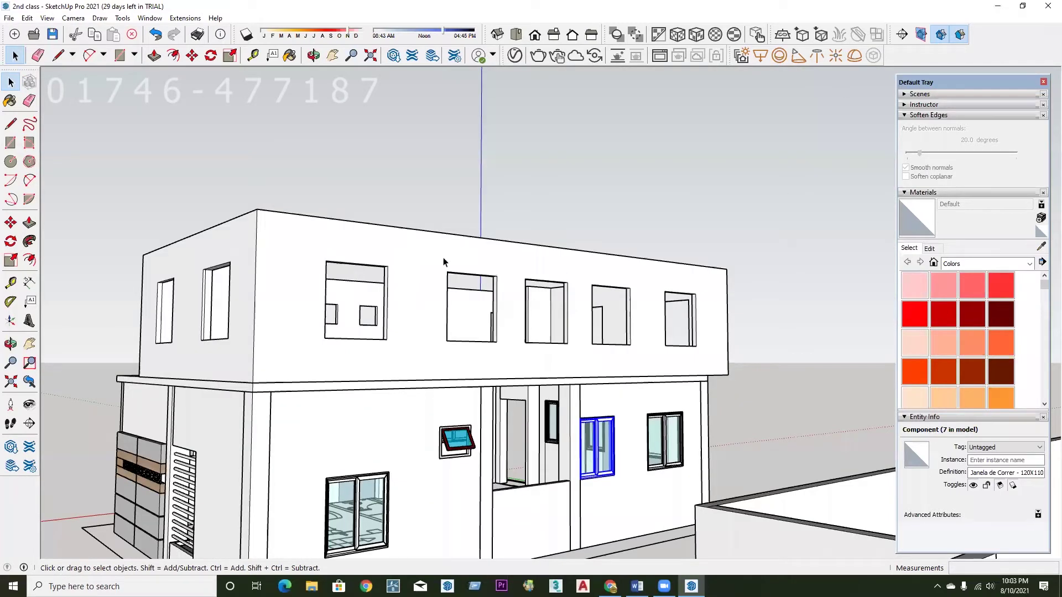
Open 3D Warehouse, reposition its window, and search for 'window'.
left_click(393, 56)
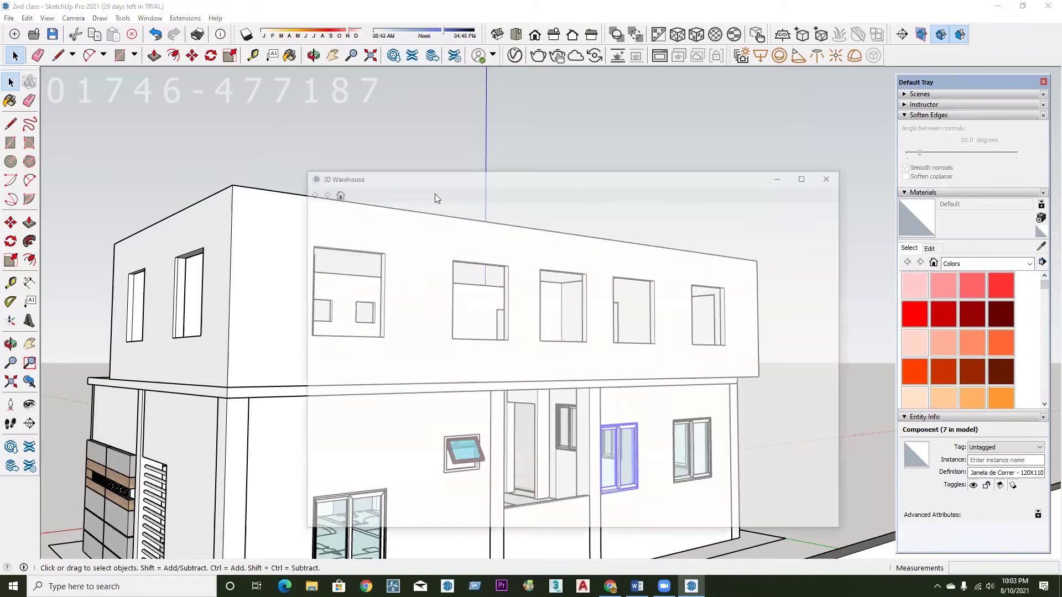
left_click_drag(496, 176, 462, 114)
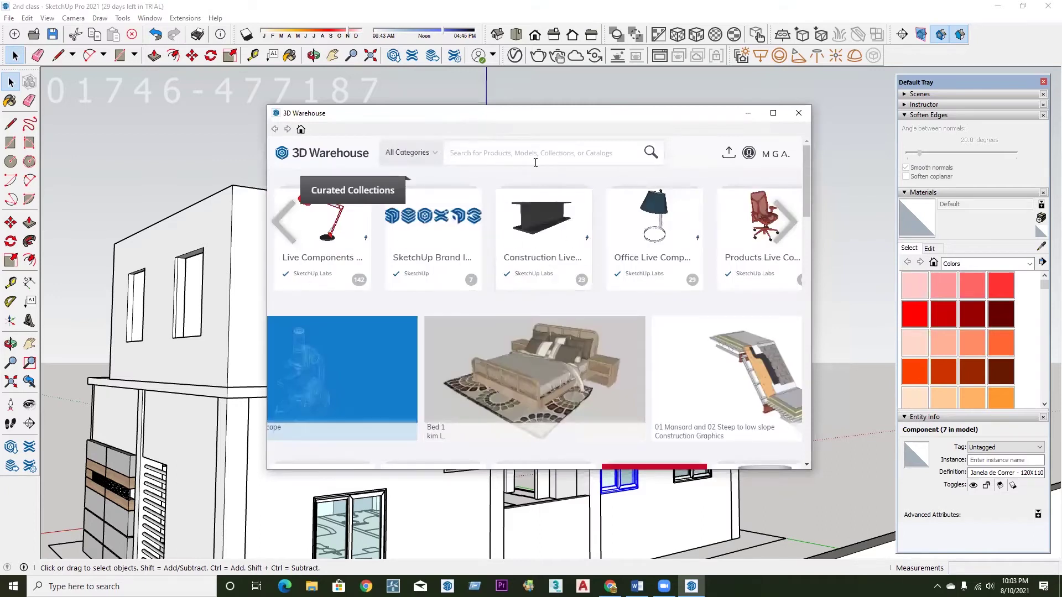
type("window")
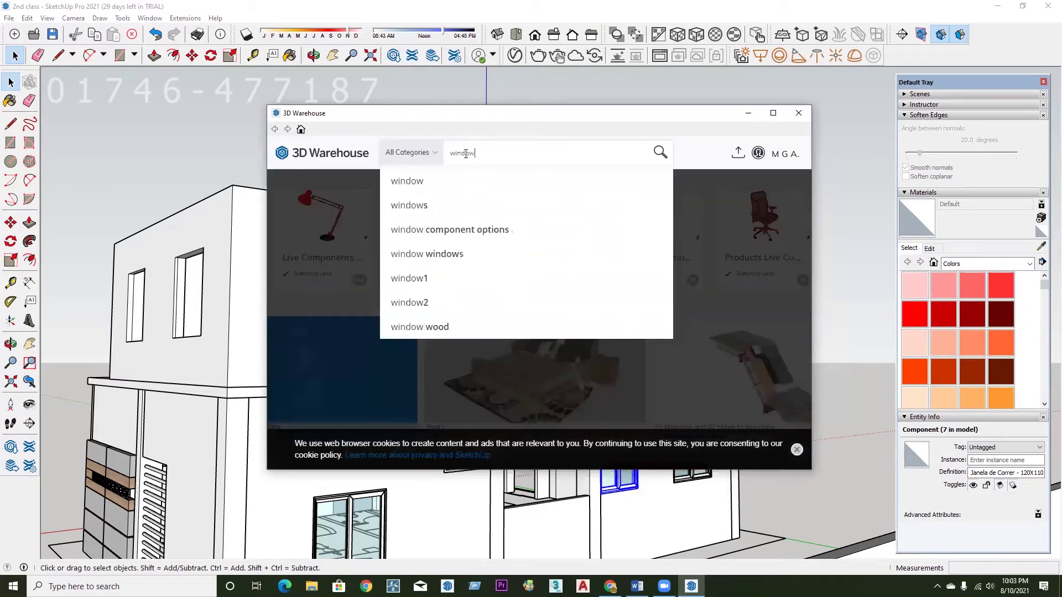
key("Return")
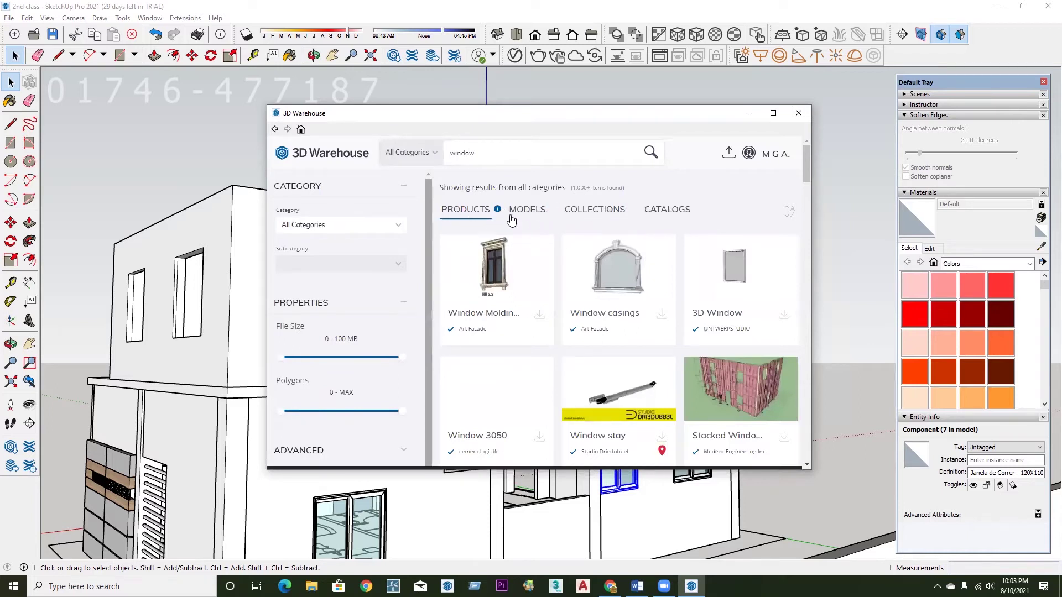
Switch the 'window' search to Models results and scroll to the dark brown multi-pane window.
left_click(525, 215)
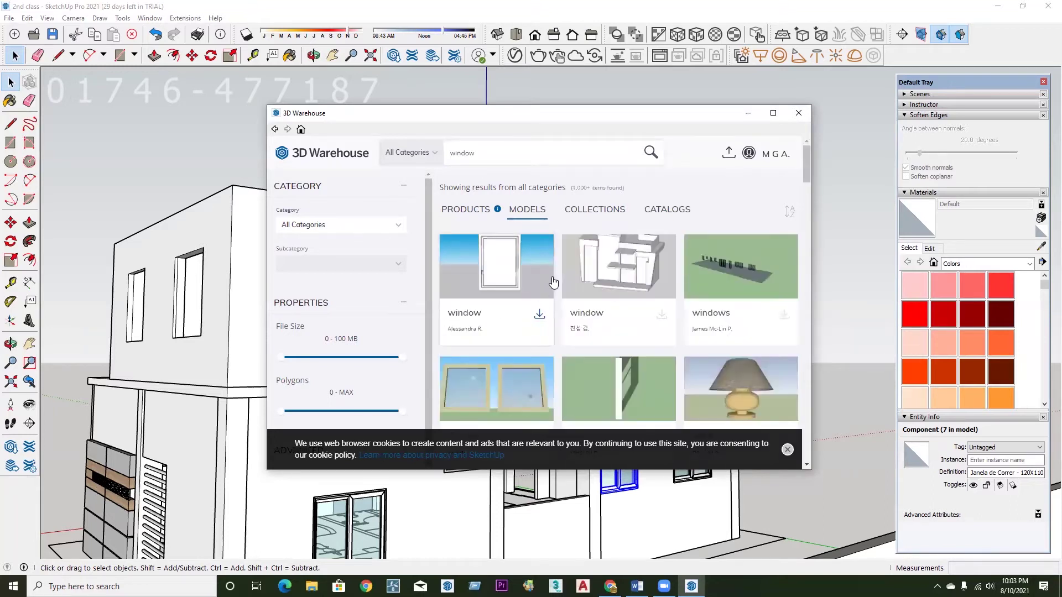
scroll(540, 309, "down", 2)
scroll(539, 310, "up", 2)
scroll(611, 299, "down", 2)
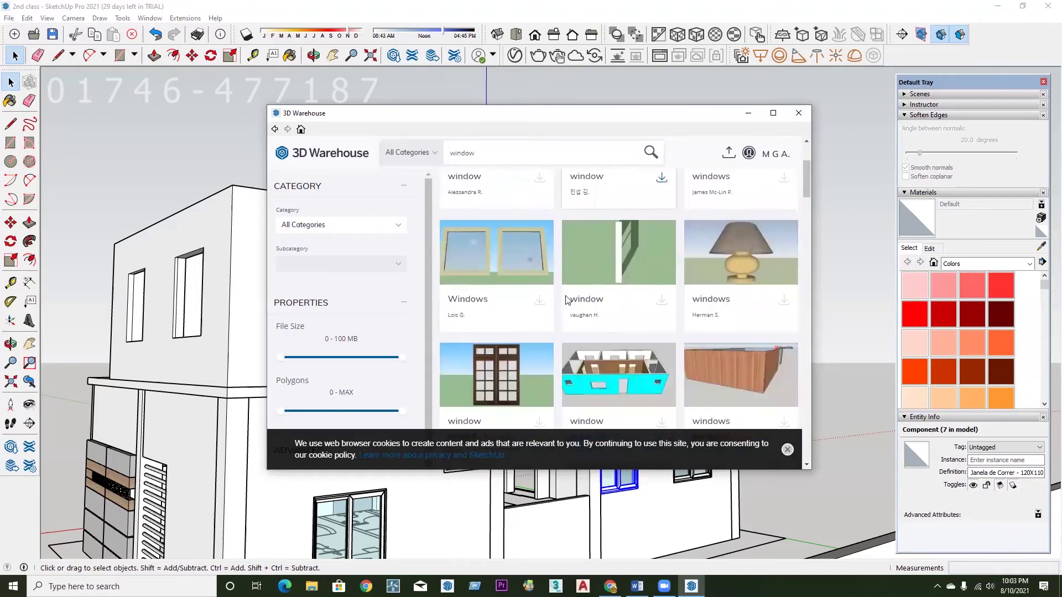
scroll(545, 289, "down", 2)
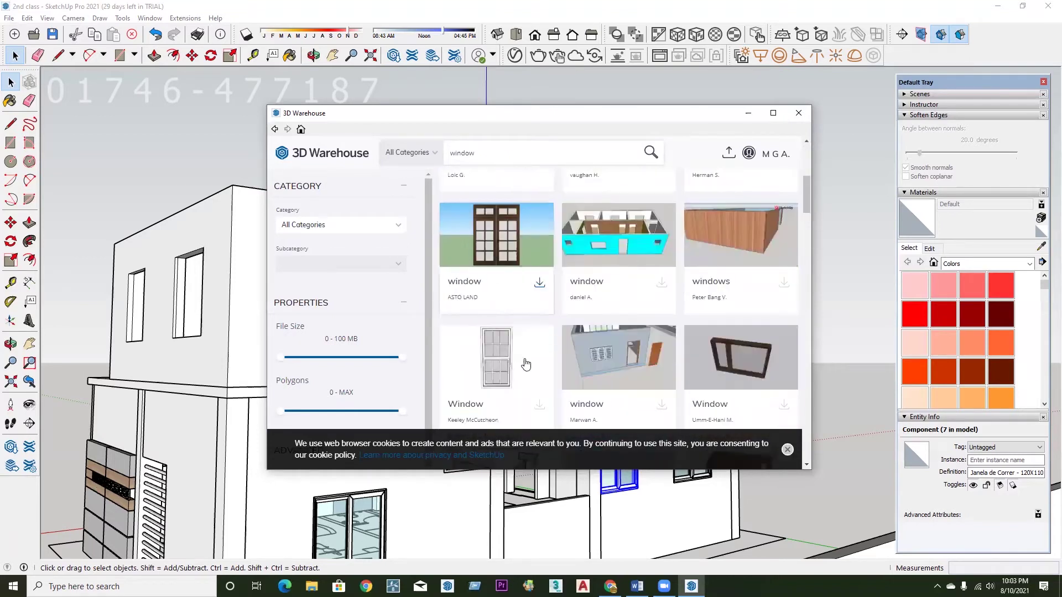
scroll(553, 329, "down", 3)
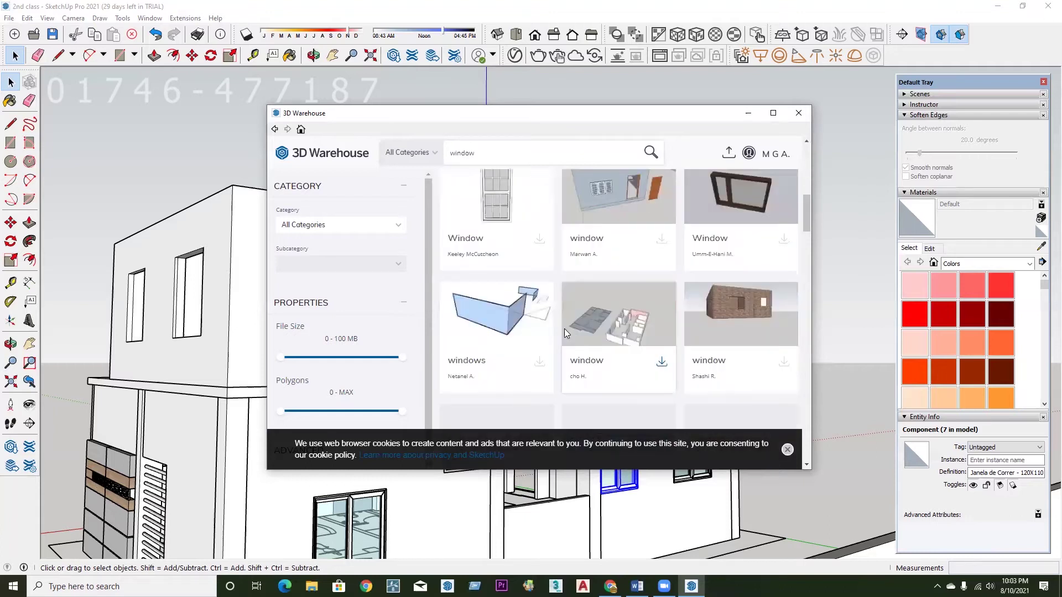
scroll(565, 332, "down", 3)
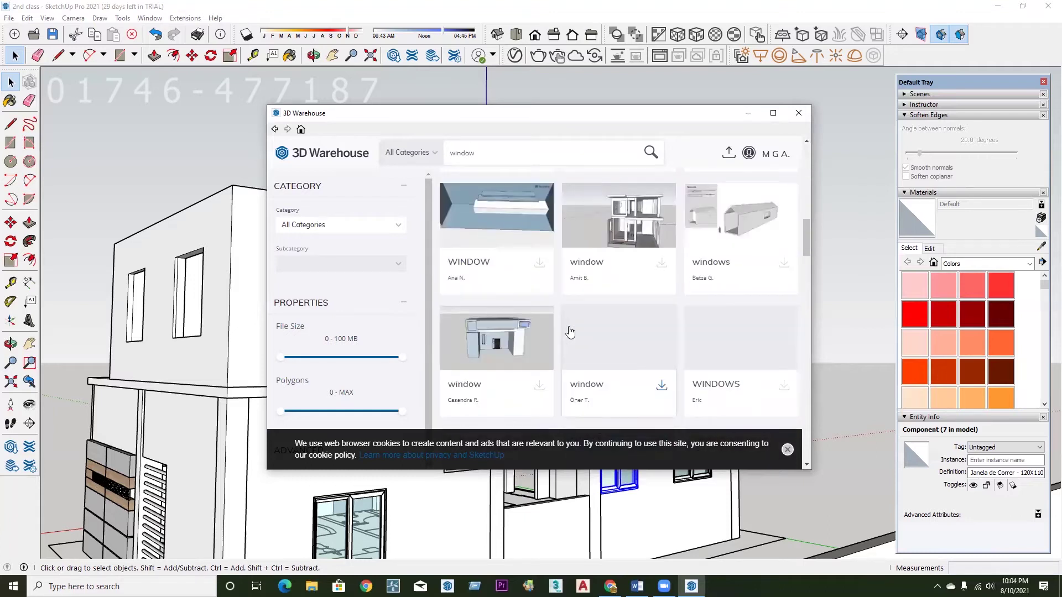
scroll(570, 331, "down", 1)
scroll(569, 330, "down", 1)
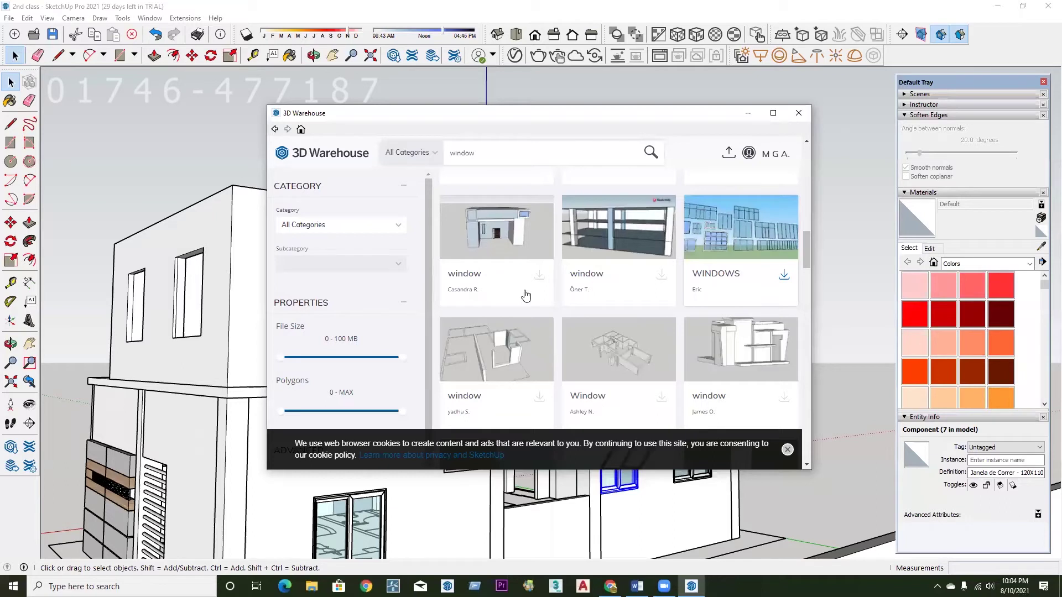
scroll(525, 296, "up", 2)
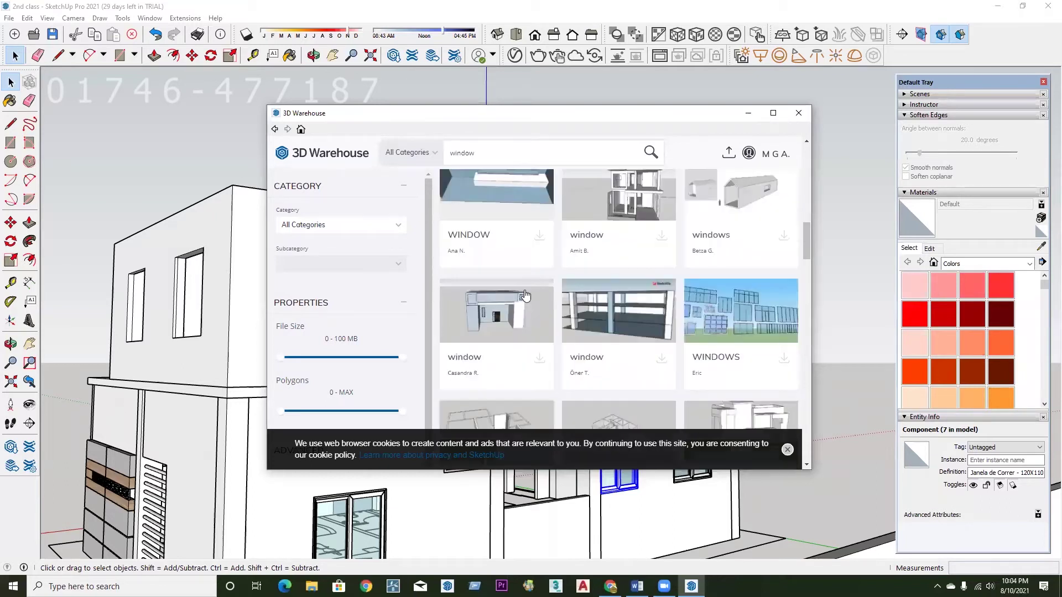
scroll(525, 296, "up", 5)
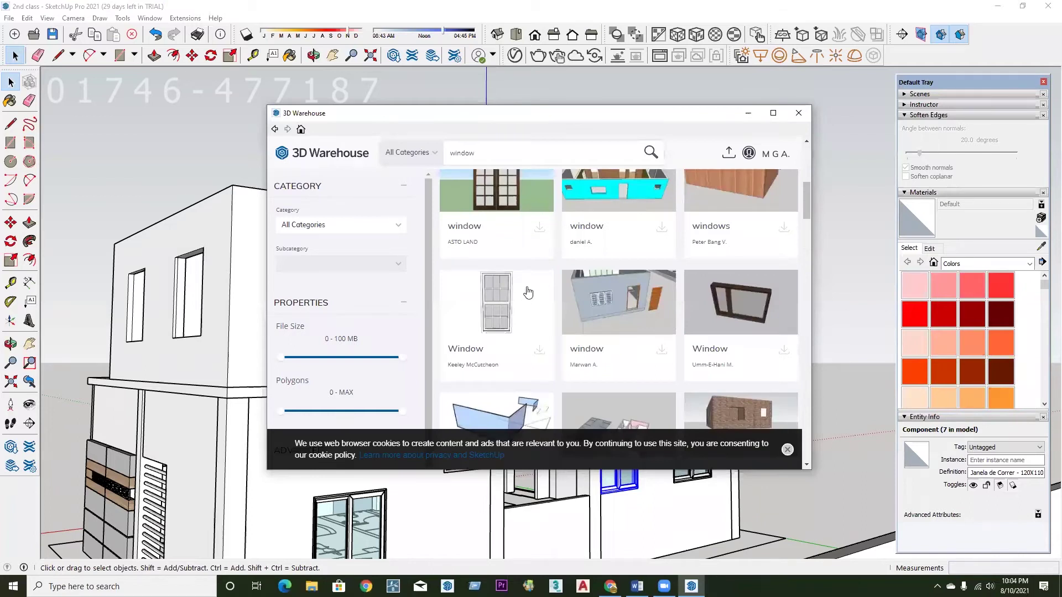
scroll(528, 293, "down", 5)
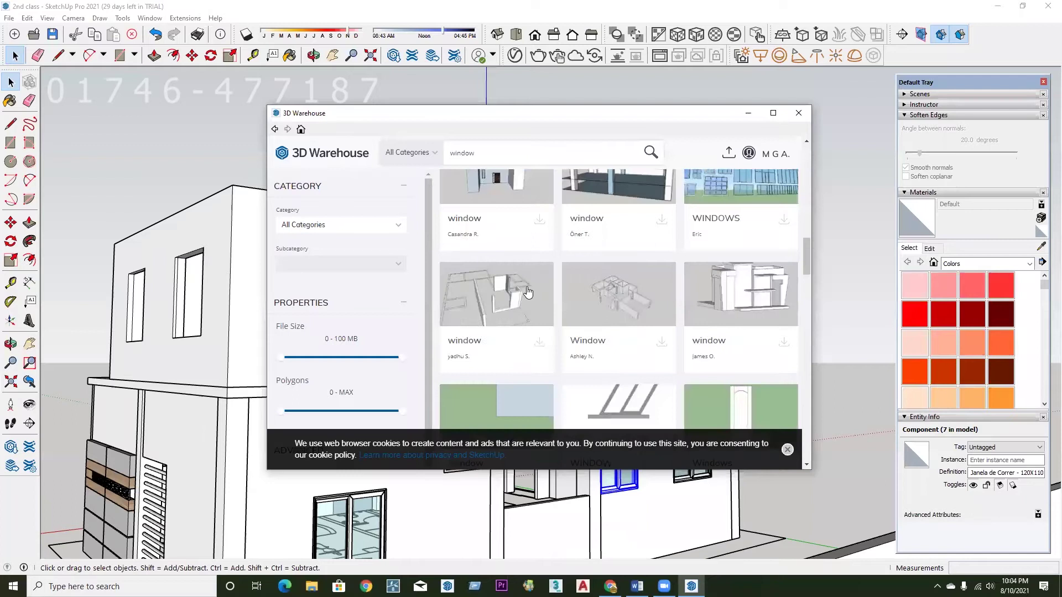
scroll(528, 292, "down", 5)
scroll(528, 292, "down", 4)
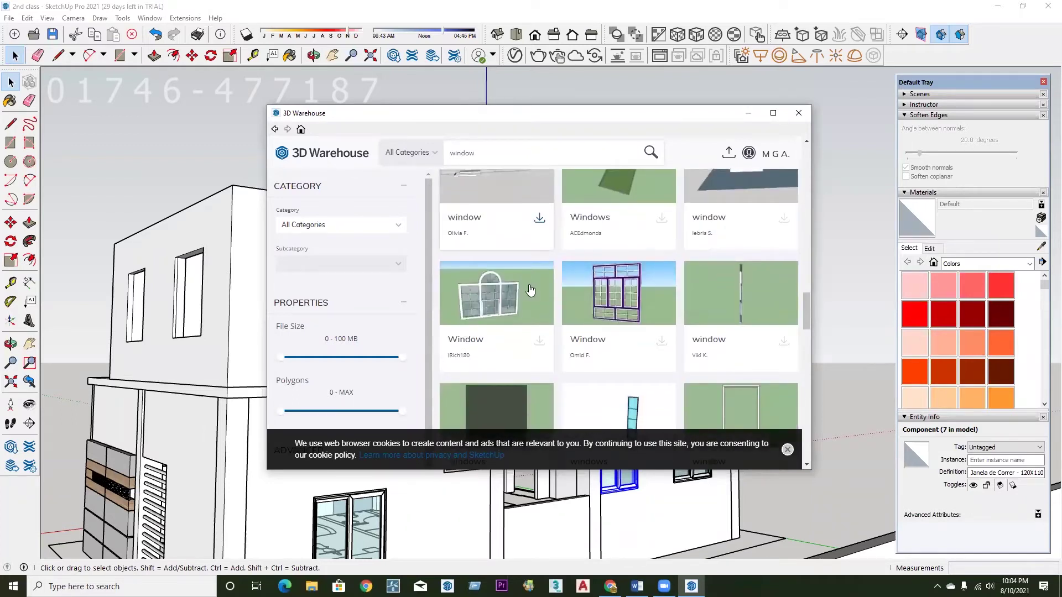
scroll(530, 287, "up", 2)
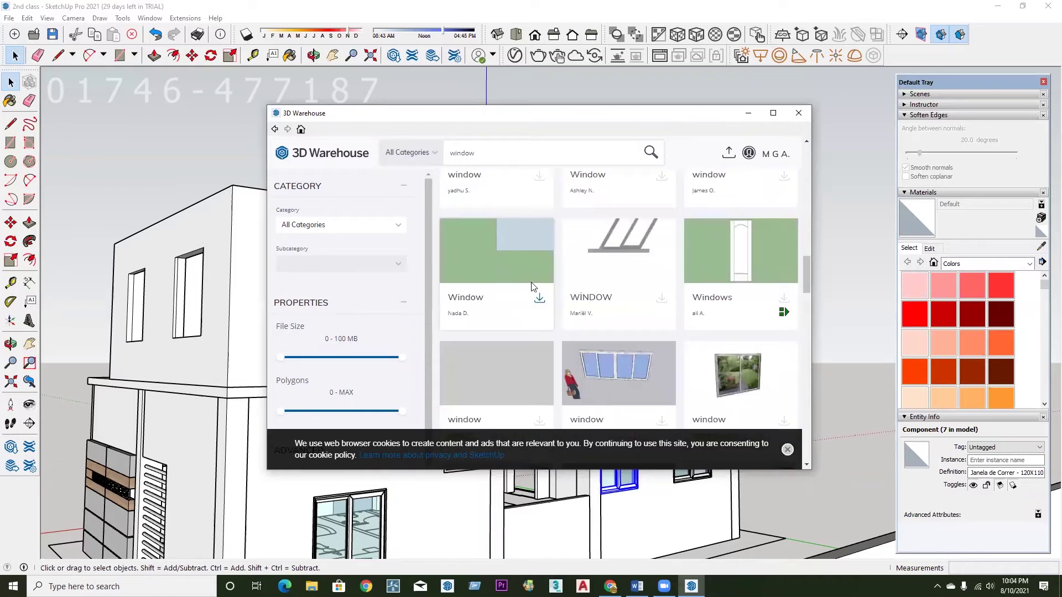
scroll(531, 287, "up", 2)
scroll(530, 287, "up", 2)
scroll(522, 290, "up", 1)
scroll(514, 293, "up", 1)
scroll(493, 282, "up", 3)
scroll(506, 304, "down", 1)
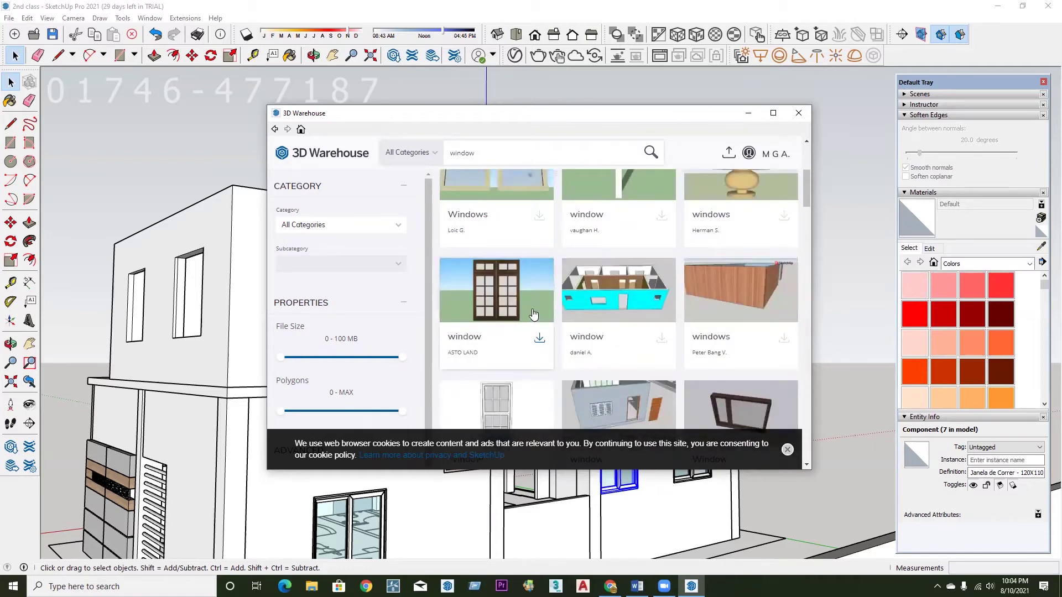
Download the dark brown multi-pane window and load it directly into the model.
left_click(539, 341)
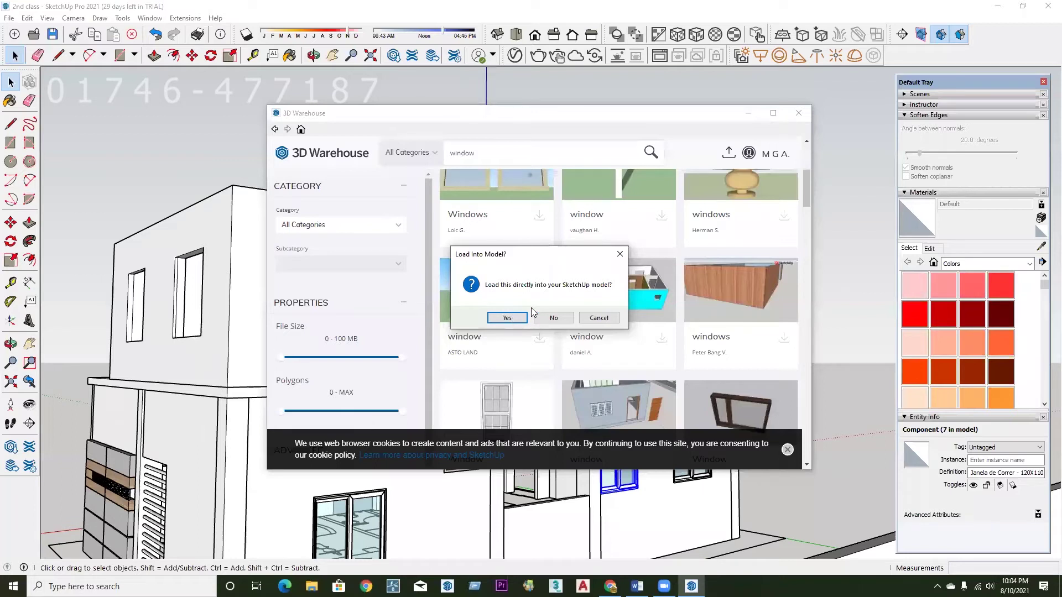
left_click(524, 319)
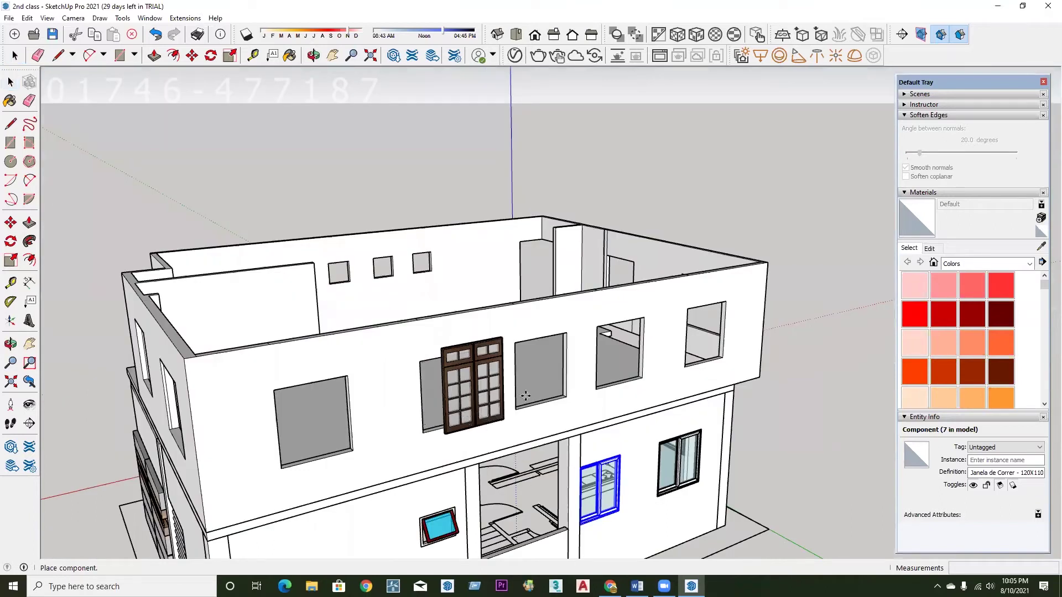
Place the brown window component on the upper-floor wall, orbit to face it, and pick Scale.
scroll(481, 394, "up", 3)
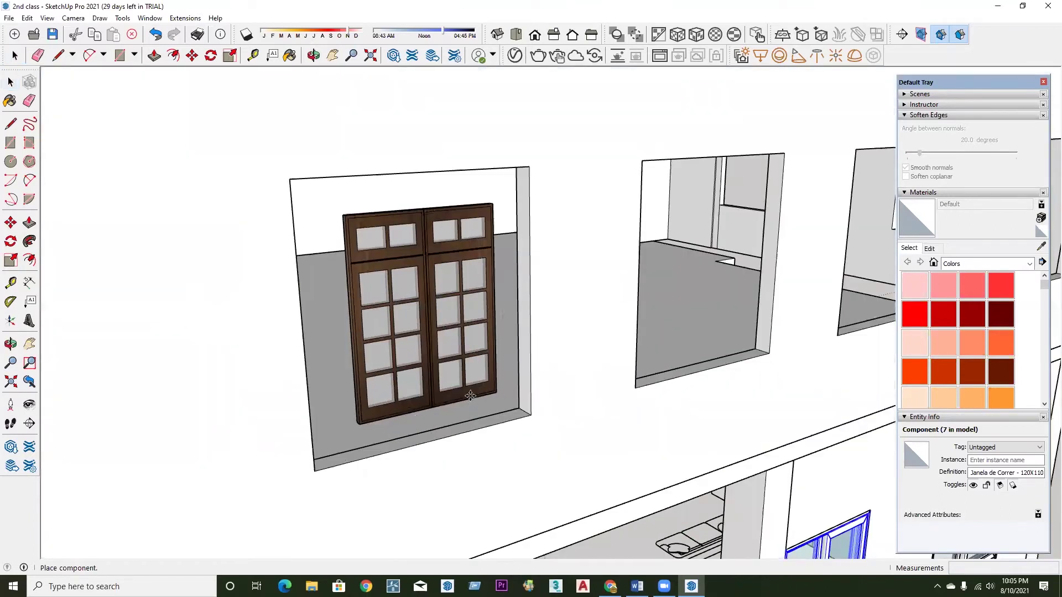
left_click(470, 395)
scroll(470, 394, "up", 2)
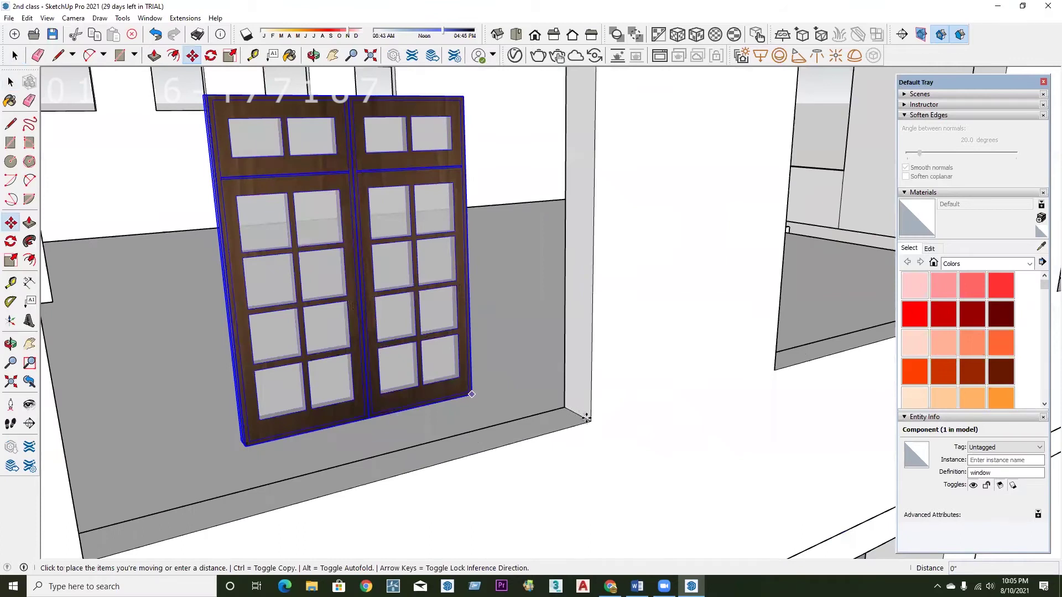
left_click(522, 475)
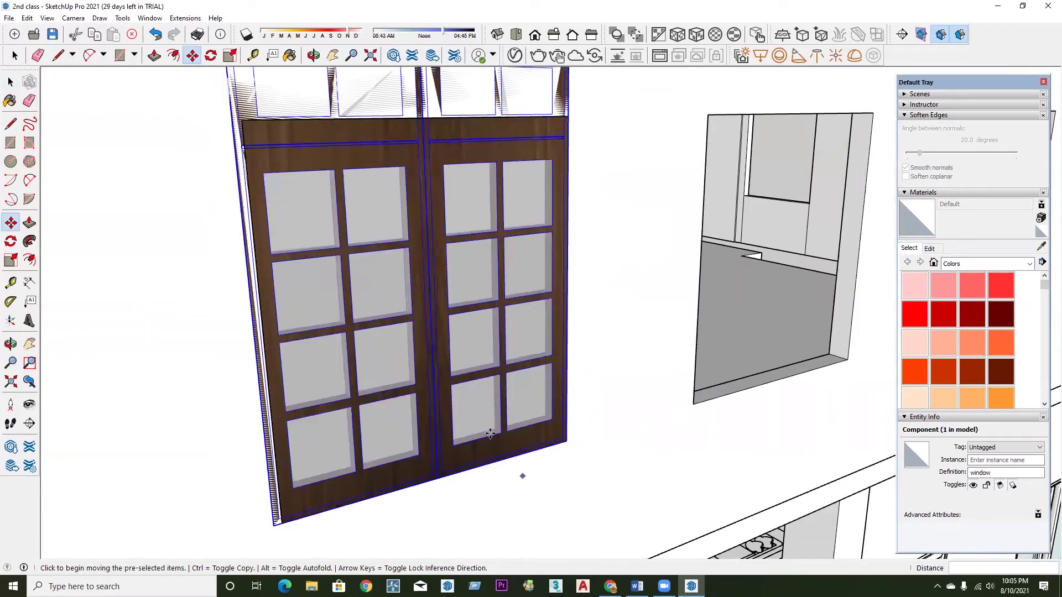
scroll(492, 353, "down", 5)
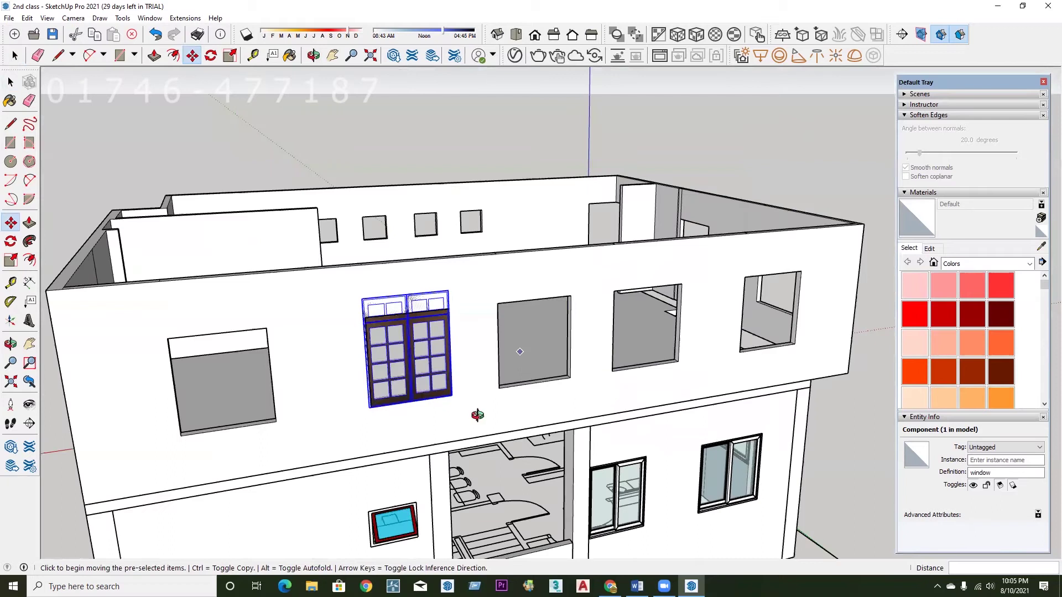
scroll(452, 252, "up", 3)
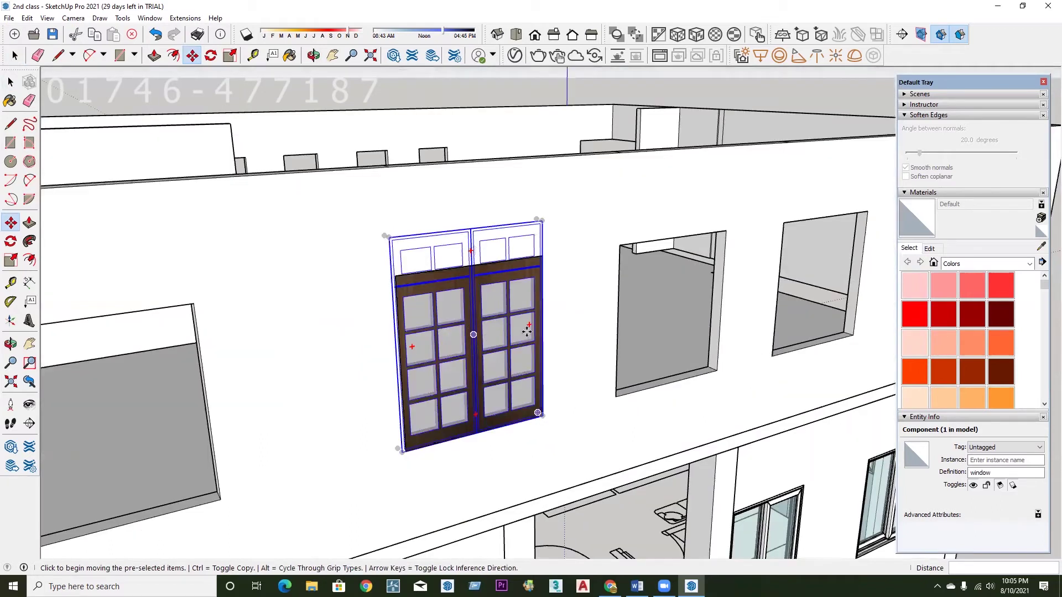
middle_click_drag(526, 331, 443, 261)
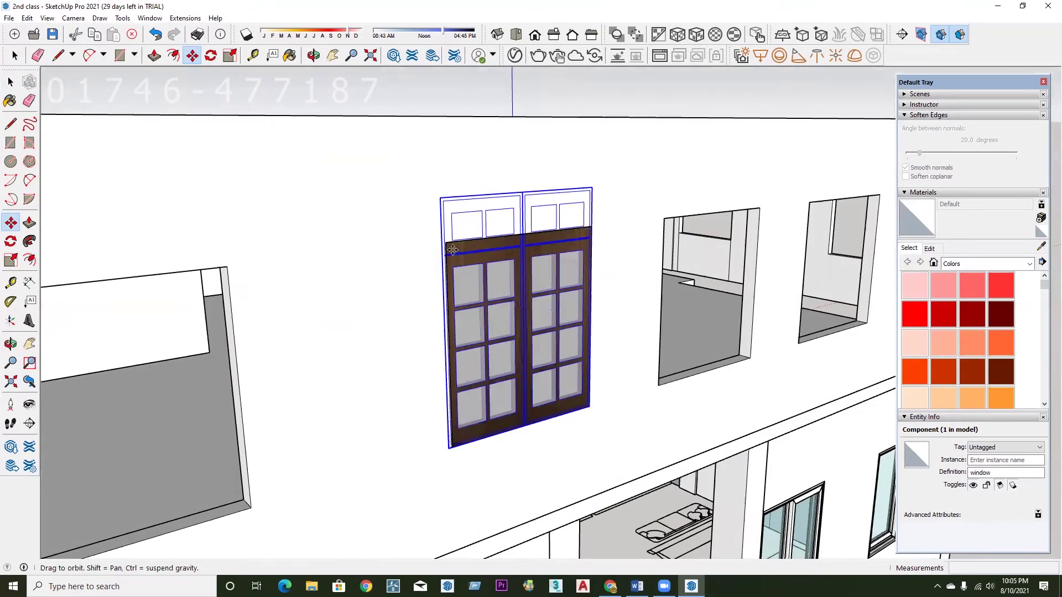
left_click(231, 55)
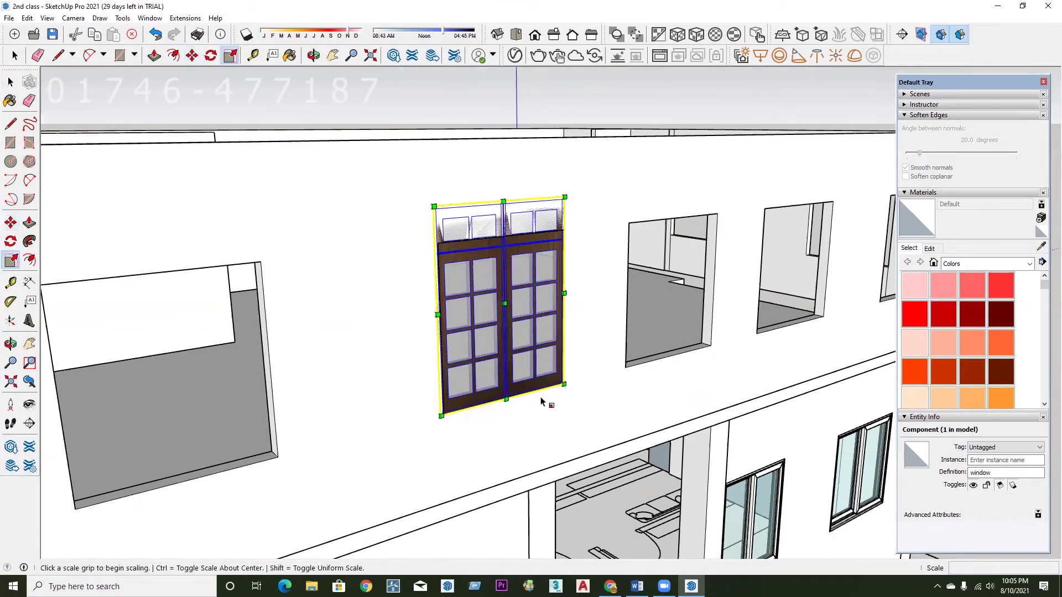
Move the window component slightly forward in front of the upper-floor wall.
scroll(542, 402, "up", 2)
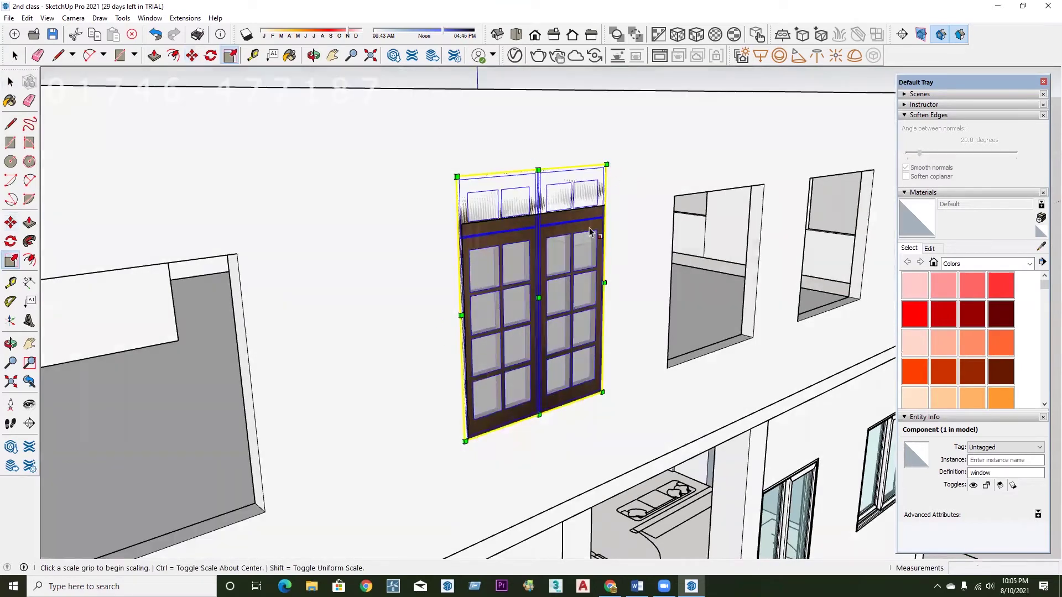
key("m")
scroll(621, 370, "up", 1)
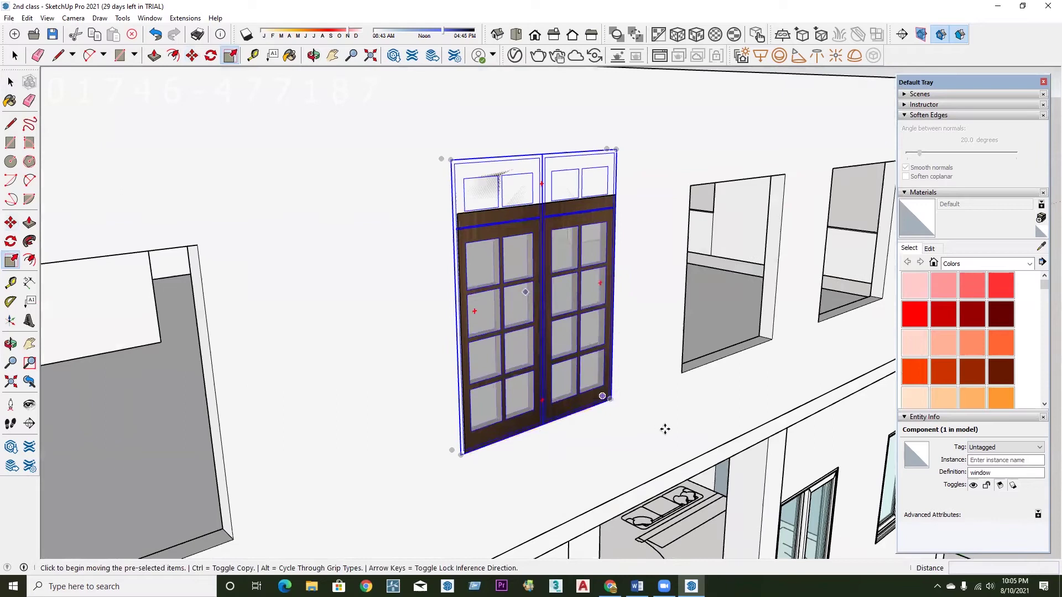
left_click(623, 340)
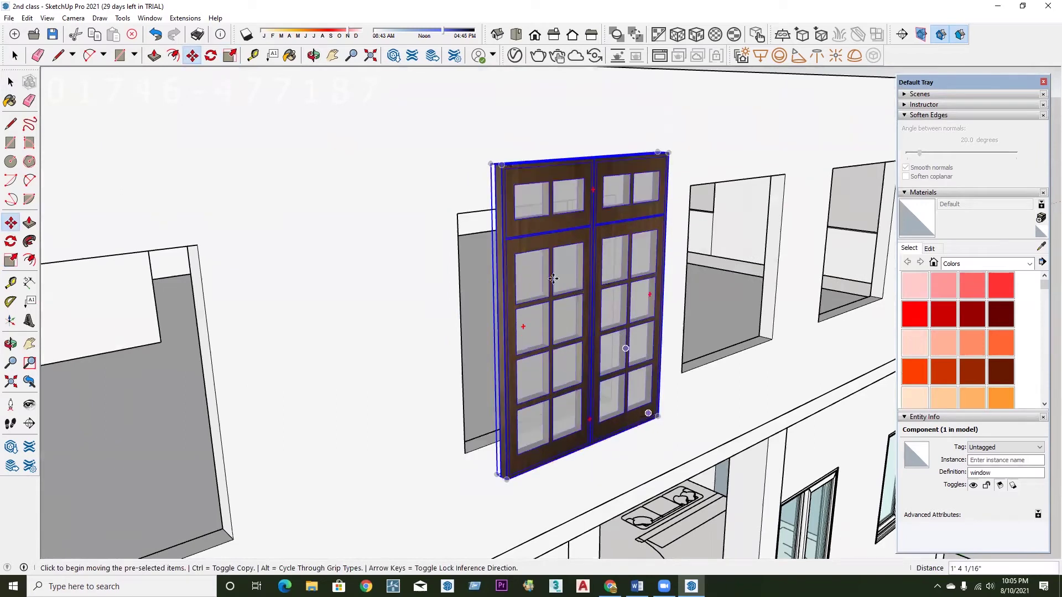
Try widening the window with Scale from a side grip, then cancel the resize.
key("s")
scroll(546, 255, "down", 1)
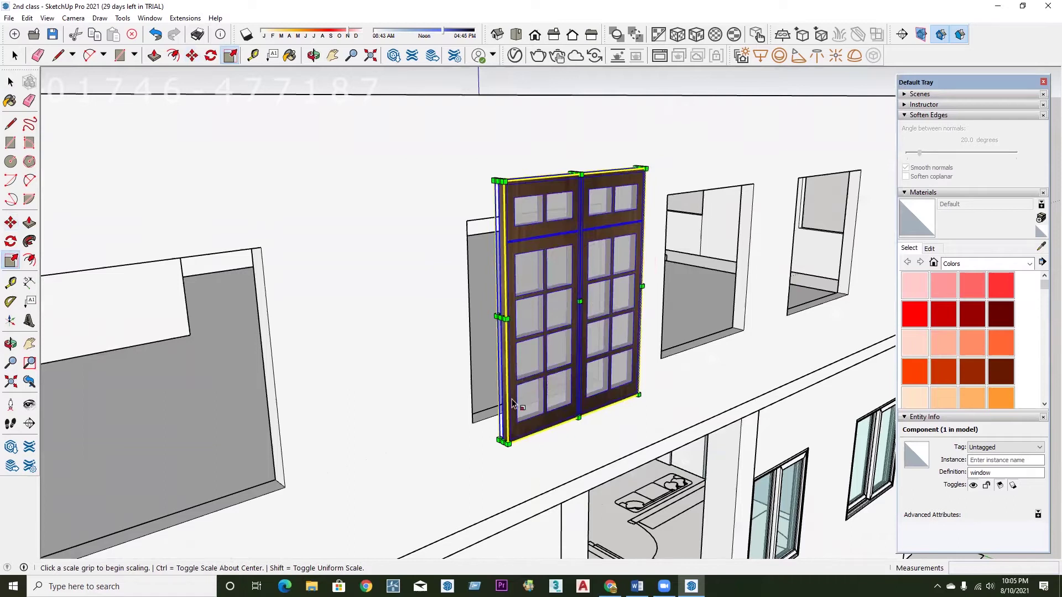
scroll(490, 139, "up", 2)
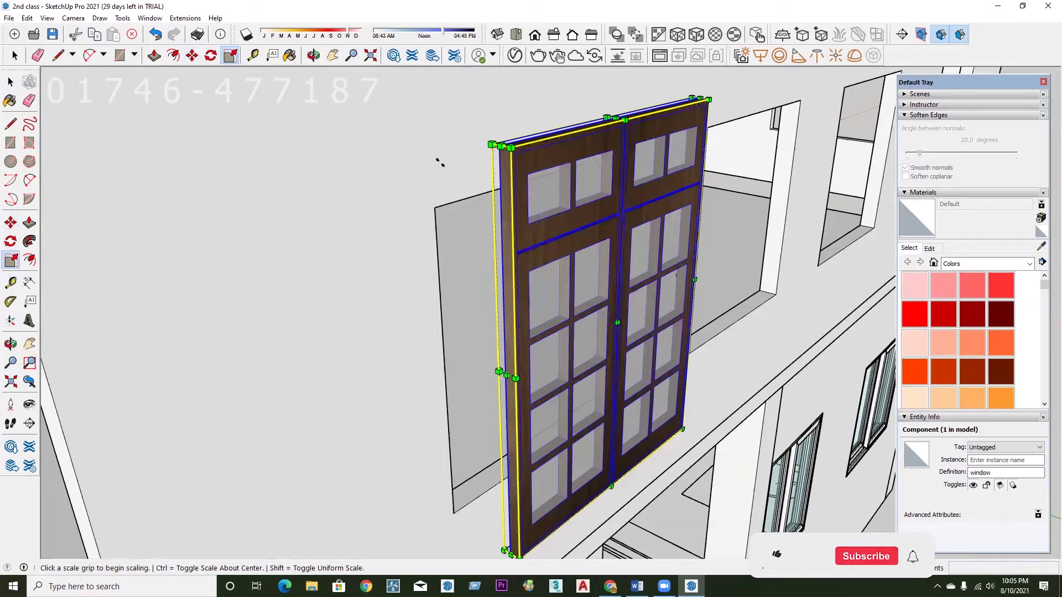
middle_click_drag(436, 161, 452, 166)
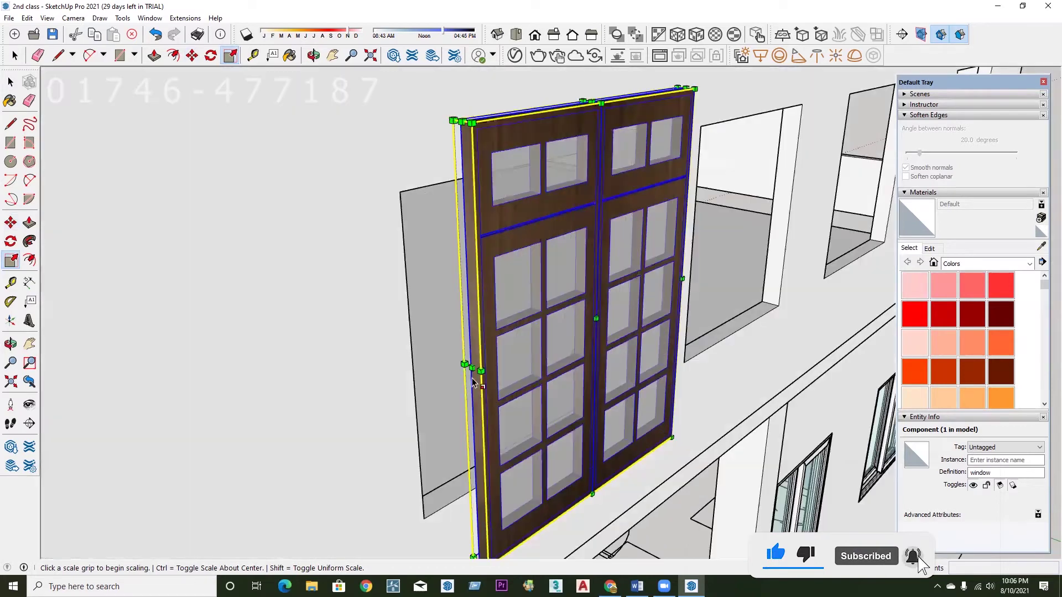
middle_click_drag(492, 337, 472, 365)
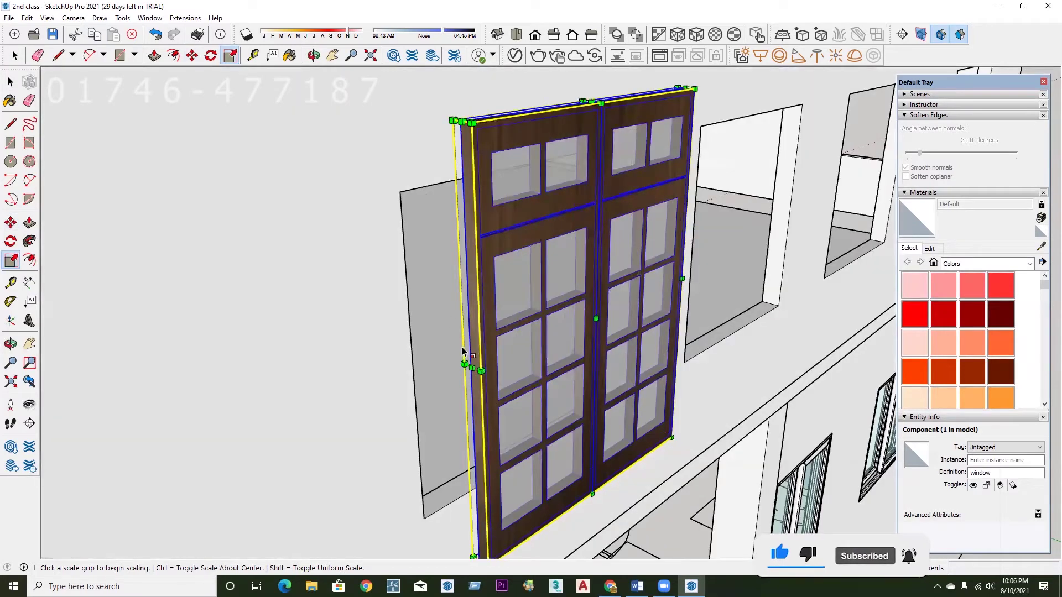
scroll(463, 332, "up", 2)
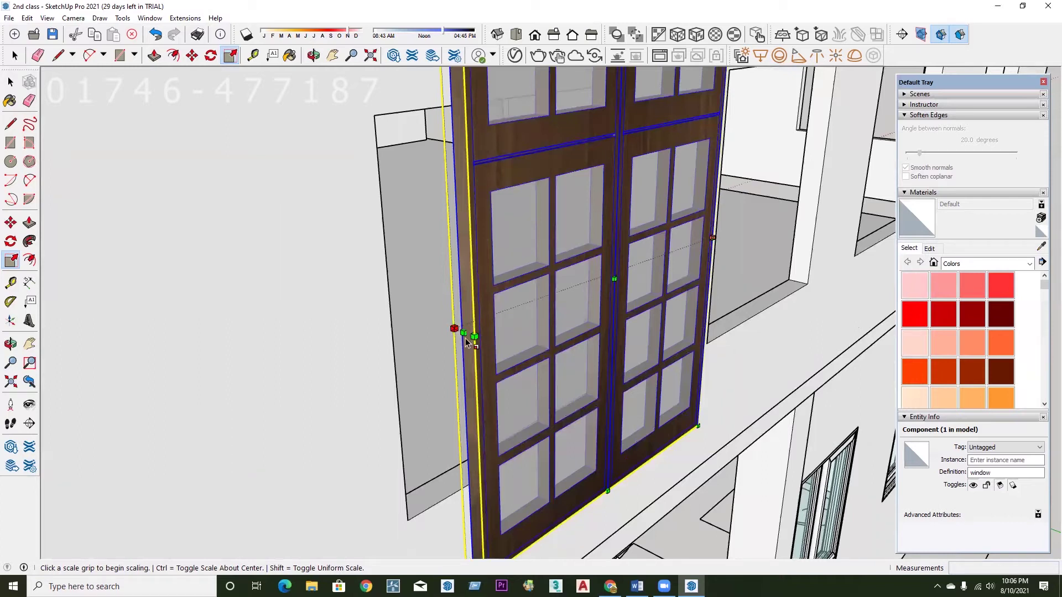
left_click(463, 332)
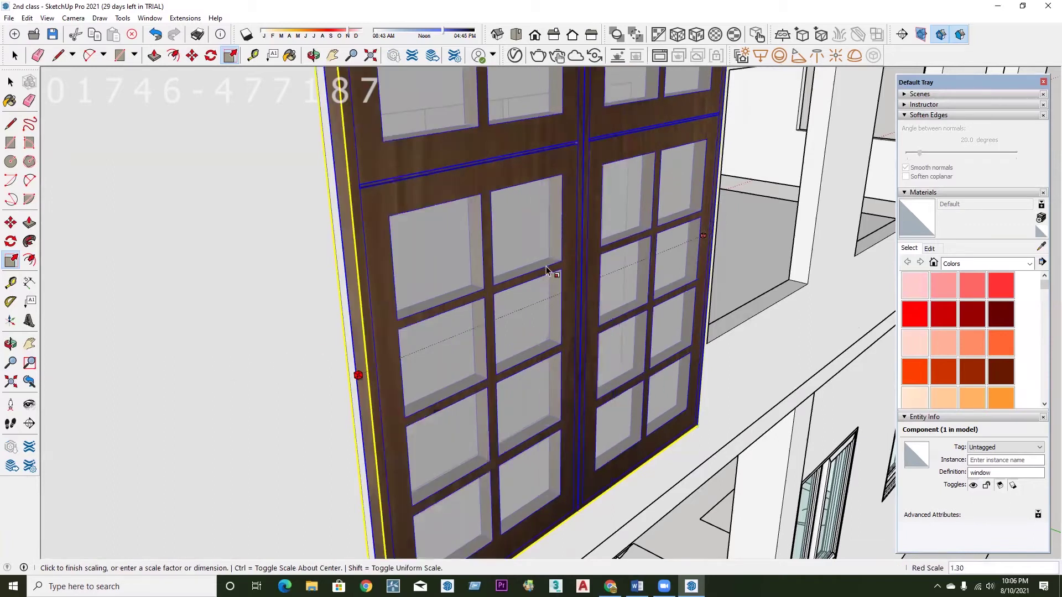
scroll(579, 267, "down", 3)
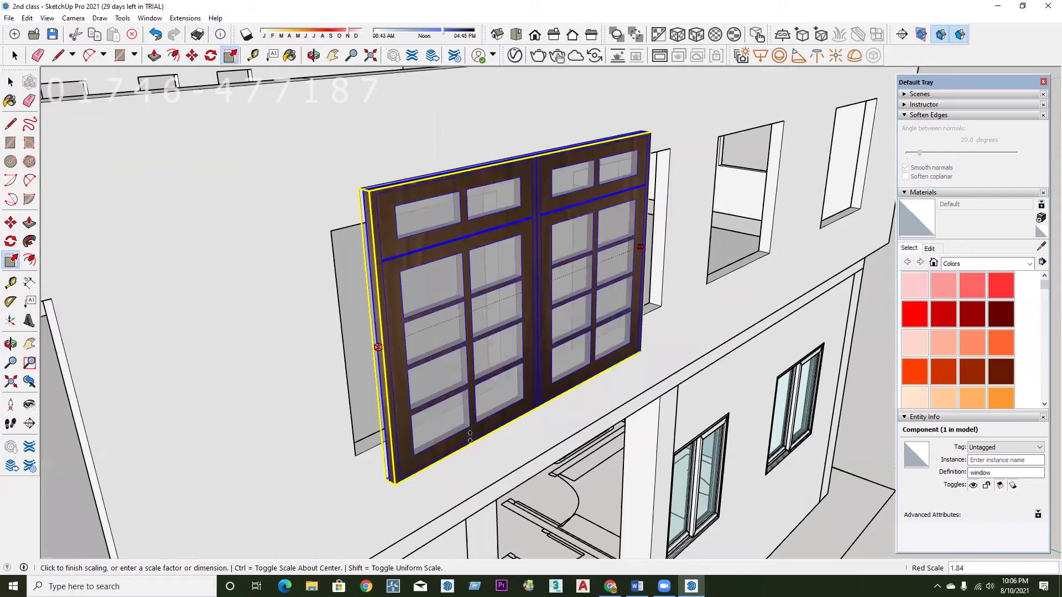
key("Escape")
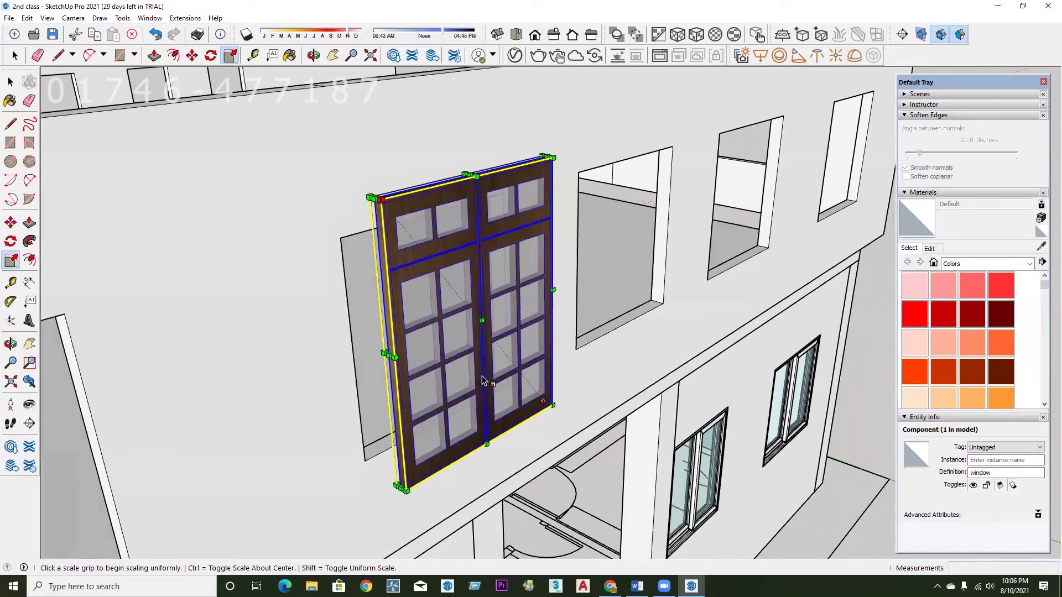
Undo and then redo the window's enlargement so it stays enlarged.
key("ctrl+z")
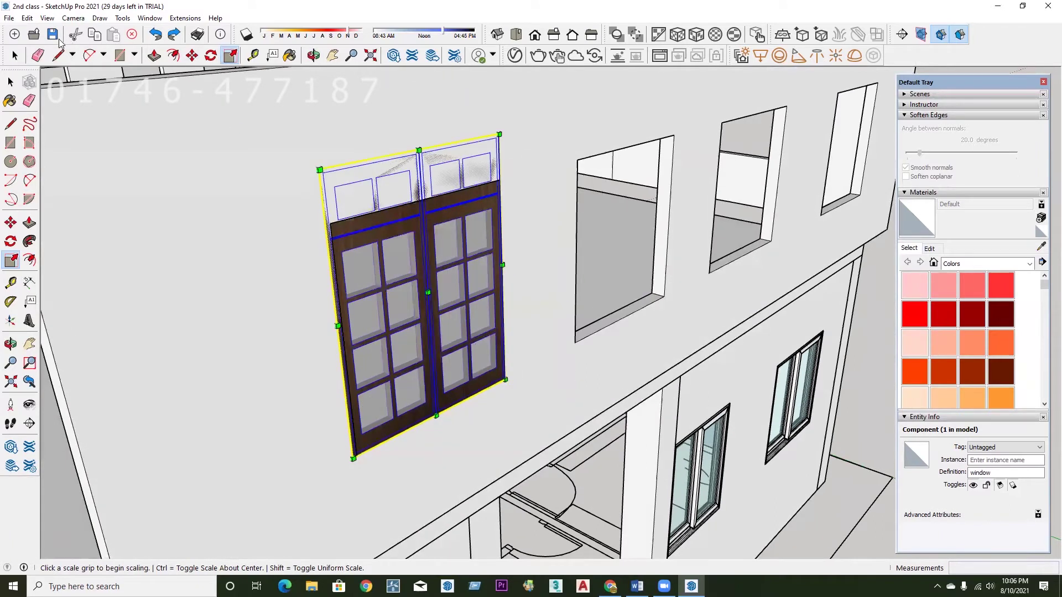
middle_click_drag(175, 79, 371, 49)
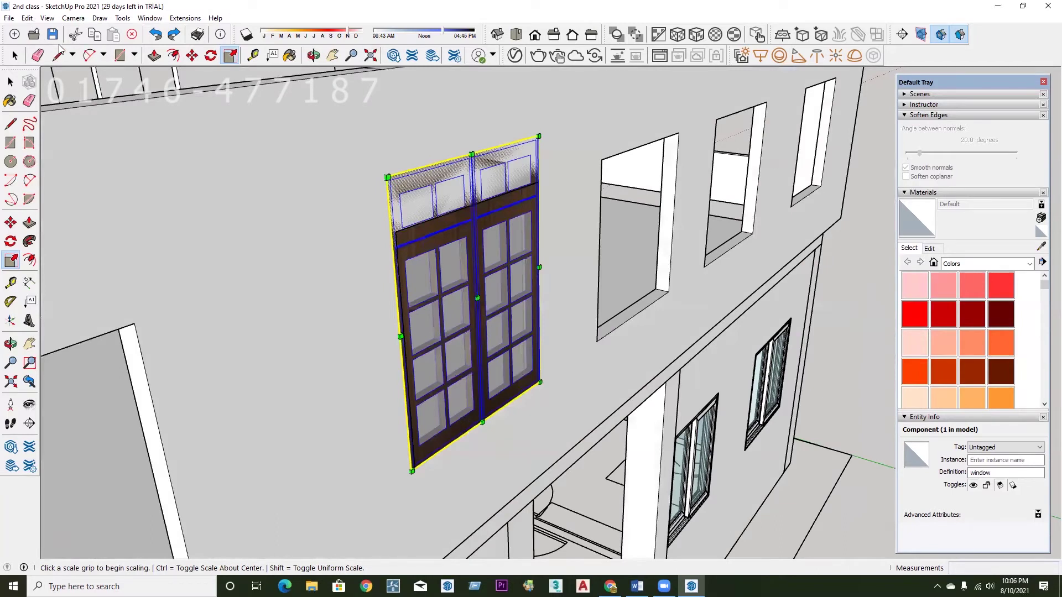
key("ctrl+y")
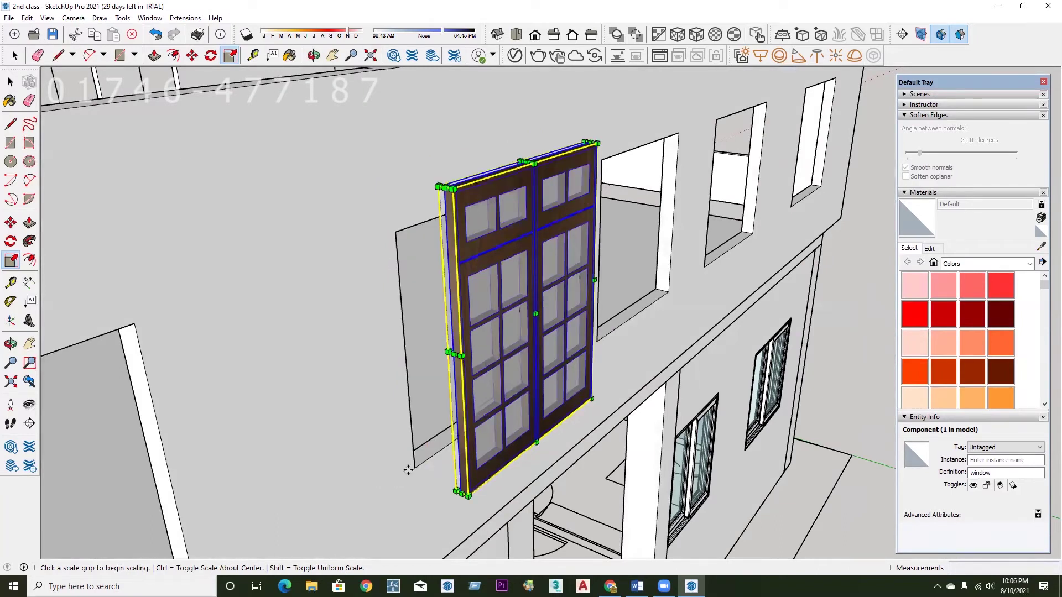
key("m")
With the Scale tool, pull the window's top edge down to make it shorter.
scroll(467, 483, "up", 2)
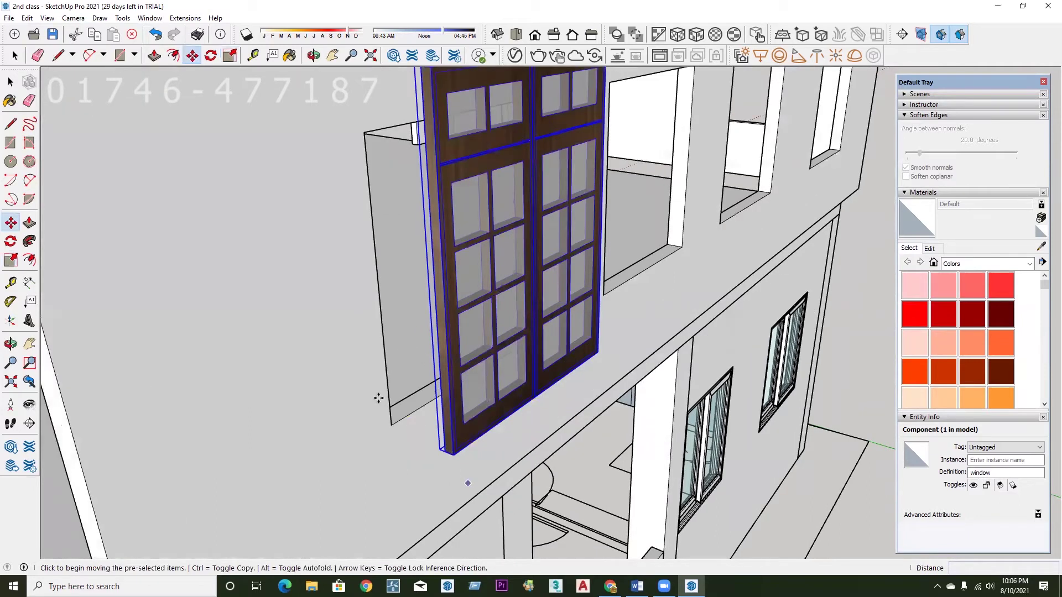
middle_click_drag(375, 407, 428, 502)
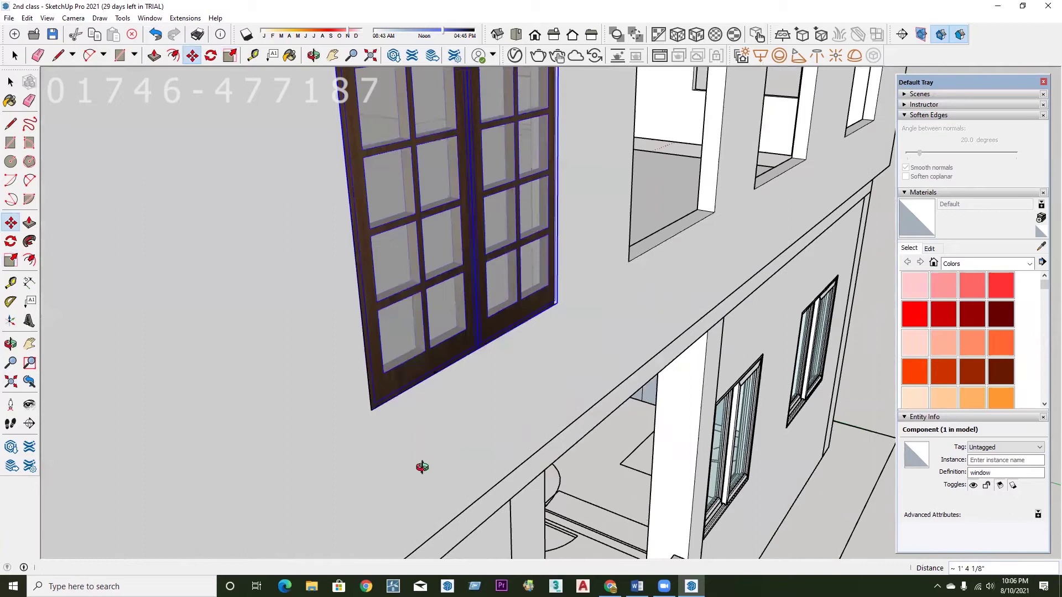
scroll(390, 208, "down", 2)
key("s")
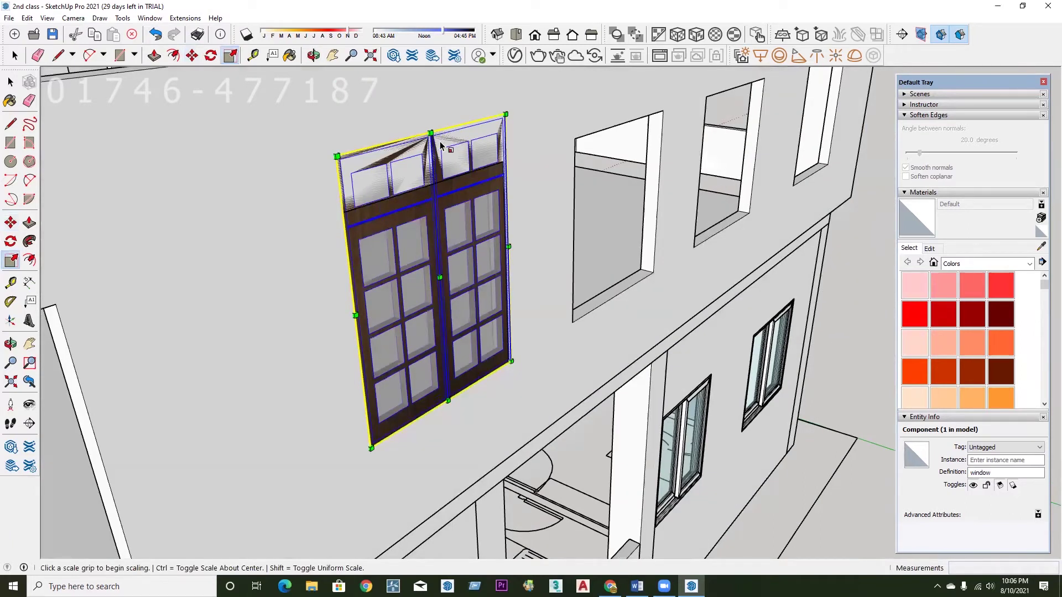
middle_click_drag(521, 398, 486, 358)
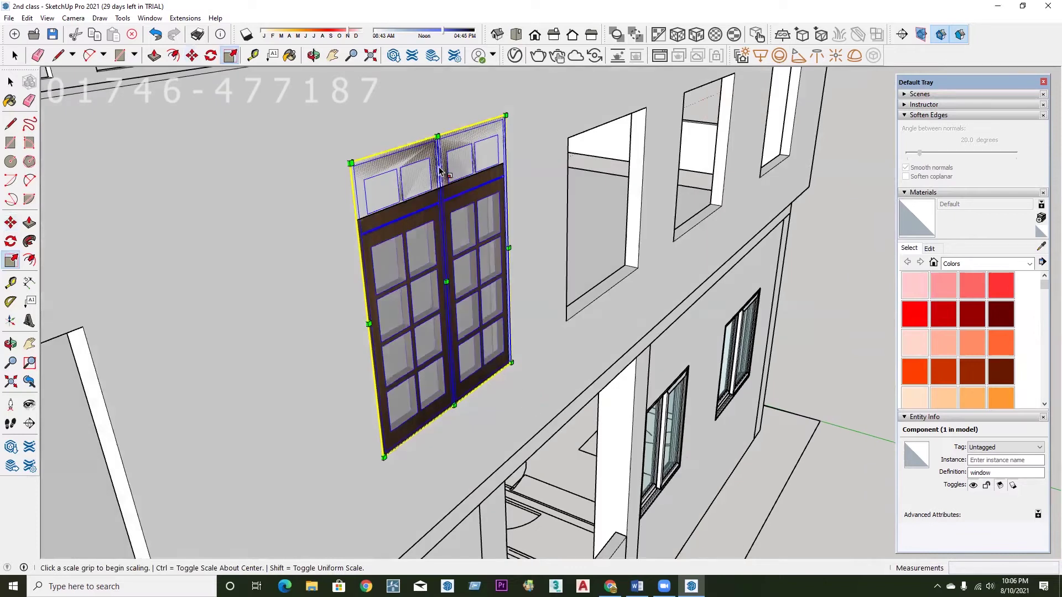
middle_click_drag(443, 159, 434, 154)
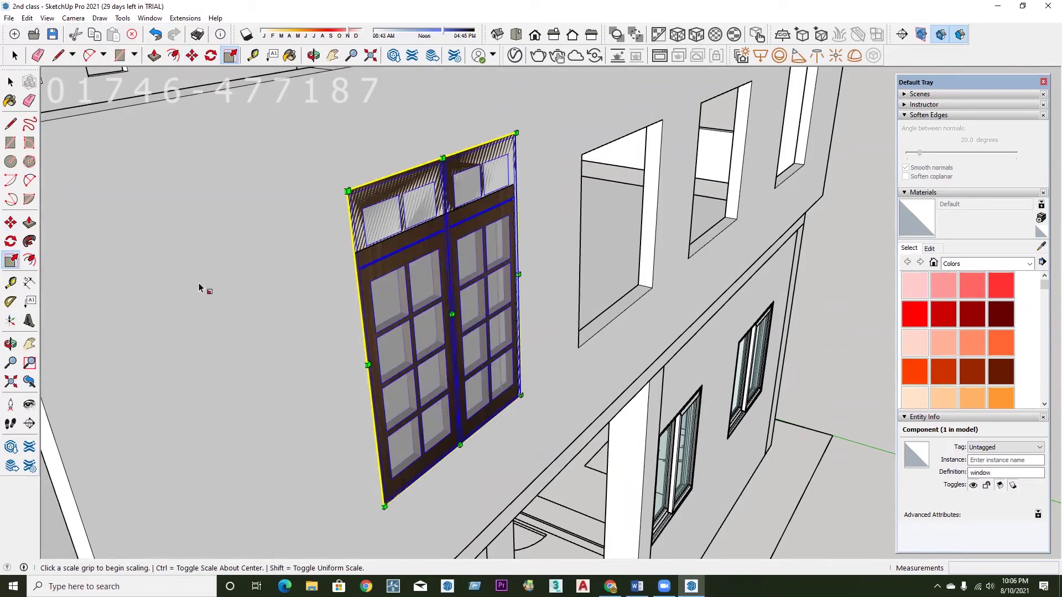
scroll(438, 138, "up", 1)
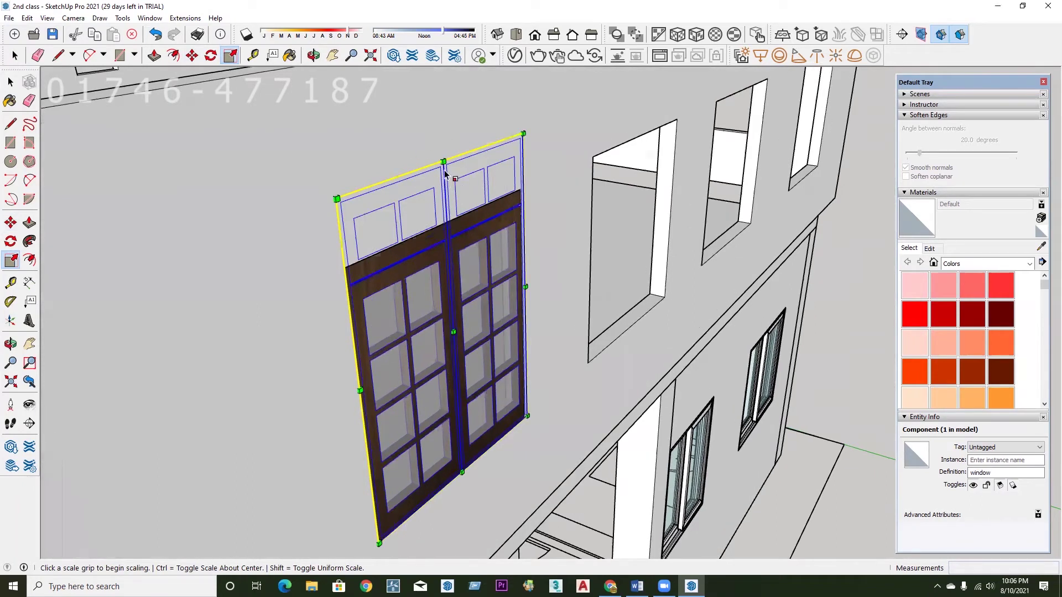
scroll(445, 173, "up", 1)
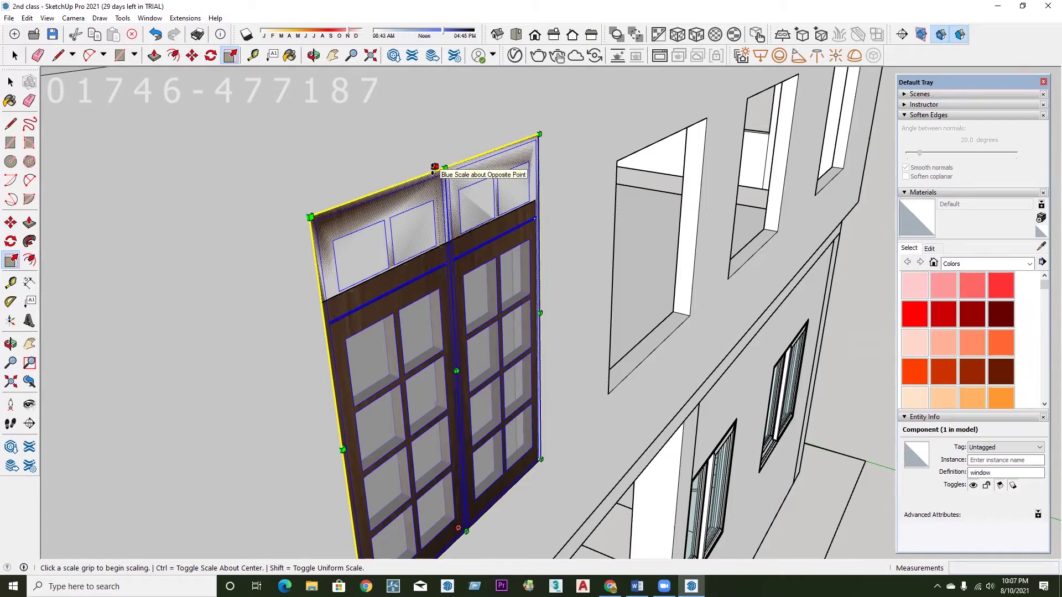
left_click(435, 166)
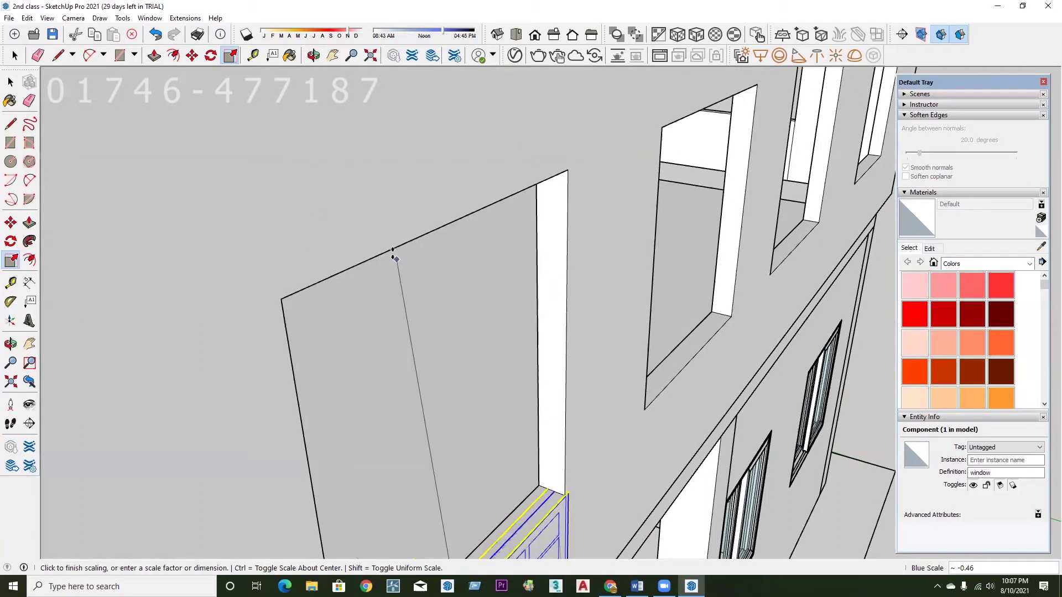
left_click(391, 221)
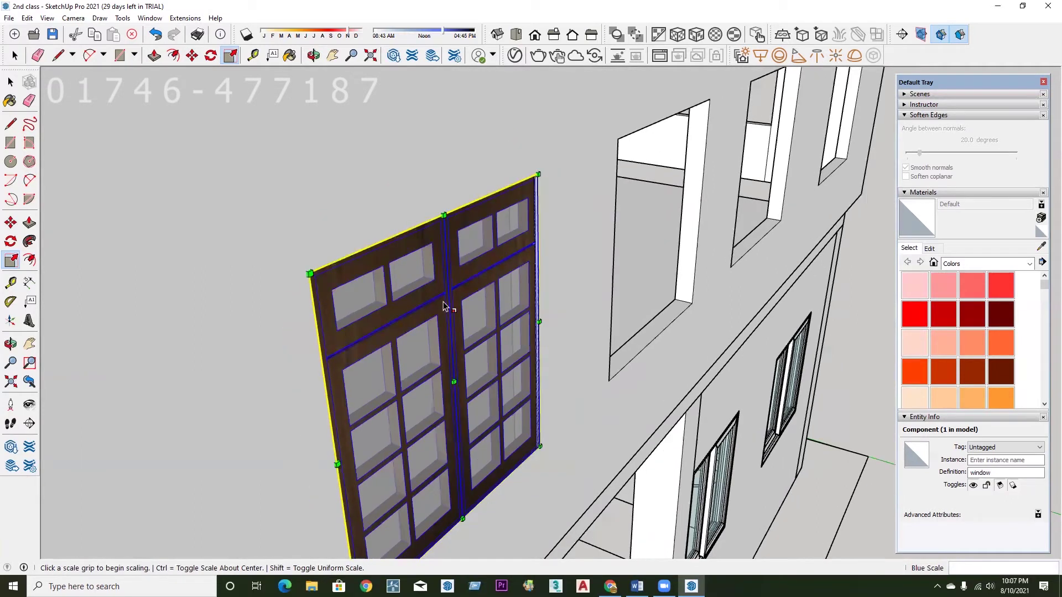
Scale a side grip inward to narrow the window, then view it beside the facade openings.
middle_click_drag(255, 229, 243, 273)
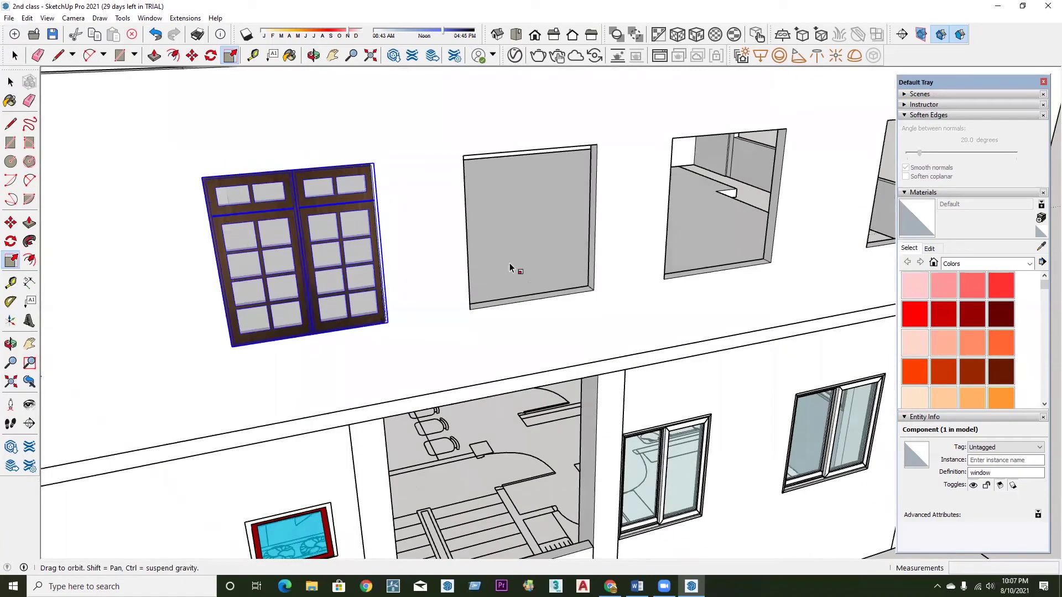
scroll(474, 276, "up", 3)
scroll(517, 410, "up", 2)
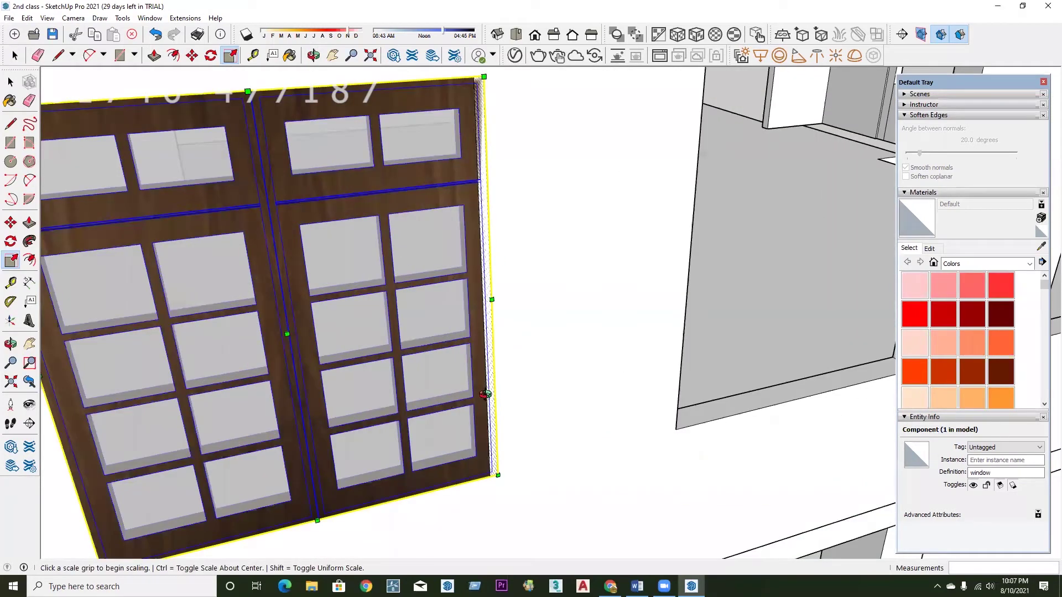
scroll(469, 331, "down", 2)
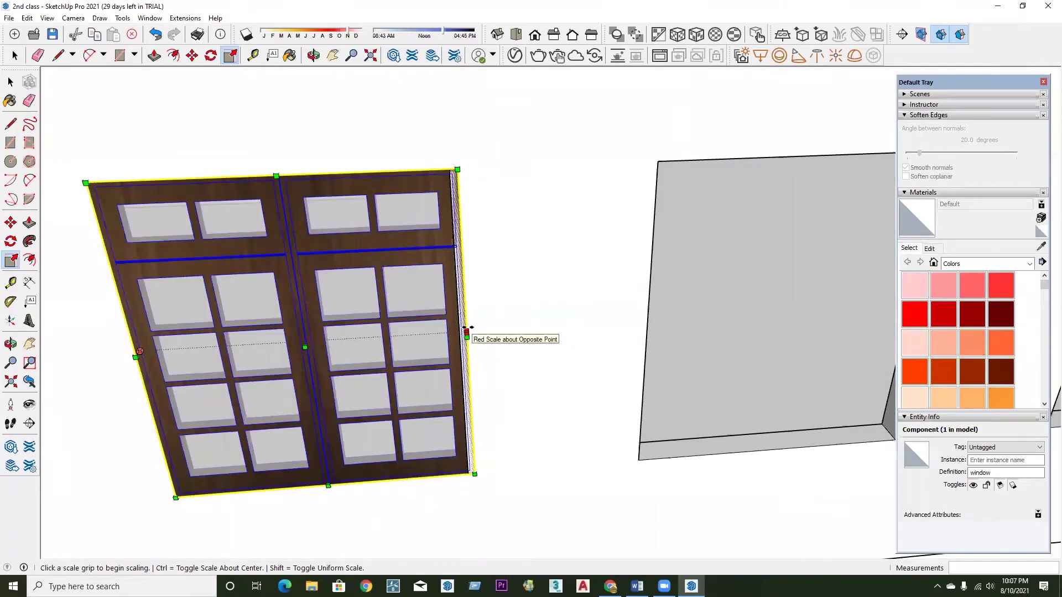
left_click(467, 331)
left_click(456, 323)
scroll(509, 348, "down", 1)
mouse_move(466, 381)
middle_mouse_down()
mouse_move(569, 279)
mouse_move(455, 362)
middle_mouse_up()
scroll(556, 243, "down", 1)
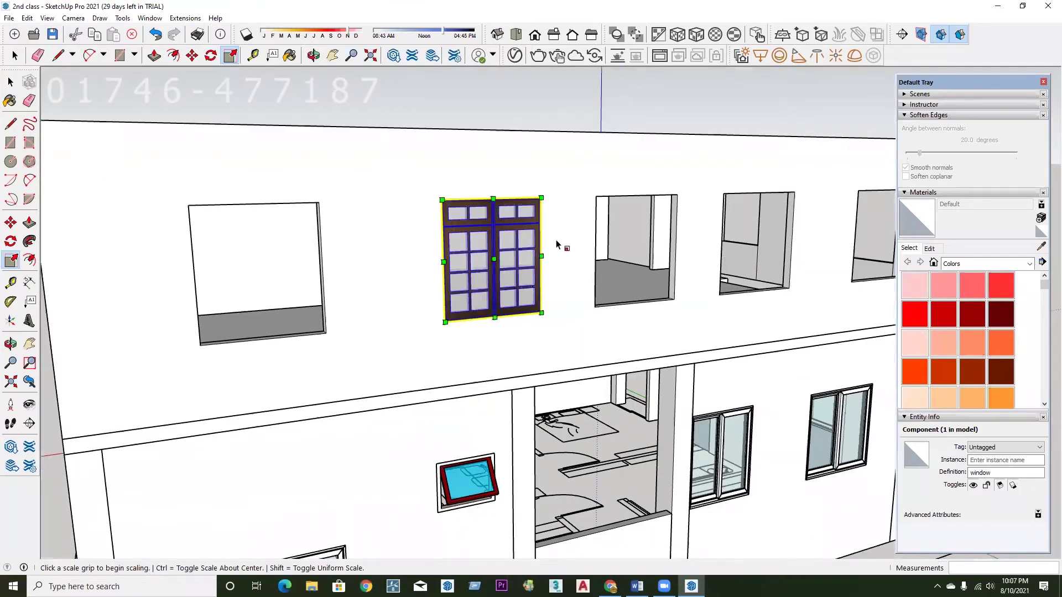
key("m")
scroll(636, 325, "up", 1)
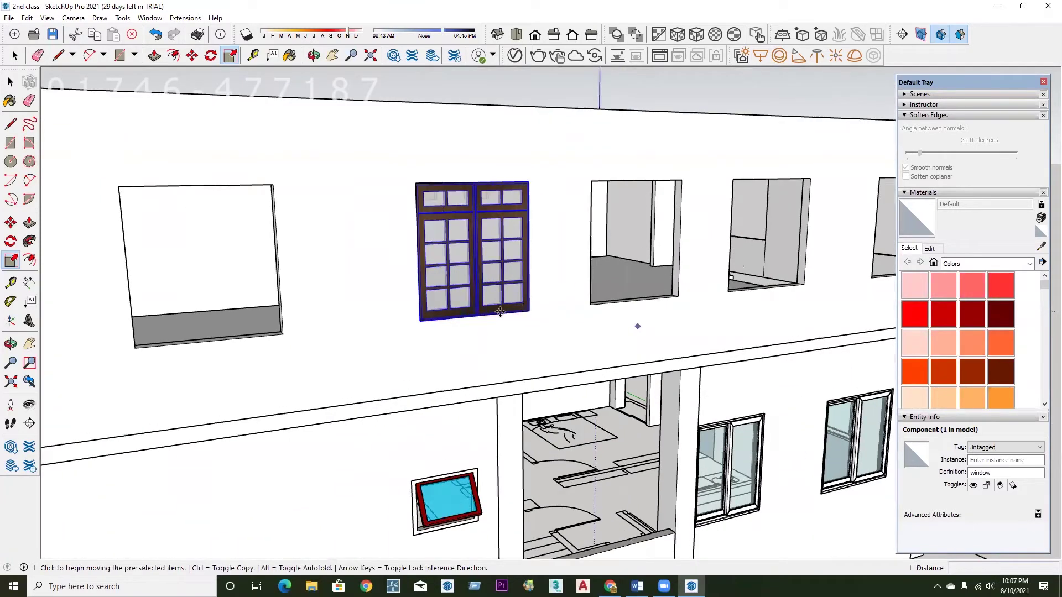
scroll(499, 311, "up", 2)
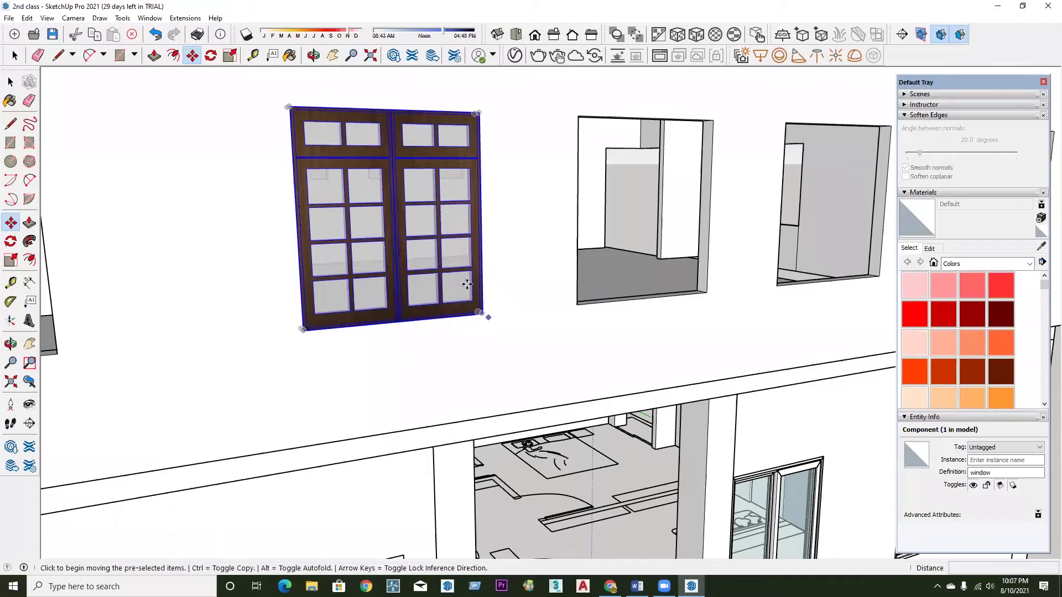
left_click(452, 313)
key("ctrl")
scroll(452, 313, "down", 2)
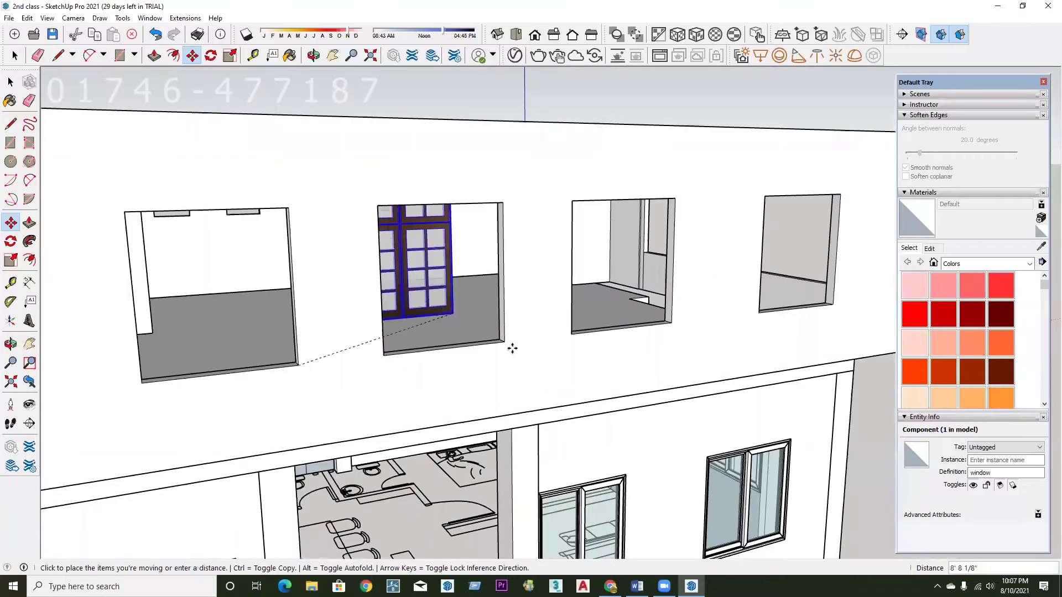
scroll(509, 346, "down", 1)
left_click(513, 341)
scroll(509, 356, "up", 2)
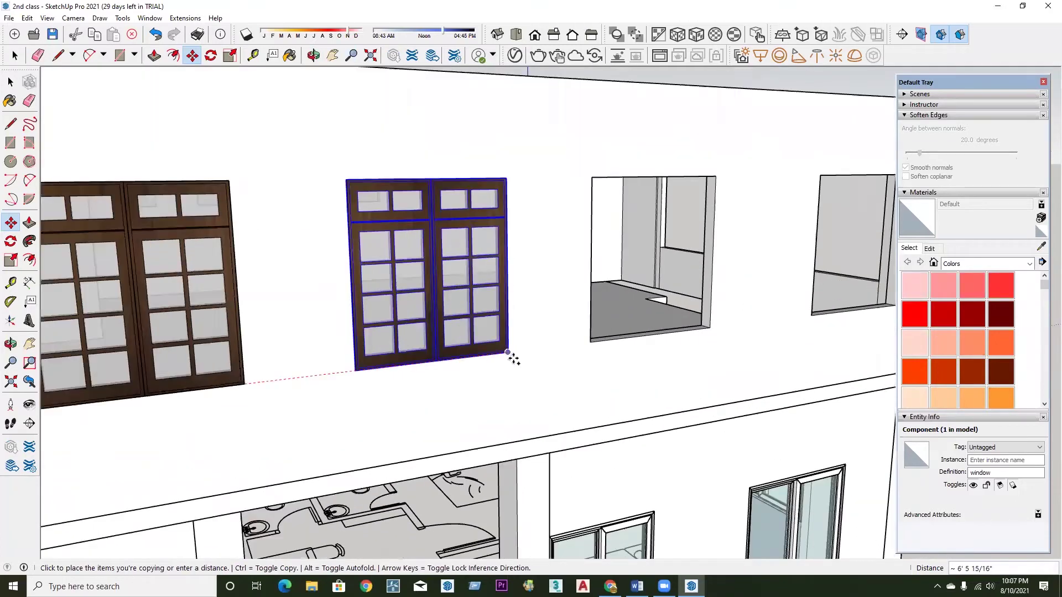
scroll(586, 346, "down", 3)
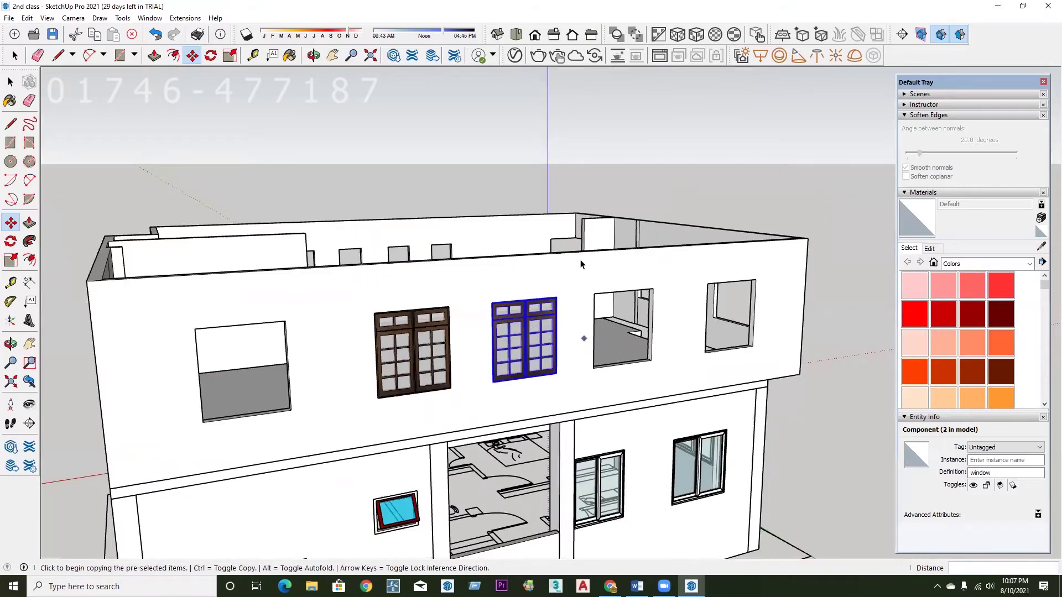
key("space")
scroll(564, 324, "down", 2)
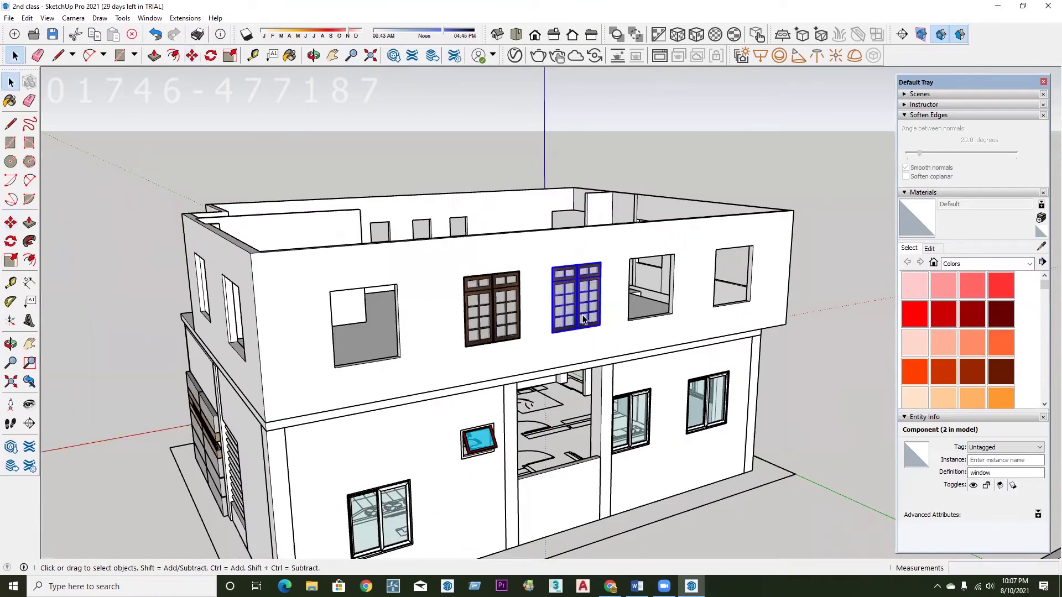
scroll(560, 297, "down", 1)
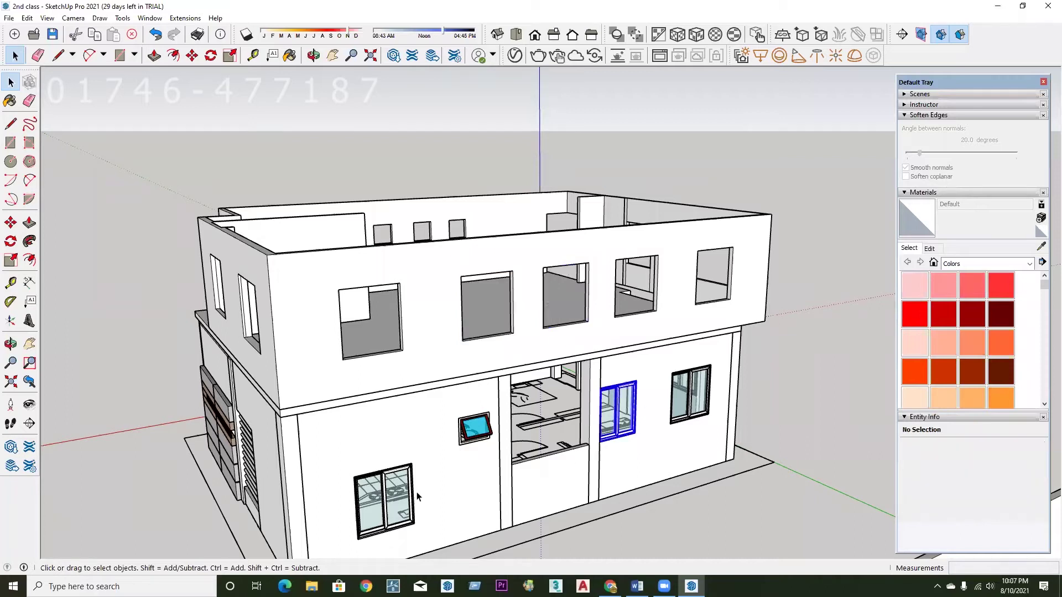
Copy the ground-floor sliding window into the left and middle upper-floor openings.
scroll(412, 495, "up", 1)
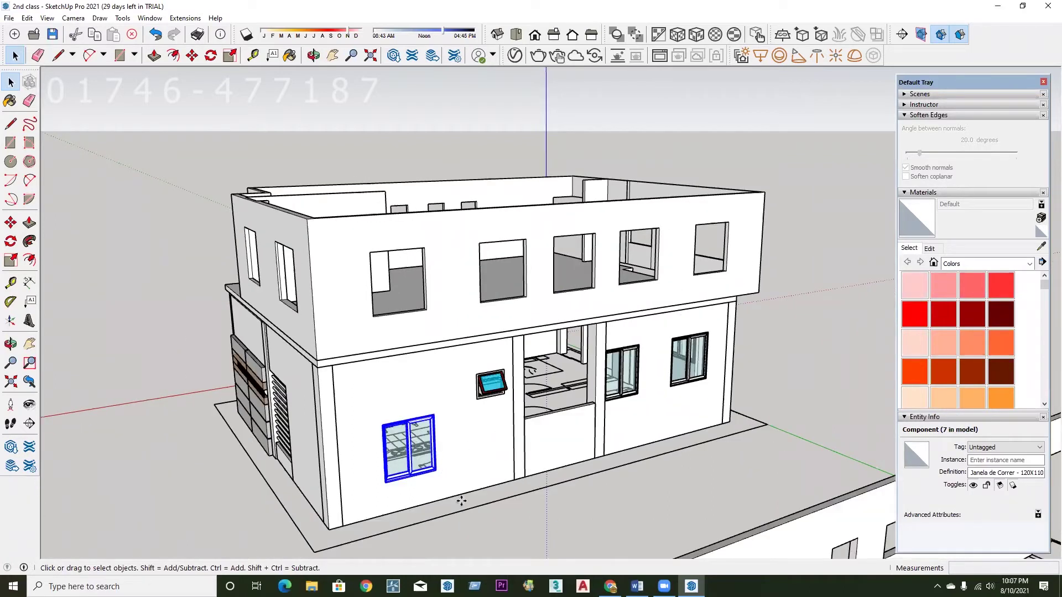
scroll(442, 476, "up", 5)
key("m")
key("ctrl")
left_click(450, 517)
scroll(450, 517, "down", 5)
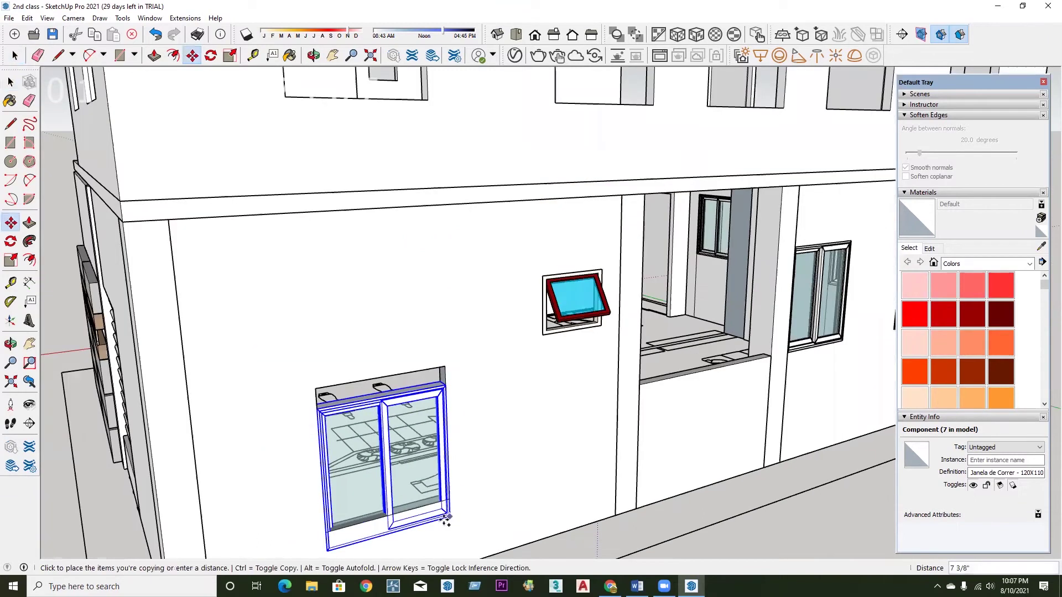
scroll(349, 345, "up", 4)
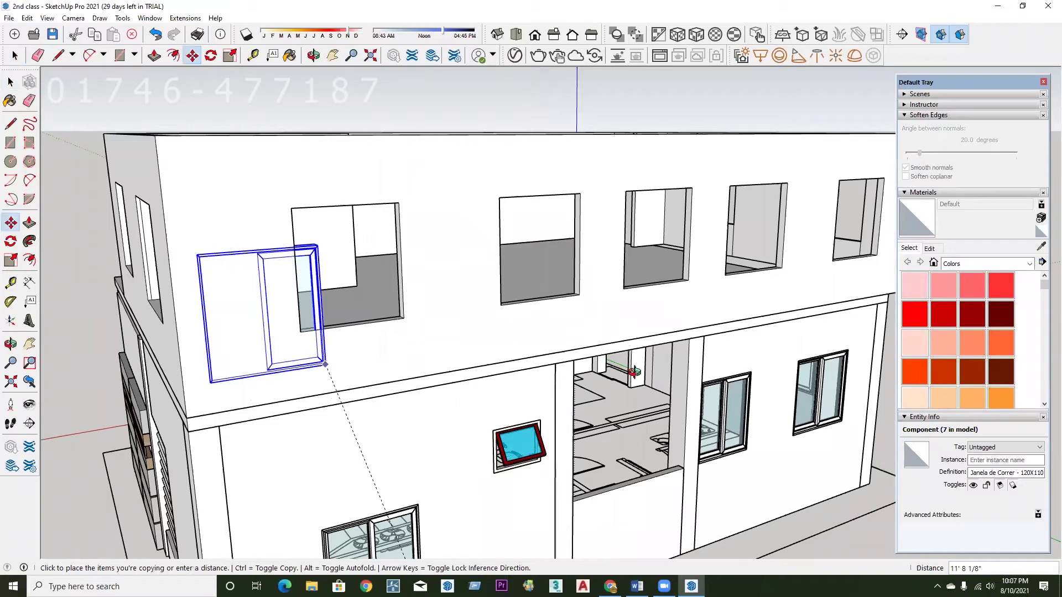
left_click(398, 318)
scroll(481, 166, "up", 3)
key("o")
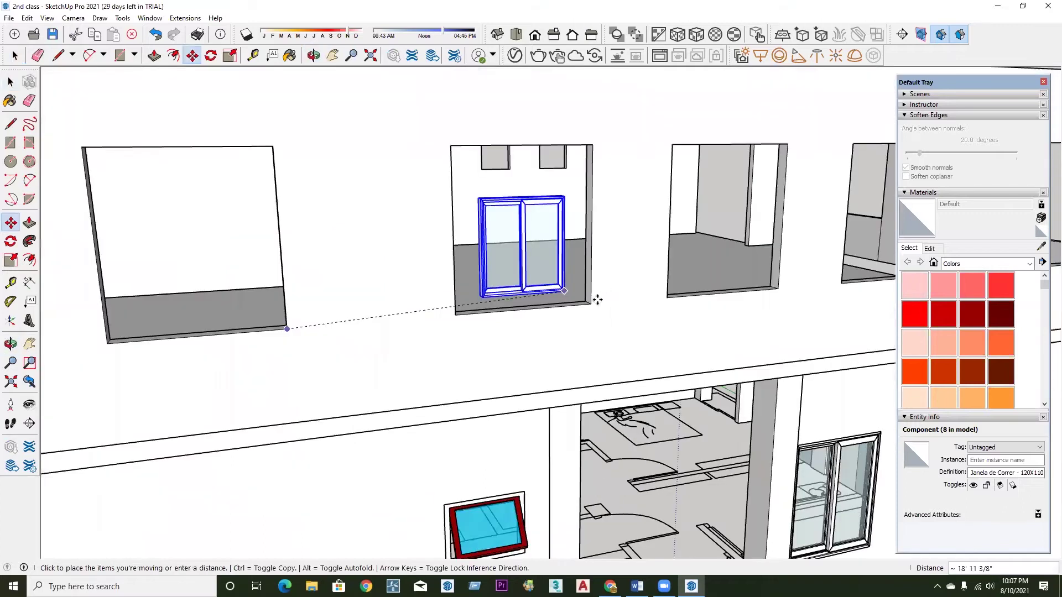
left_click(587, 303)
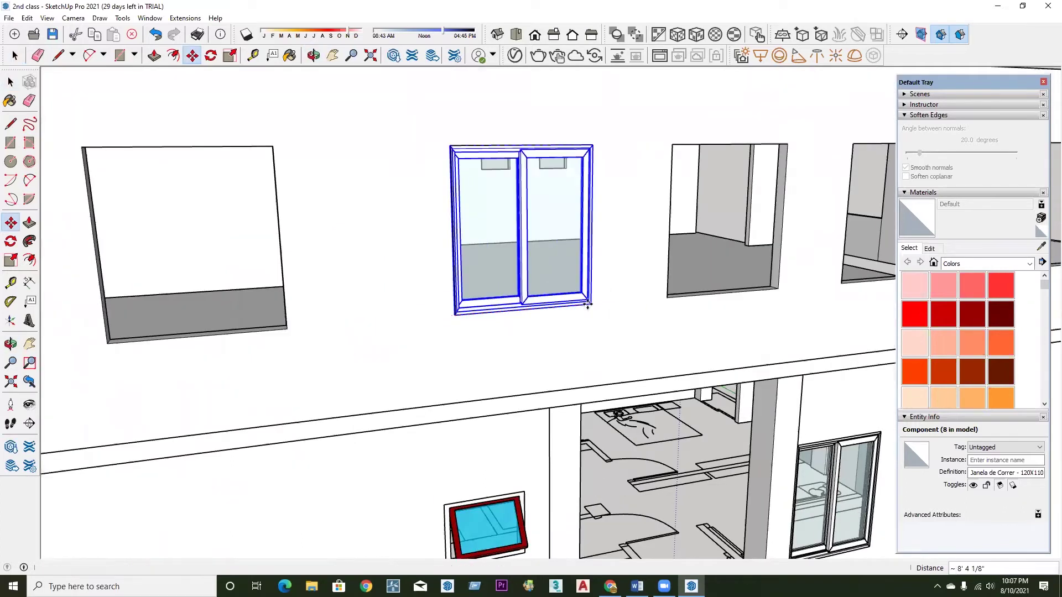
key("space")
Undo the misplaced window move and pick the window up again by its bottom-right corner.
right_click(510, 228)
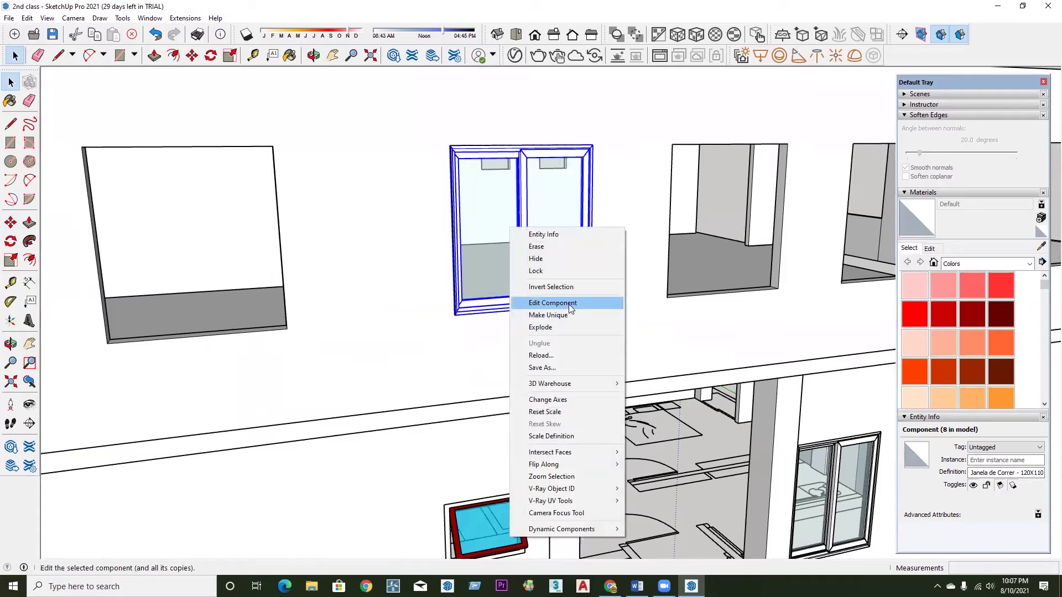
key("Escape")
key("ctrl+z")
key("m")
scroll(285, 329, "up", 1)
scroll(285, 326, "up", 2)
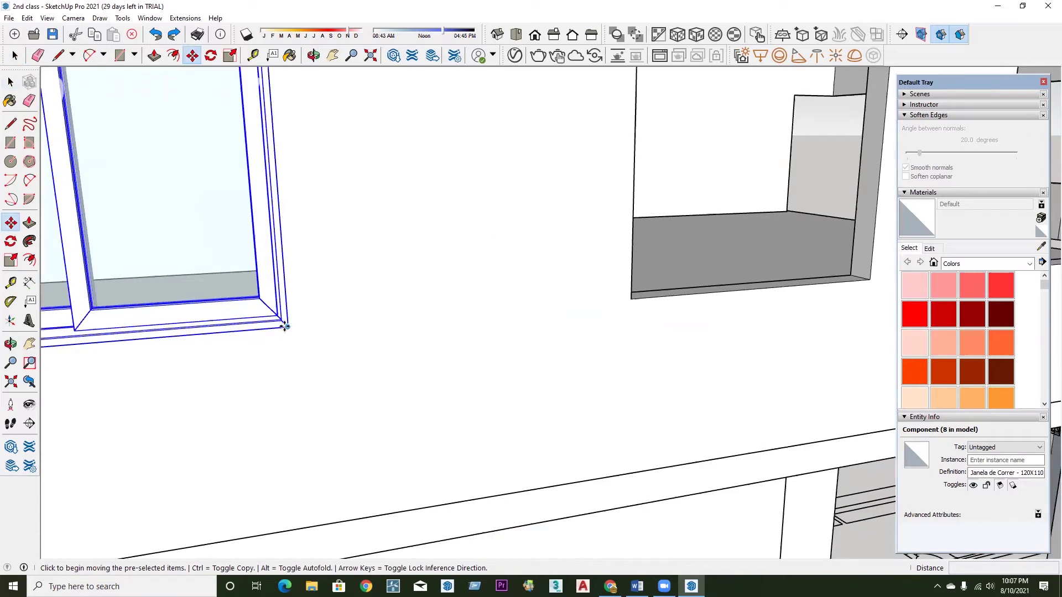
left_click(285, 327)
scroll(189, 356, "down", 3)
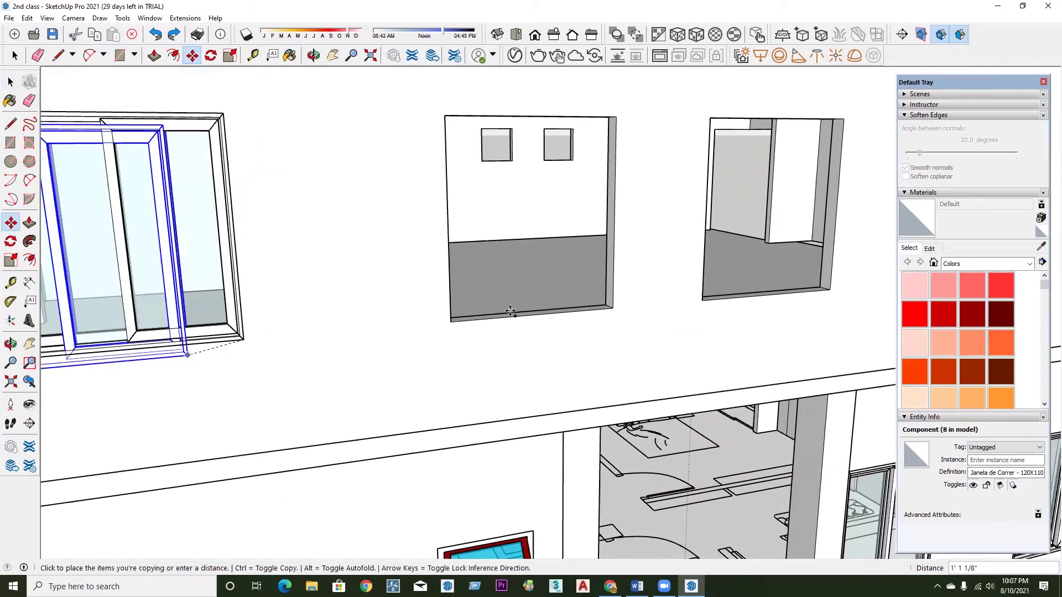
left_click(517, 358)
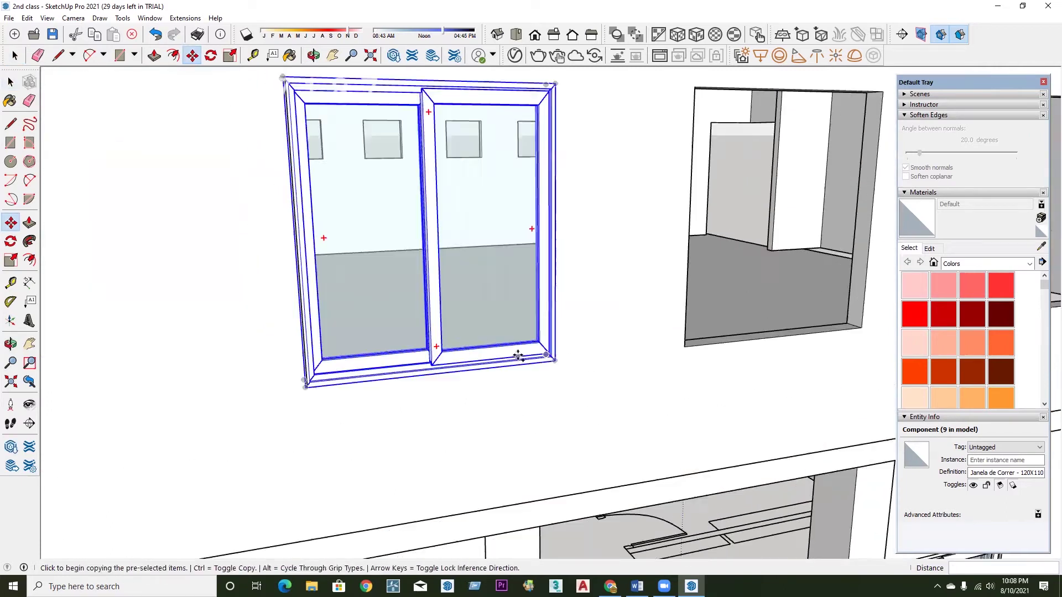
key("space")
double_click(475, 360)
scroll(475, 360, "down", 2)
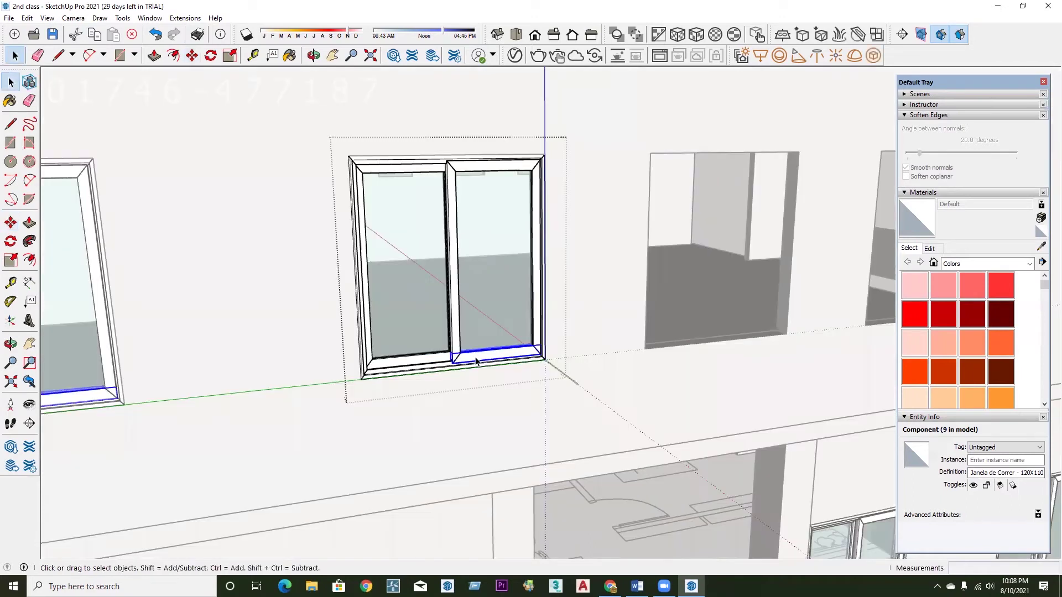
double_click(475, 361)
scroll(539, 298, "down", 2)
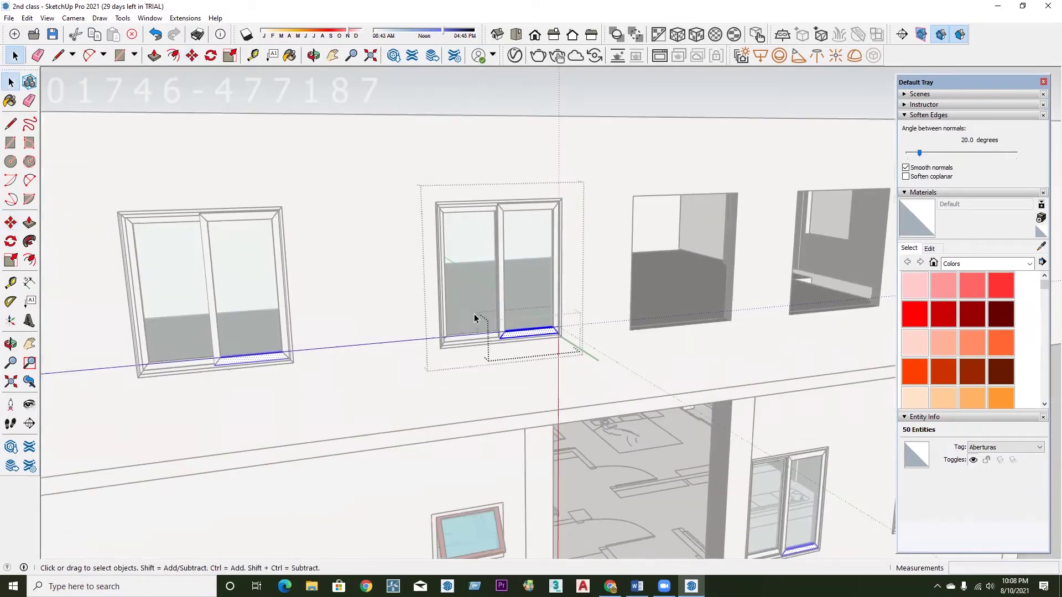
scroll(489, 219, "down", 2)
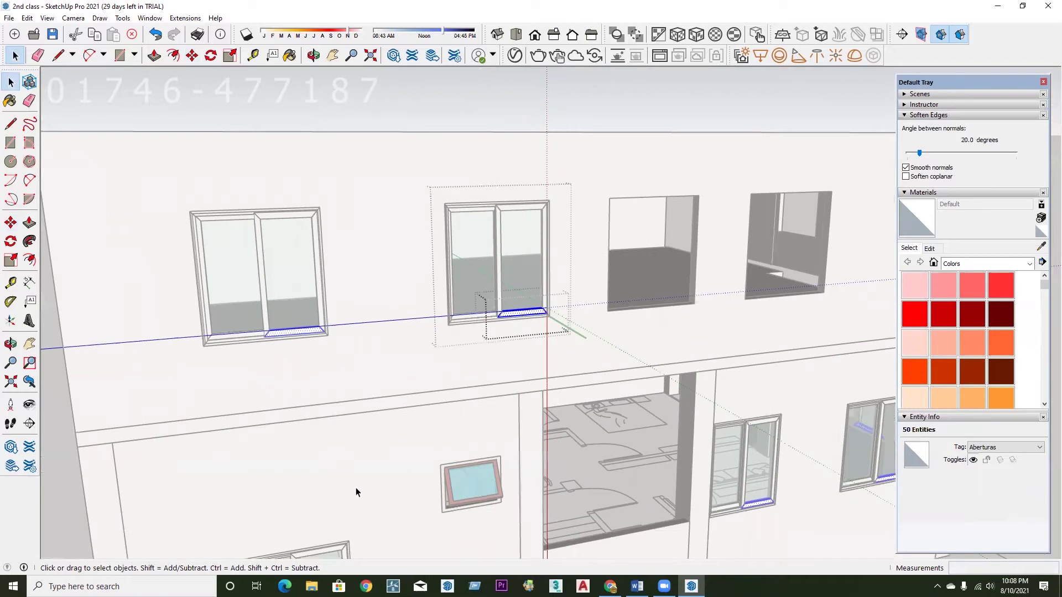
scroll(476, 221, "down", 2)
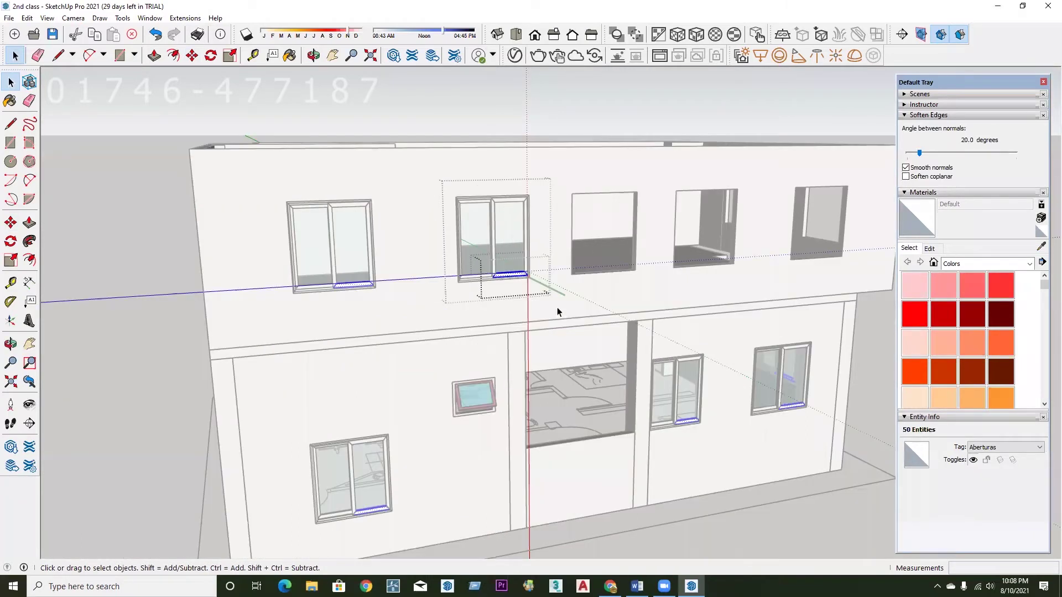
scroll(504, 268, "up", 2)
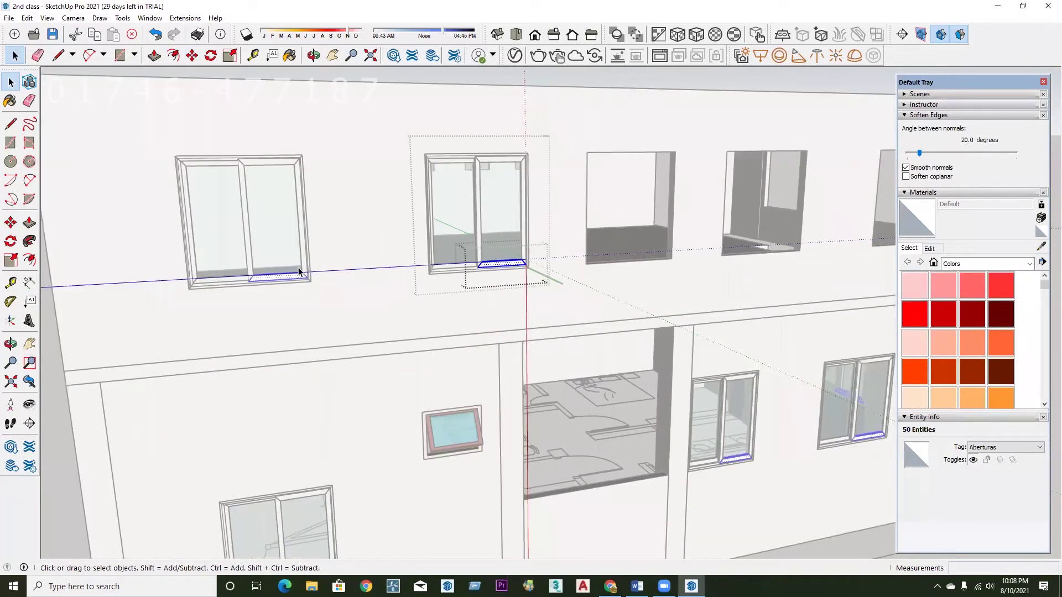
scroll(796, 414, "down", 2)
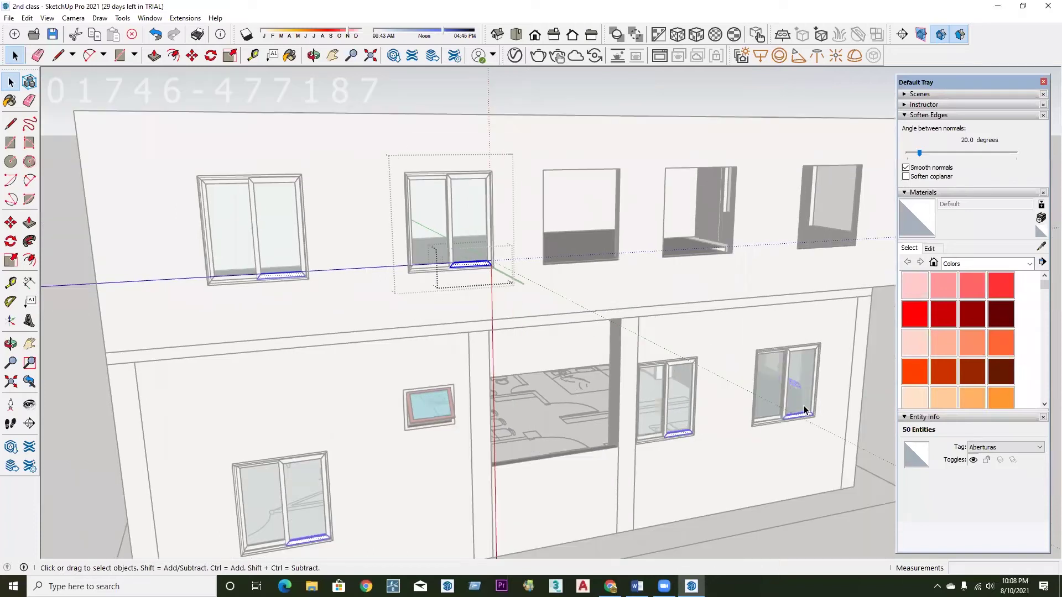
key("Escape")
scroll(459, 288, "up", 3)
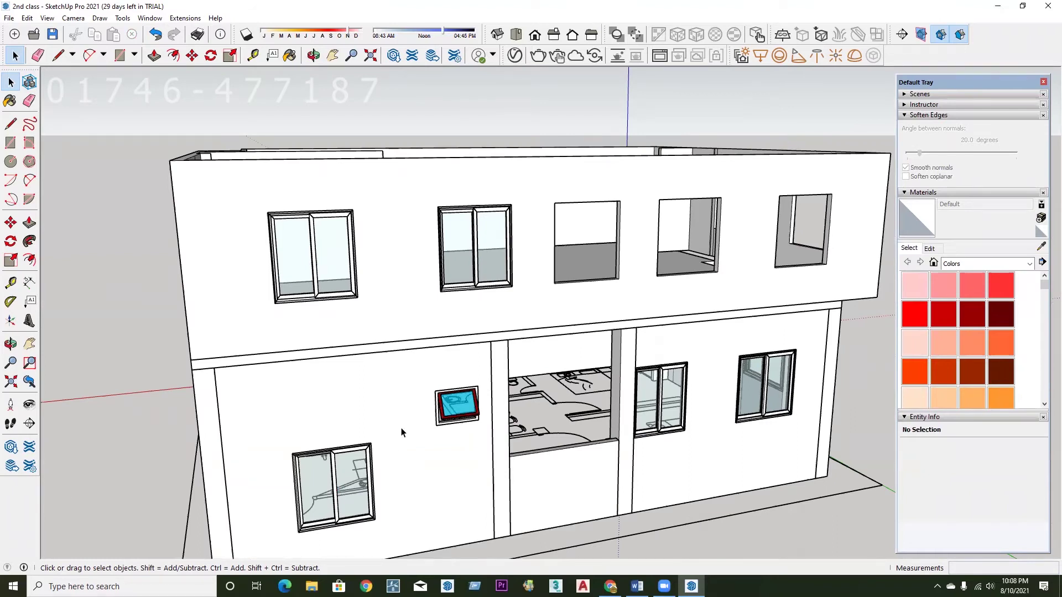
scroll(492, 243, "up", 1)
Copy the window into the empty upper opening and the middle opening.
scroll(462, 260, "up", 1)
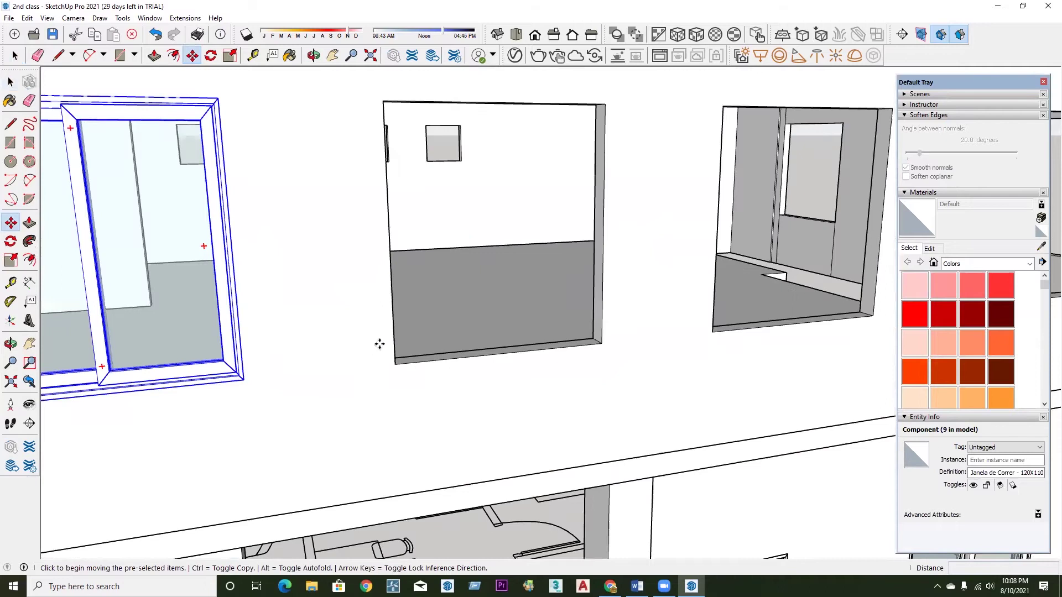
left_click(618, 322)
key("ctrl")
left_click(582, 342)
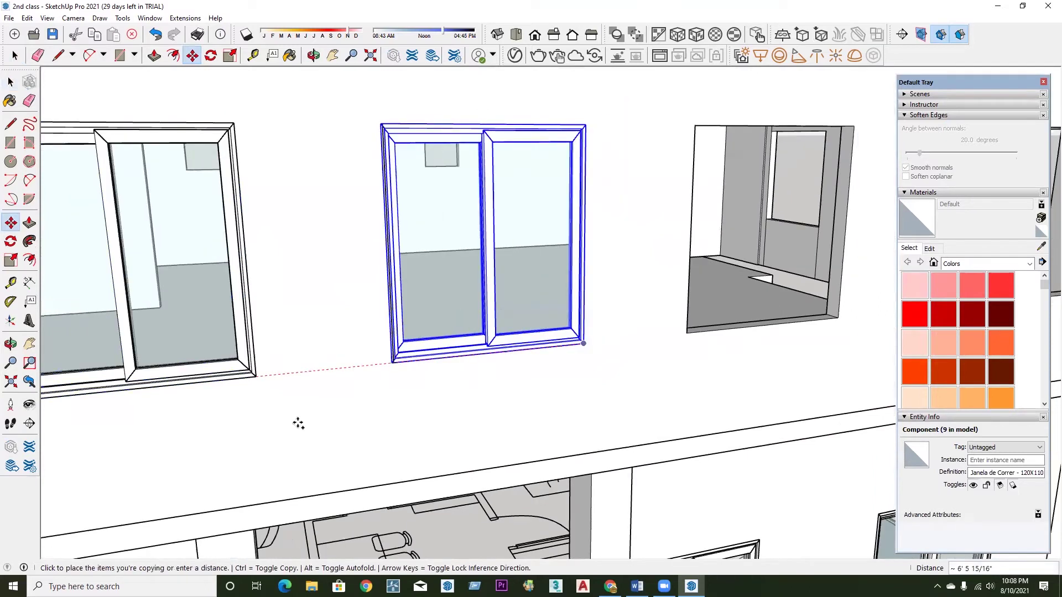
scroll(362, 381, "up", 2)
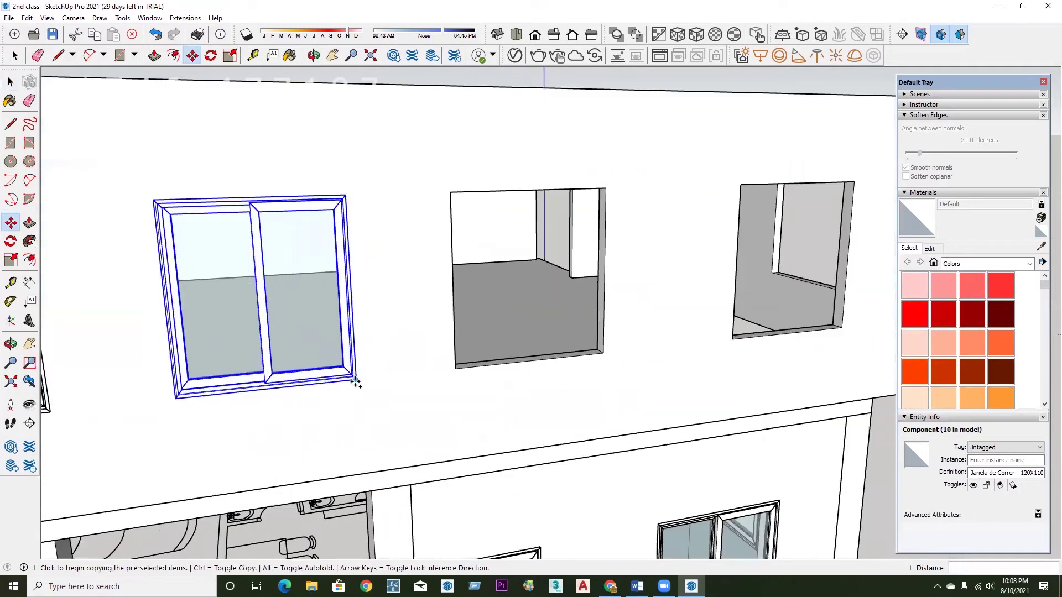
left_click(608, 352)
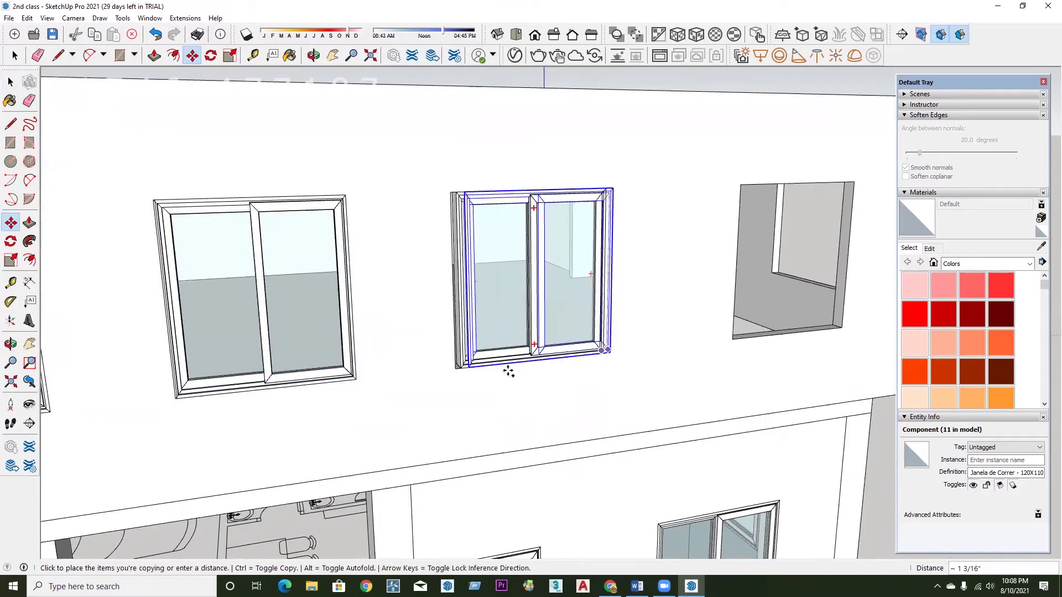
scroll(844, 367, "down", 3)
Cancel an extra window copy and orbit to check the corner and end wall.
left_click(409, 360)
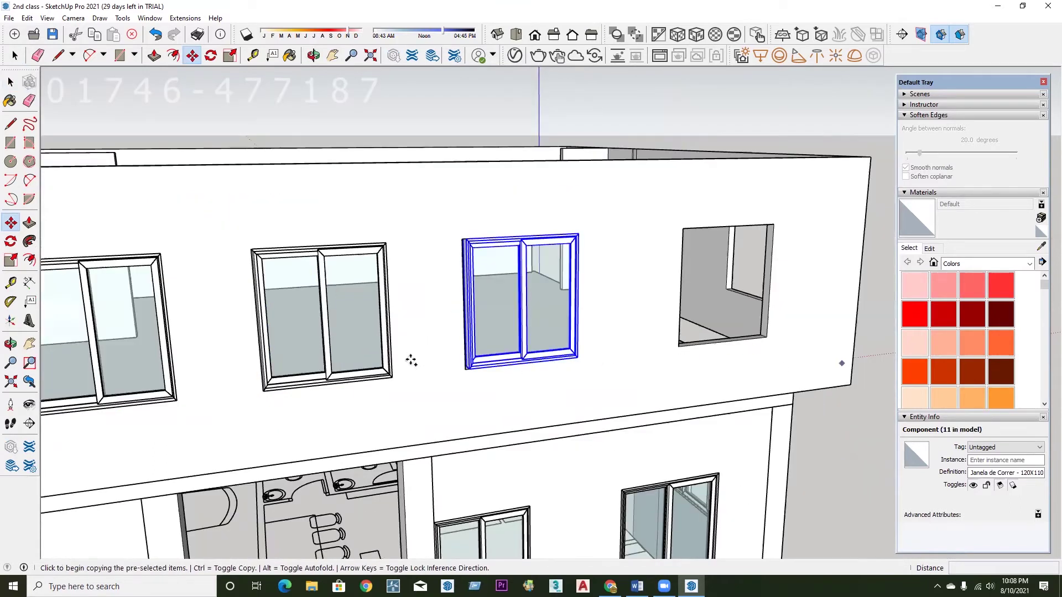
scroll(348, 360, "up", 3)
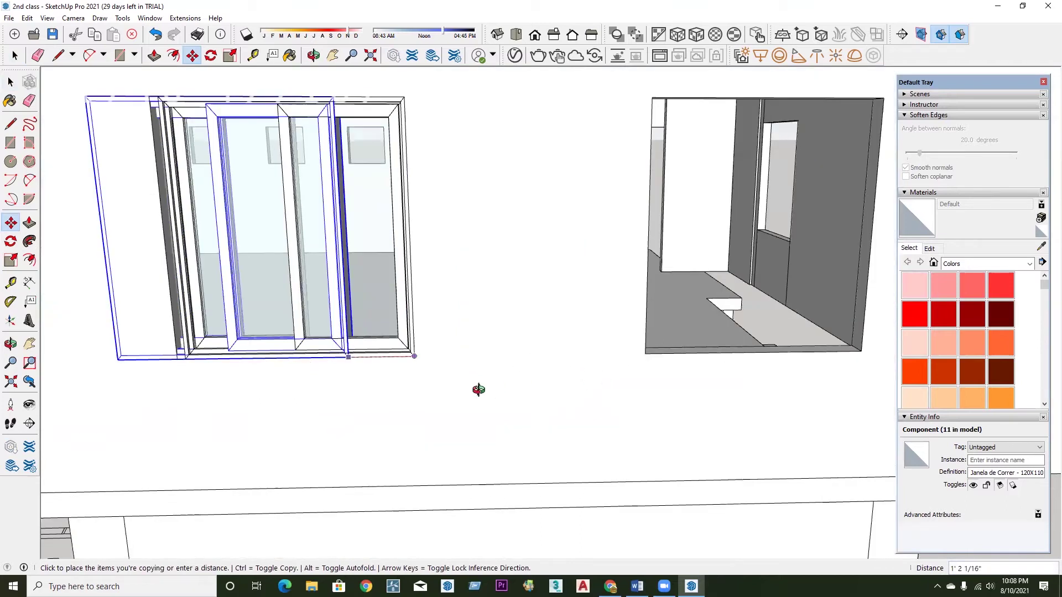
key("Escape")
scroll(555, 367, "down", 5)
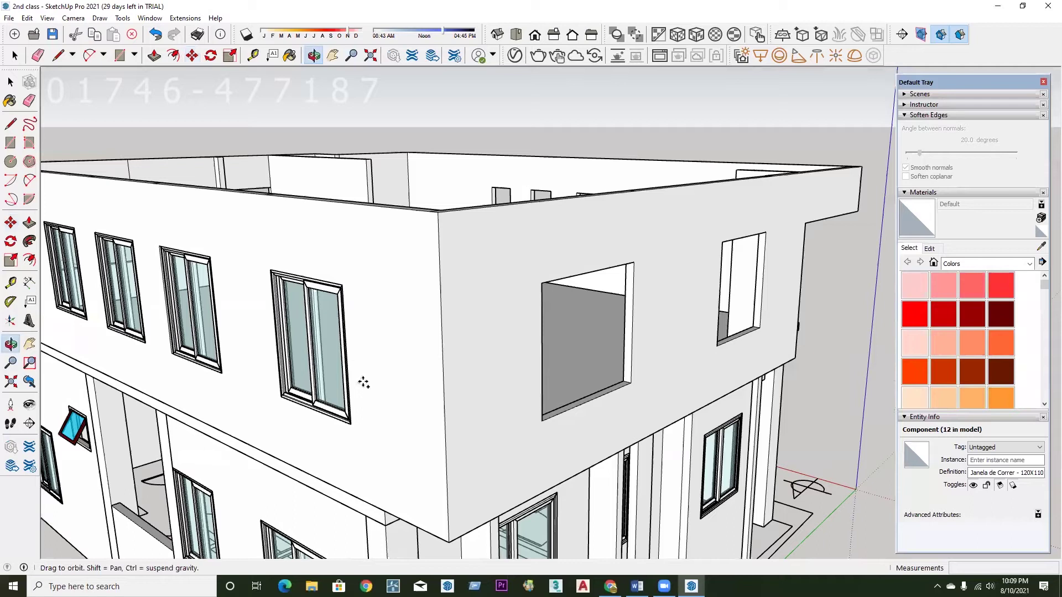
left_click_drag(517, 363, 622, 342)
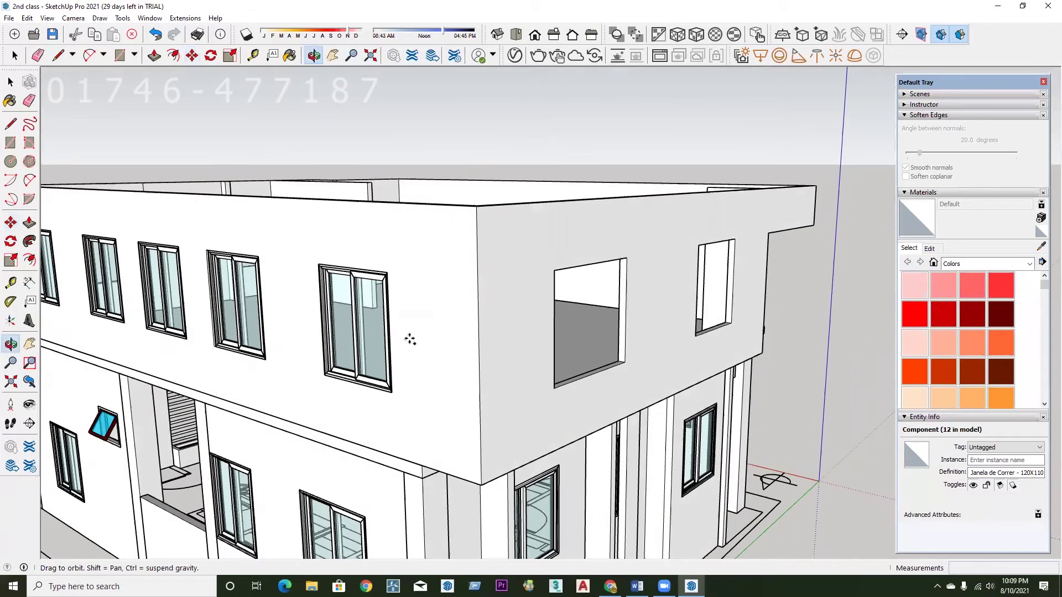
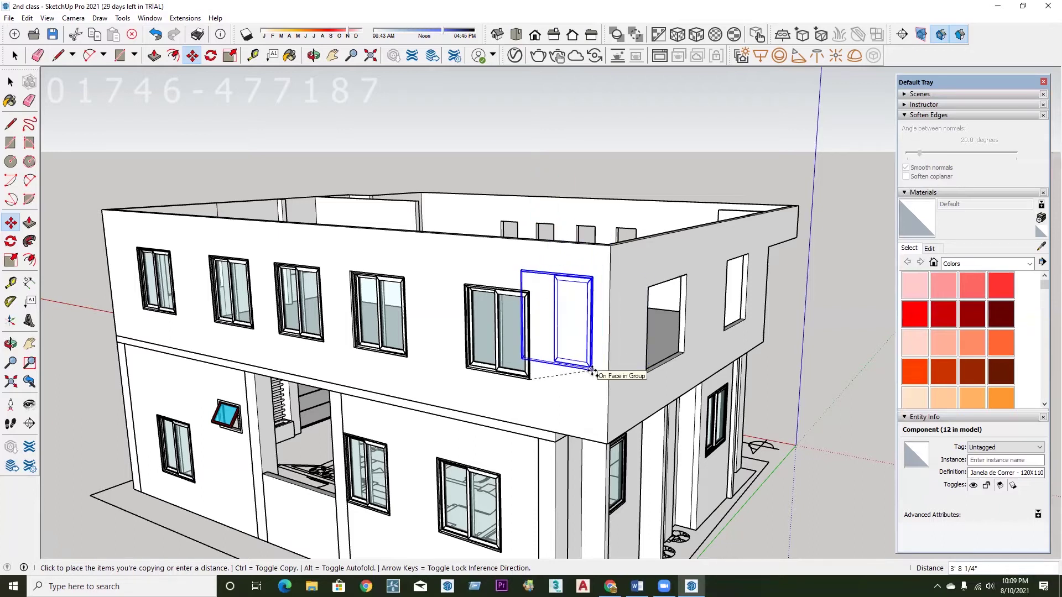
Place a 13th Janela de Correr 120X110 window copy into the large upper-floor side-wall opening.
key("Escape")
middle_click_drag(591, 371, 433, 437)
middle_click_drag(368, 333, 367, 362)
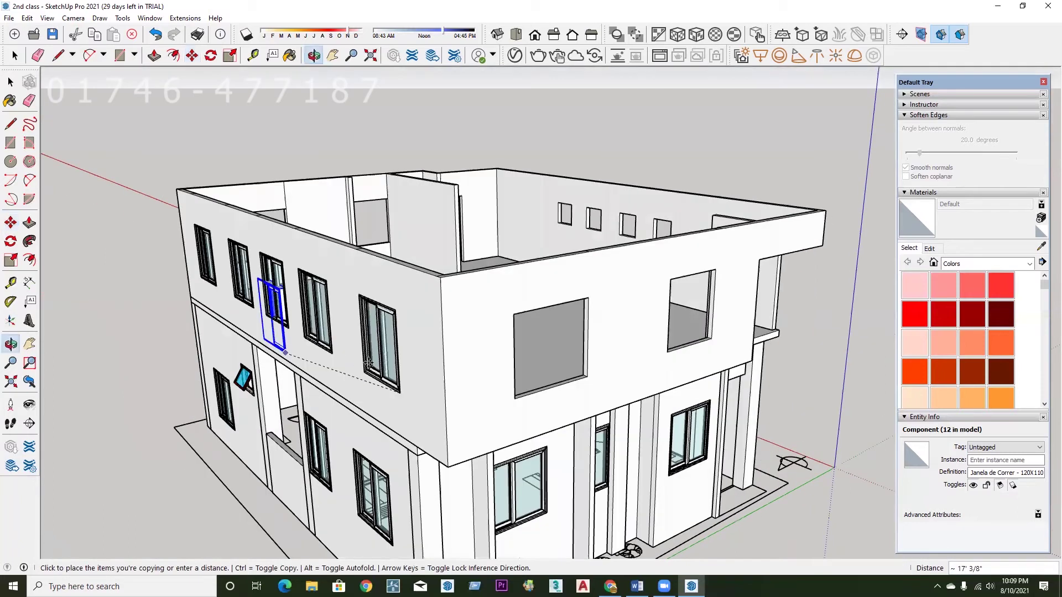
scroll(483, 396, "up", 2)
scroll(532, 403, "up", 2)
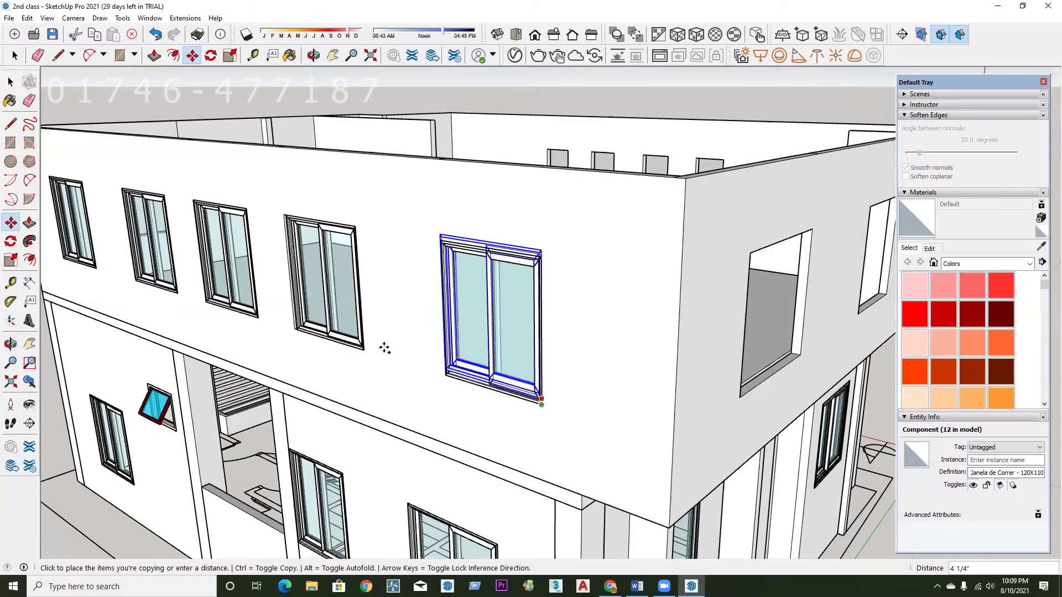
scroll(424, 362, "down", 5)
middle_click(421, 358)
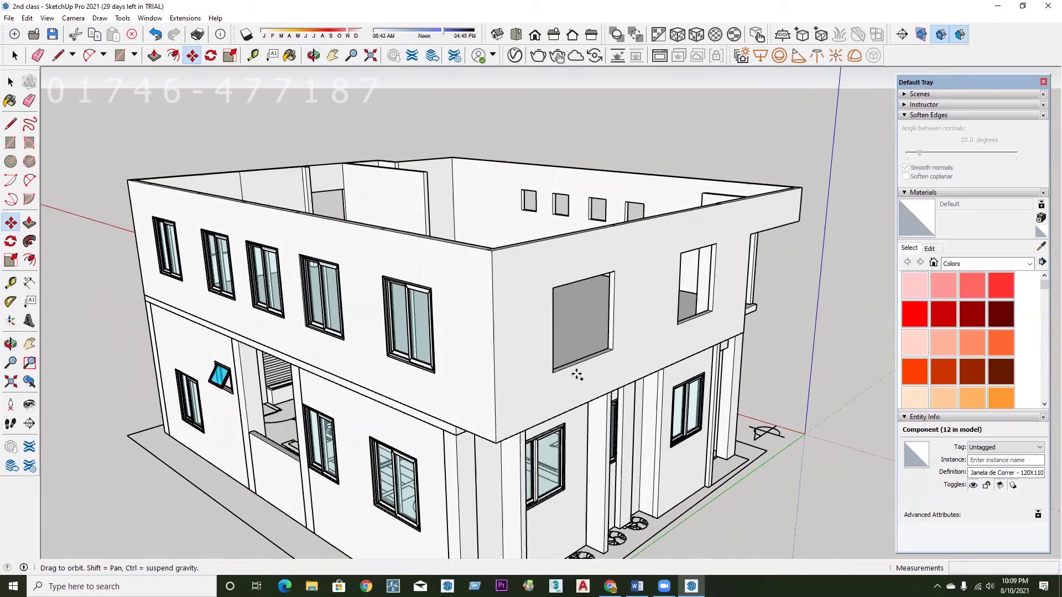
scroll(605, 368, "up", 2)
scroll(625, 361, "up", 2)
left_click(627, 362)
scroll(550, 409, "down", 1)
scroll(554, 398, "down", 1)
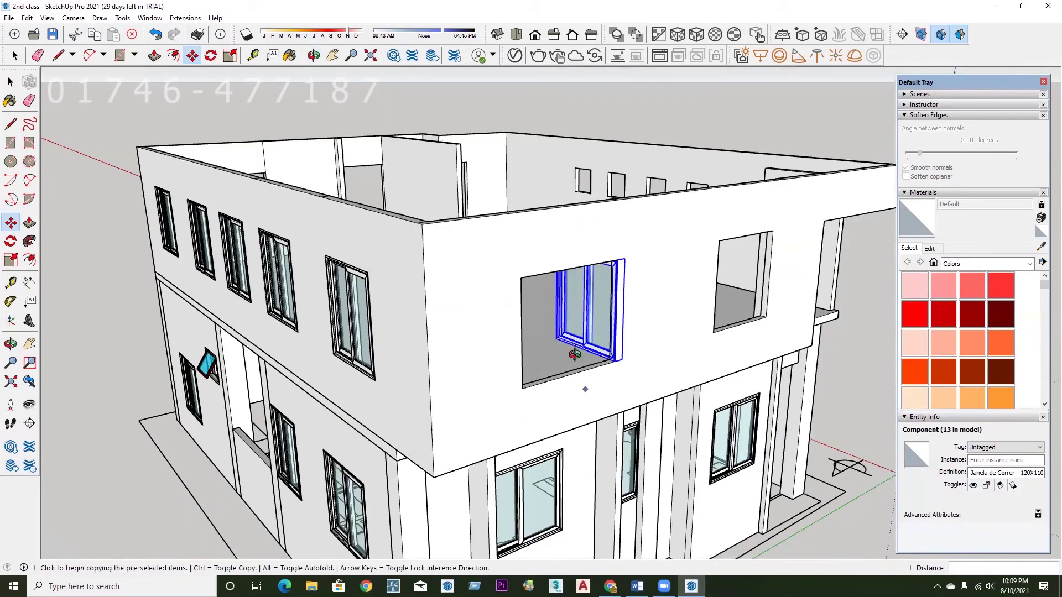
middle_click_drag(550, 377, 578, 406)
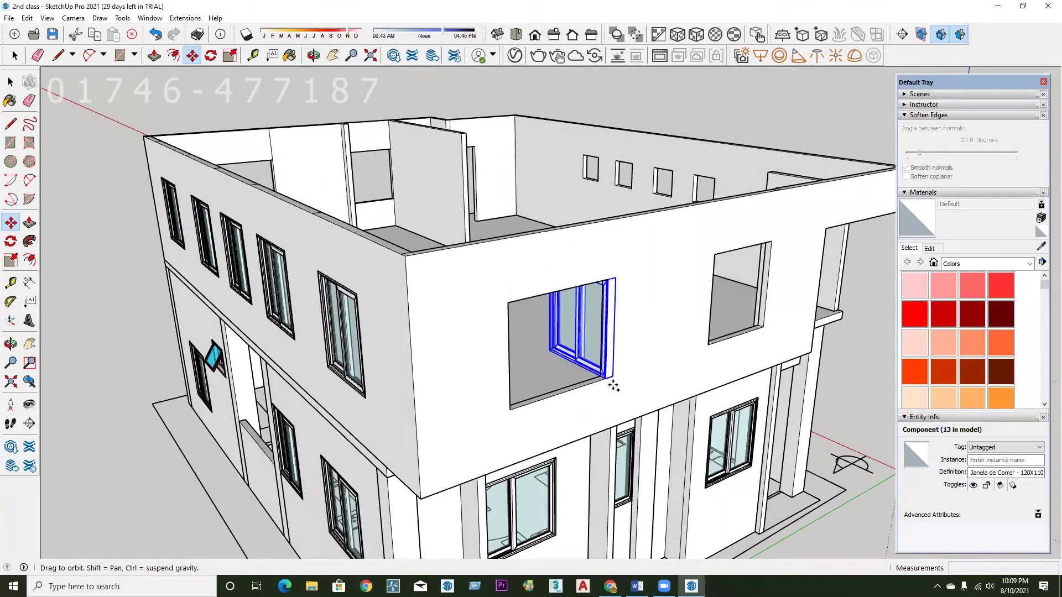
scroll(612, 385, "up", 5)
middle_click_drag(611, 407, 529, 404)
scroll(569, 420, "down", 2)
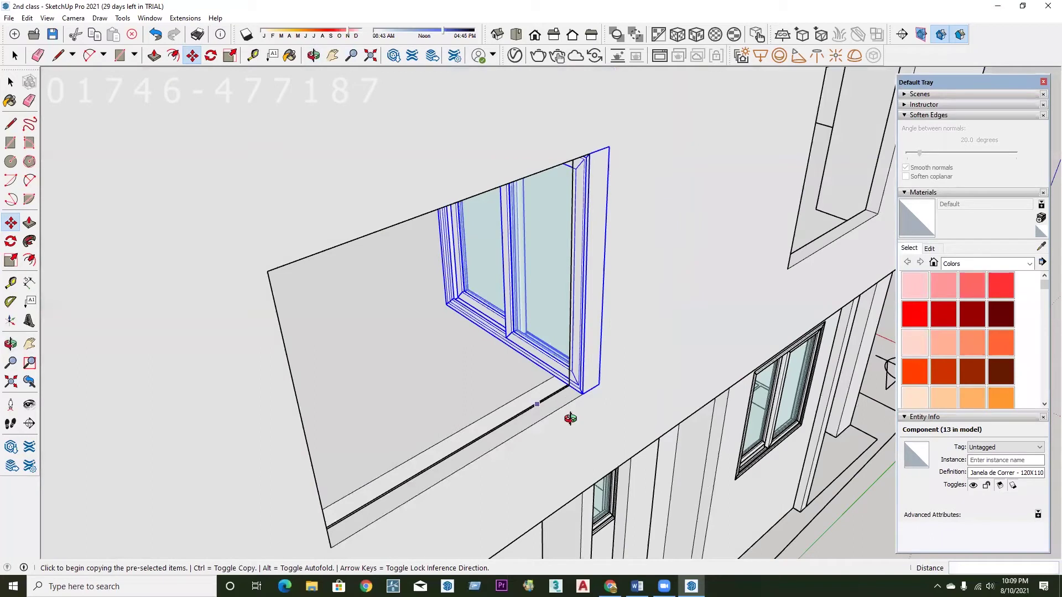
scroll(588, 467, "down", 2)
mouse_move(569, 457)
middle_mouse_down()
mouse_move(526, 263)
mouse_move(536, 288)
middle_mouse_up()
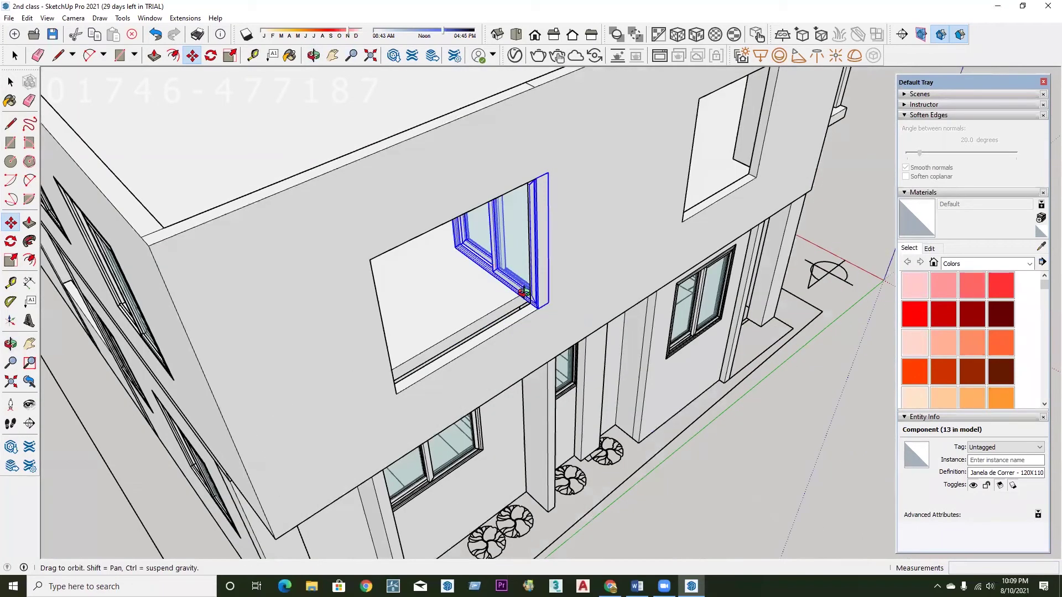
scroll(537, 324, "up", 3)
scroll(539, 362, "down", 3)
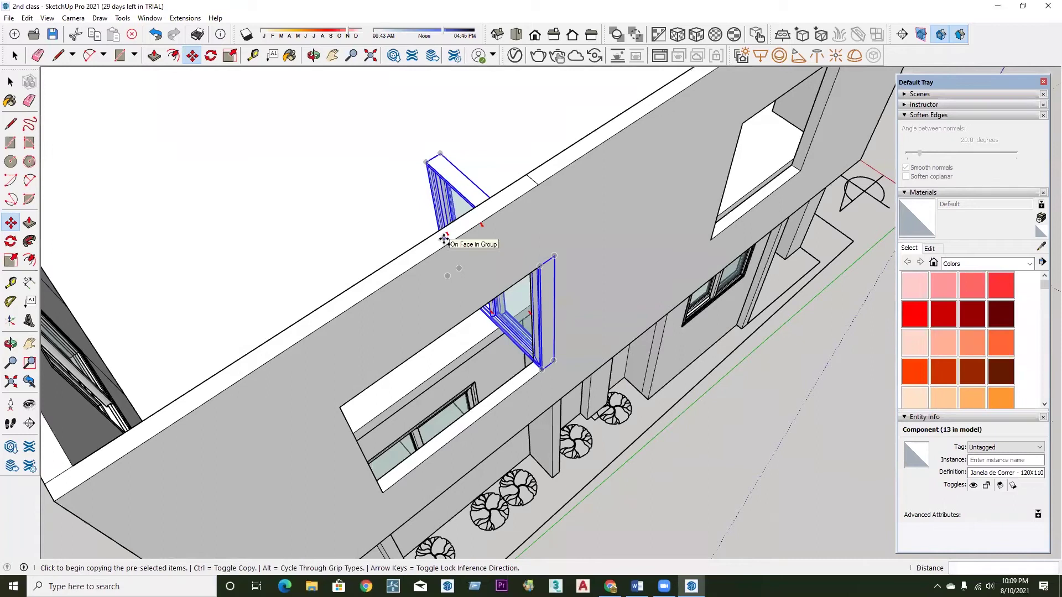
scroll(500, 243, "up", 1)
scroll(503, 244, "up", 1)
scroll(503, 244, "down", 1)
scroll(398, 235, "down", 1)
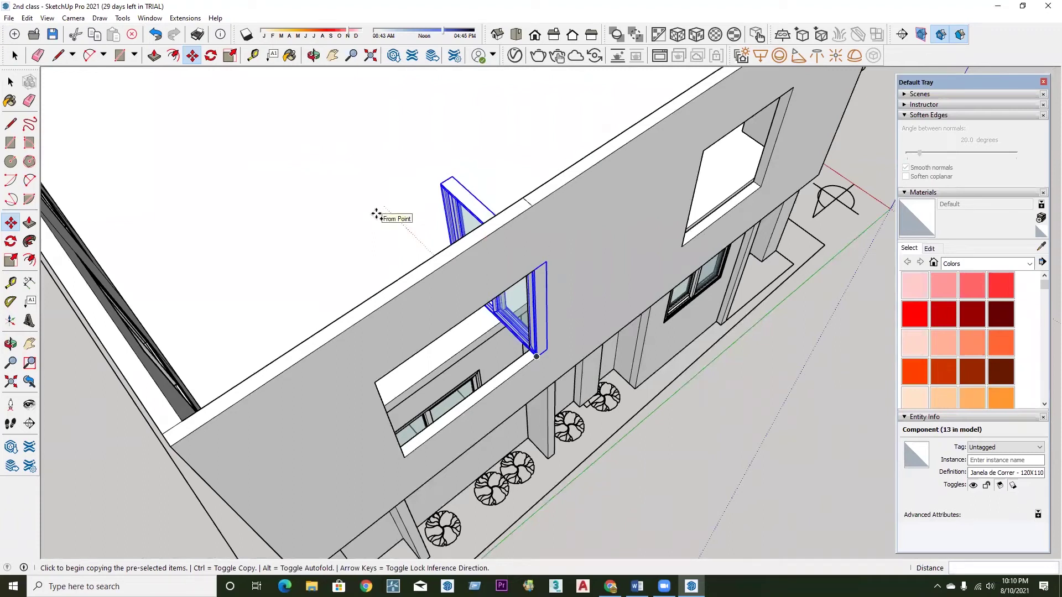
key("q")
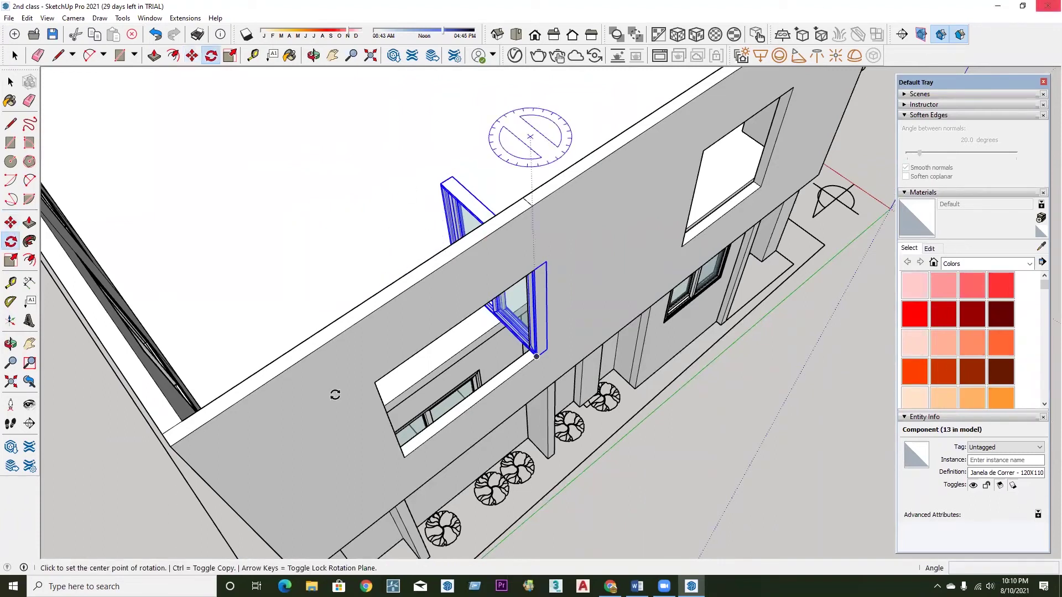
key("Escape")
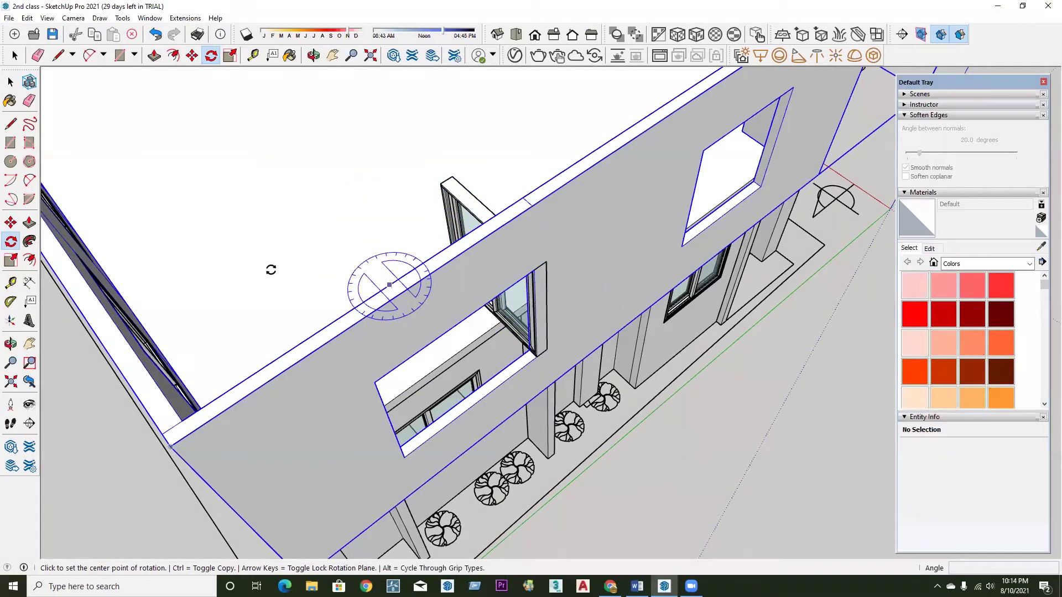
middle_click_drag(628, 337, 539, 254)
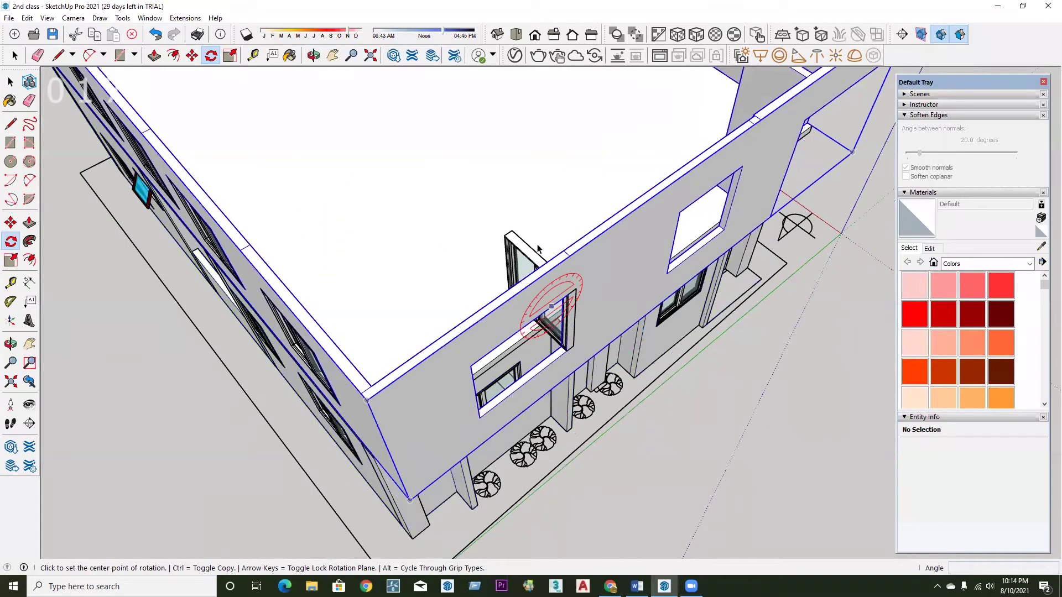
key("space")
left_click(554, 376)
scroll(554, 376, "up", 2)
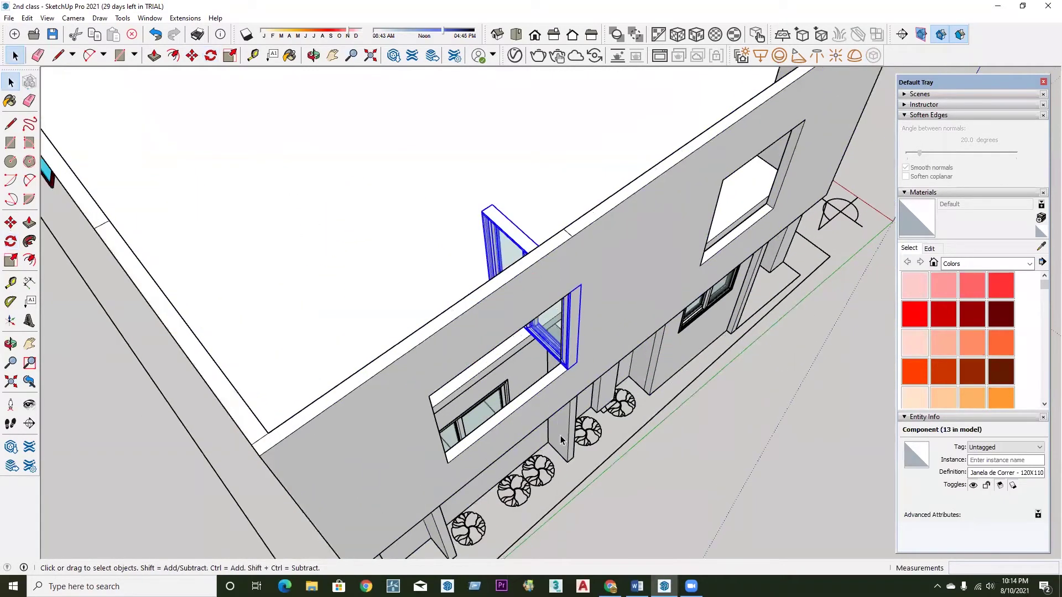
scroll(554, 376, "up", 2)
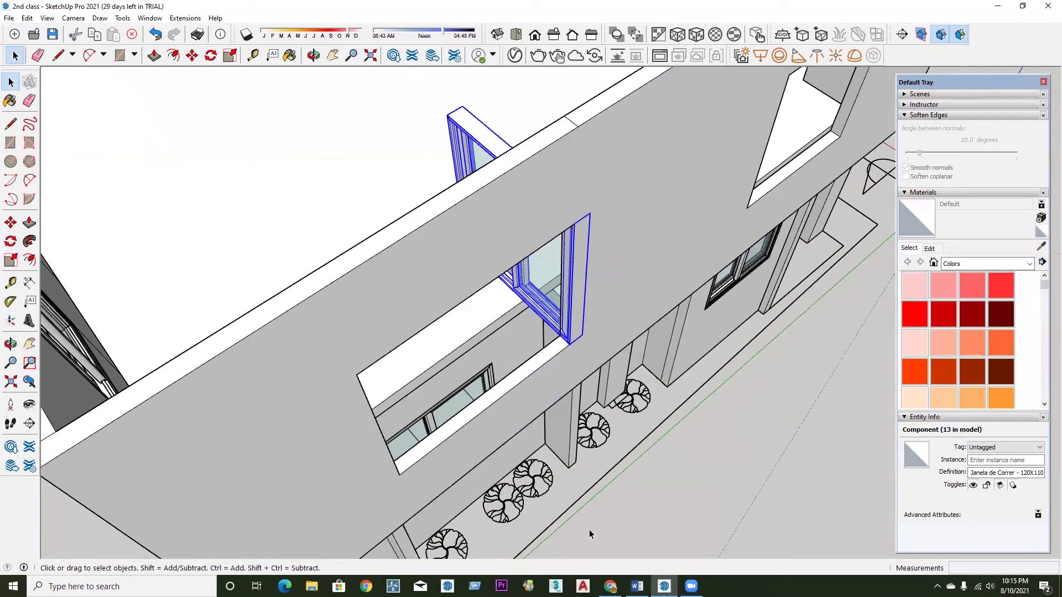
scroll(406, 489, "up", 1)
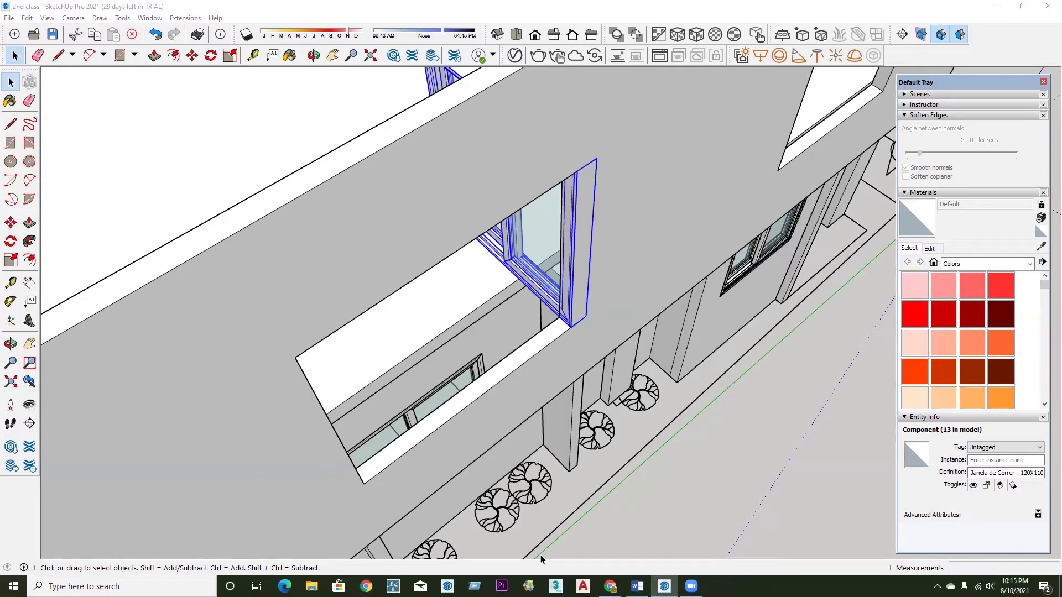
scroll(661, 390, "down", 2)
scroll(640, 367, "down", 2)
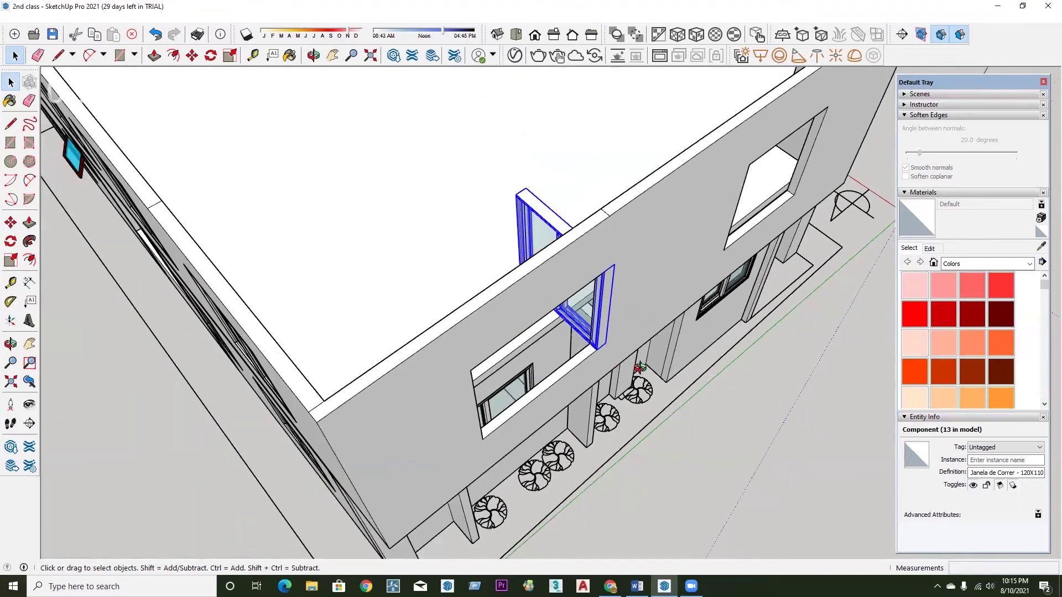
mouse_move(645, 335)
middle_mouse_down()
mouse_move(555, 305)
mouse_move(562, 398)
mouse_move(431, 266)
middle_mouse_up()
Rotate the copied sliding window 90° about the side-wall opening's ledge.
key("q")
mouse_move(581, 155)
middle_mouse_down()
mouse_move(465, 234)
mouse_move(557, 376)
middle_mouse_up()
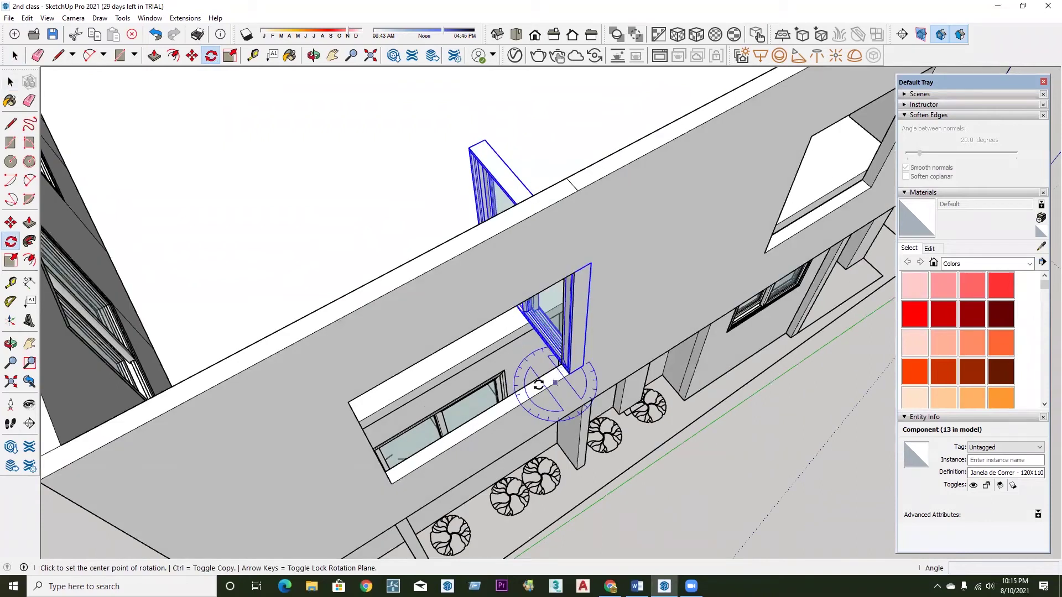
scroll(531, 387, "up", 3)
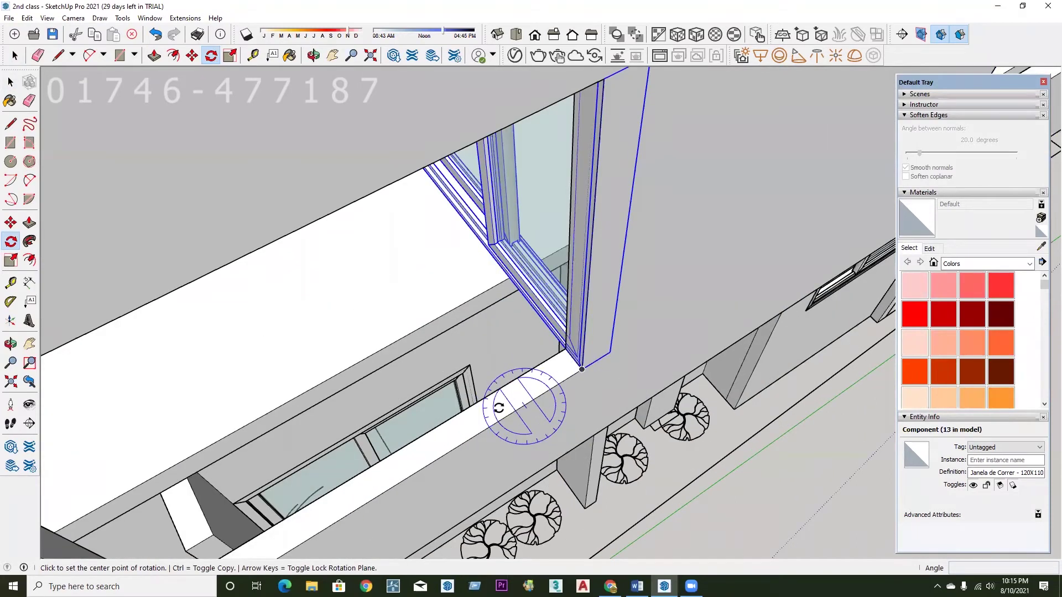
middle_click_drag(526, 383, 524, 369)
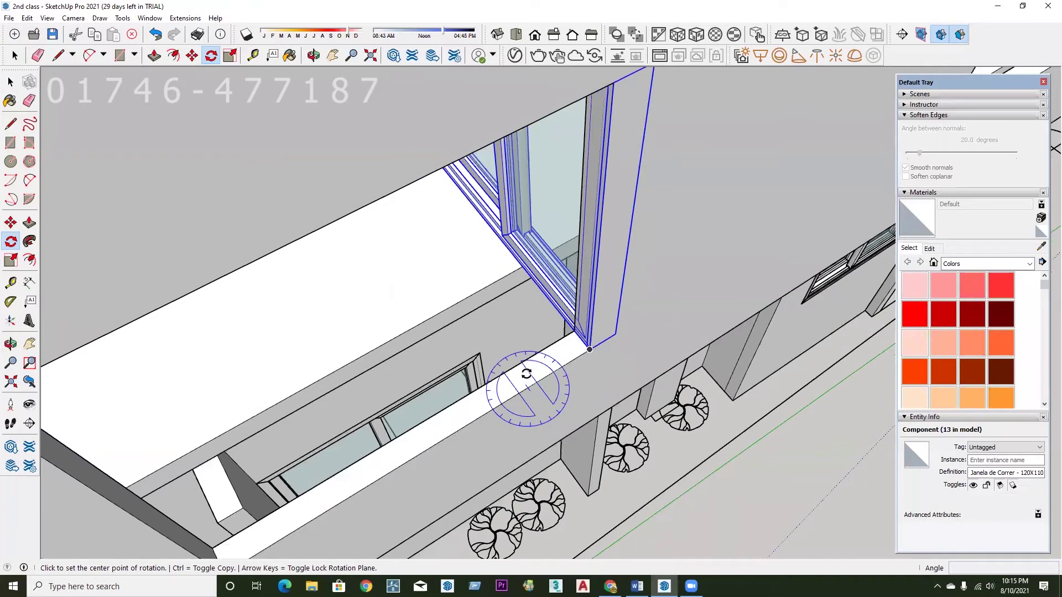
scroll(526, 374, "up", 1)
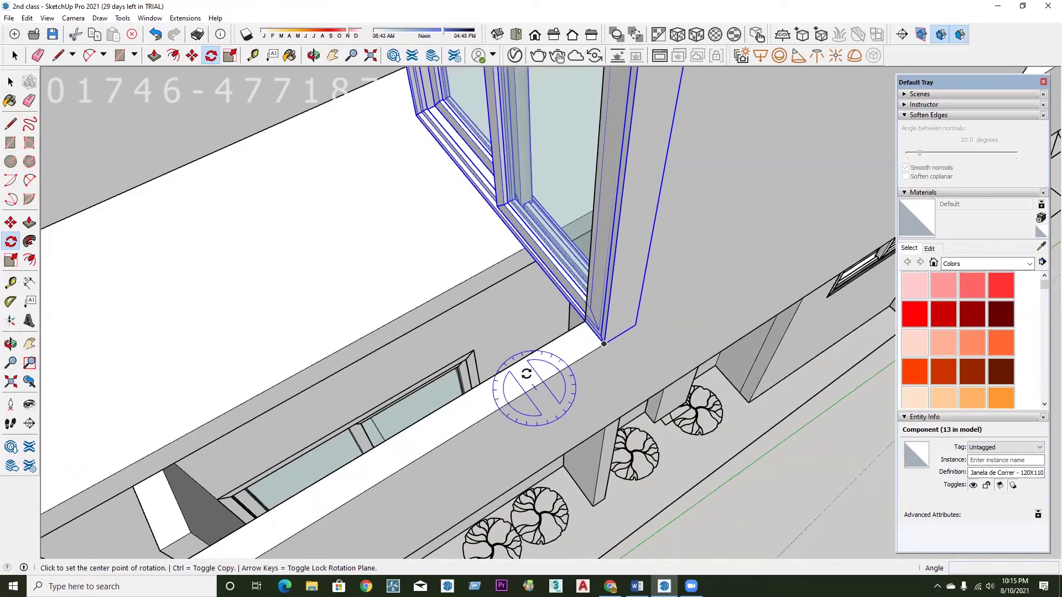
left_click(527, 374)
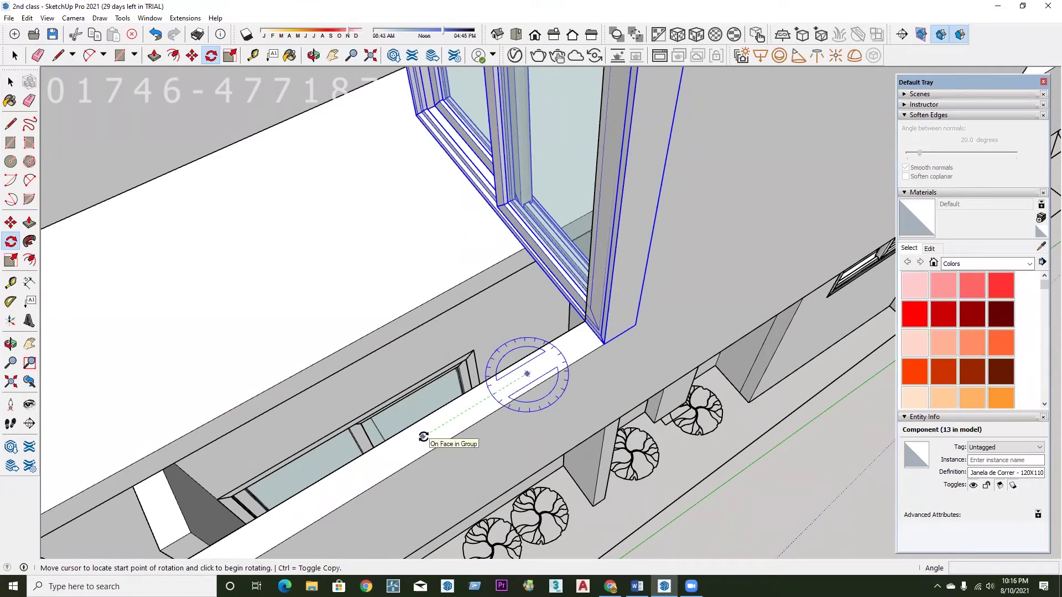
left_click(444, 388)
scroll(444, 388, "down", 5)
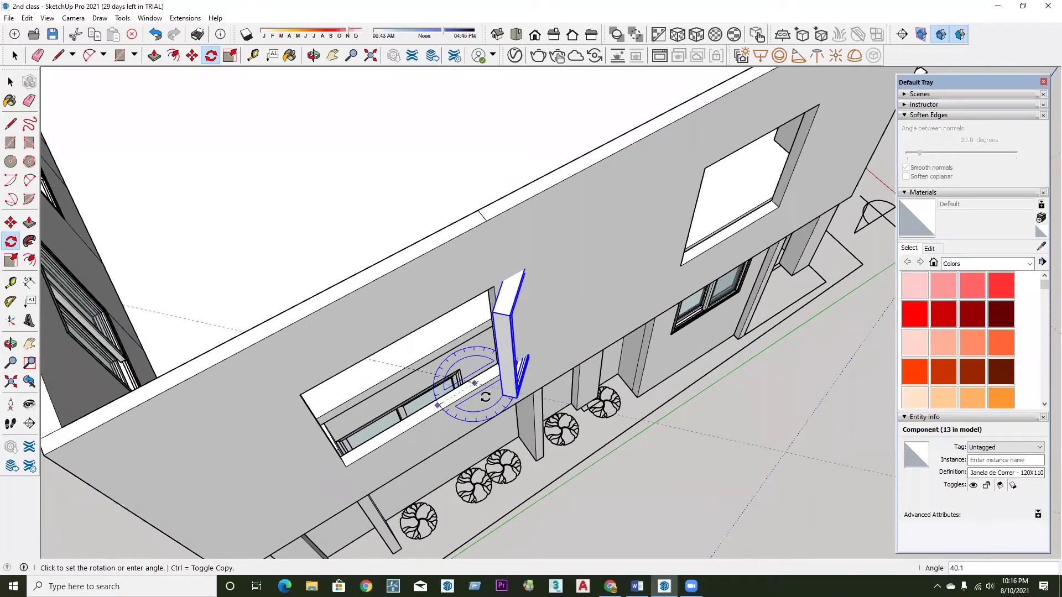
scroll(486, 395, "up", 3)
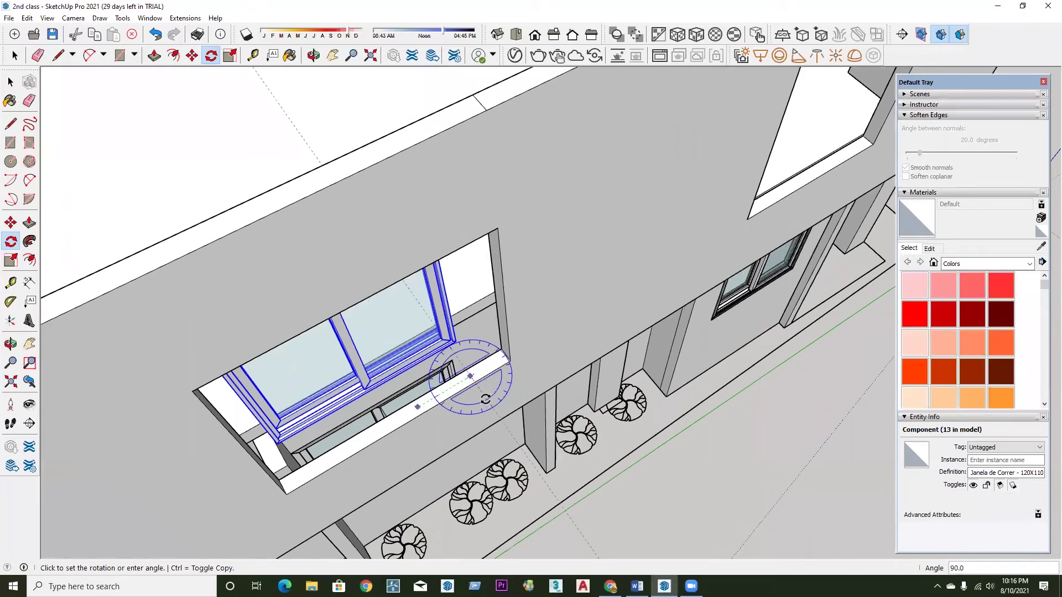
scroll(484, 360, "up", 2)
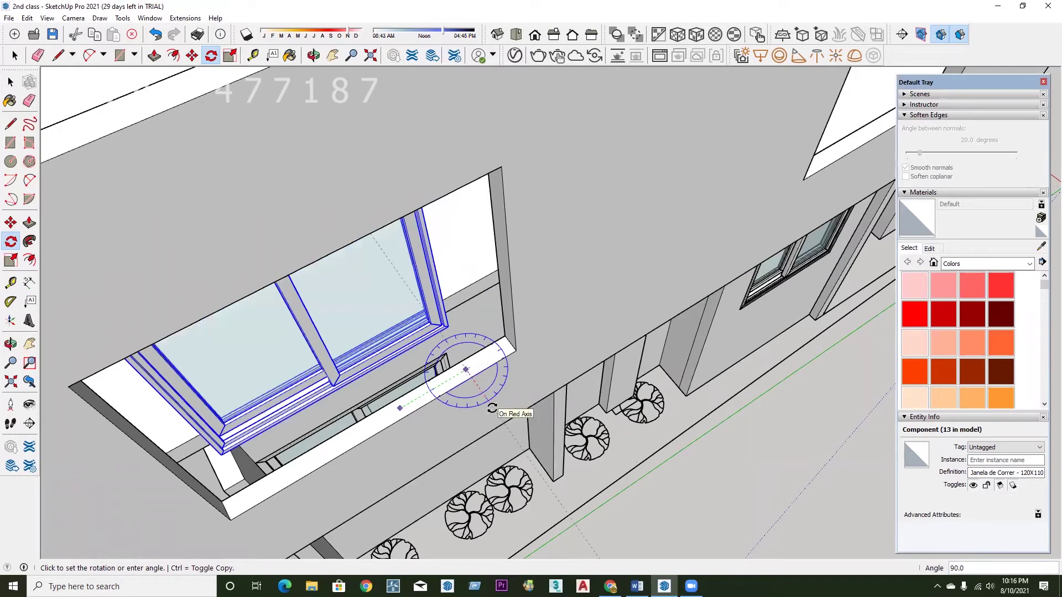
left_click(485, 348)
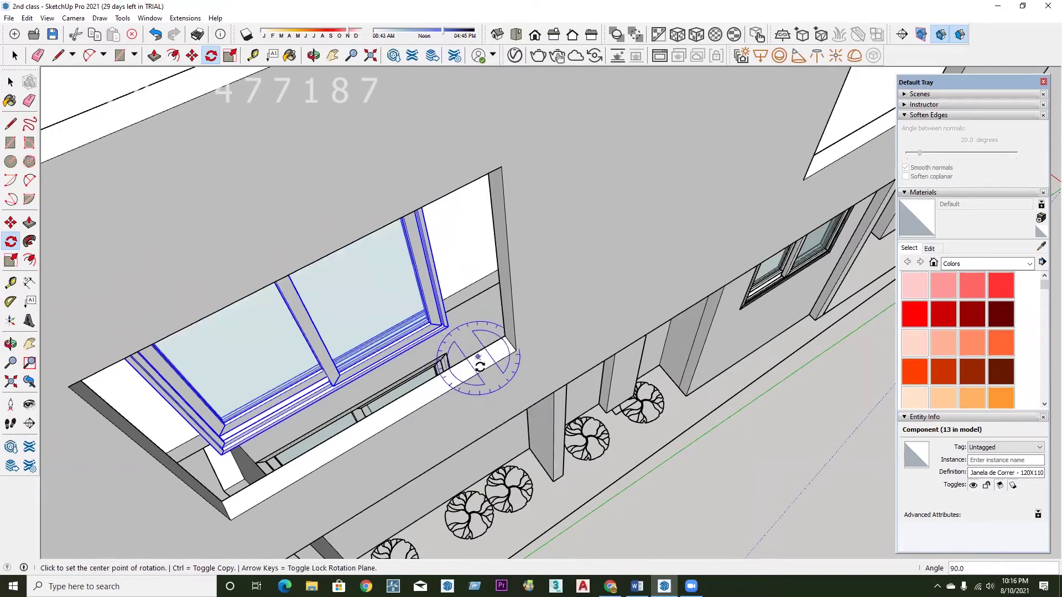
key("m")
middle_click_drag(516, 348, 502, 424)
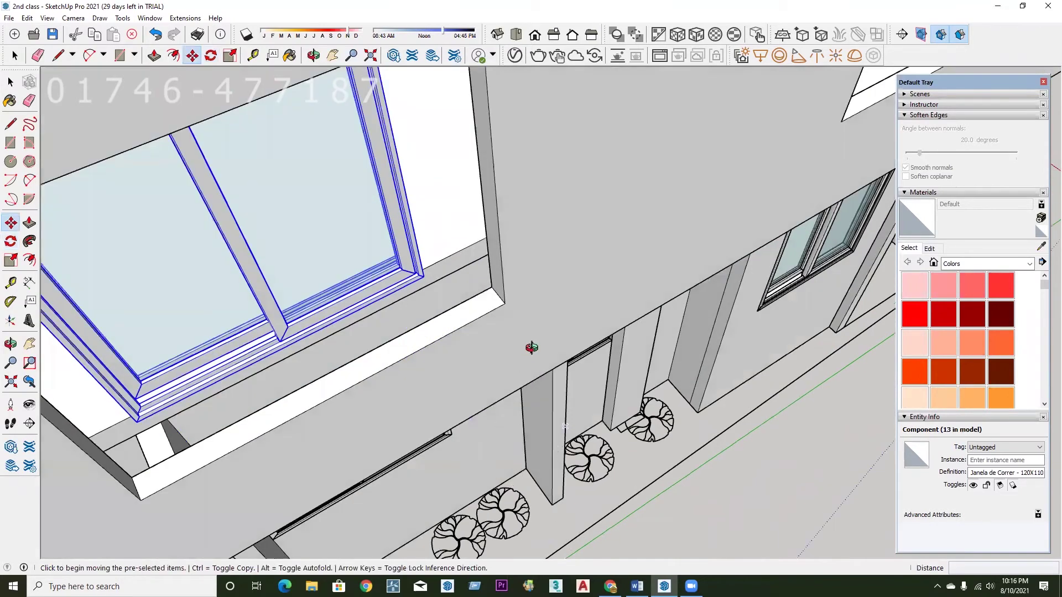
Rotate the Janela de Correr window copy again so it sits flush with the facade wall.
mouse_move(704, 402)
middle_mouse_down()
mouse_move(650, 408)
mouse_move(548, 364)
middle_mouse_up()
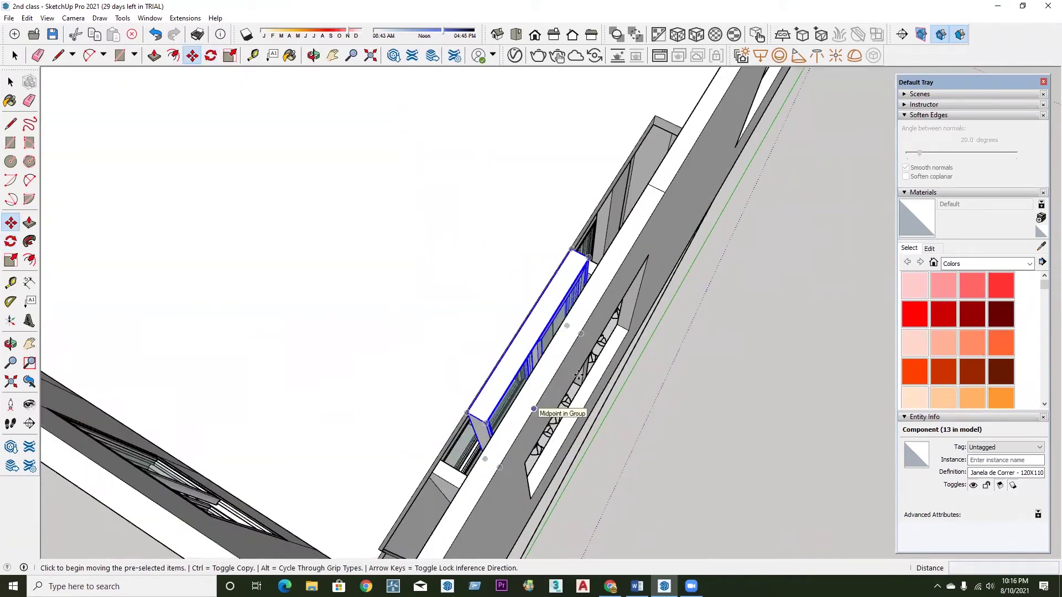
scroll(553, 343, "down", 1)
scroll(514, 369, "down", 1)
scroll(491, 409, "up", 1)
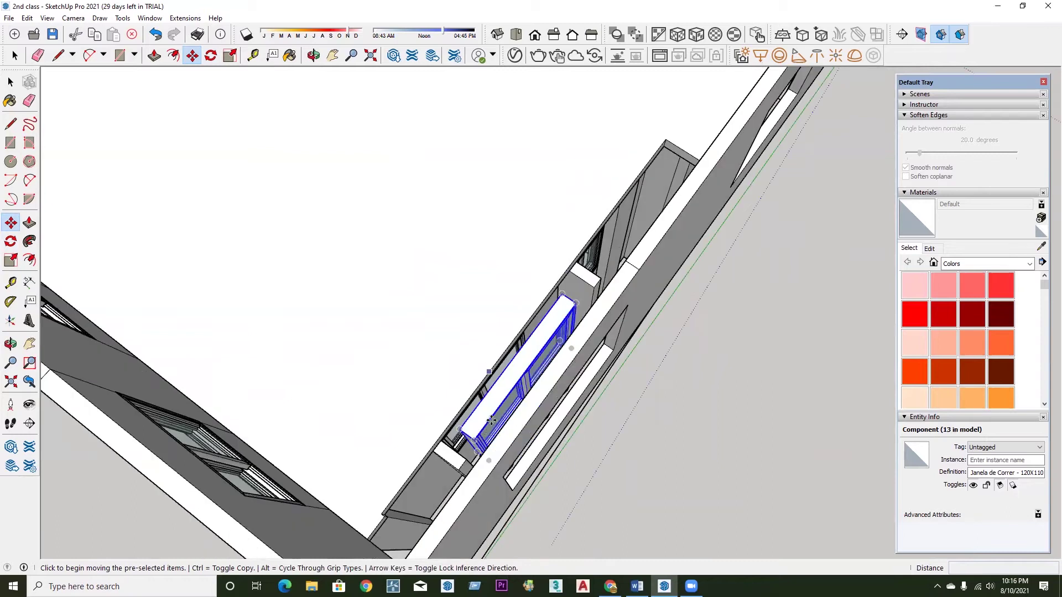
scroll(494, 413, "up", 1)
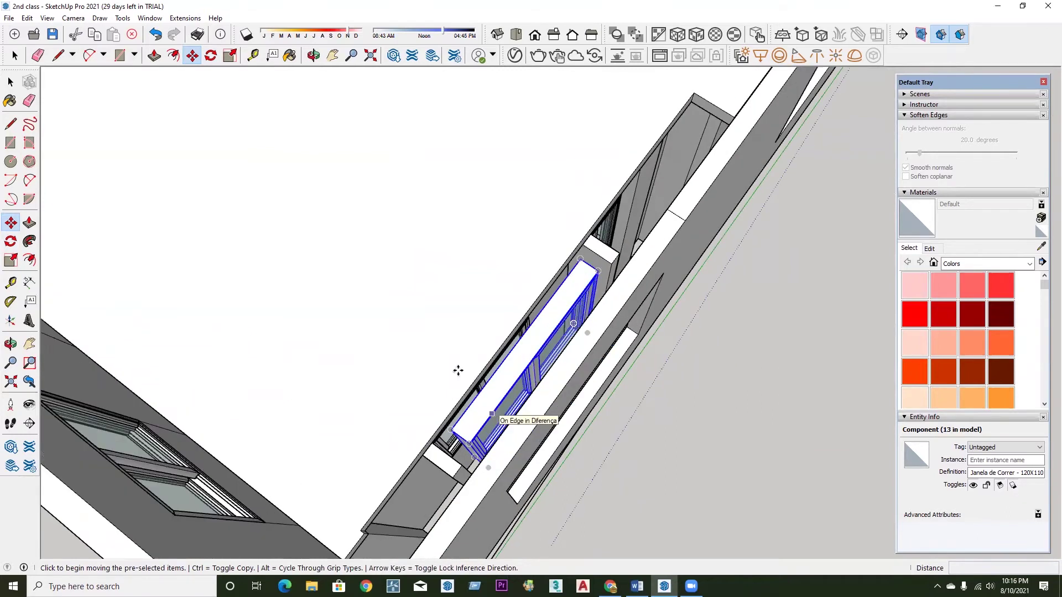
middle_click_drag(445, 371, 468, 391)
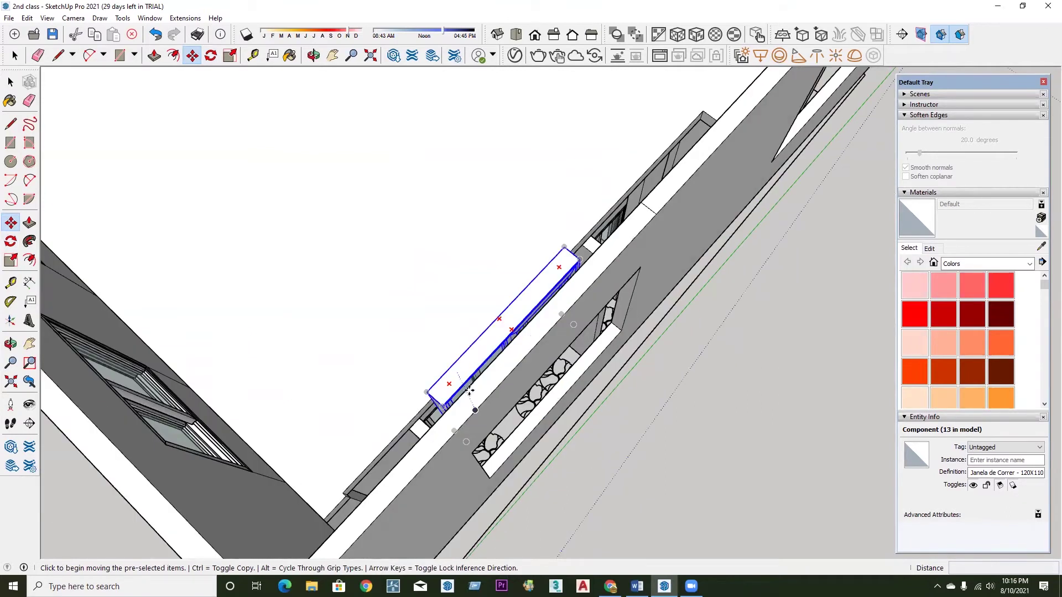
middle_click_drag(569, 303, 582, 317)
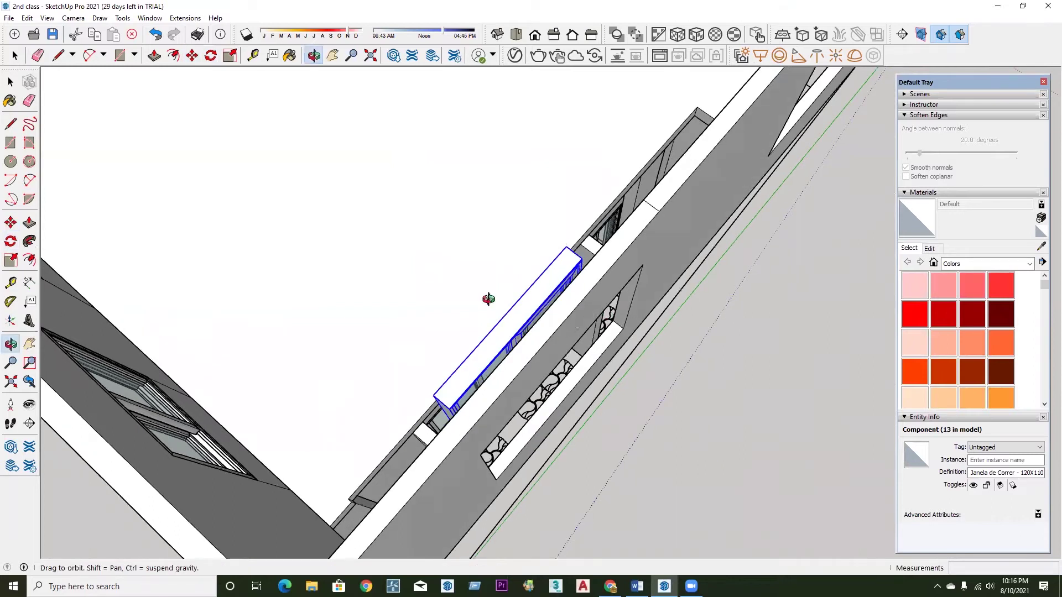
middle_click_drag(486, 301, 515, 301)
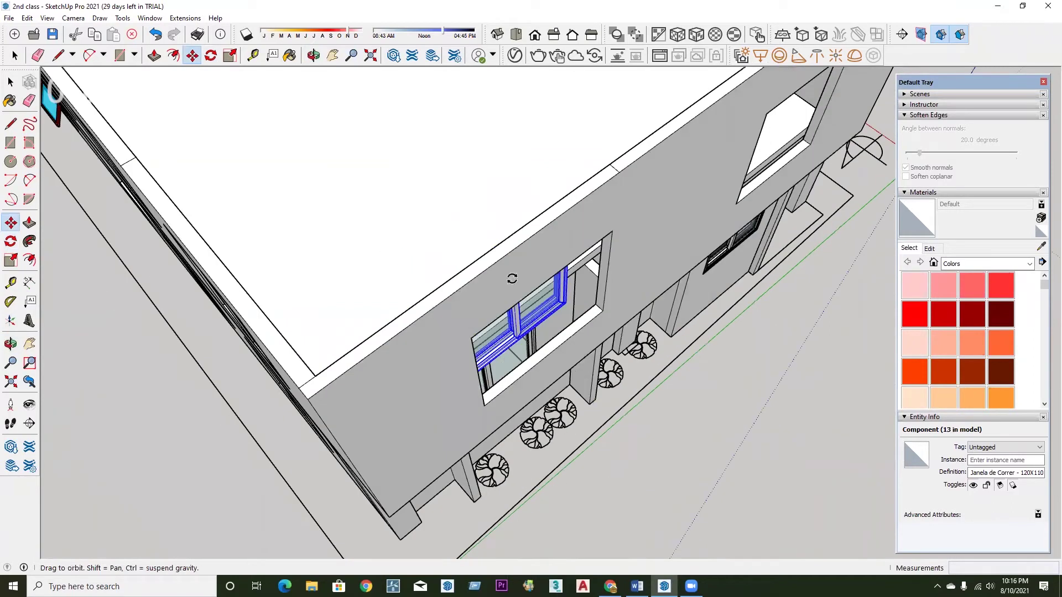
scroll(486, 327, "up", 3)
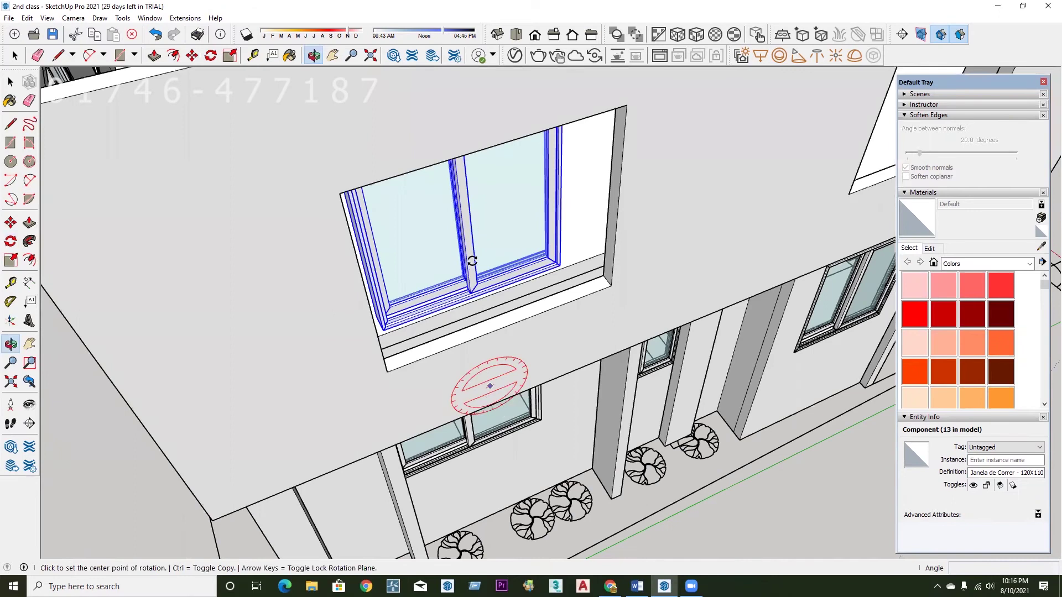
scroll(486, 264, "up", 3)
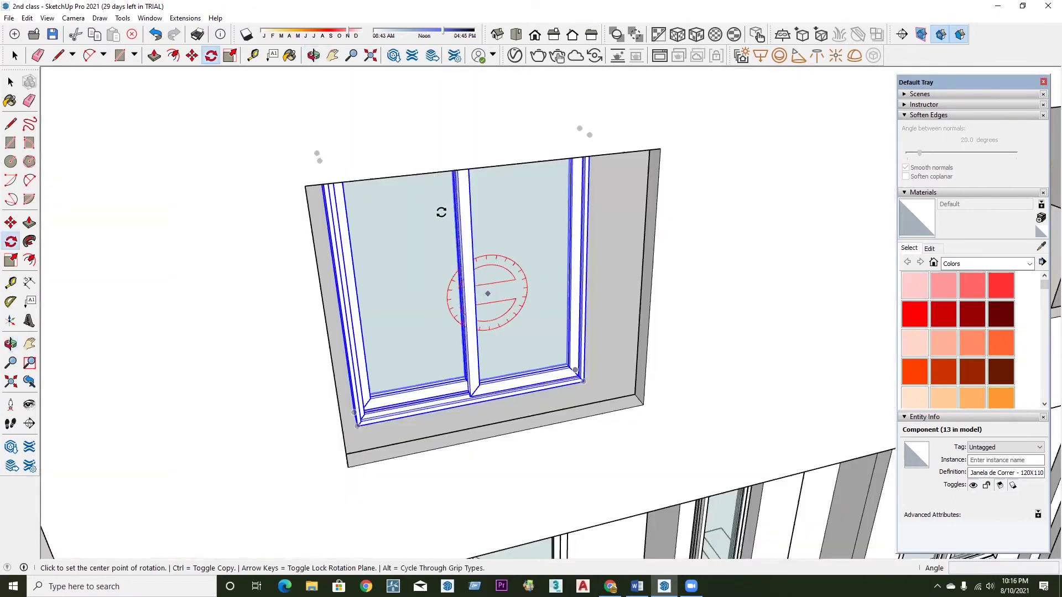
middle_click_drag(441, 213, 482, 380)
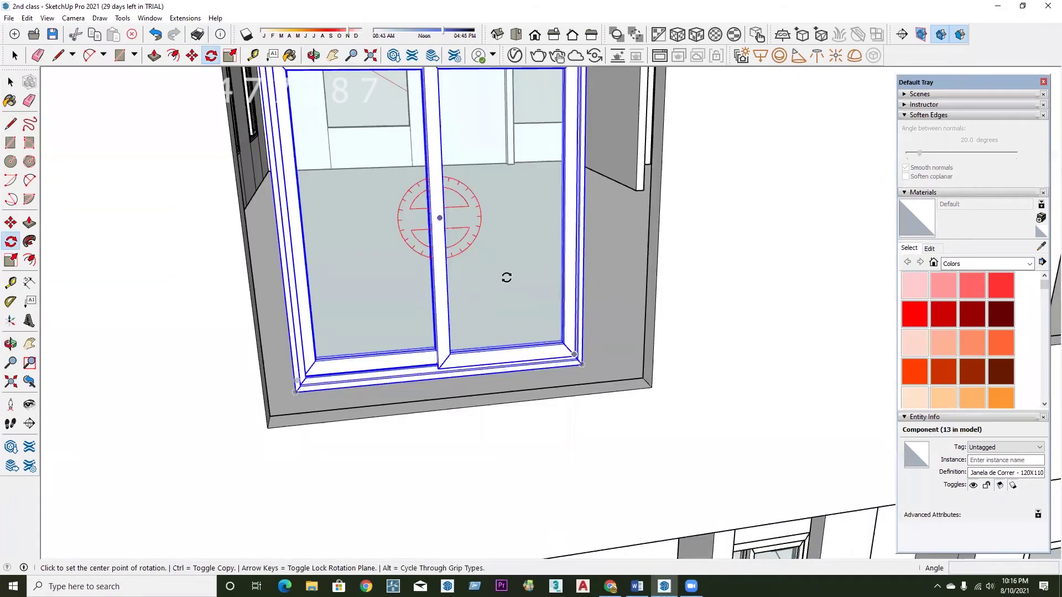
left_click(439, 218)
mouse_move(789, 421)
middle_mouse_down()
mouse_move(758, 400)
mouse_move(700, 446)
middle_mouse_up()
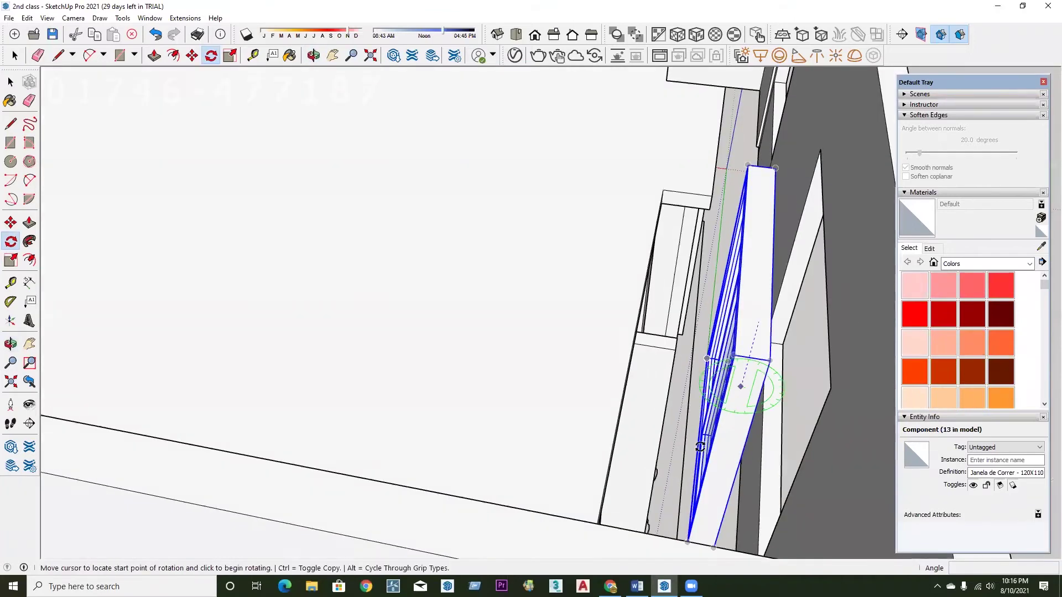
left_click(576, 365)
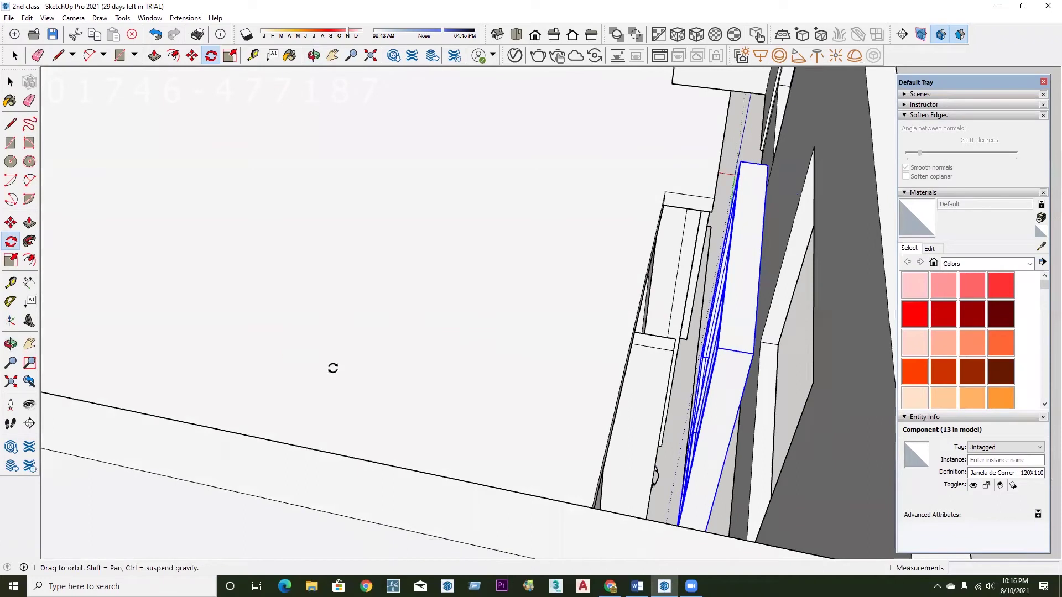
middle_click_drag(332, 367, 428, 415)
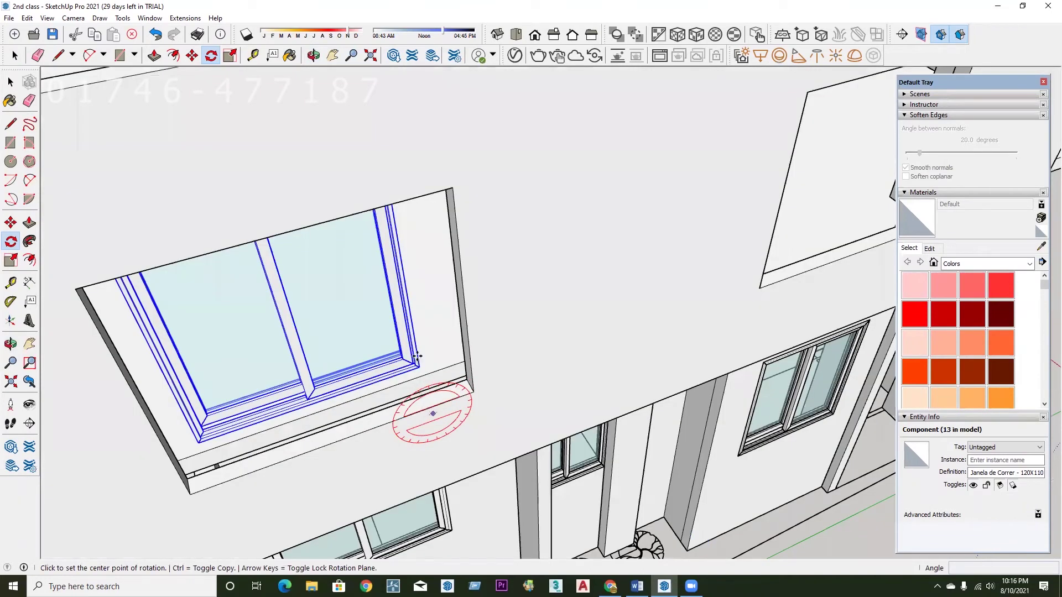
Pick up the window for a move, then cancel the move.
key("m")
left_click(418, 356)
scroll(445, 346, "up", 3)
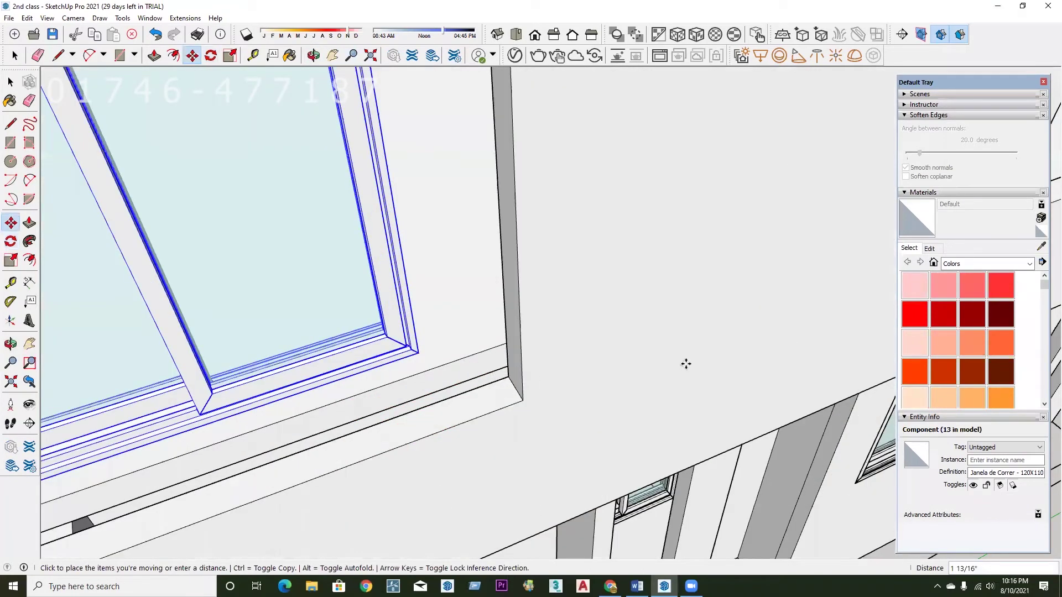
key("Escape")
scroll(686, 364, "down", 3)
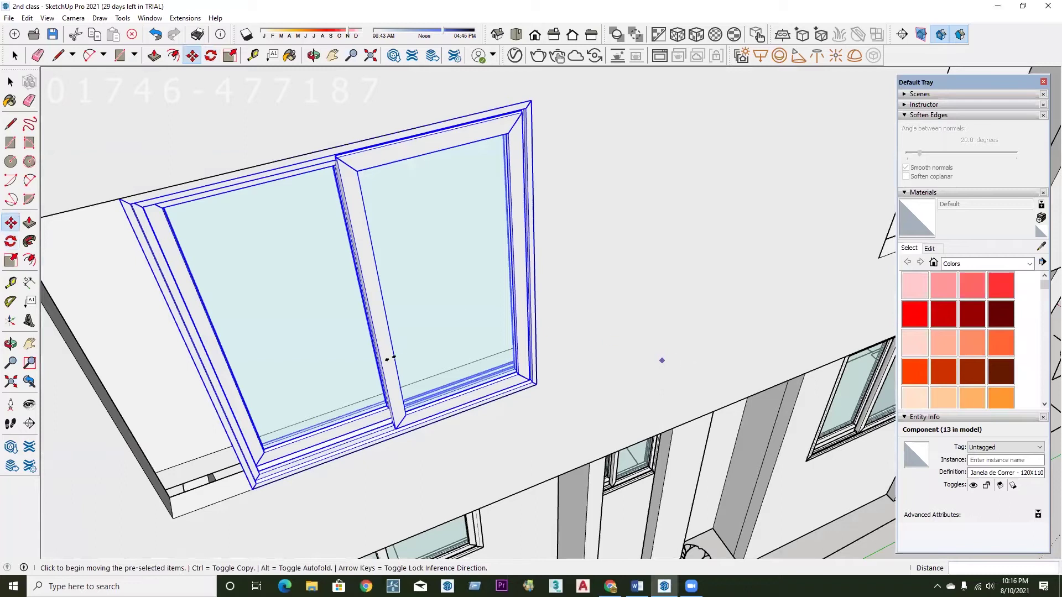
scroll(662, 360, "down", 3)
Stretch the sliding window wider by scaling its side.
key("s")
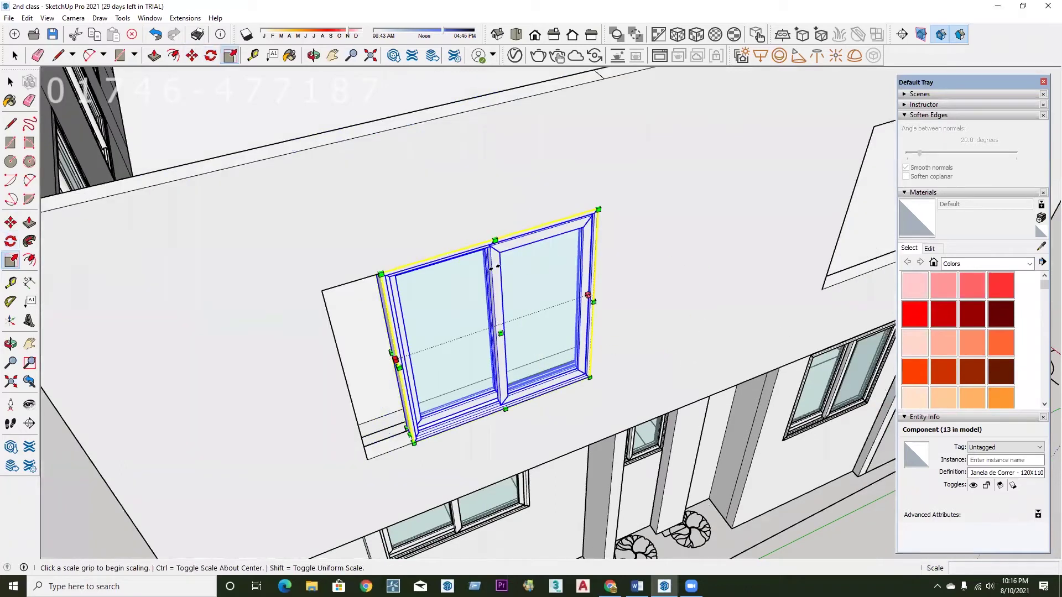
middle_click_drag(395, 359, 496, 270, "shift")
left_click(496, 271)
scroll(444, 272, "up", 2)
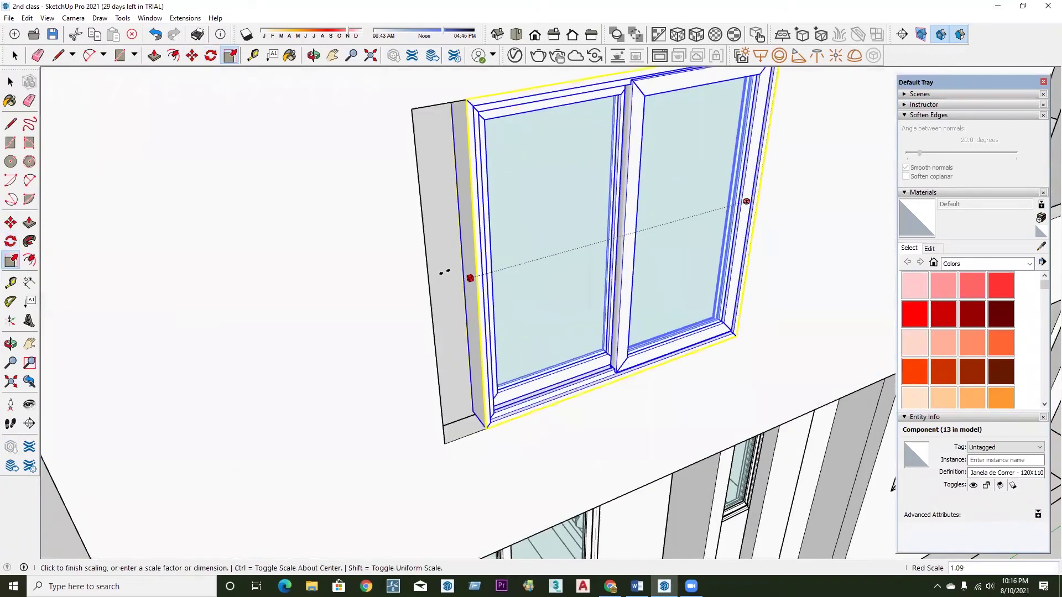
scroll(344, 375, "down", 5)
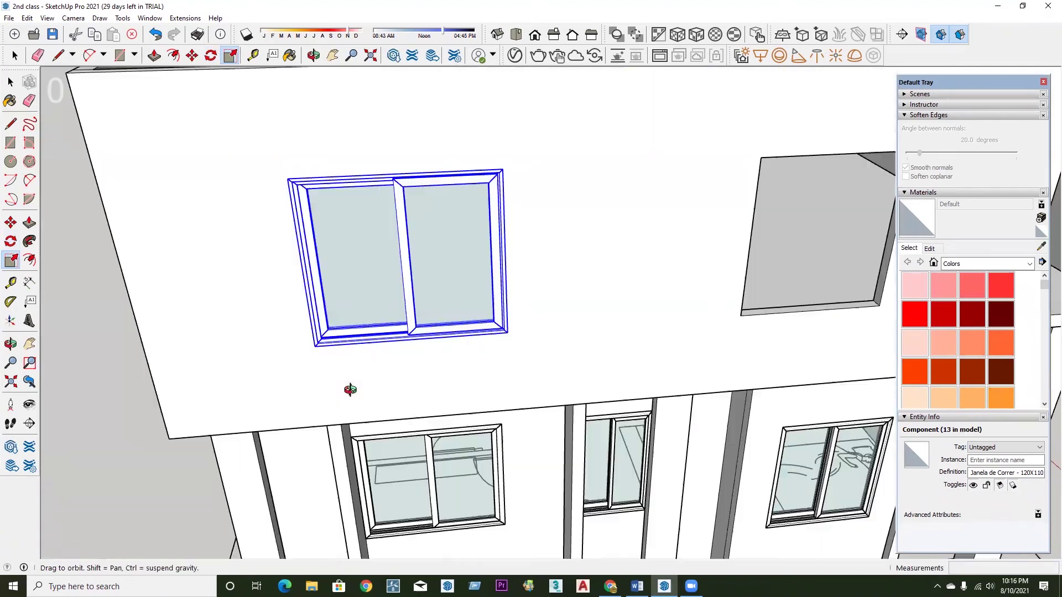
Copy the window by its corner to a second spot on the upper facade wall.
key("m")
middle_click_drag(529, 349, 512, 347)
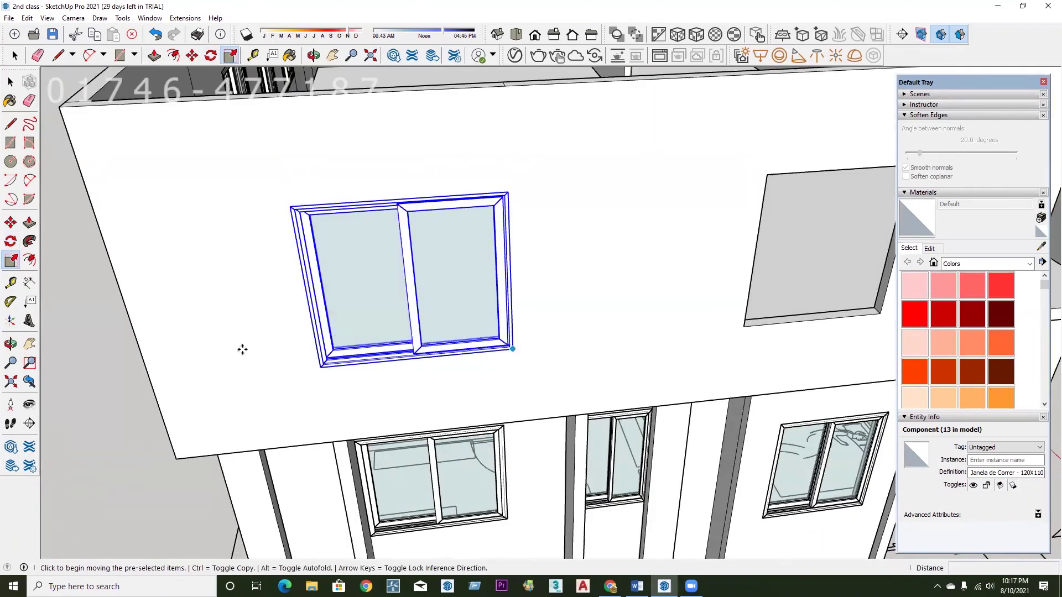
left_click(512, 348)
scroll(658, 288, "down", 3)
key("ctrl")
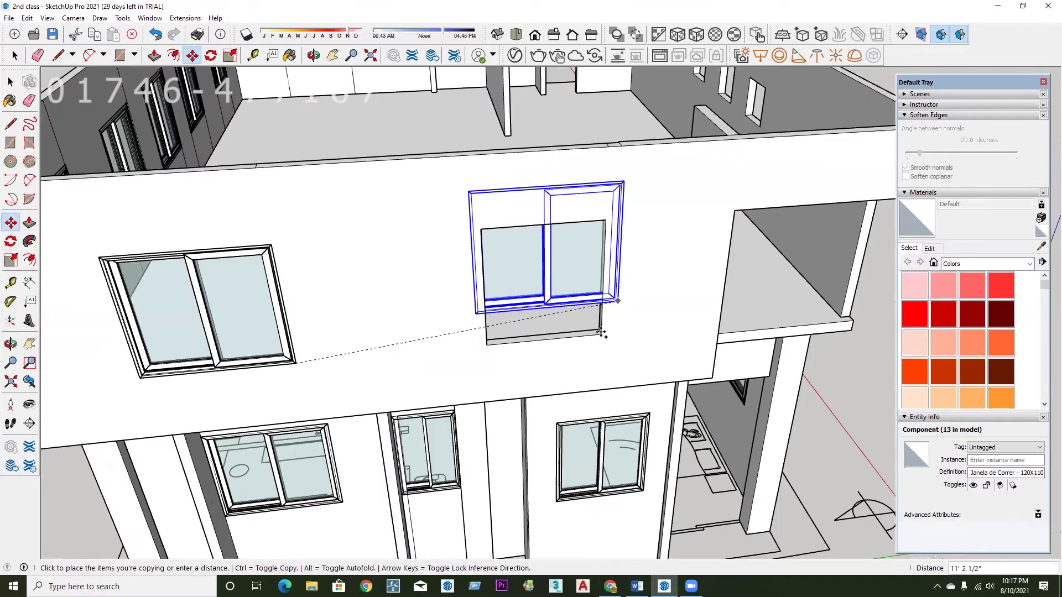
left_click(478, 296)
Orbit out to a high view of the building corner.
key("s")
mouse_move(479, 296)
middle_mouse_down()
mouse_move(494, 334)
mouse_move(493, 297)
middle_mouse_up()
scroll(492, 297, "up", 2)
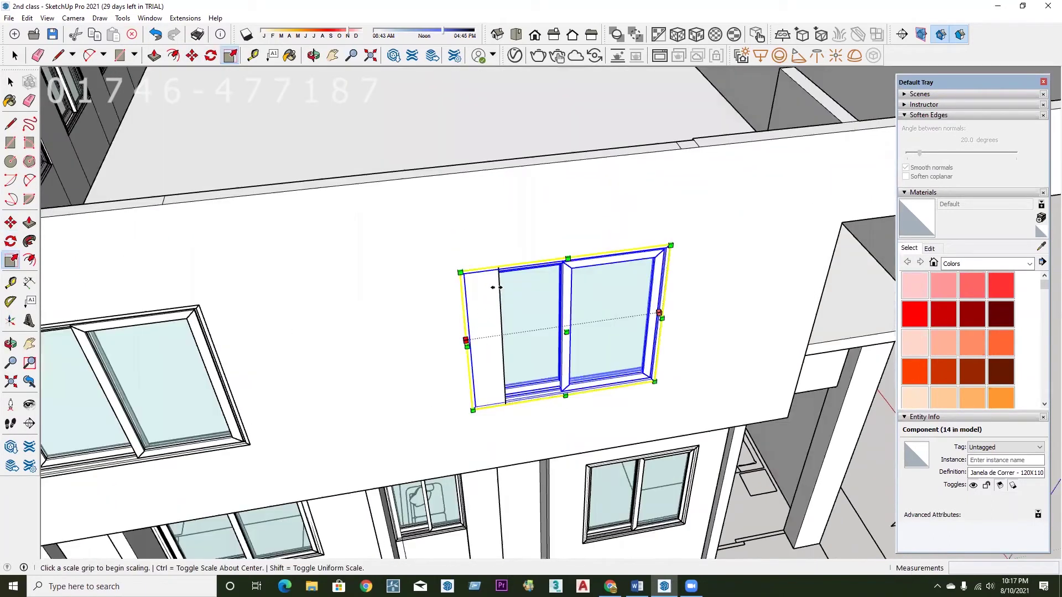
scroll(493, 287, "down", 1)
middle_click_drag(466, 346, 315, 322)
scroll(326, 354, "down", 2)
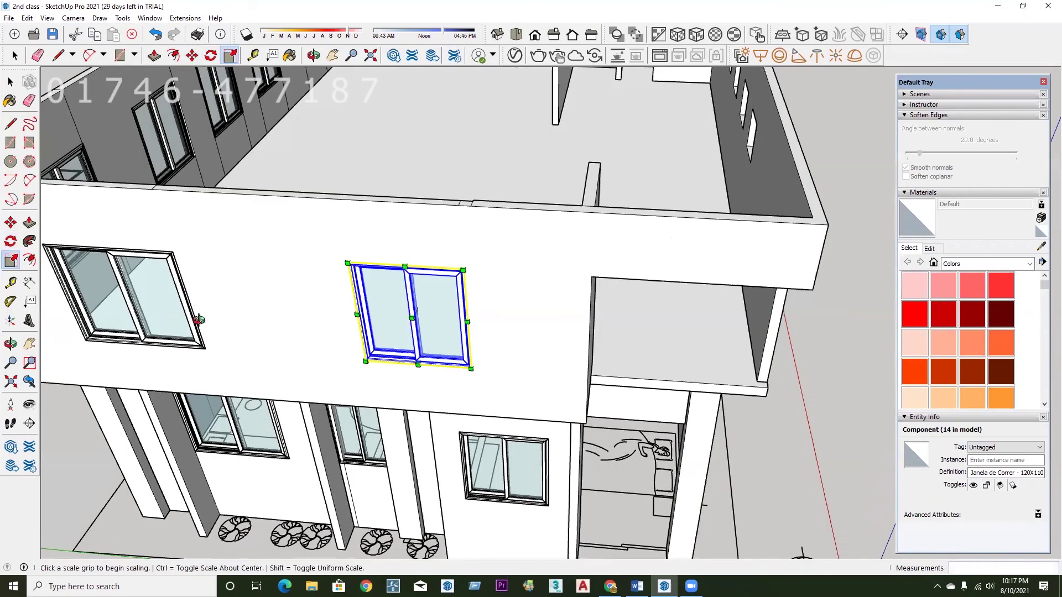
middle_click_drag(299, 379, 356, 387)
Inside the floor slab group, pull the ledge face outward into a wider slab.
key("space")
scroll(373, 297, "up", 3)
mouse_move(374, 296)
middle_mouse_down()
mouse_move(390, 317)
mouse_move(436, 327)
middle_mouse_up()
double_click(436, 327)
key("p")
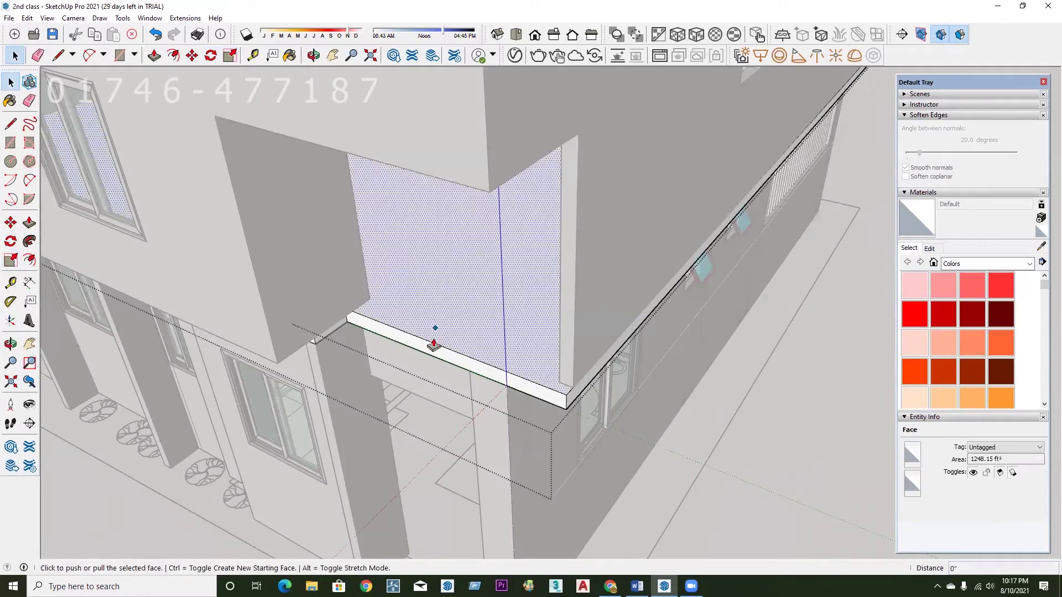
left_click(446, 359)
left_click(256, 337)
middle_click_drag(450, 378, 488, 369)
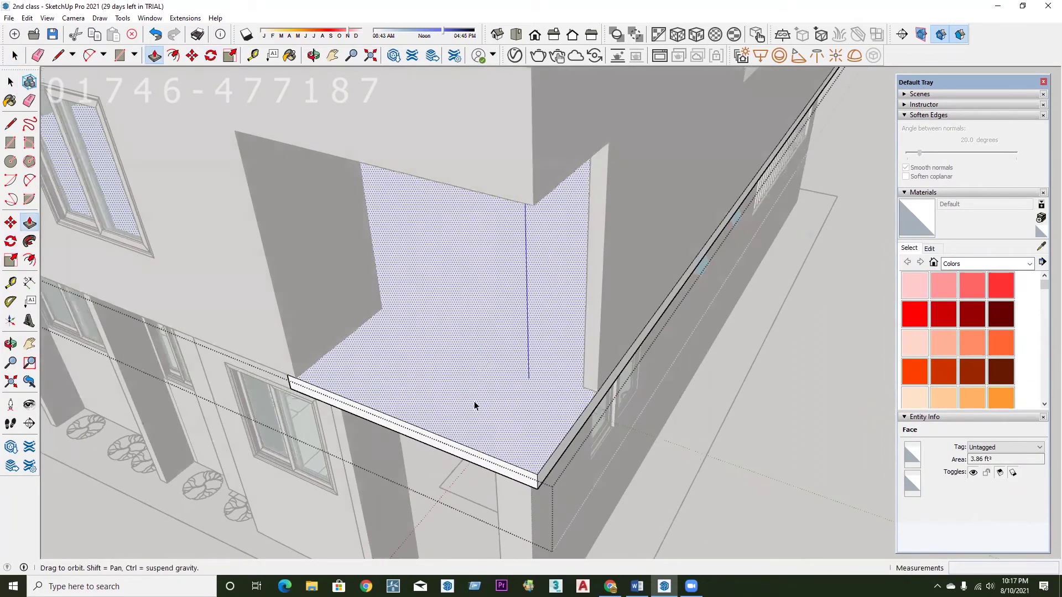
middle_click_drag(475, 406, 722, 396)
From below the upper storey, extend the left and middle fascia faces outward.
key("space")
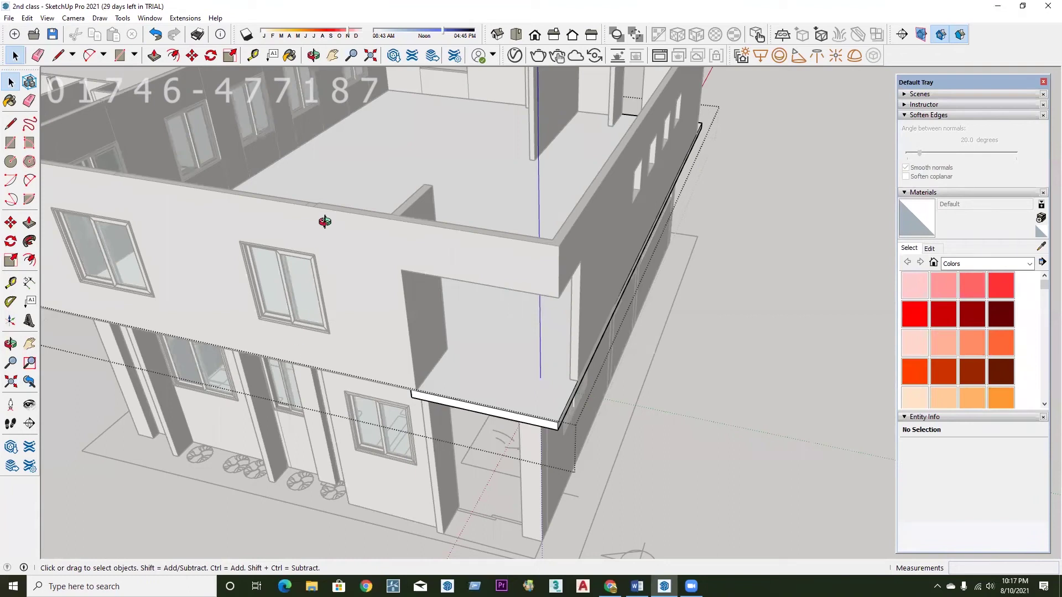
middle_click_drag(324, 220, 391, 525)
mouse_move(339, 417)
middle_mouse_down()
mouse_move(286, 235)
mouse_move(253, 174)
middle_mouse_up()
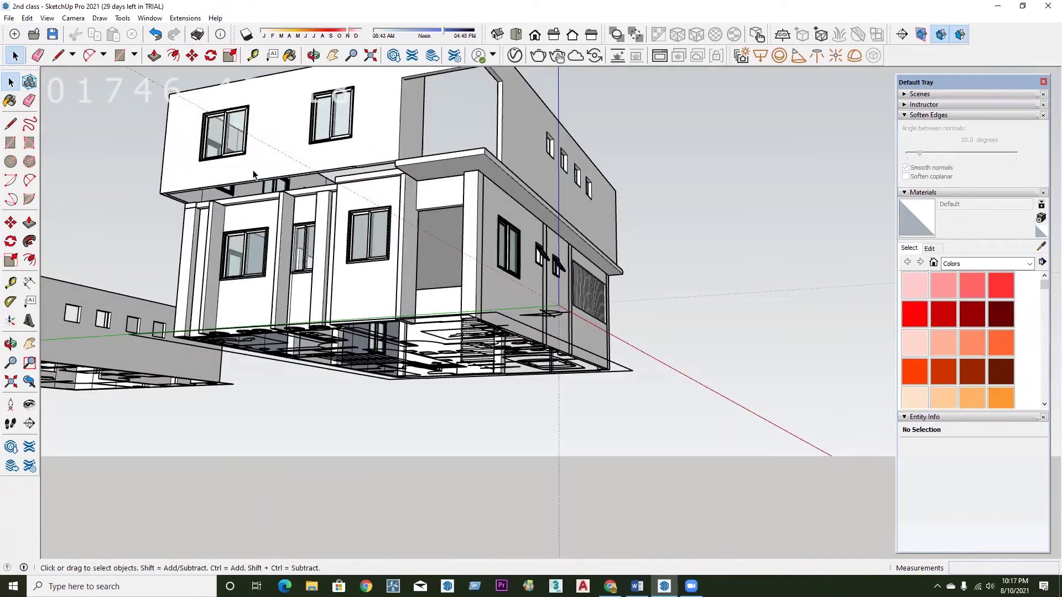
scroll(233, 171, "up", 3)
scroll(507, 343, "up", 1)
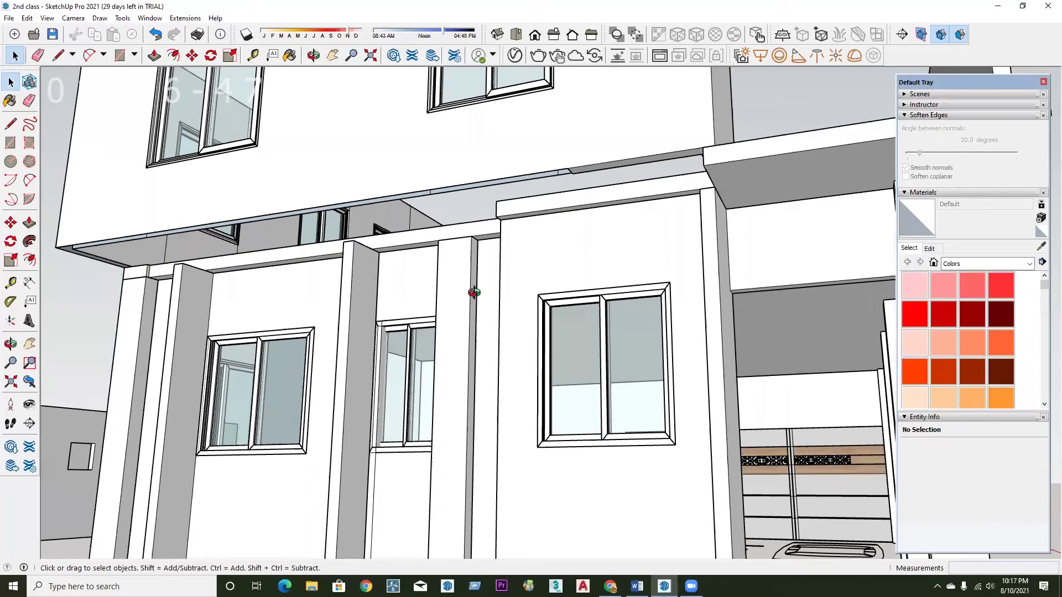
scroll(442, 266, "up", 2)
scroll(405, 245, "up", 2)
key("p")
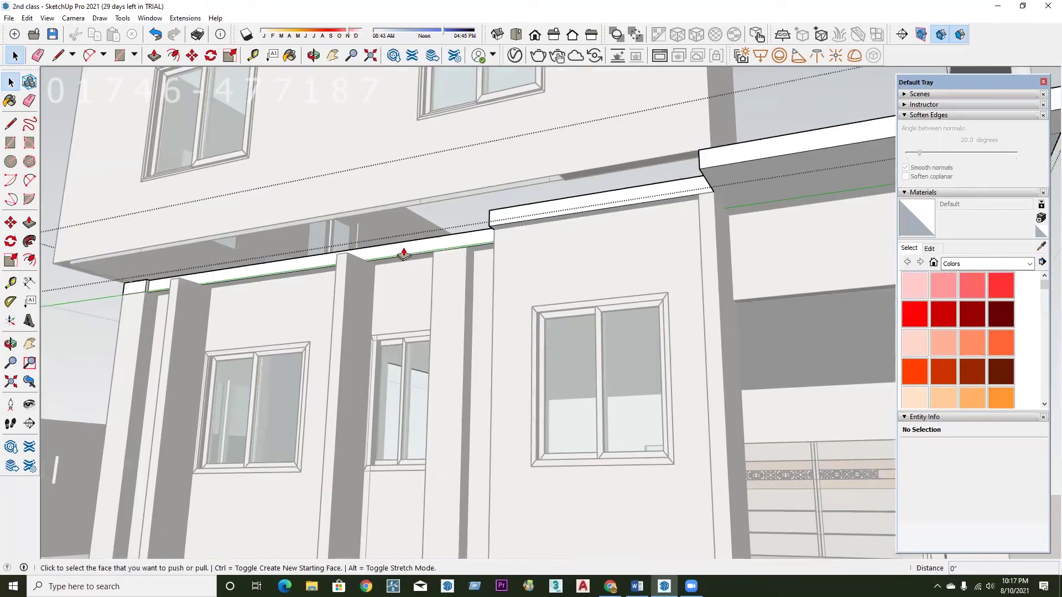
left_click(403, 250)
left_click(397, 201)
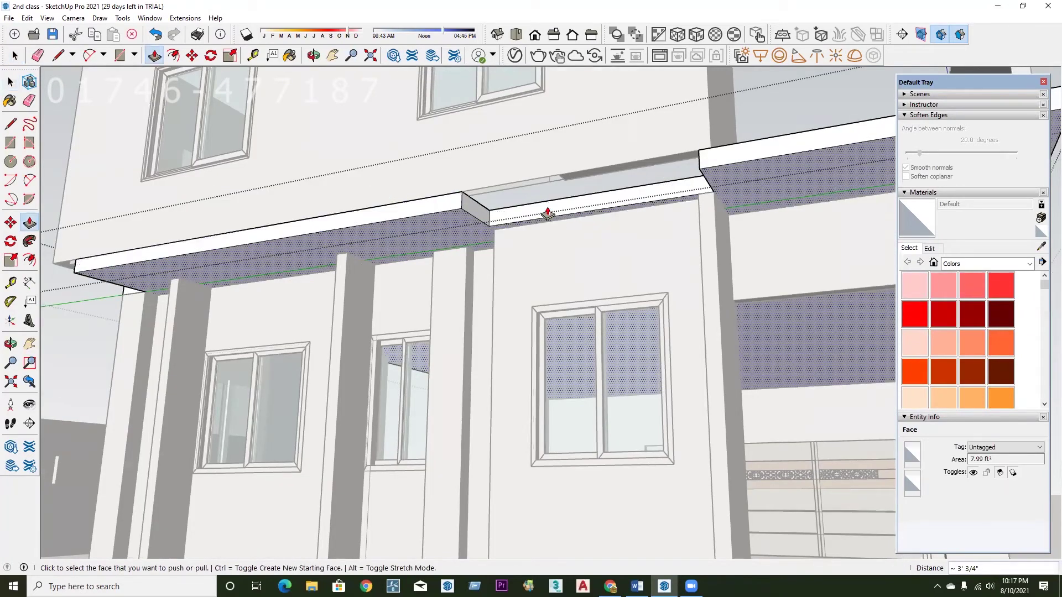
left_click(549, 212)
left_click(580, 160)
Extend the corner fascia face so the slab edge wraps the corner.
scroll(580, 205, "down", 1)
scroll(531, 256, "down", 1)
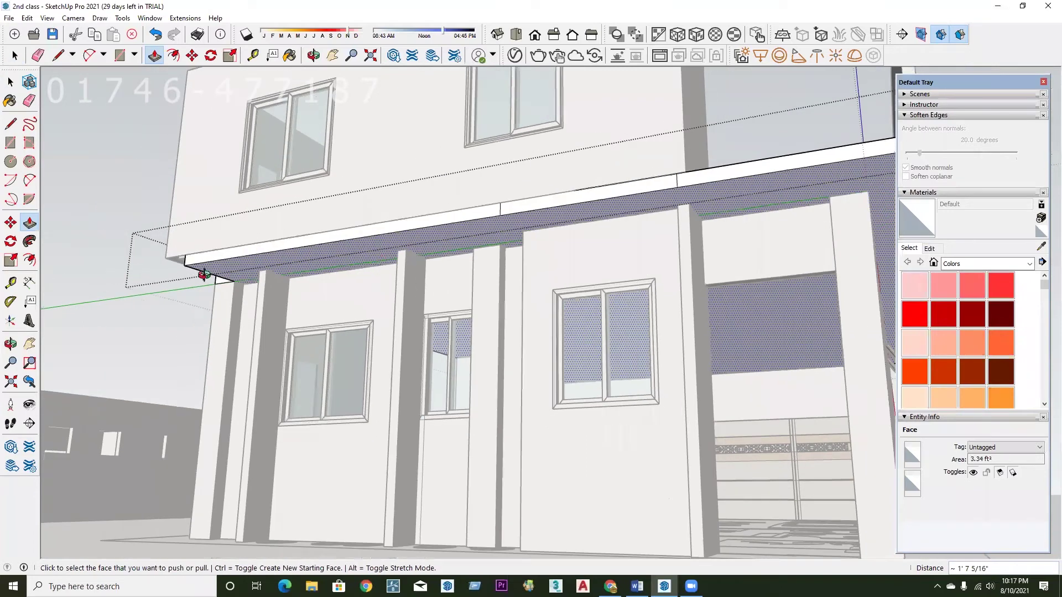
scroll(498, 219, "up", 2)
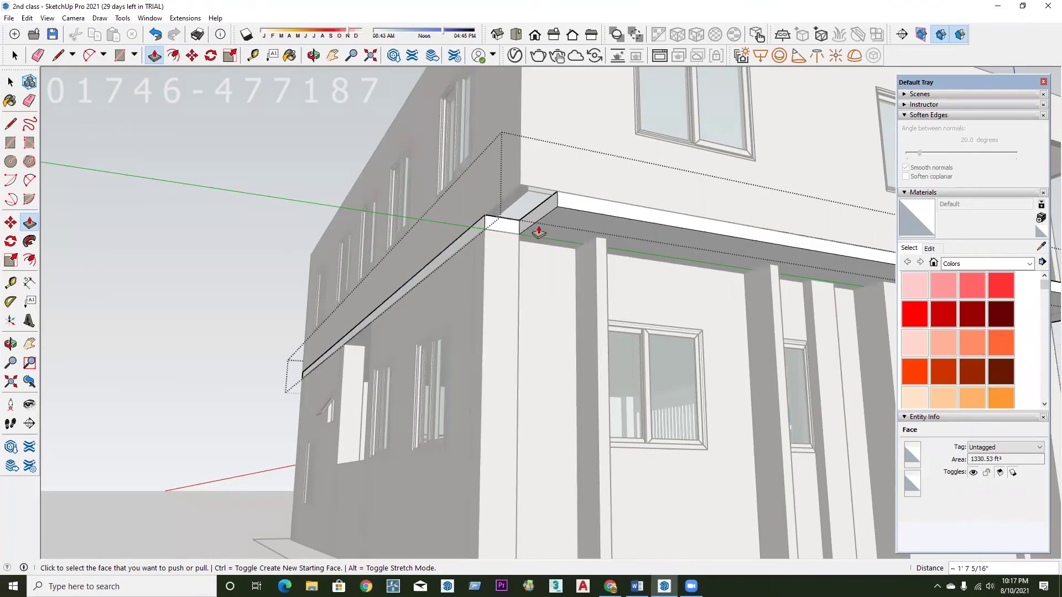
scroll(534, 228, "up", 2)
left_click(547, 223)
left_click(516, 143)
mouse_move(533, 228)
middle_mouse_down()
mouse_move(550, 295)
mouse_move(521, 300)
mouse_move(504, 326)
middle_mouse_up()
Erase the leftover underside face of the slab.
key("e")
left_click(502, 295)
scroll(190, 343, "down", 3)
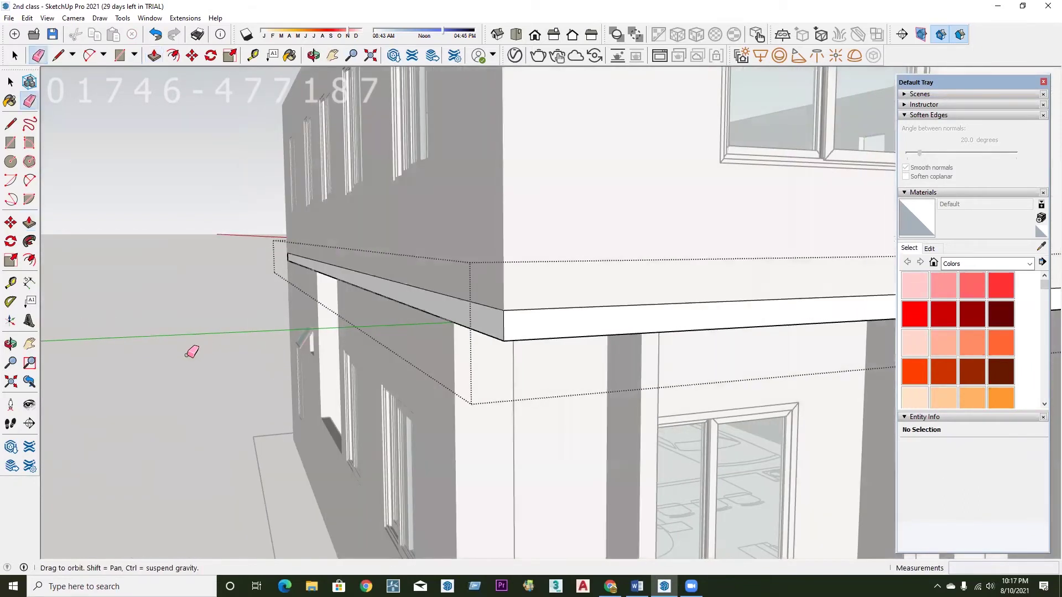
middle_click_drag(190, 342, 526, 403)
scroll(465, 369, "up", 3)
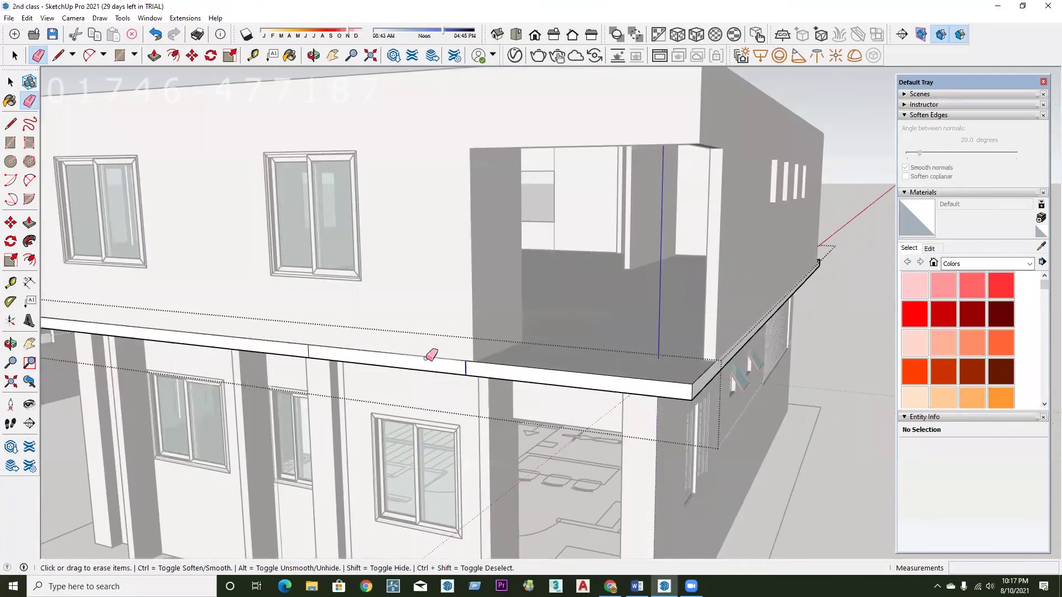
middle_click_drag(277, 372, 442, 466)
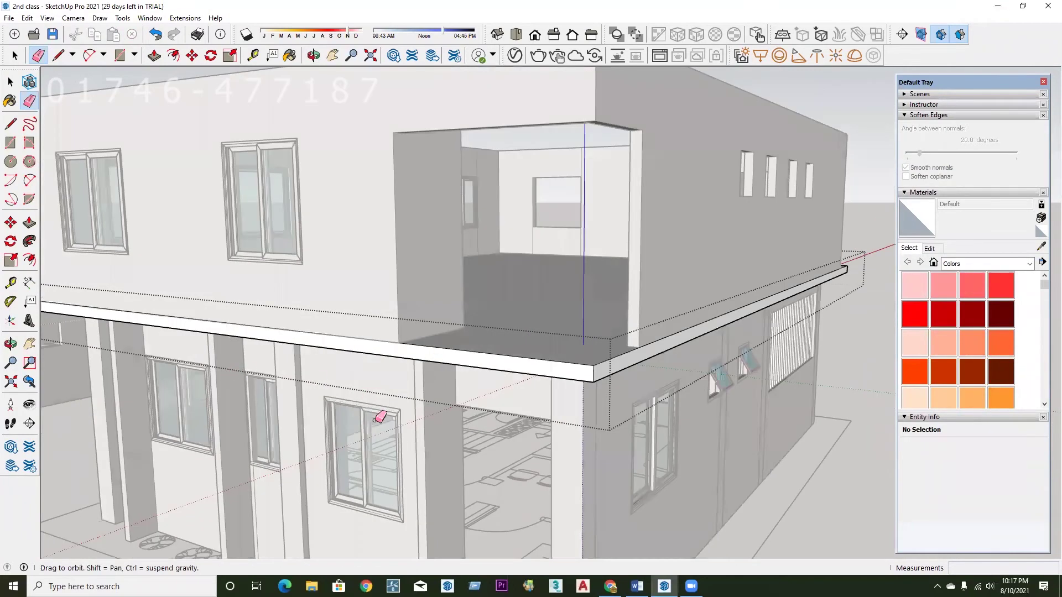
scroll(470, 437, "down", 5)
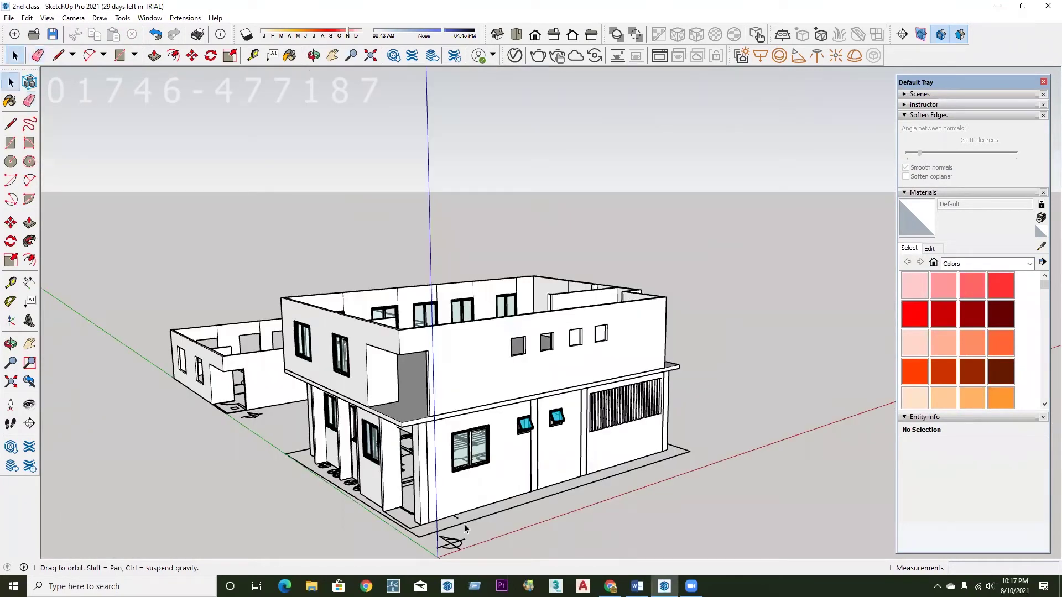
Select the blue awning window on the side facade.
key("space")
middle_click_drag(453, 515, 446, 490)
scroll(347, 343, "up", 3)
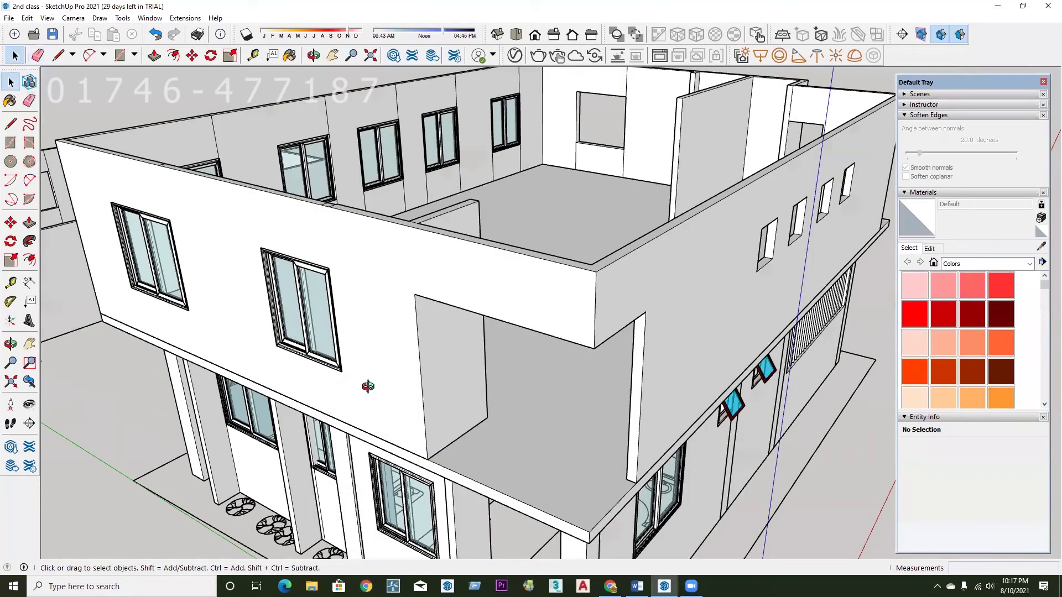
middle_click_drag(500, 434, 445, 453)
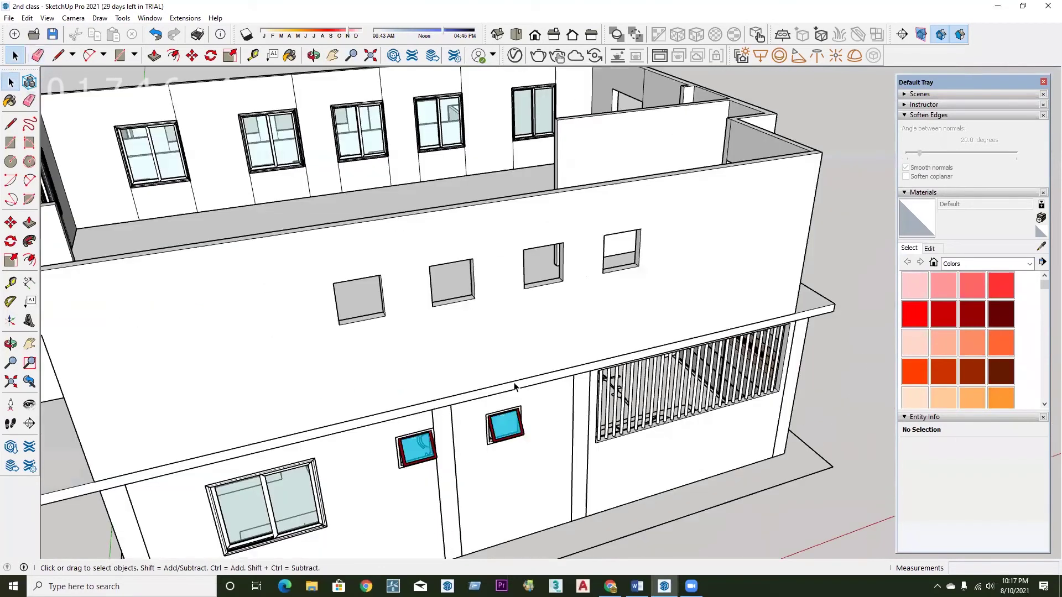
scroll(530, 373, "up", 3)
left_click(530, 370)
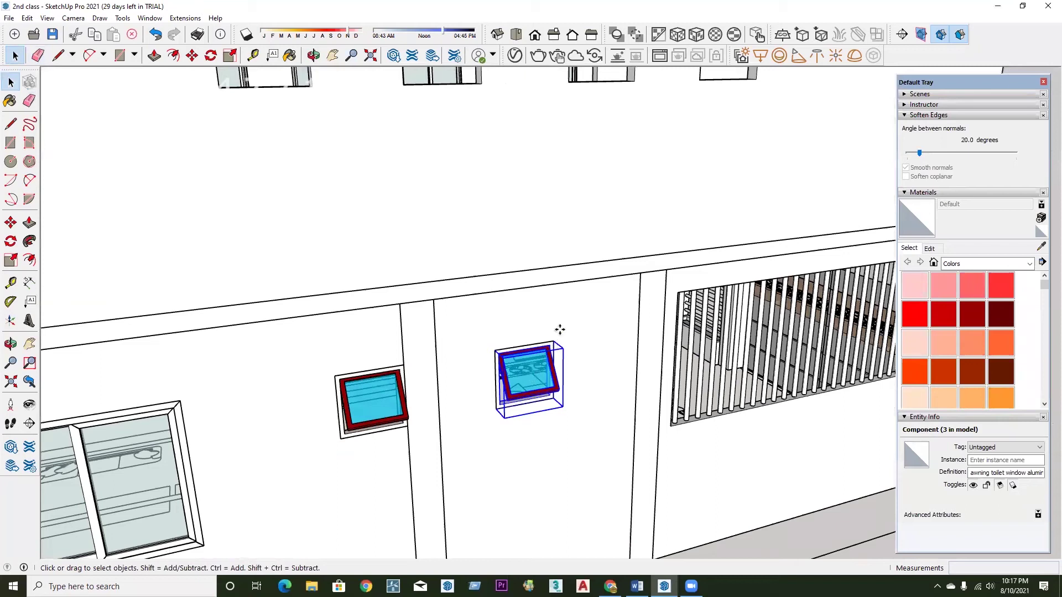
key("m")
scroll(558, 329, "up", 2)
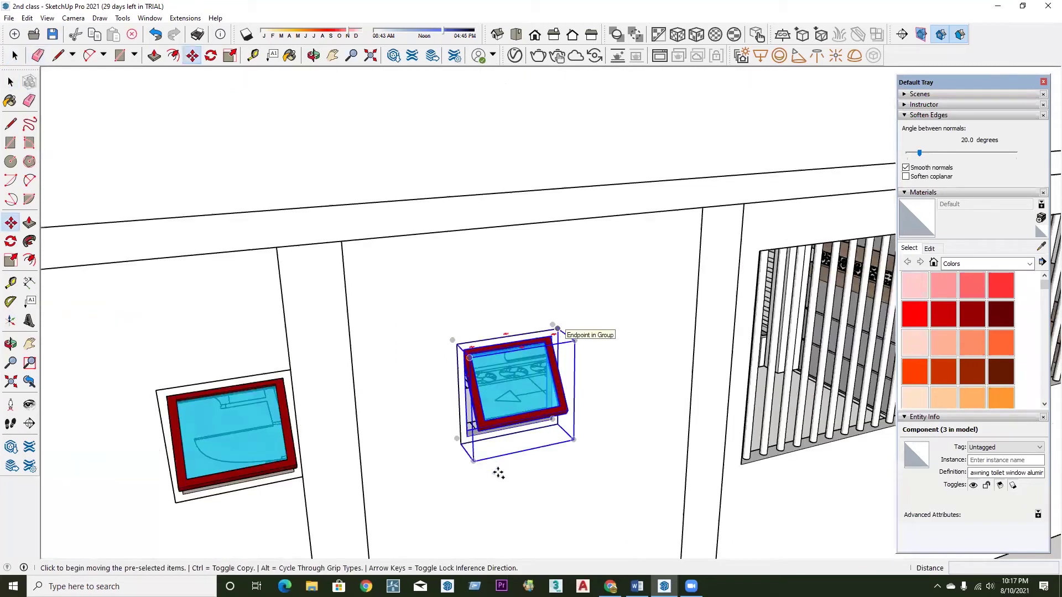
Copy the awning window into the middle and left small openings.
left_click(575, 204)
key("ctrl")
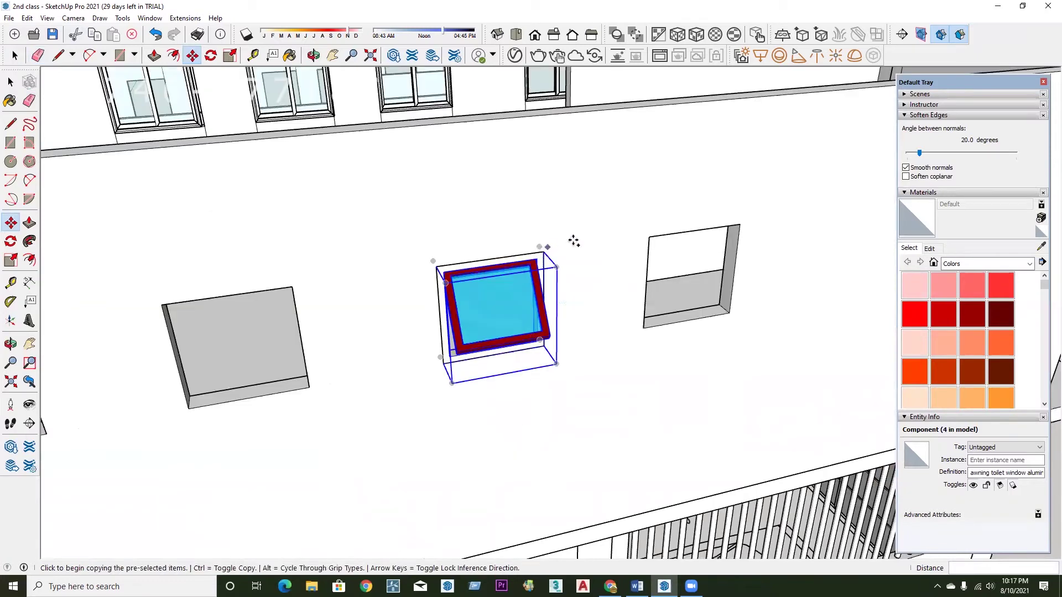
left_click(736, 228)
left_click(740, 226)
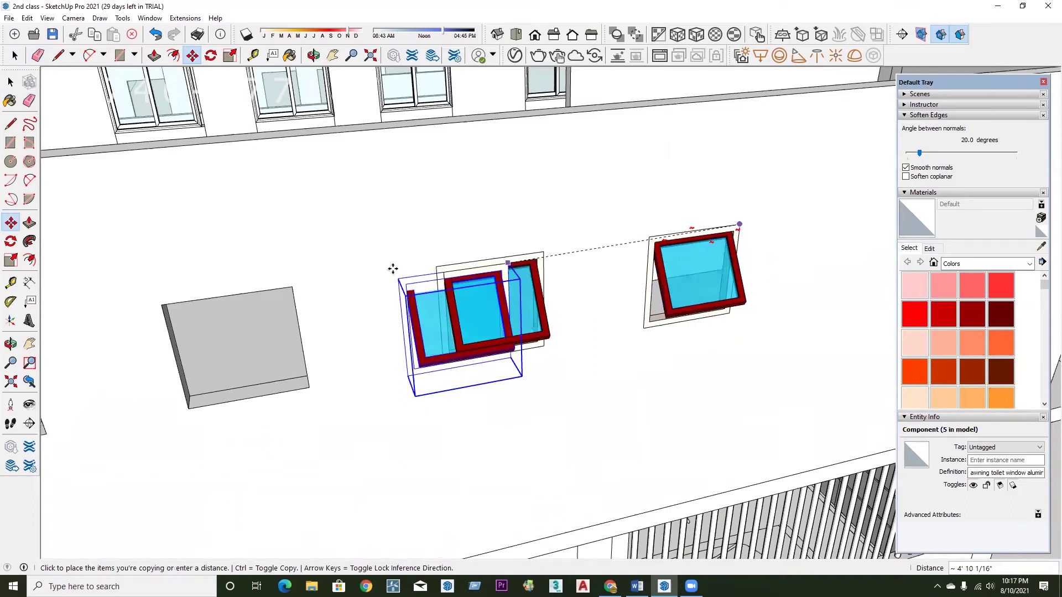
left_click(293, 289)
Place another awning window copy snapped to the empty opening's corner.
middle_click_drag(293, 289, 482, 348)
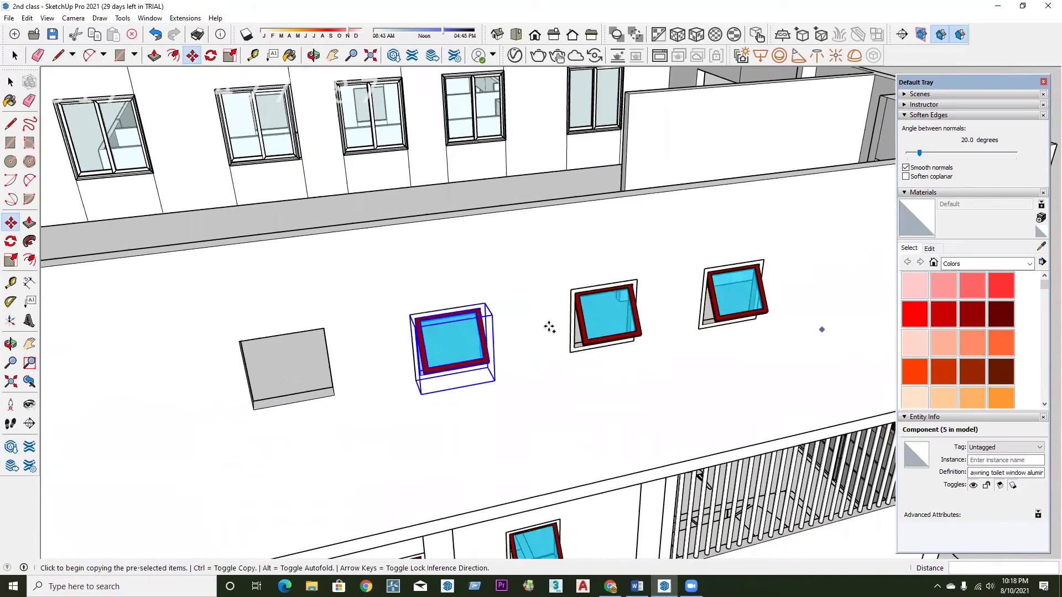
left_click(501, 316)
middle_click_drag(501, 316, 443, 321)
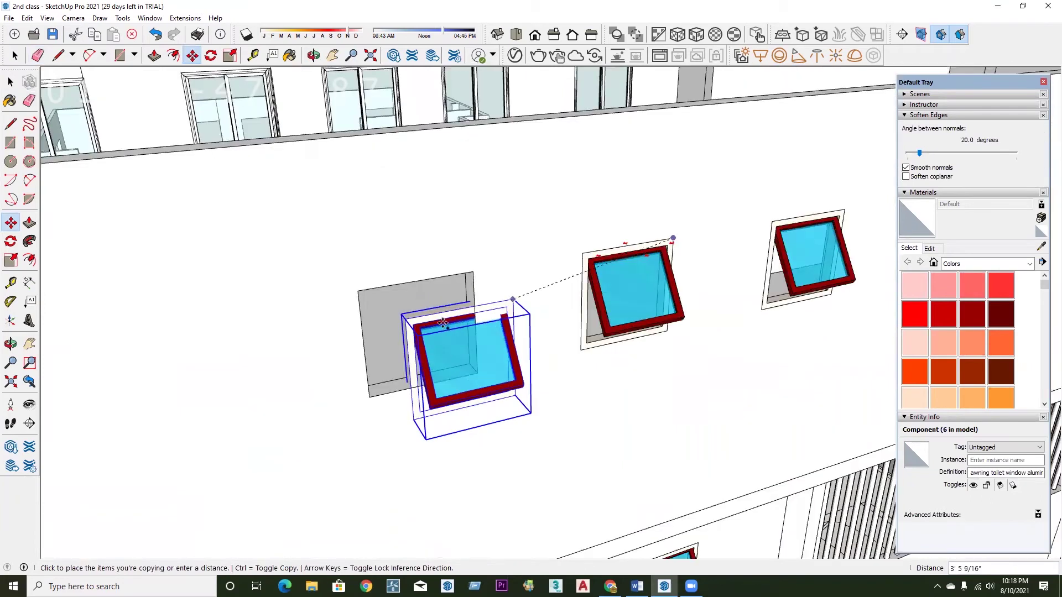
left_click(472, 274)
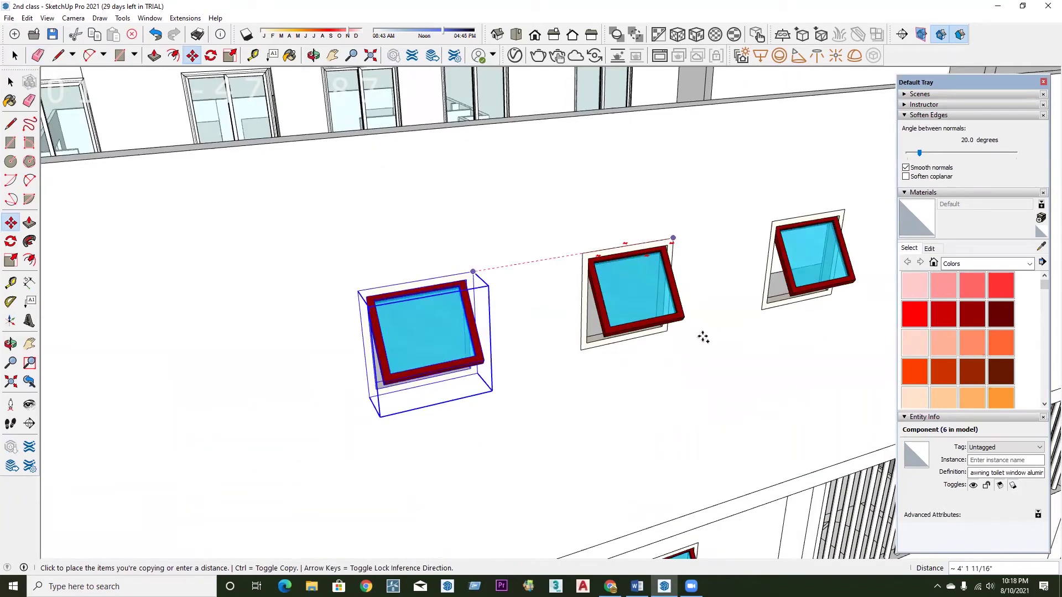
scroll(407, 337, "down", 3)
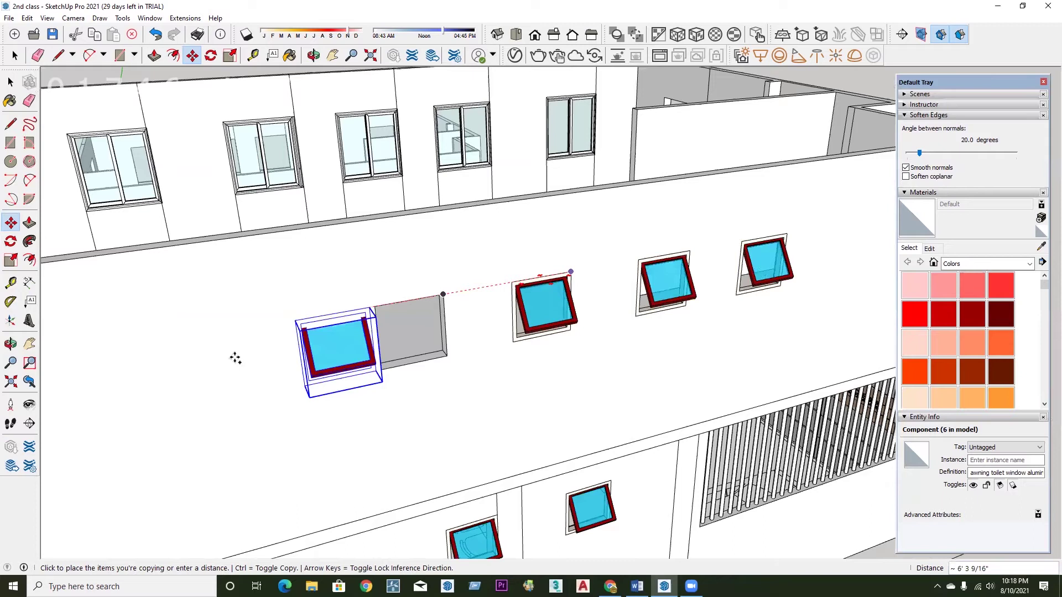
middle_click_drag(443, 379, 456, 357)
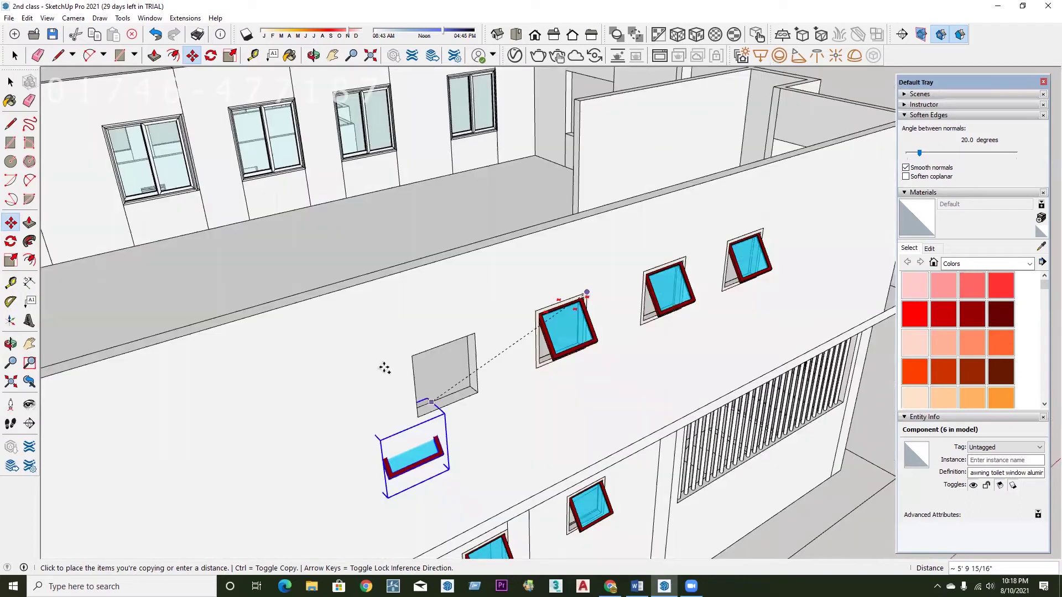
scroll(347, 363, "down", 2)
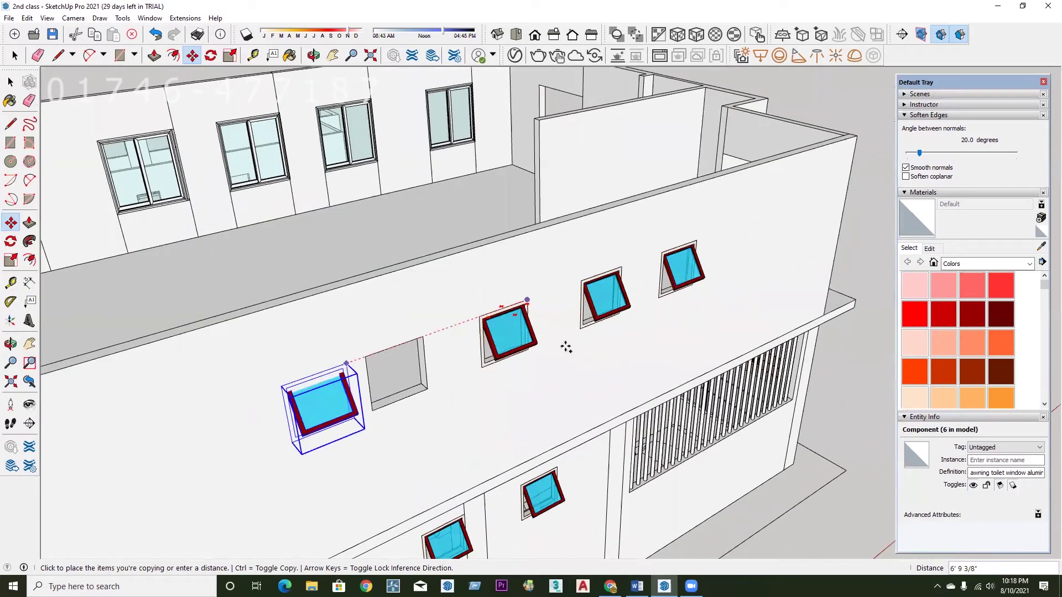
Cancel the unfinished copy and reselect the Move tool.
key("space")
scroll(680, 296, "up", 1)
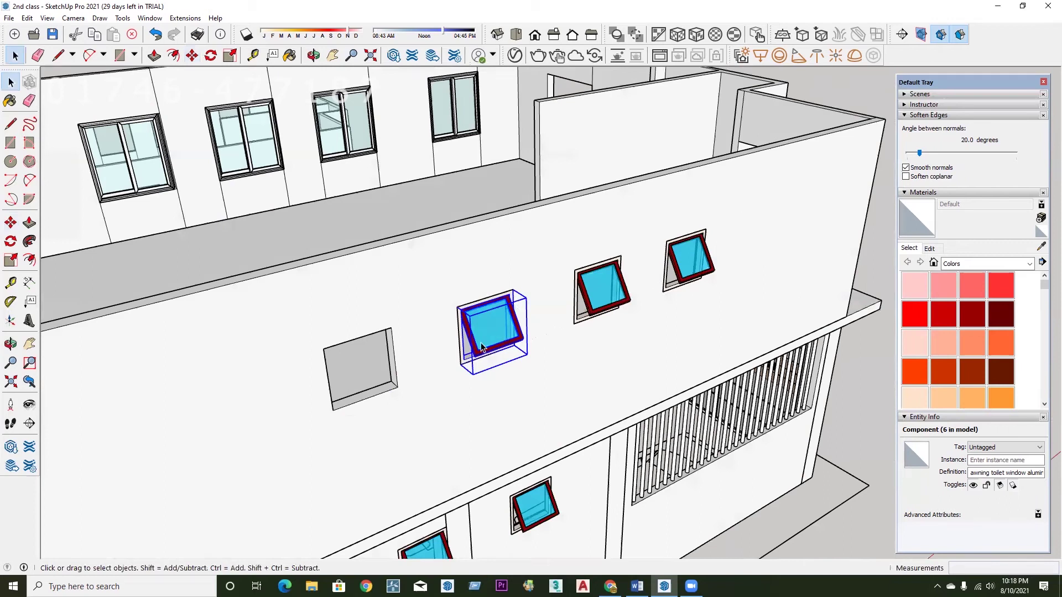
key("m")
scroll(497, 321, "up", 1)
scroll(514, 277, "up", 1)
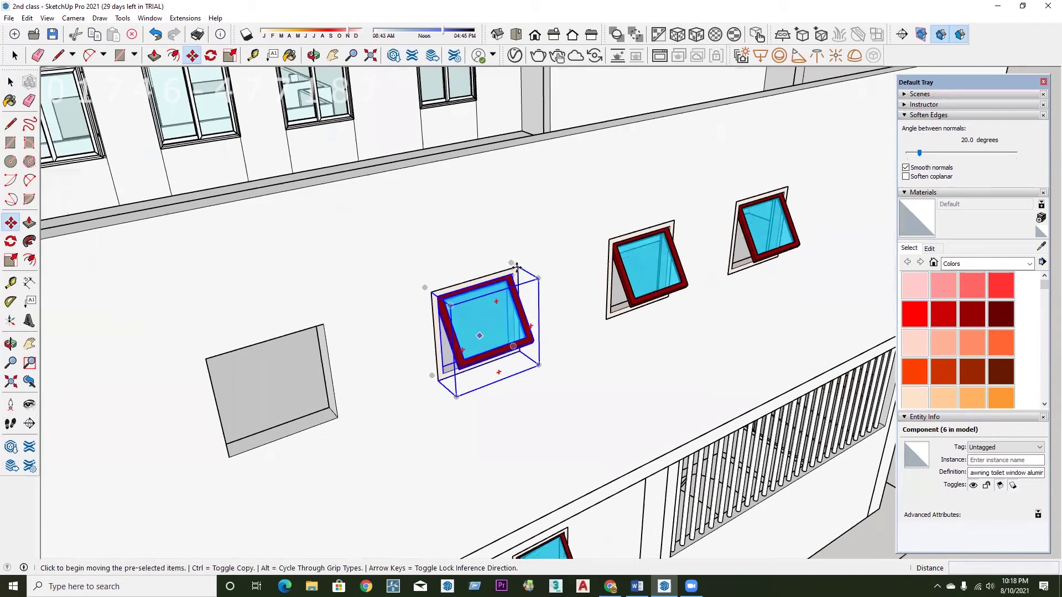
Move the misplaced awning window into its wall opening and delete the two extra windows.
left_click(507, 288)
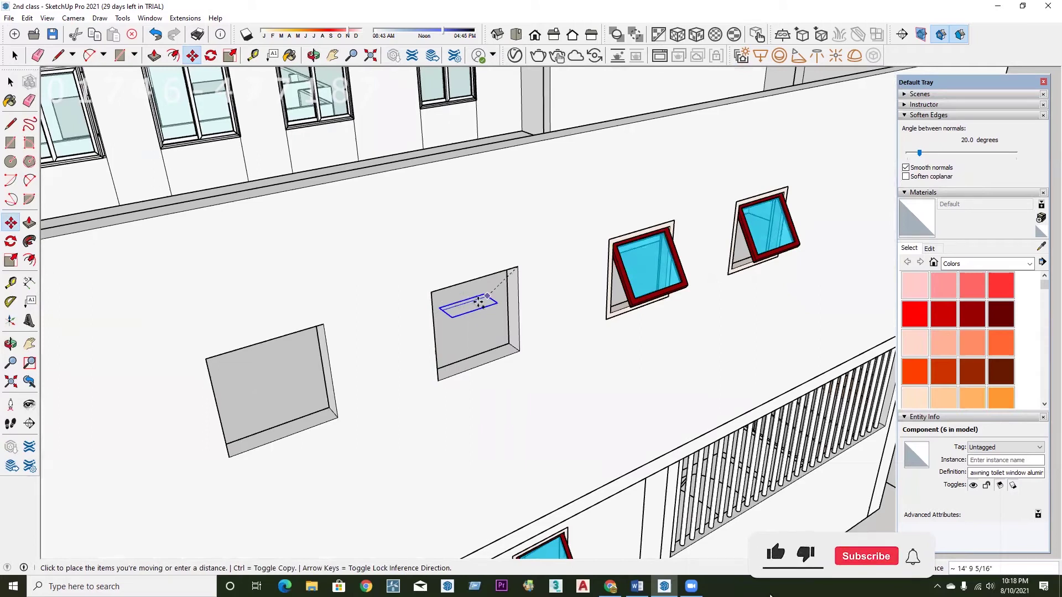
left_click(480, 329)
key("space")
key("Delete")
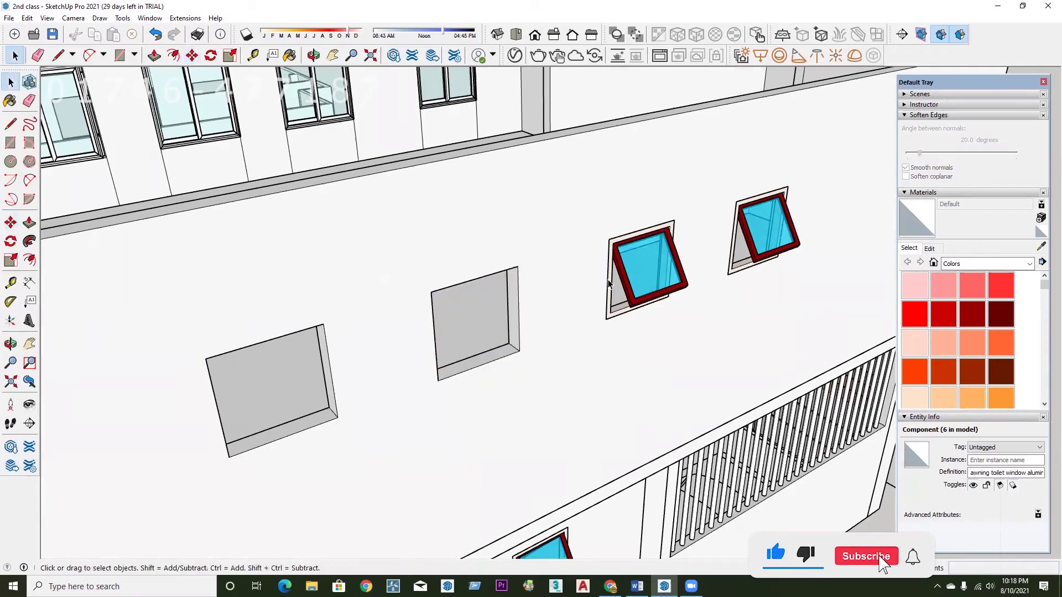
left_click(647, 268)
key("Delete")
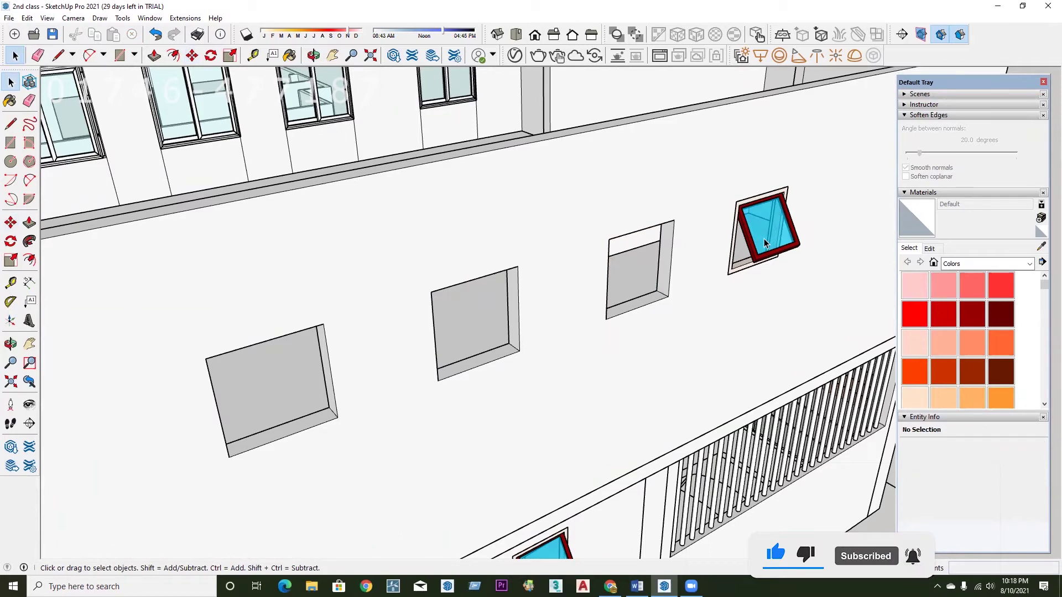
Copy the remaining awning window into each of the three empty openings.
left_click(764, 241)
key("m")
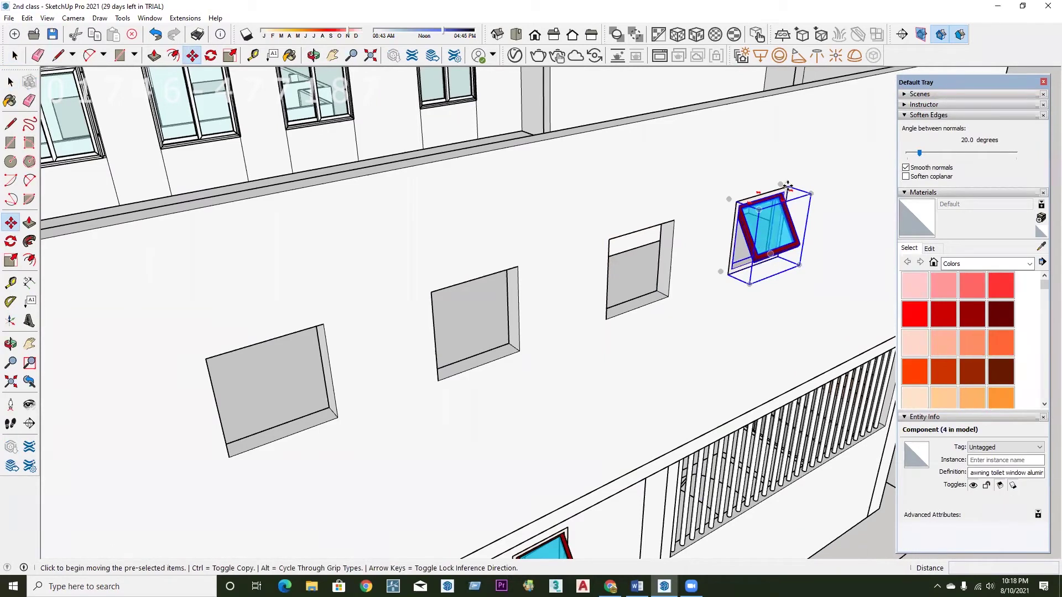
key("ctrl")
left_click(673, 222)
left_click(675, 222)
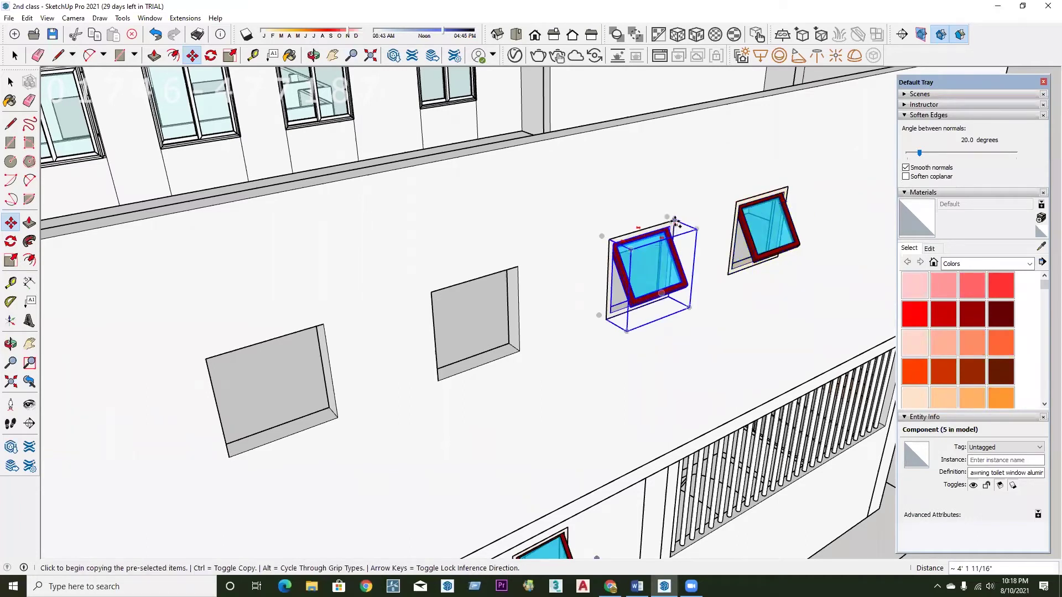
left_click(675, 222)
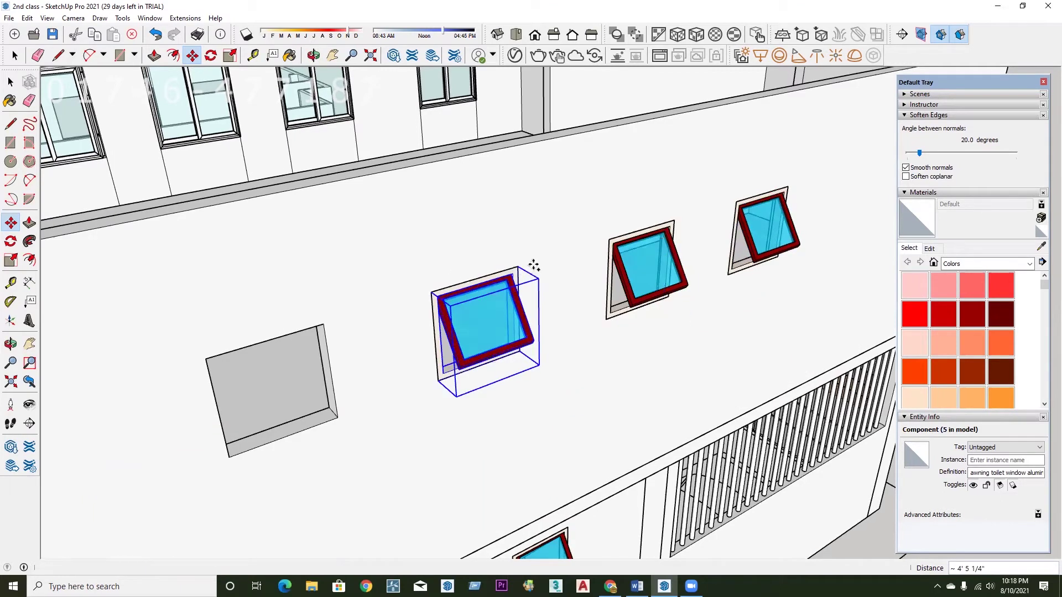
left_click(519, 269)
left_click(518, 268)
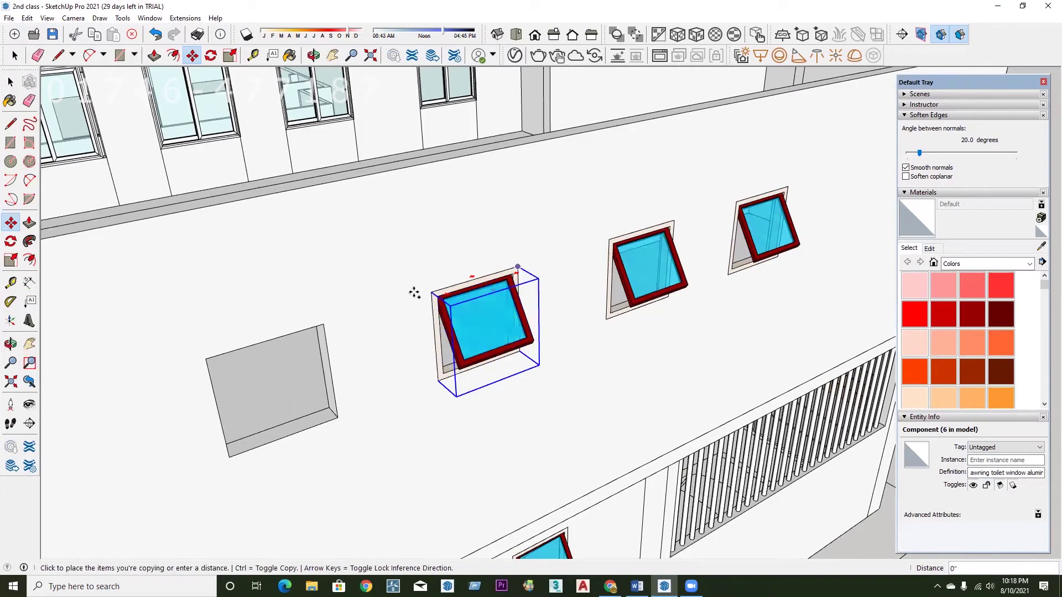
left_click(555, 262)
scroll(451, 255, "down", 1)
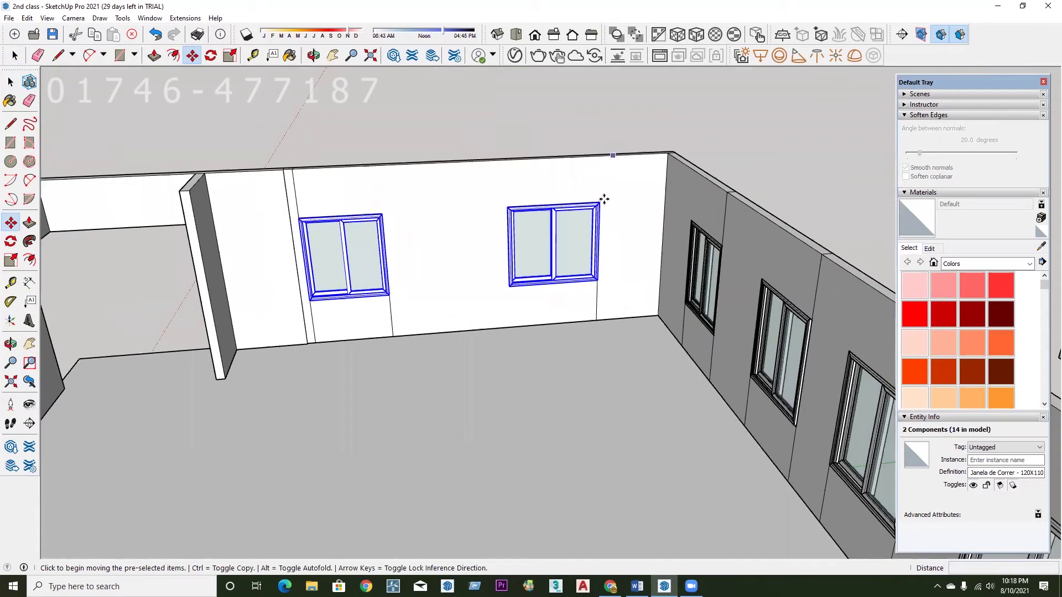
Copy the two selected sliding windows onto the upper floor's front wall.
left_click(605, 199)
scroll(604, 199, "up", 4)
key("ctrl")
scroll(572, 116, "down", 5)
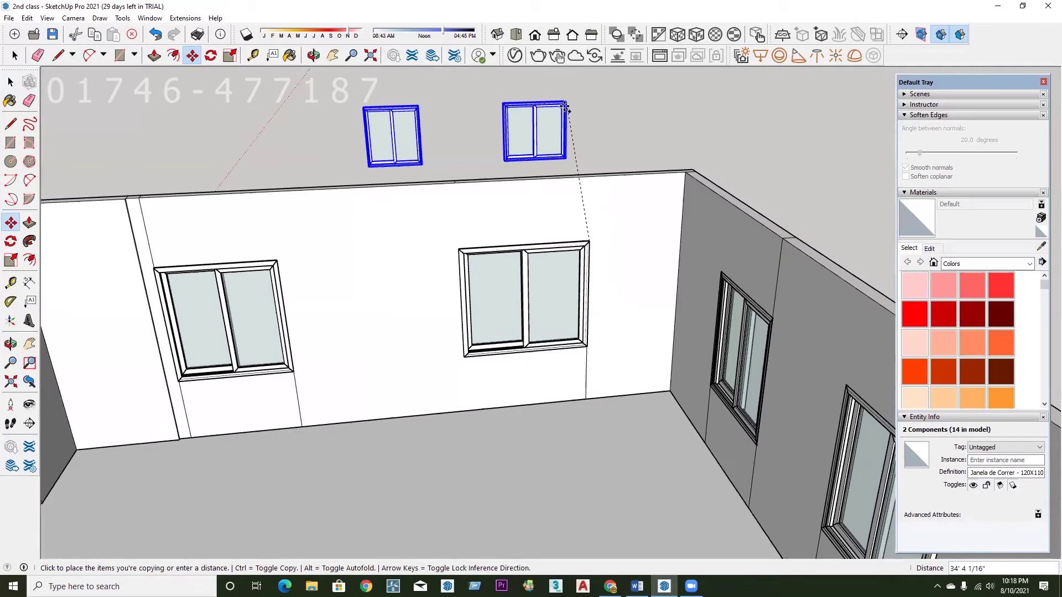
scroll(540, 121, "down", 4)
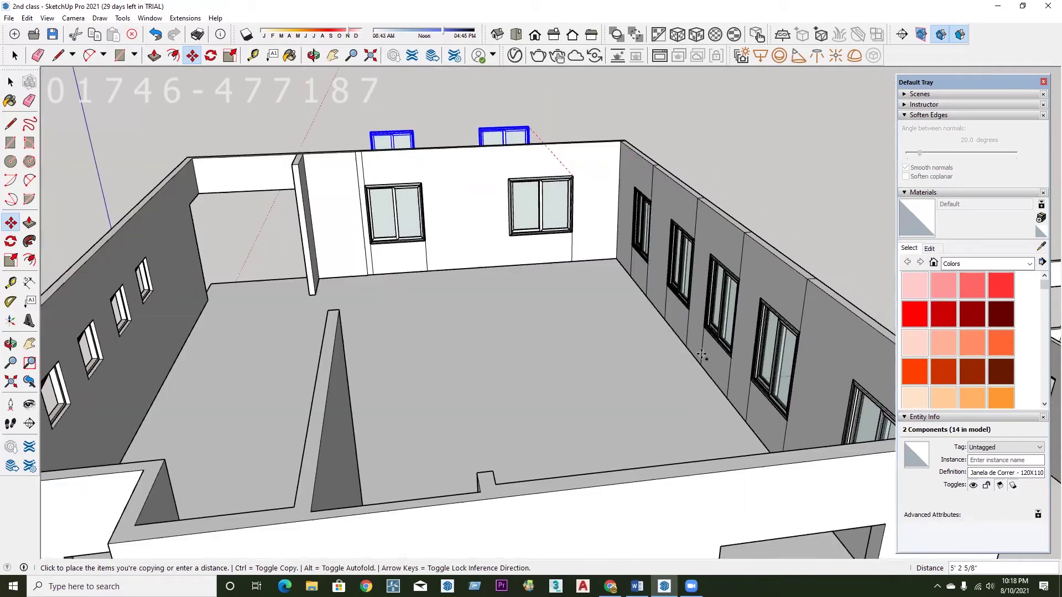
scroll(702, 355, "up", 5)
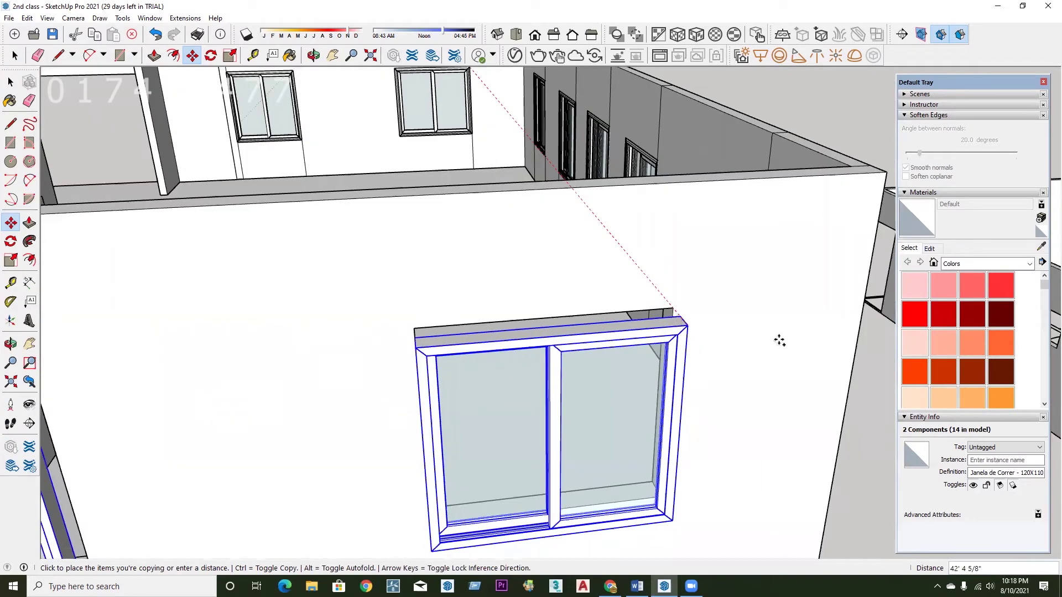
scroll(779, 341, "down", 5)
left_click(387, 426)
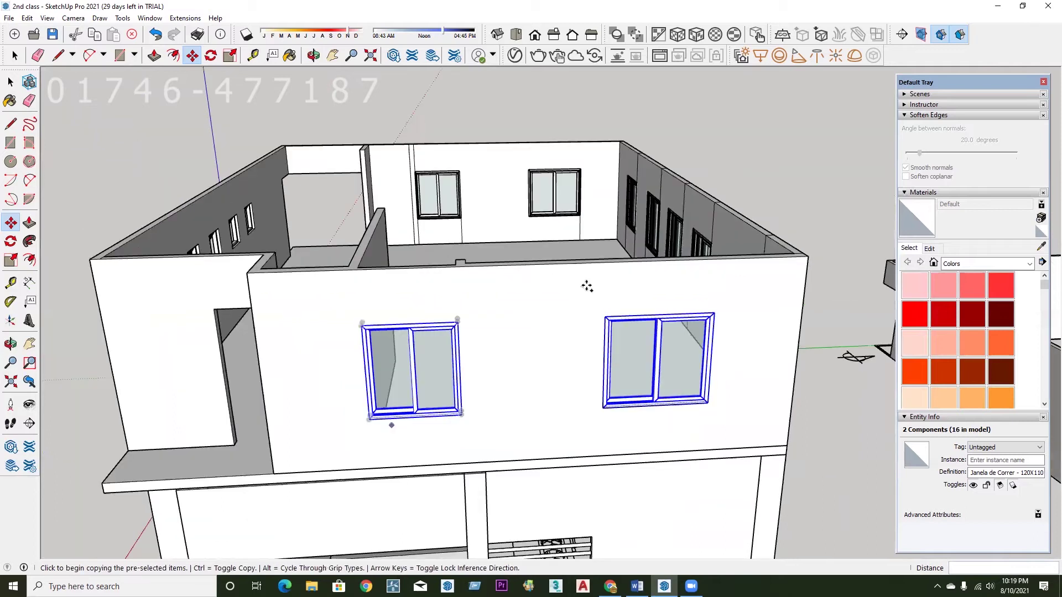
Orbit around the house to check the row of five sliding windows.
middle_click_drag(561, 380, 526, 348)
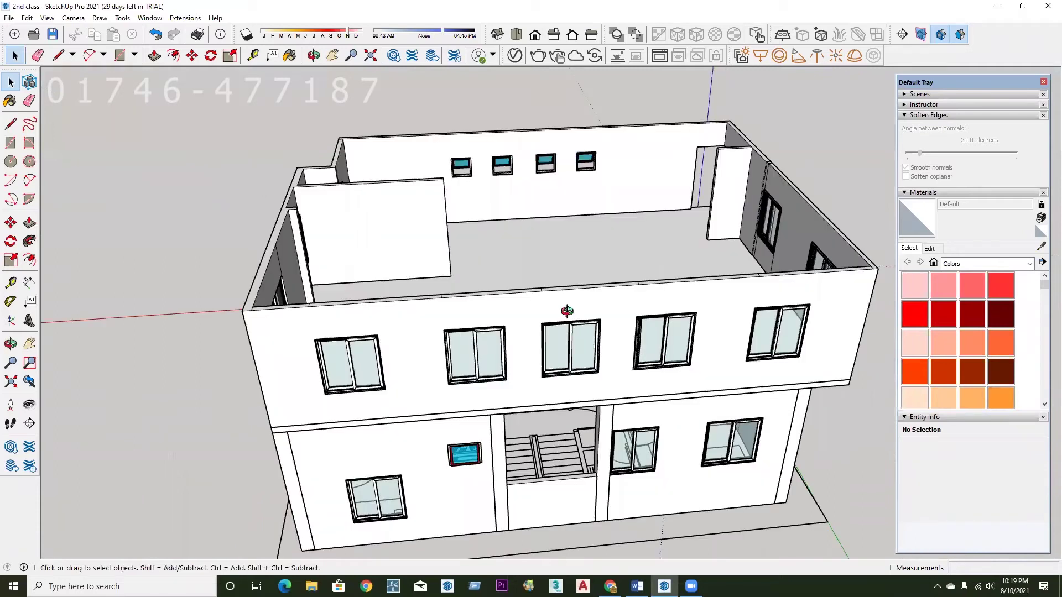
middle_click_drag(493, 321, 569, 332)
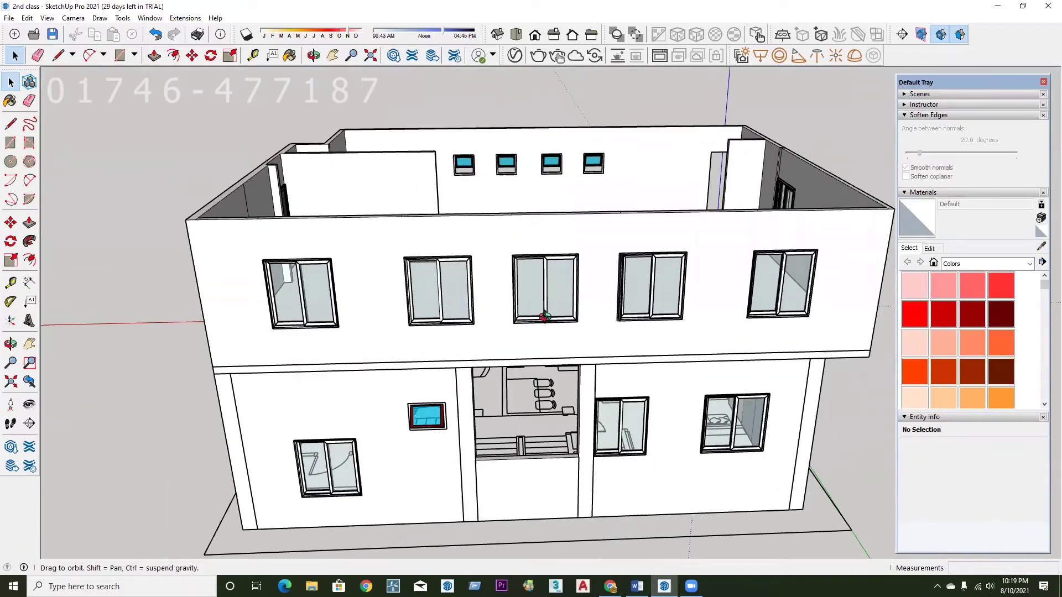
scroll(567, 262, "up", 2)
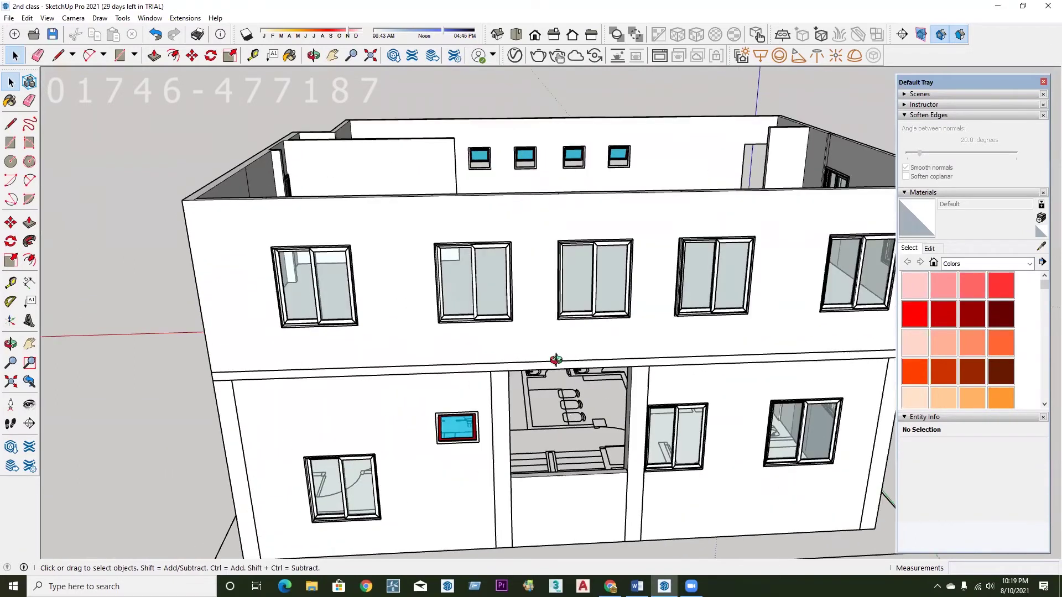
middle_click_drag(555, 360, 541, 381)
Delete the middle upper-floor window.
left_click(580, 332)
scroll(581, 331, "down", 2)
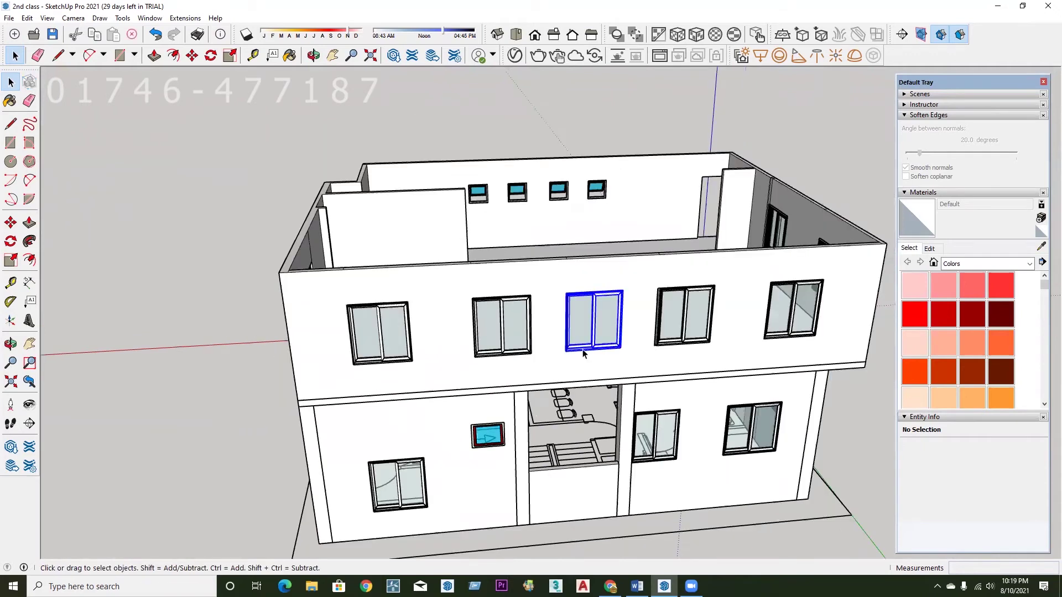
mouse_move(545, 332)
middle_mouse_down()
mouse_move(564, 404)
mouse_move(555, 391)
middle_mouse_up()
key("Delete")
scroll(568, 362, "up", 1)
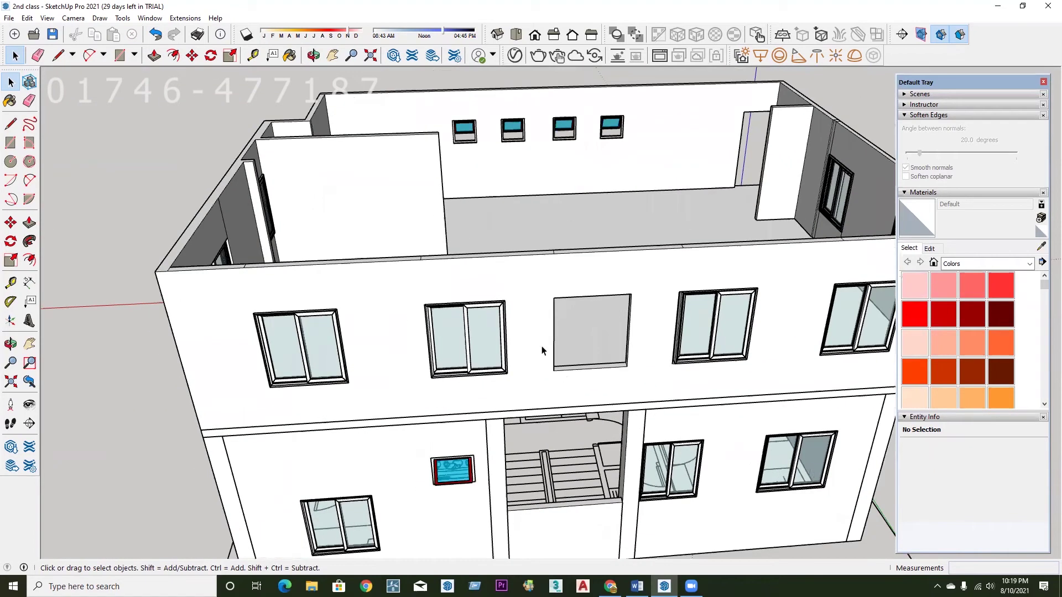
mouse_move(510, 298)
middle_mouse_down()
mouse_move(506, 287)
mouse_move(463, 302)
mouse_move(507, 330)
middle_mouse_up()
Try moving the window beside the empty opening, then cancel and deselect it.
left_click(506, 288)
middle_click_drag(470, 213, 459, 225)
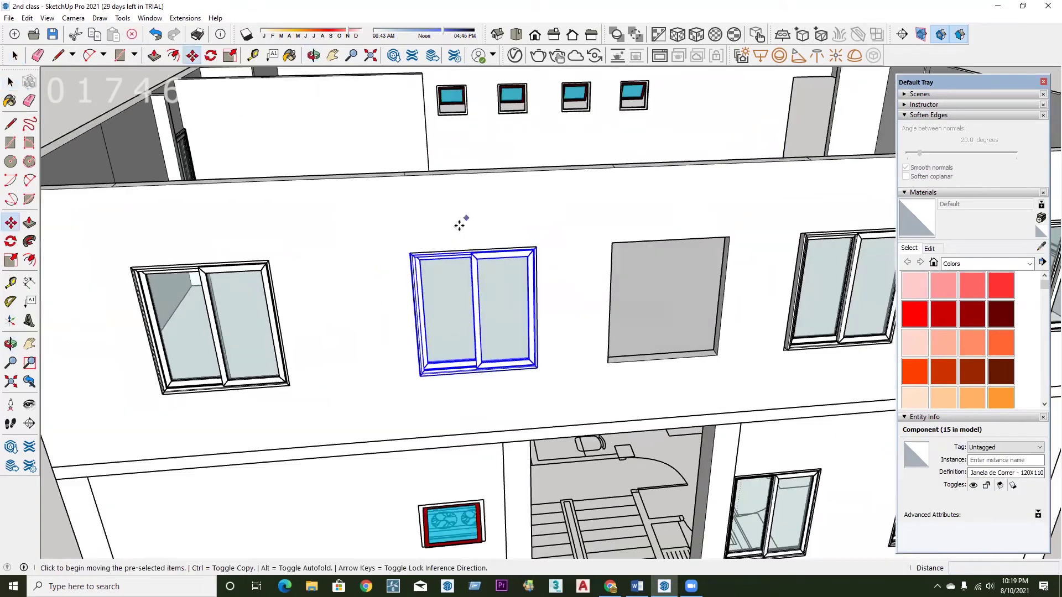
left_click(437, 222)
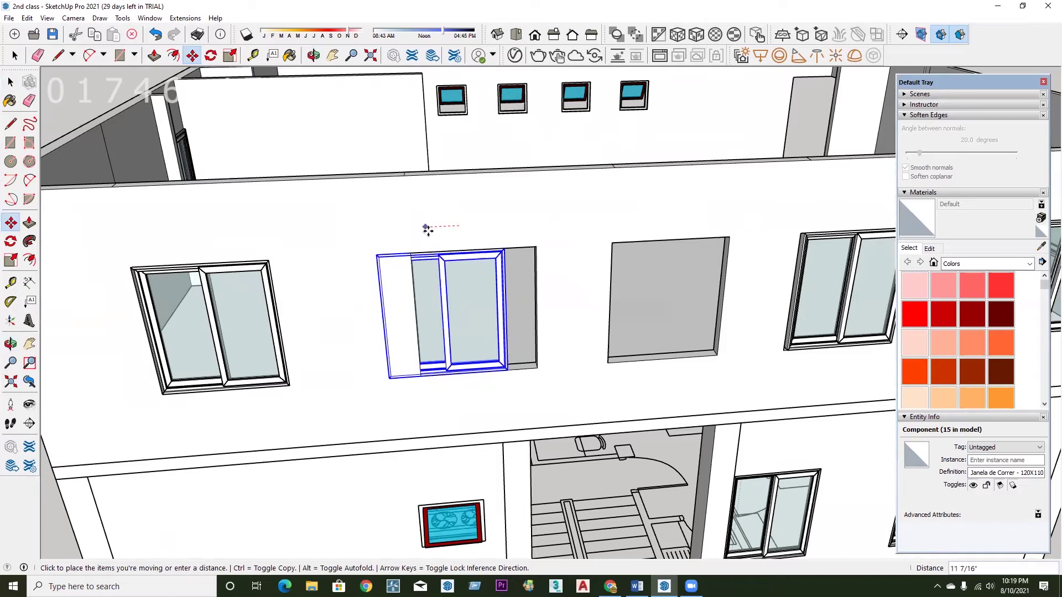
key("Escape")
mouse_move(442, 237)
middle_mouse_down()
mouse_move(486, 356)
mouse_move(403, 263)
middle_mouse_up()
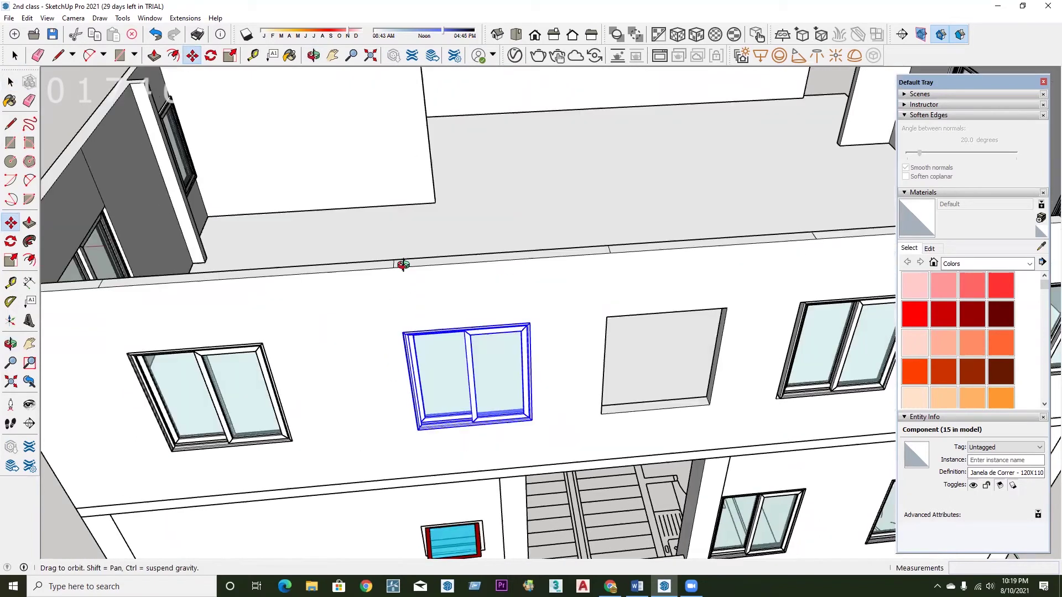
middle_click_drag(426, 334, 407, 346)
scroll(408, 345, "down", 2)
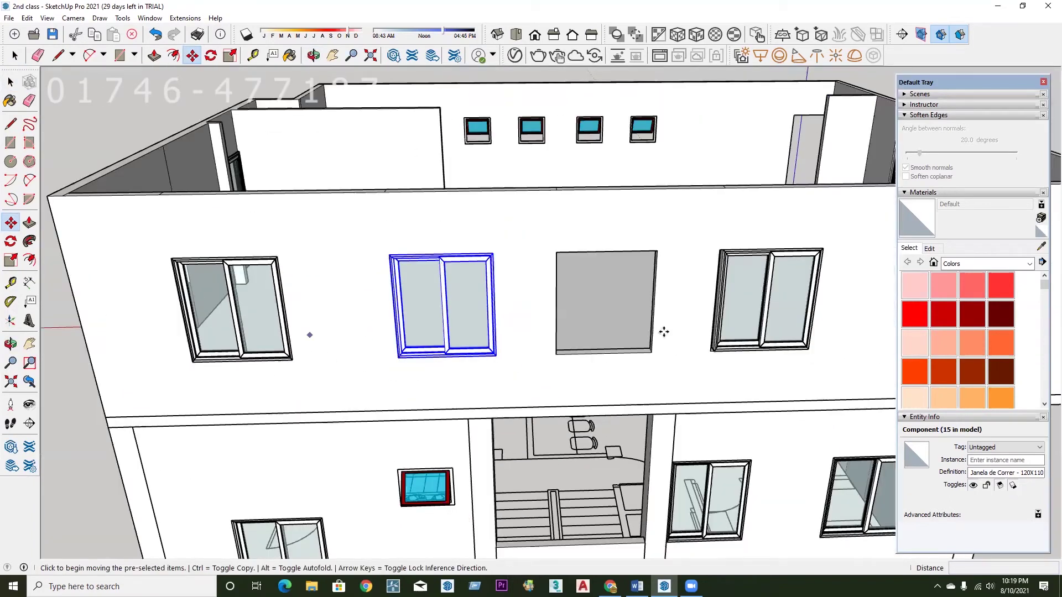
middle_click_drag(664, 330, 681, 312)
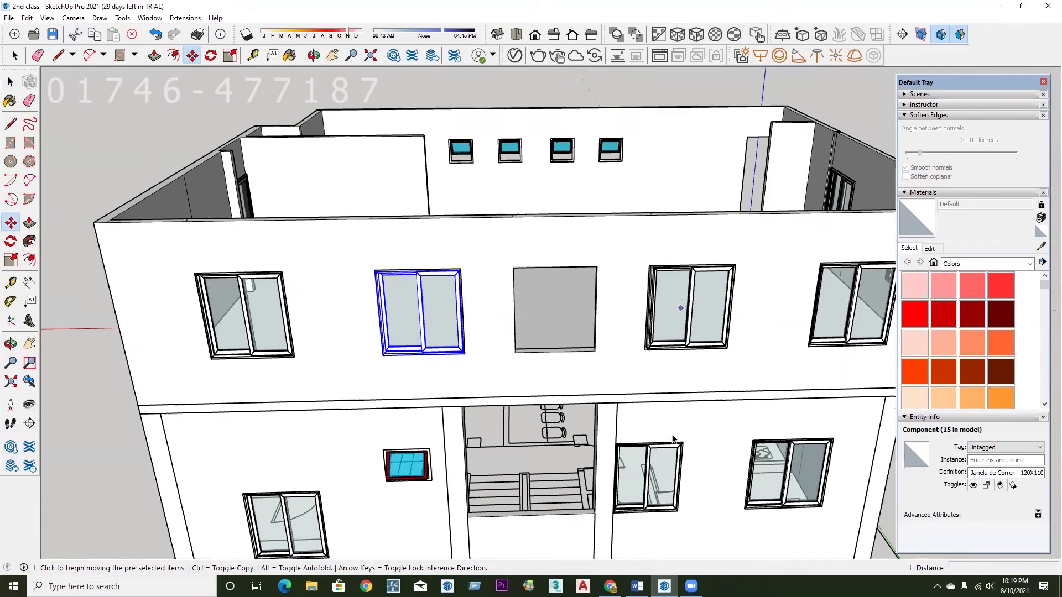
key("space")
middle_click_drag(673, 438, 688, 350)
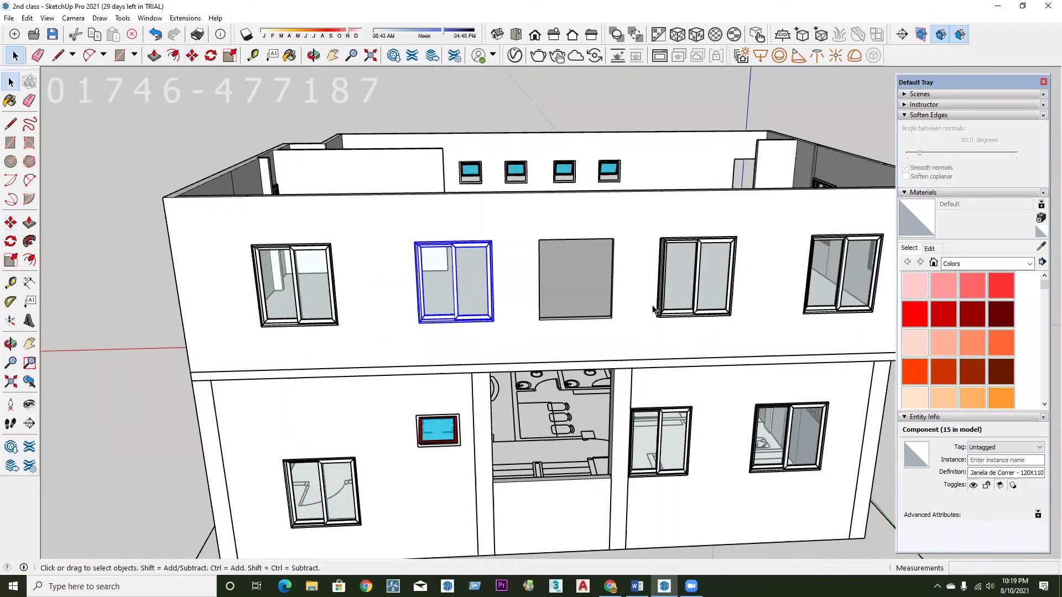
left_click(653, 310)
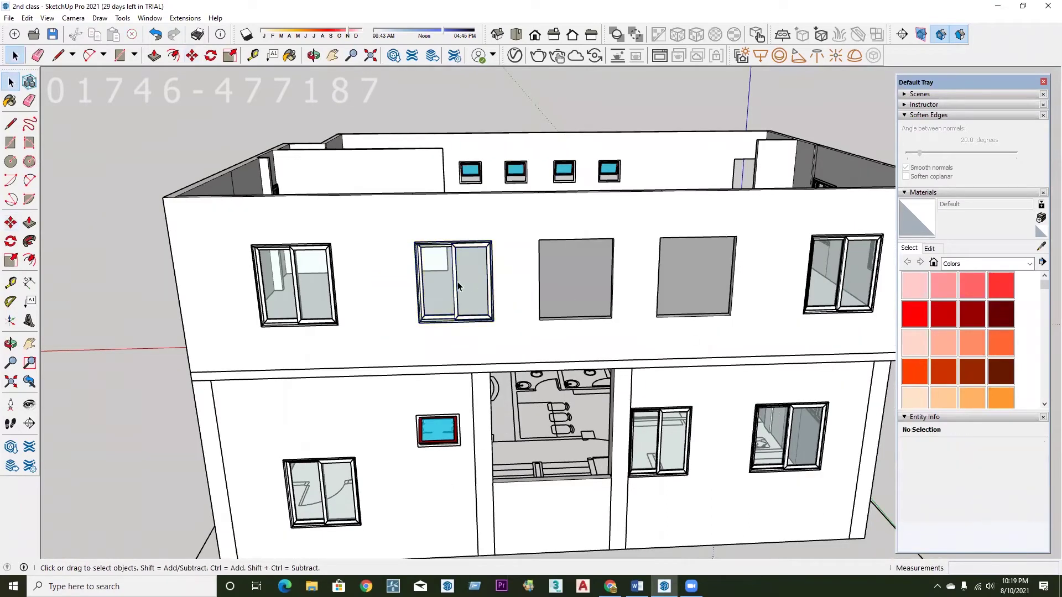
Copy a lower-floor sliding window up into the third upper-floor opening.
left_click(681, 438)
key("m")
scroll(691, 420, "up", 1)
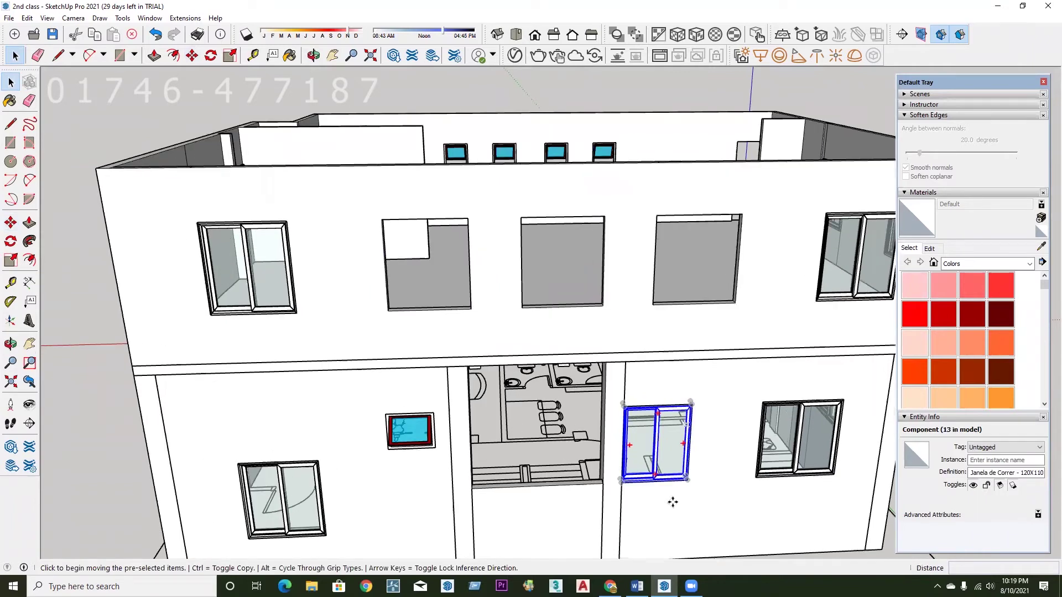
left_click(679, 452)
key("ctrl")
scroll(697, 156, "up", 2)
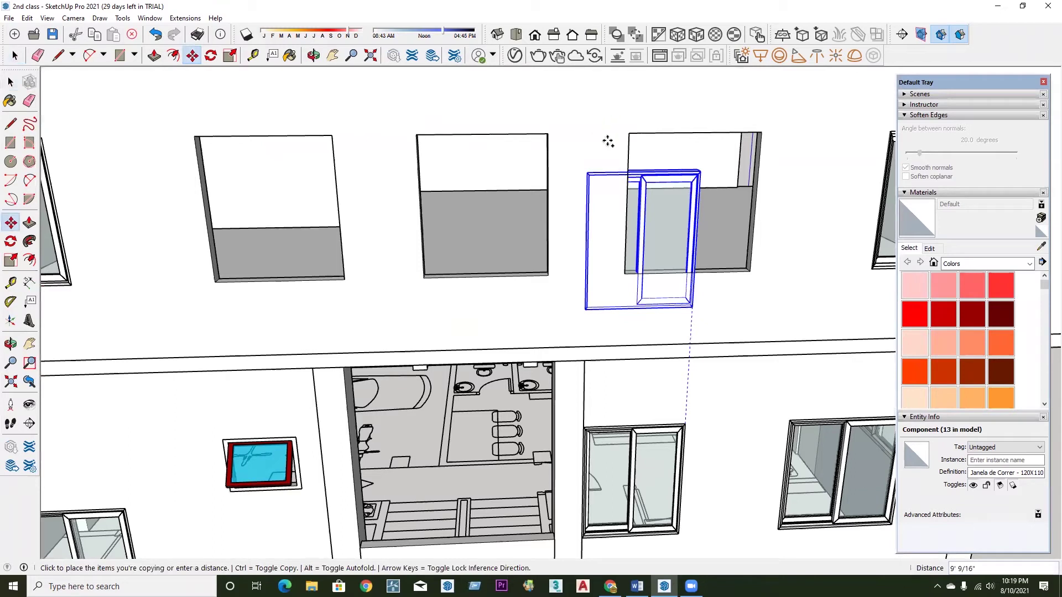
left_click(726, 260)
key("space")
scroll(450, 271, "up", 3)
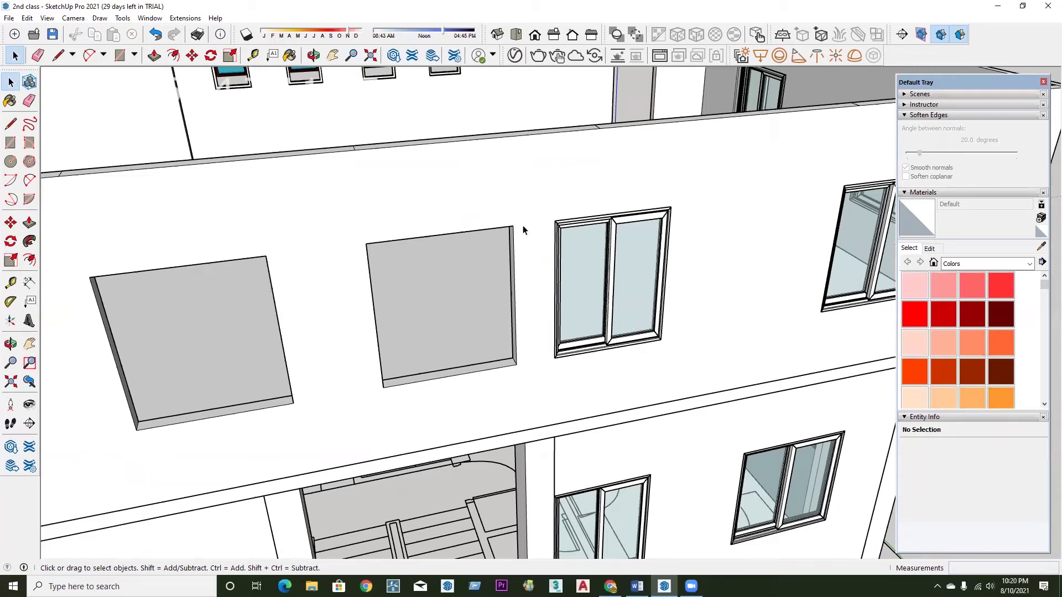
Copy the newly placed upper window from its top corner into the left grey opening.
middle_click_drag(710, 310, 713, 309)
middle_click_drag(610, 289, 498, 330)
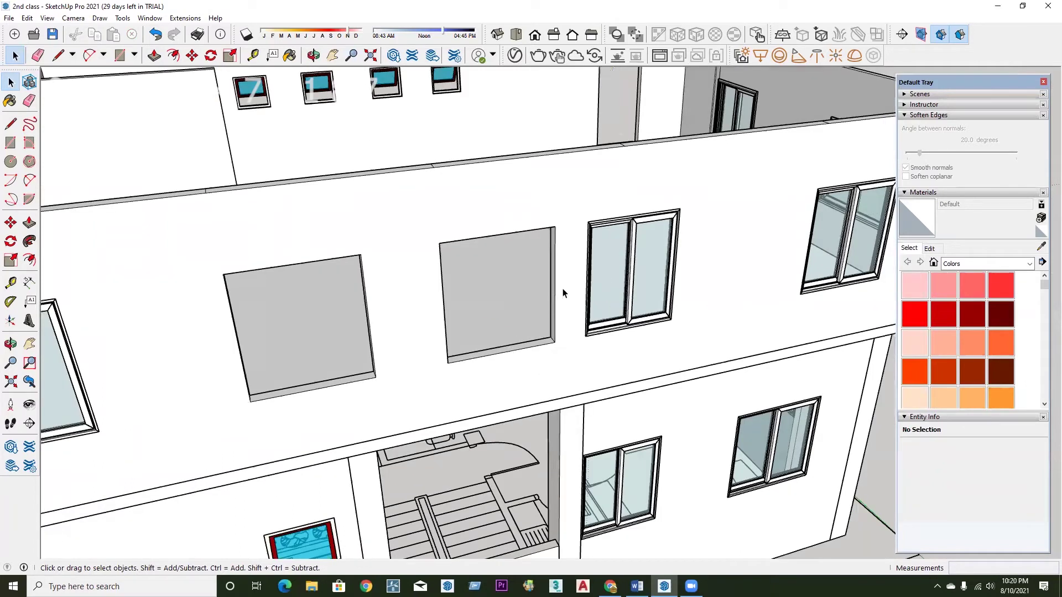
left_click(631, 274)
middle_click_drag(630, 274, 632, 345)
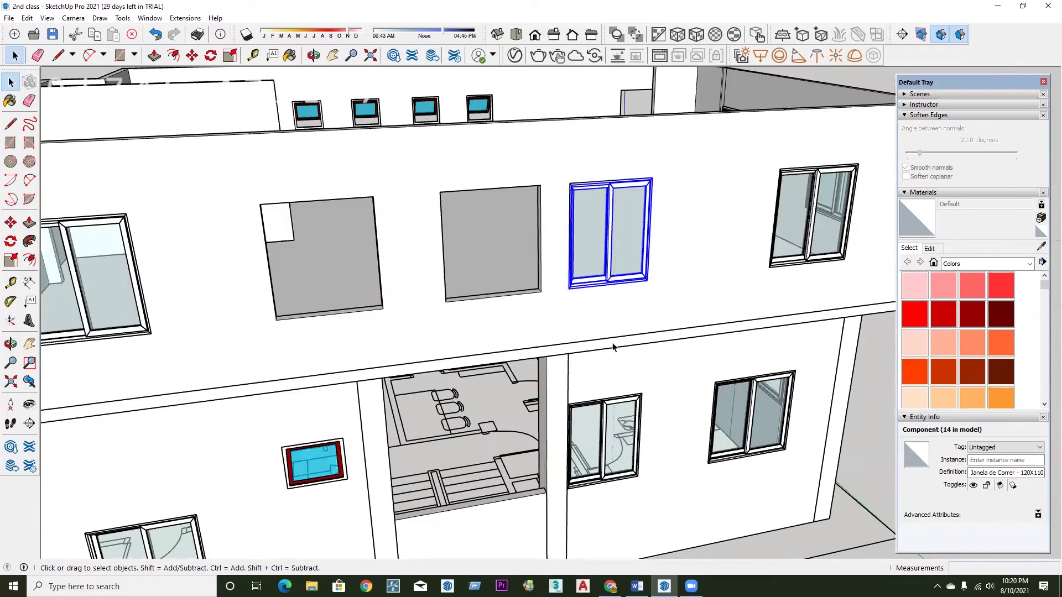
scroll(595, 343, "down", 2)
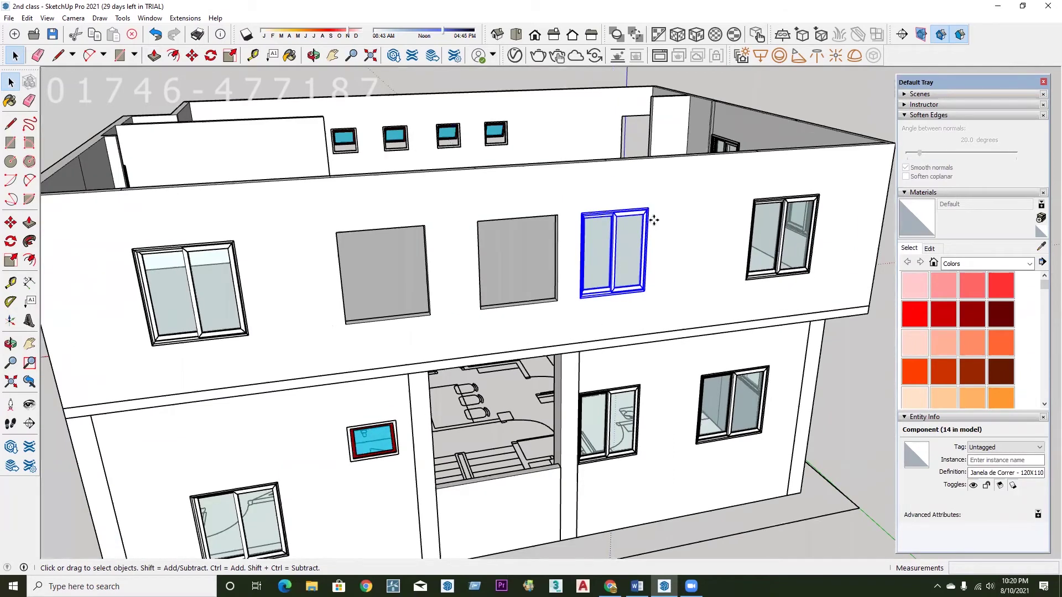
key("m")
scroll(653, 220, "up", 3)
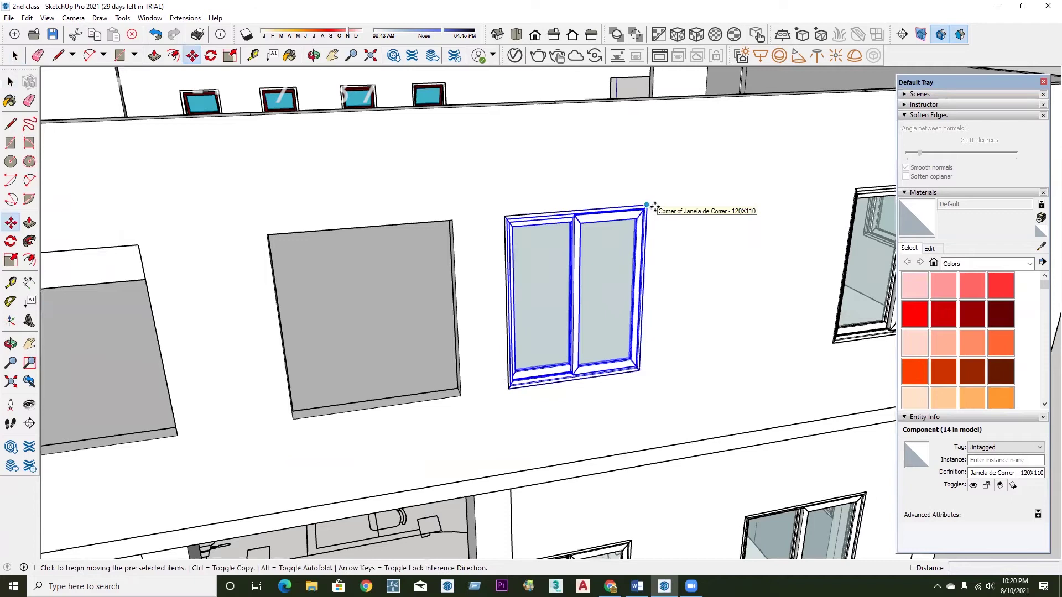
left_click(651, 205)
key("ctrl")
scroll(651, 206, "down", 1)
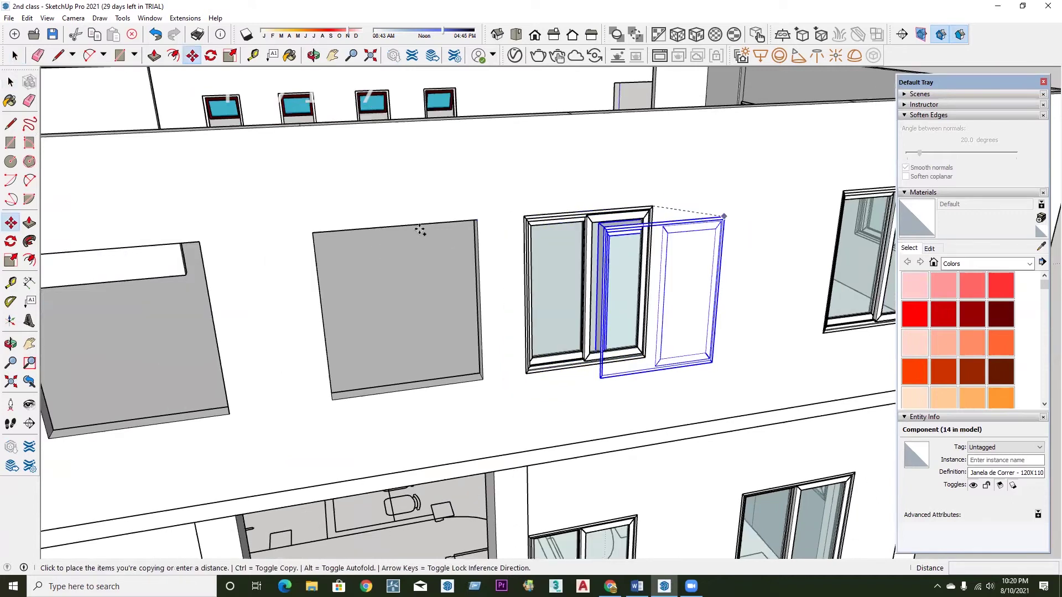
middle_click_drag(420, 230, 422, 223)
left_click(477, 316)
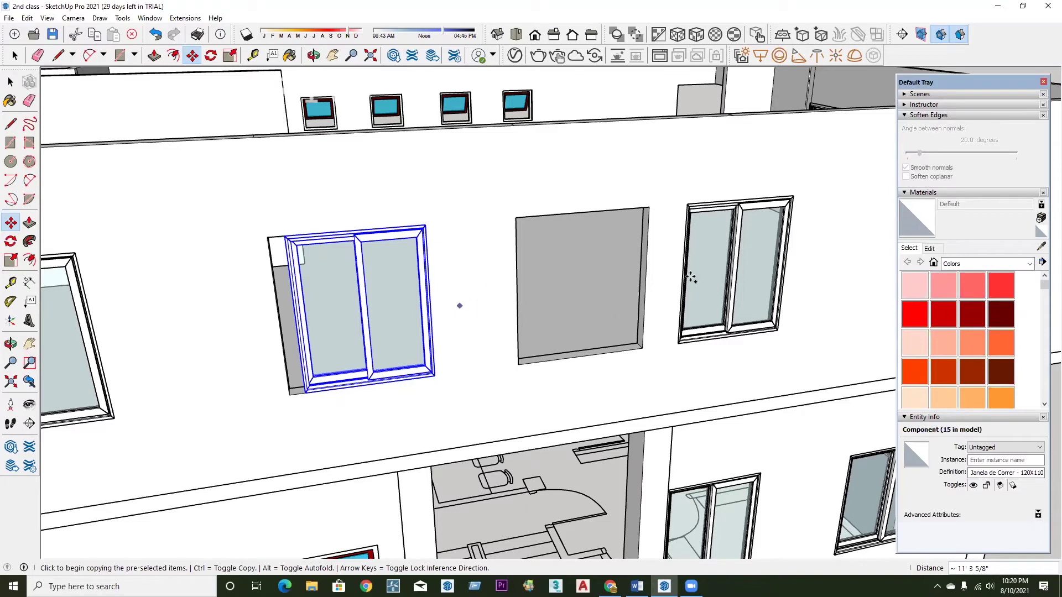
Zoom and orbit around the front to check the copied window's fit.
scroll(514, 301, "down", 2)
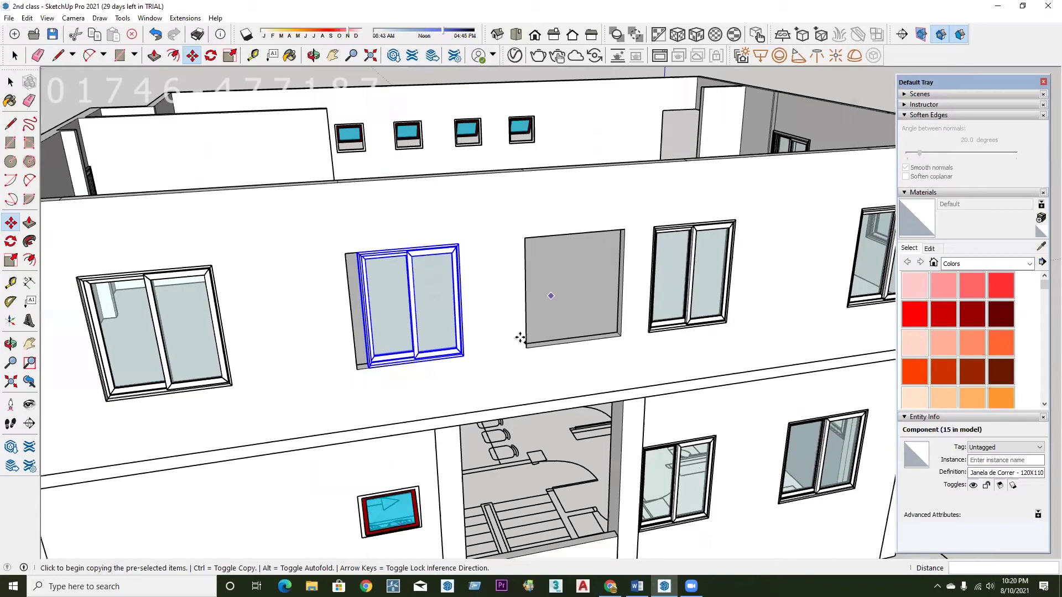
scroll(583, 399, "down", 2)
scroll(578, 431, "down", 1)
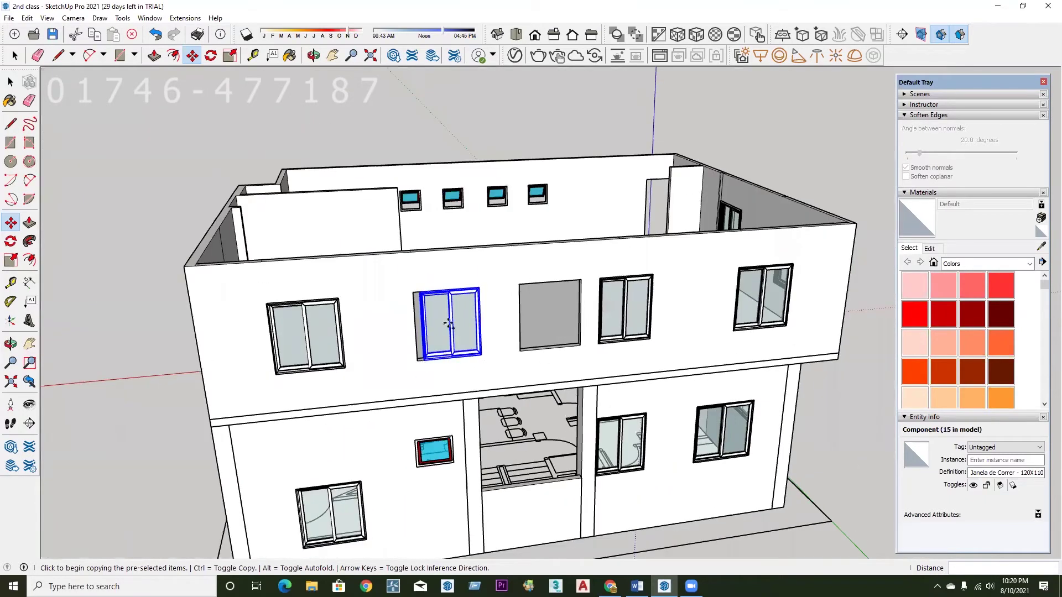
scroll(448, 320, "down", 1)
scroll(468, 304, "up", 1)
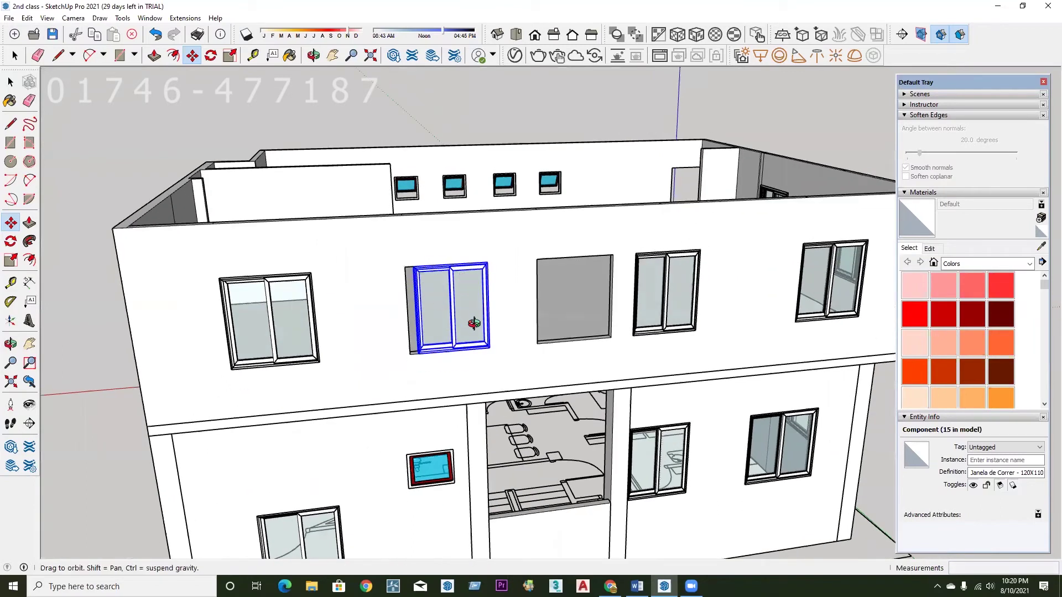
scroll(476, 321, "up", 1)
scroll(493, 318, "up", 1)
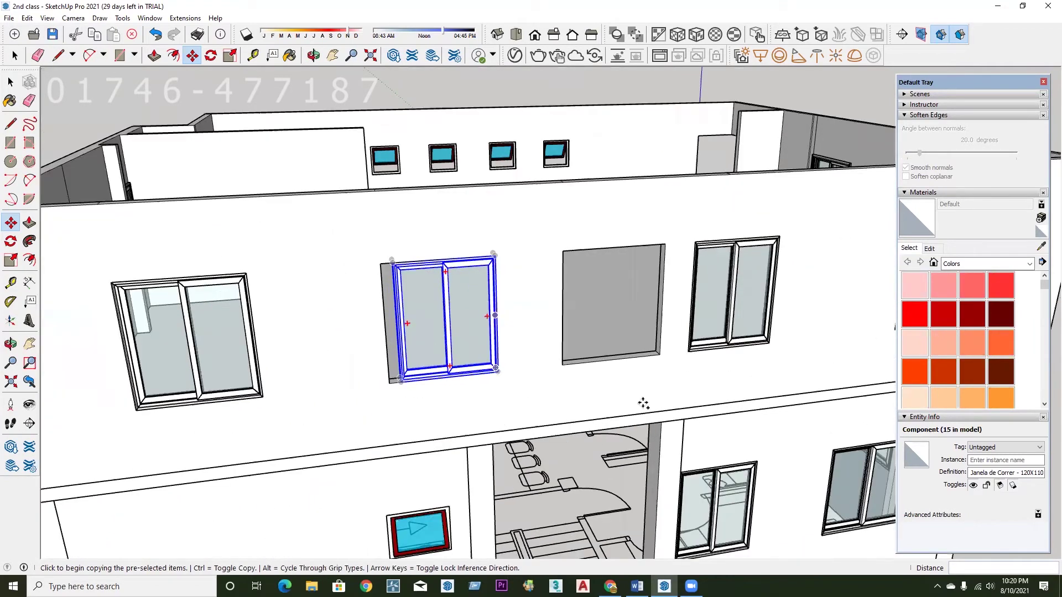
scroll(635, 398, "down", 2)
scroll(616, 431, "up", 1)
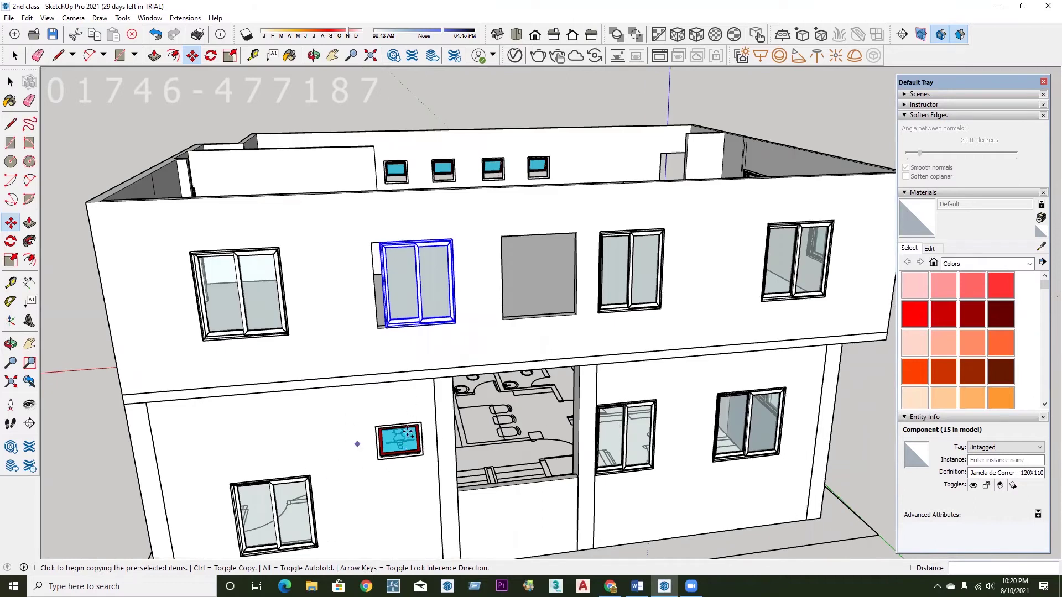
scroll(379, 442, "down", 1)
scroll(516, 349, "up", 1)
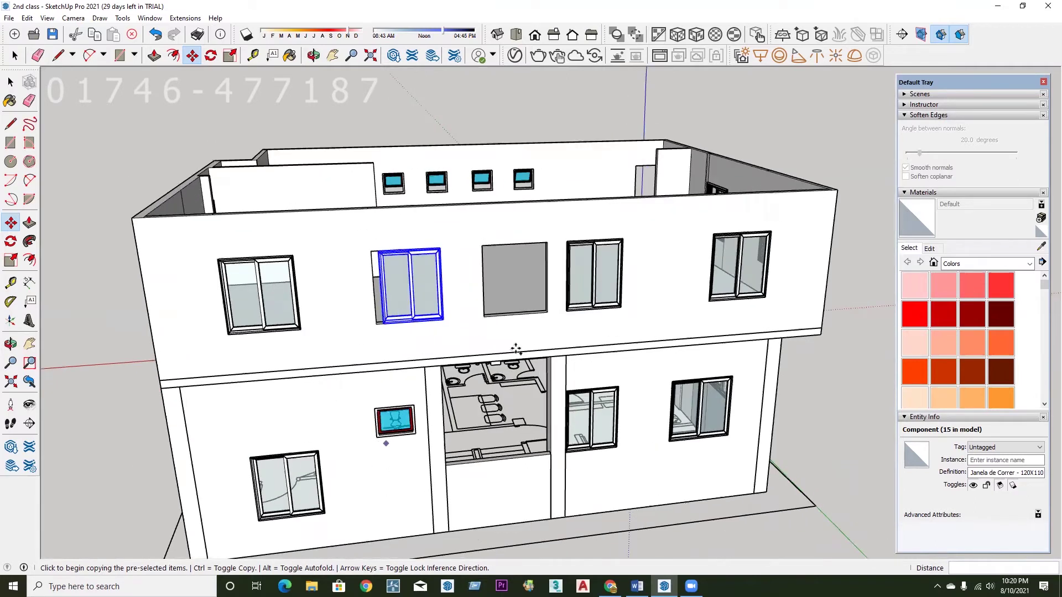
scroll(509, 288, "down", 2)
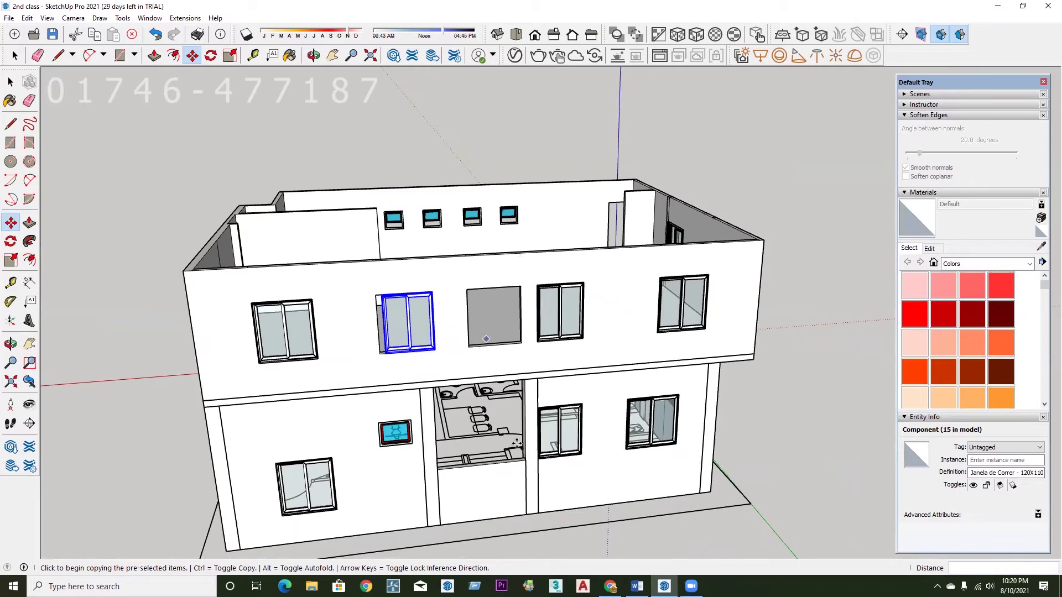
scroll(570, 354, "up", 1)
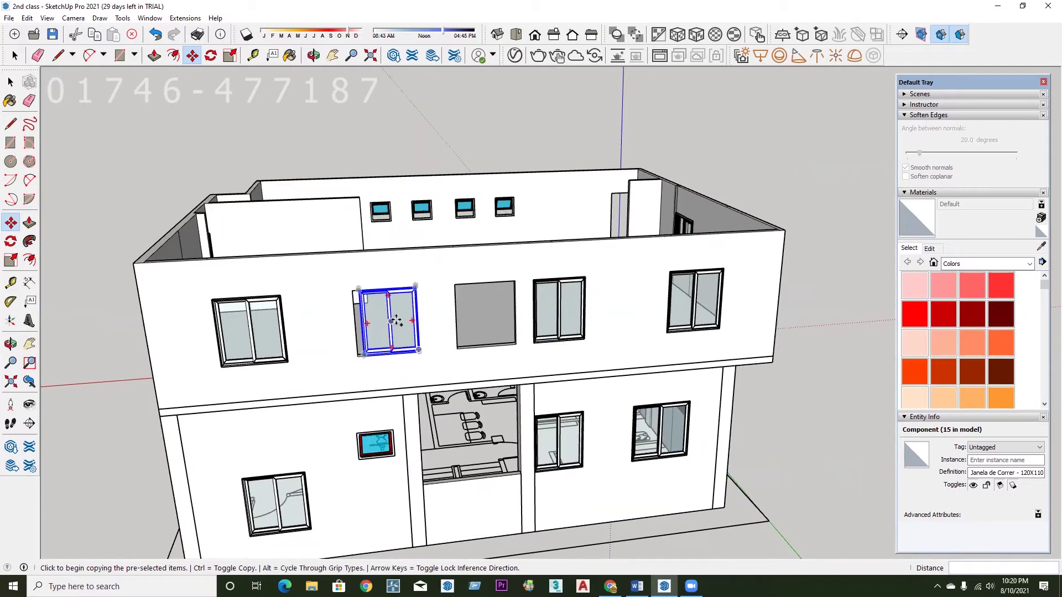
middle_click_drag(527, 361, 451, 357)
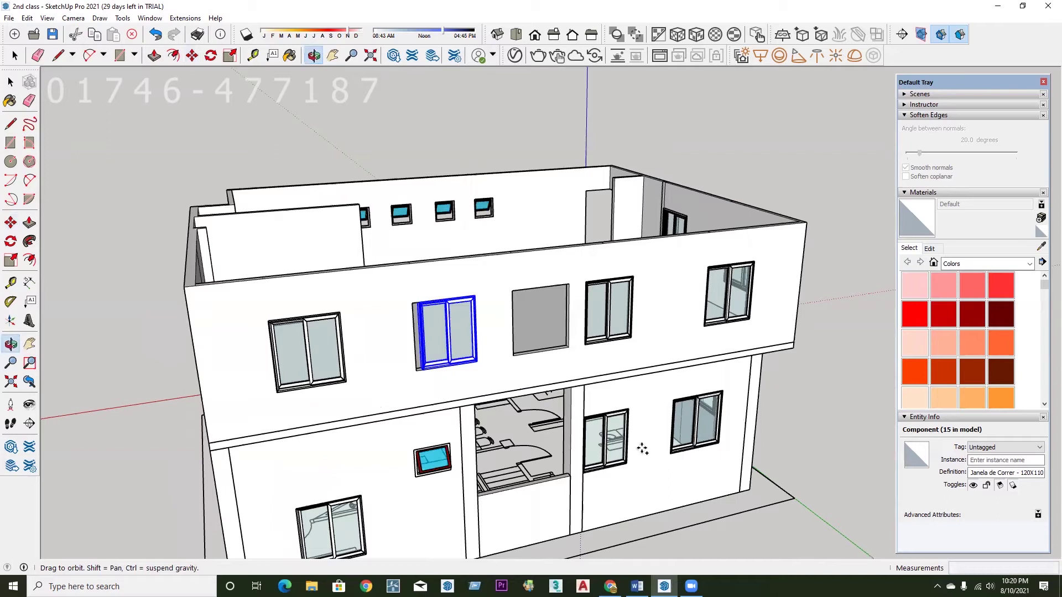
scroll(559, 455, "up", 3)
key("m")
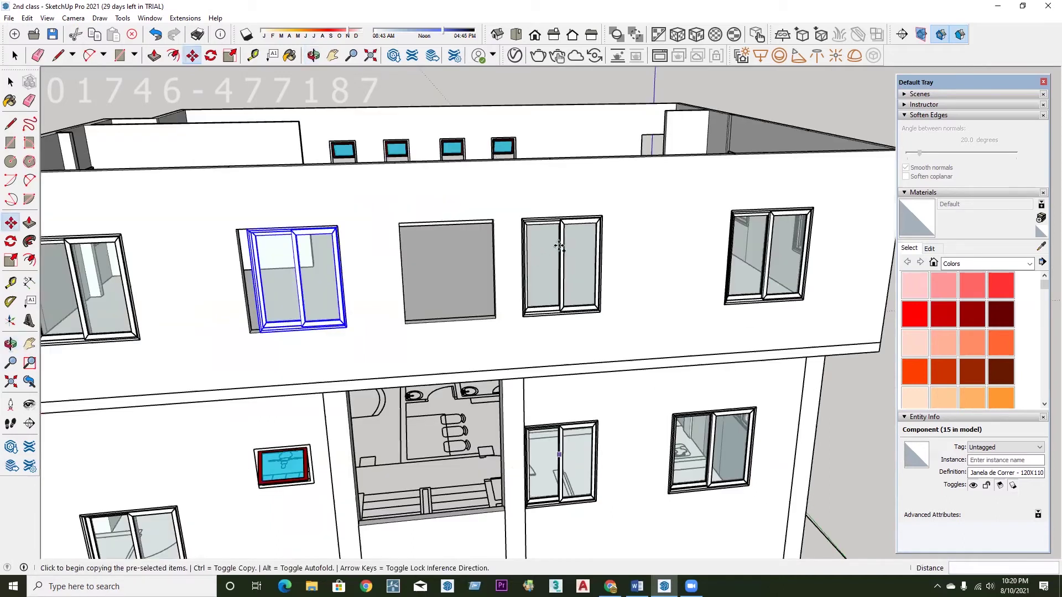
middle_click_drag(558, 260, 376, 336)
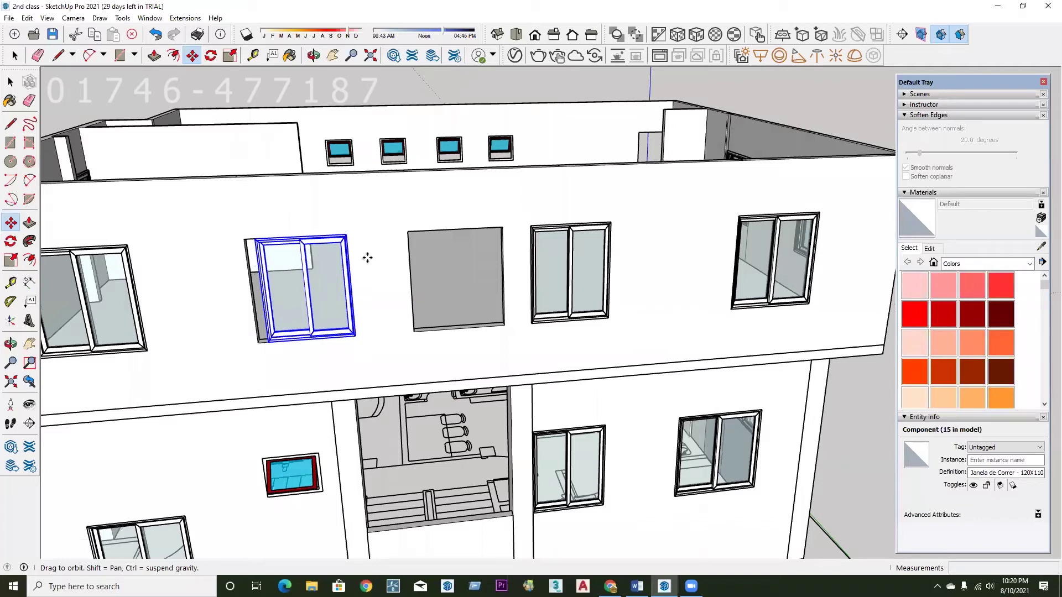
scroll(318, 256, "up", 5)
middle_click_drag(271, 335, 515, 355)
Push/Pull the middle grey opening's bottom face down to the floor as a door-height opening.
key("p")
left_click(489, 311)
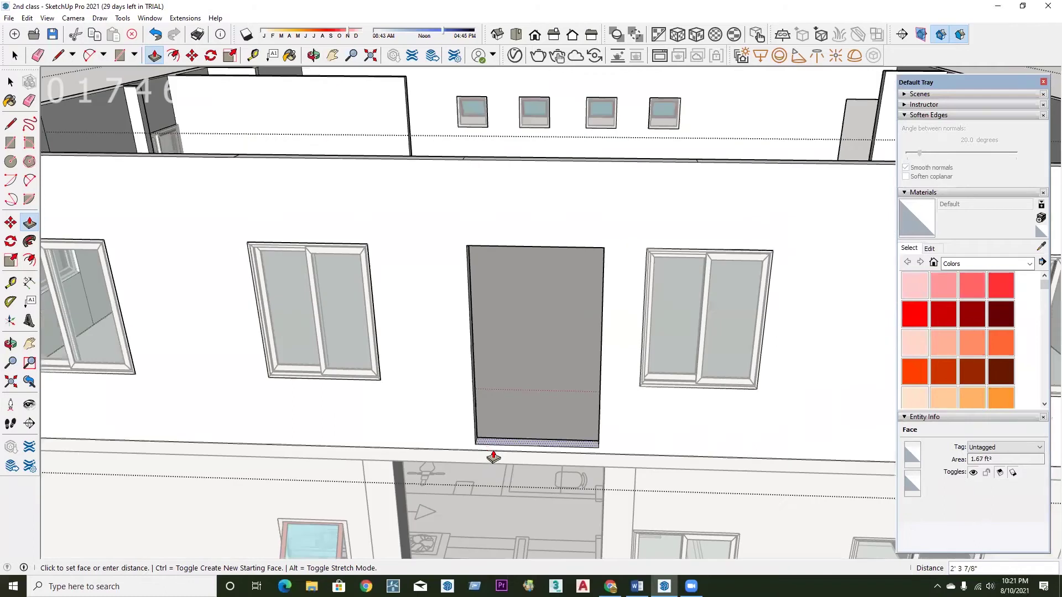
left_click(492, 455)
key("ctrl+z")
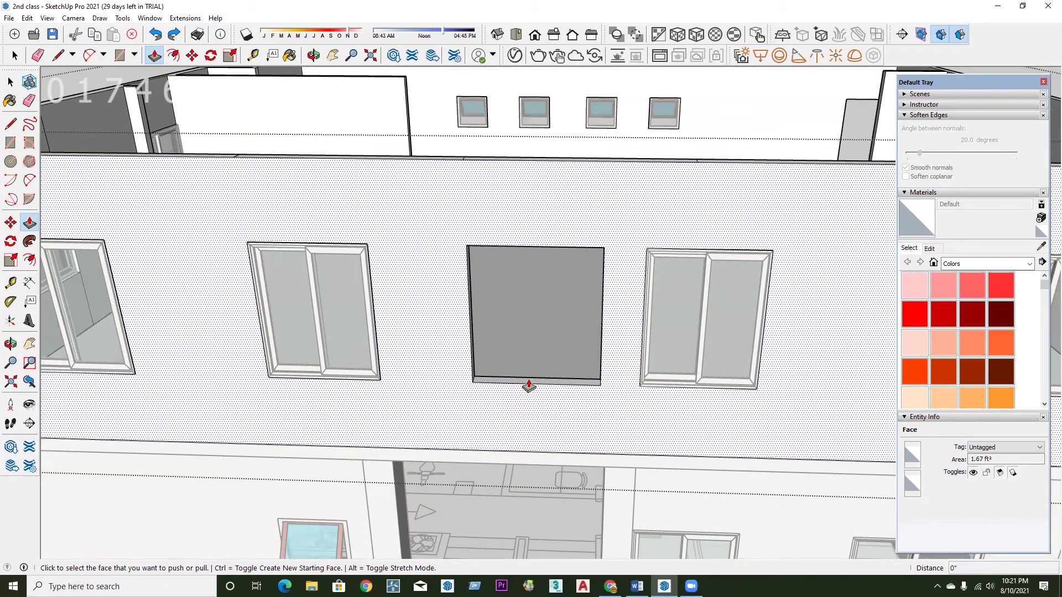
left_click_drag(536, 383, 471, 410)
middle_click_drag(472, 409, 418, 447)
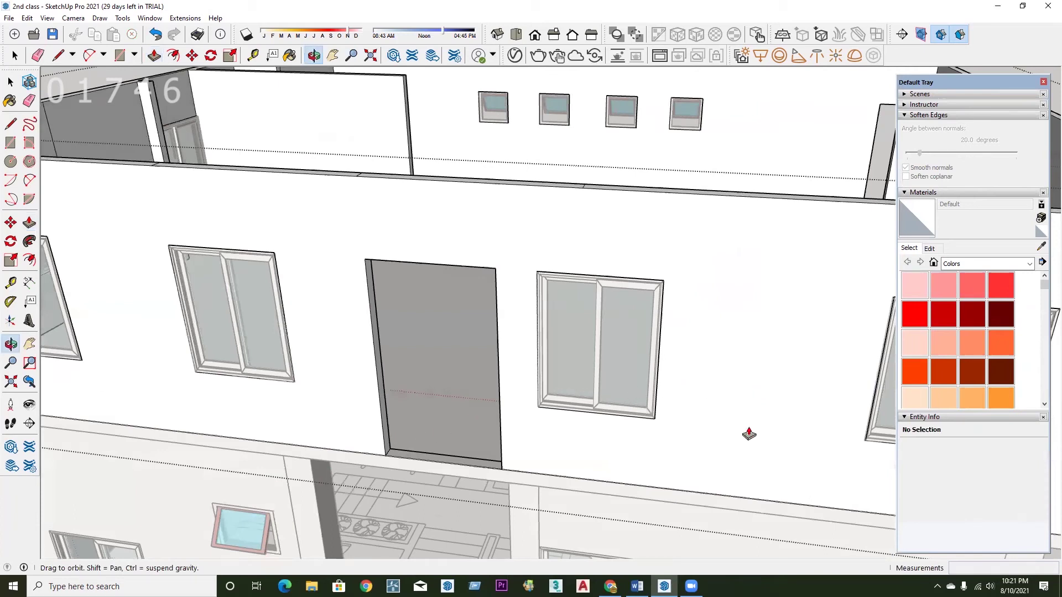
key("space")
key("shift+z")
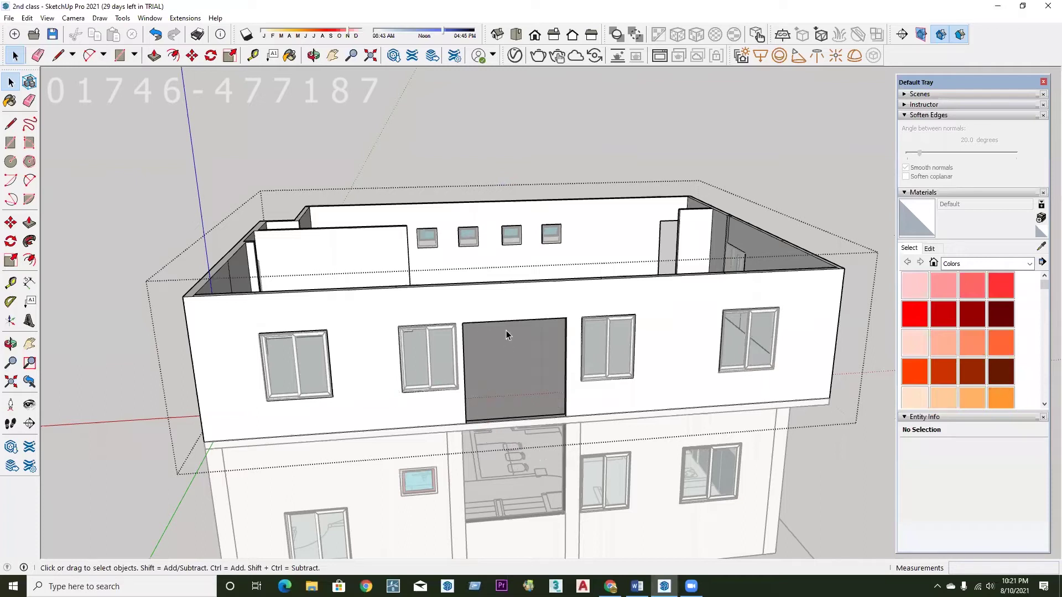
Select the upper-floor group with its recessed balcony, orbiting to view the whole building.
middle_click_drag(496, 358, 555, 380)
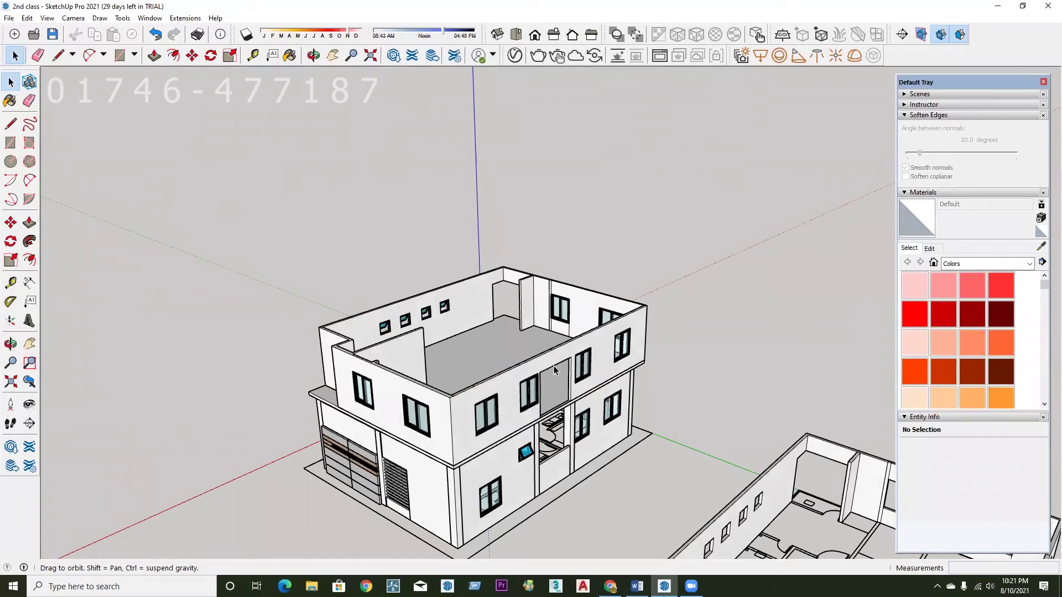
middle_click_drag(493, 383, 494, 333)
left_click(493, 333)
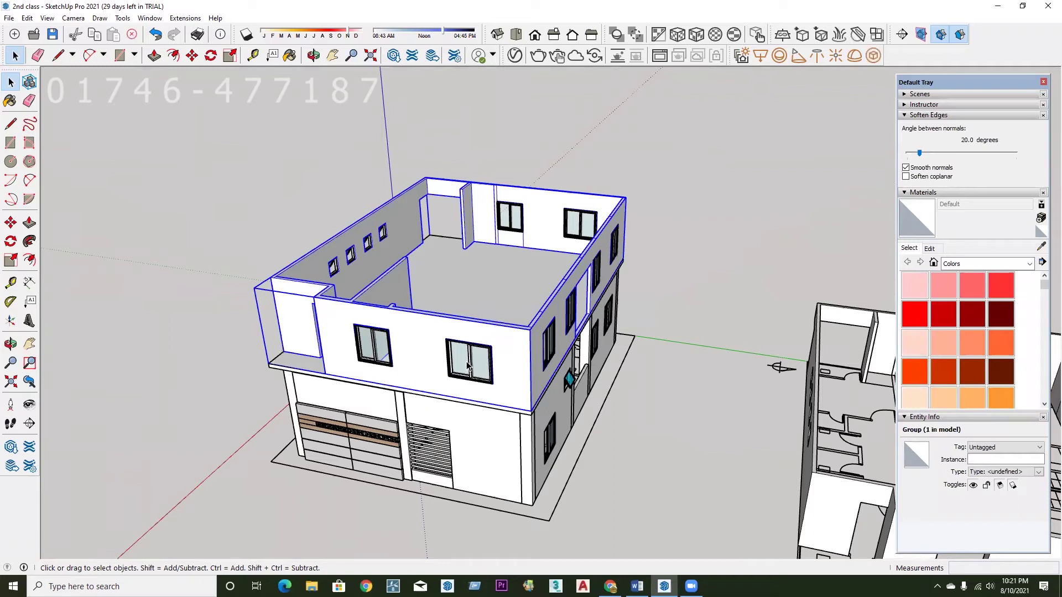
scroll(428, 304, "up", 2)
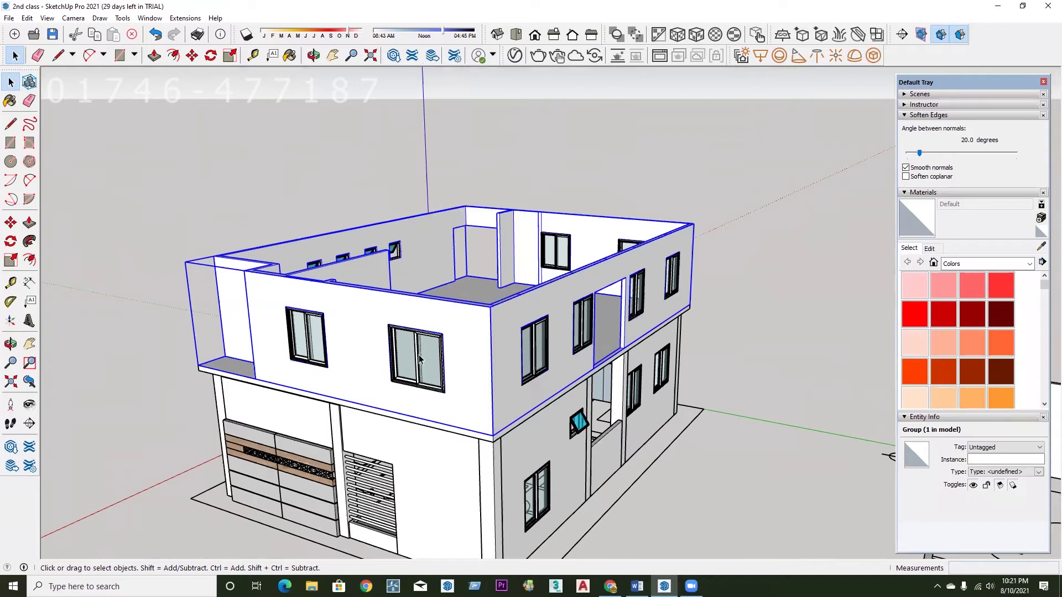
middle_click_drag(463, 338, 491, 340)
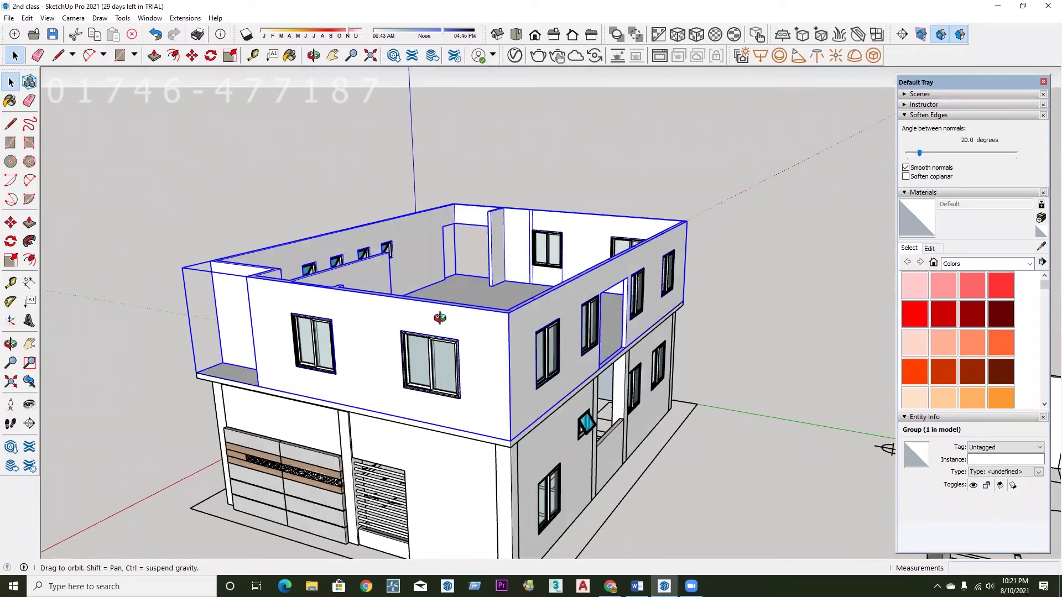
mouse_move(441, 312)
middle_mouse_down()
mouse_move(403, 354)
mouse_move(371, 317)
middle_mouse_up()
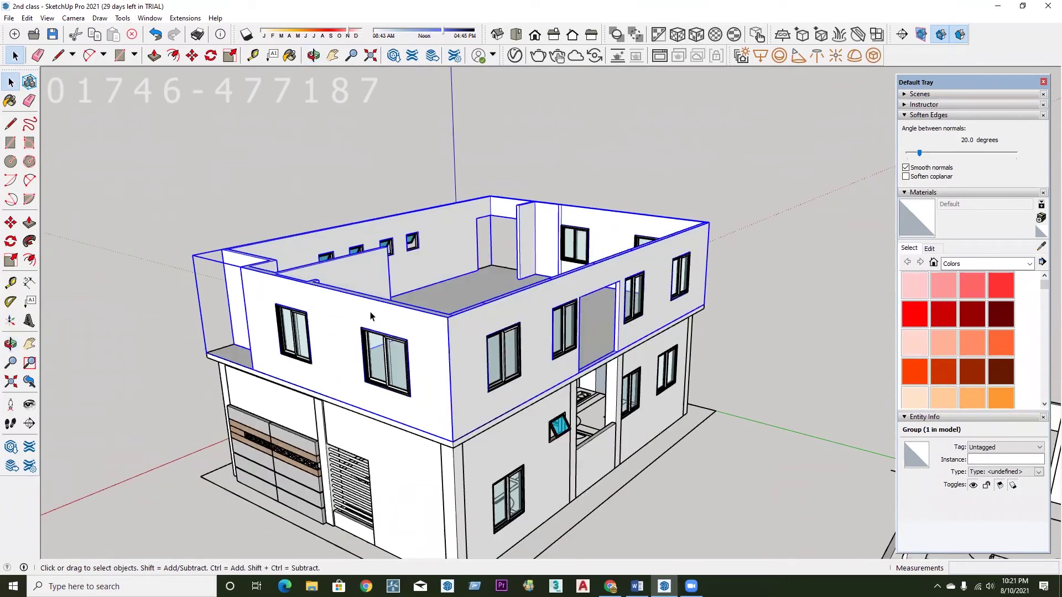
scroll(419, 291, "down", 2)
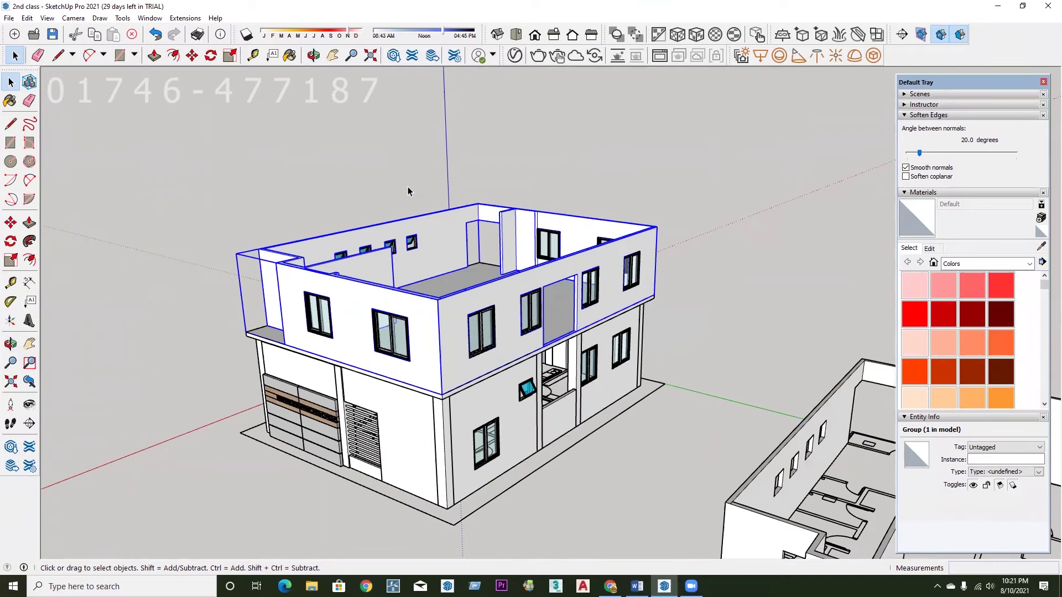
Reselect the upper-floor group and add its windows to the selection.
middle_click_drag(397, 321, 421, 331)
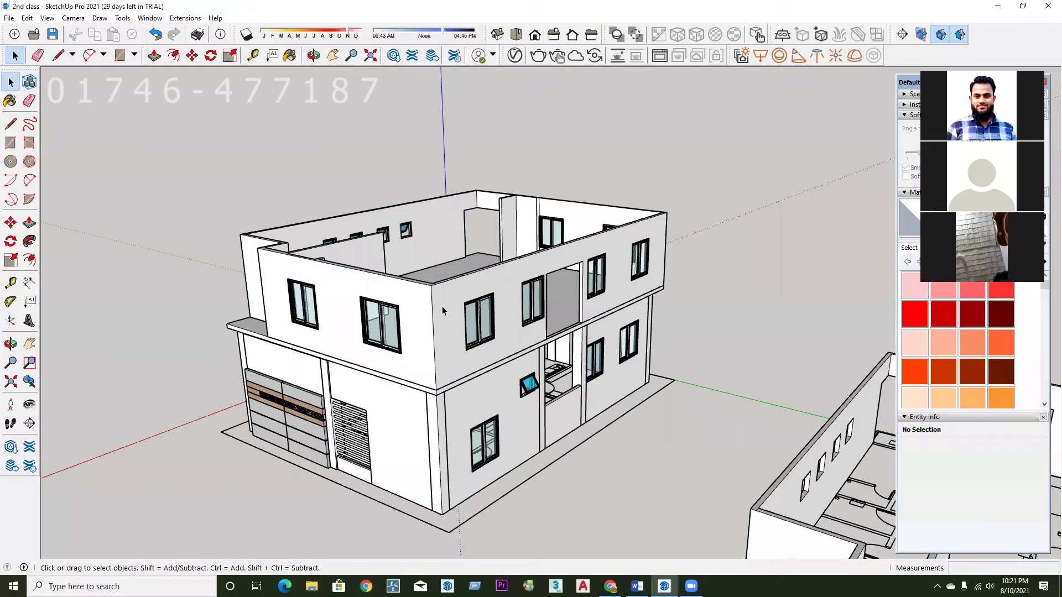
key("ctrl+z")
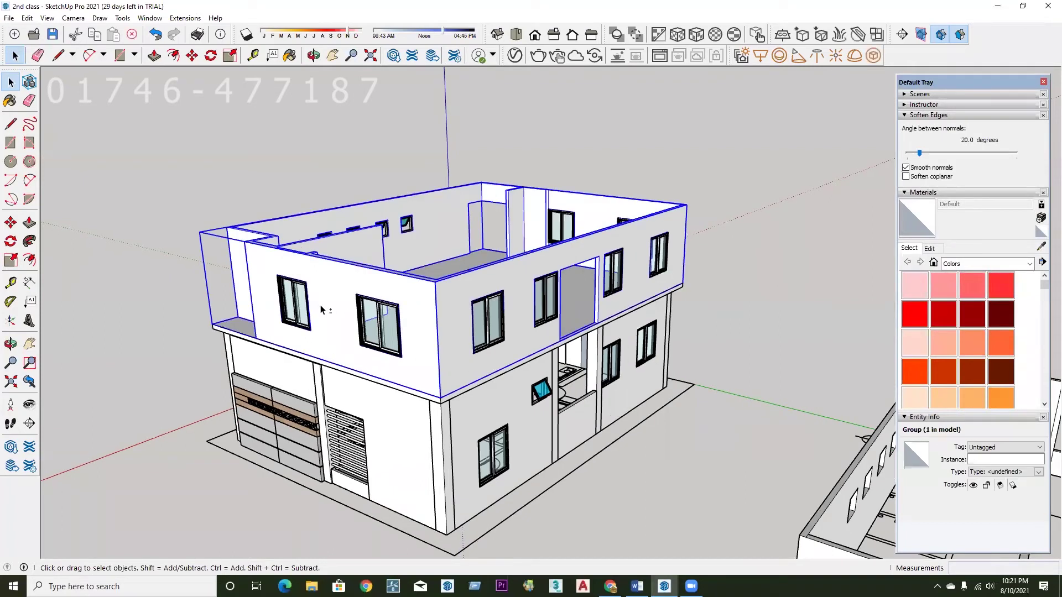
left_click(299, 303, "shift")
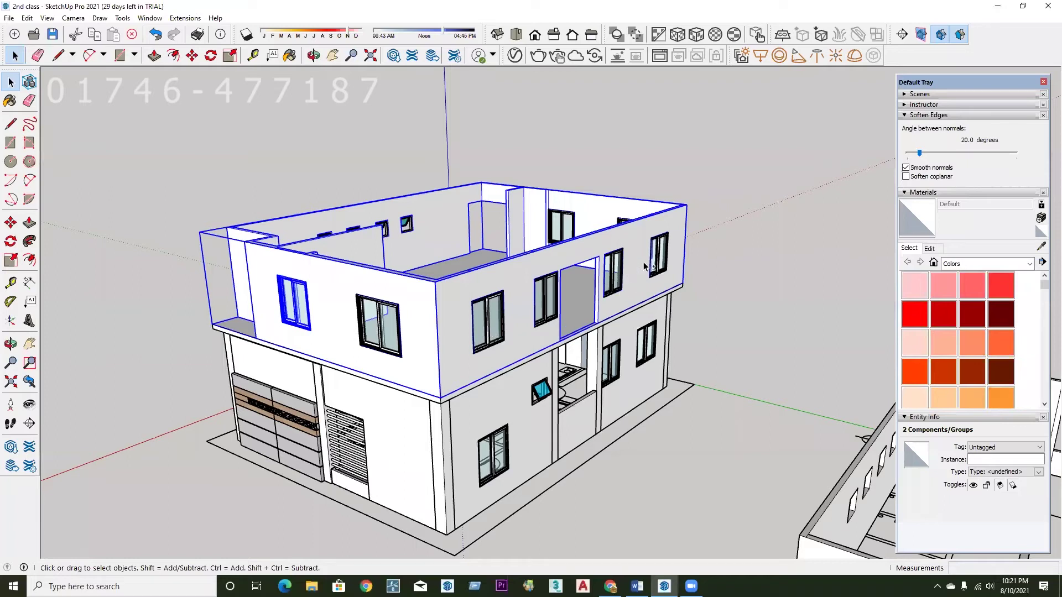
left_click(666, 275, "shift")
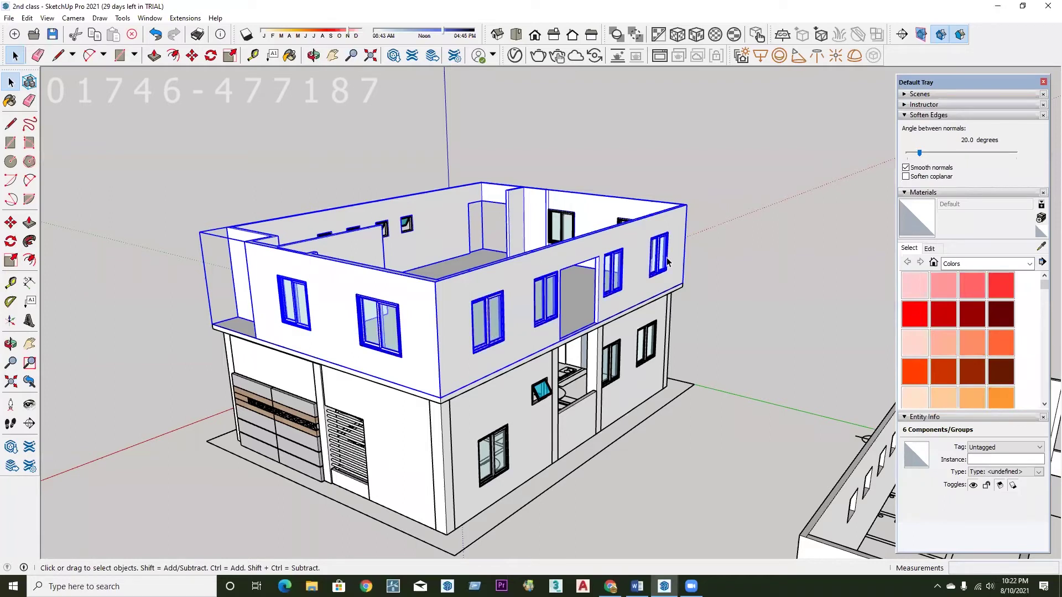
left_click(622, 273, "shift")
middle_click_drag(622, 273, 523, 285)
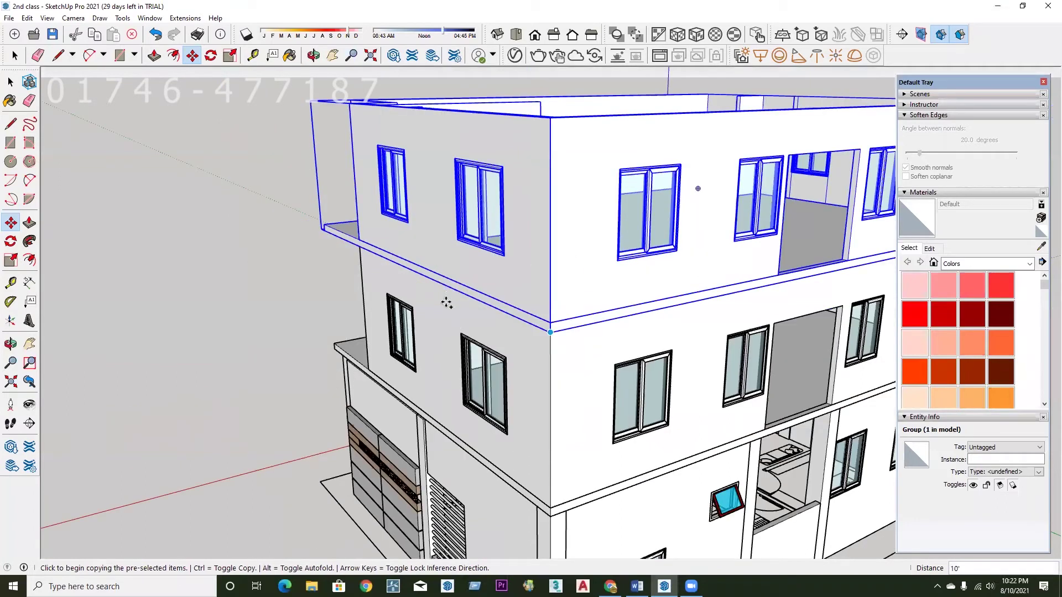
Enter 3 as the value, then switch to Select and back to the Move tool for the upper floor.
scroll(452, 308, "down", 5)
type("x")
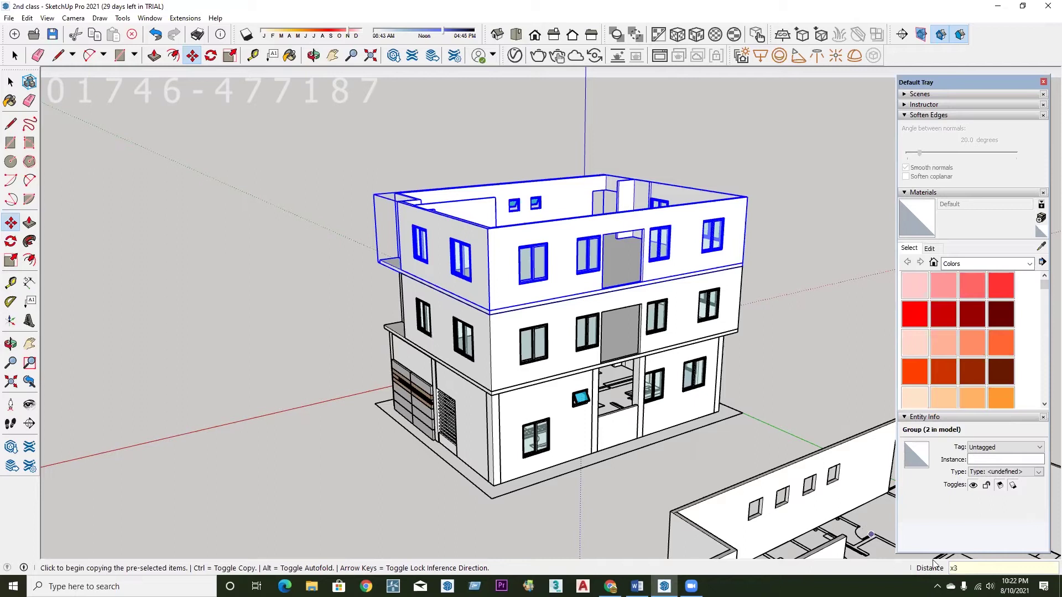
type("3")
scroll(470, 548, "down", 1)
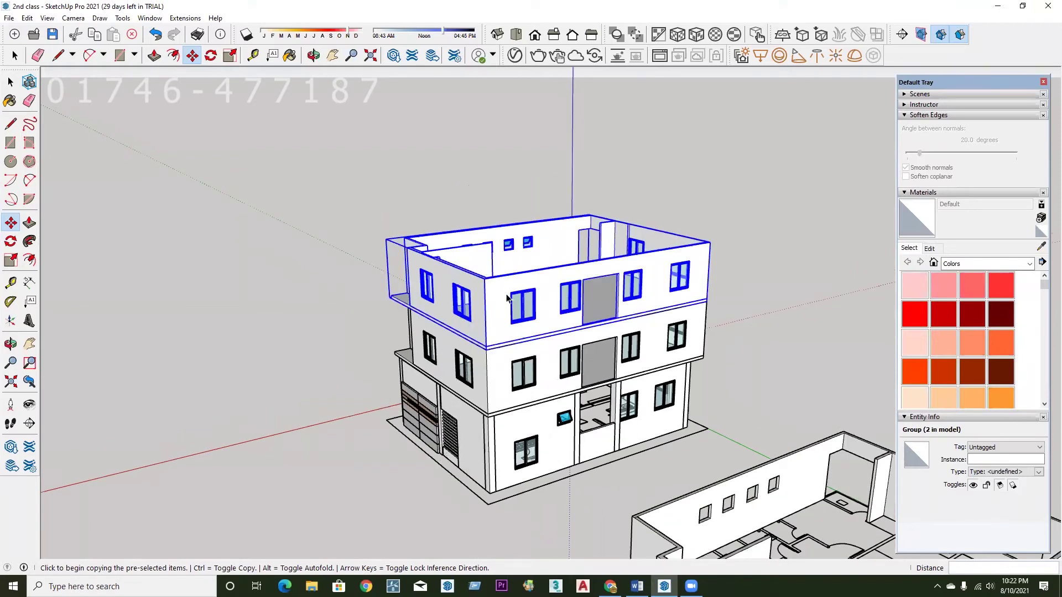
scroll(509, 293, "up", 1)
key("space")
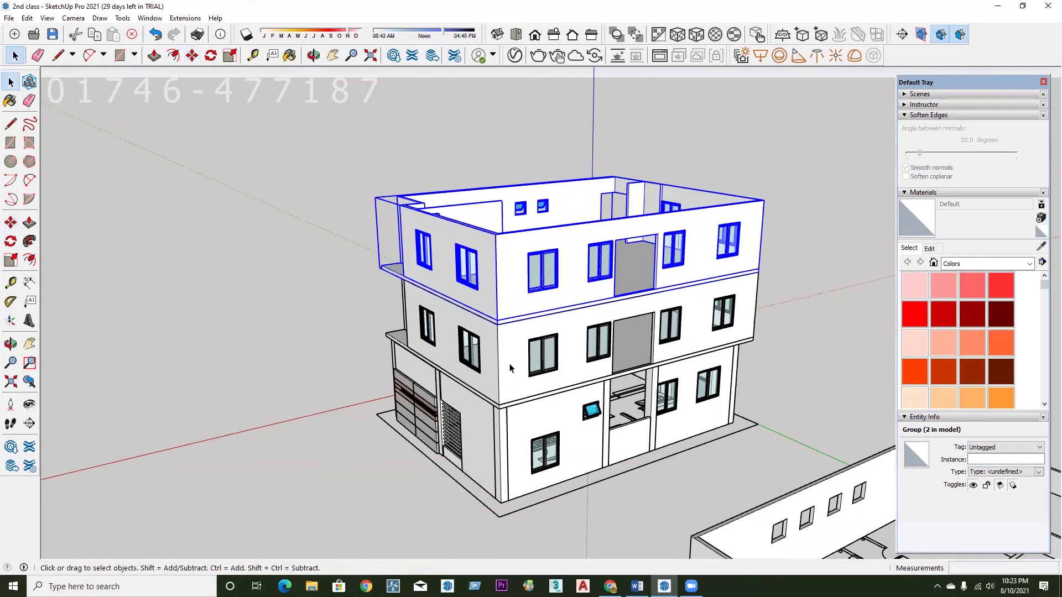
key("m")
scroll(496, 412, "up", 1)
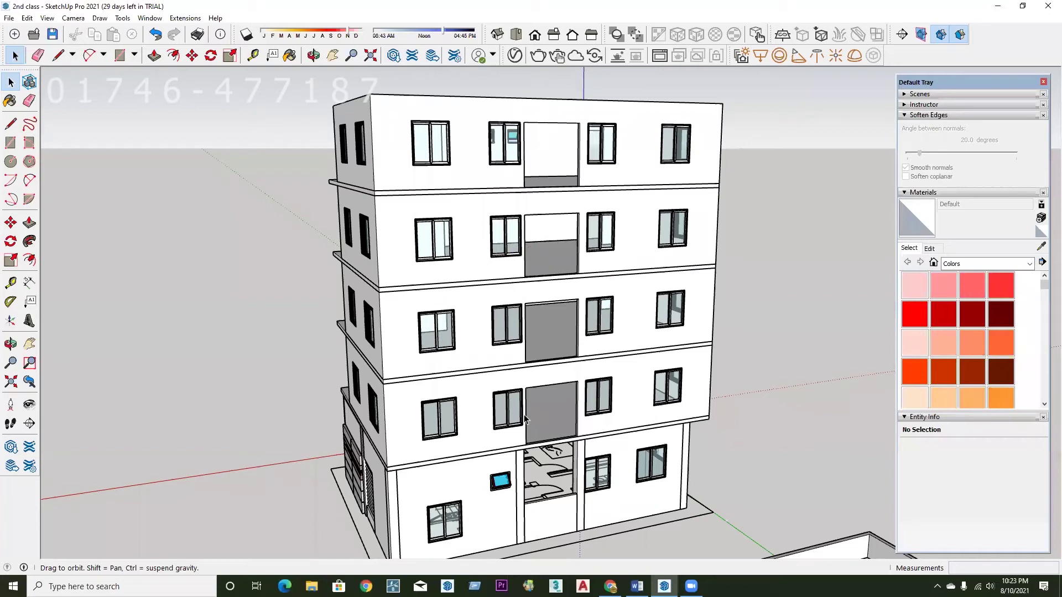
Orbit up to view the four stacked upper storeys from higher up.
middle_click_drag(524, 418, 492, 349)
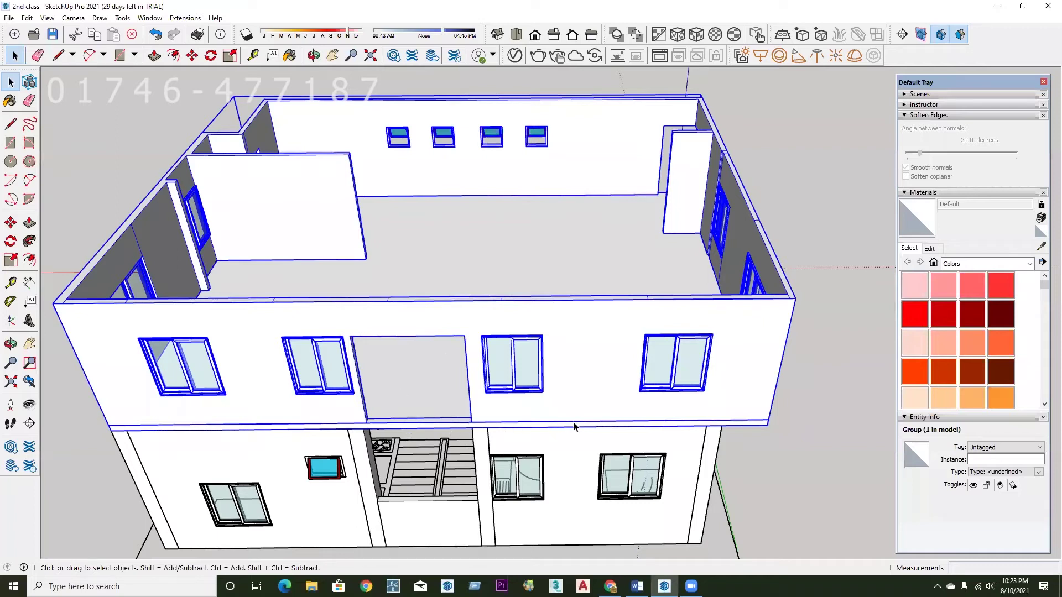
Enter the building group, then the top floor group for editing.
double_click(453, 415)
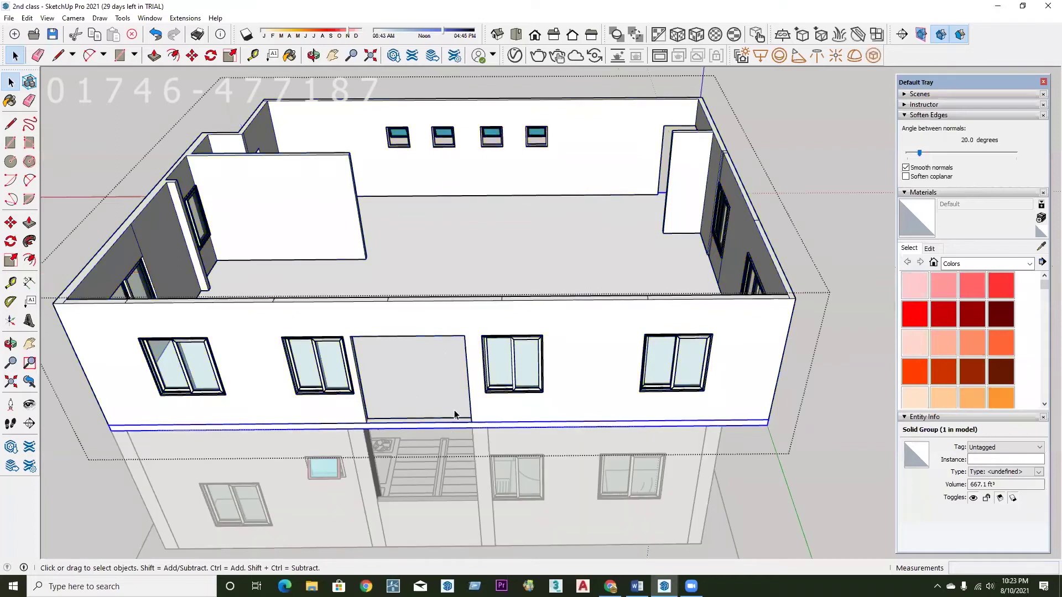
double_click(416, 399)
scroll(423, 374, "up", 3)
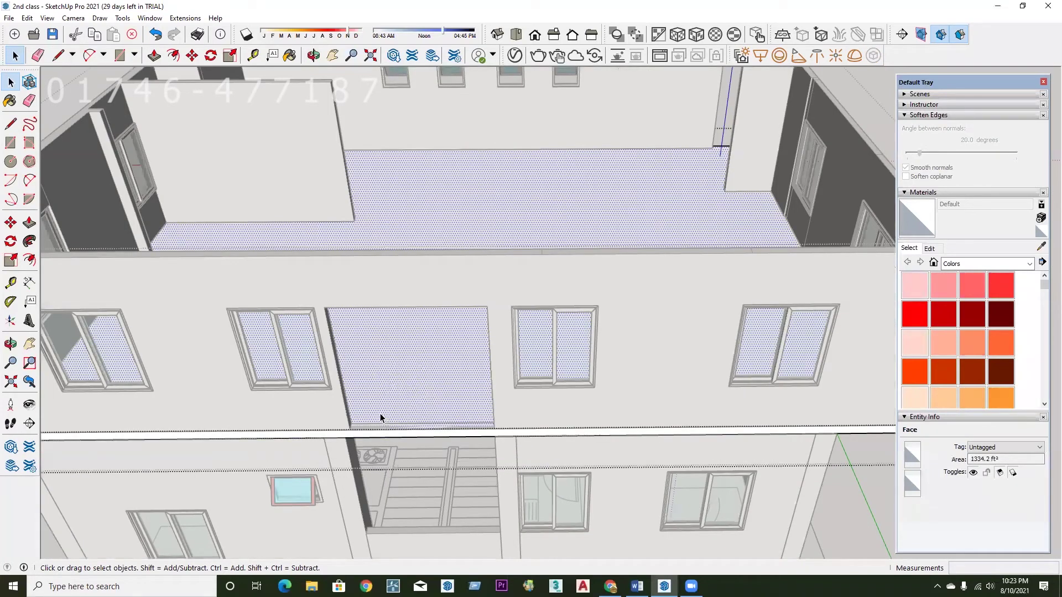
middle_click_drag(377, 394, 392, 420)
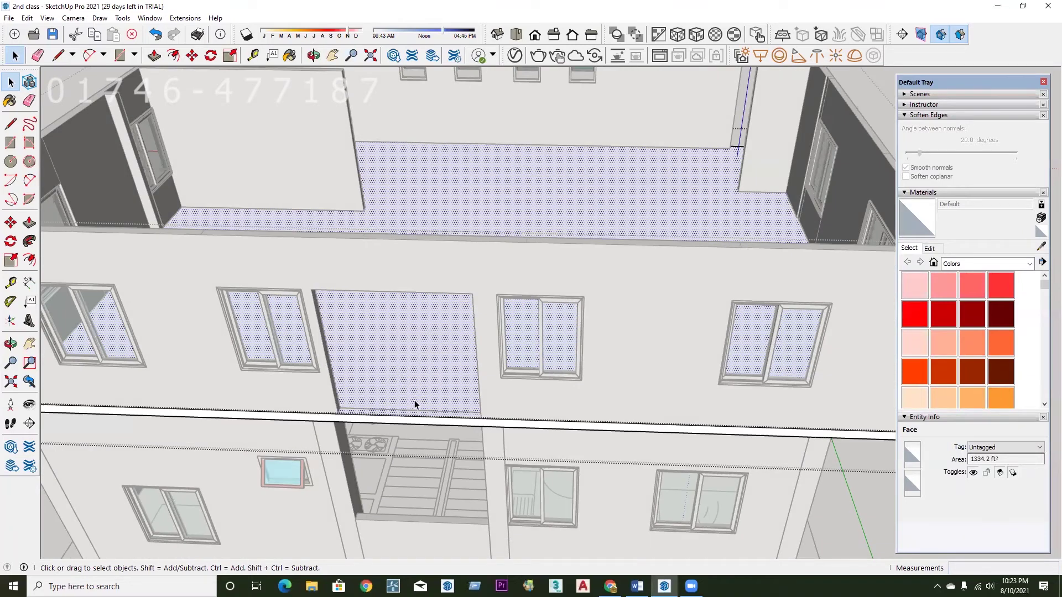
Draw a line across the top floor and a vertical edge rising from the balcony.
key("l")
middle_click_drag(464, 315, 460, 348)
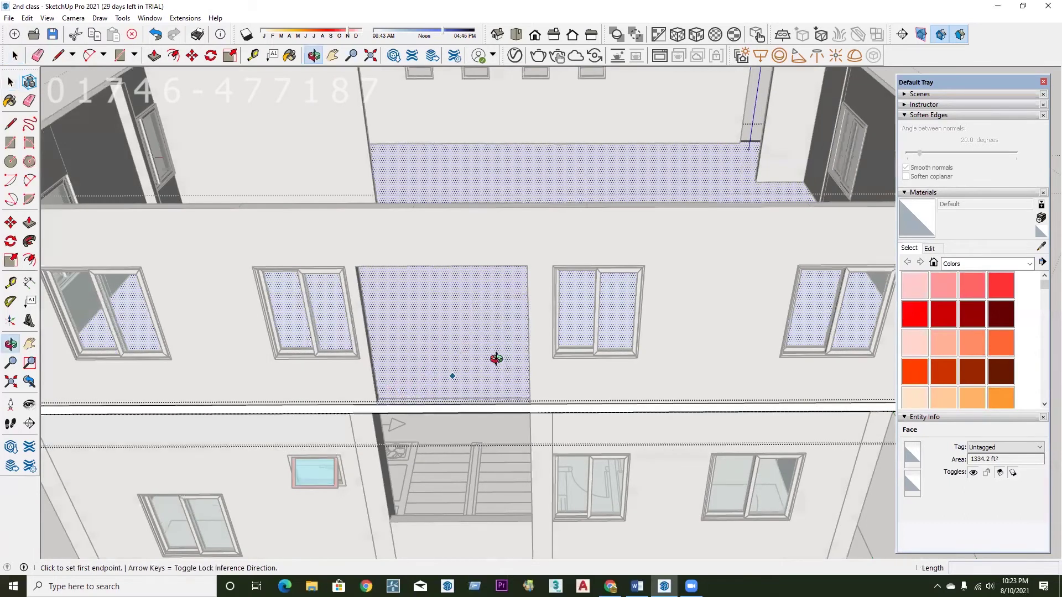
scroll(469, 512, "up", 3)
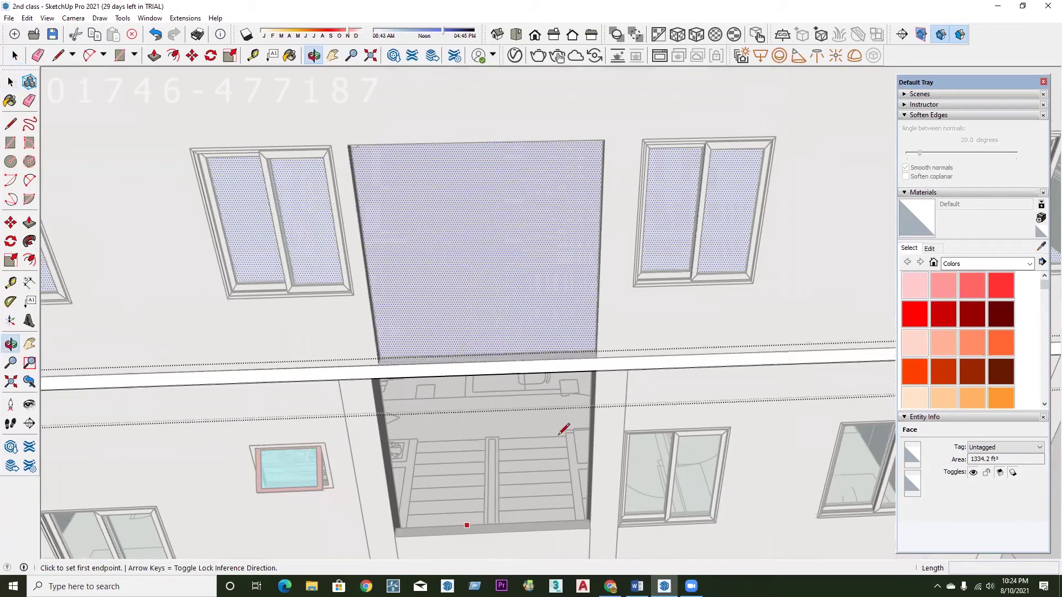
left_click(418, 445)
scroll(418, 444, "down", 5)
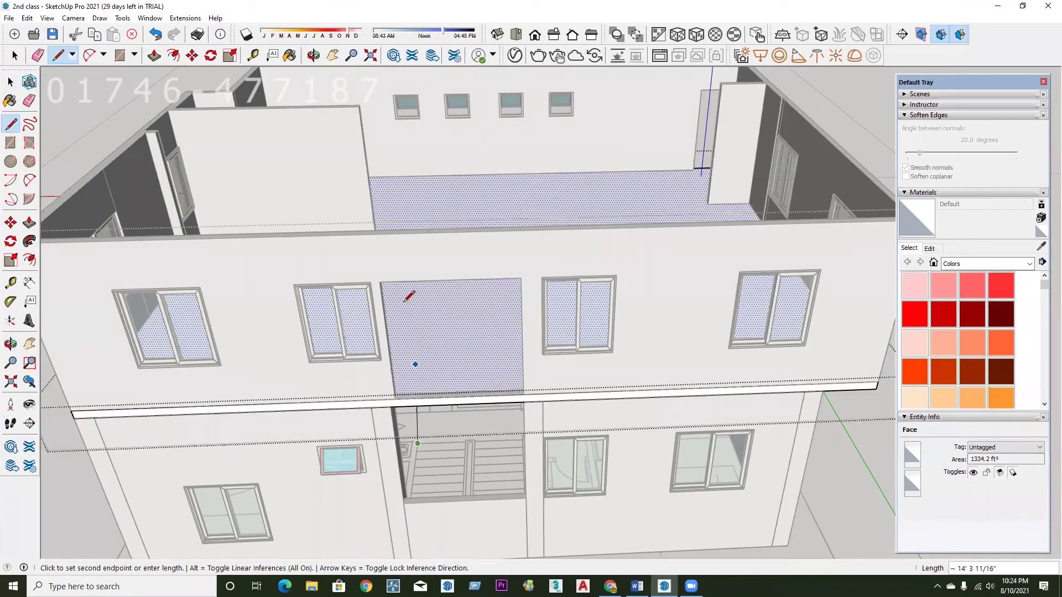
left_click(388, 194)
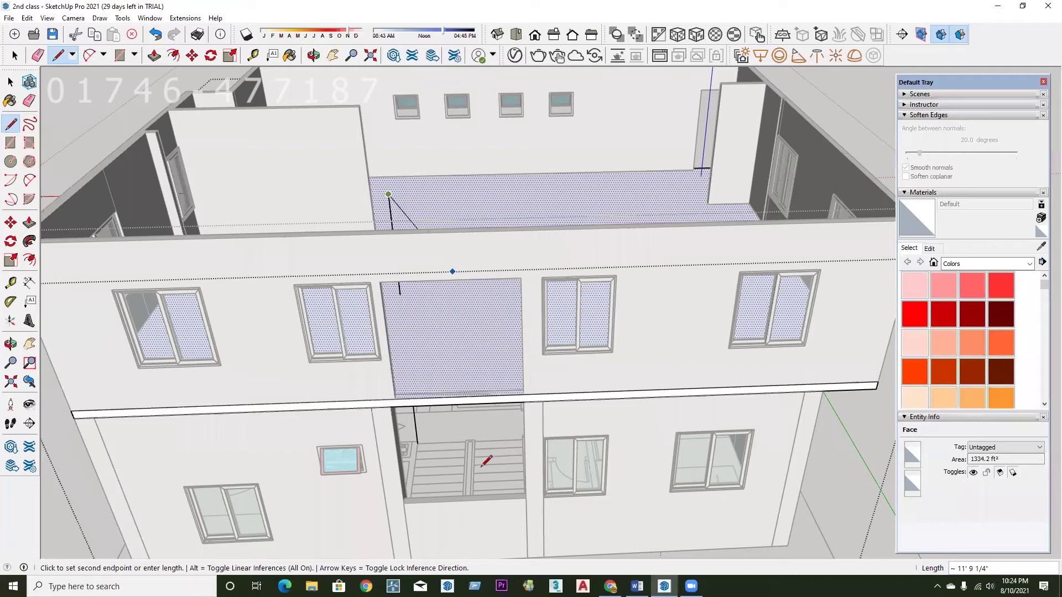
scroll(486, 461, "up", 3)
middle_click_drag(491, 474, 508, 117)
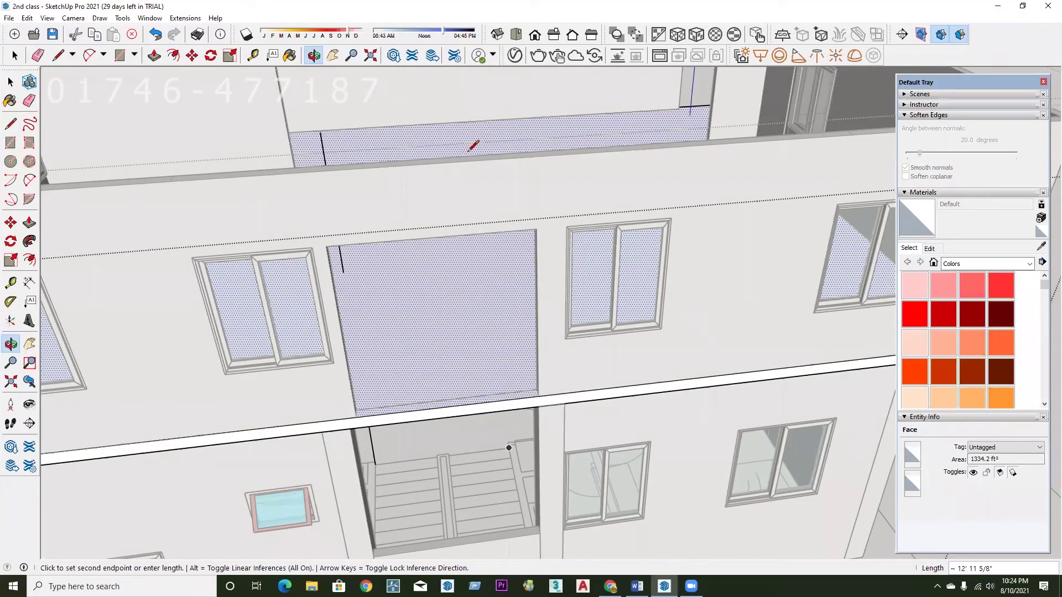
left_click(494, 94)
Join the two loose line ends and run a line to the balcony corner.
middle_click_drag(493, 105, 467, 301)
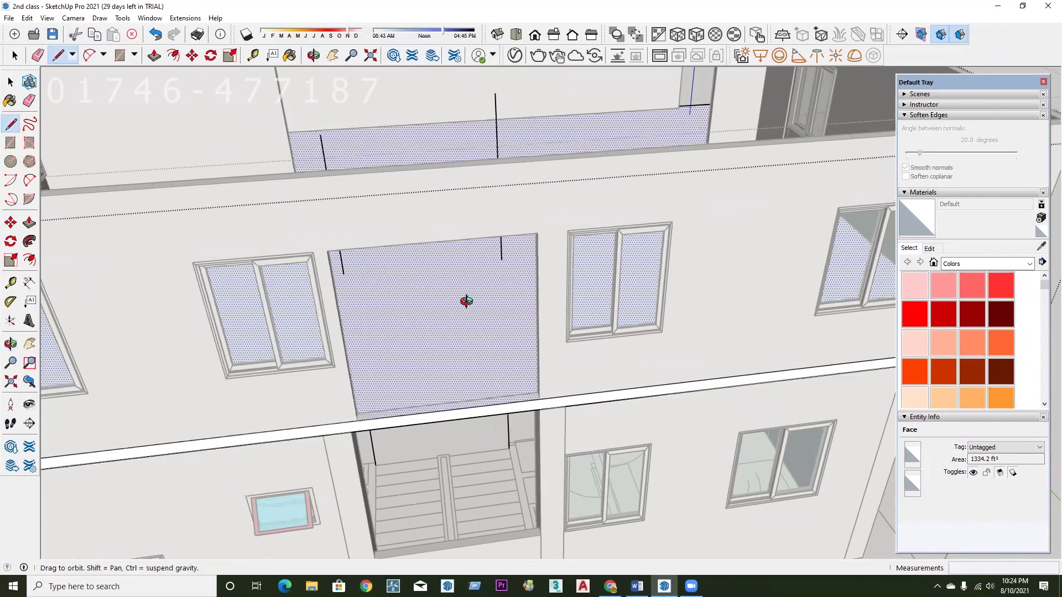
middle_click_drag(497, 421, 464, 372)
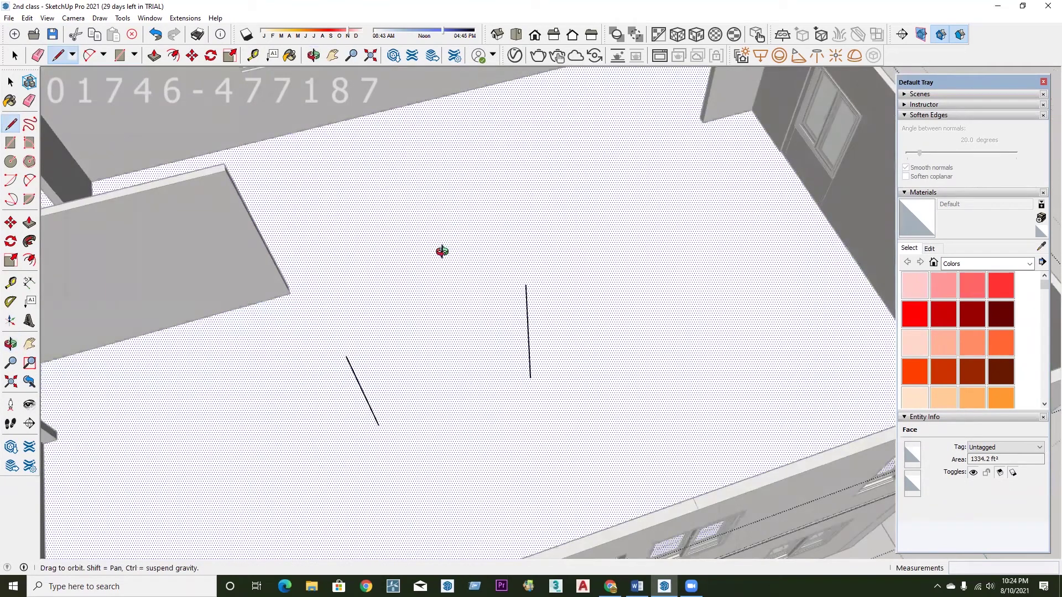
middle_click_drag(441, 249, 489, 341)
scroll(403, 368, "up", 2)
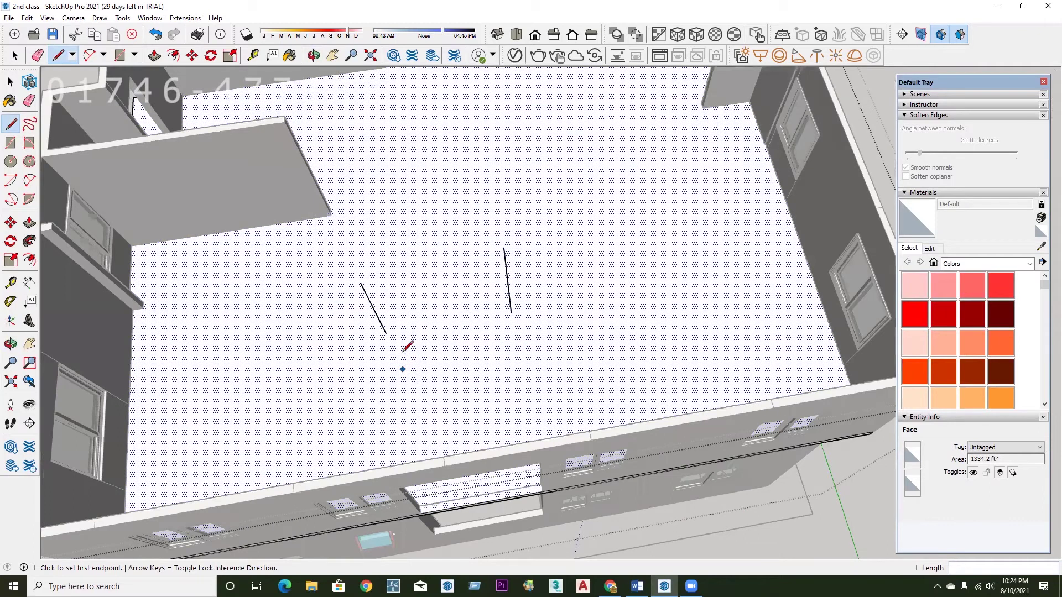
scroll(385, 333, "up", 1)
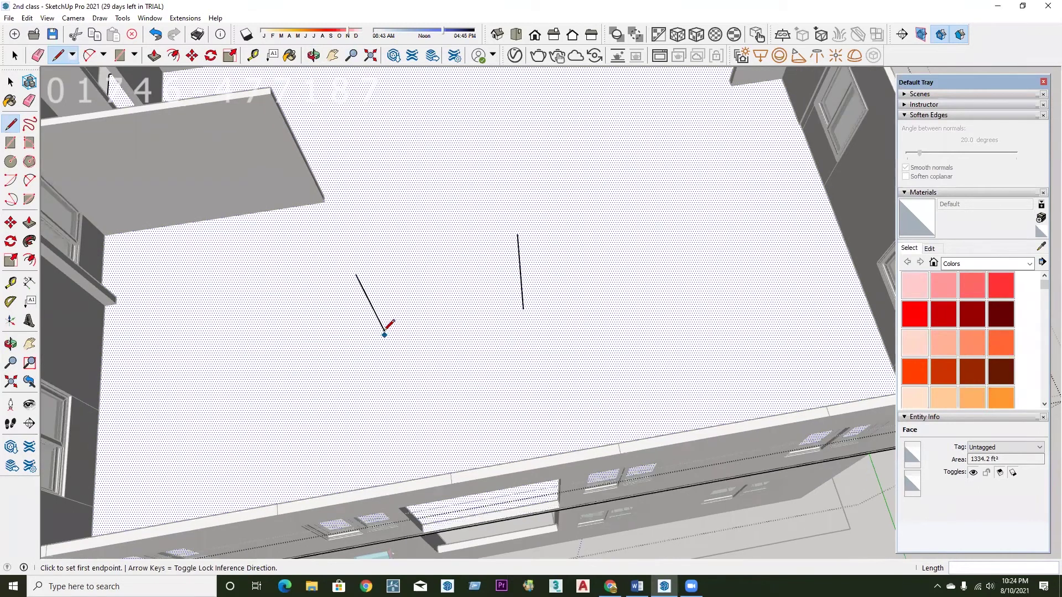
left_click(524, 307)
scroll(517, 293, "down", 1)
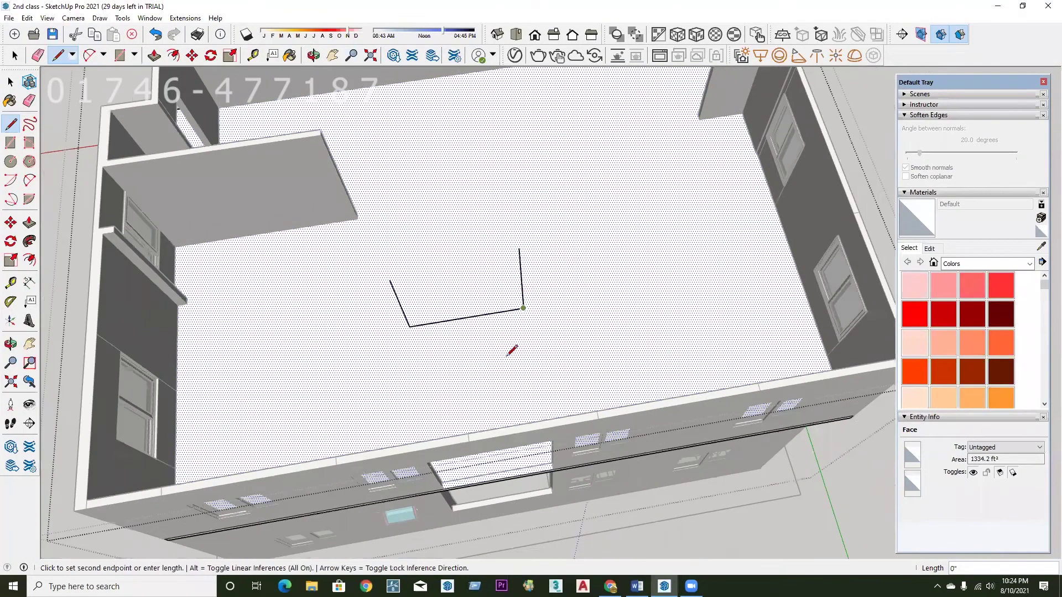
middle_click_drag(620, 368, 611, 458)
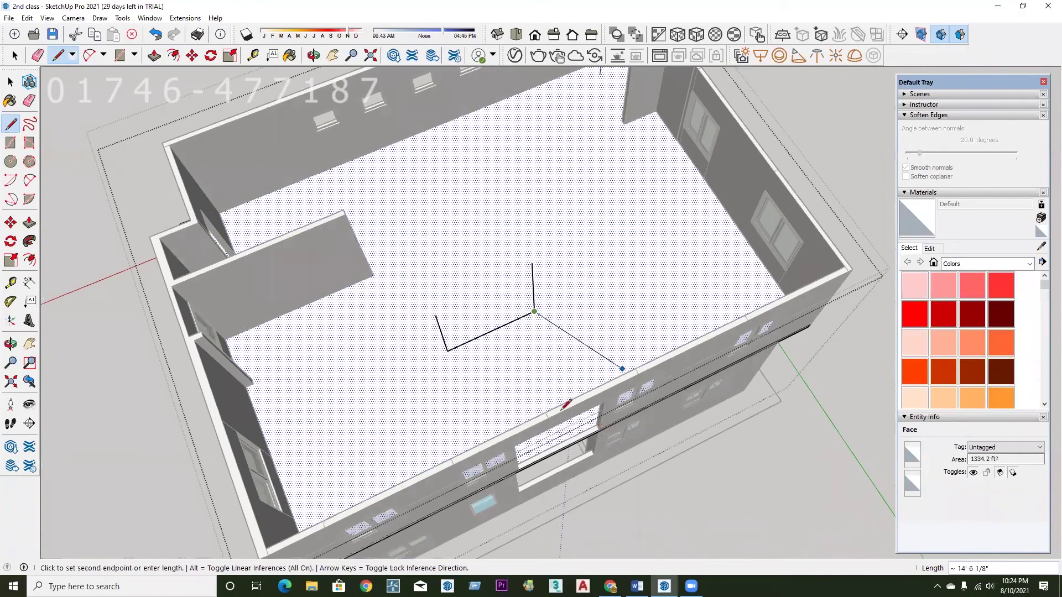
scroll(603, 421, "up", 3)
scroll(575, 385, "up", 1)
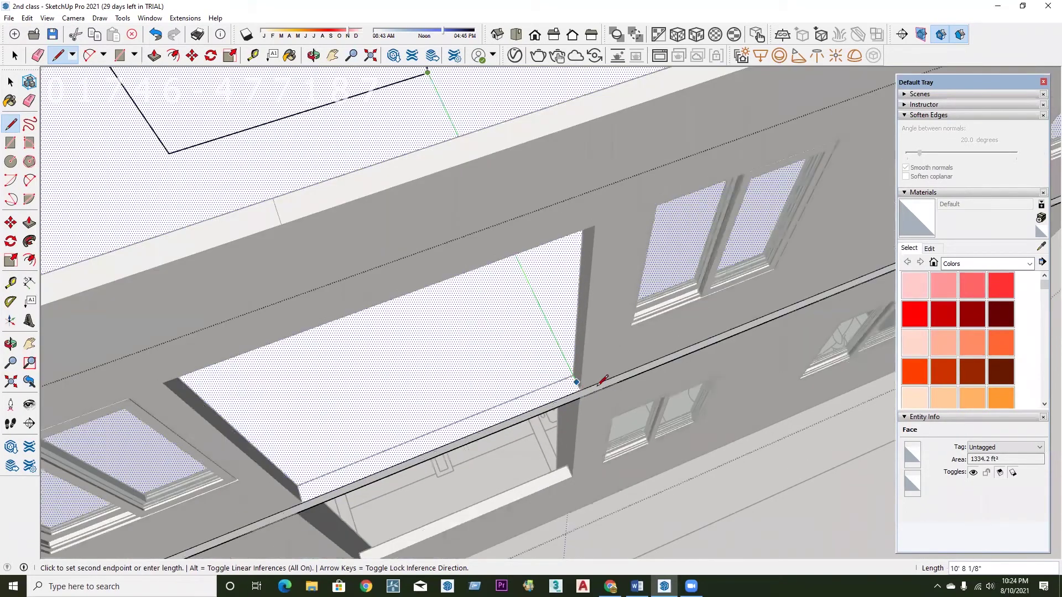
scroll(599, 388, "up", 2)
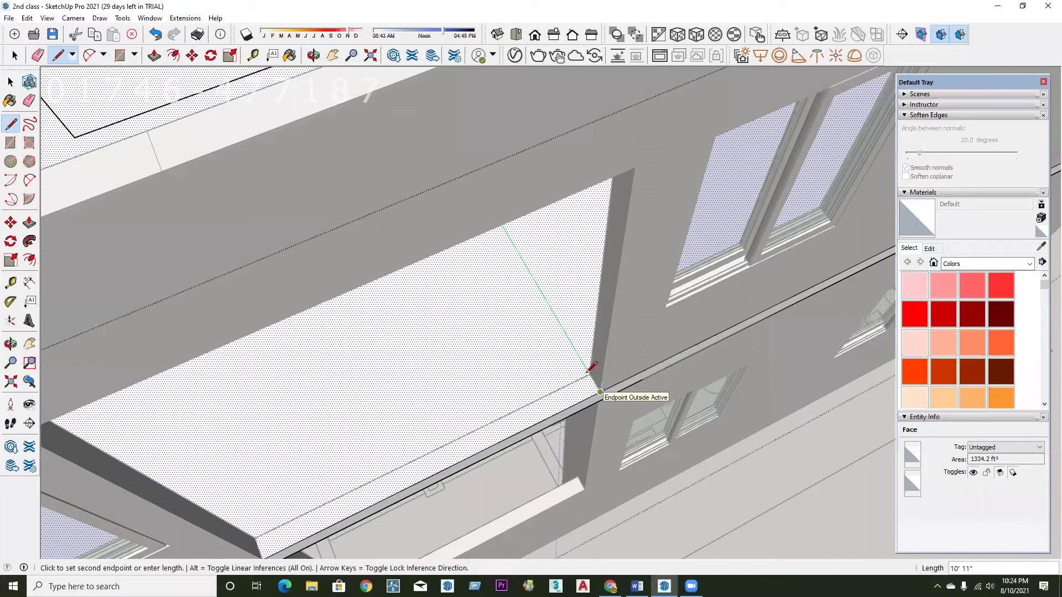
left_click(590, 369)
Draw a vertical edge under the balcony overhang and finish drawing lines.
mouse_move(541, 429)
middle_mouse_down()
mouse_move(563, 408)
mouse_move(269, 411)
middle_mouse_up()
middle_click_drag(580, 234, 557, 227)
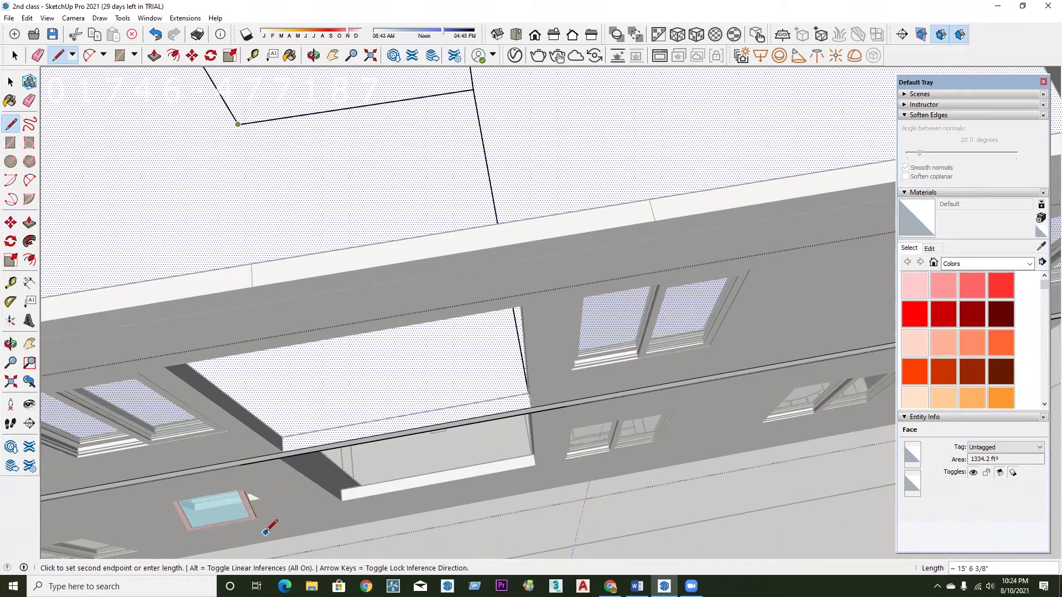
scroll(488, 257, "down", 2)
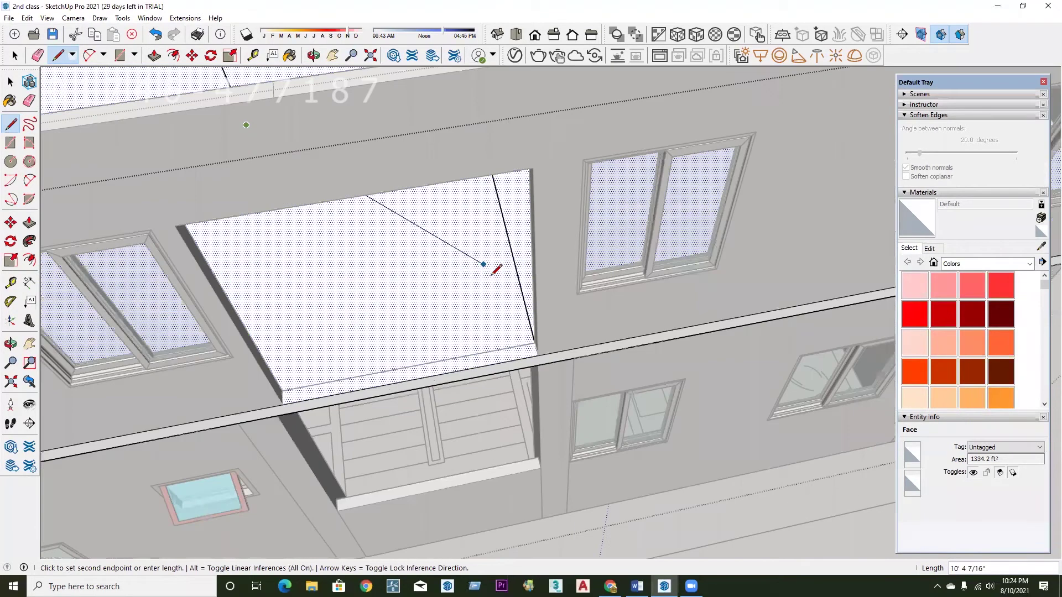
scroll(429, 308, "down", 2)
scroll(342, 348, "up", 1)
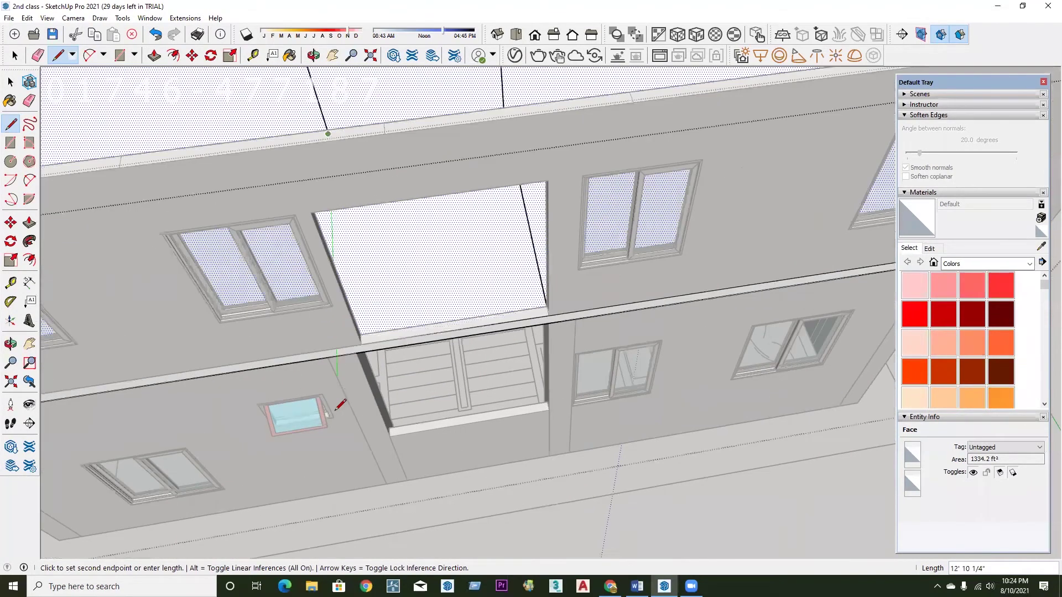
left_click(348, 404)
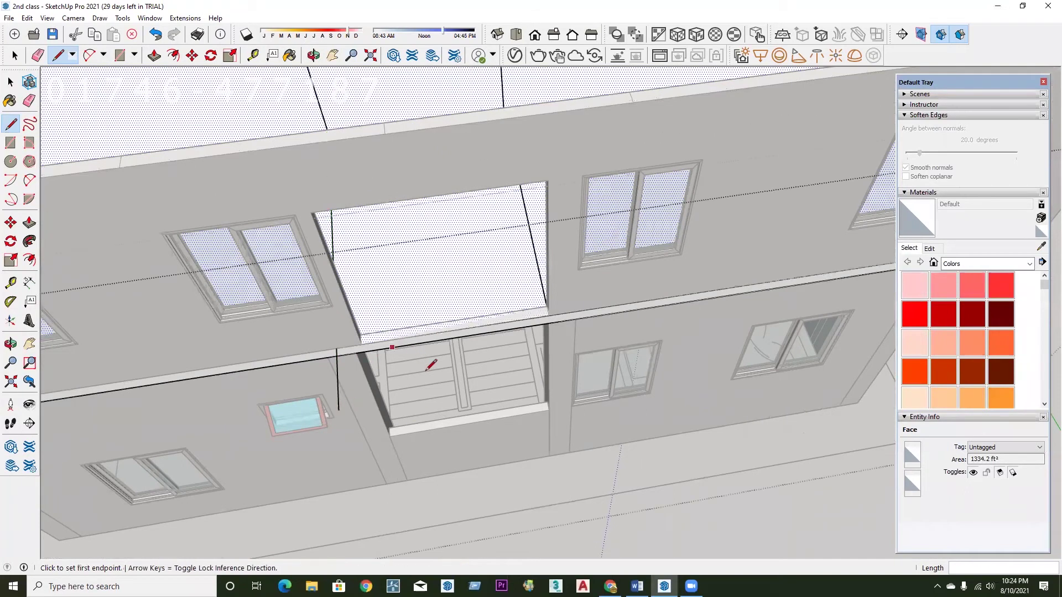
scroll(428, 369, "down", 2)
key("space")
scroll(257, 252, "up", 3)
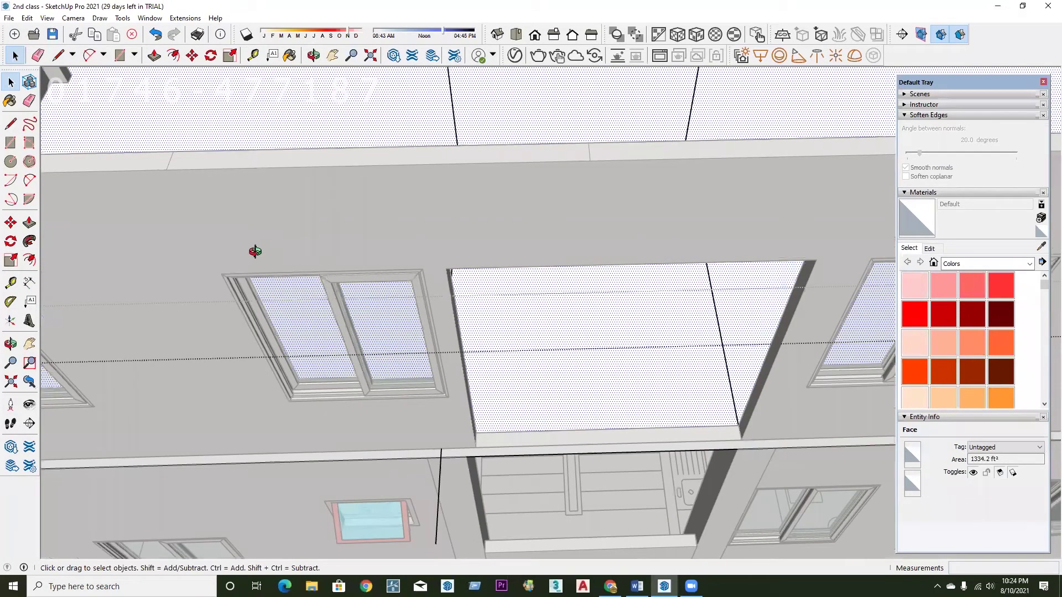
Push/Pull the narrow side face beside the recess out about 5 1/16".
middle_click_drag(395, 331, 412, 315)
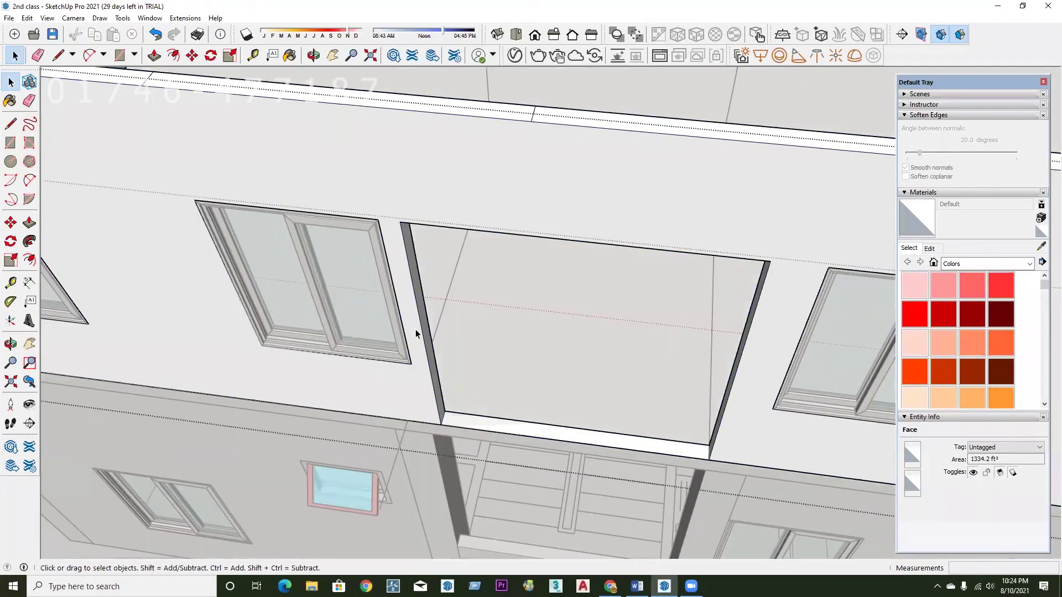
left_click(416, 331)
key("p")
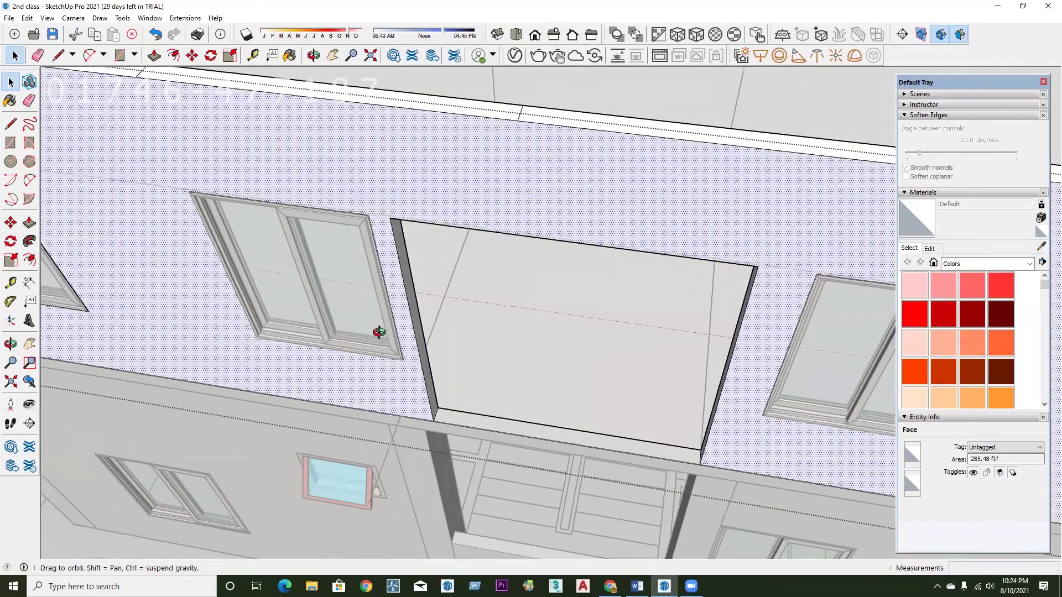
scroll(401, 328, "up", 2)
left_click(402, 329)
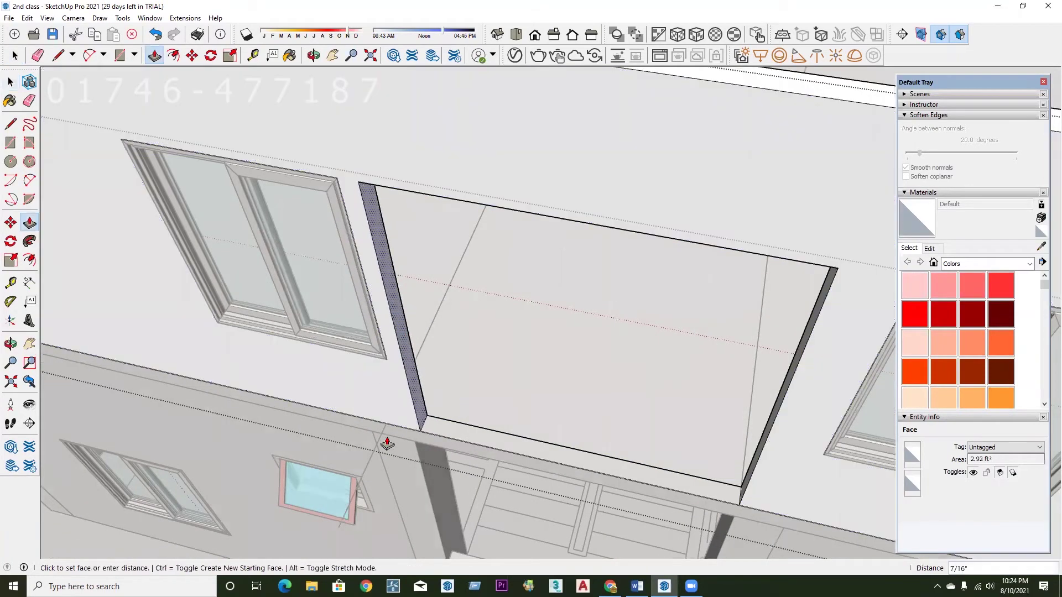
left_click(400, 374)
middle_click_drag(505, 352, 523, 347)
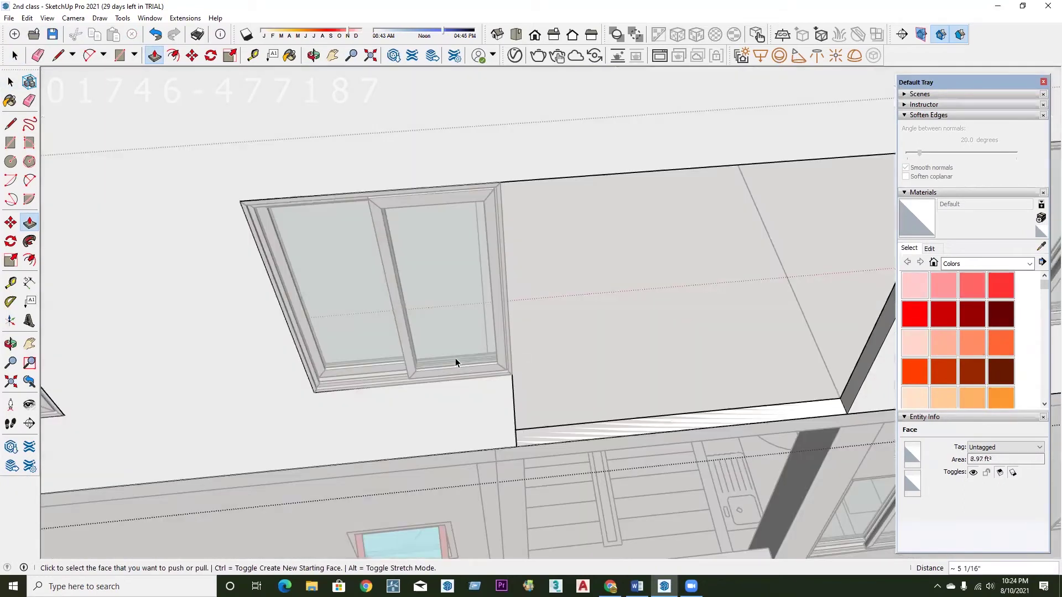
key("space")
Inside the window-and-overhang group, thicken the wall left of the window into a slab.
left_click(347, 327)
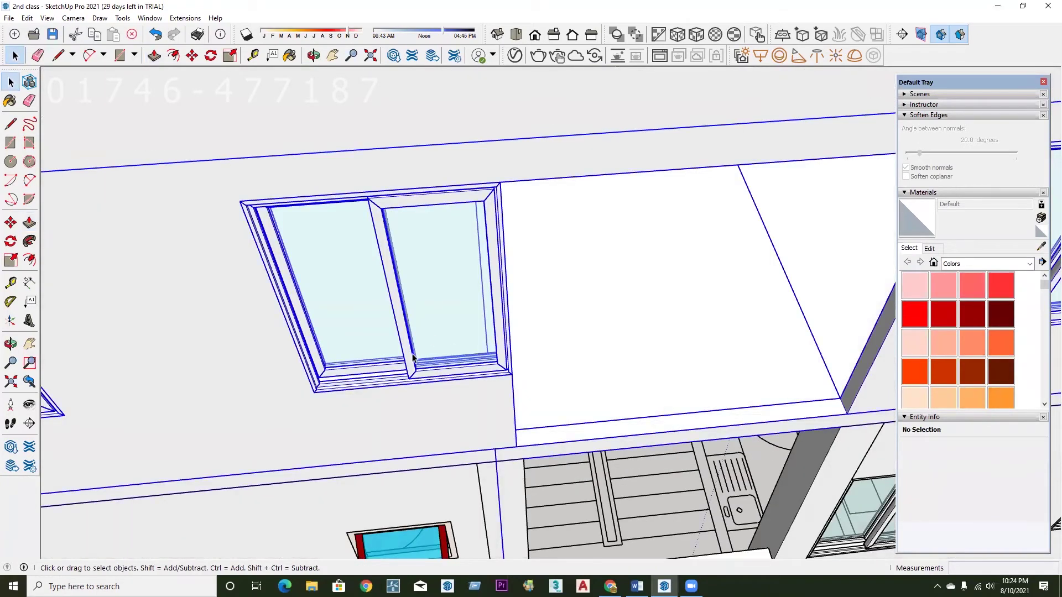
double_click(261, 350)
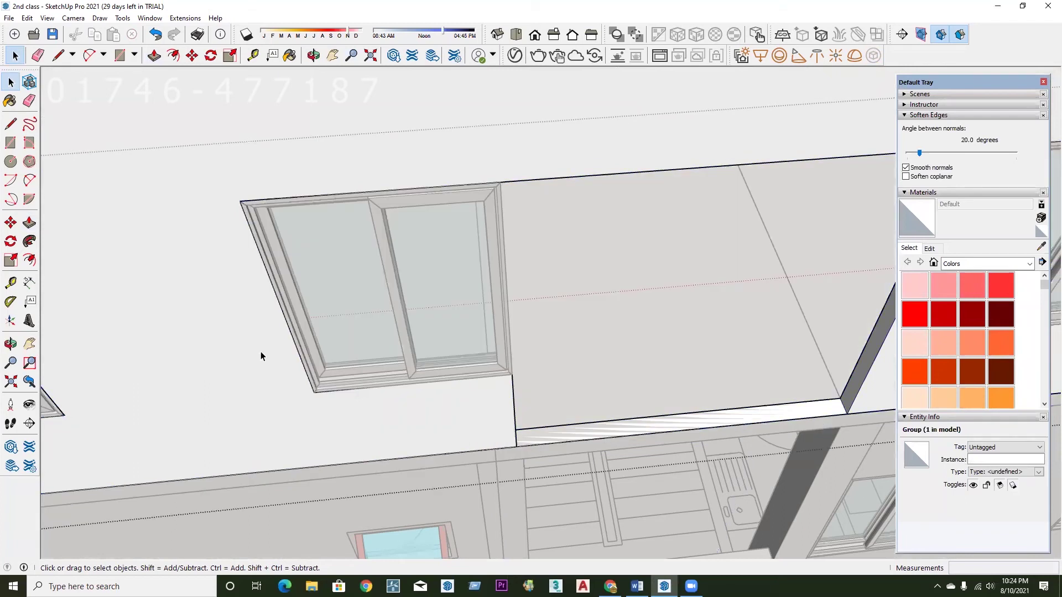
left_click(283, 367)
key("p")
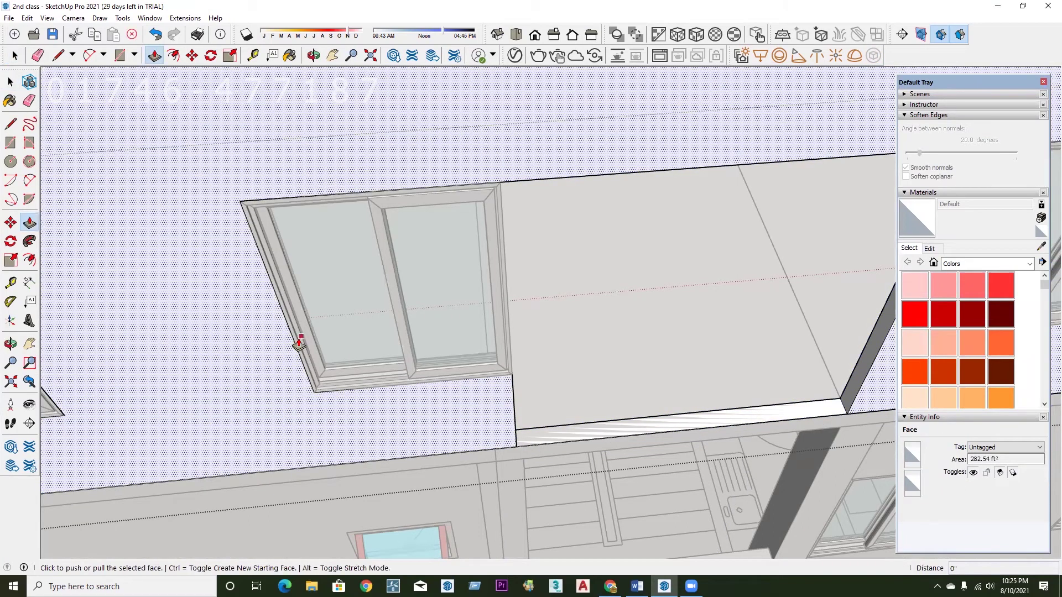
key("Escape")
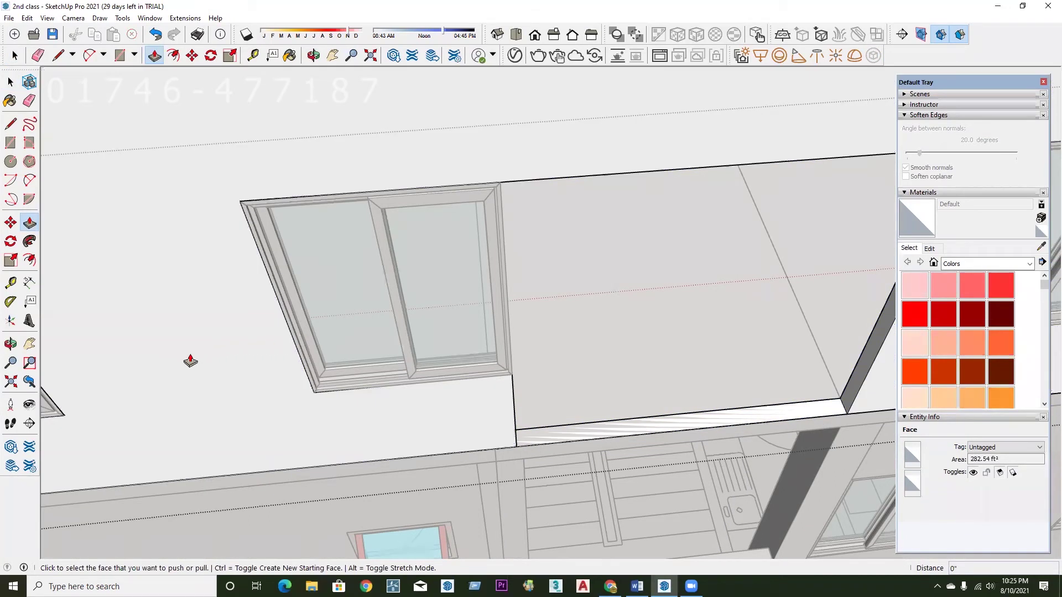
double_click(188, 359)
middle_click_drag(180, 376, 342, 338)
key("space")
key("Escape")
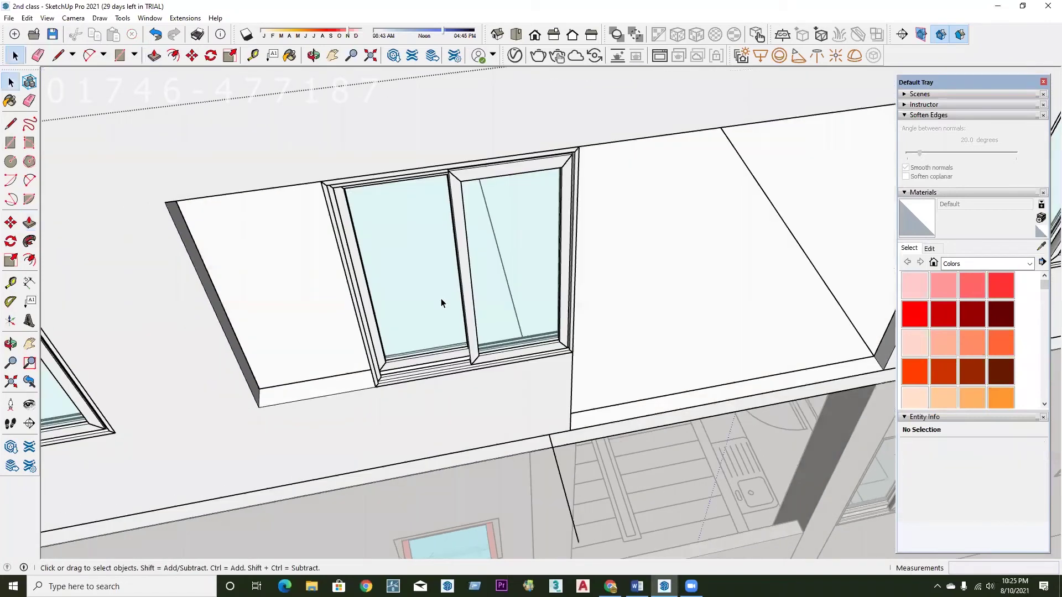
Move the window component to its new position along the wall.
left_click(440, 301)
double_click(437, 282)
left_click(437, 282)
key("m")
left_click(434, 405)
left_click(391, 415)
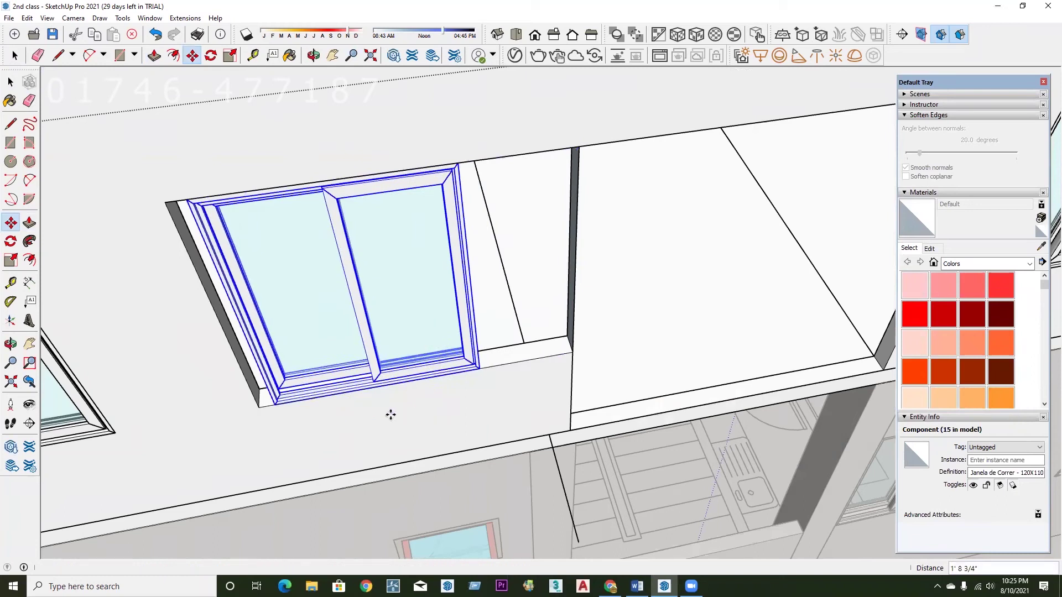
key("space")
Draw a rectangle on the partition strip beside the balcony.
scroll(572, 299, "up", 2)
mouse_move(571, 299)
middle_mouse_down()
mouse_move(562, 332)
mouse_move(571, 339)
mouse_move(471, 348)
mouse_move(439, 366)
middle_mouse_up()
scroll(417, 380, "up", 1)
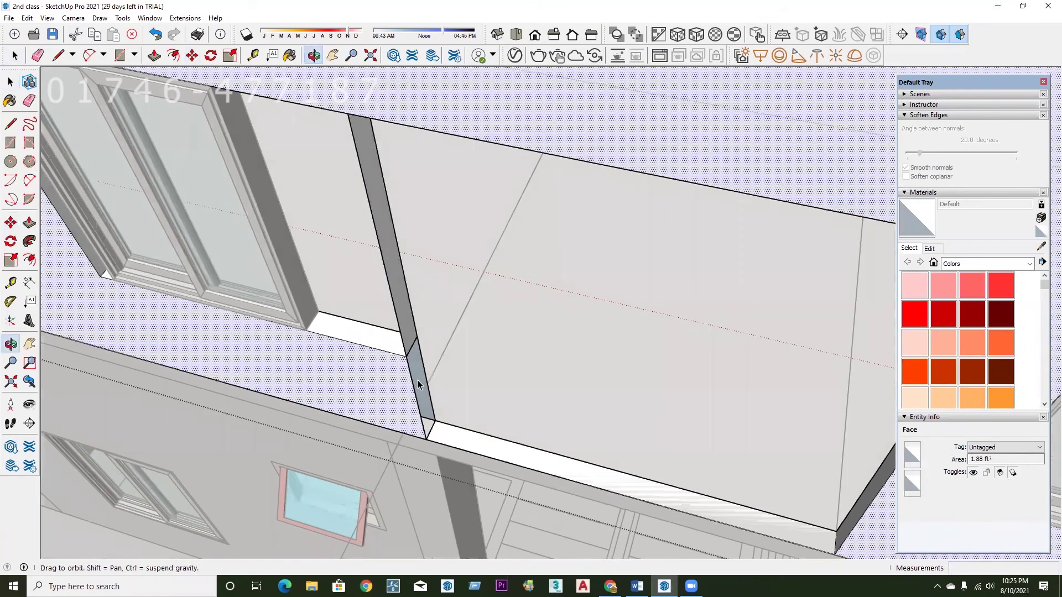
left_click(383, 390)
scroll(383, 389, "up", 1)
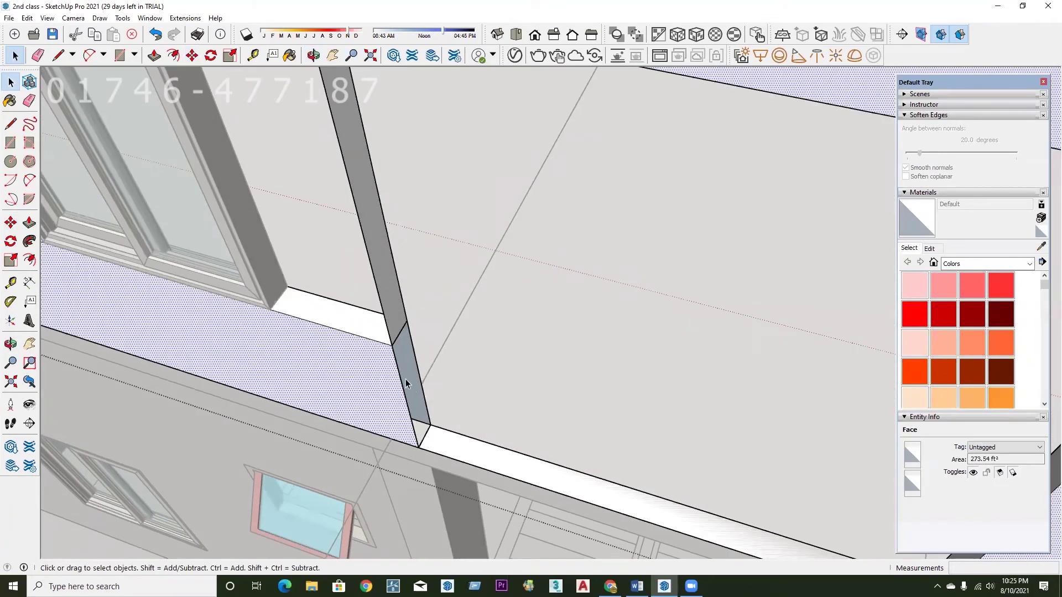
key("r")
scroll(406, 315, "up", 1)
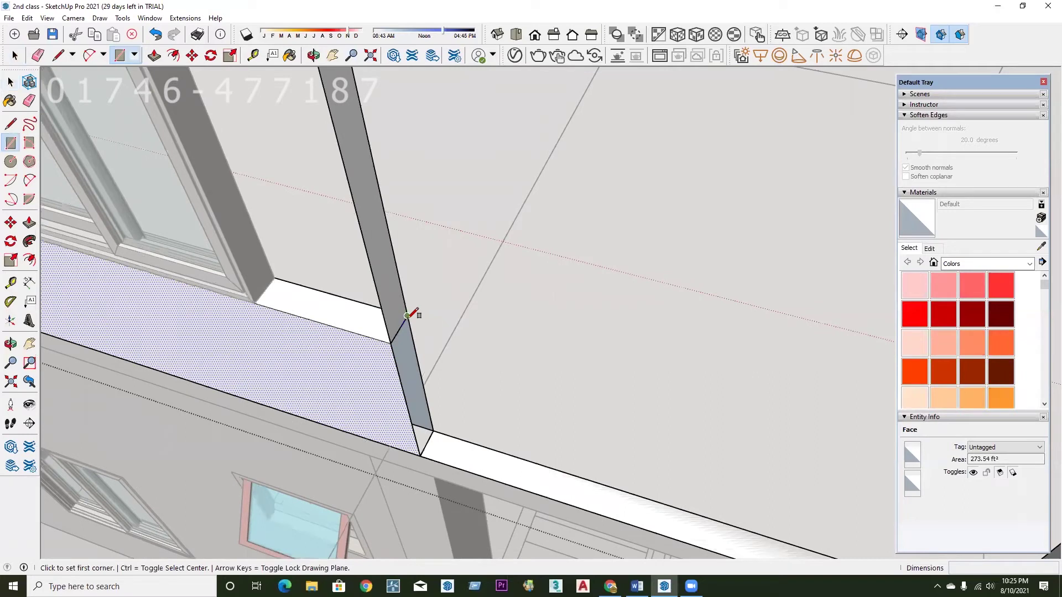
left_click(408, 315)
left_click(420, 455)
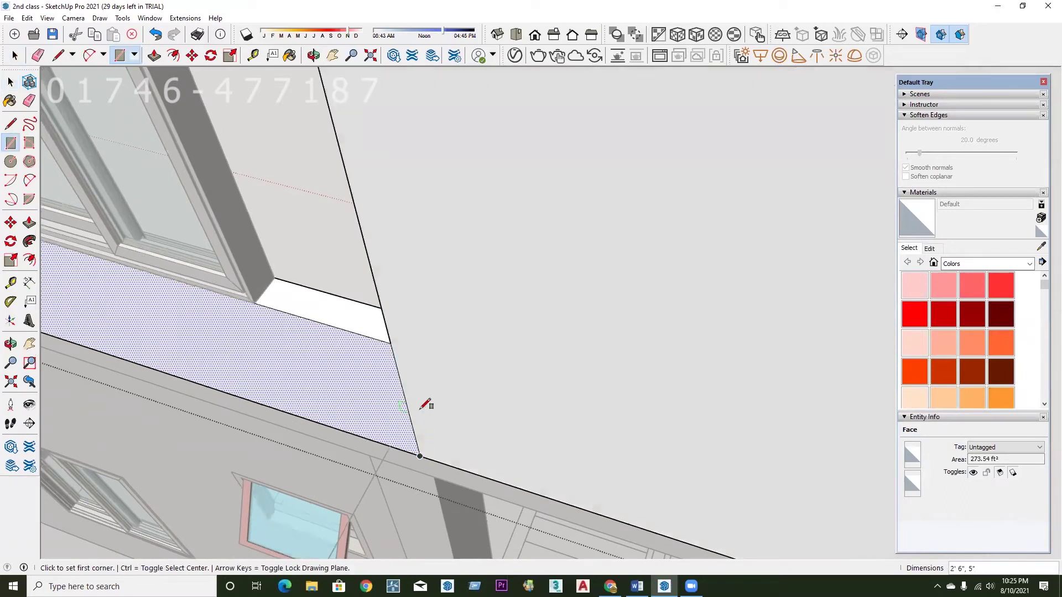
scroll(429, 408, "down", 1)
scroll(514, 404, "down", 1)
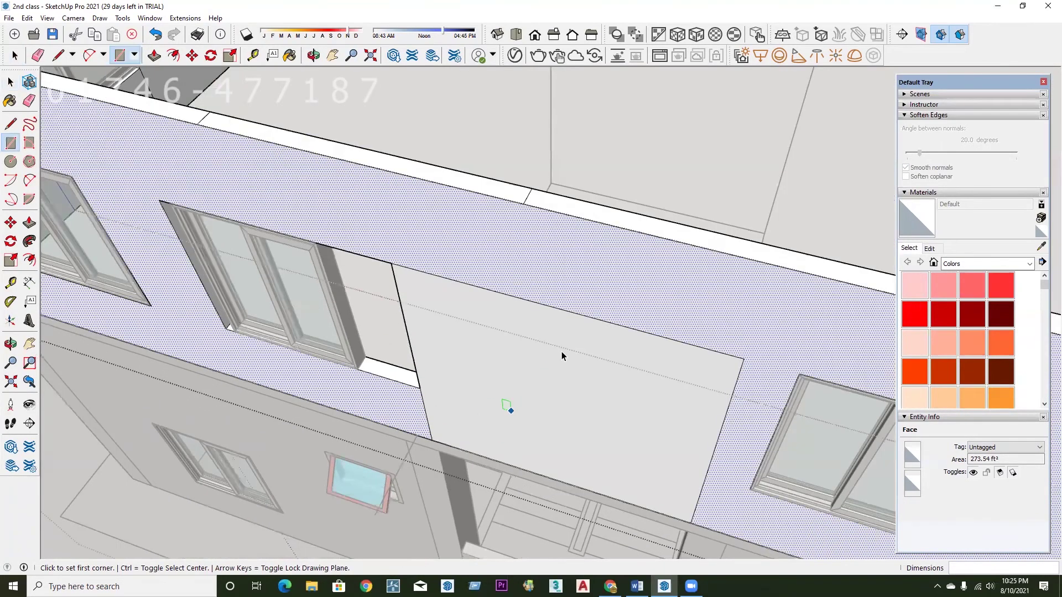
key("space")
left_click(562, 356)
Push/Pull the partition rectangle and the corner face, leaving a thin pillar.
middle_click_drag(541, 373, 400, 390)
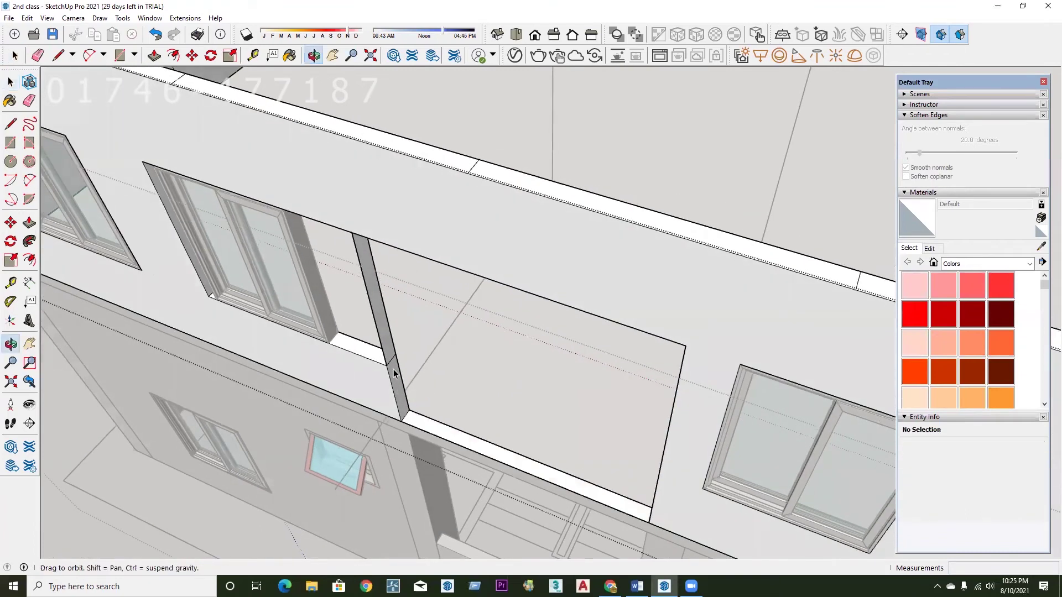
scroll(395, 371, "up", 3)
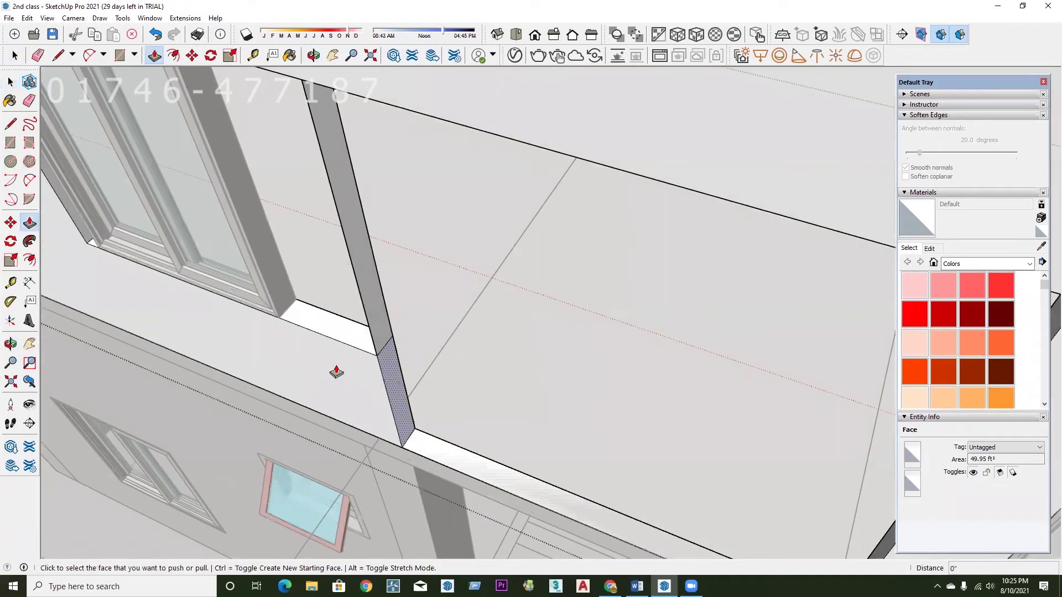
left_click(314, 336)
left_click(450, 408)
scroll(437, 411, "down", 2)
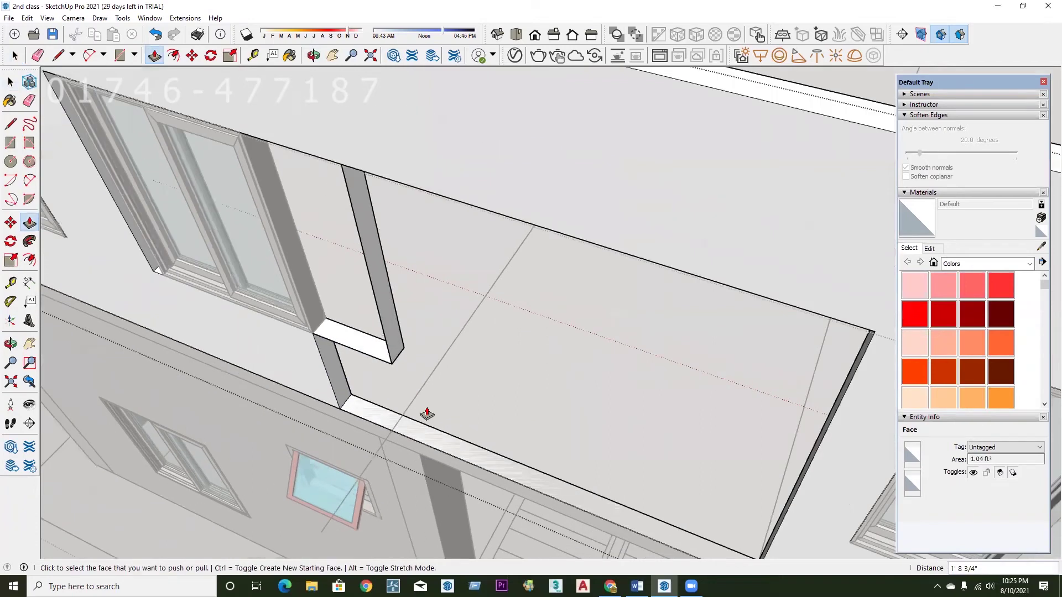
mouse_move(518, 398)
middle_mouse_down()
mouse_move(531, 364)
mouse_move(502, 363)
middle_mouse_up()
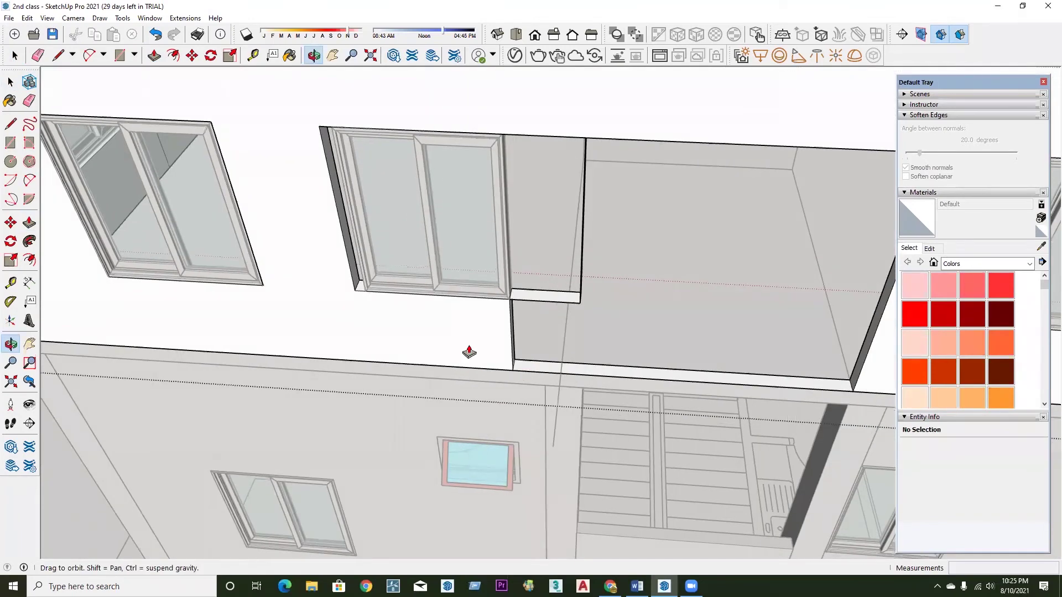
scroll(432, 293, "up", 3)
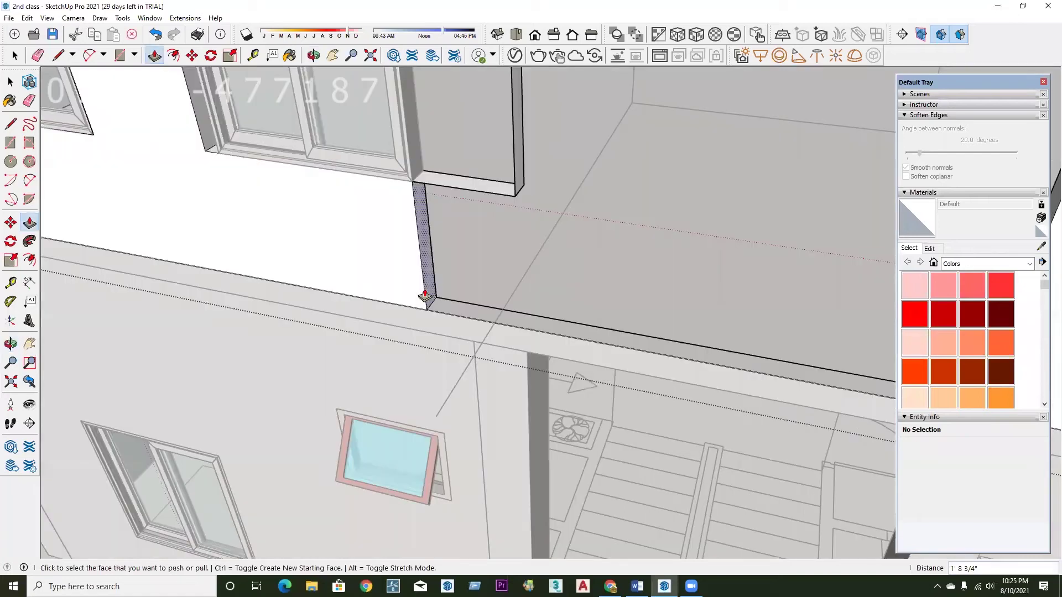
left_click(429, 287)
left_click(498, 334)
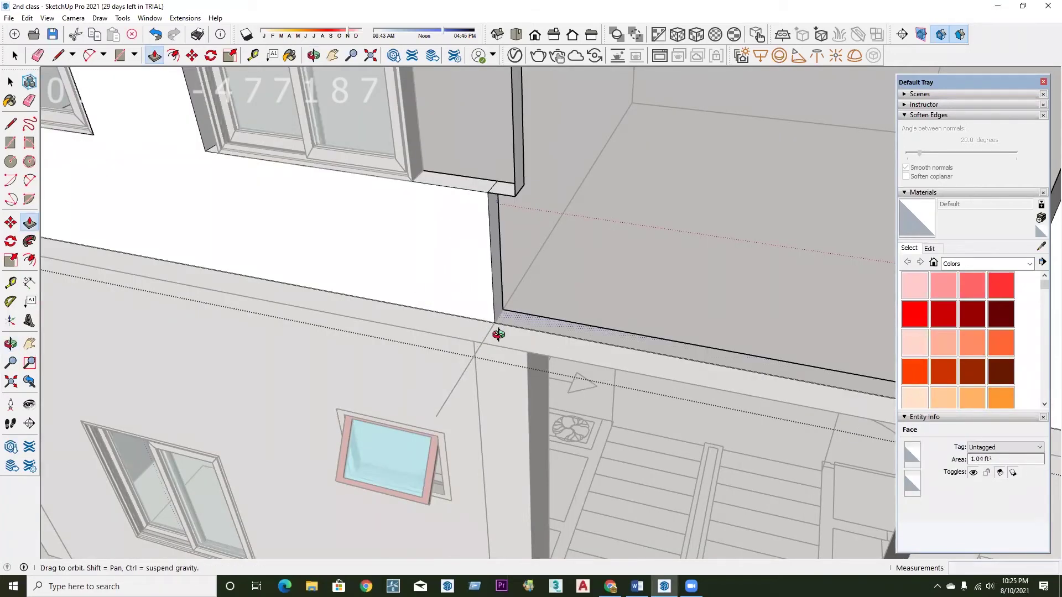
Extrude the remaining thin face to finish the pier and select its geometry.
middle_click_drag(497, 334, 476, 455)
middle_click_drag(492, 324, 476, 327)
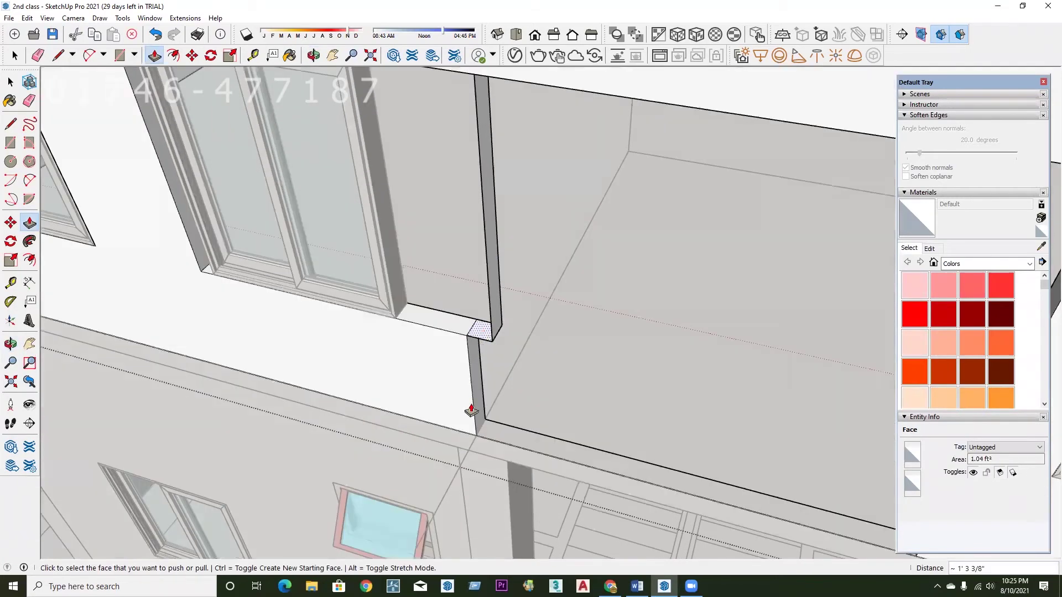
left_click(470, 409)
scroll(470, 410, "down", 3)
left_click(485, 235)
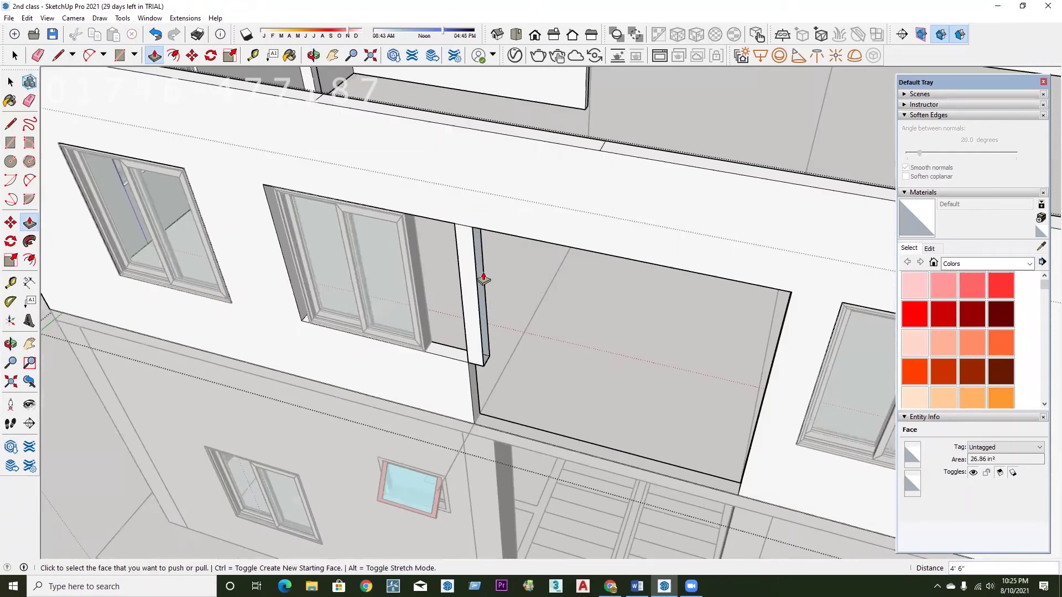
middle_click_drag(451, 259, 459, 302)
key("space")
mouse_move(486, 374)
middle_mouse_down()
mouse_move(526, 380)
mouse_move(532, 366)
mouse_move(495, 453)
middle_mouse_up()
double_click(532, 366)
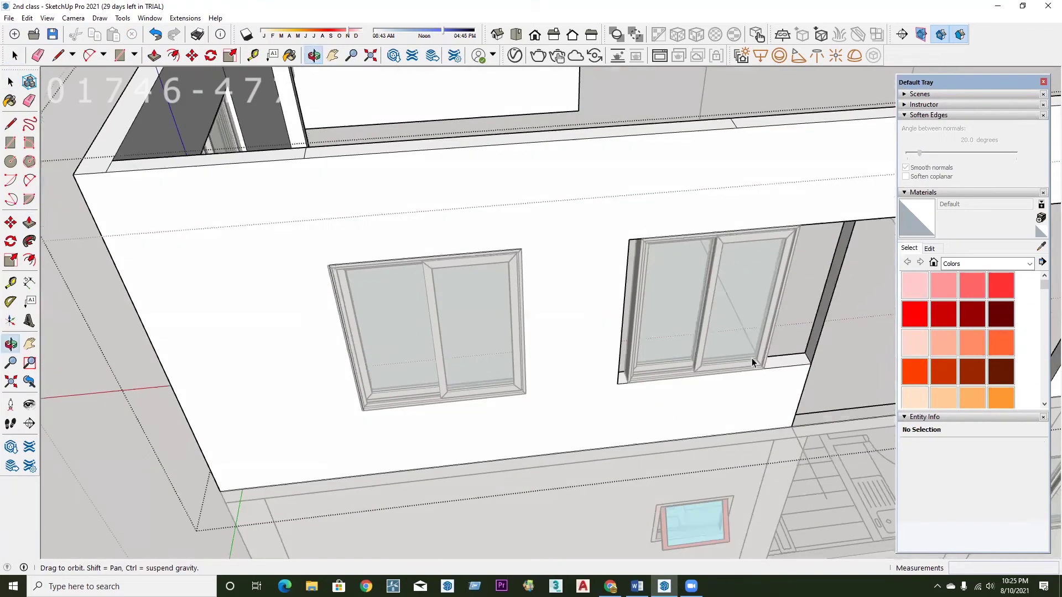
key("p")
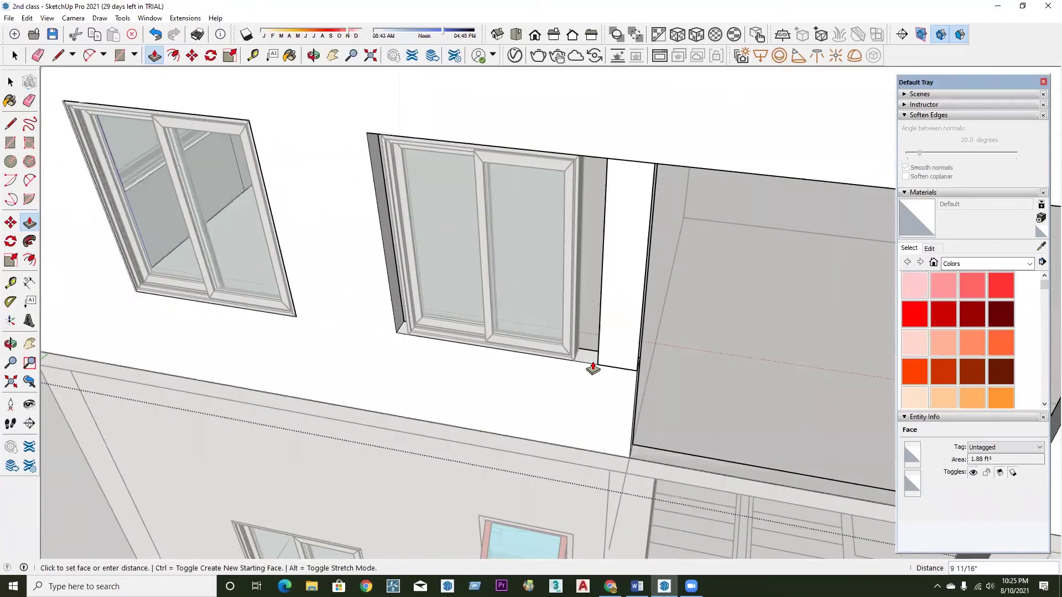
Try moving the window and pushing the jamb face, then undo the change.
key("space")
left_click(562, 333)
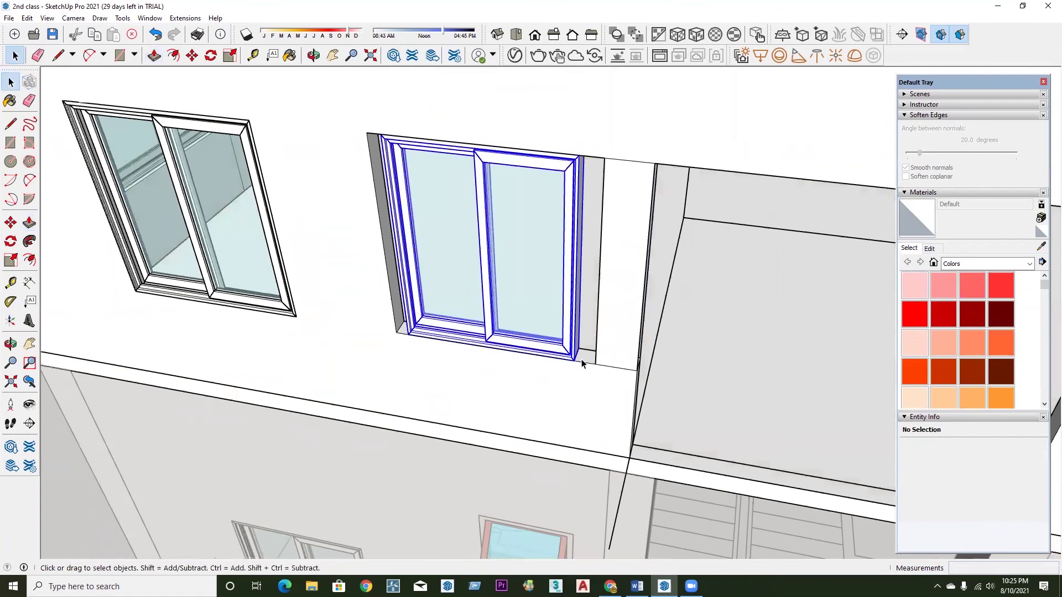
scroll(575, 365, "up", 2)
key("m")
scroll(570, 364, "up", 1)
left_click(584, 364)
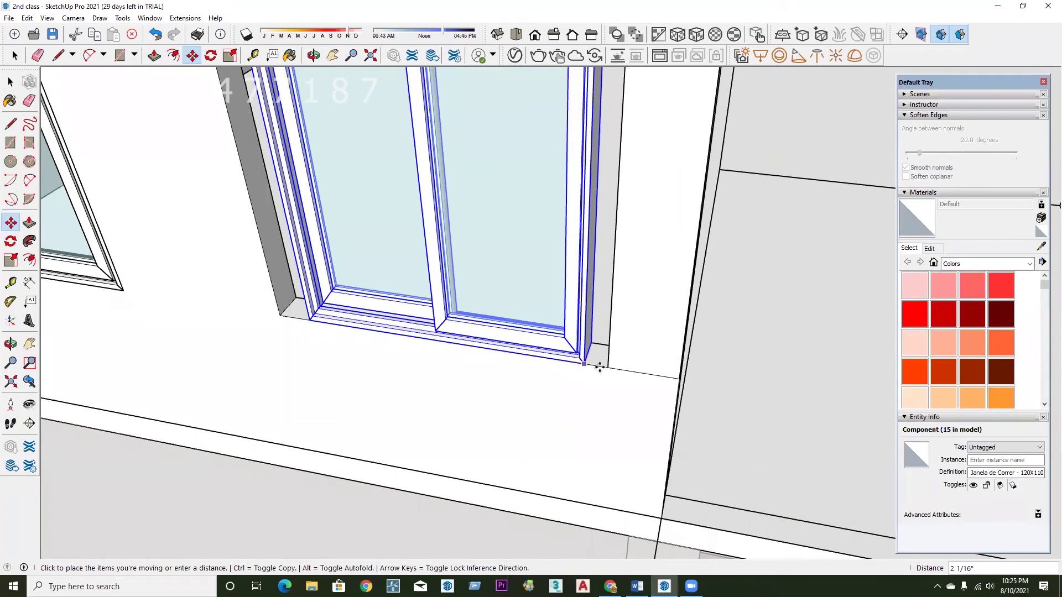
key("space")
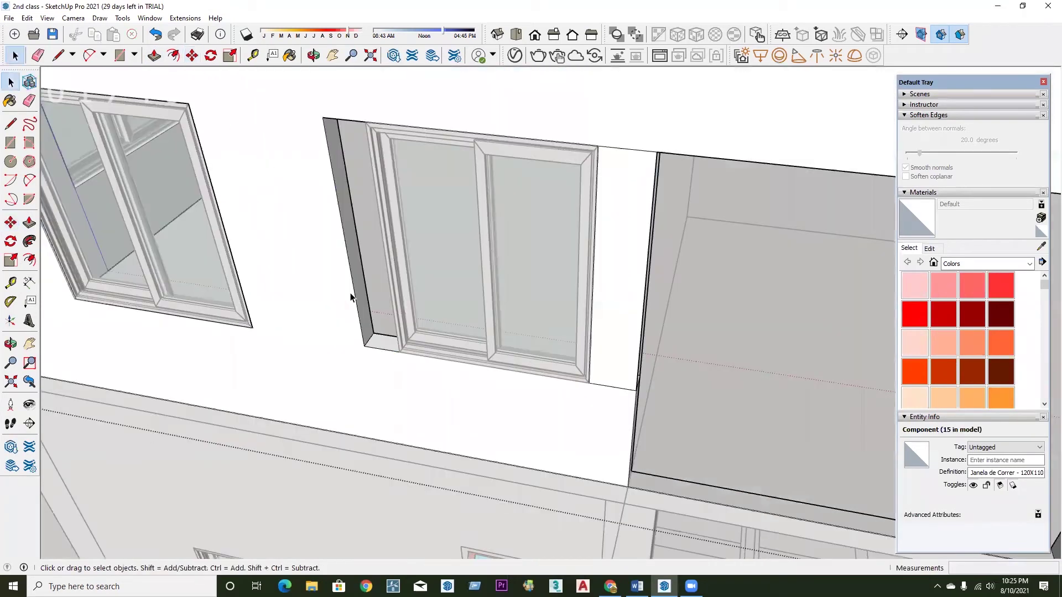
left_click(362, 295)
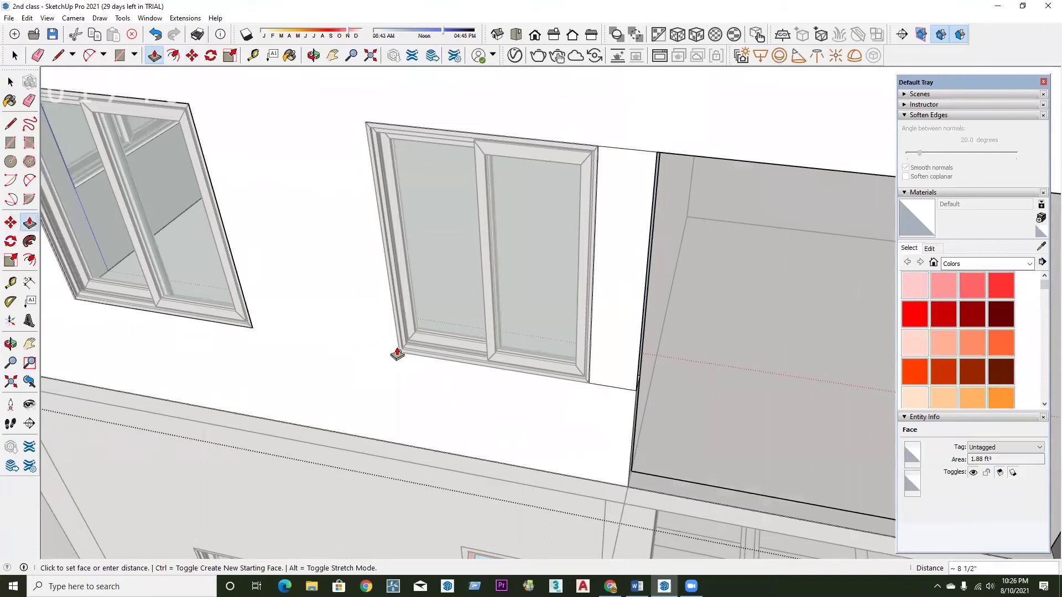
scroll(395, 356, "down", 3)
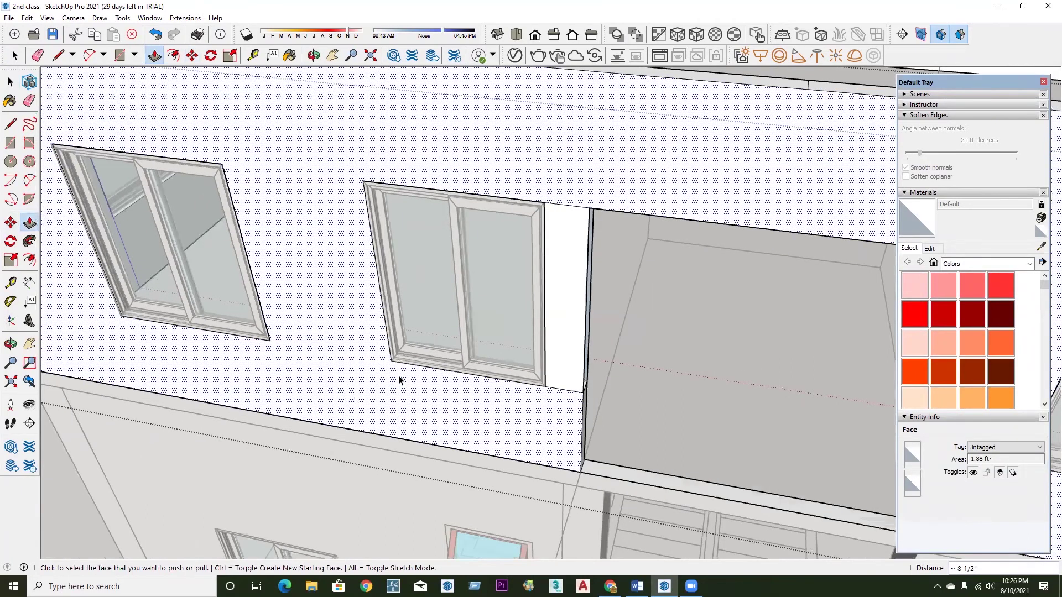
key("space")
scroll(382, 293, "up", 2)
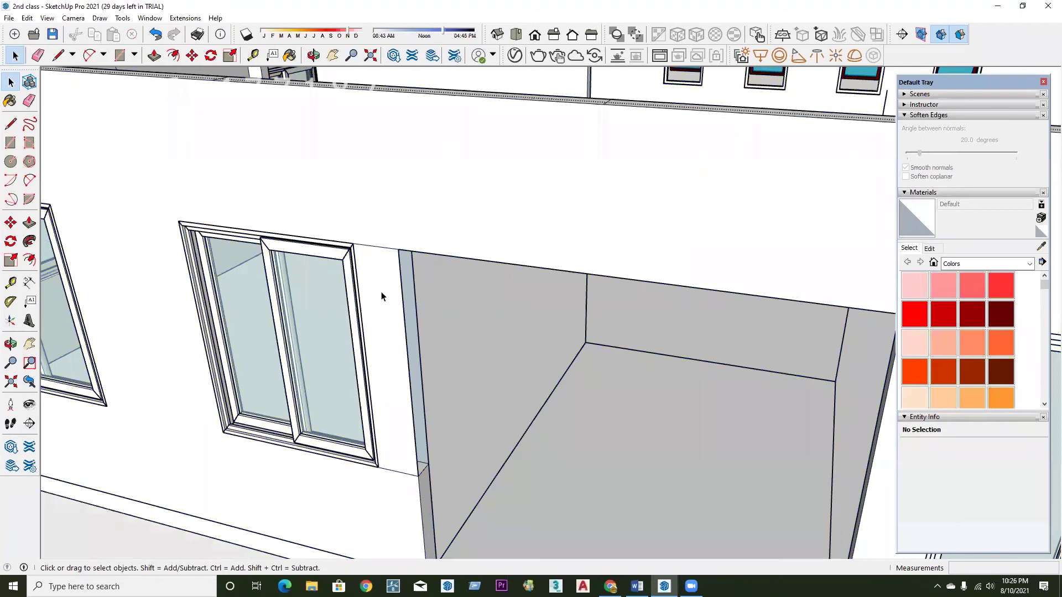
key("ctrl+z")
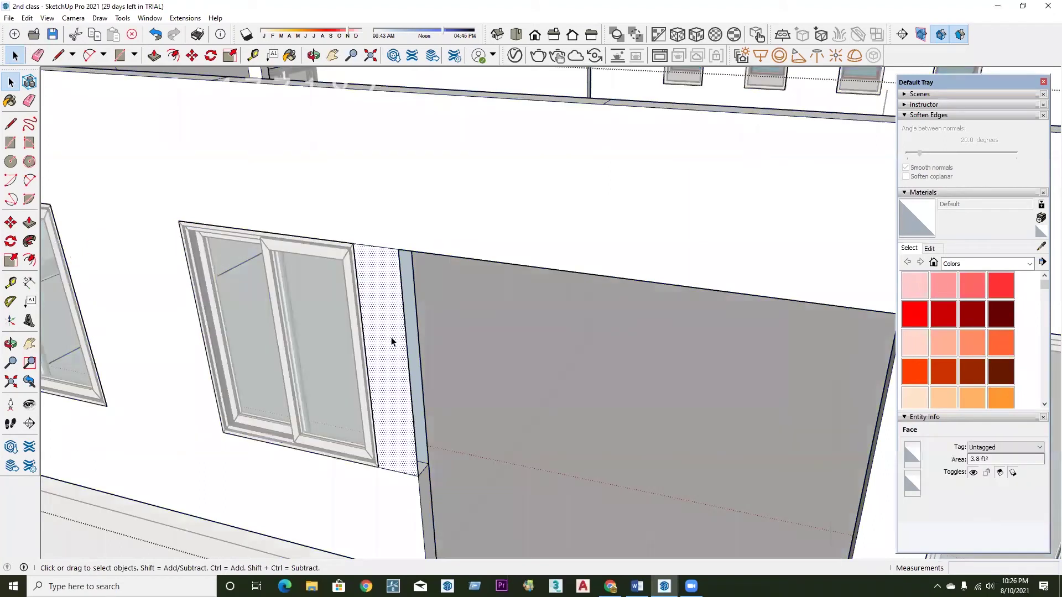
Start a rectangle at the wall's top corner, then cancel it.
key("p")
middle_click_drag(403, 280, 367, 260)
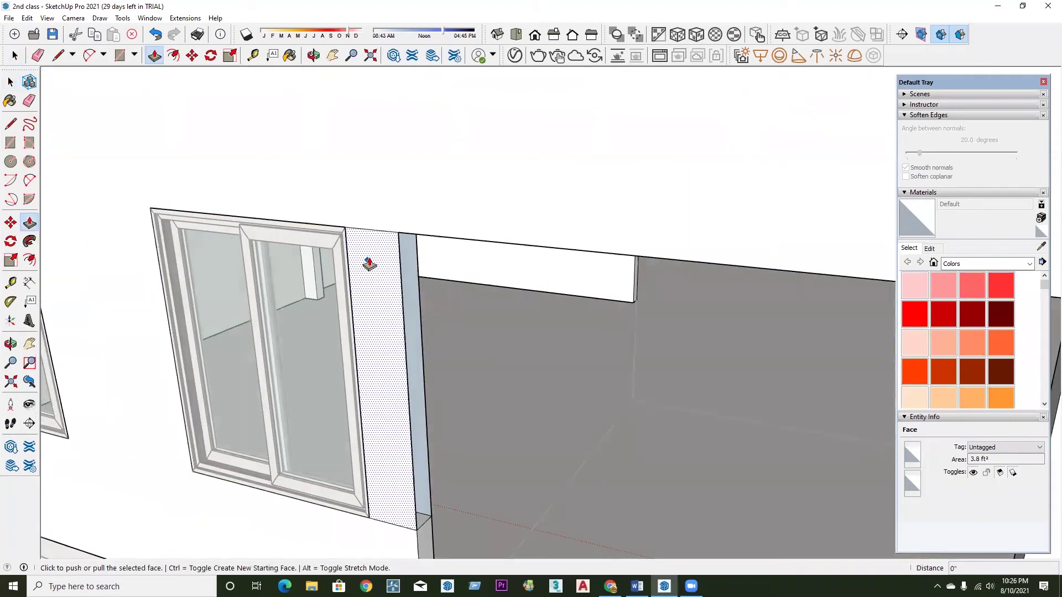
key("r")
left_click(401, 232)
scroll(398, 207, "down", 2)
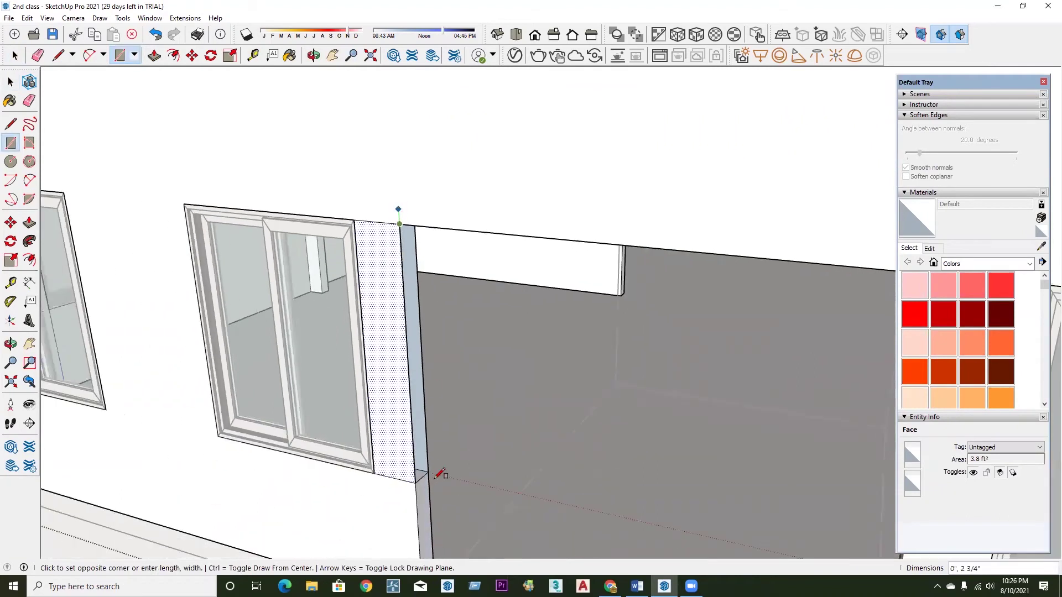
scroll(431, 468, "up", 3)
scroll(433, 464, "down", 3)
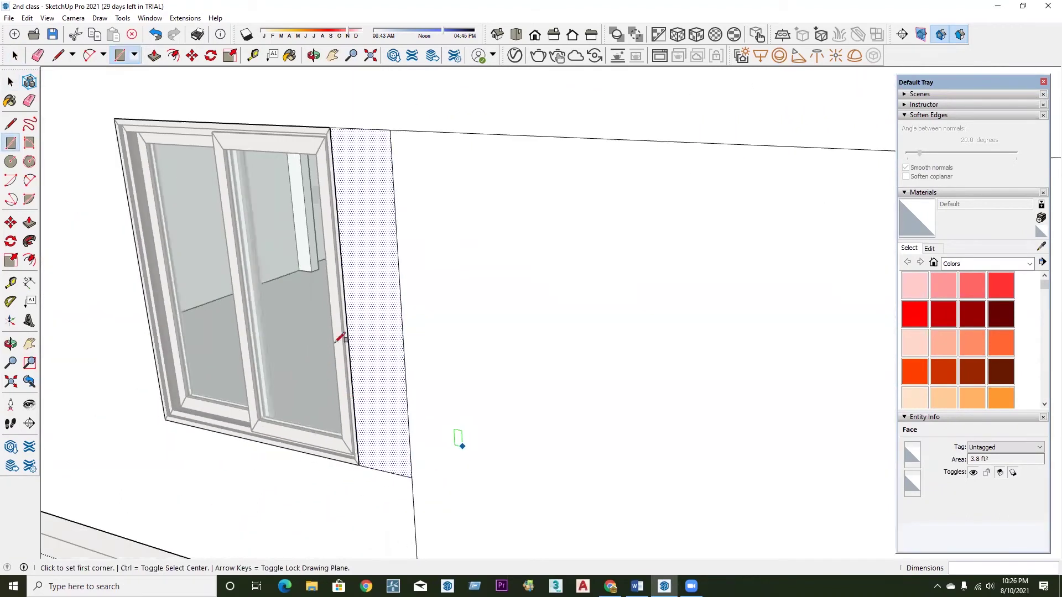
scroll(340, 339, "down", 3)
key("space")
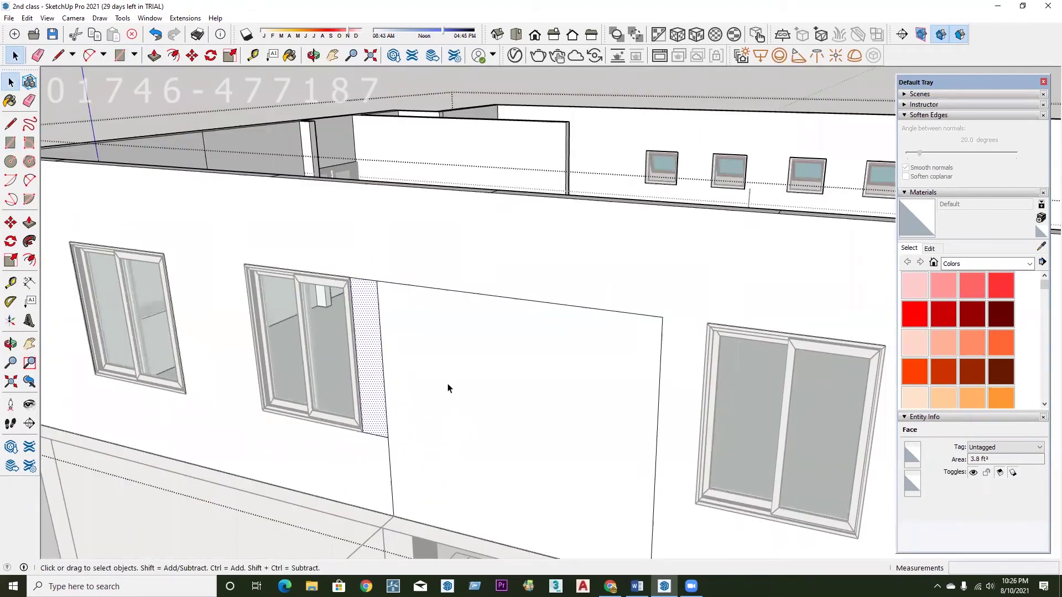
Push the wall panel between the windows 5" inward to form the balcony recess.
key("p")
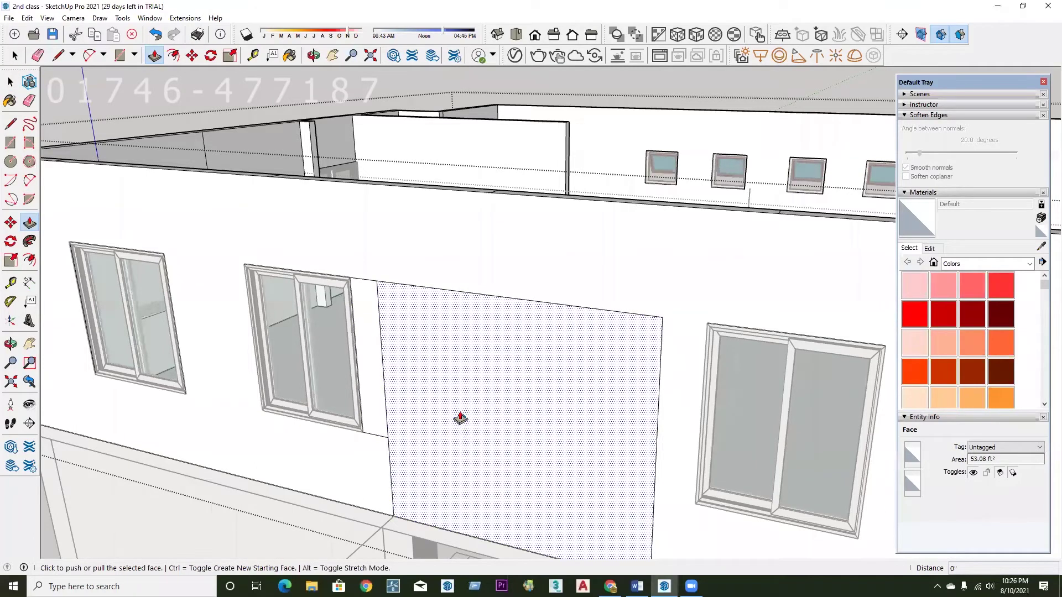
left_click(460, 418)
type("5")
key("Return")
scroll(481, 418, "down", 2)
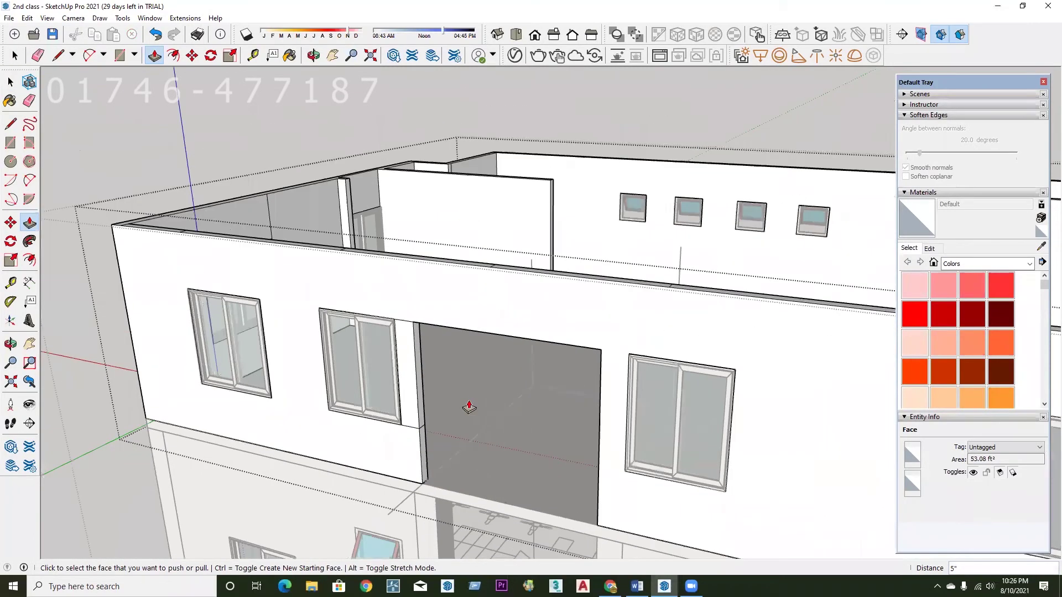
scroll(412, 431, "up", 1)
scroll(441, 443, "up", 1)
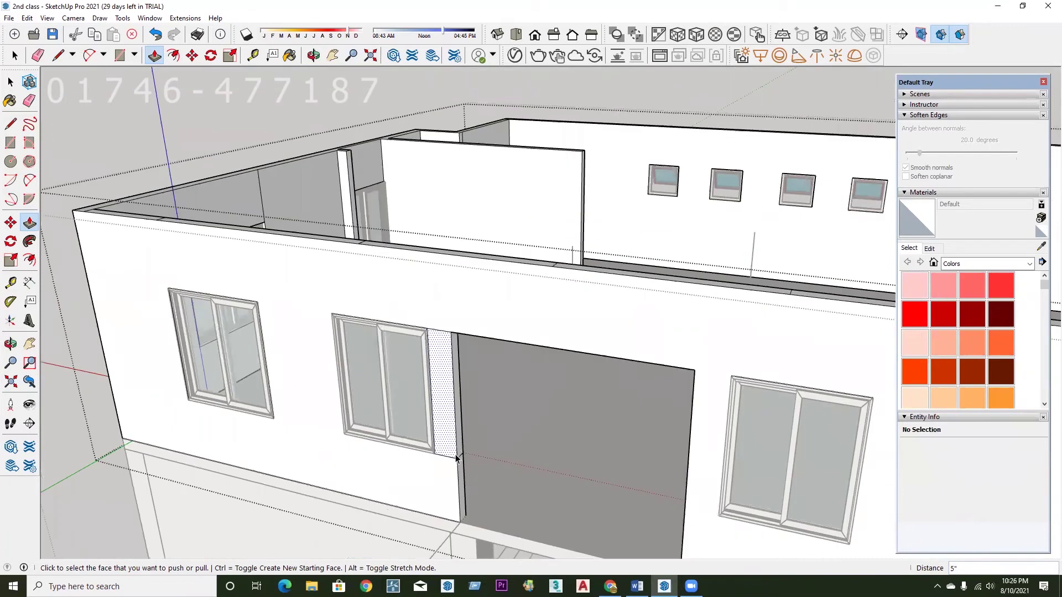
key("space")
scroll(460, 469, "up", 3)
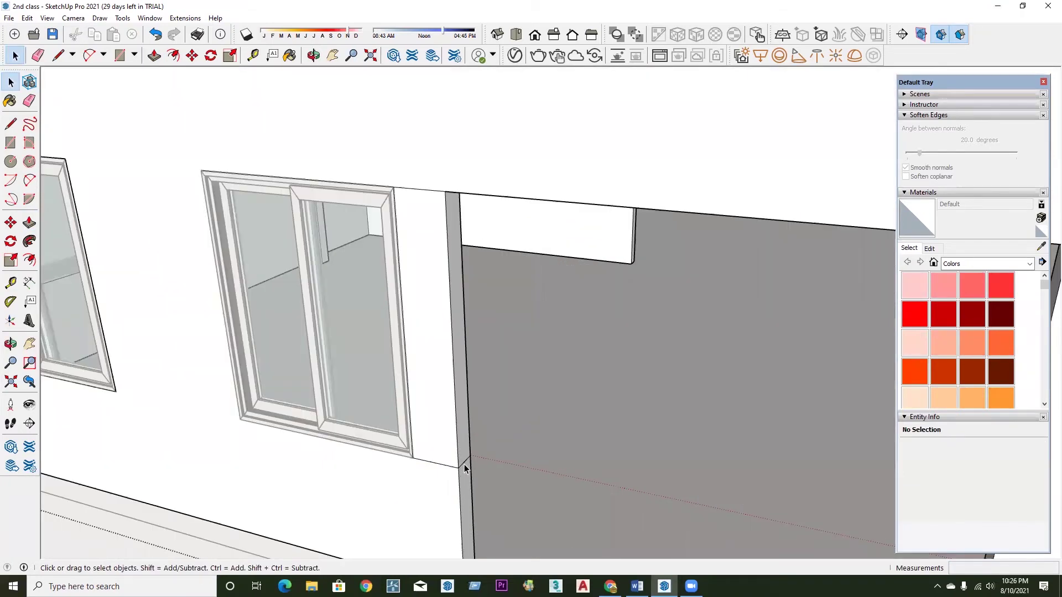
scroll(412, 331, "down", 3)
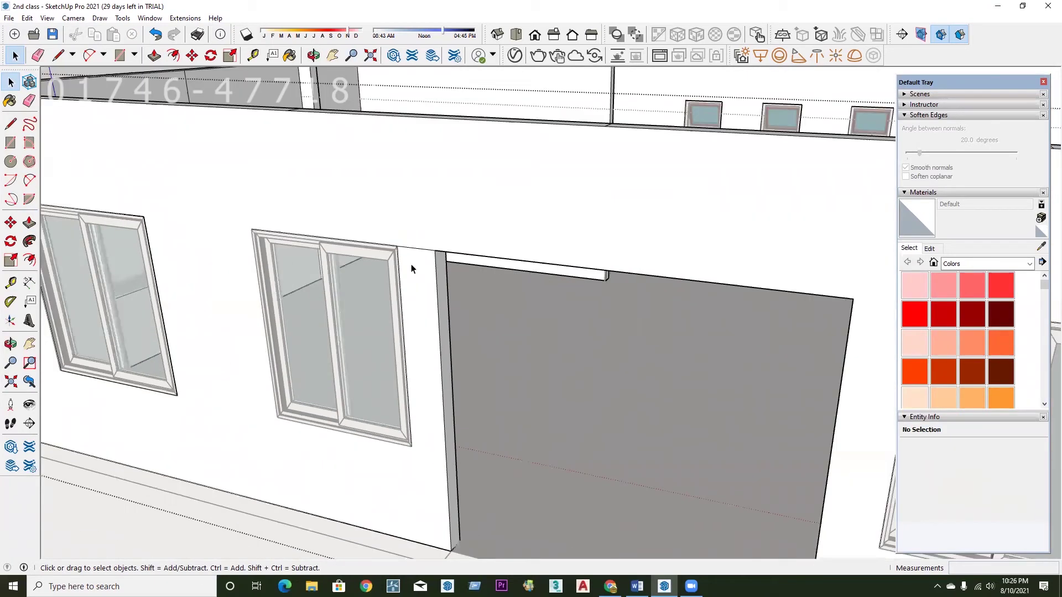
scroll(397, 332, "down", 1)
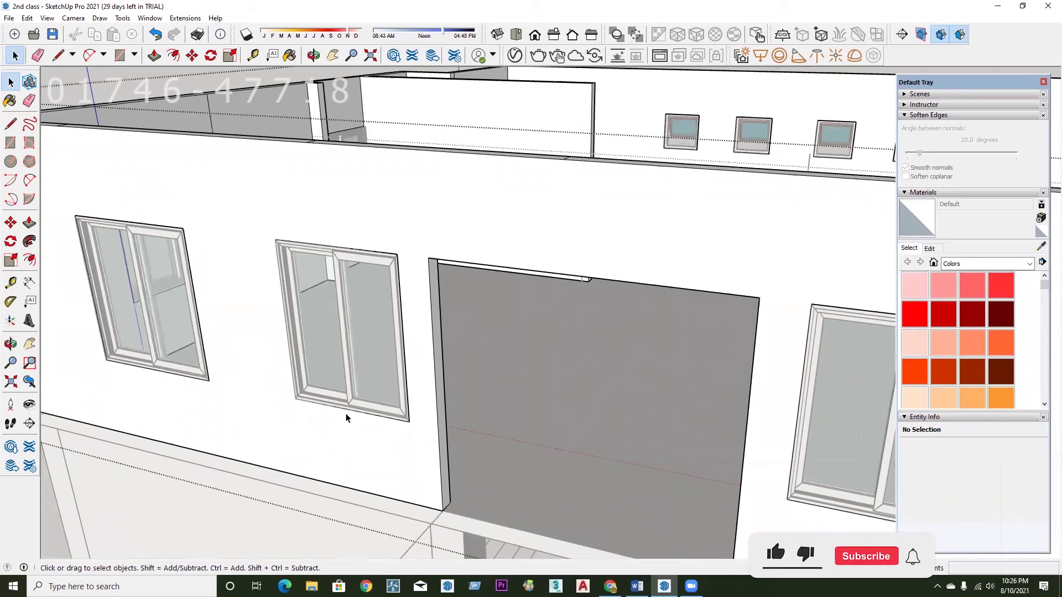
scroll(351, 412, "down", 5)
mouse_move(409, 414)
middle_mouse_down()
mouse_move(501, 445)
mouse_move(571, 445)
middle_mouse_up()
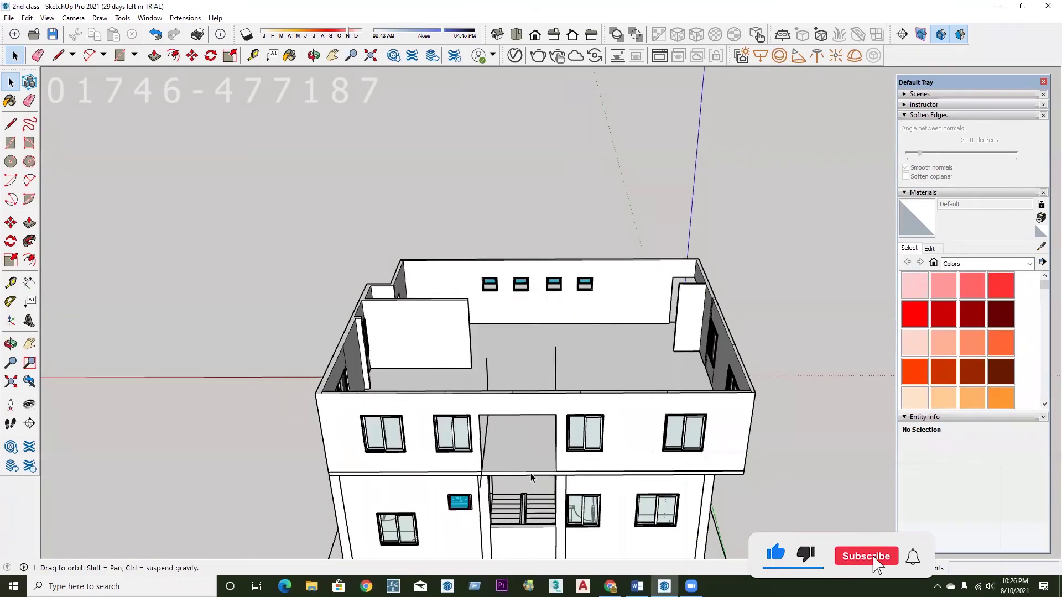
Draw a short line at the floor corner to split the balcony floor face.
scroll(550, 414, "up", 4)
scroll(556, 417, "down", 2)
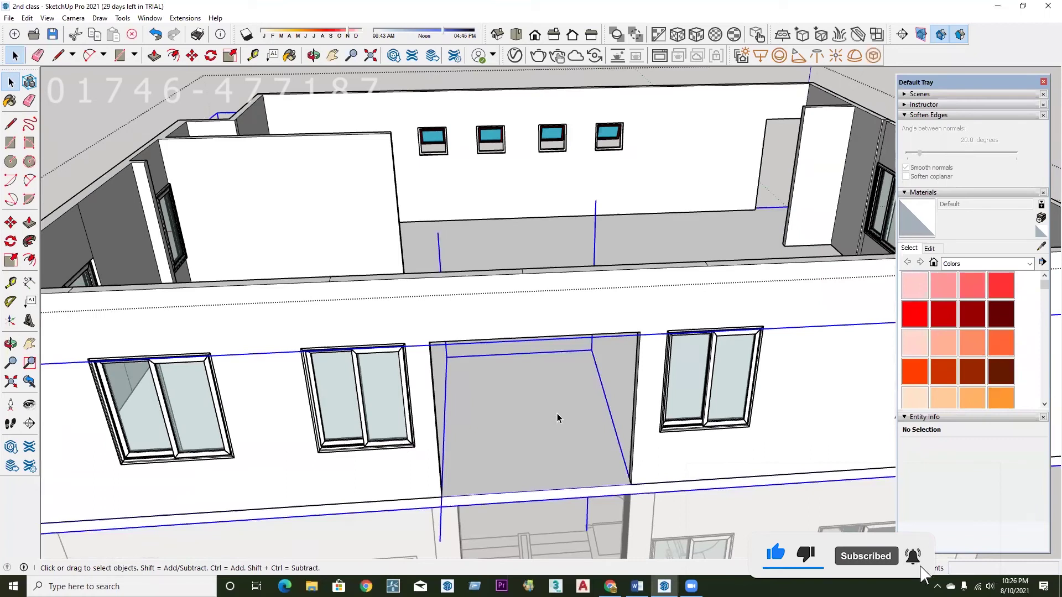
triple_click(533, 430)
scroll(336, 393, "up", 3)
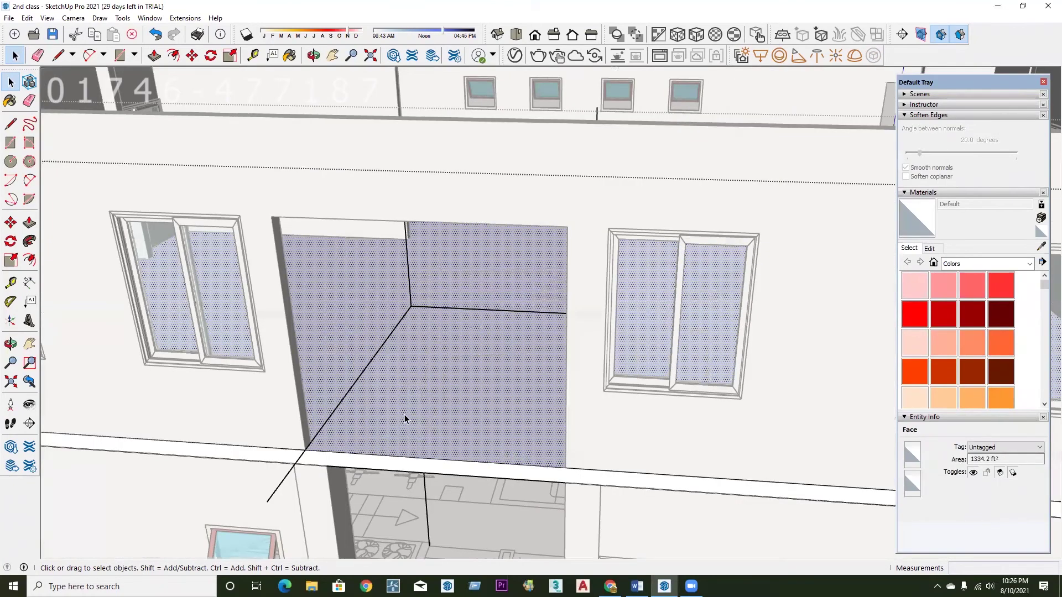
scroll(463, 409, "up", 2)
scroll(563, 373, "up", 1)
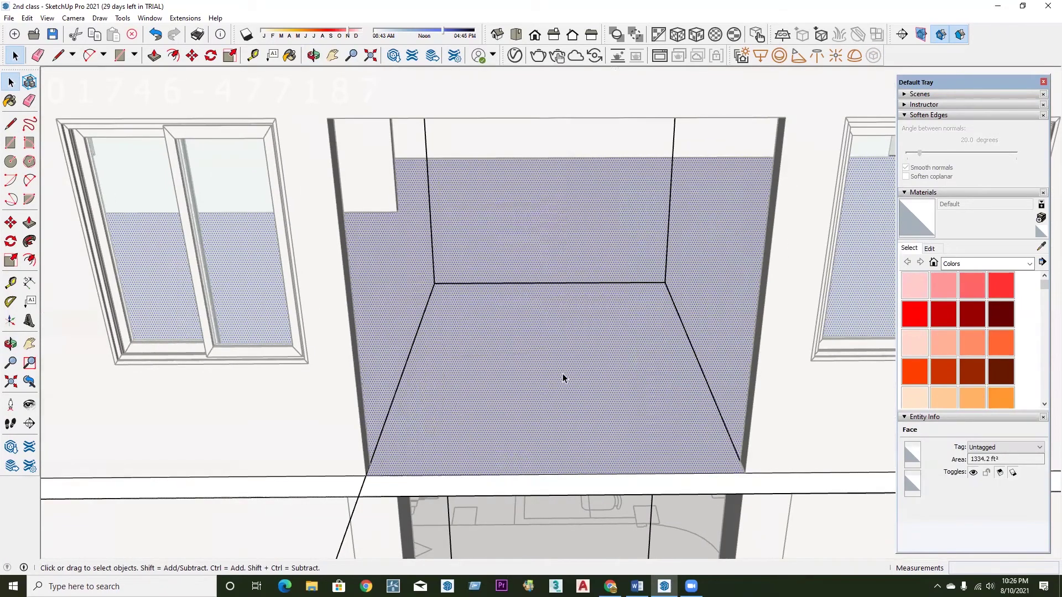
scroll(563, 373, "up", 2)
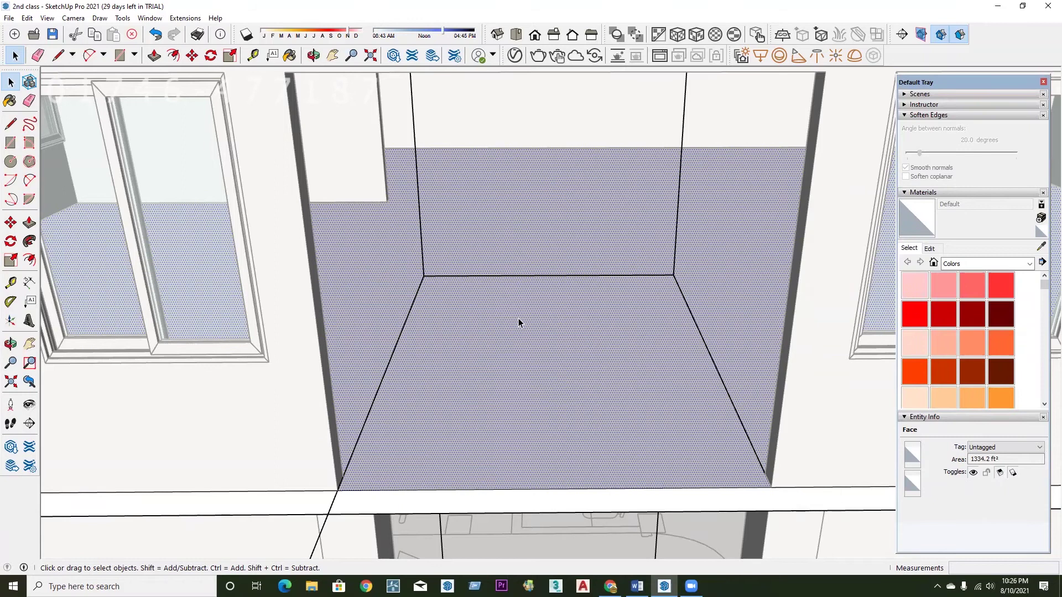
key("l")
middle_click_drag(571, 329, 604, 339)
scroll(822, 469, "up", 1)
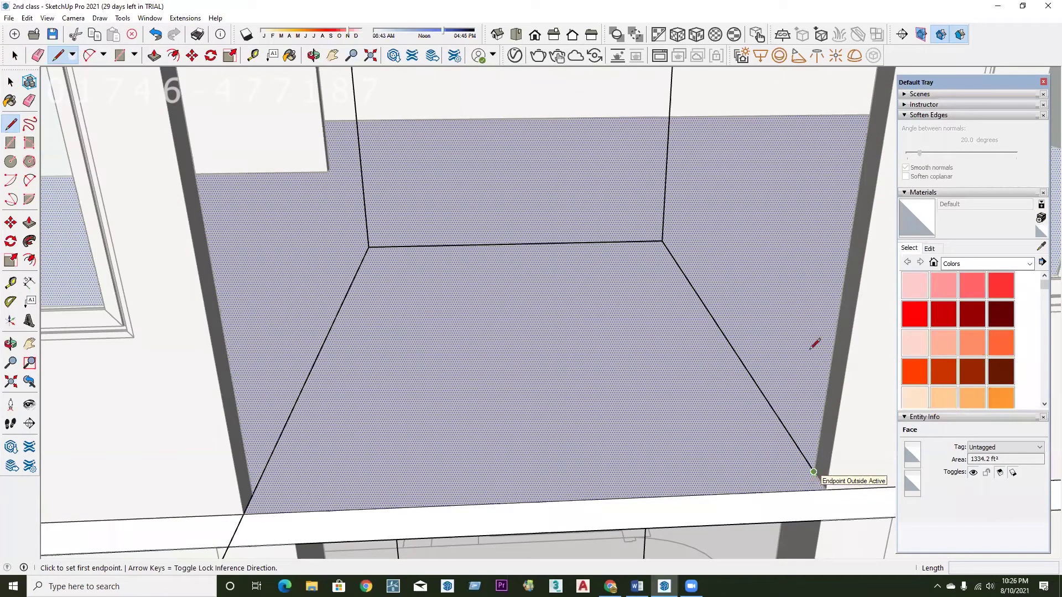
left_click(815, 471)
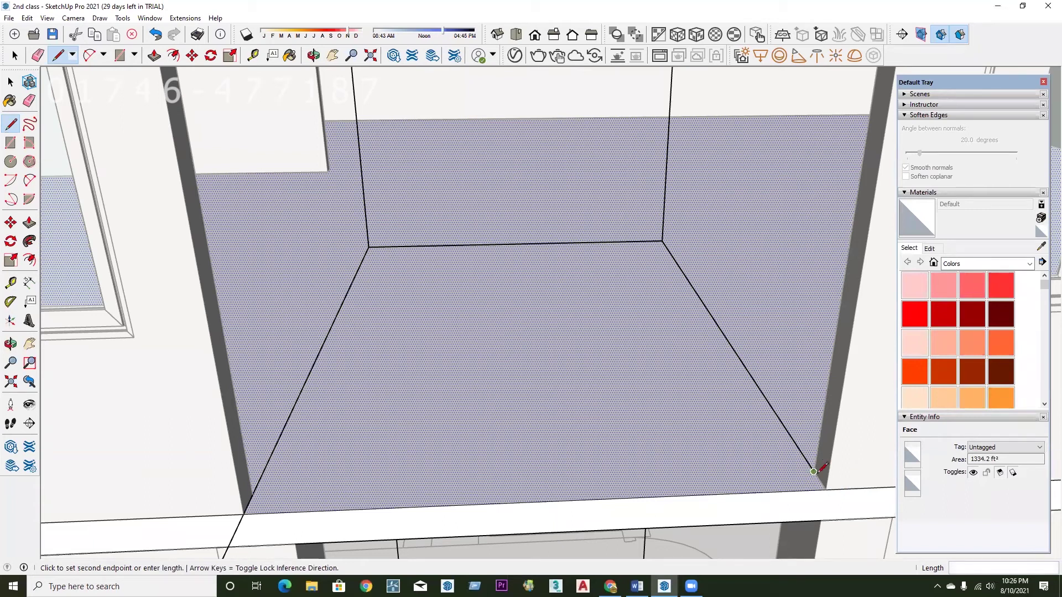
left_click(826, 477)
scroll(501, 408, "down", 1)
scroll(601, 284, "down", 1)
scroll(562, 428, "up", 1)
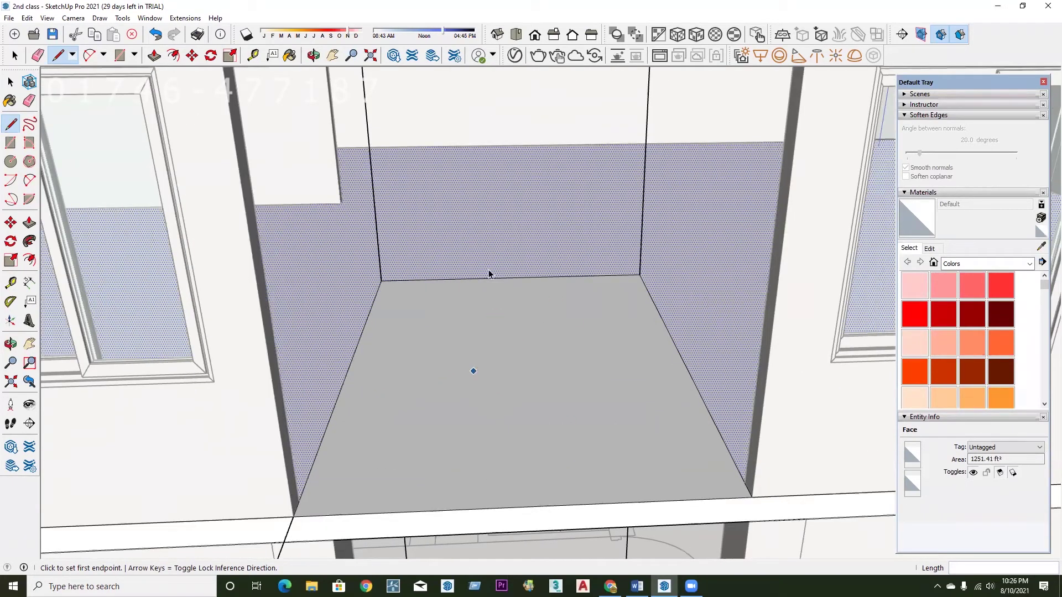
Push the balcony floor face down so it cuts through to the storey below.
key("space")
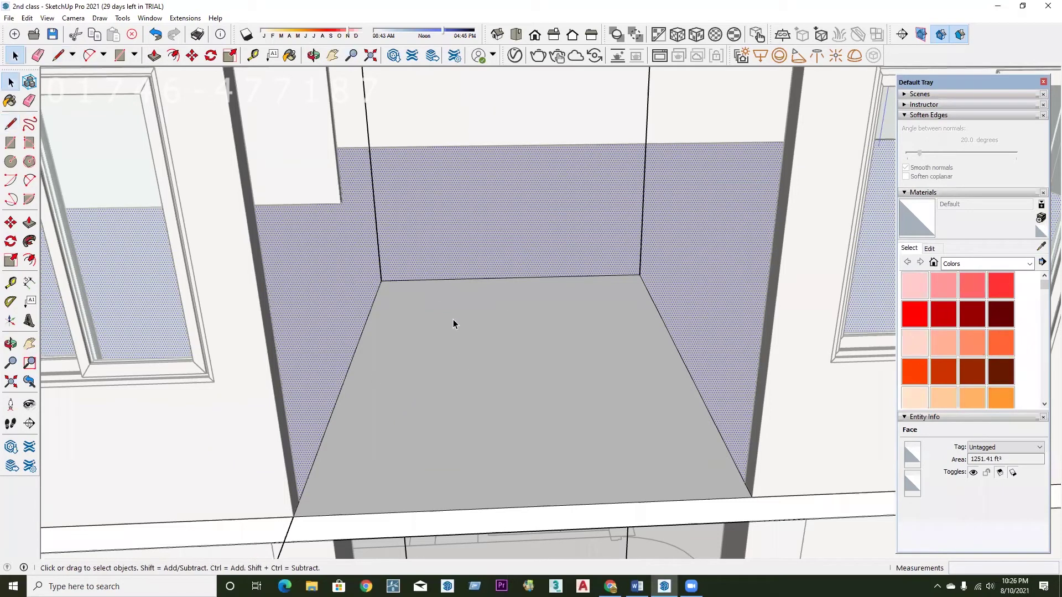
left_click(454, 336)
scroll(464, 345, "down", 2)
scroll(466, 380, "down", 2)
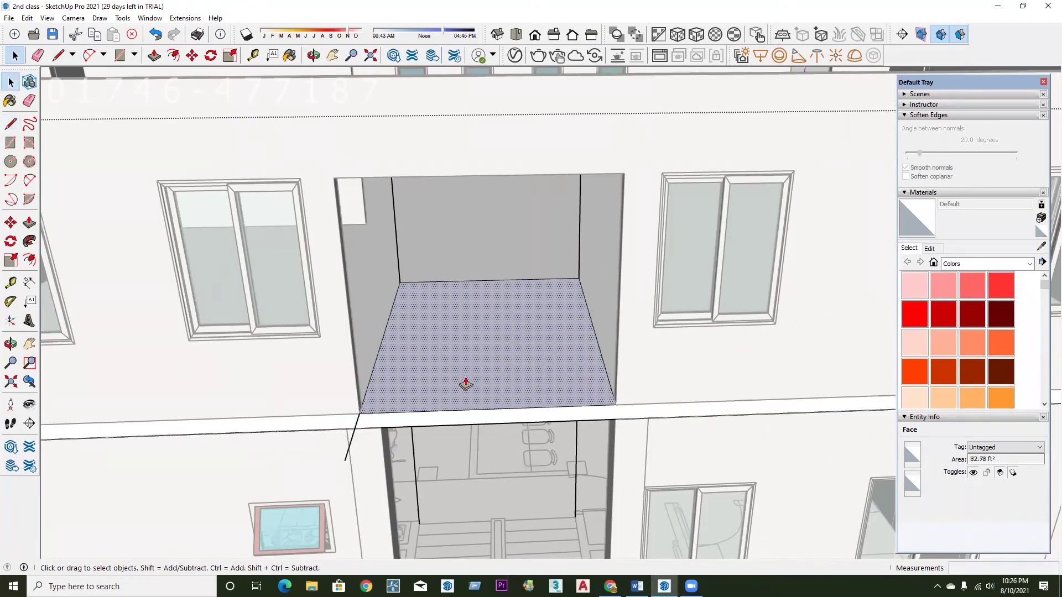
key("p")
scroll(476, 376, "up", 1)
scroll(483, 342, "up", 2)
scroll(474, 330, "up", 2)
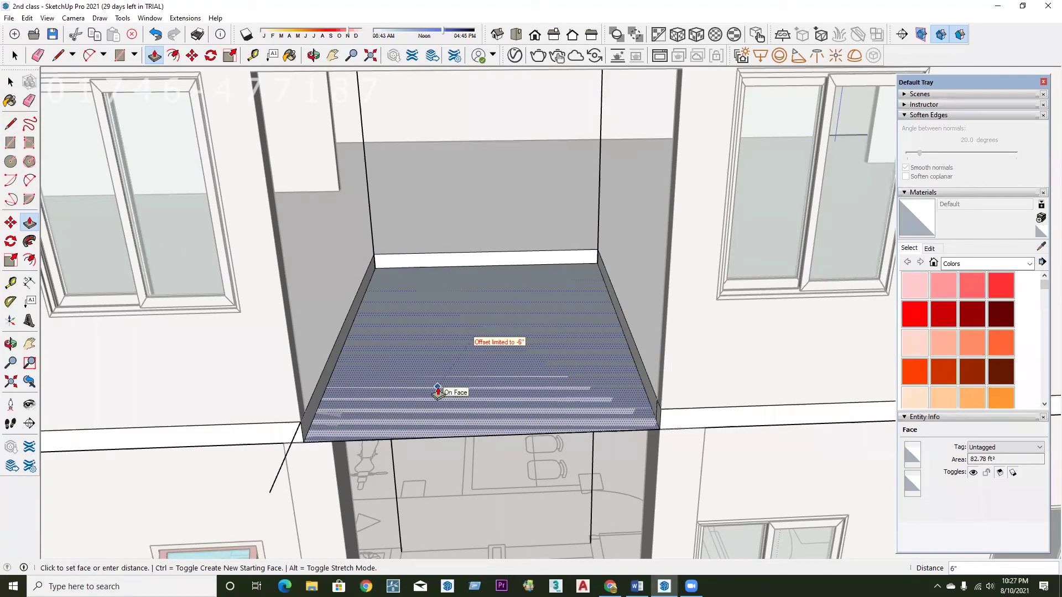
key("Escape")
left_click(474, 324)
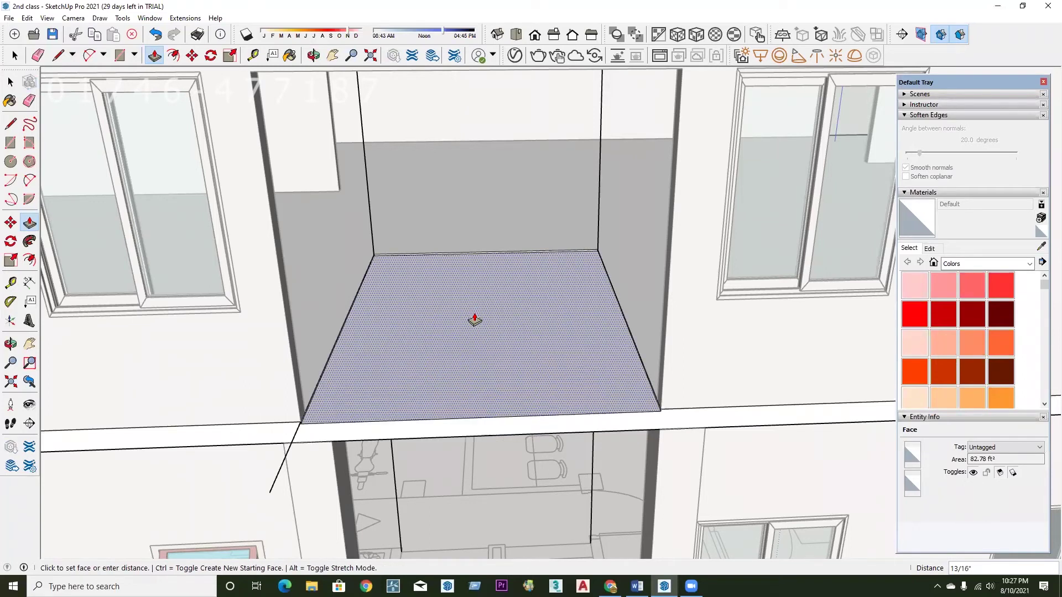
left_click(468, 409)
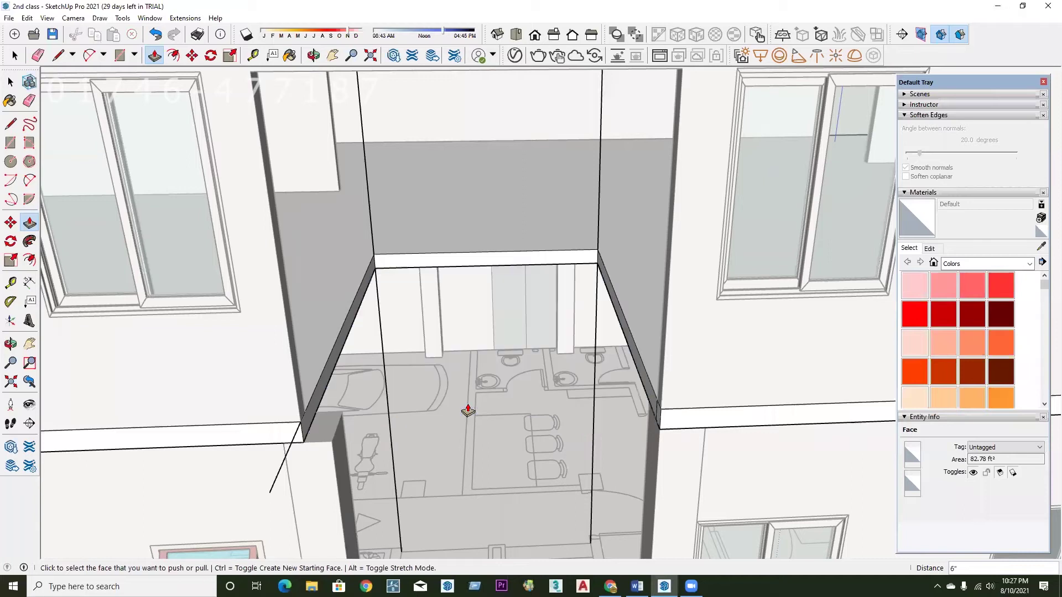
scroll(429, 398, "down", 1)
scroll(457, 360, "down", 2)
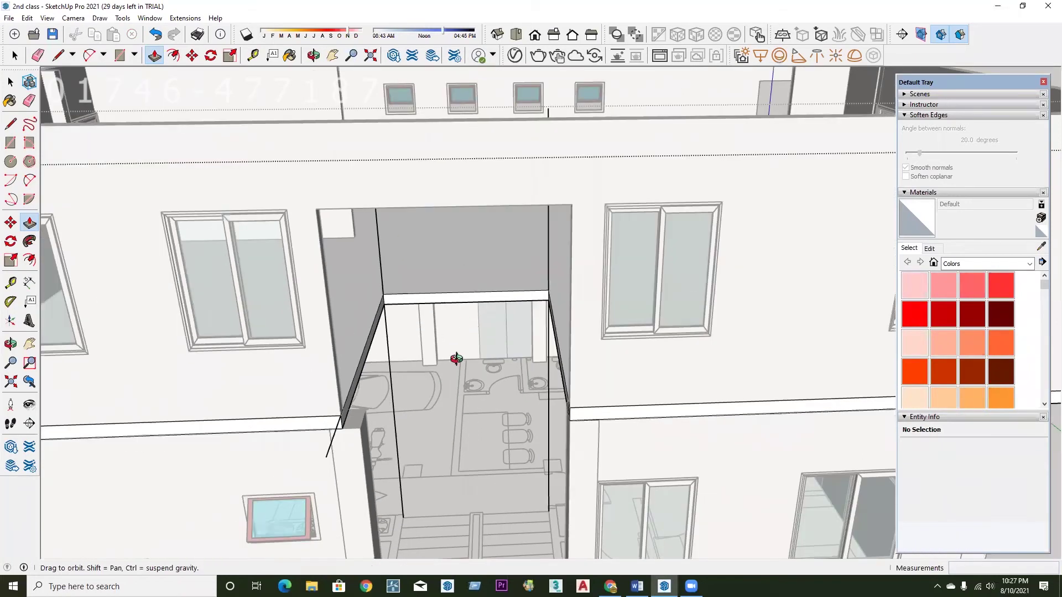
scroll(448, 386, "up", 1)
scroll(358, 435, "up", 2)
Delete the three leftover stray edges around the balcony opening.
key("space")
left_click(360, 443)
key("Delete")
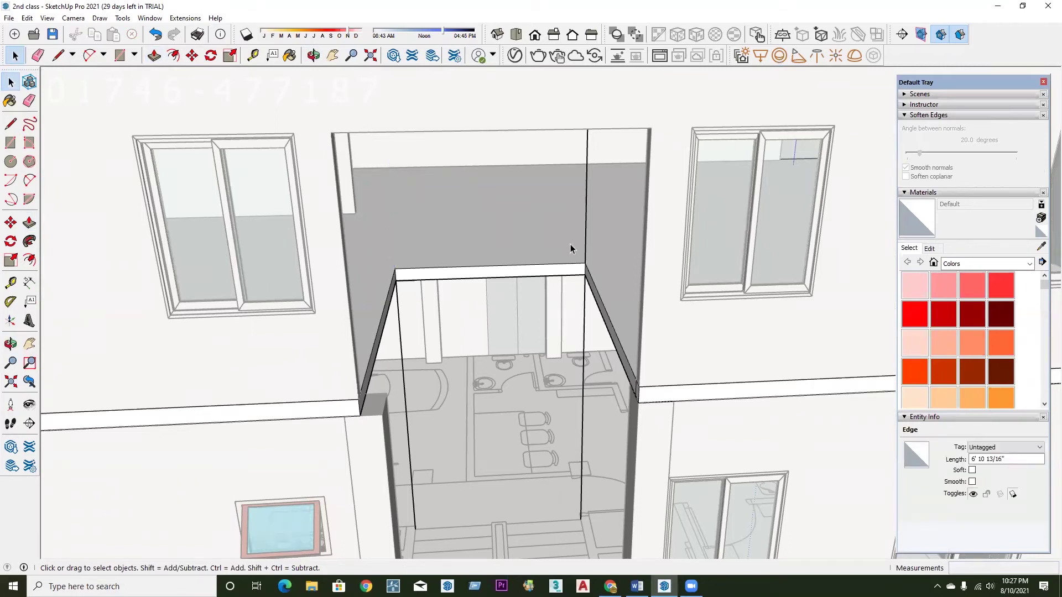
left_click(583, 367)
key("Delete")
left_click(405, 403)
key("Delete")
Orbit to the balcony corner and inspect the ledge geometry there.
middle_click_drag(439, 407, 504, 408)
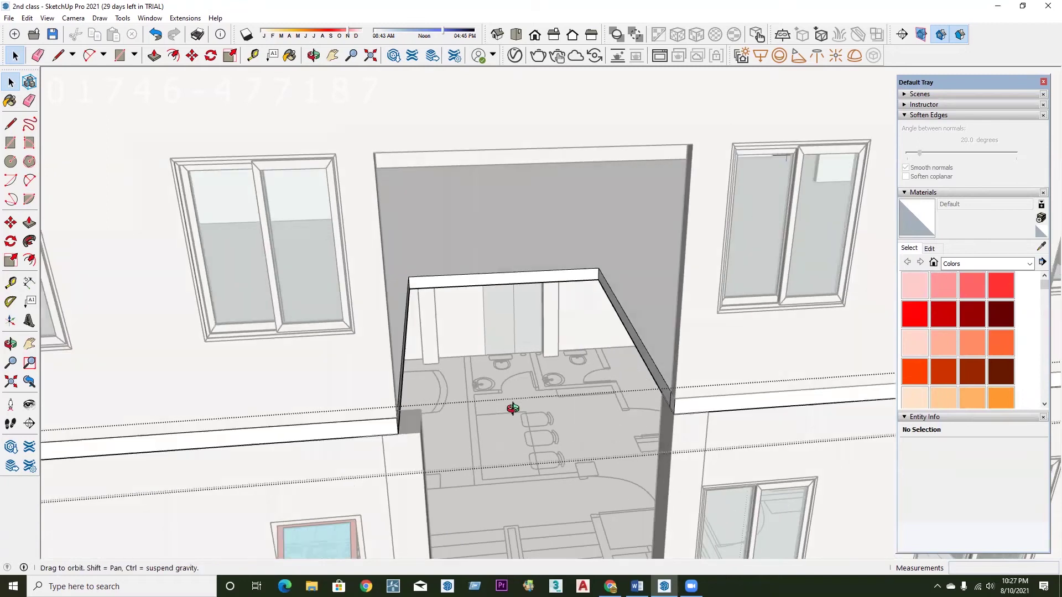
middle_click_drag(308, 296, 620, 321)
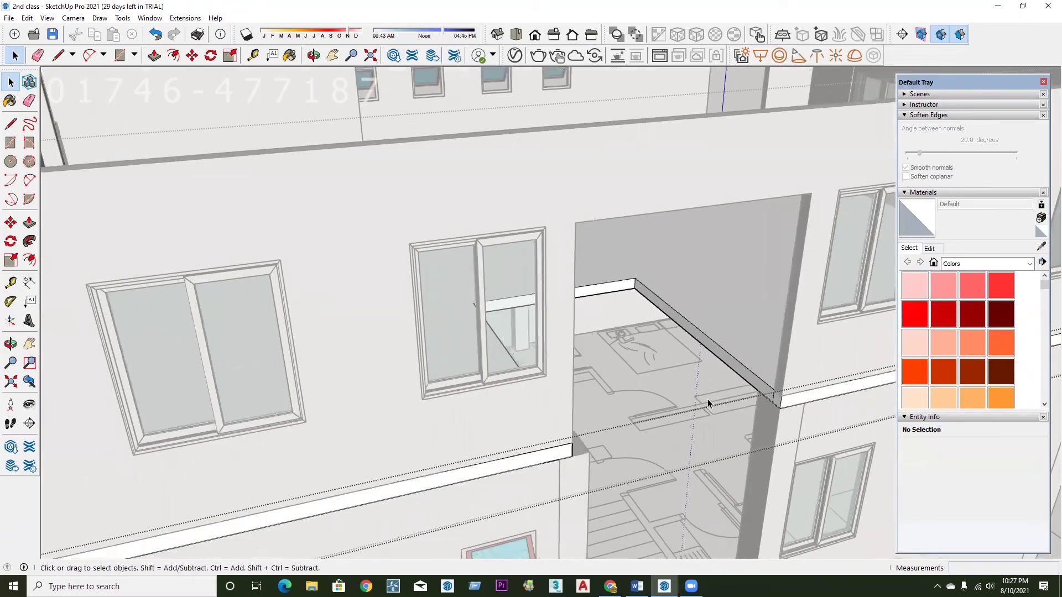
scroll(708, 400, "up", 3)
left_click(720, 416)
scroll(701, 415, "down", 3)
mouse_move(479, 402)
middle_mouse_down()
mouse_move(552, 403)
mouse_move(519, 399)
middle_mouse_up()
scroll(477, 314, "down", 3)
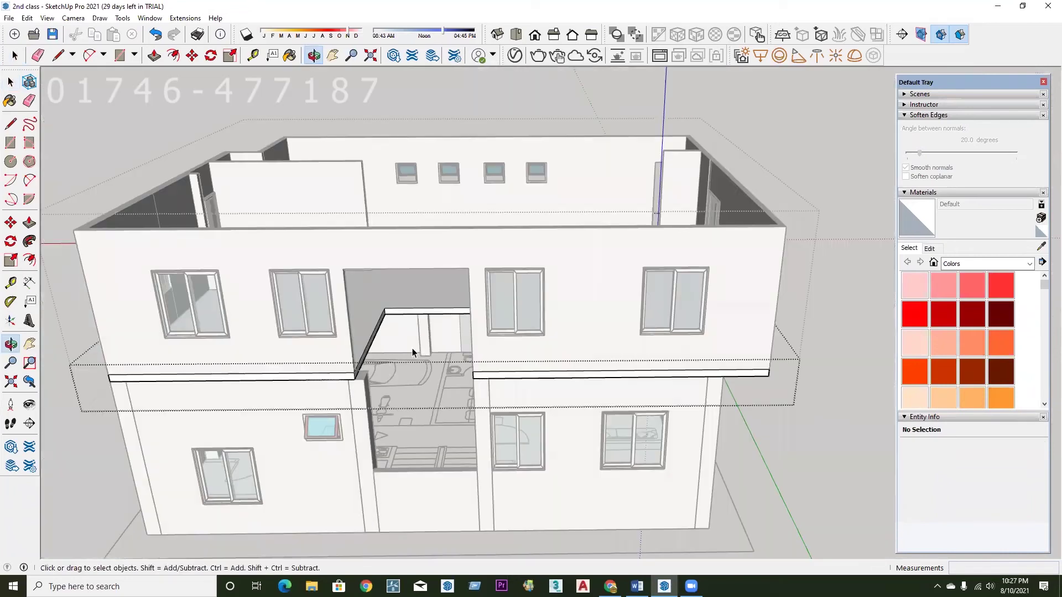
scroll(356, 387, "up", 1)
scroll(360, 332, "down", 2)
scroll(360, 332, "up", 3)
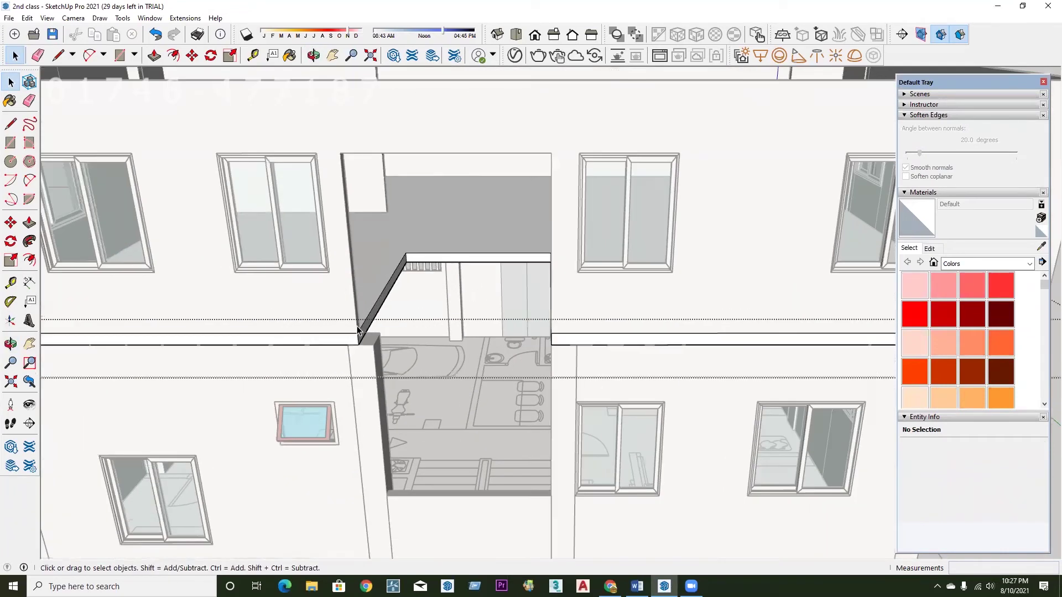
scroll(374, 347, "up", 2)
scroll(365, 360, "down", 1)
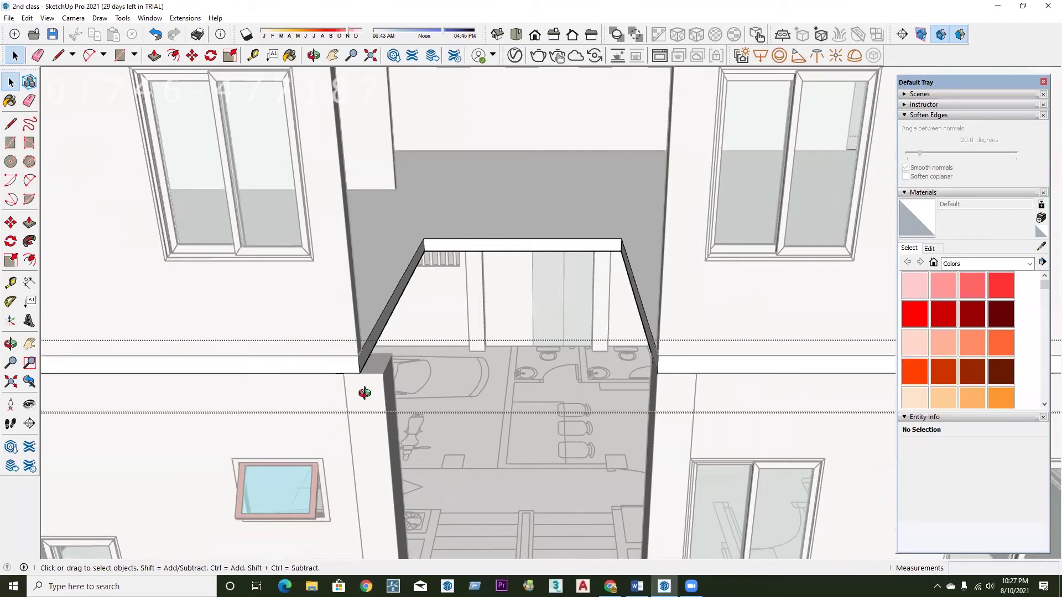
scroll(343, 324, "up", 1)
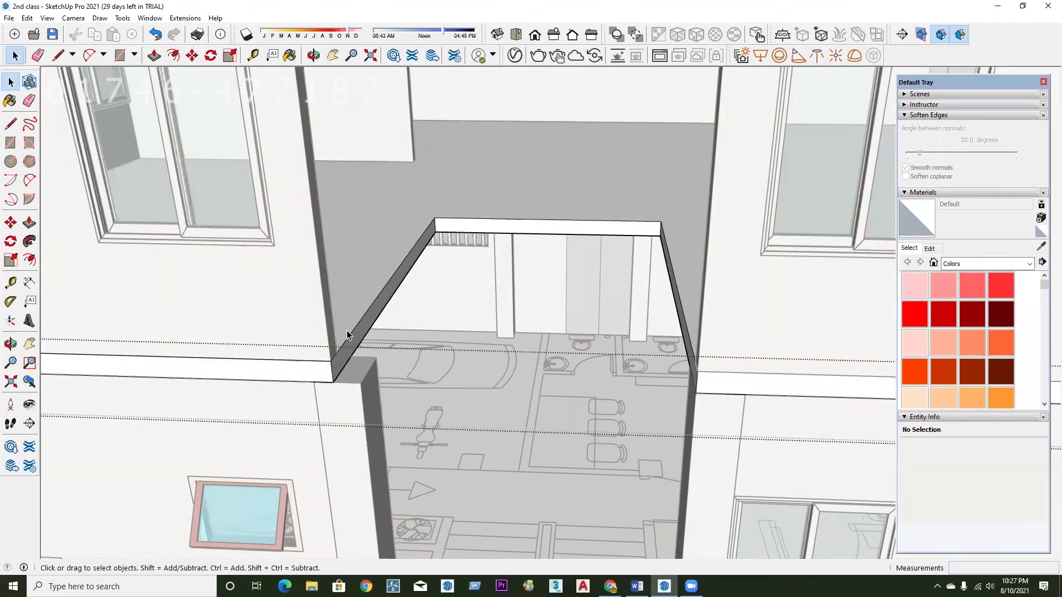
triple_click(349, 355)
key("p")
scroll(354, 379, "up", 1)
key("Escape")
scroll(358, 343, "up", 1)
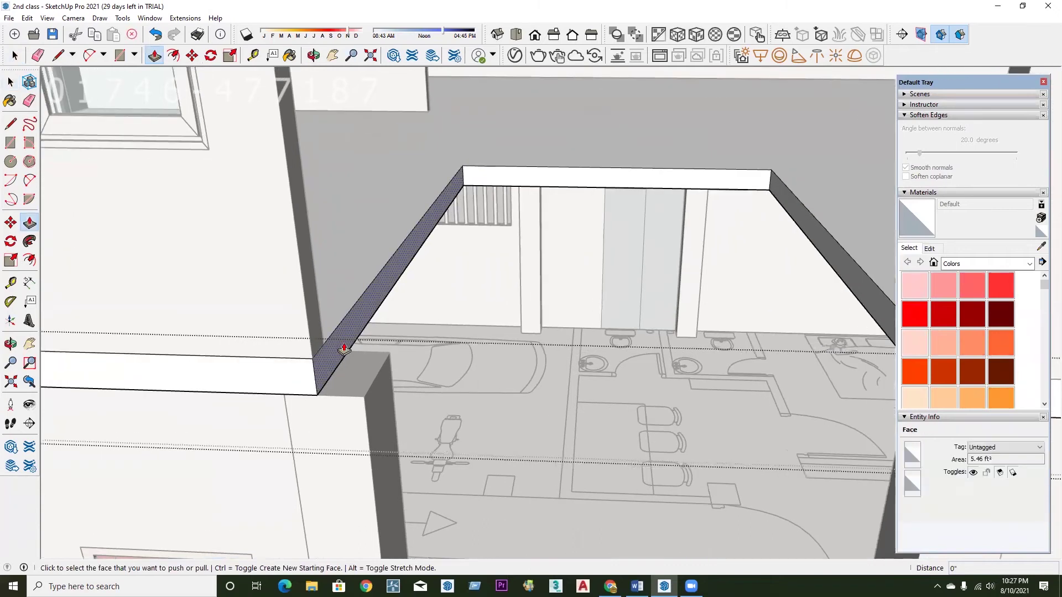
scroll(354, 345, "up", 1)
Draw a 6" vertical edge at the ledge corner and pull its end face out 7".
key("l")
left_click(349, 347)
type("6")
key("Return")
key("p")
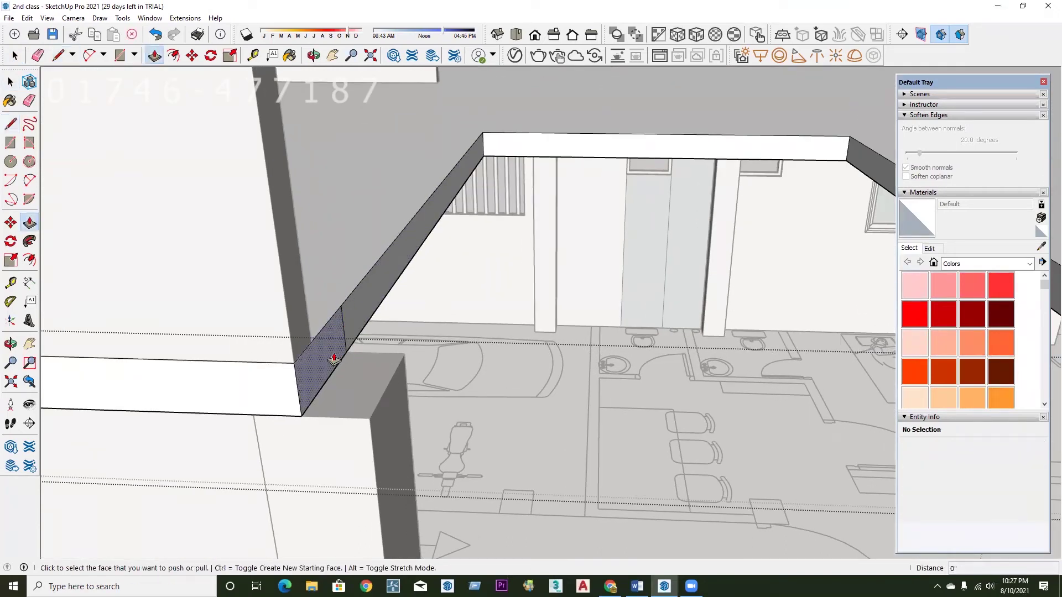
left_click(337, 358)
left_click(369, 427)
scroll(365, 410, "down", 2)
scroll(363, 387, "down", 2)
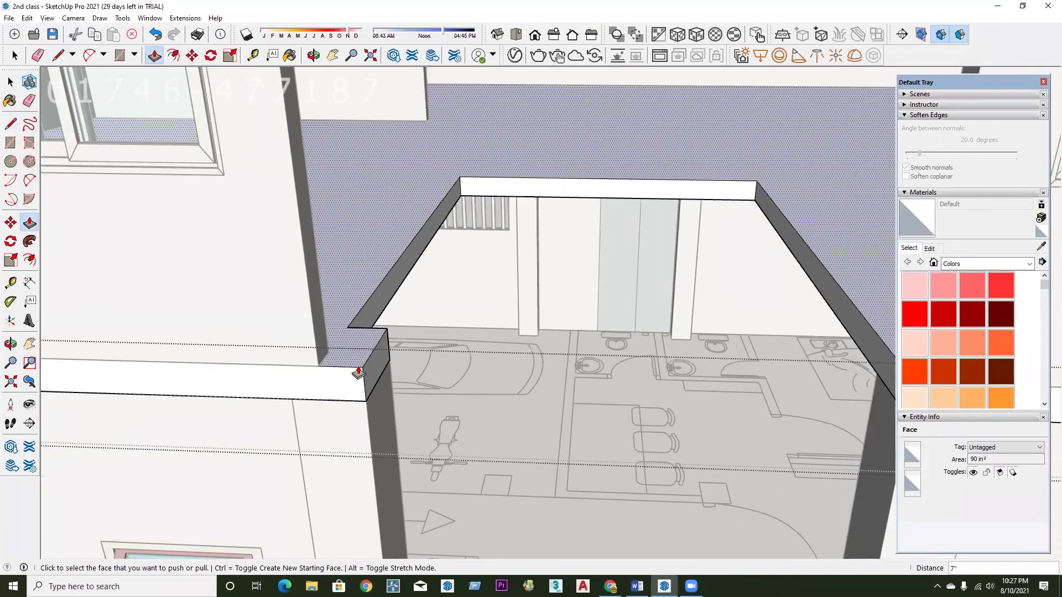
scroll(359, 370, "down", 2)
key("space")
scroll(359, 339, "down", 3)
scroll(374, 346, "down", 3)
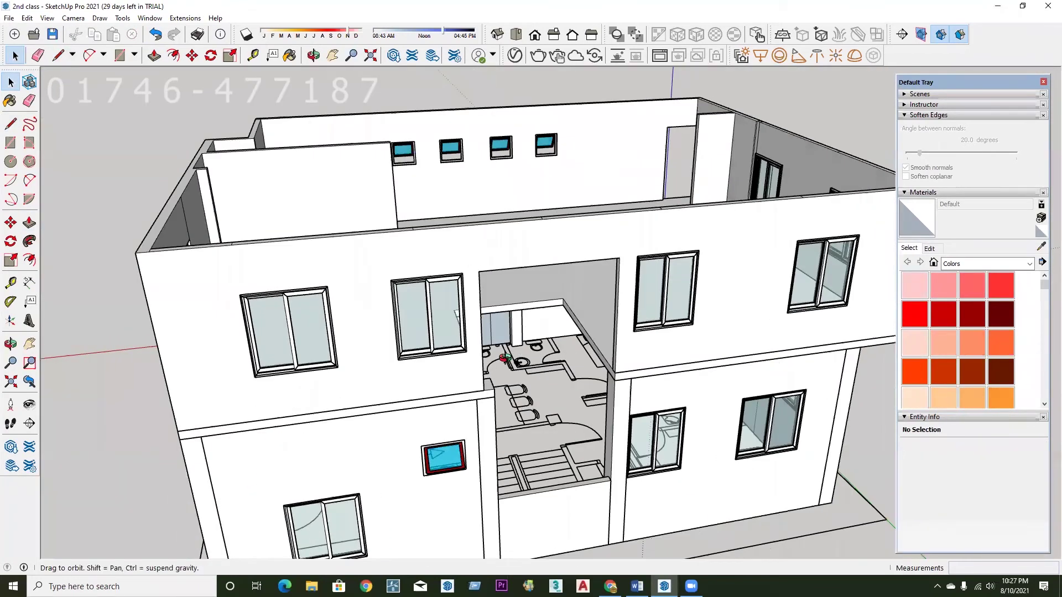
Copy the upper-storey group onto the top of the building and repeat it x3.
scroll(483, 354, "down", 1)
left_click(482, 354)
scroll(483, 354, "up", 2)
scroll(535, 370, "up", 2)
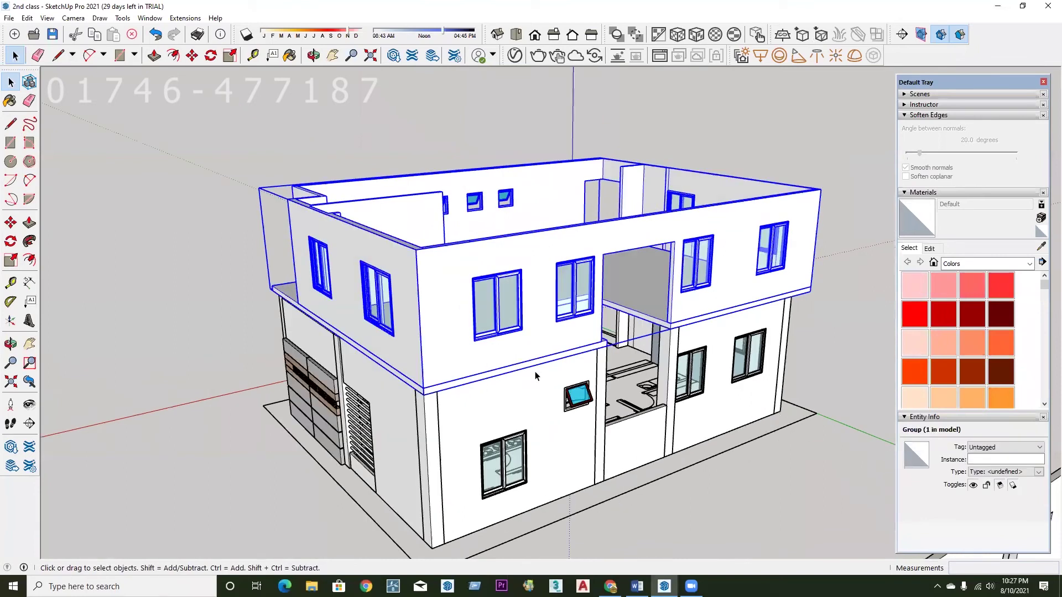
key("m")
scroll(470, 382, "up", 2)
scroll(406, 391, "up", 2)
scroll(405, 391, "up", 2)
key("ctrl")
left_click(397, 384)
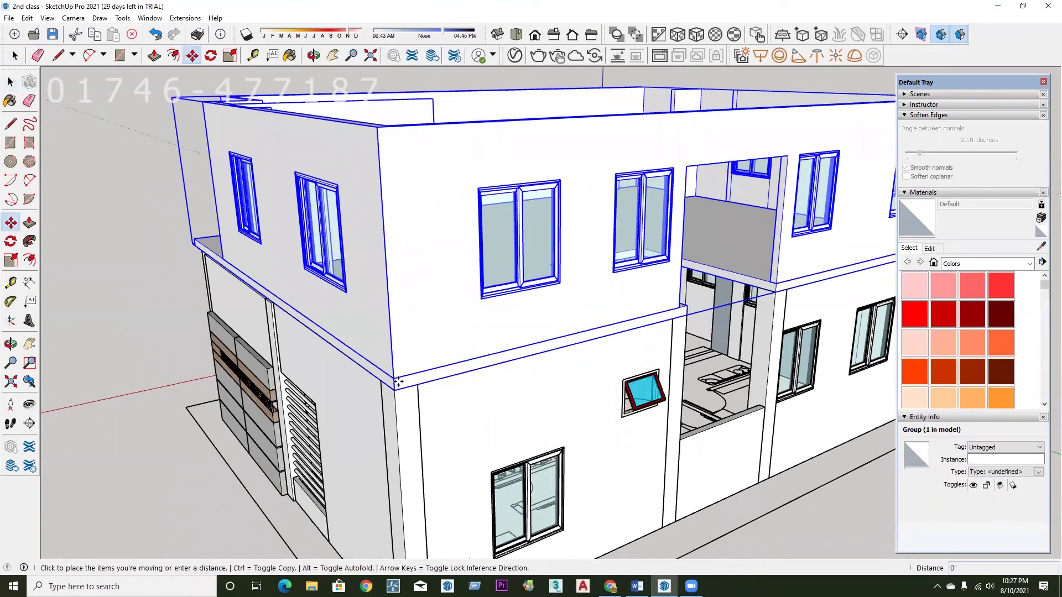
left_click(378, 128)
scroll(350, 490, "down", 2)
scroll(395, 426, "down", 2)
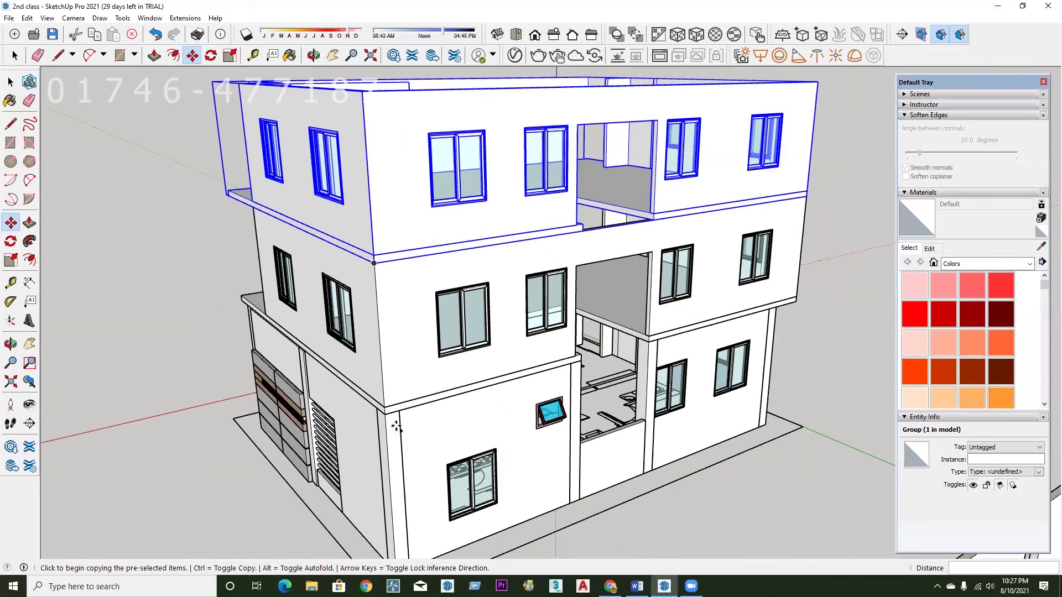
type("x3")
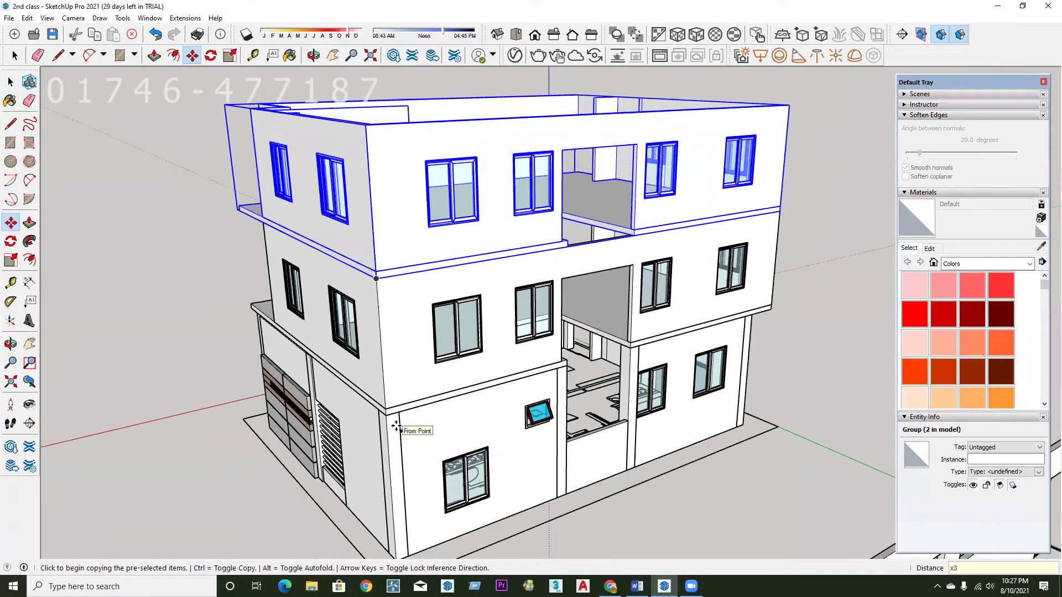
key("Return")
scroll(658, 367, "down", 2)
key("space")
left_click(658, 367)
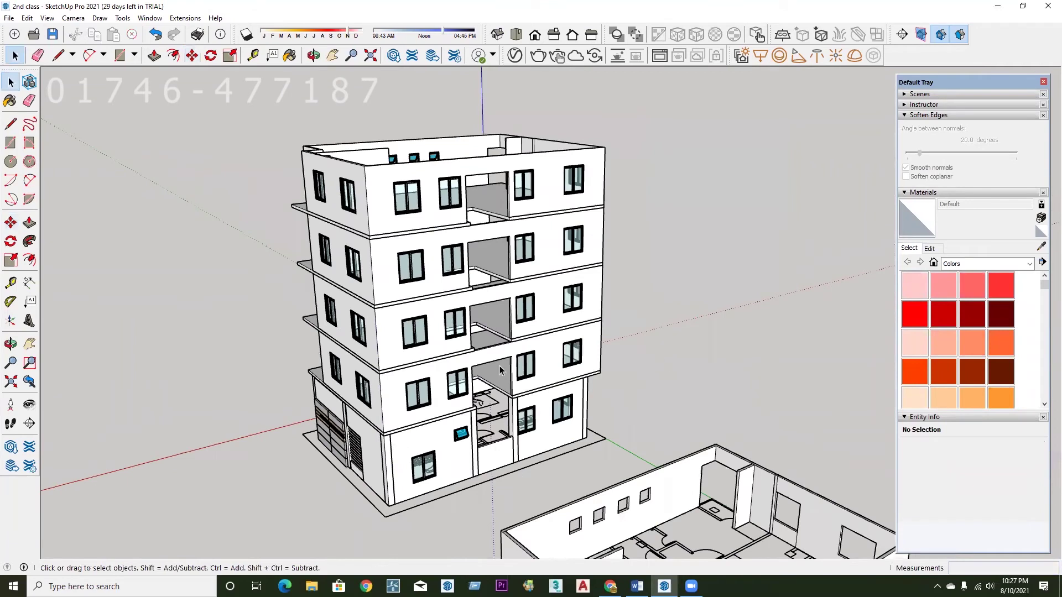
Orbit around the five-storey block to inspect the facade and open top storey.
scroll(501, 370, "down", 2)
middle_click_drag(501, 369, 485, 540)
scroll(482, 393, "up", 3)
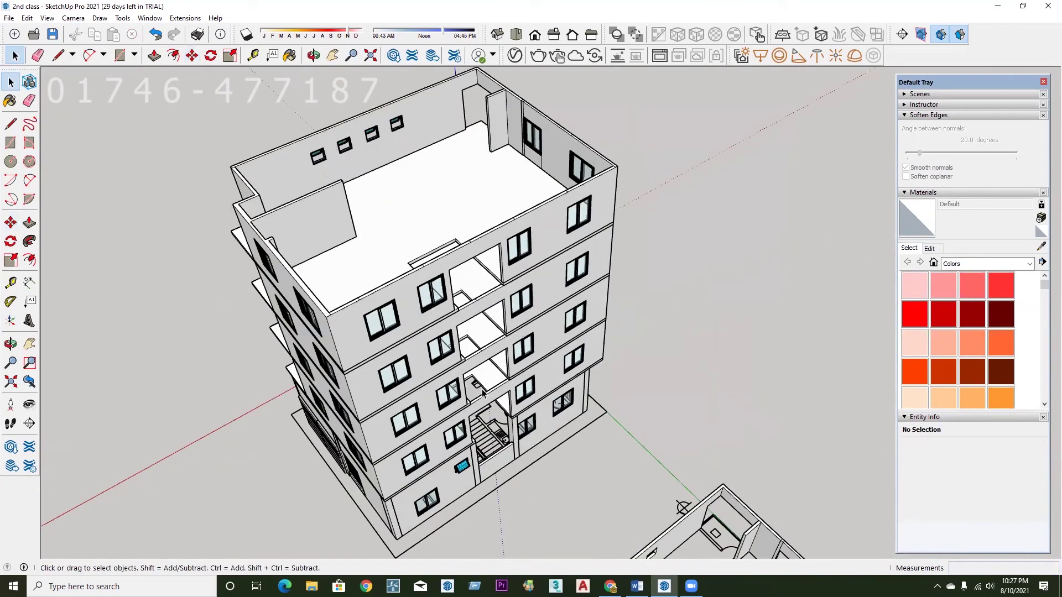
scroll(483, 392, "up", 3)
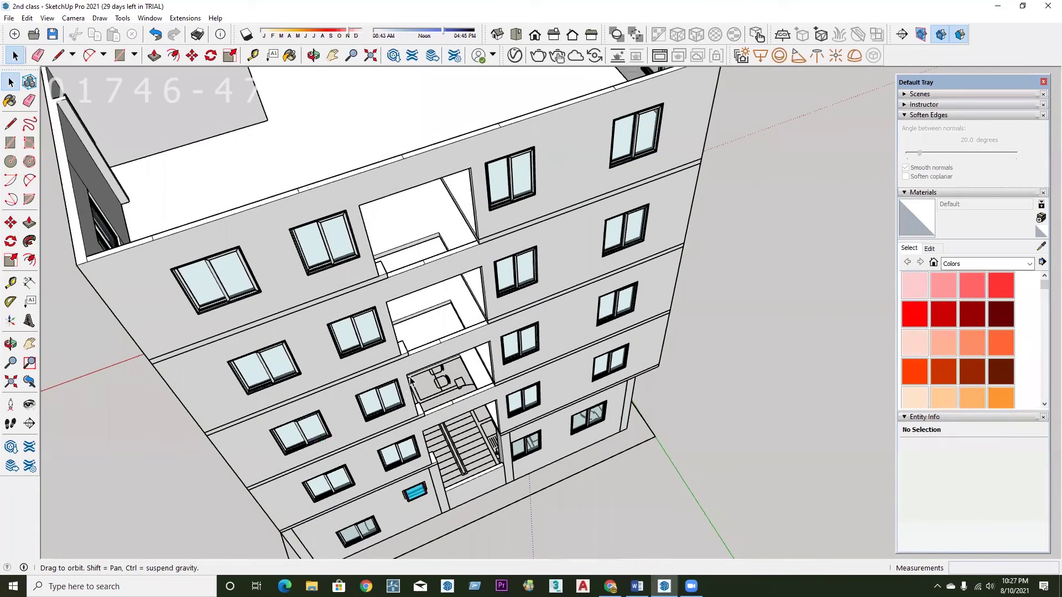
scroll(411, 379, "up", 3)
scroll(483, 410, "up", 1)
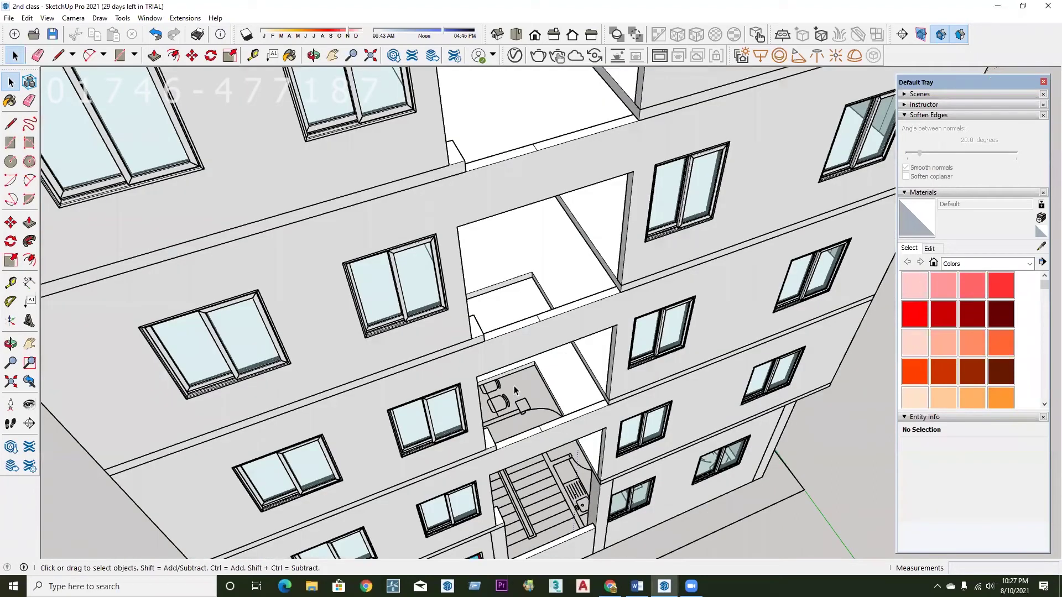
scroll(514, 390, "down", 3)
middle_click_drag(514, 390, 552, 522)
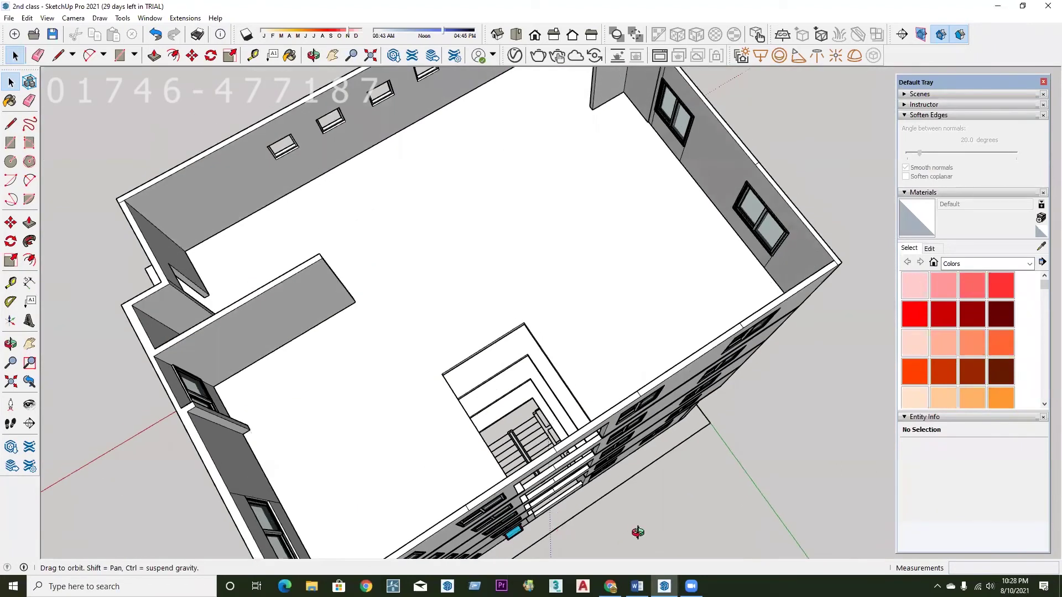
middle_click_drag(638, 532, 852, 433)
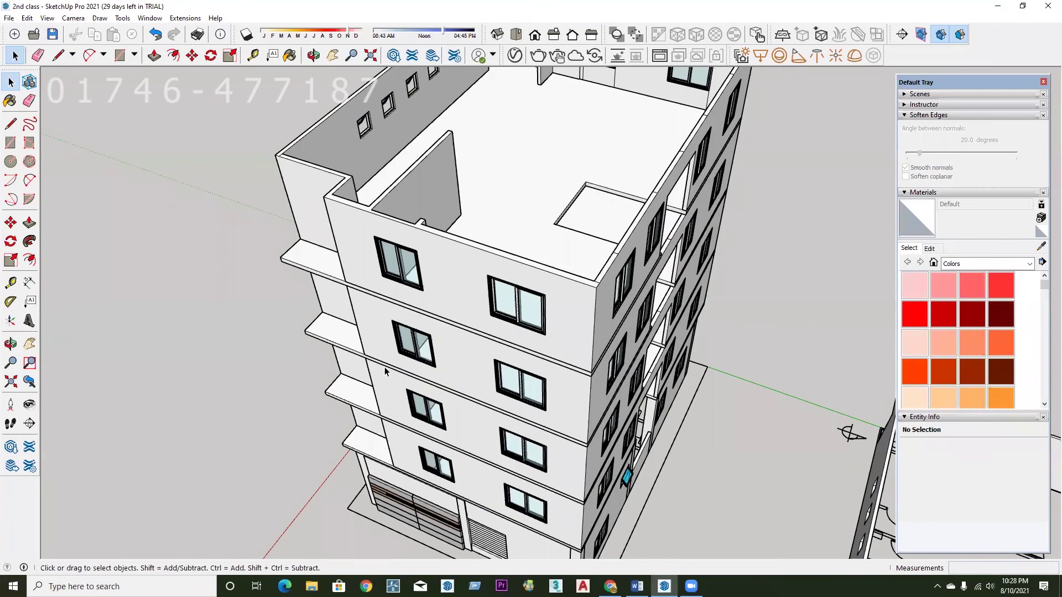
scroll(538, 312, "down", 3)
mouse_move(586, 207)
middle_mouse_down()
mouse_move(718, 244)
mouse_move(486, 346)
mouse_move(493, 184)
middle_mouse_up()
scroll(464, 339, "up", 2)
scroll(387, 329, "up", 3)
scroll(434, 335, "down", 3)
mouse_move(434, 334)
middle_mouse_down()
mouse_move(467, 280)
mouse_move(462, 405)
mouse_move(682, 386)
mouse_move(232, 407)
middle_mouse_up()
scroll(463, 405, "up", 2)
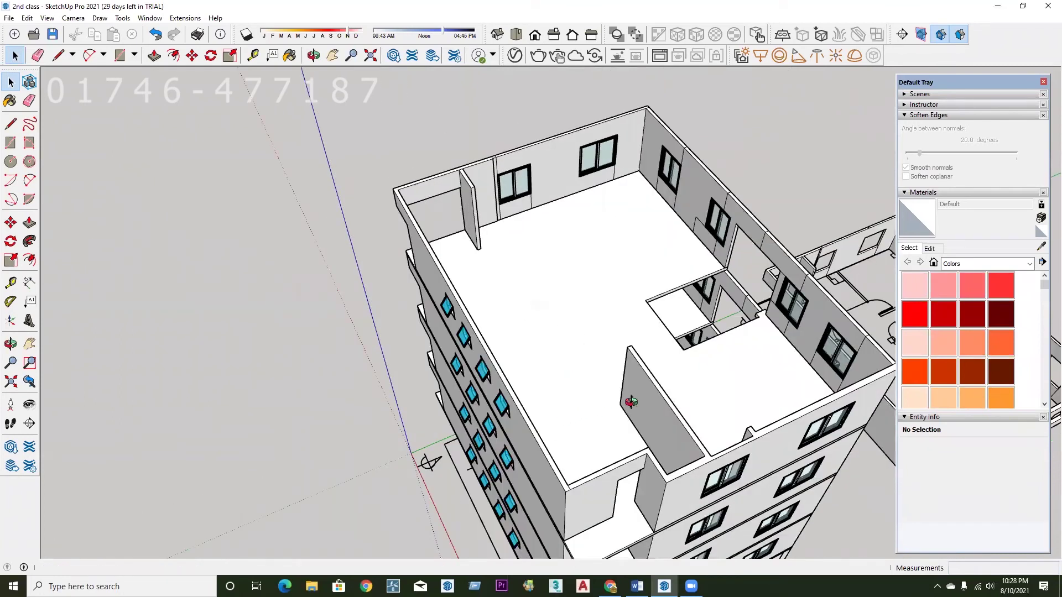
middle_click_drag(565, 417, 426, 350)
scroll(397, 292, "down", 2)
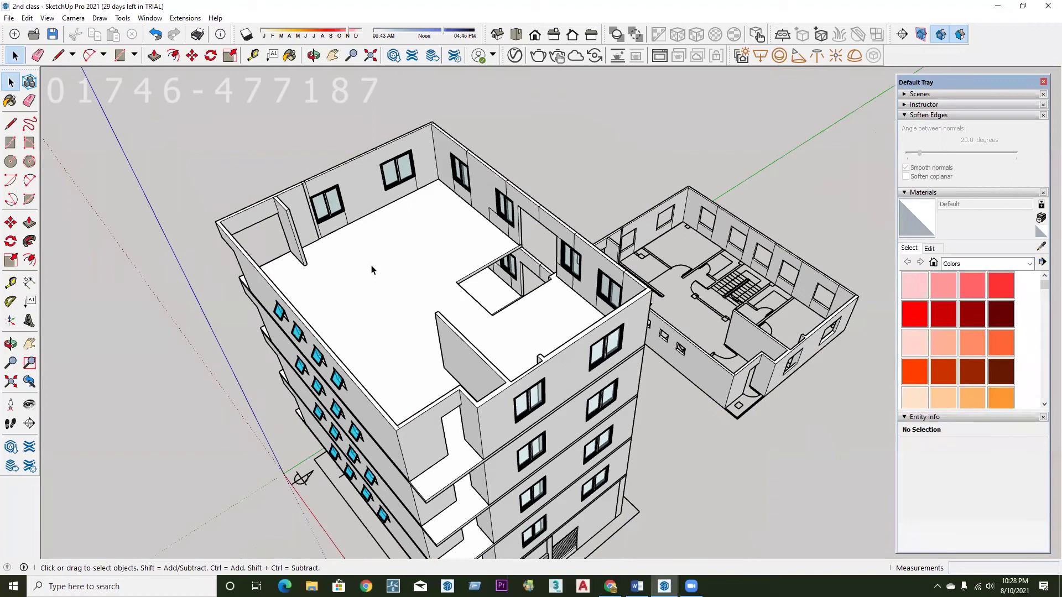
scroll(393, 280, "up", 1)
Draw a roof rectangle spanning the outer wall corners of the top storey.
left_click(120, 55)
scroll(454, 97, "up", 1)
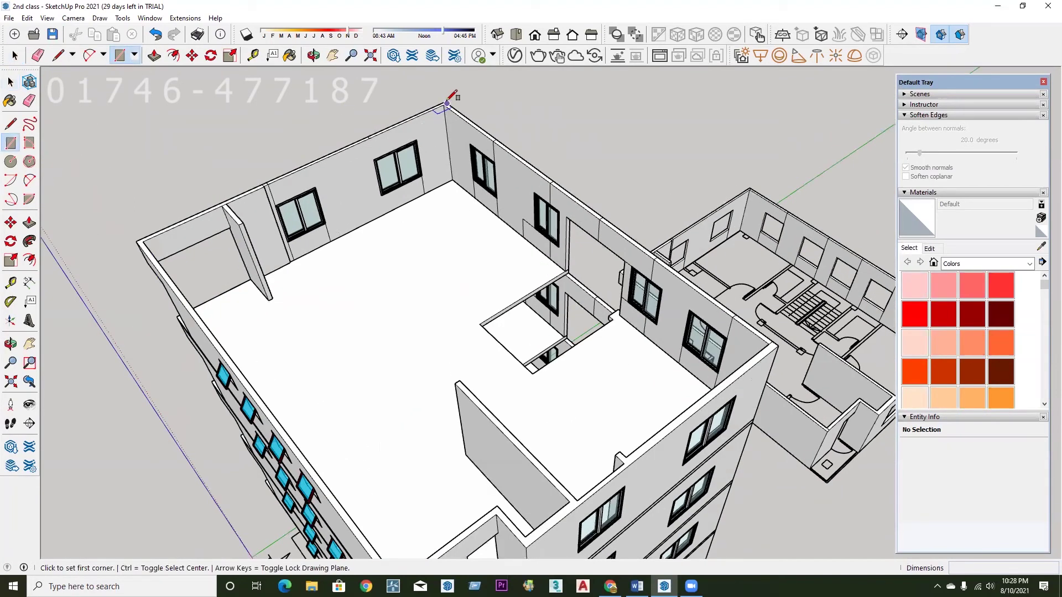
scroll(452, 97, "up", 3)
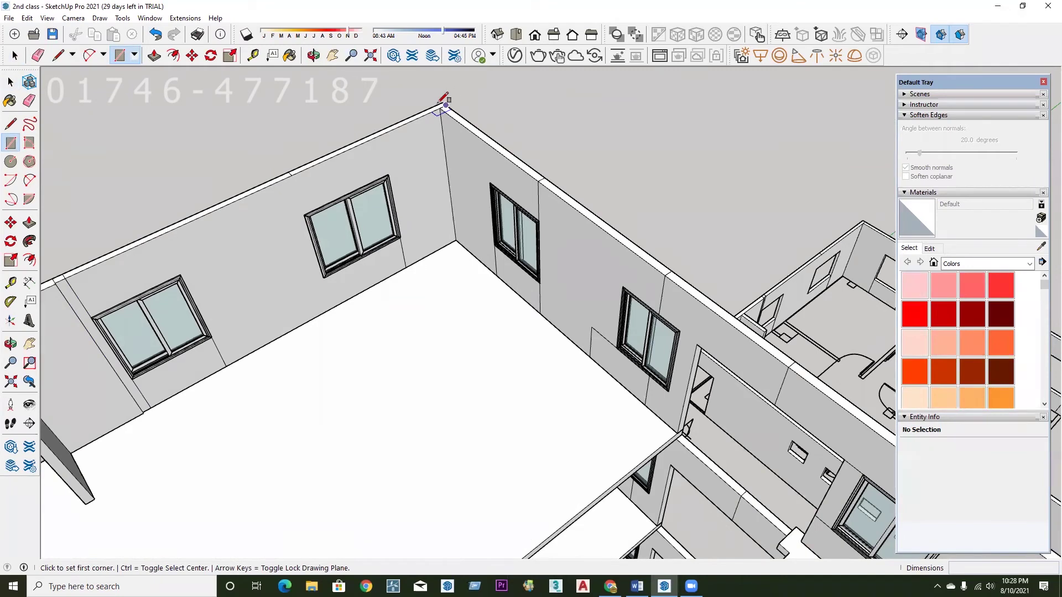
left_click(446, 104)
scroll(446, 104, "up", 1)
scroll(447, 104, "down", 1)
scroll(459, 103, "down", 1)
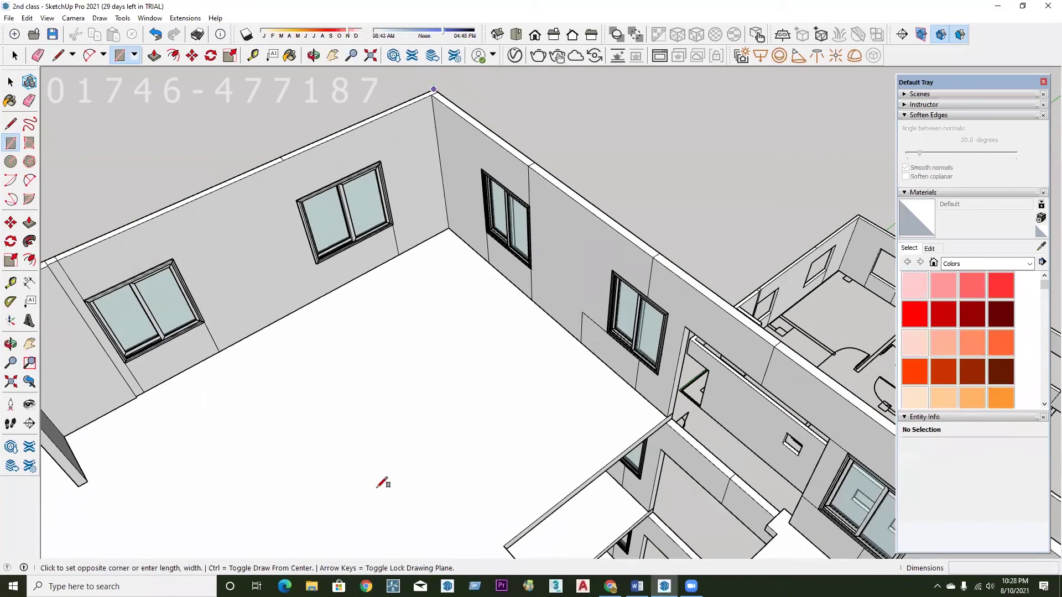
scroll(399, 533, "down", 3)
left_click(416, 407)
scroll(416, 408, "down", 2)
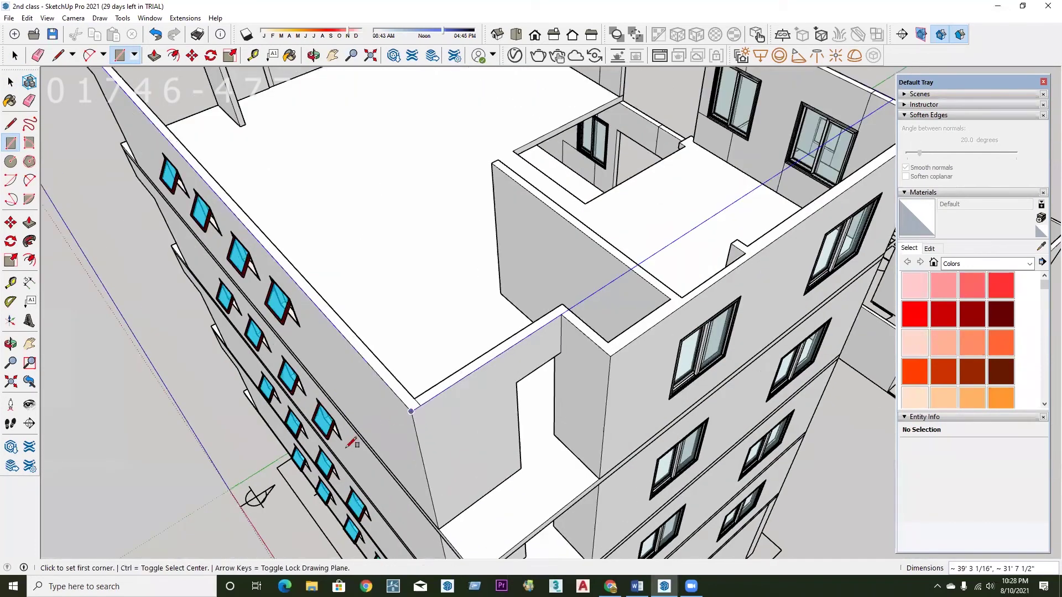
scroll(458, 280, "down", 2)
key("space")
scroll(423, 231, "up", 1)
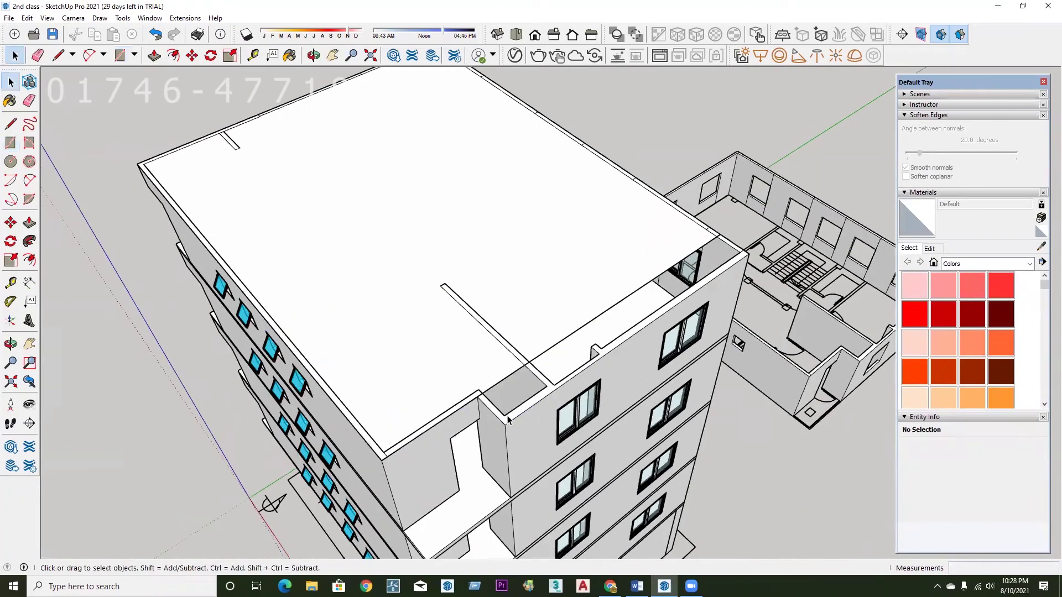
scroll(413, 262, "down", 1)
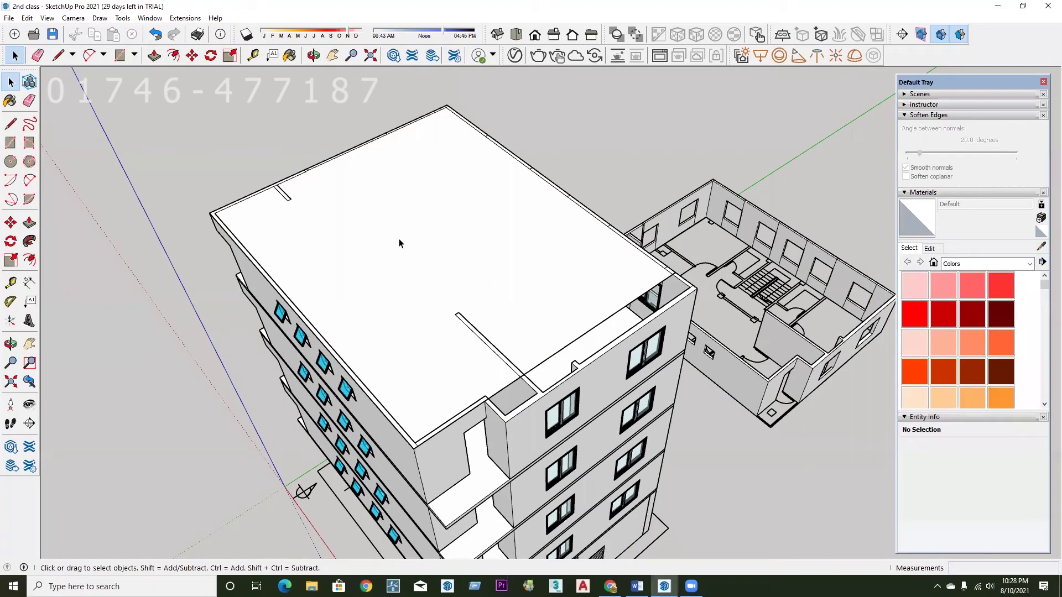
Make the roof face and its edges into a group.
double_click(400, 243)
right_click(400, 244)
left_click(451, 335)
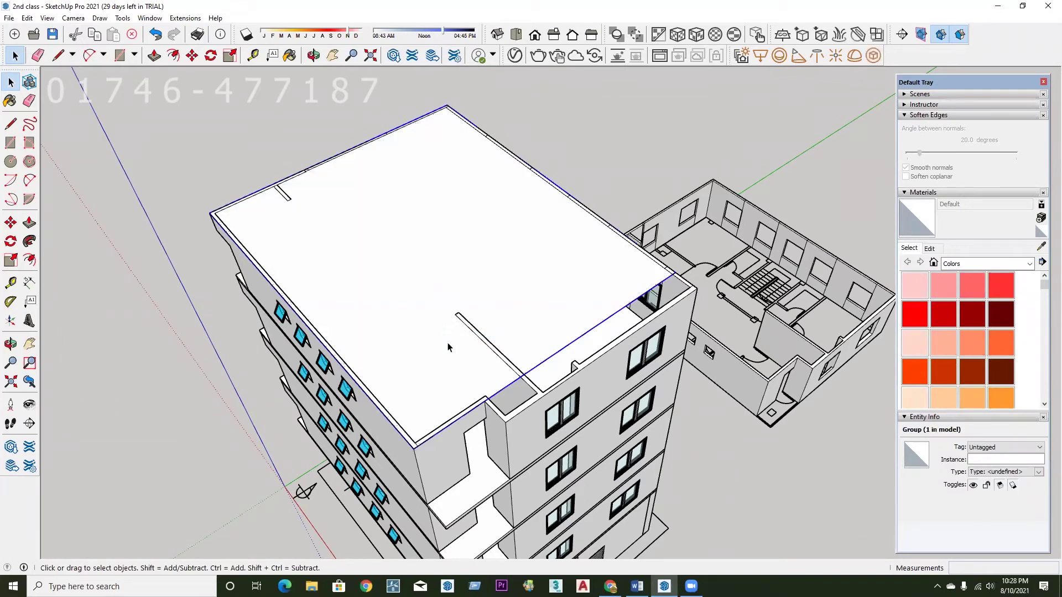
middle_click_drag(447, 343, 376, 334)
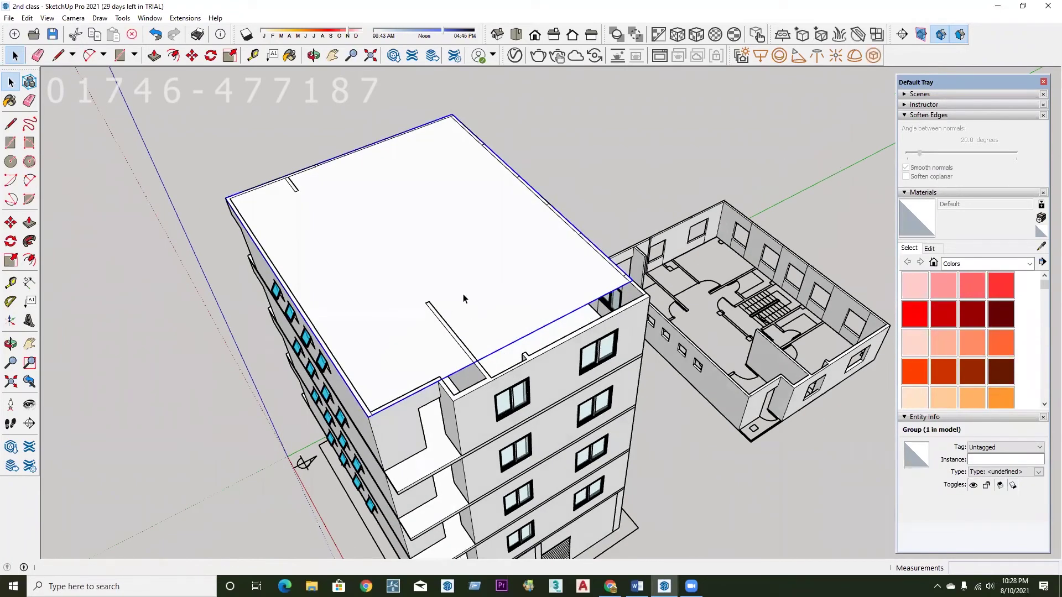
scroll(463, 298, "up", 2)
Inside the roof group, pull the roof face up 6" and orbit to inspect the slab.
double_click(463, 285)
key("p")
left_click(462, 275)
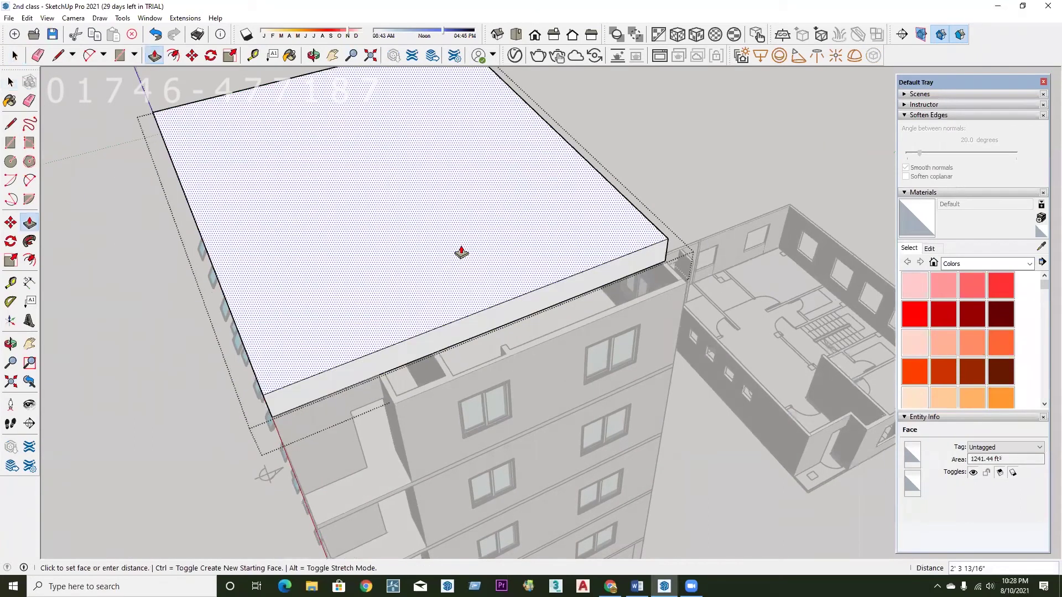
type("6")
key("Return")
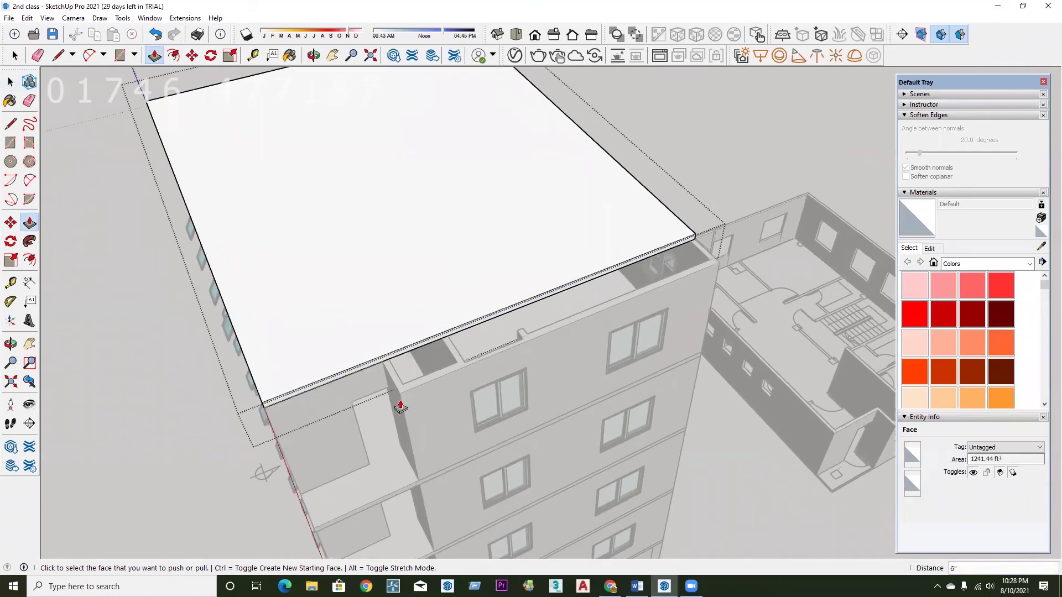
scroll(514, 249, "up", 2)
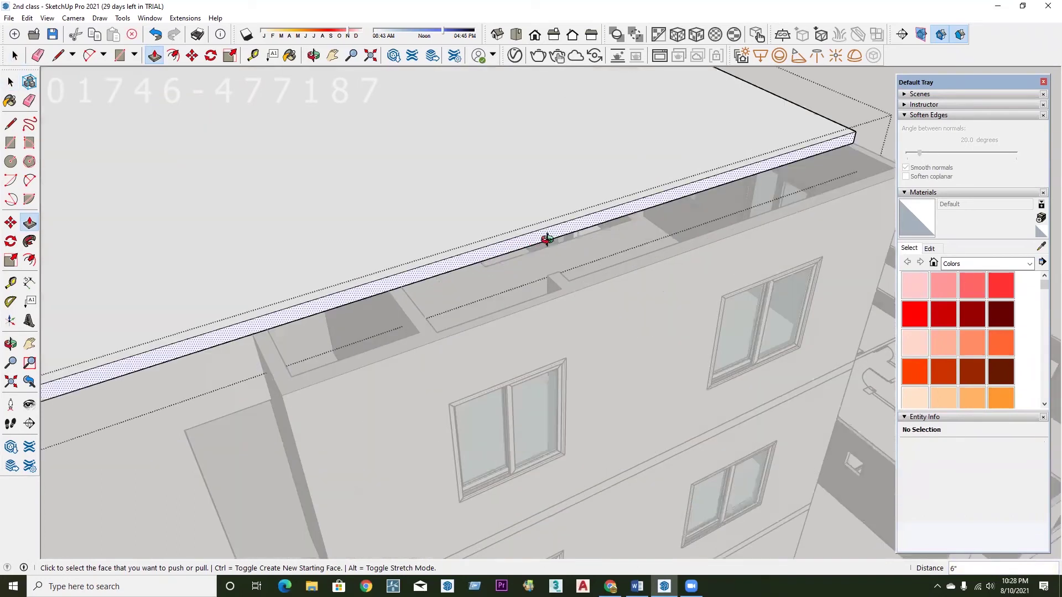
scroll(553, 241, "up", 2)
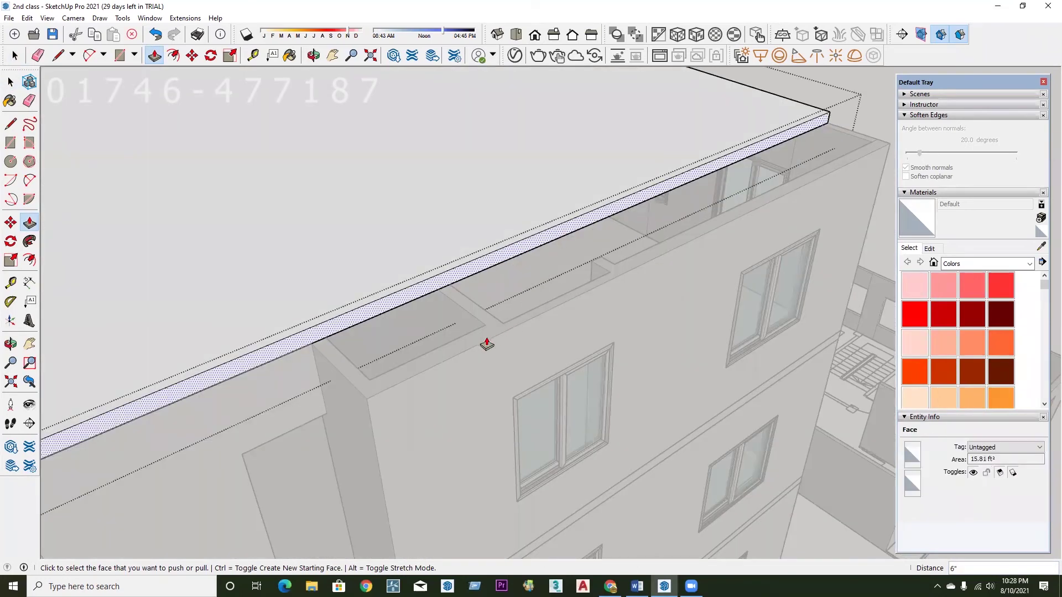
scroll(625, 273, "down", 5)
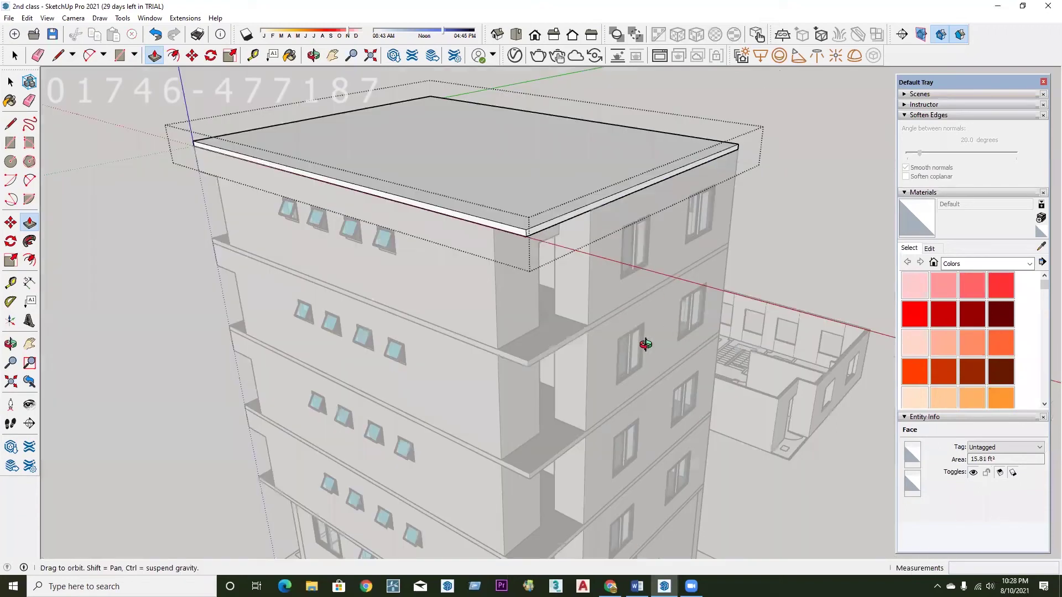
middle_click_drag(226, 313, 159, 379)
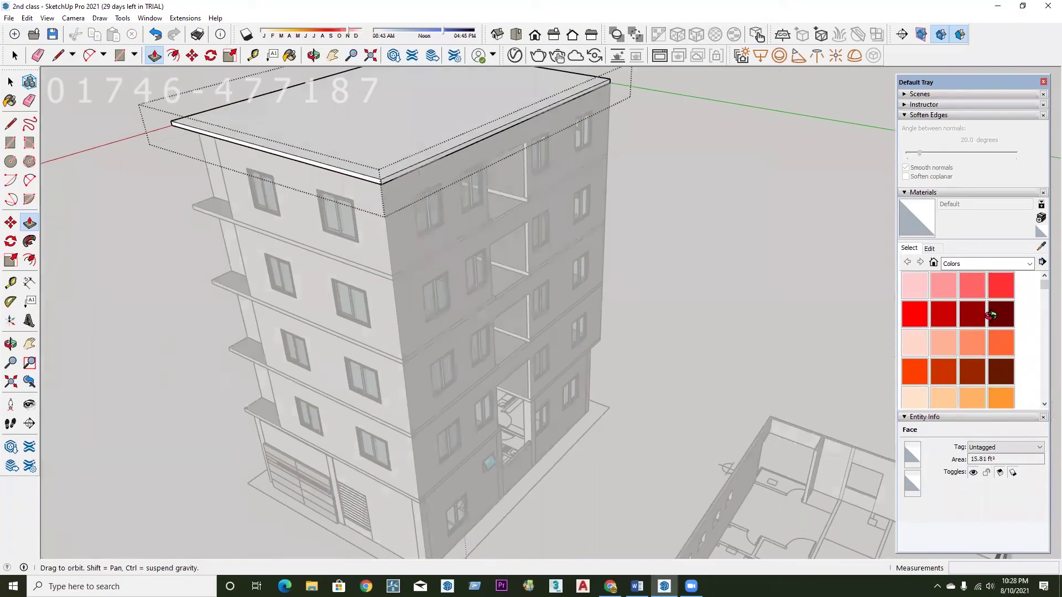
middle_click_drag(598, 370, 287, 325)
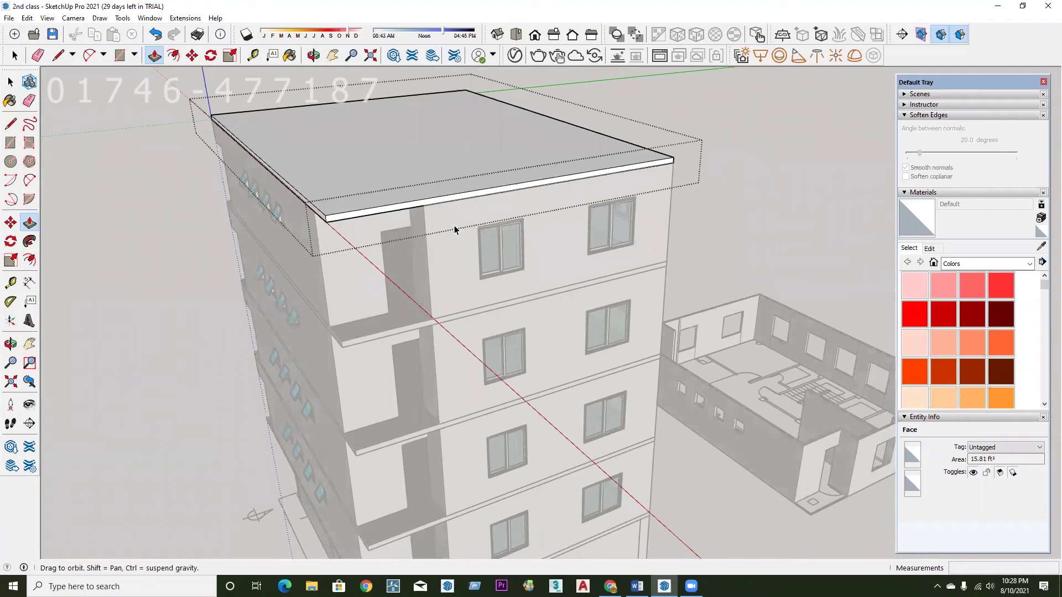
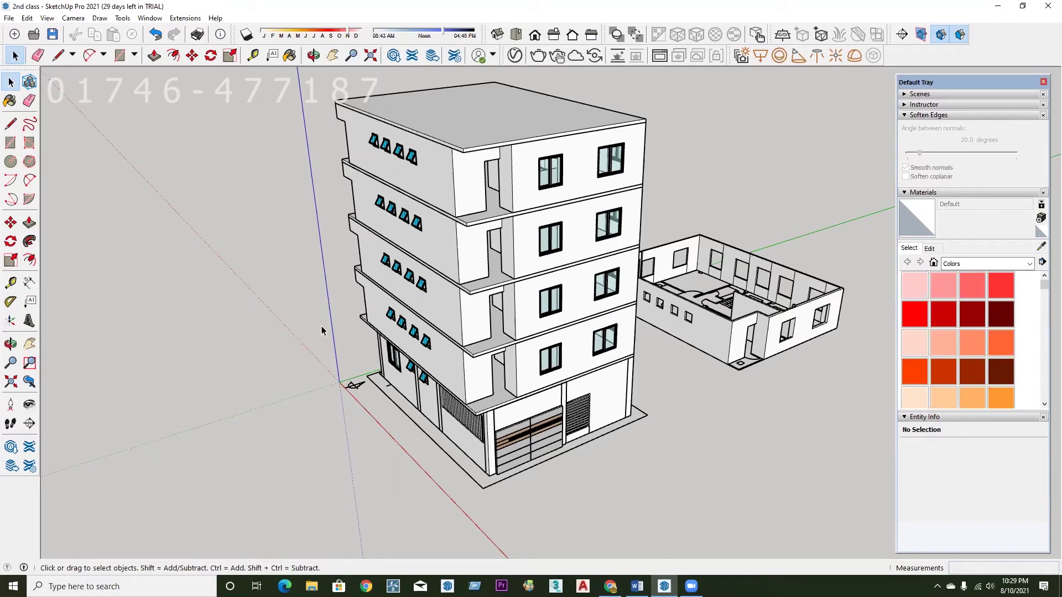
Orbit around the building model to inspect its facades and corners.
scroll(451, 382, "up", 1)
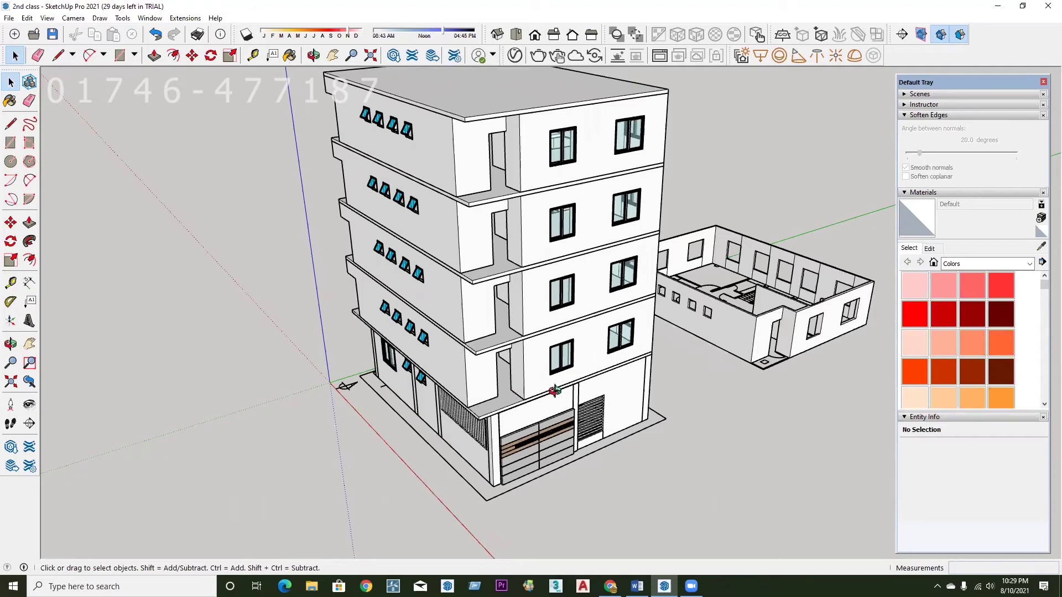
middle_click_drag(556, 391, 375, 345)
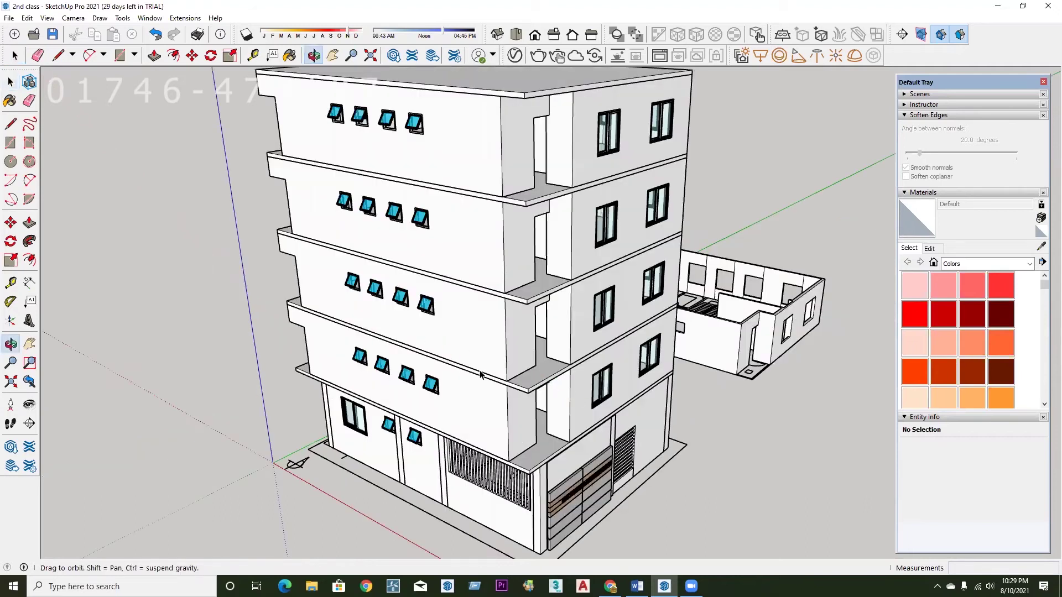
middle_click_drag(486, 412, 224, 419)
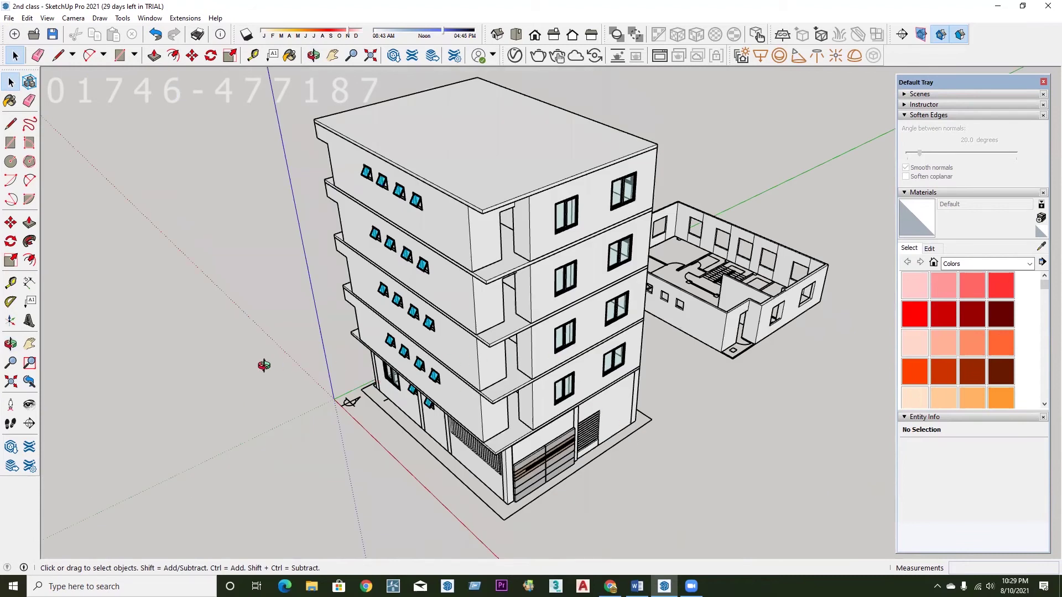
middle_click_drag(260, 366, 719, 260)
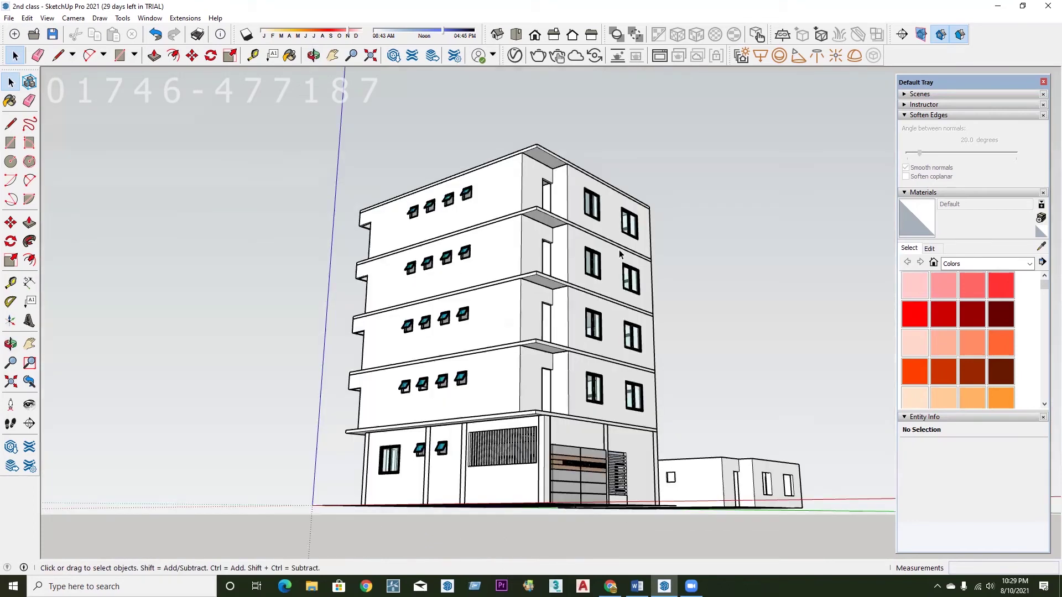
mouse_move(448, 353)
middle_mouse_down()
mouse_move(693, 319)
mouse_move(586, 320)
mouse_move(672, 304)
middle_mouse_up()
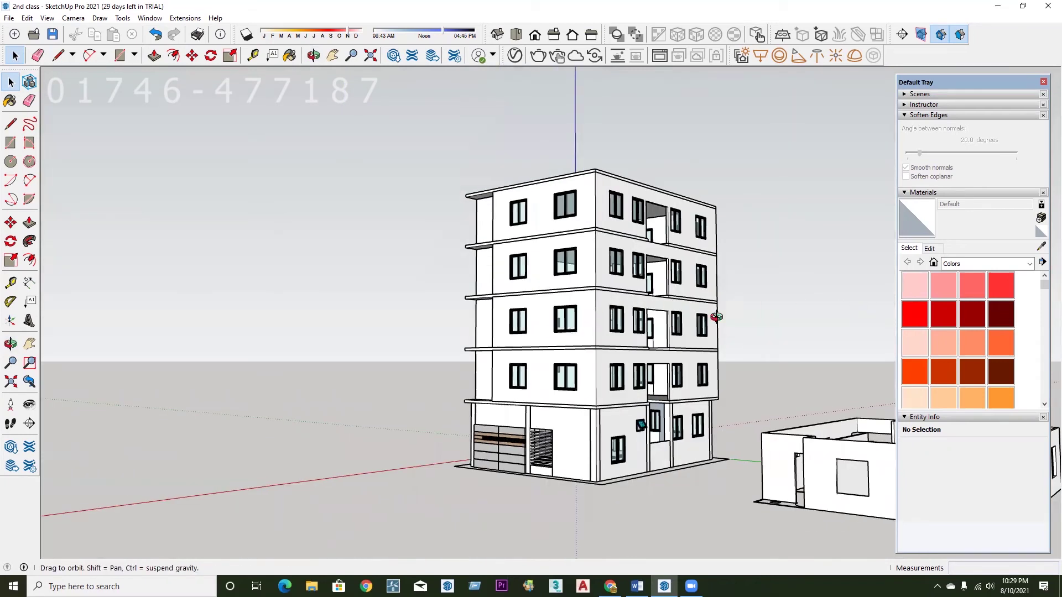
middle_click_drag(580, 318, 594, 305)
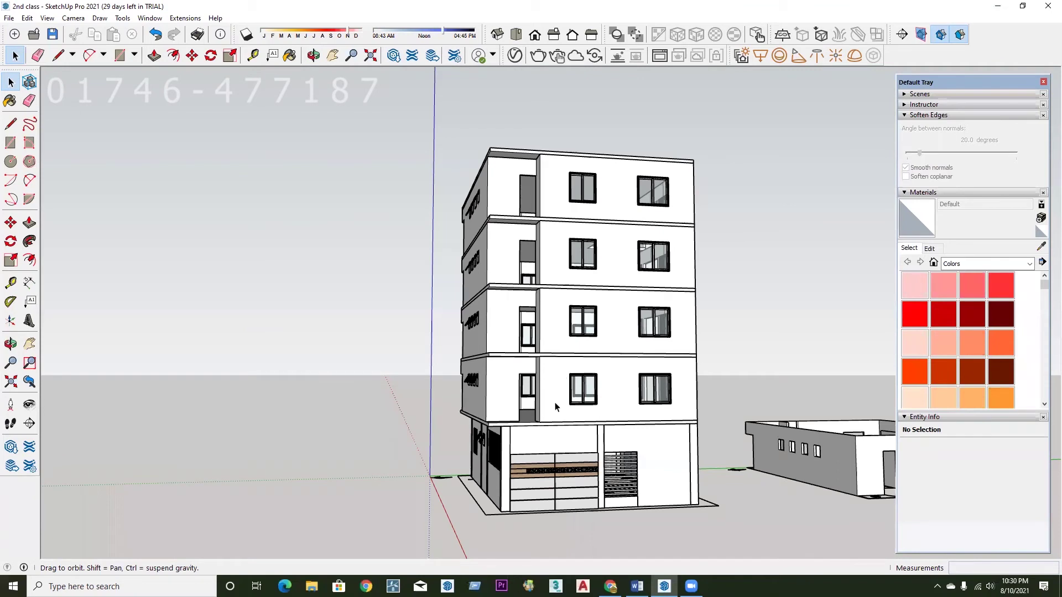
middle_click_drag(588, 373, 590, 551)
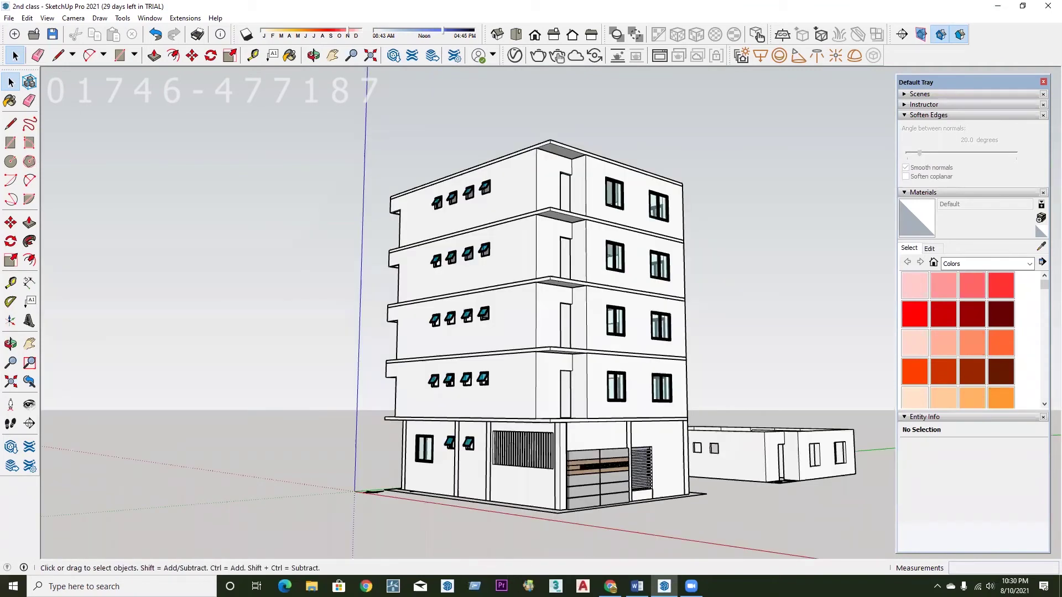
Open render 01 from Client files (D:) > Client-2021 > client folder > Render pics.
key("super+e")
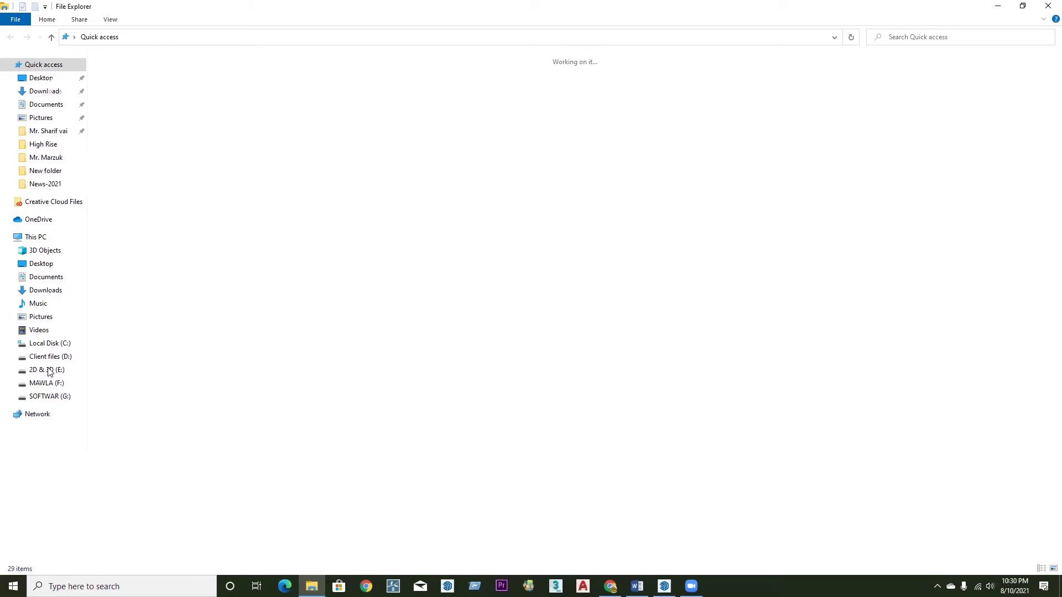
left_click(51, 357)
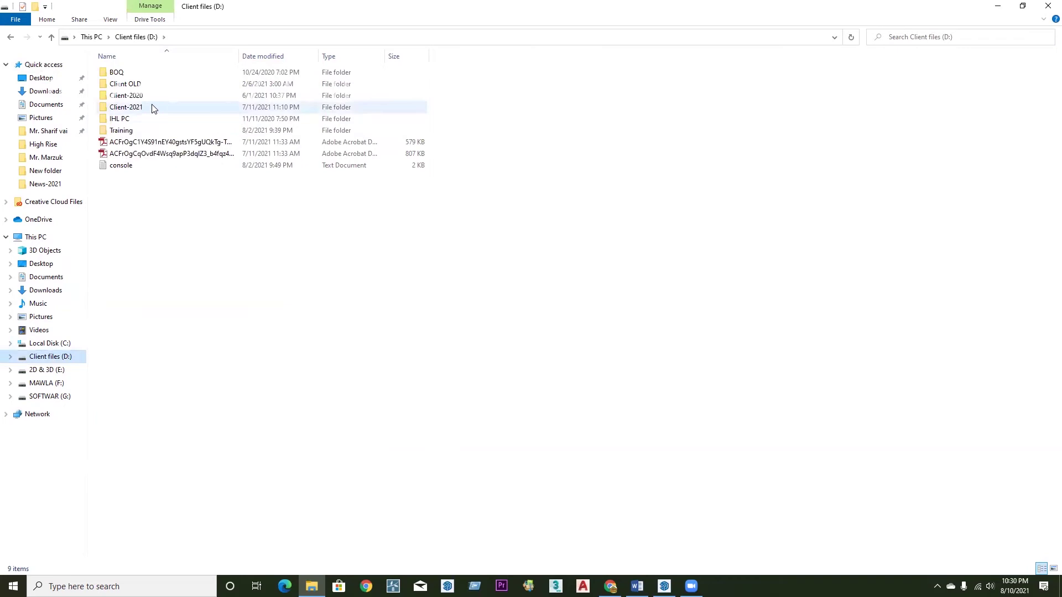
double_click(152, 107)
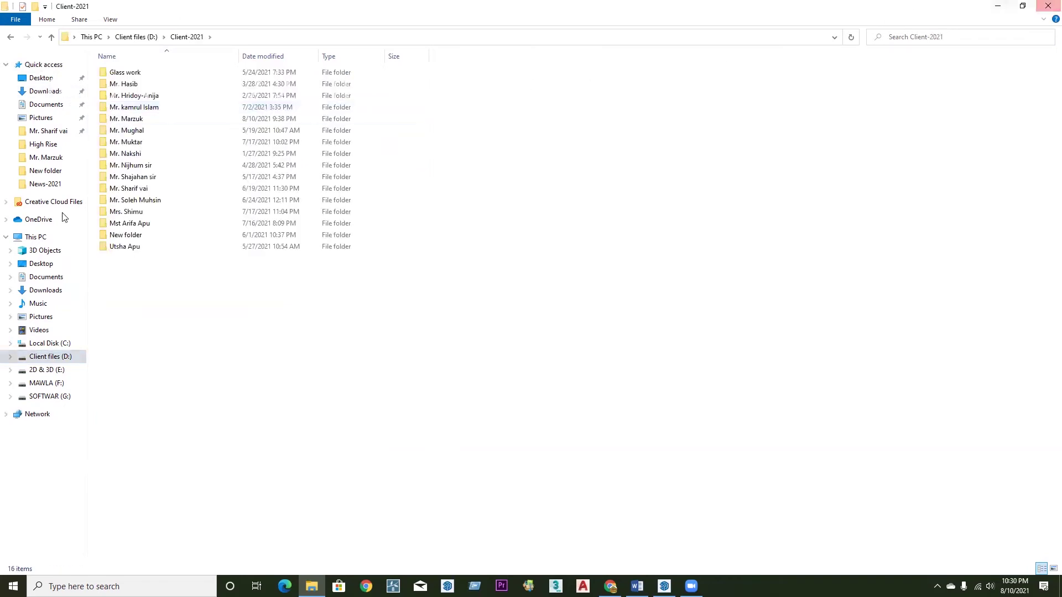
mouse_move(126, 130)
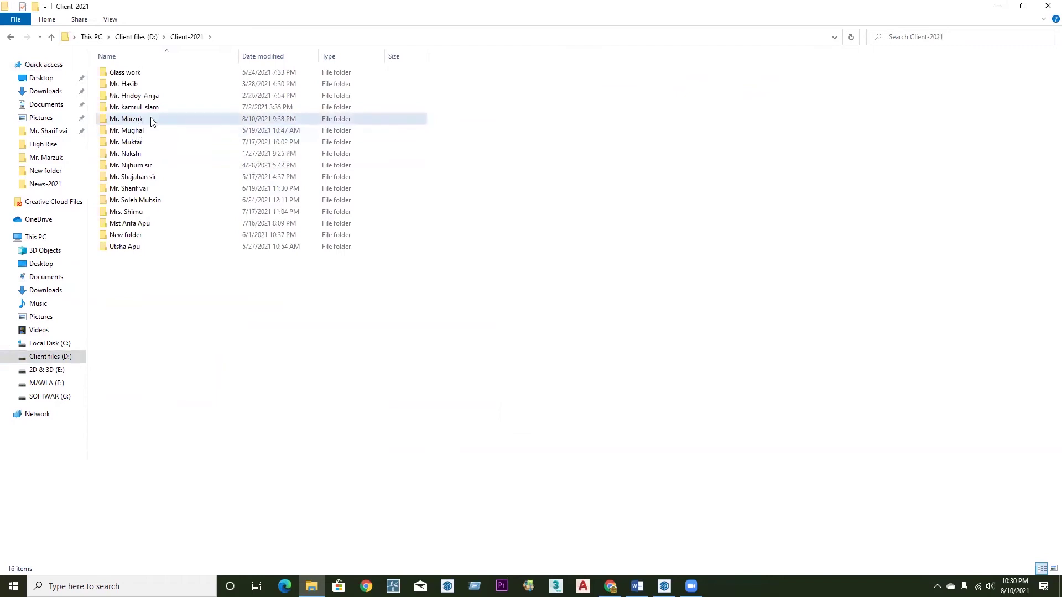
double_click(145, 120)
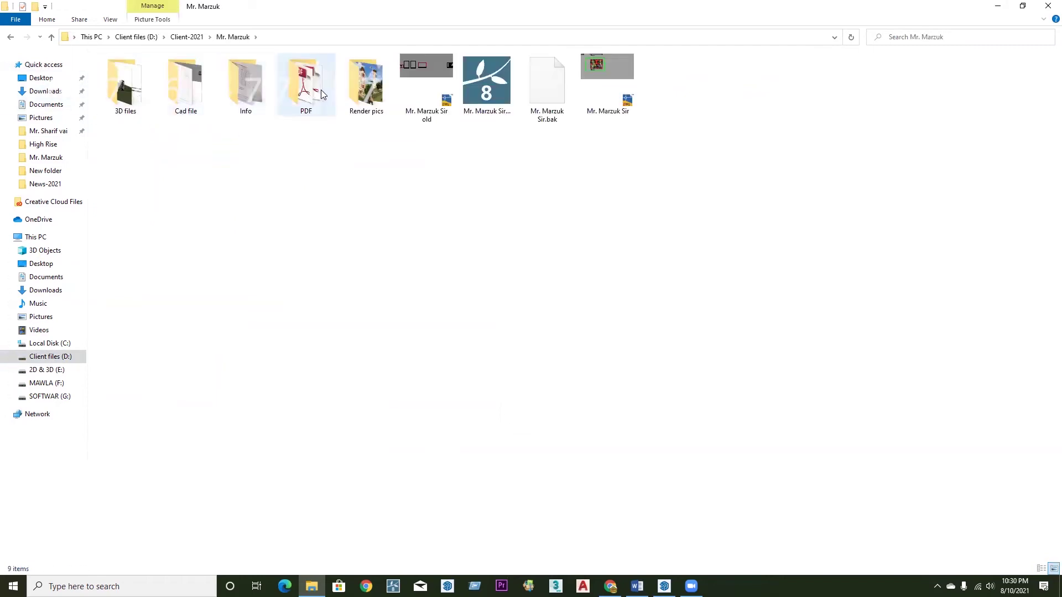
double_click(362, 90)
left_click(119, 94)
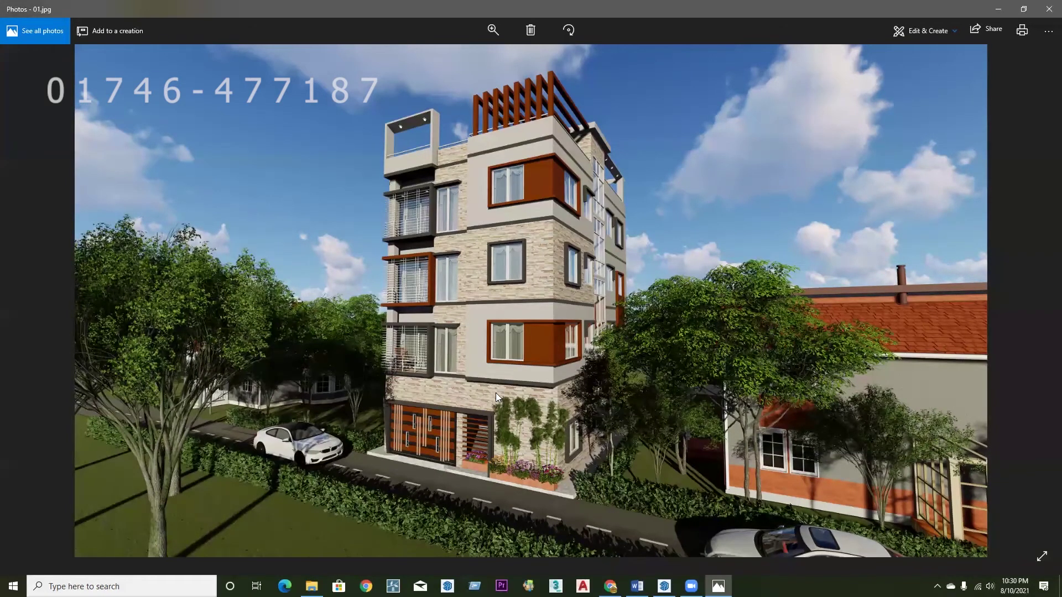
Flip through all the reference renders in Photos, then minimize the viewer.
key("Right")
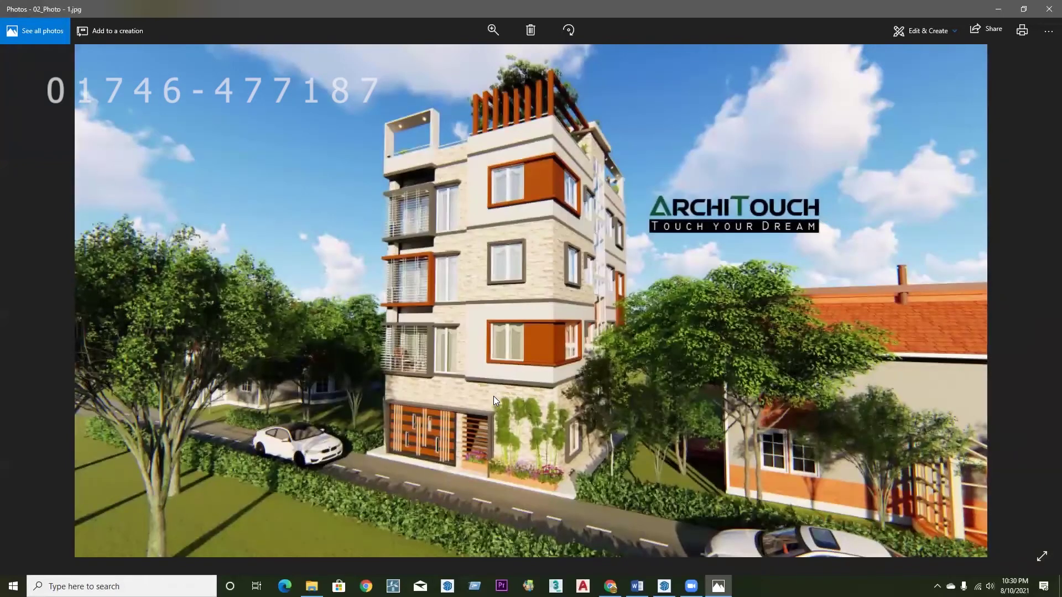
key("Right")
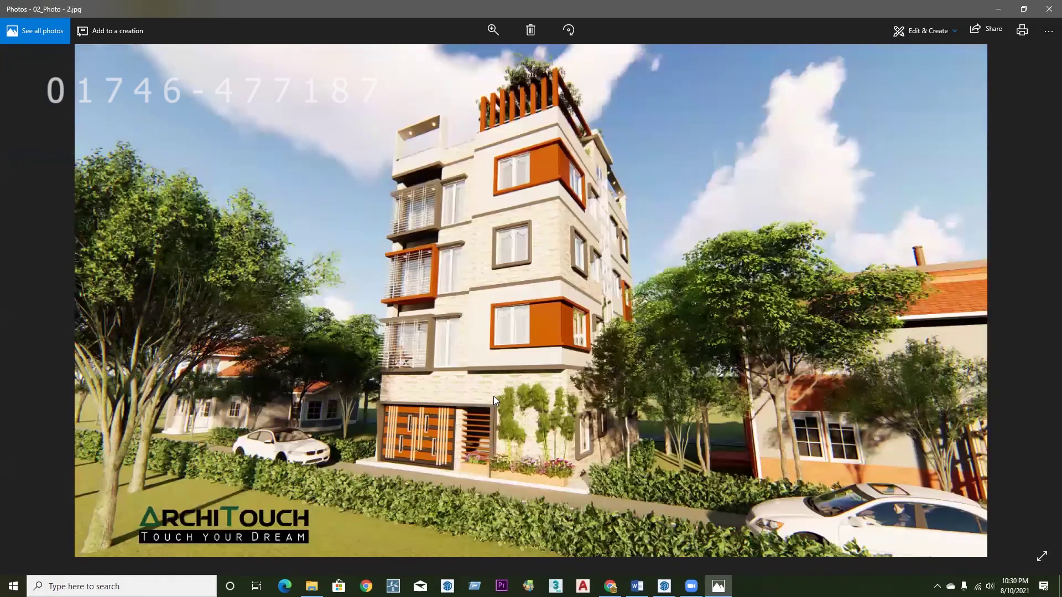
key("Right")
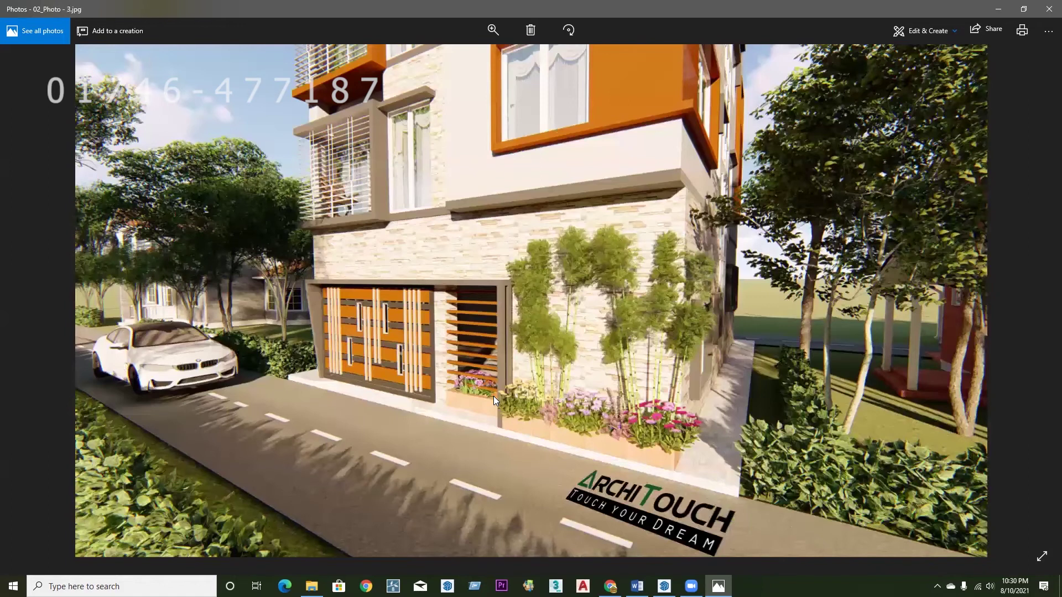
key("Right")
key("Right")
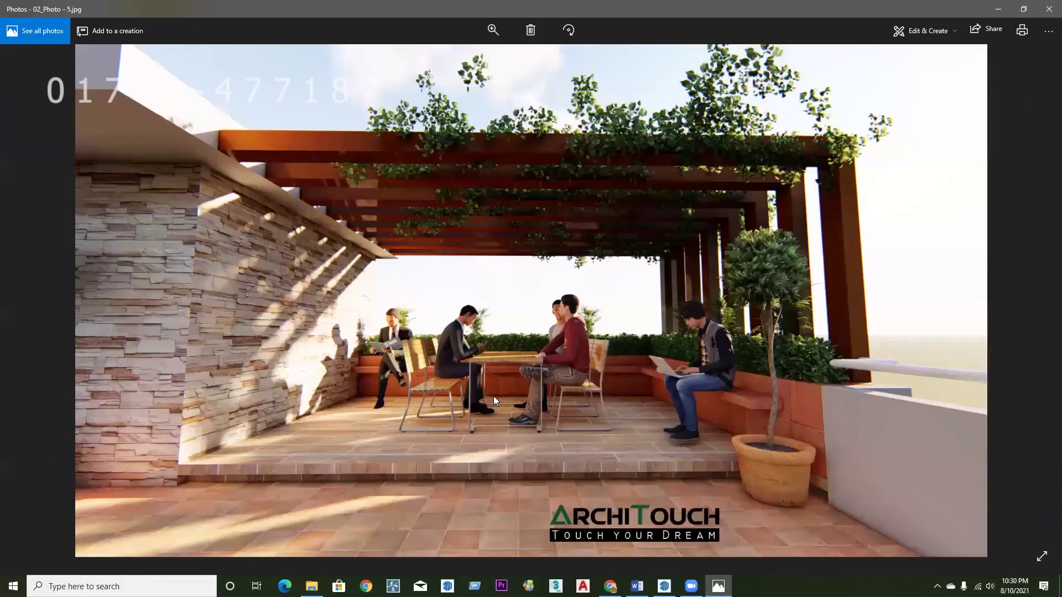
key("Right")
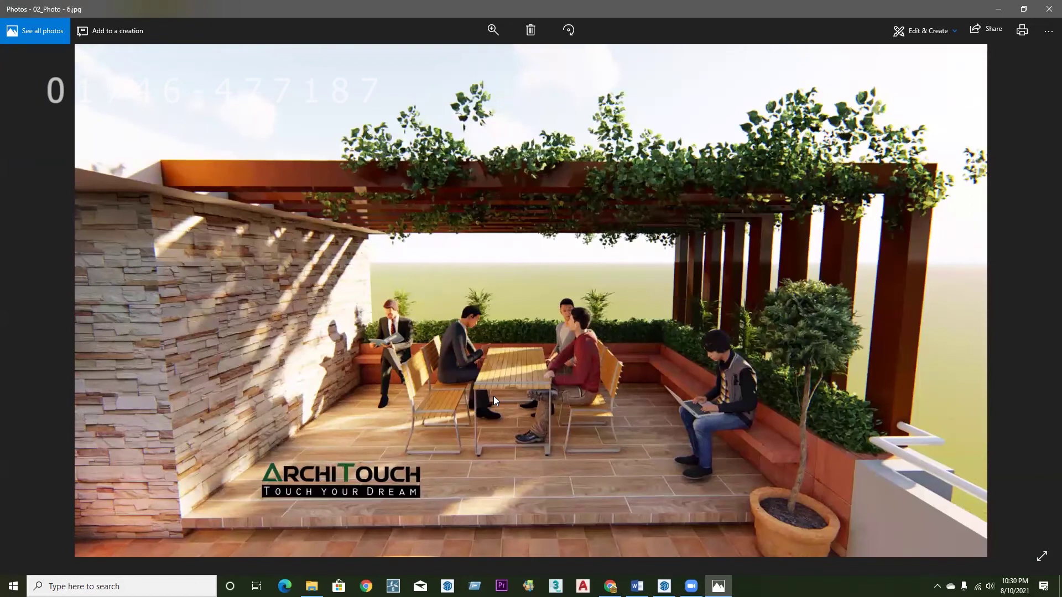
key("Right")
key("Right")
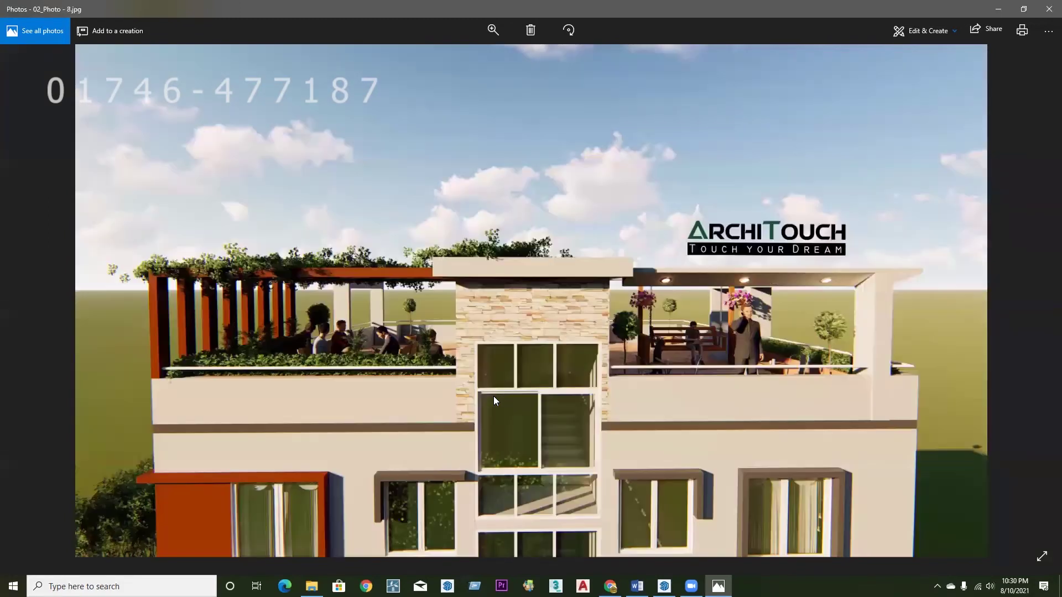
key("Right")
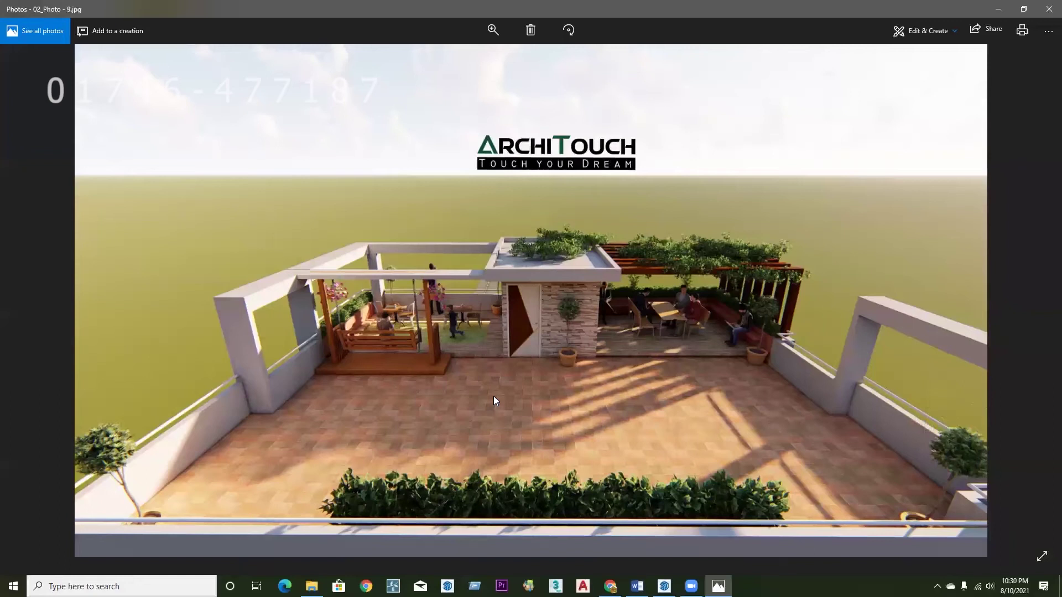
key("Right")
key("Right")
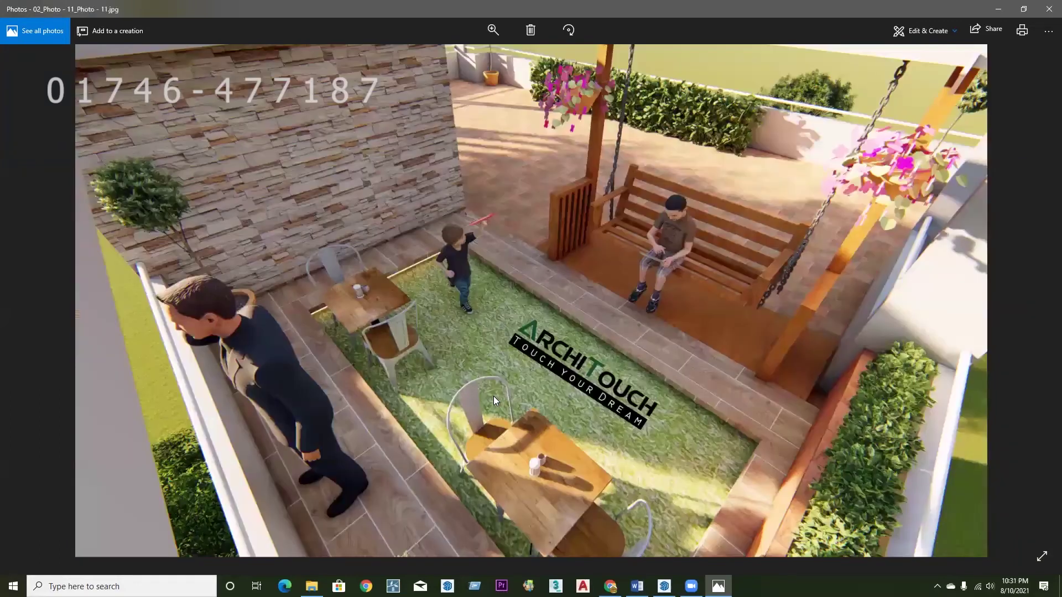
key("Right")
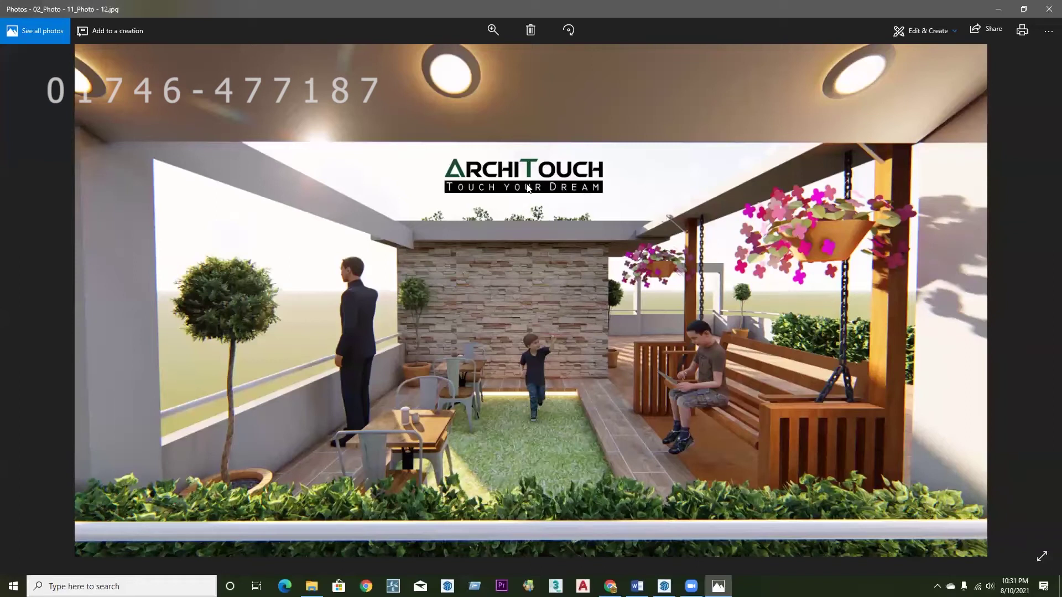
key("Right")
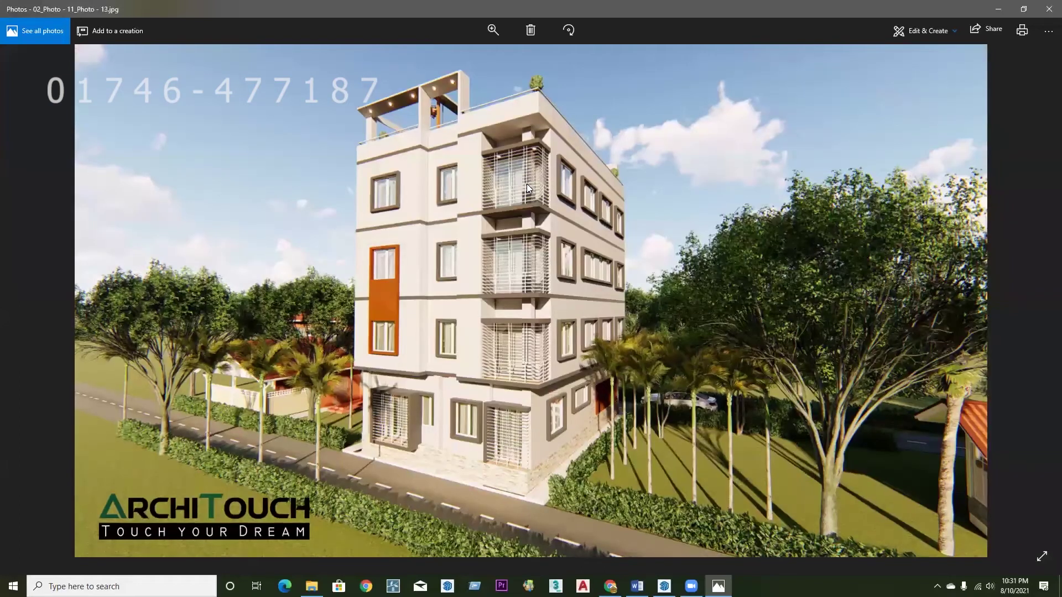
key("Right")
key("Right")
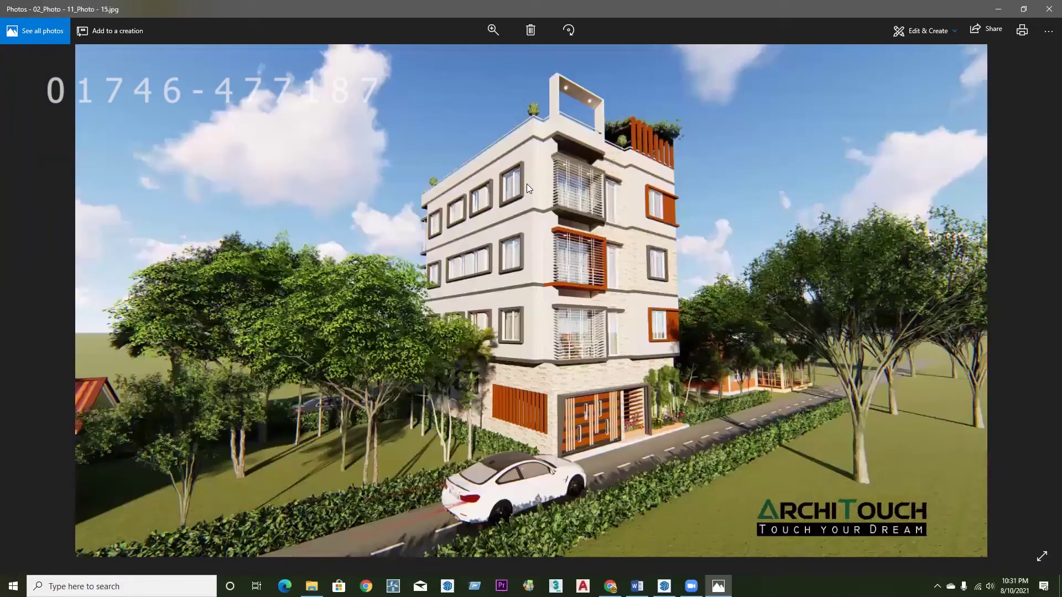
key("Right")
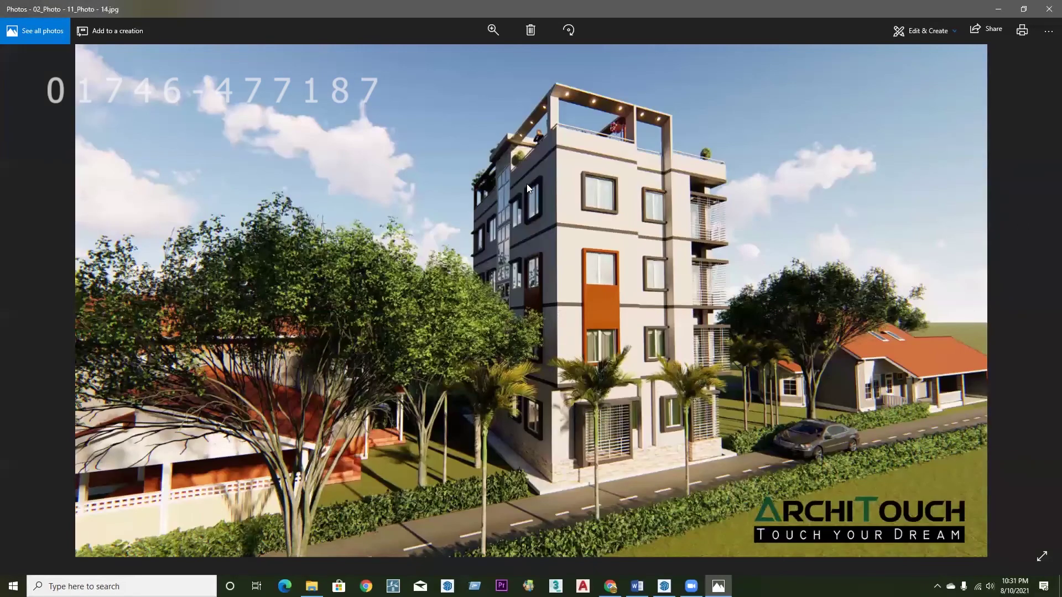
key("Right")
key("Right")
key("Right")
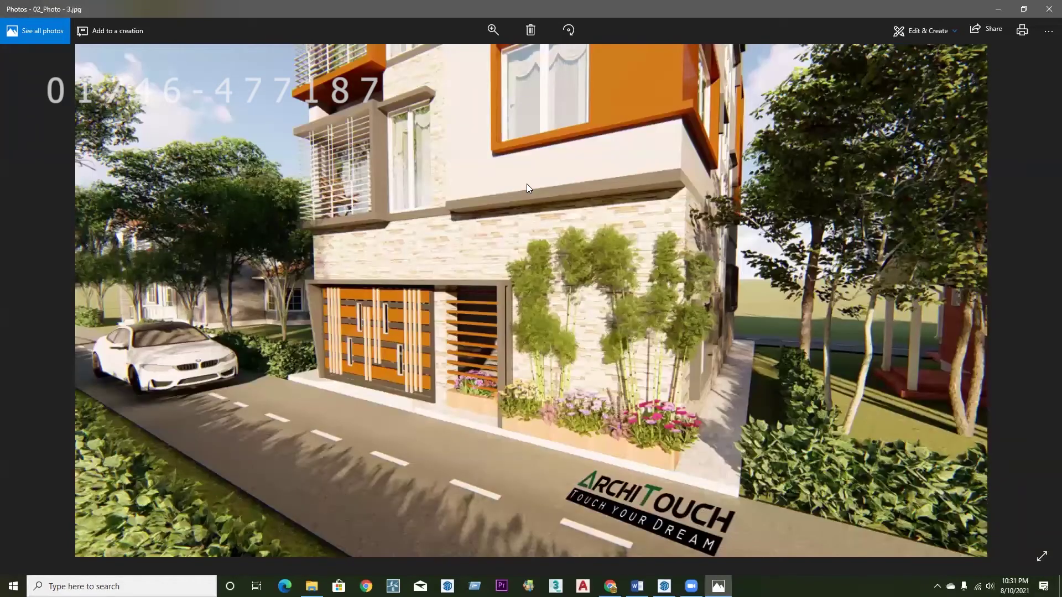
key("Right")
key("Right")
key("Right")
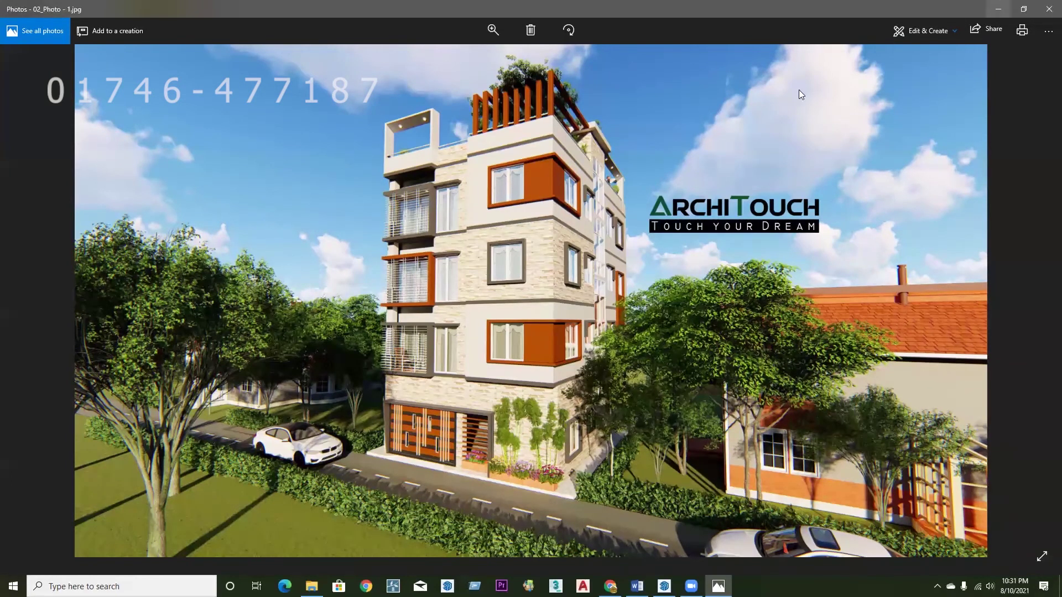
left_click(997, 8)
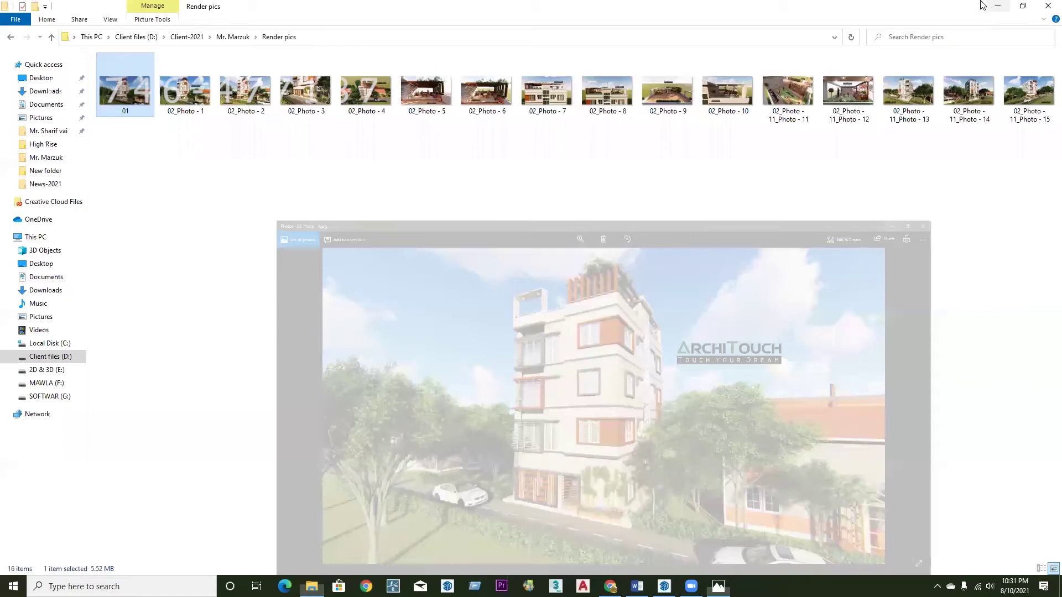
Compare against the reference render and hide the top-floor group.
left_click(987, 6)
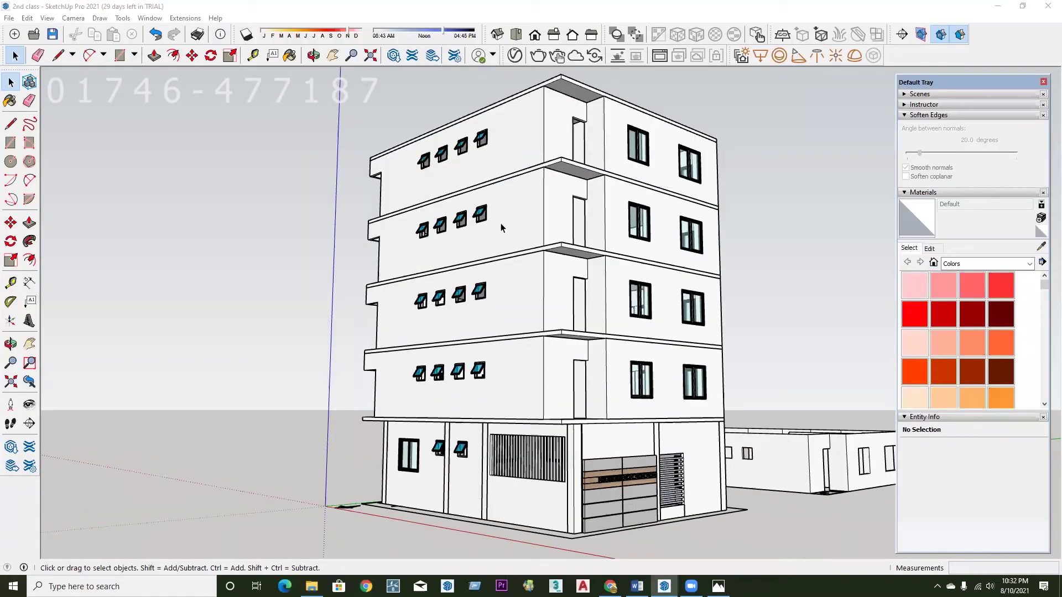
middle_click_drag(500, 227, 562, 313)
middle_click_drag(578, 555, 559, 556)
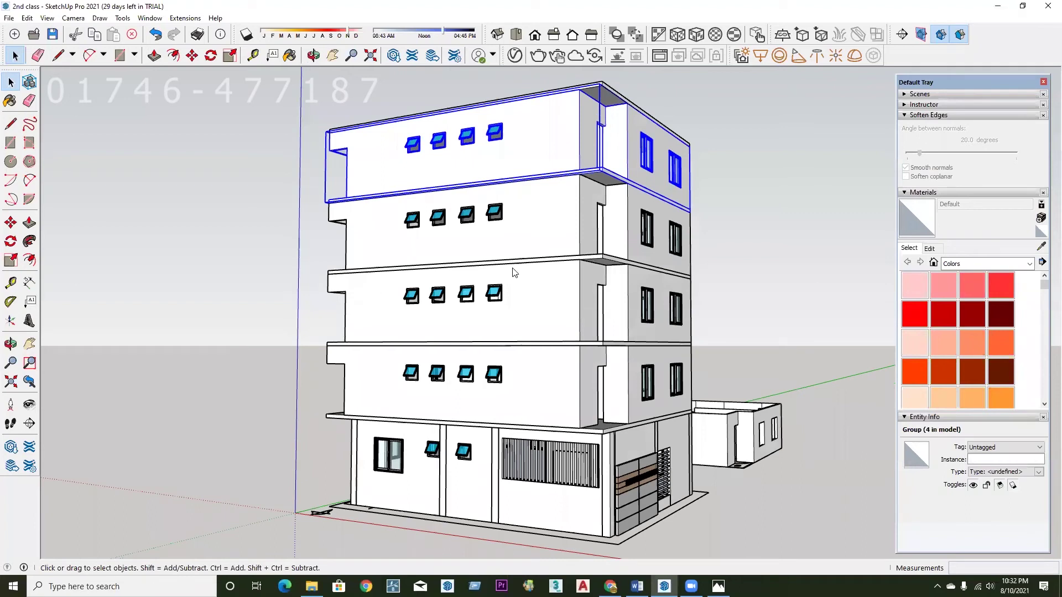
key("alt+Tab")
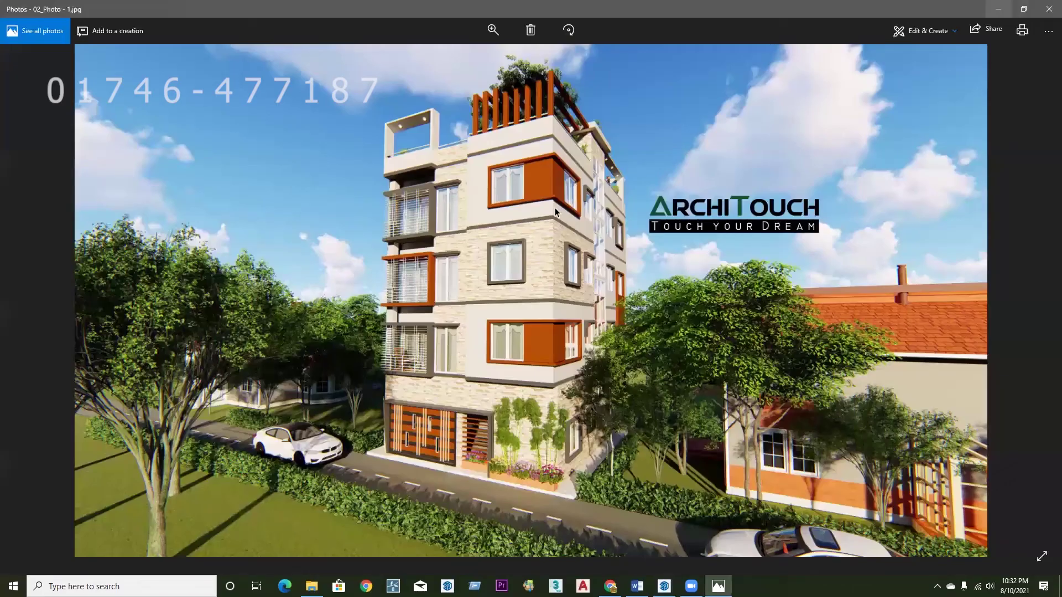
key("alt+Tab")
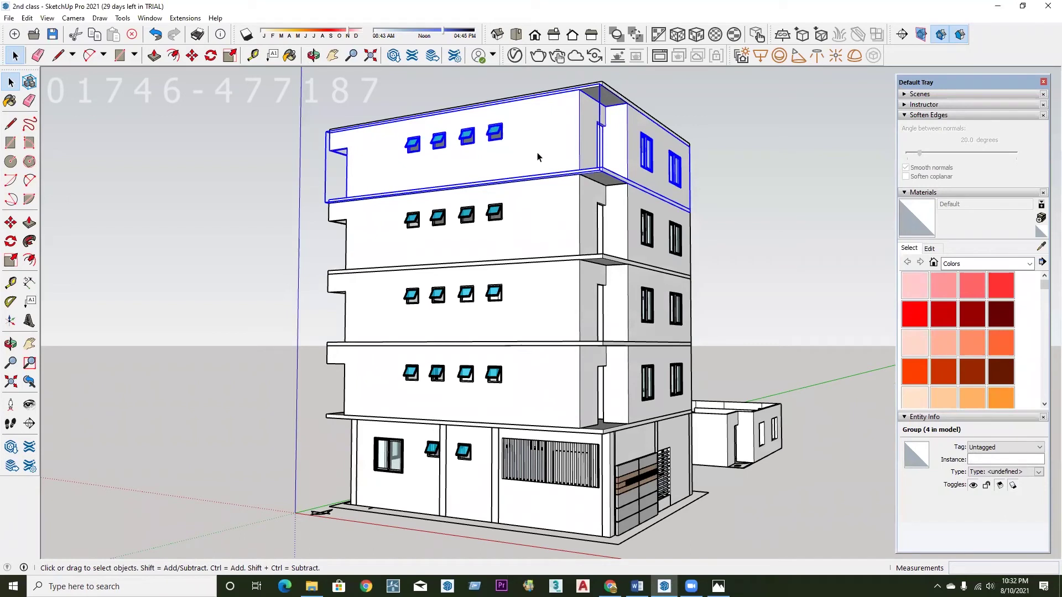
key("Delete")
Move the roof slab down 10' onto the storey below.
left_click(533, 127)
mouse_move(533, 127)
middle_mouse_down()
mouse_move(574, 215)
mouse_move(654, 138)
mouse_move(451, 177)
middle_mouse_up()
scroll(621, 139, "up", 3)
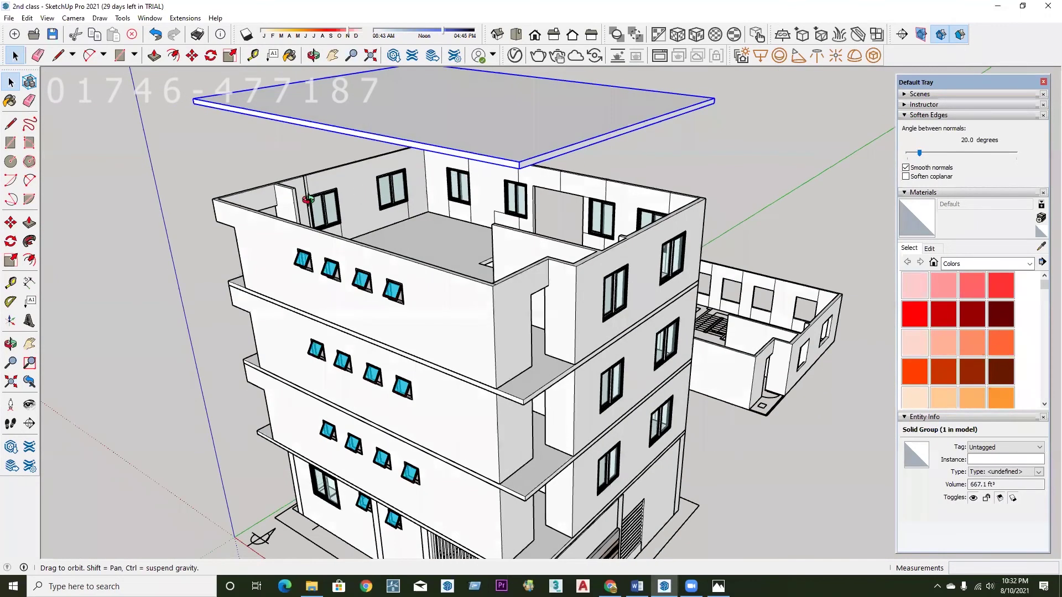
middle_click_drag(679, 161, 707, 142)
key("m")
left_click(707, 143)
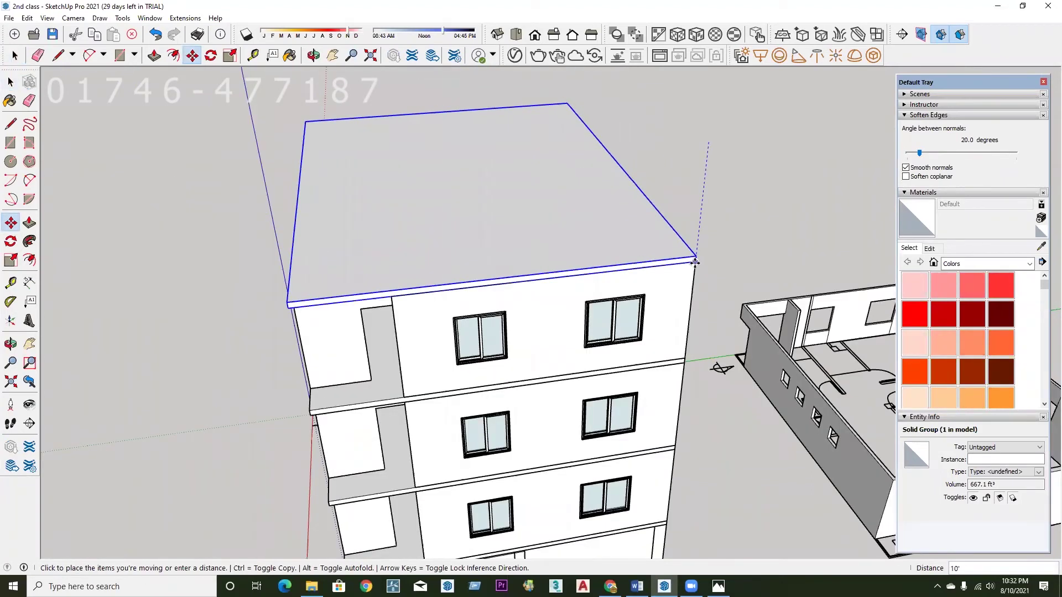
left_click(694, 259)
Deselect the slab and orbit around to confirm the roof closes the building.
middle_click_drag(433, 280, 710, 269)
mouse_move(596, 142)
middle_mouse_down()
mouse_move(503, 304)
mouse_move(603, 217)
middle_mouse_up()
key("space")
left_click(508, 162)
scroll(473, 176, "down", 3)
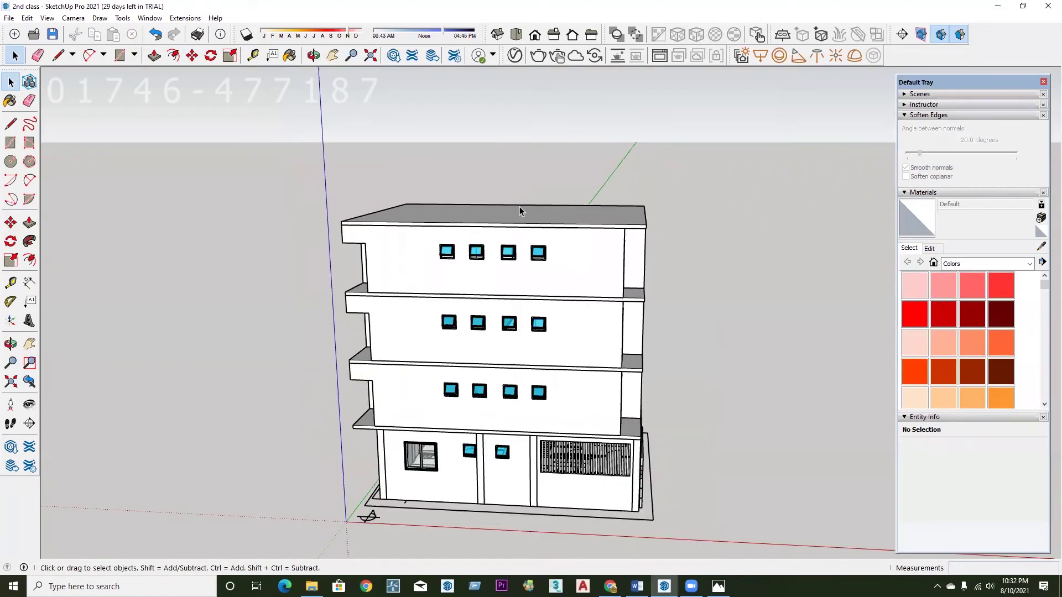
mouse_move(504, 301)
middle_mouse_down()
mouse_move(585, 244)
mouse_move(652, 264)
mouse_move(506, 390)
mouse_move(483, 478)
middle_mouse_up()
scroll(506, 390, "up", 2)
scroll(481, 479, "up", 2)
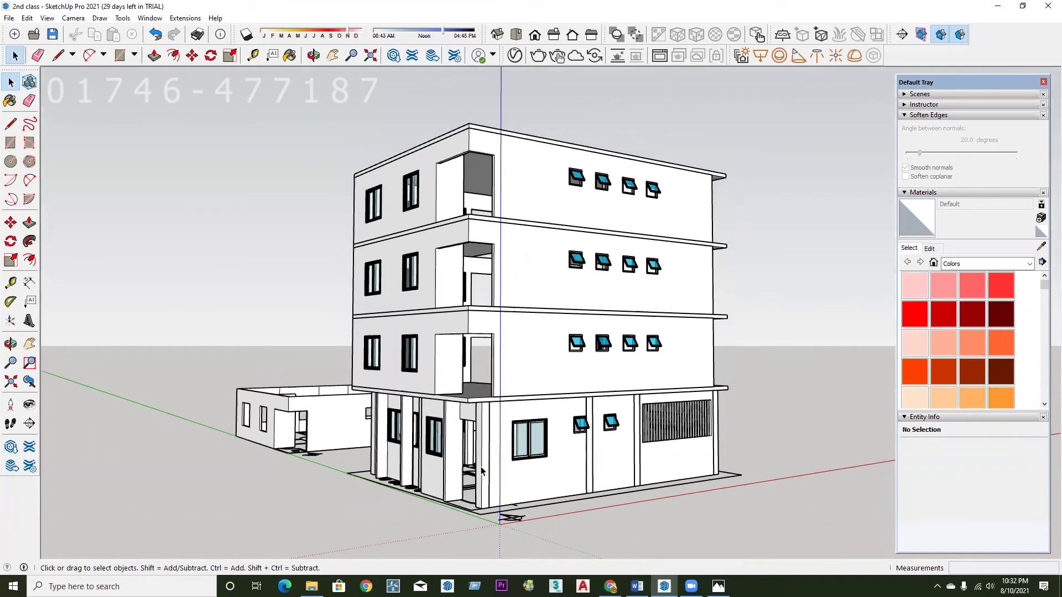
scroll(487, 453, "down", 1)
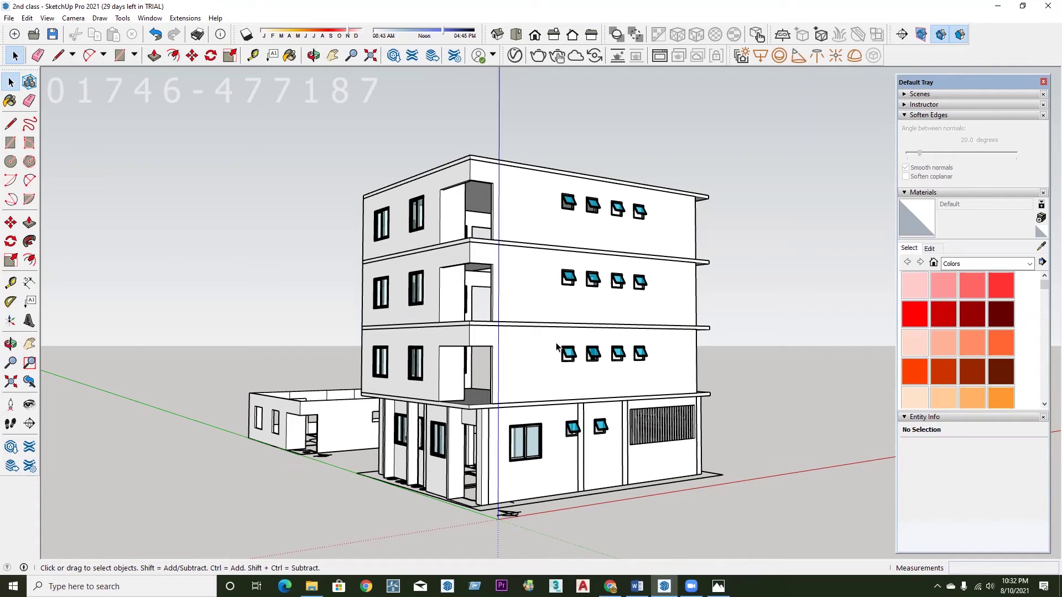
Set the shadow date to midsummer, sunrise 04:37 AM and sunset 07:23 PM.
scroll(430, 519, "down", 1)
middle_click_drag(551, 426, 526, 451)
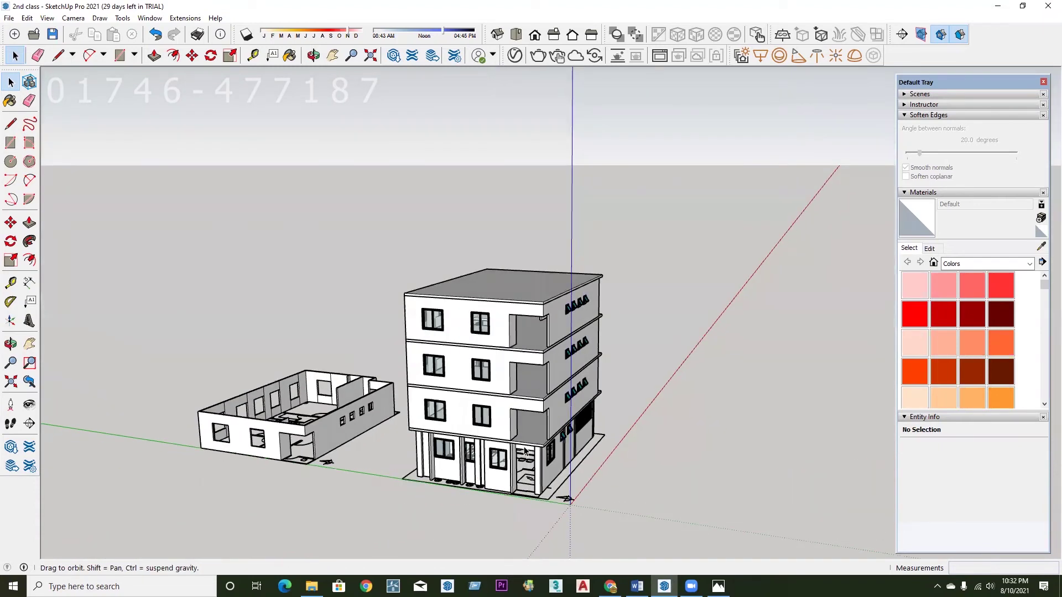
scroll(525, 452, "up", 3)
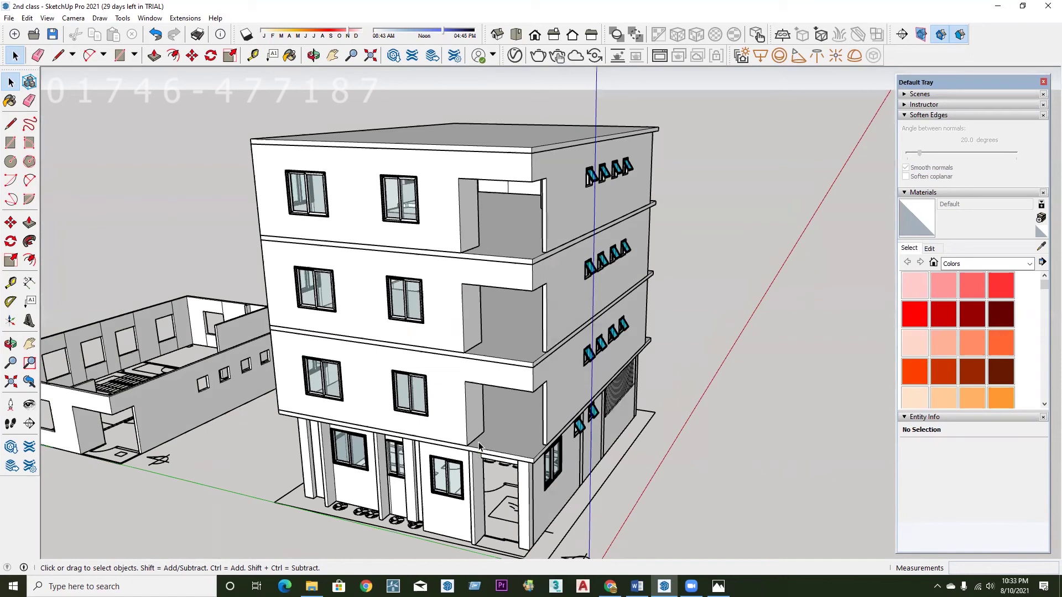
middle_click_drag(226, 246, 217, 237)
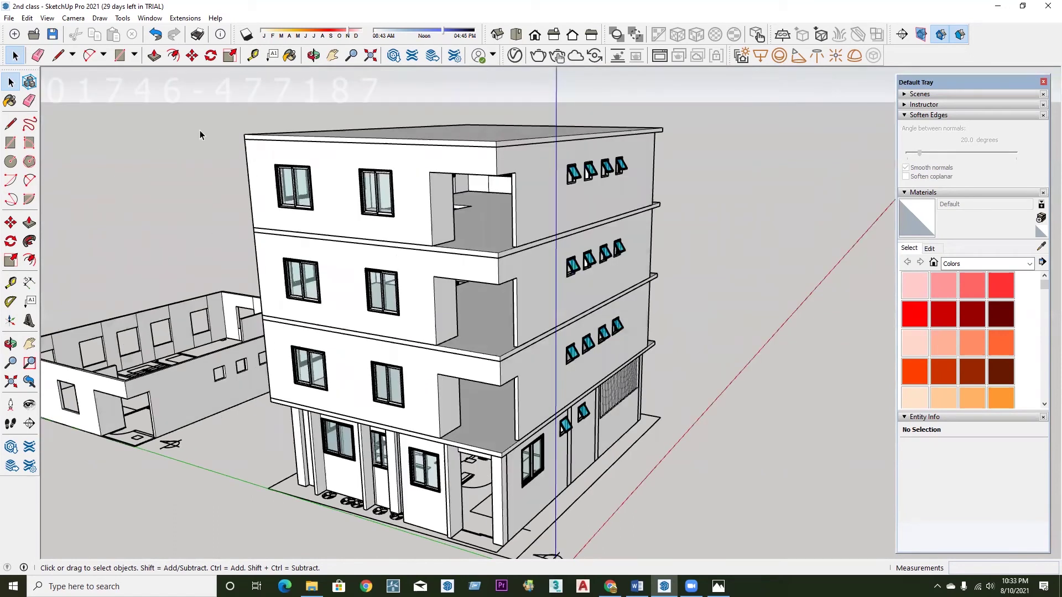
left_click_drag(306, 31, 313, 32)
middle_click_drag(487, 189, 483, 272)
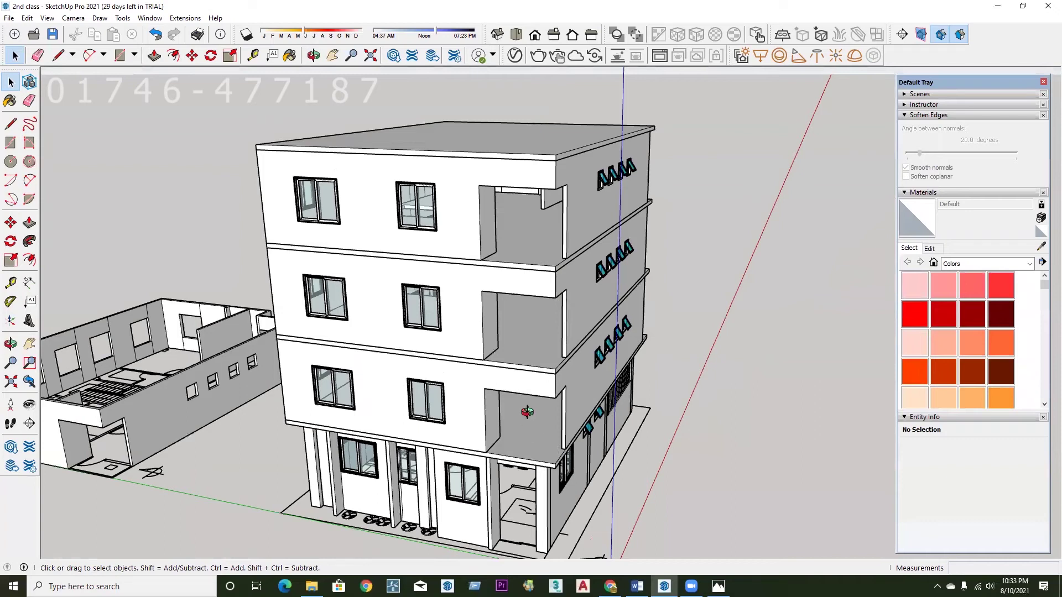
Orbit and zoom to a lower, frontal view of the building.
middle_click_drag(528, 412, 564, 320)
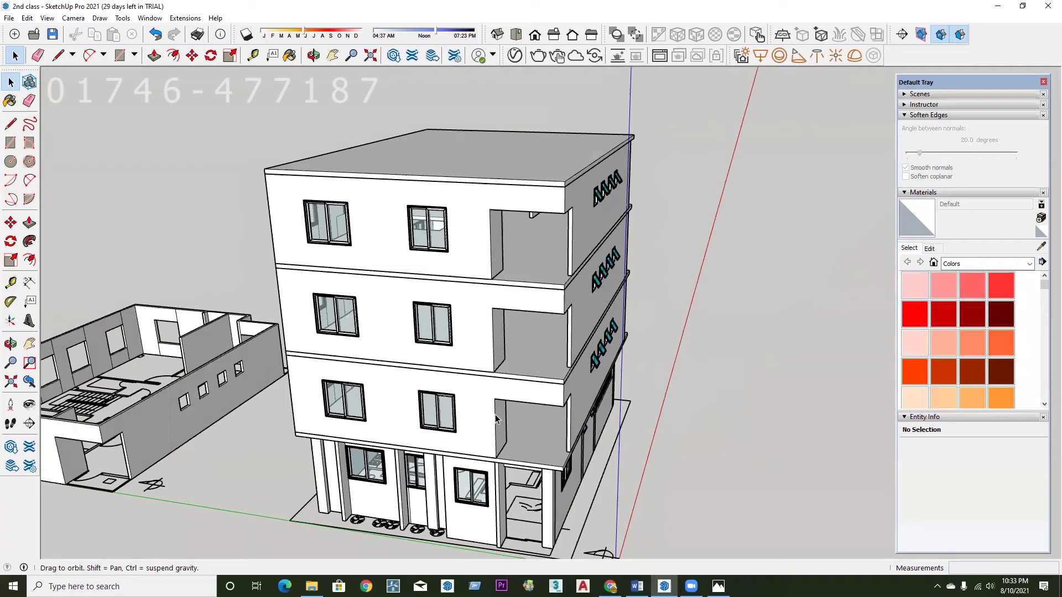
middle_click_drag(492, 504, 488, 544)
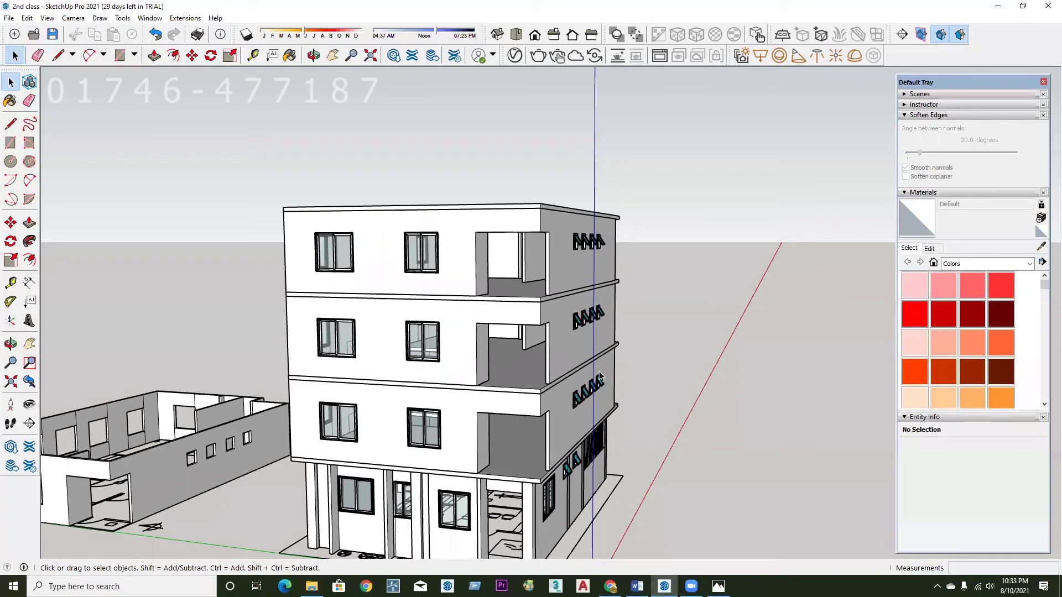
scroll(482, 442, "up", 2)
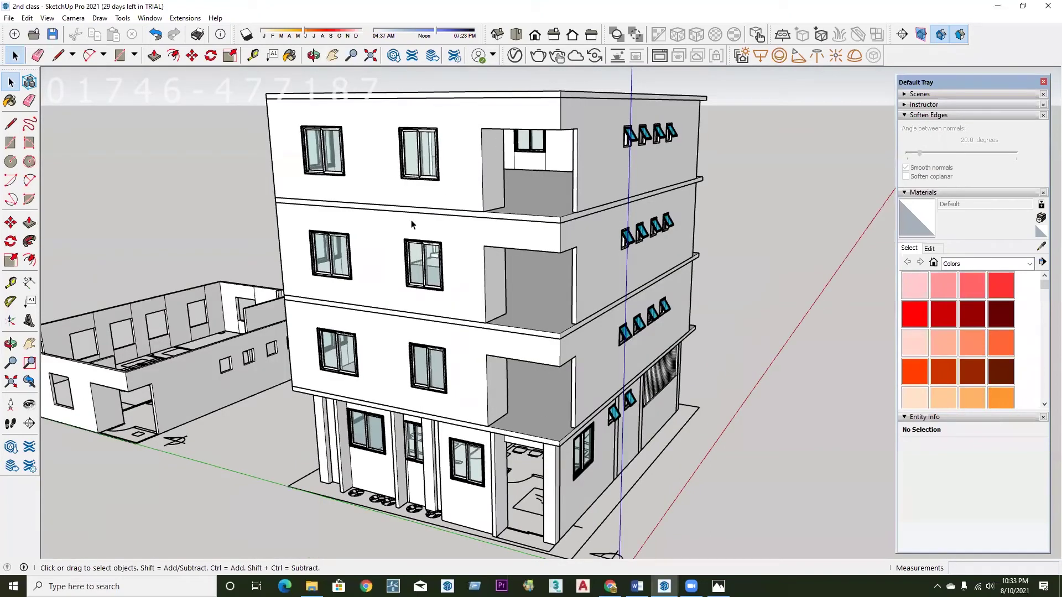
middle_click_drag(354, 283, 425, 286)
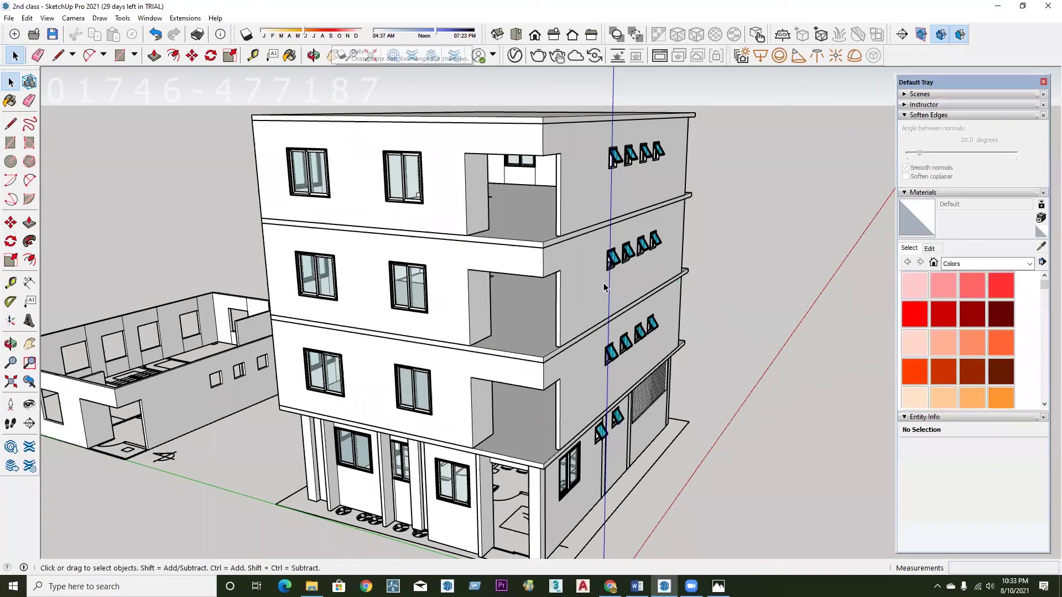
scroll(590, 294, "up", 5)
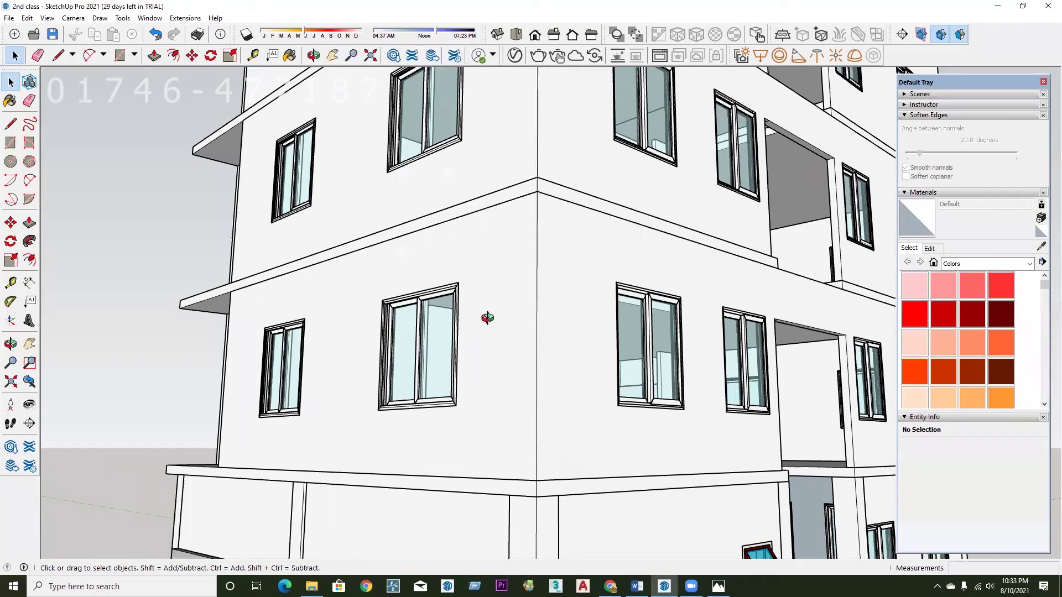
Recheck the reference render, then activate the Line tool and zoom out on the wall.
key("alt+Tab")
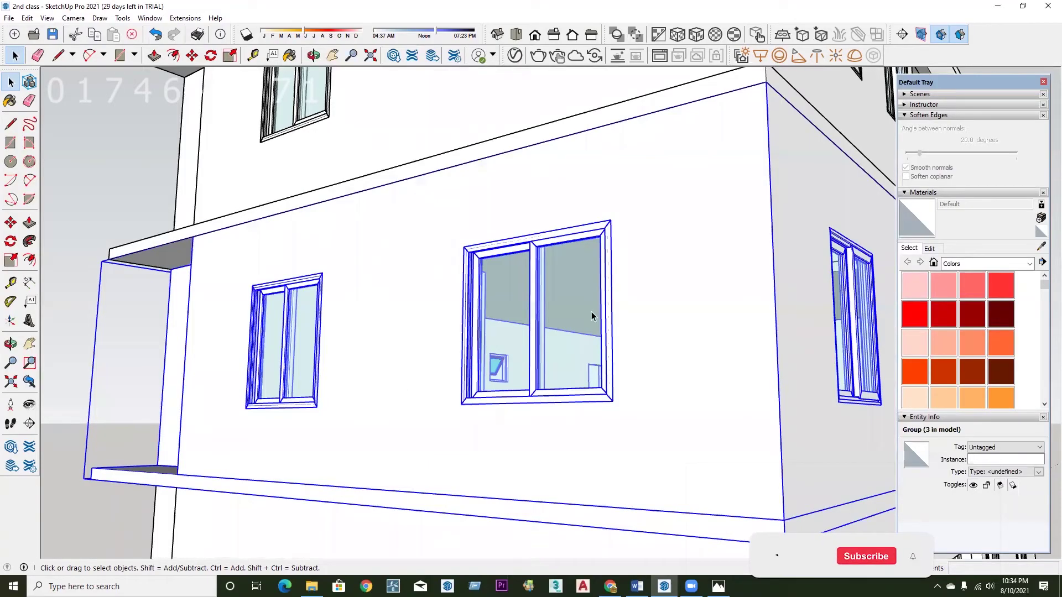
key("l")
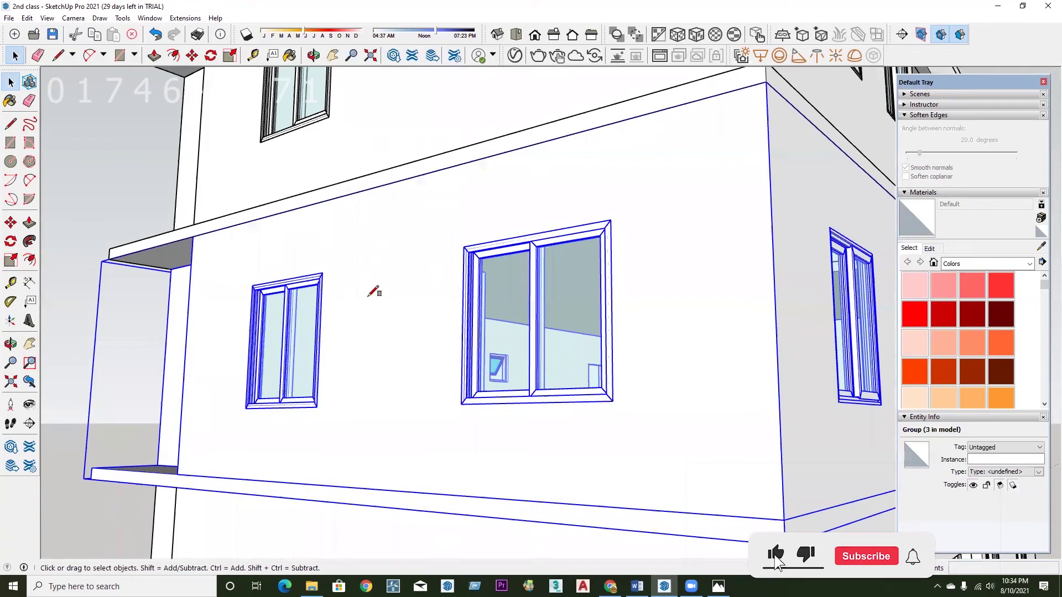
scroll(400, 318, "down", 2)
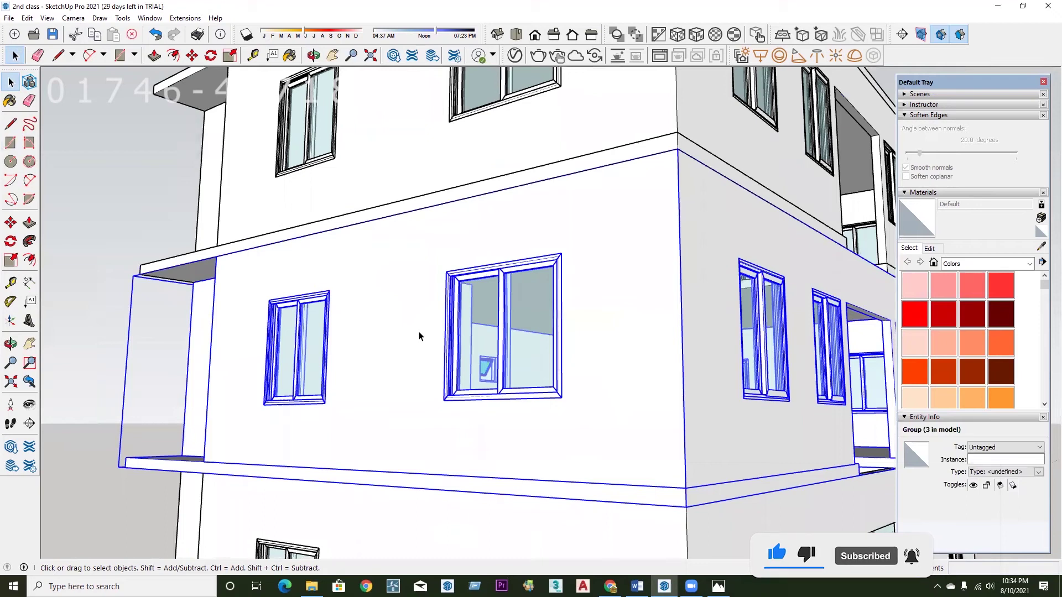
Draw a 4' 6" by 5' rectangle over the large window.
left_click(414, 253)
scroll(414, 253, "up", 3)
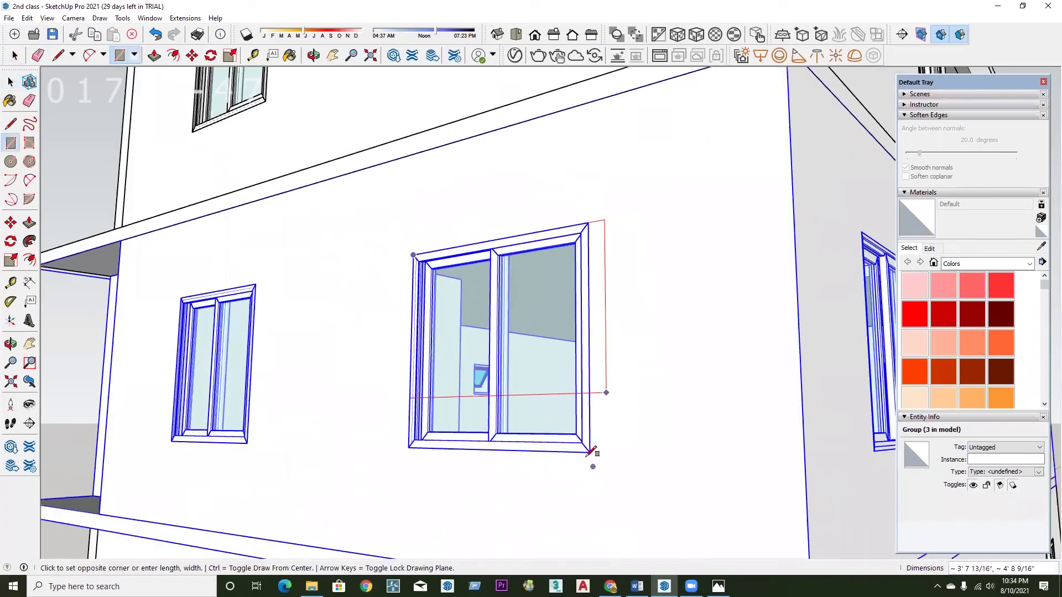
type("4'6,5'")
key("Return")
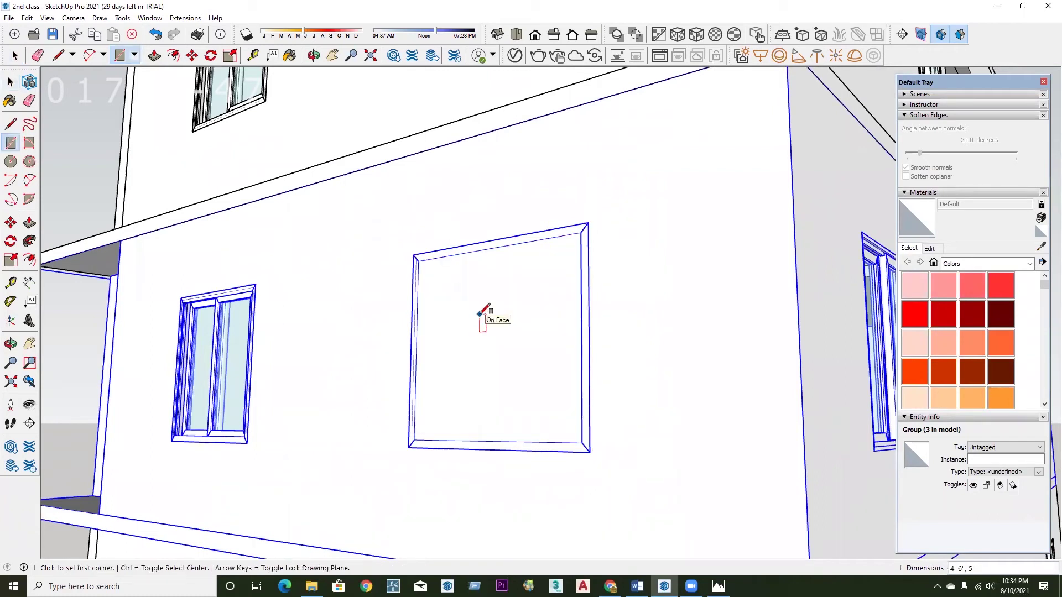
Offset the window face's outline 4 inches outward to form a frame.
key("f")
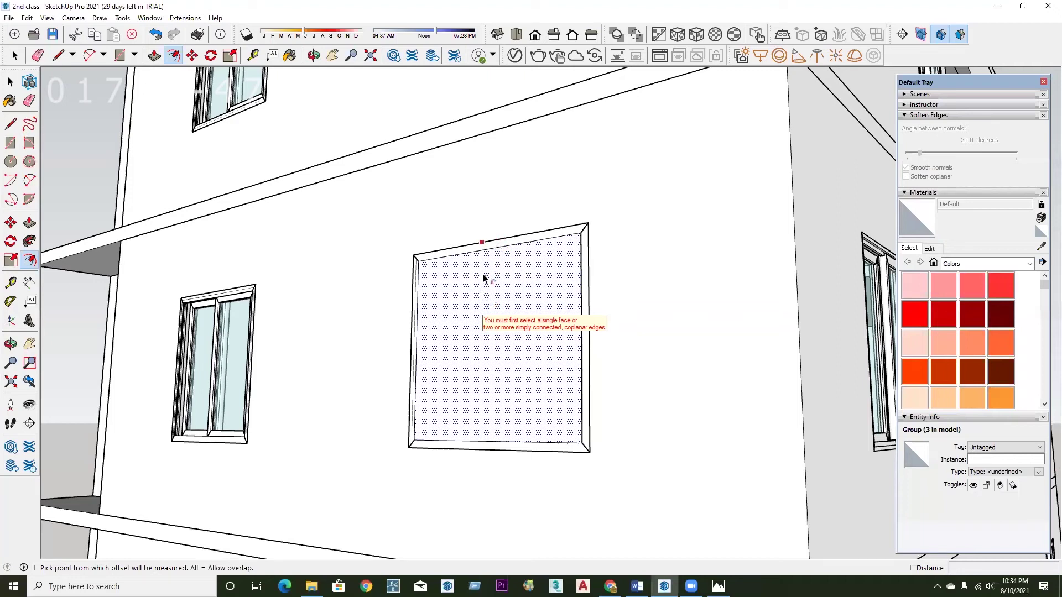
key("Escape")
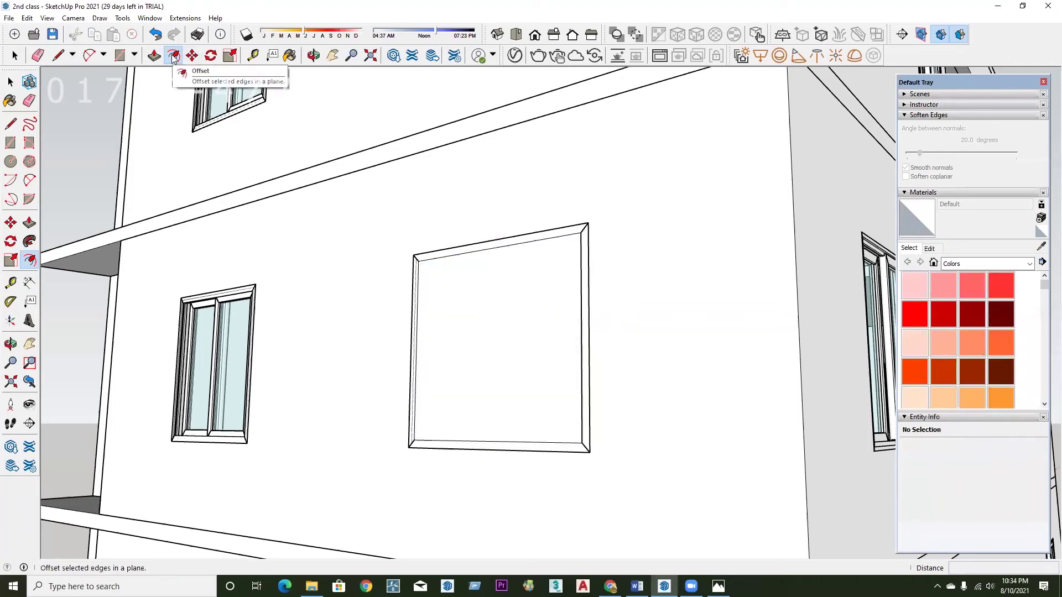
left_click(173, 57)
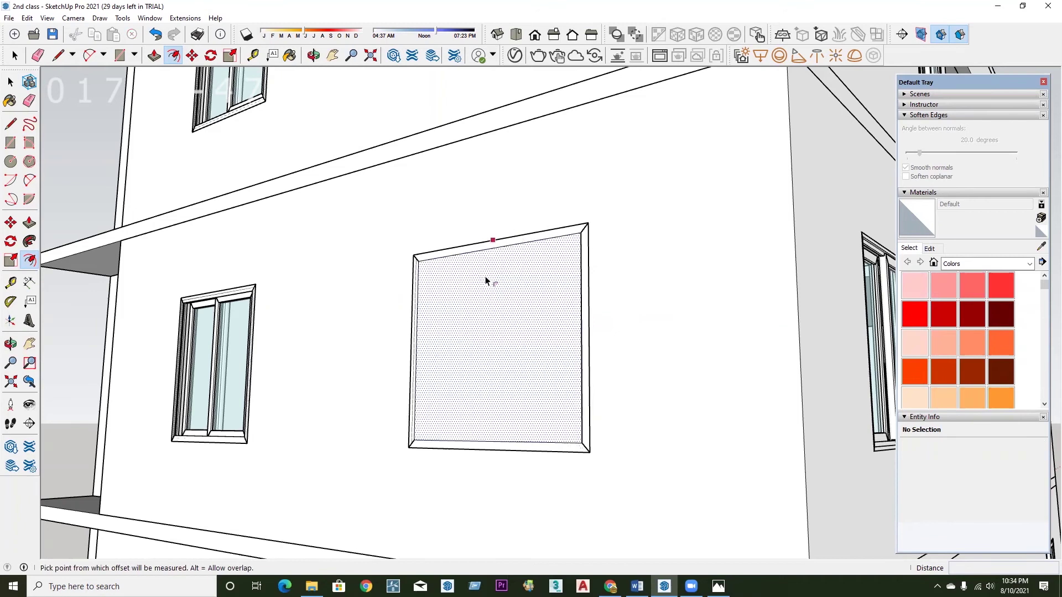
left_click(505, 288)
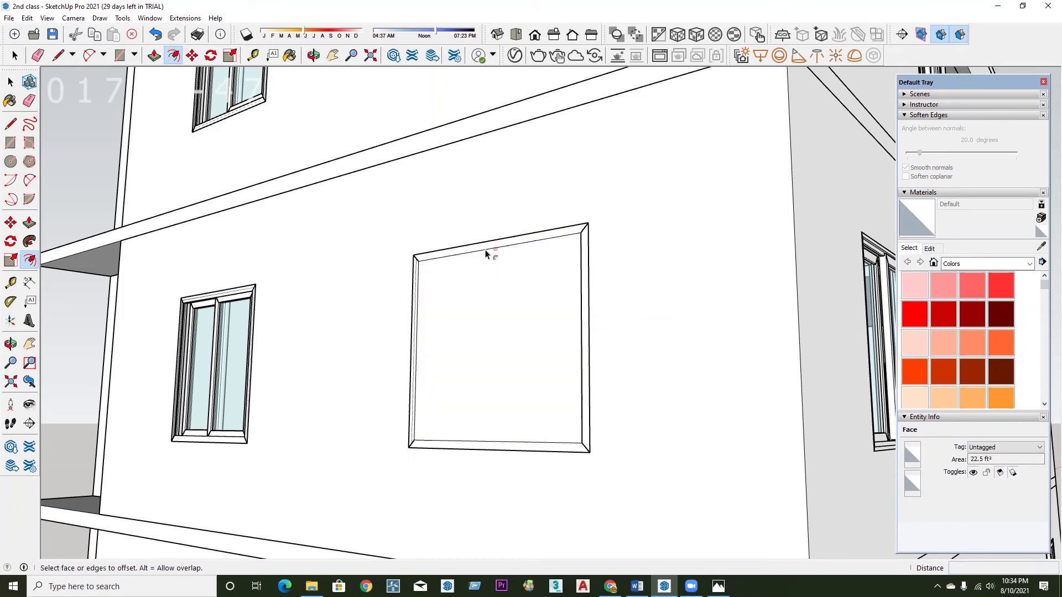
left_click(551, 320)
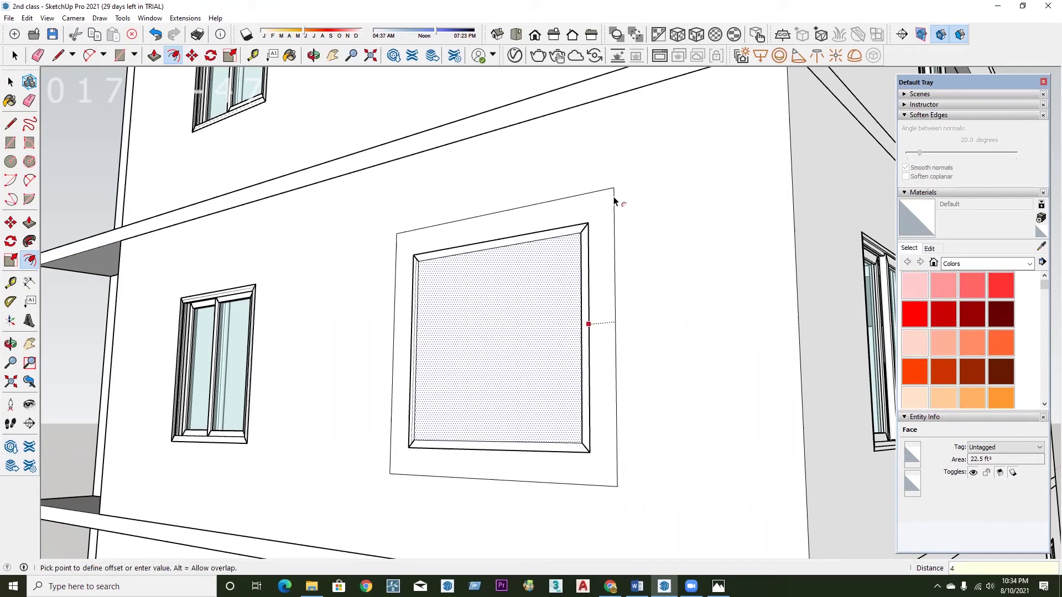
key("Return")
Delete the face covering the window opening, leaving the frame face.
left_click(524, 264)
mouse_move(524, 263)
middle_mouse_down()
mouse_move(603, 259)
mouse_move(605, 273)
middle_mouse_up()
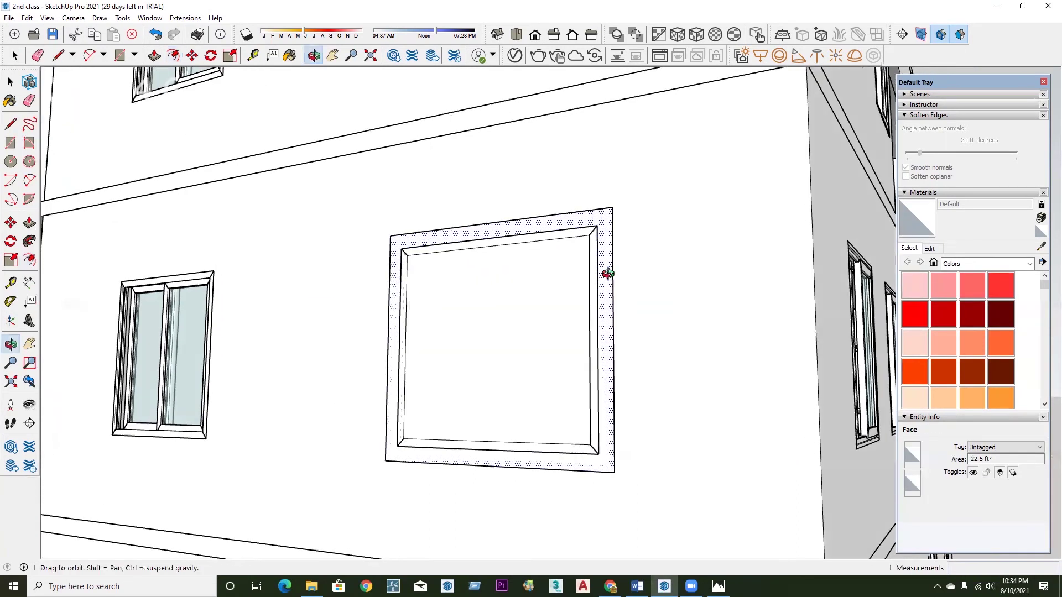
middle_click_drag(598, 330, 630, 305)
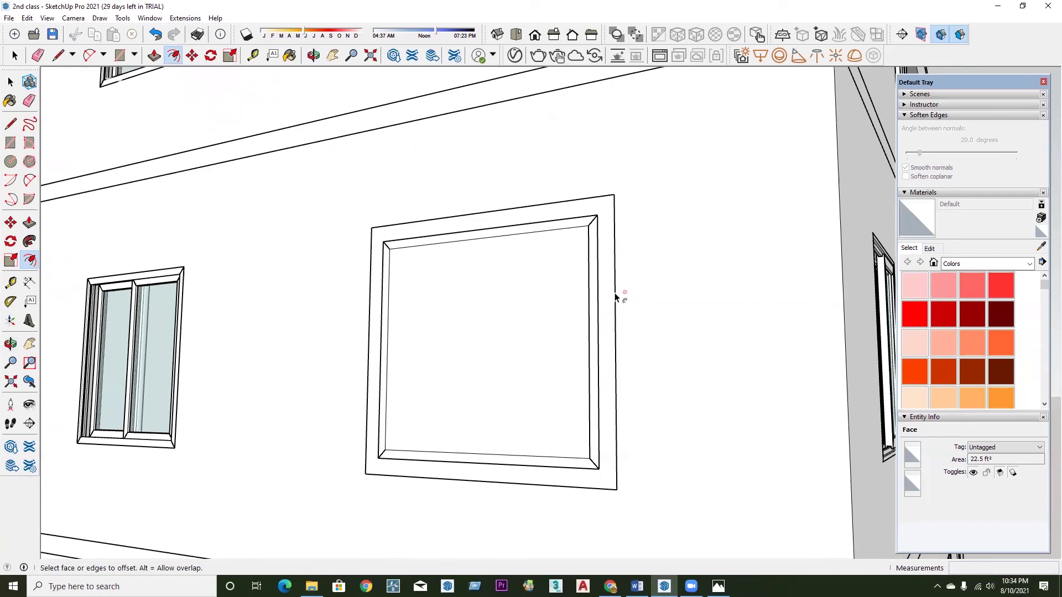
key("space")
left_click(603, 222)
left_click(552, 266)
left_click(605, 220)
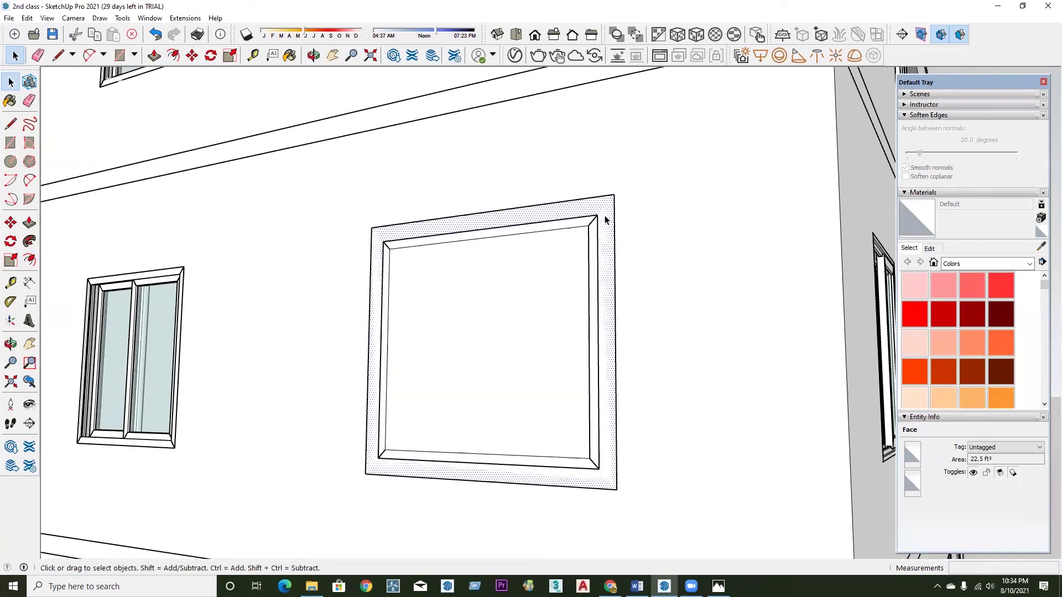
key("Delete")
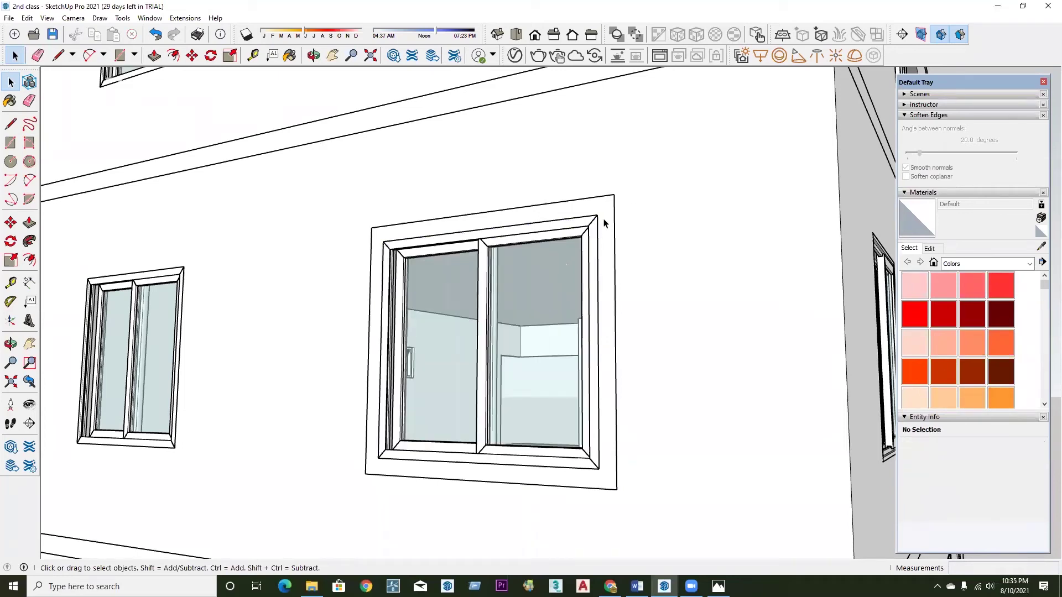
Group the frame face with its edges and open the group for editing.
left_click(608, 318)
scroll(611, 335, "up", 1)
double_click(609, 231)
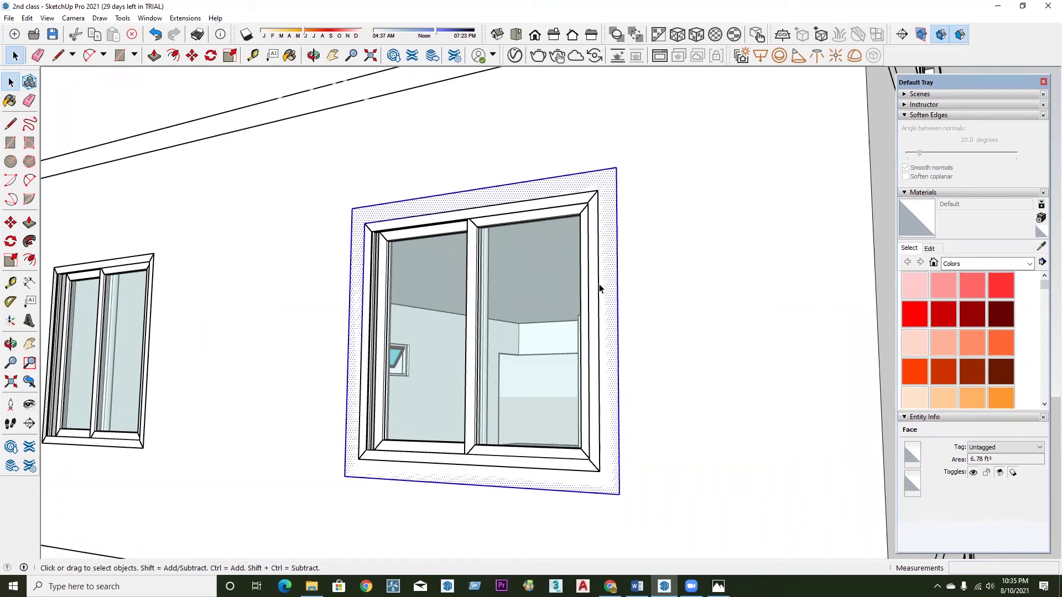
right_click(607, 213)
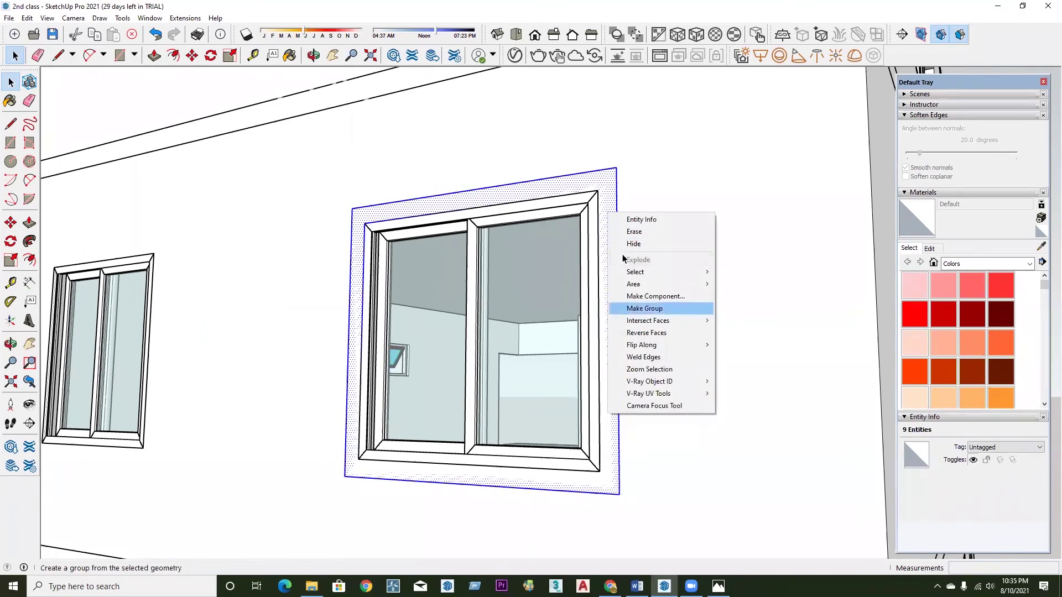
left_click(644, 308)
scroll(558, 329, "down", 1)
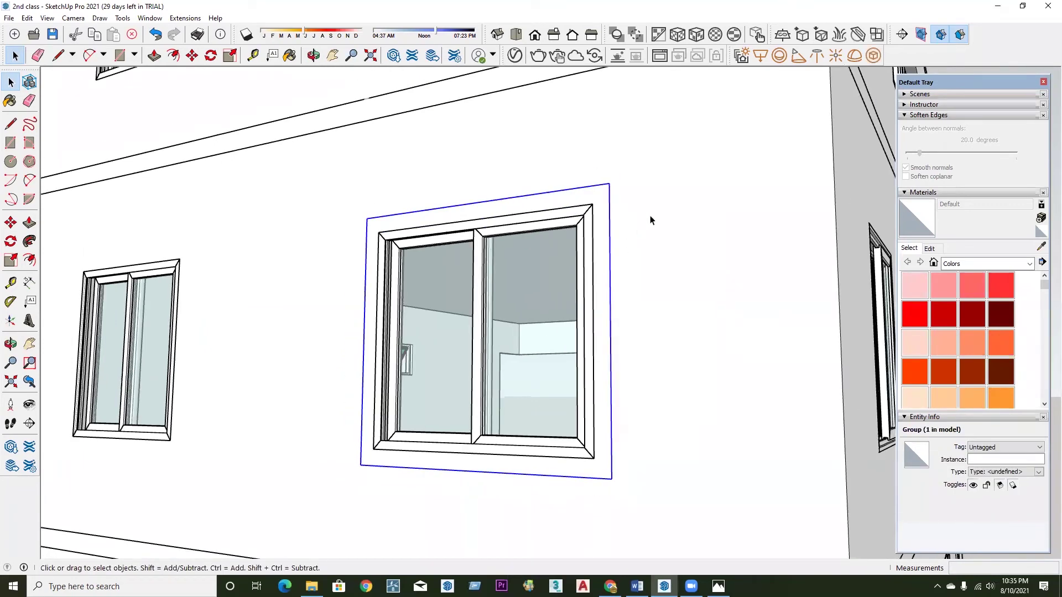
scroll(497, 461, "down", 1)
scroll(498, 462, "down", 1)
scroll(586, 299, "up", 1)
scroll(581, 256, "up", 1)
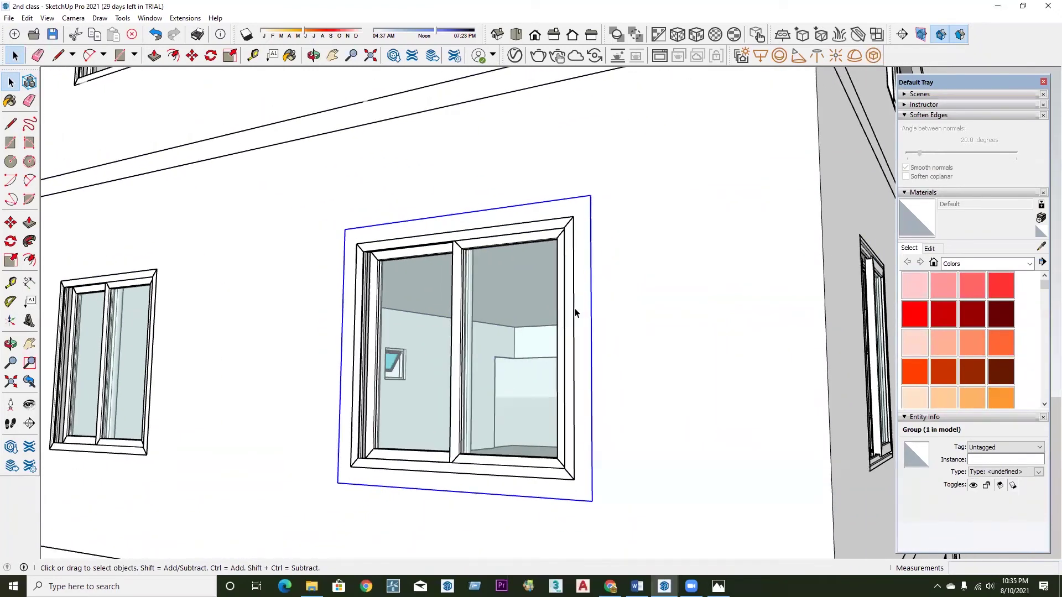
scroll(585, 304, "up", 1)
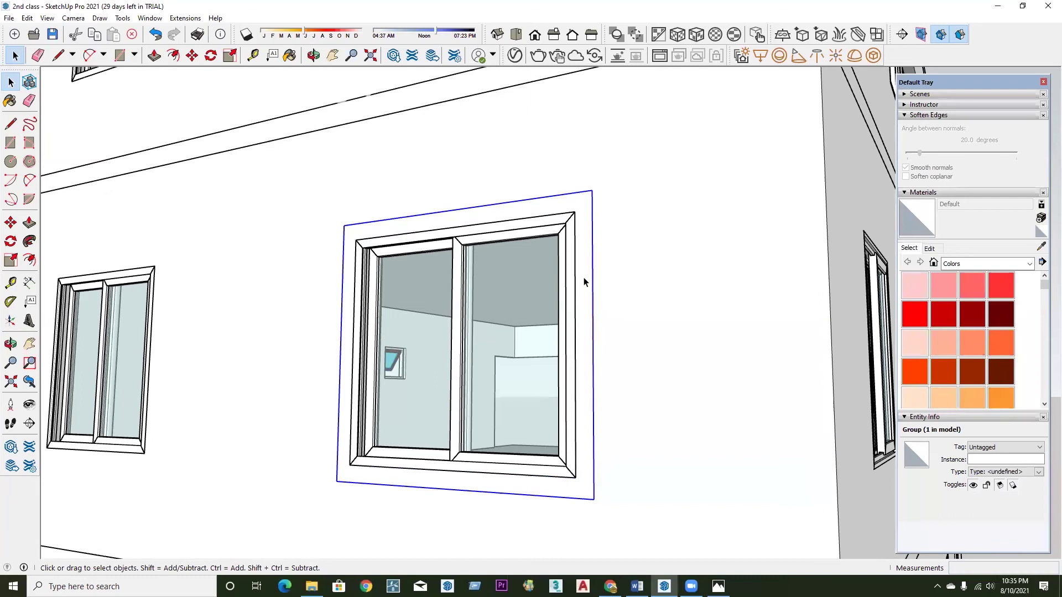
double_click(583, 271)
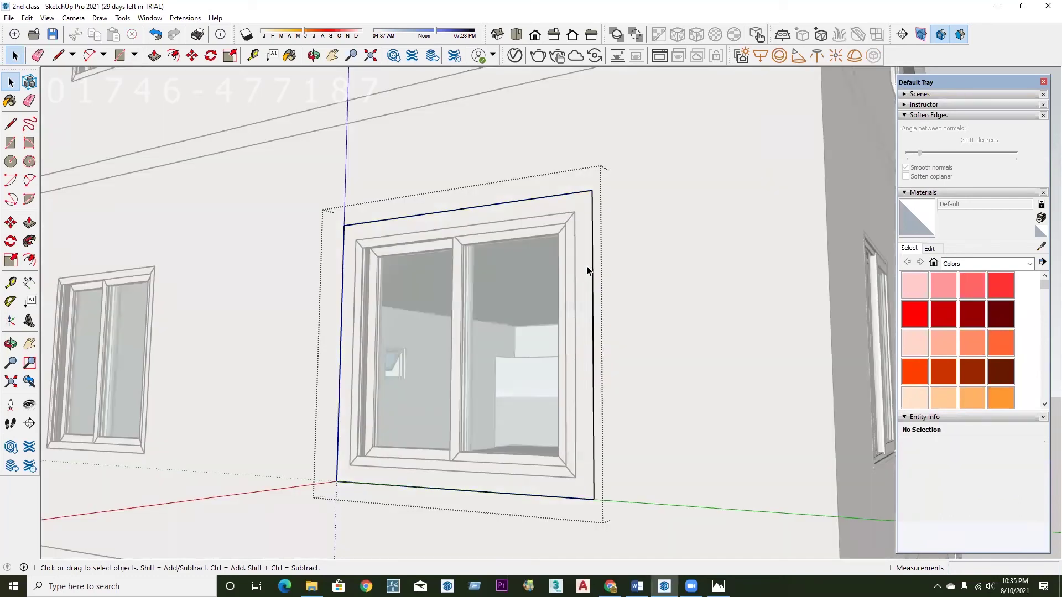
Push/pull the frame face 6 inches out into a solid window surround.
key("p")
left_click(584, 247)
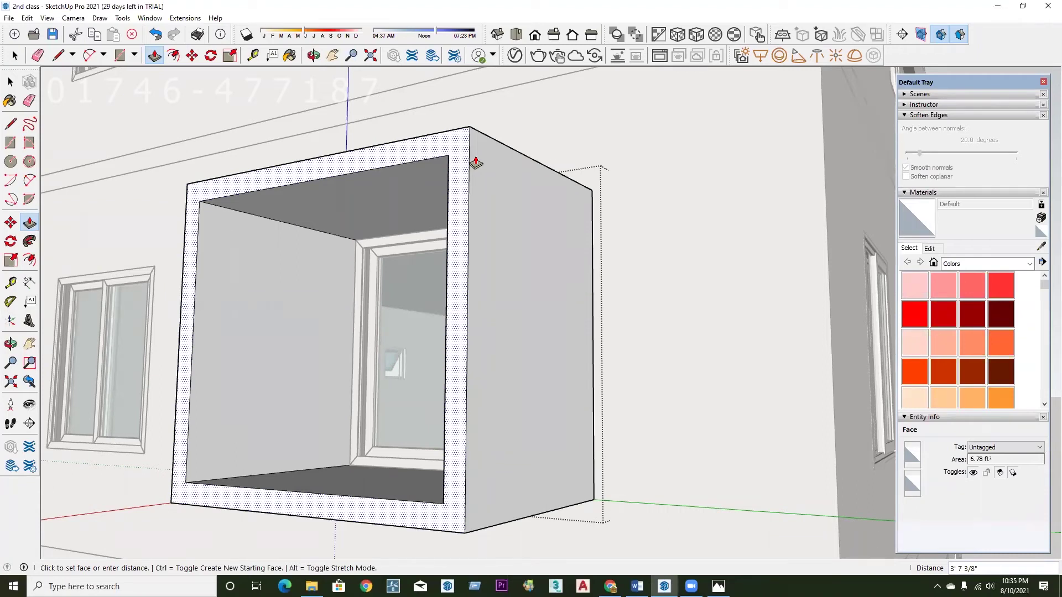
type("6")
key("Return")
key("space")
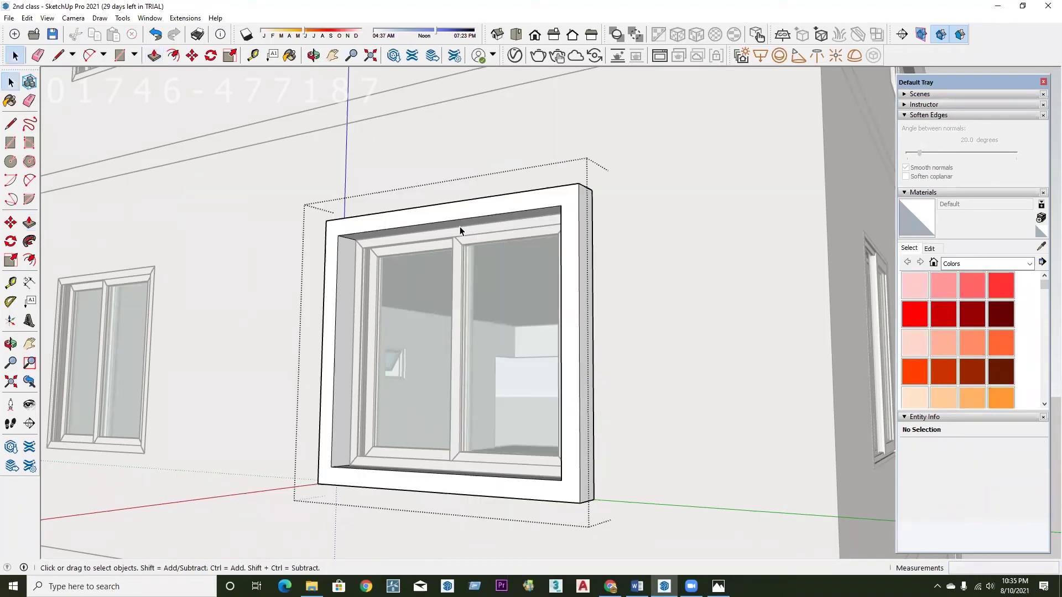
scroll(460, 230, "down", 3)
scroll(460, 230, "down", 2)
scroll(459, 230, "up", 5)
middle_click_drag(531, 396, 435, 395)
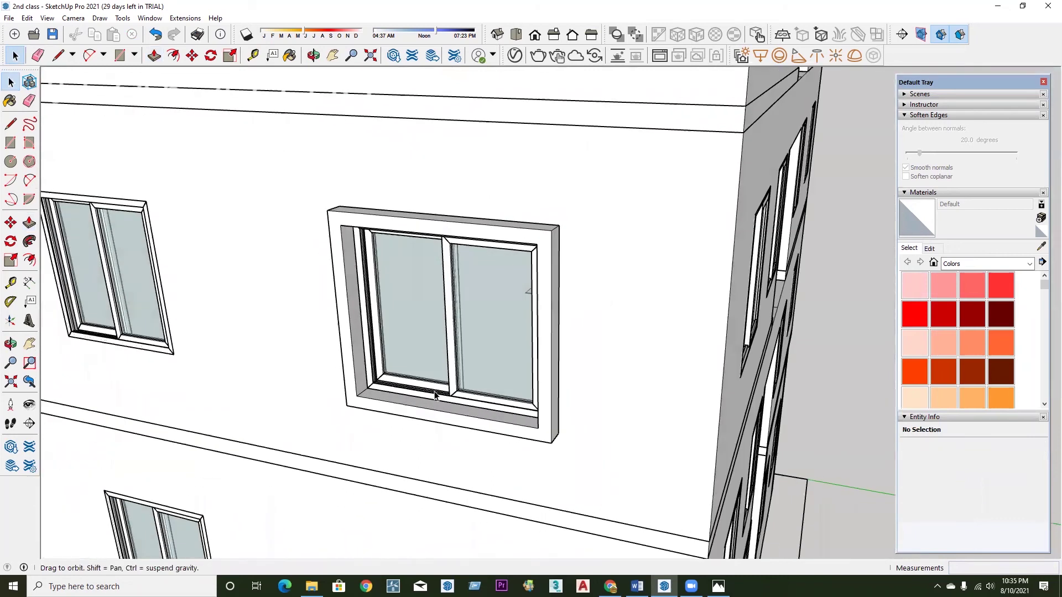
scroll(435, 394, "down", 1)
scroll(507, 370, "down", 2)
mouse_move(469, 320)
middle_mouse_down()
mouse_move(488, 346)
mouse_move(426, 318)
middle_mouse_up()
left_click(467, 326)
scroll(501, 244, "up", 3)
mouse_move(311, 368)
middle_mouse_down()
mouse_move(468, 386)
mouse_move(533, 346)
middle_mouse_up()
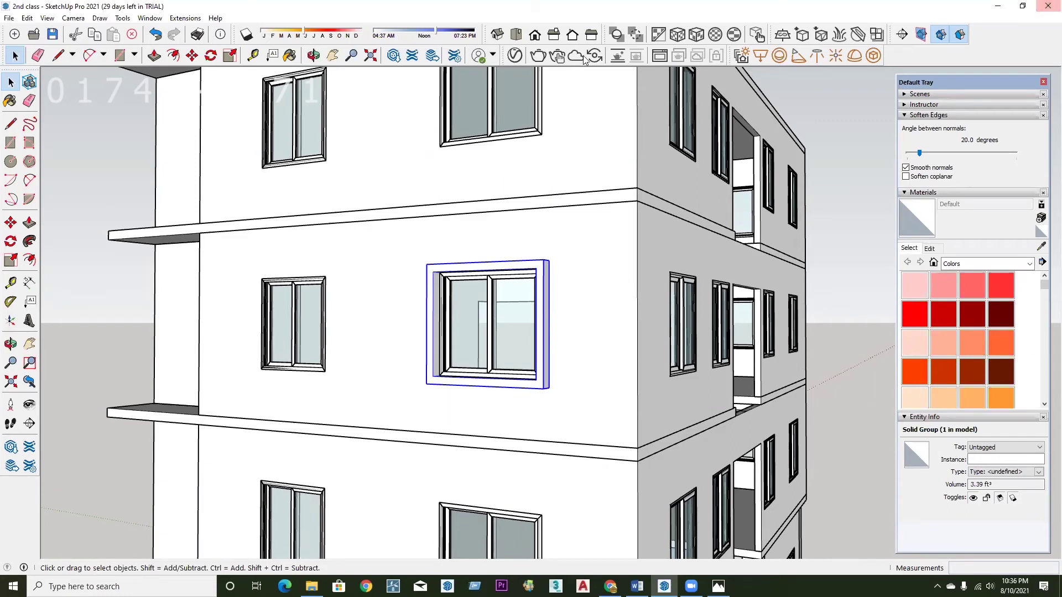
middle_click_drag(456, 347, 425, 325)
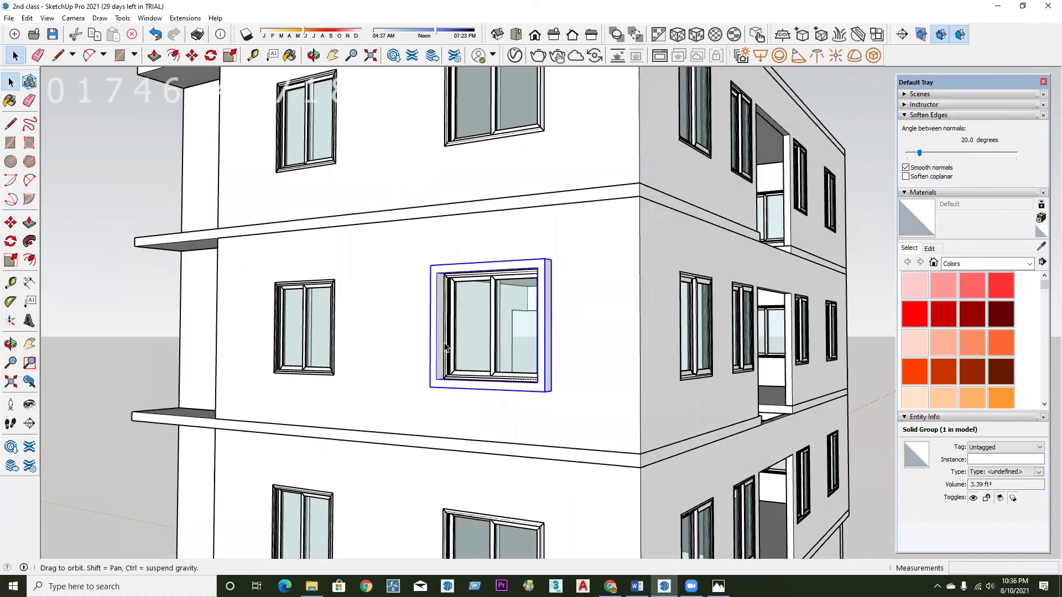
scroll(445, 347, "up", 2)
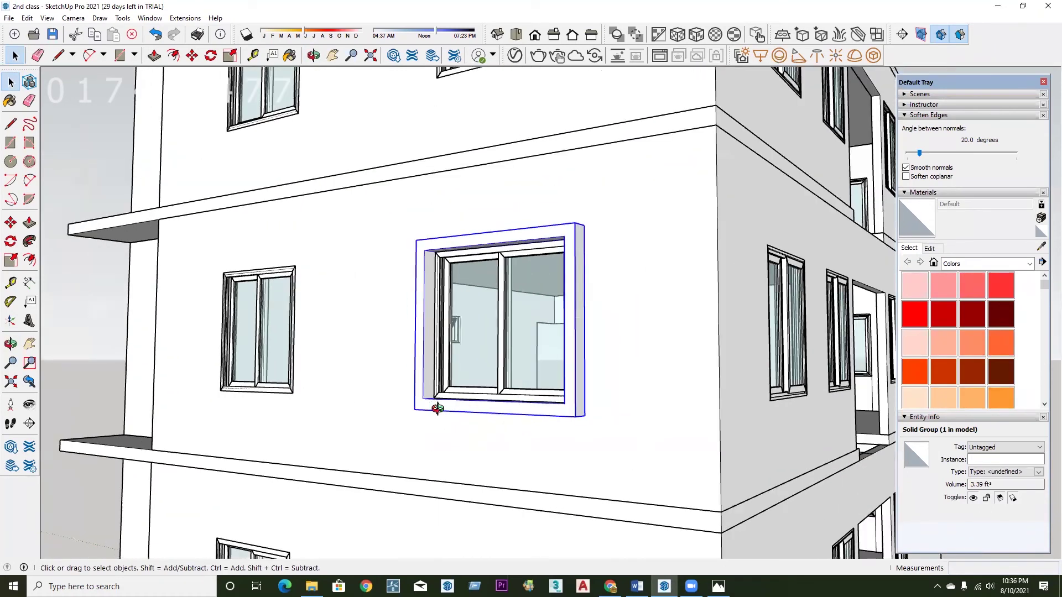
middle_click_drag(437, 408, 500, 416)
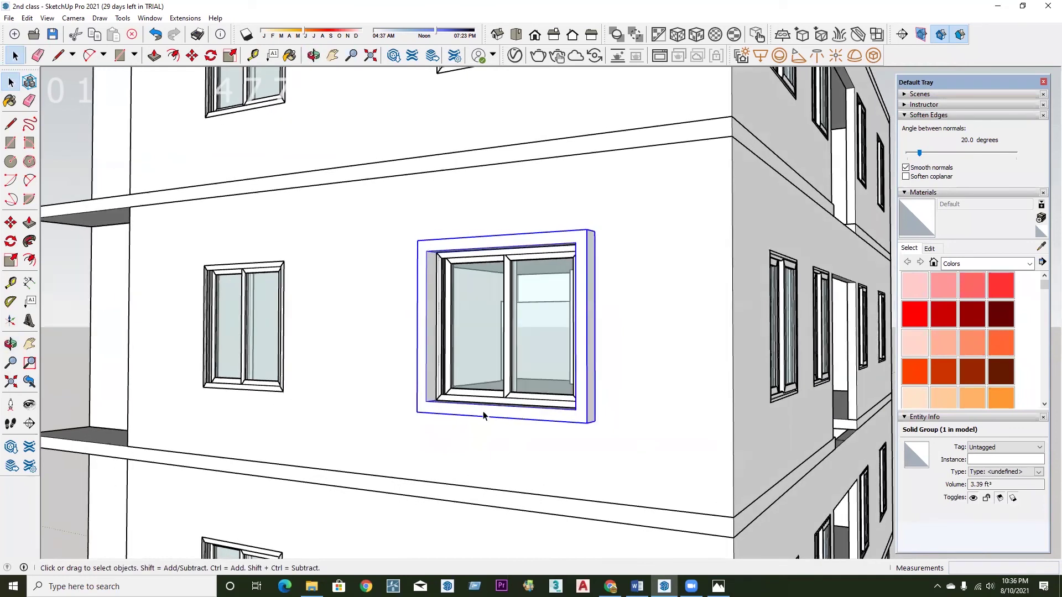
mouse_move(440, 408)
middle_mouse_down()
mouse_move(438, 463)
mouse_move(498, 444)
middle_mouse_up()
scroll(500, 420, "up", 2)
mouse_move(502, 393)
middle_mouse_down()
mouse_move(503, 472)
mouse_move(499, 385)
middle_mouse_up()
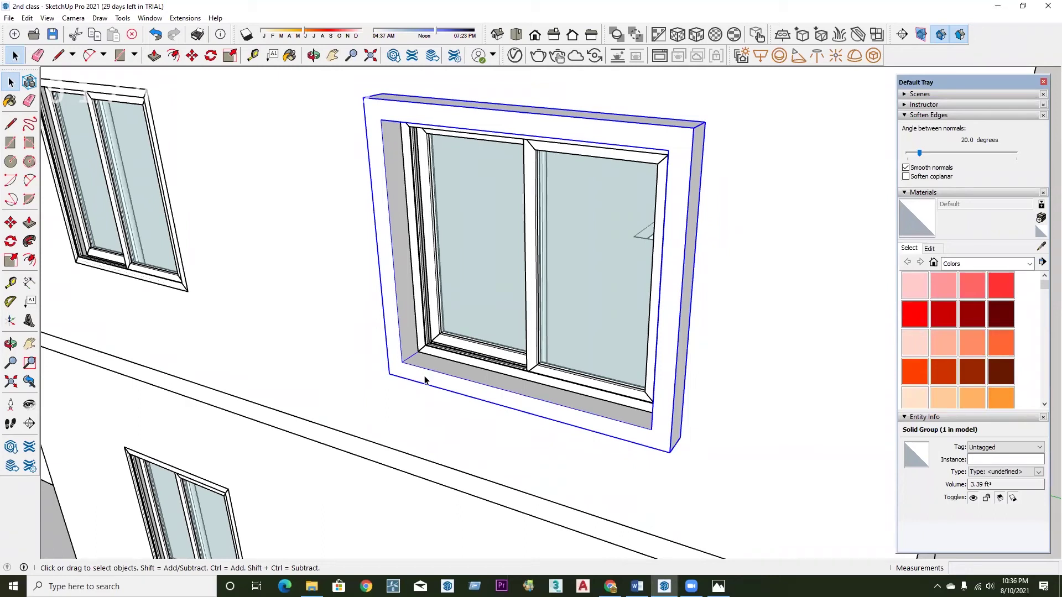
mouse_move(535, 432)
middle_mouse_down()
mouse_move(525, 441)
mouse_move(623, 422)
mouse_move(526, 436)
mouse_move(471, 418)
middle_mouse_up()
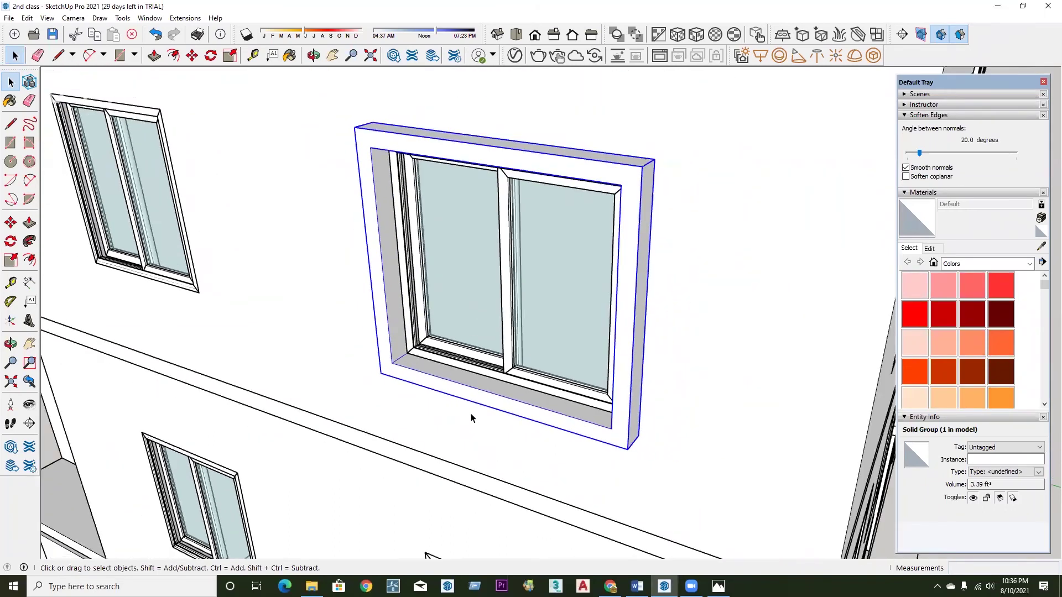
middle_click_drag(408, 449, 437, 434)
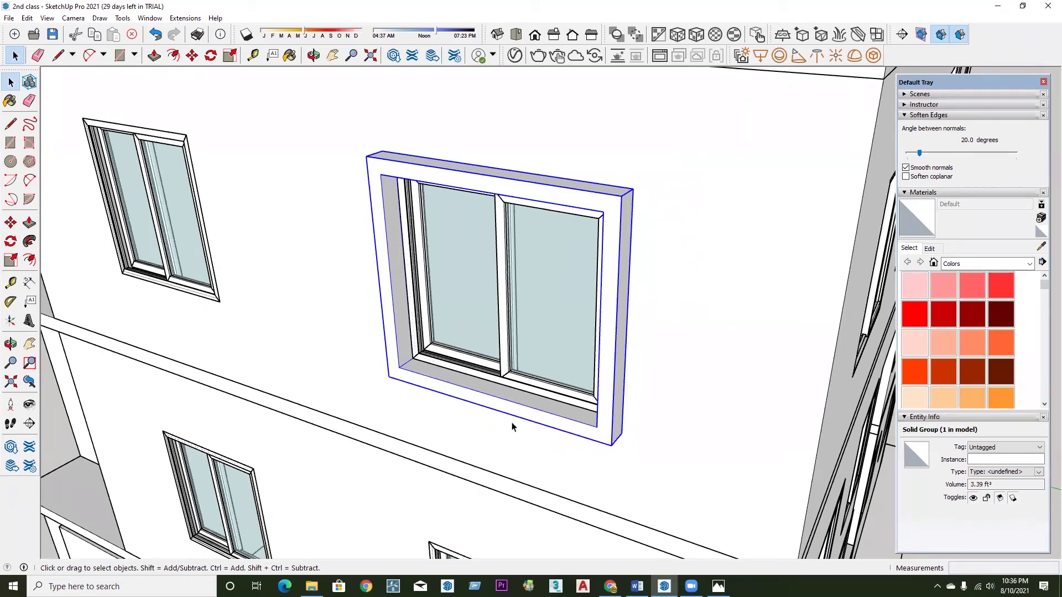
middle_click(437, 347)
middle_click_drag(437, 347, 572, 199)
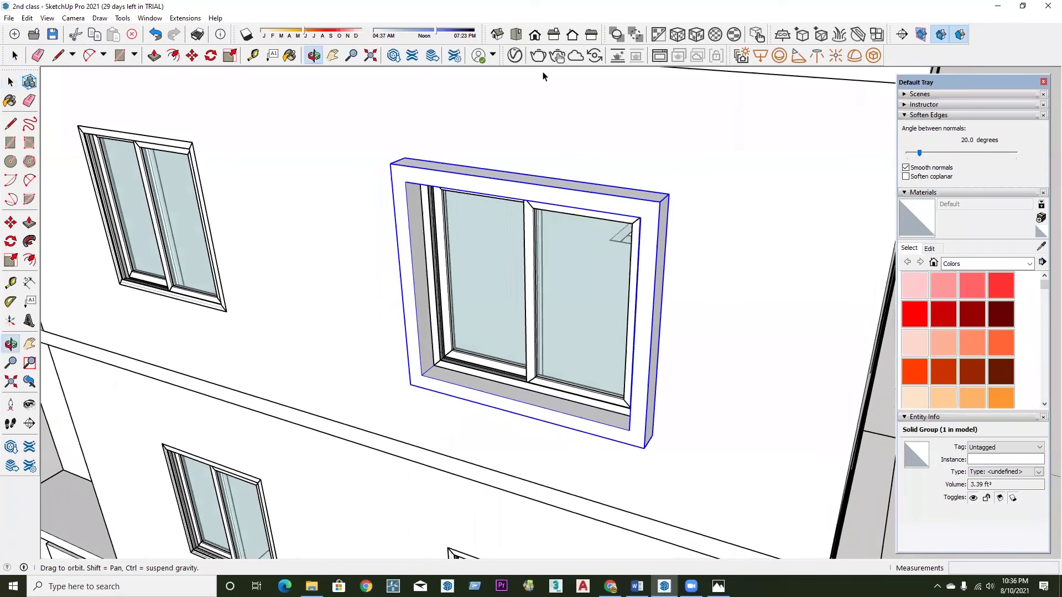
middle_click_drag(525, 119, 517, 231)
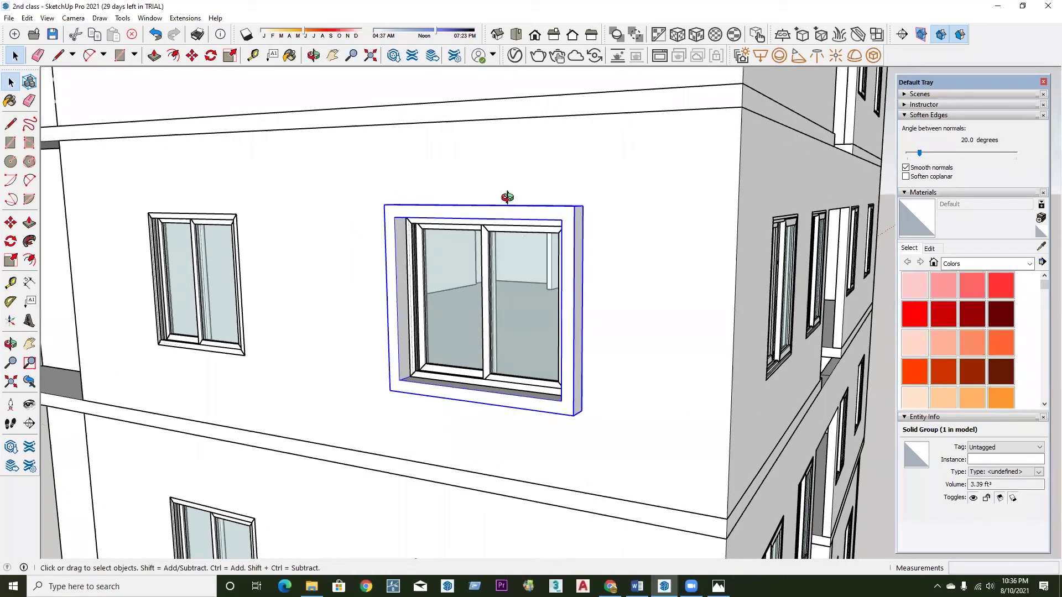
scroll(492, 220, "up", 2)
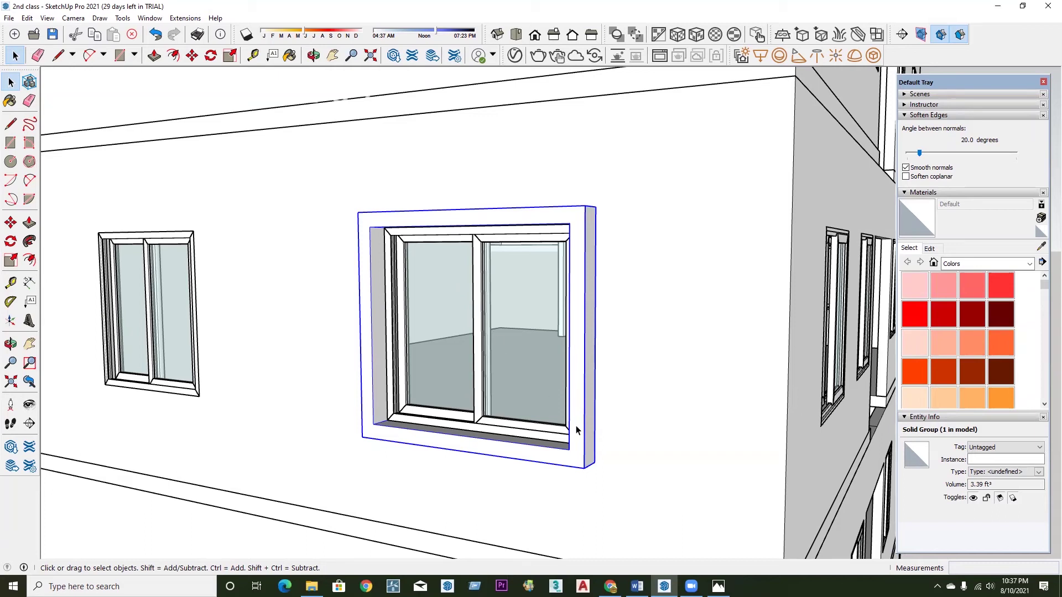
left_click(597, 237)
left_click(469, 219)
scroll(441, 411, "down", 1)
scroll(441, 410, "down", 2)
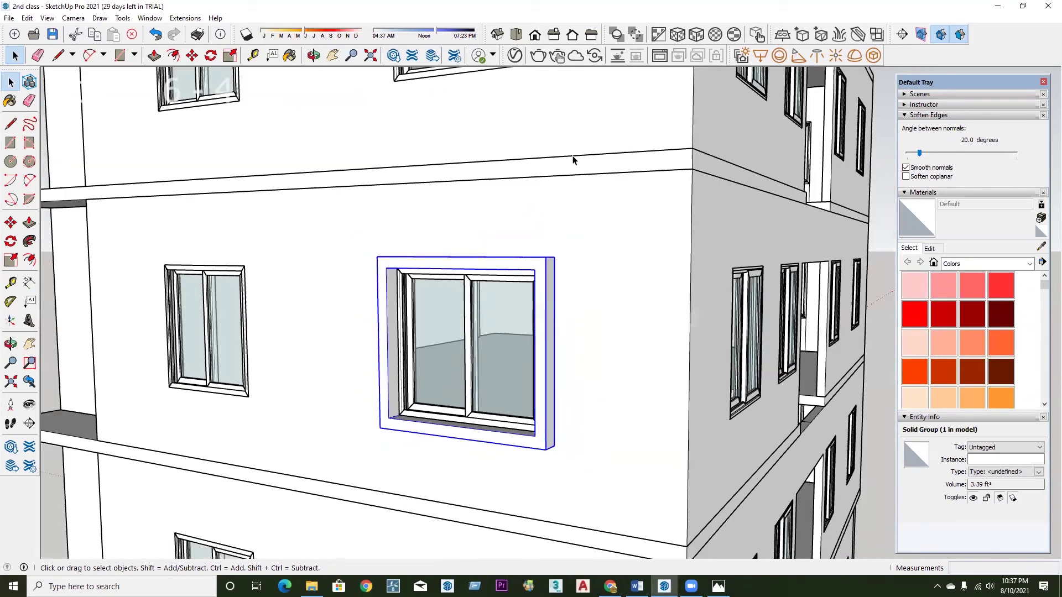
middle_click_drag(571, 159, 543, 231)
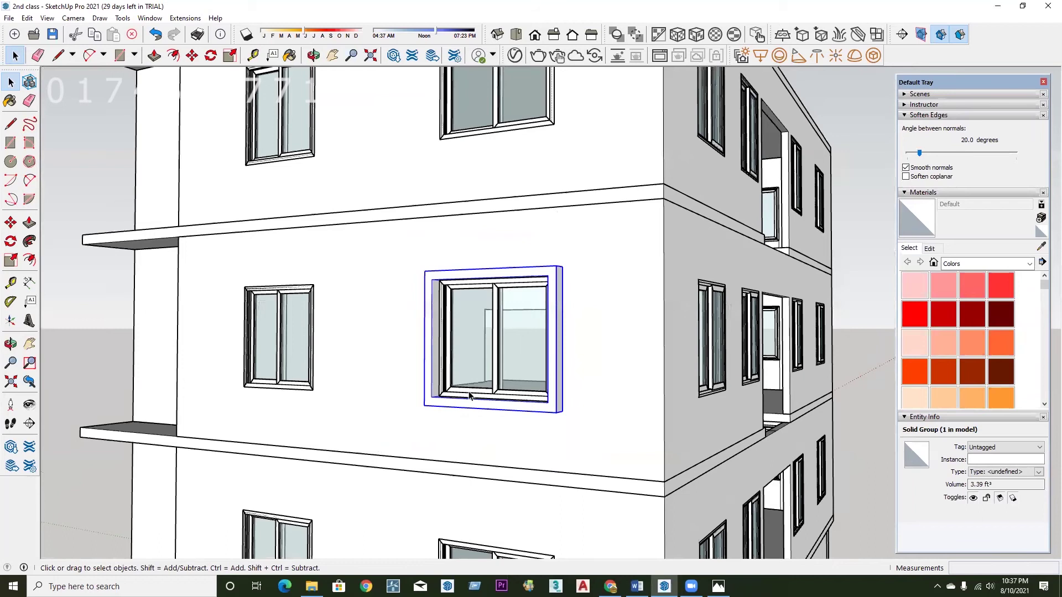
scroll(486, 331, "up", 1)
scroll(545, 329, "down", 1)
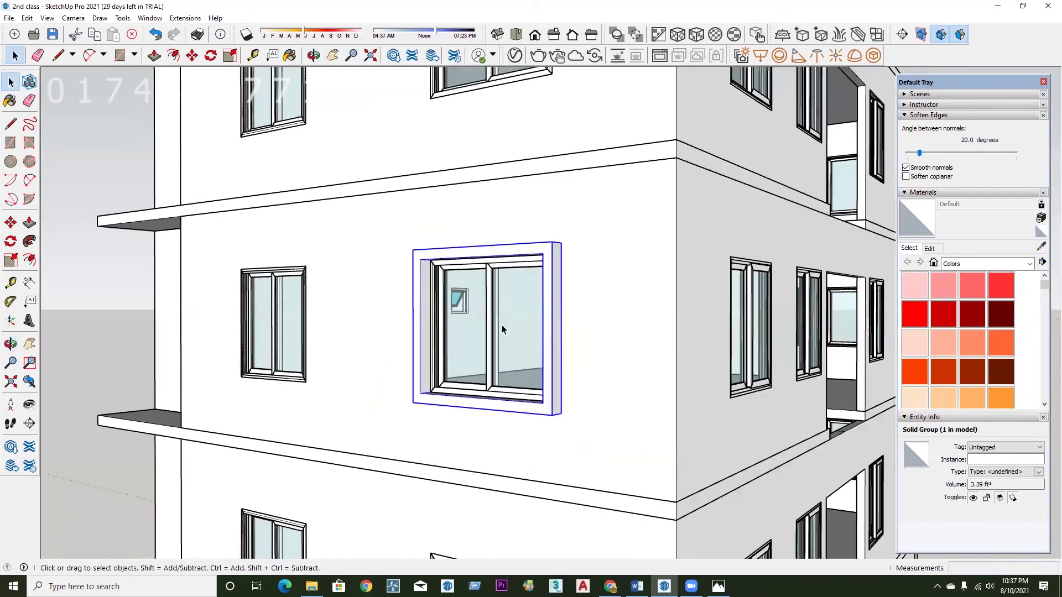
Paint the window surround group dark grey with Color M07 from the Colors list.
scroll(497, 331, "down", 1)
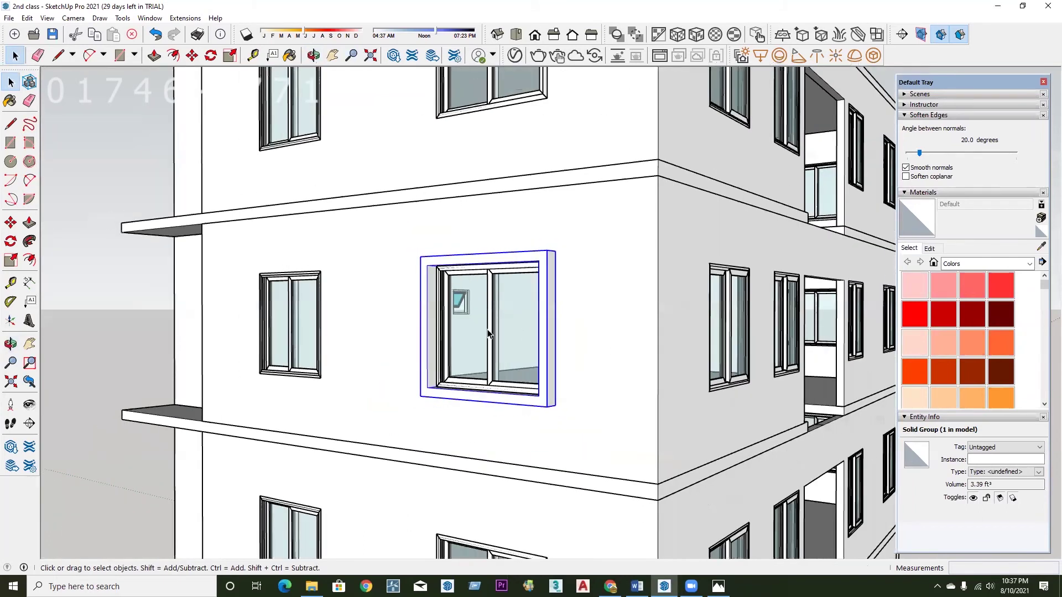
scroll(490, 333, "down", 2)
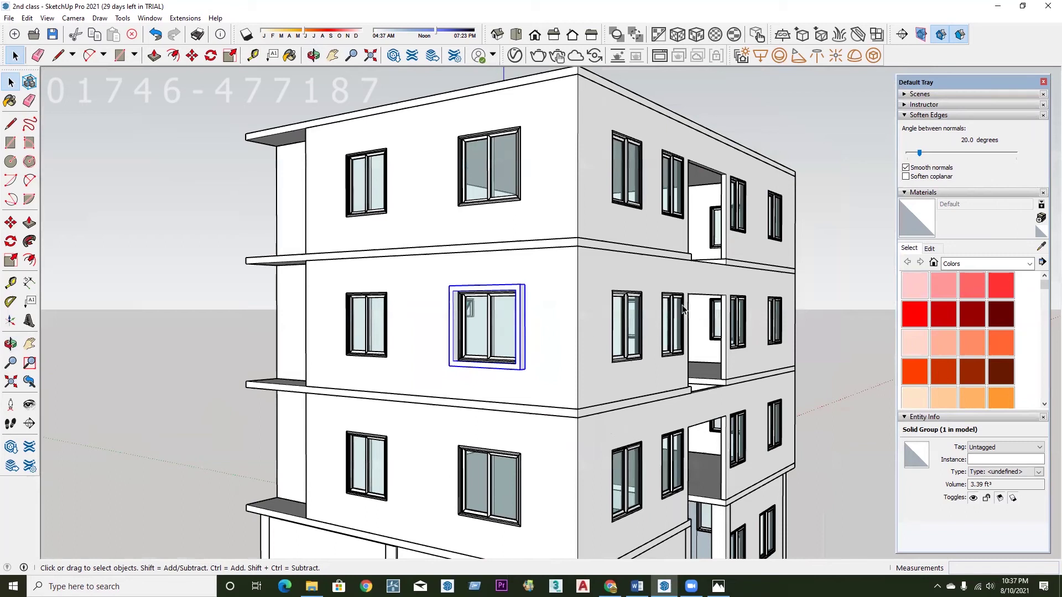
scroll(736, 304, "up", 2)
scroll(984, 324, "down", 3)
scroll(984, 324, "down", 3)
scroll(984, 332, "down", 3)
scroll(977, 340, "down", 3)
scroll(975, 346, "up", 2)
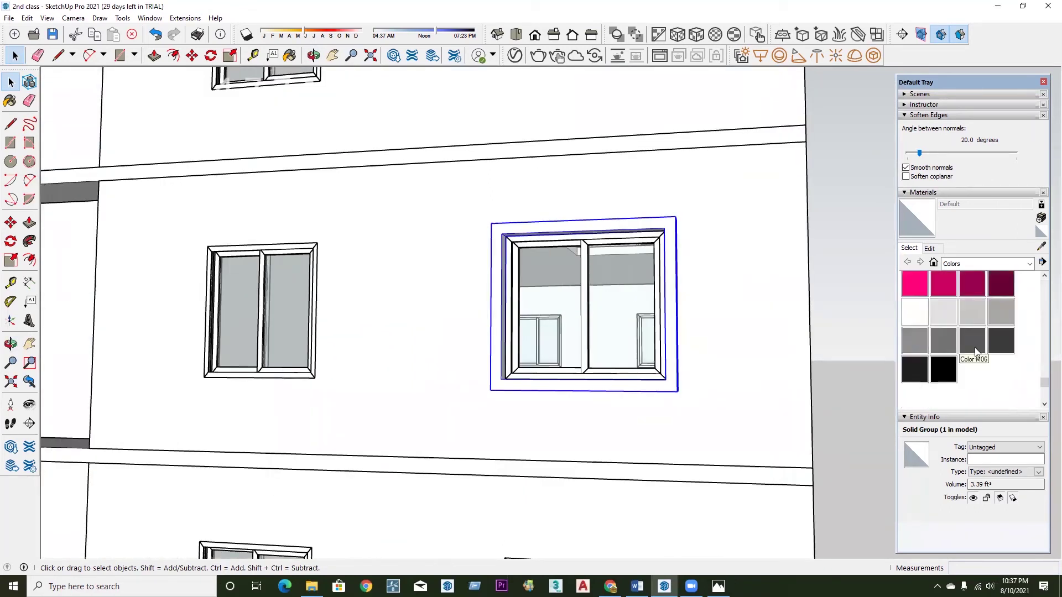
left_click(1002, 341)
left_click(677, 238)
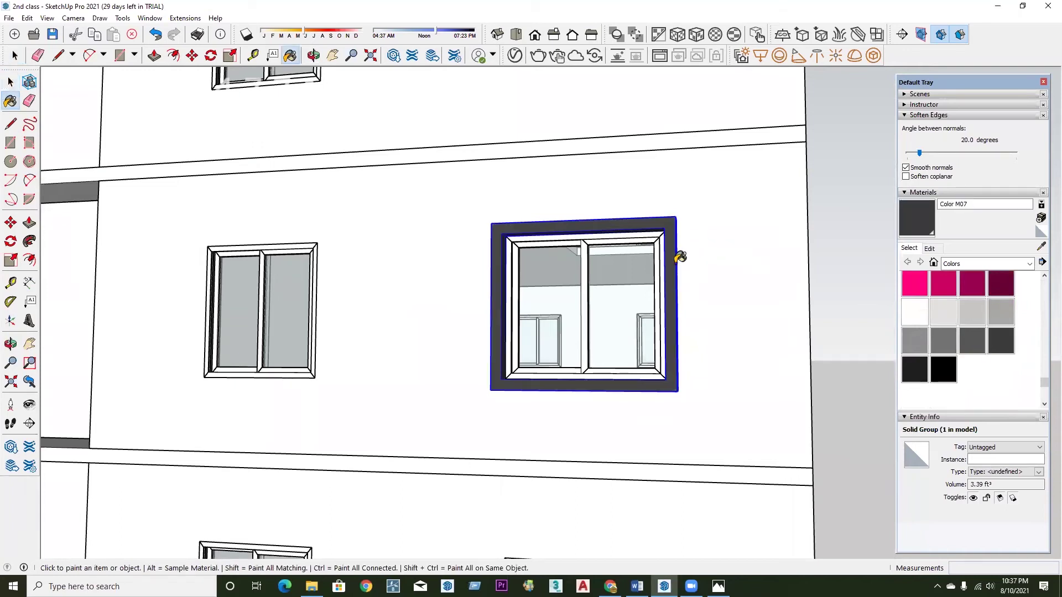
middle_click_drag(678, 253, 340, 392)
key("space")
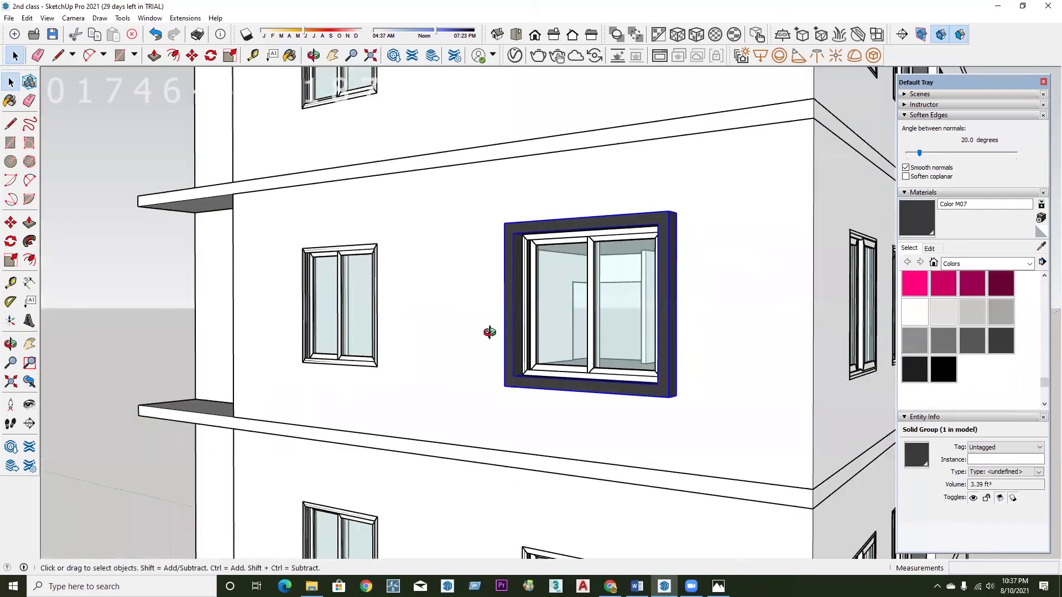
scroll(491, 331, "down", 2)
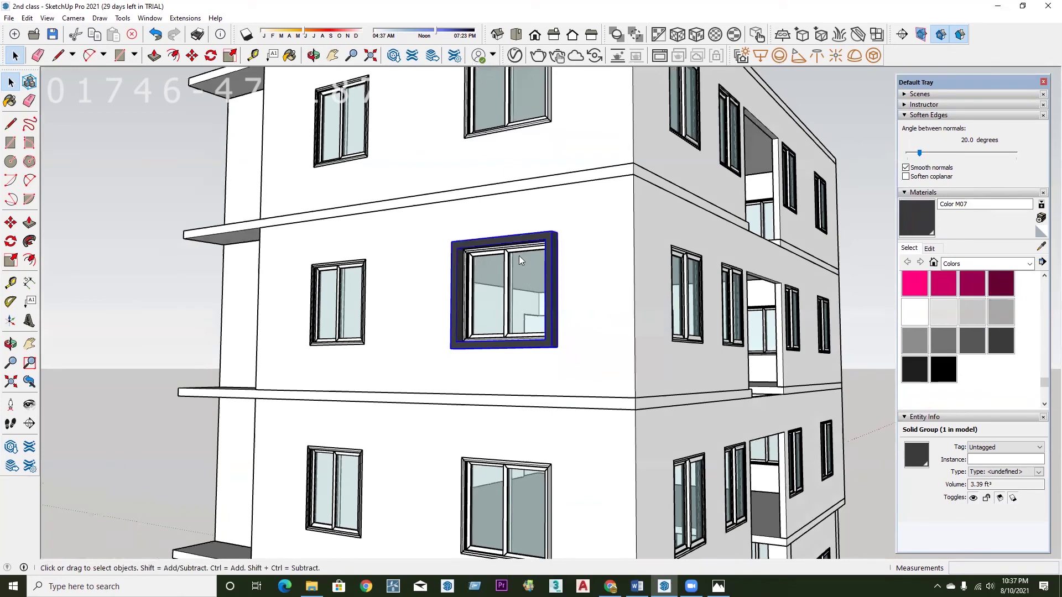
key("alt+Tab")
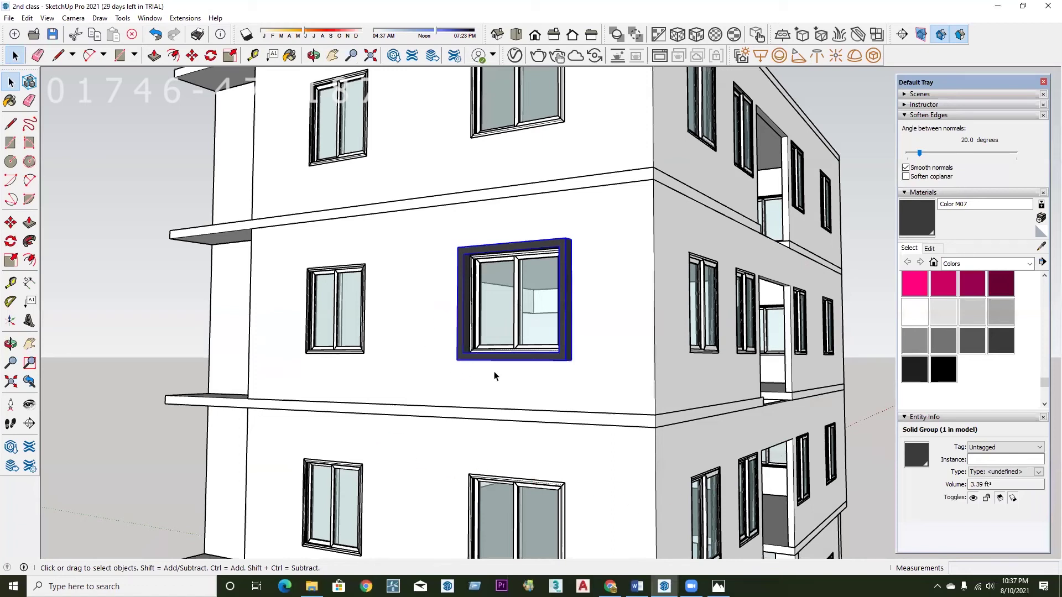
middle_click_drag(523, 310, 539, 278)
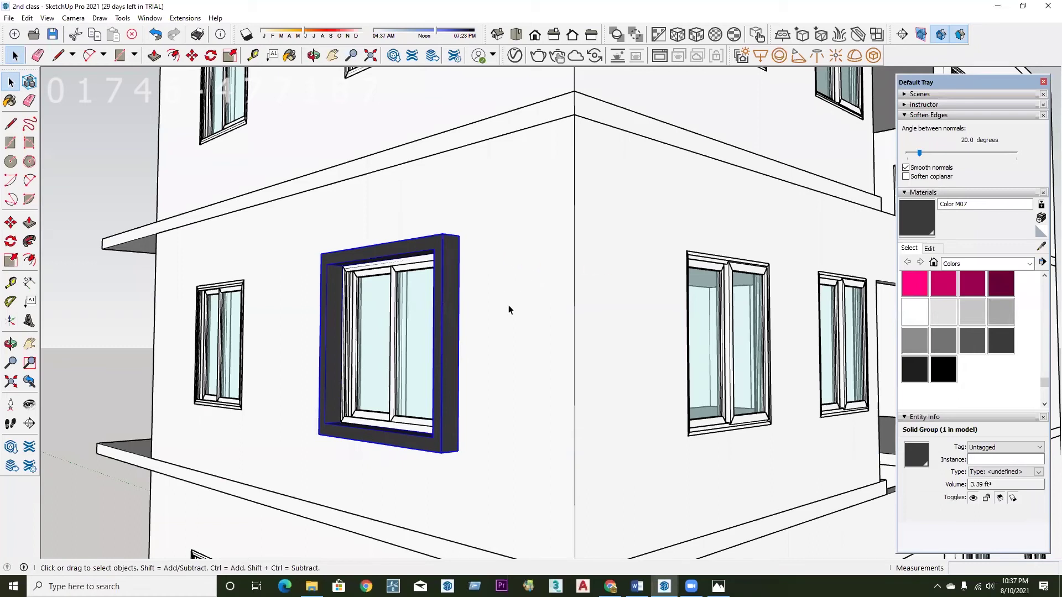
middle_click_drag(509, 304, 463, 307)
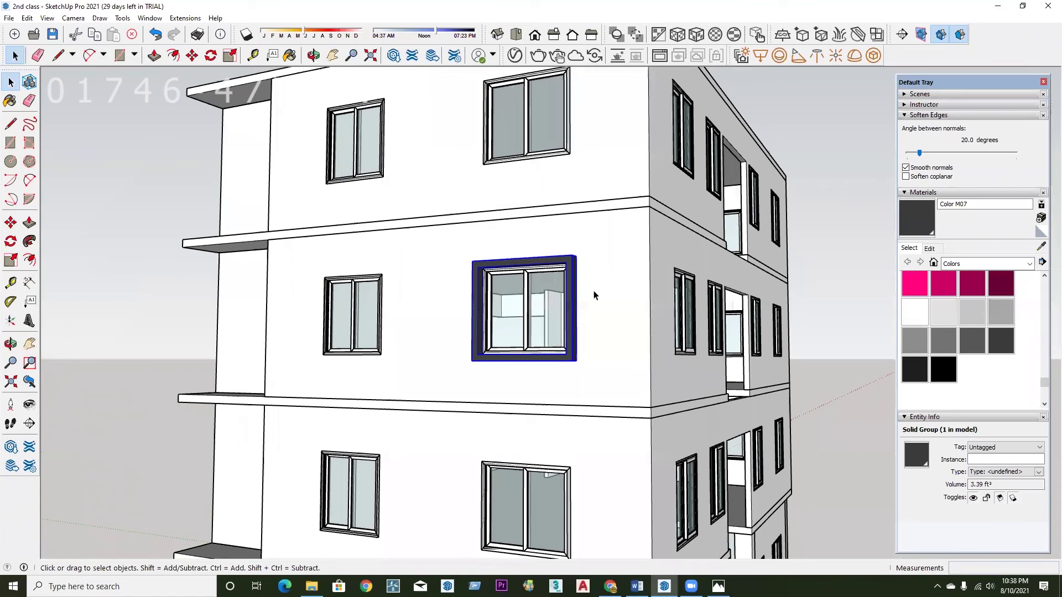
middle_click_drag(573, 311, 562, 320)
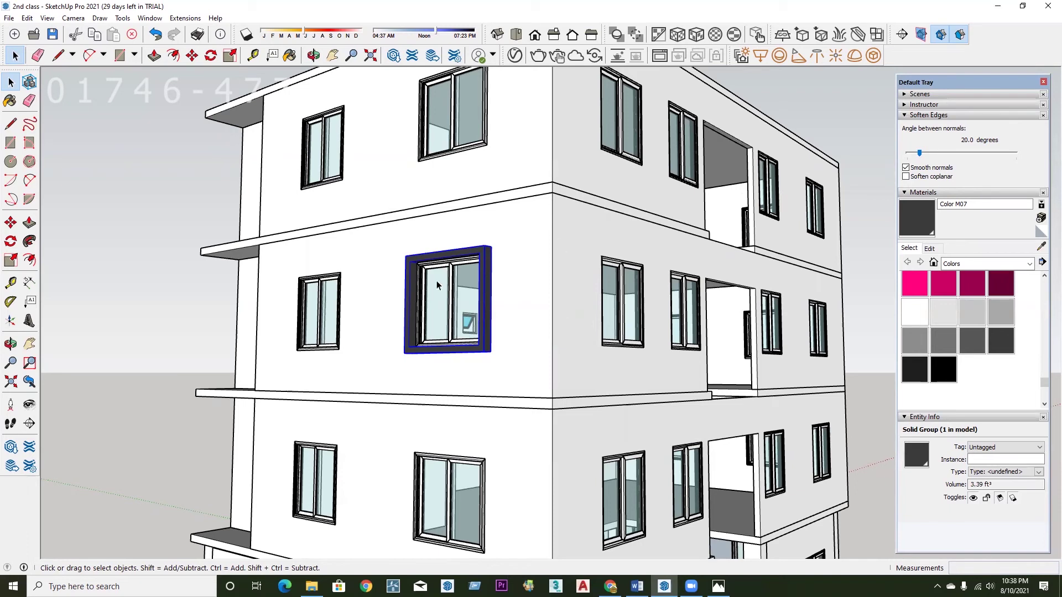
scroll(433, 351, "up", 2)
middle_click_drag(420, 299, 437, 319)
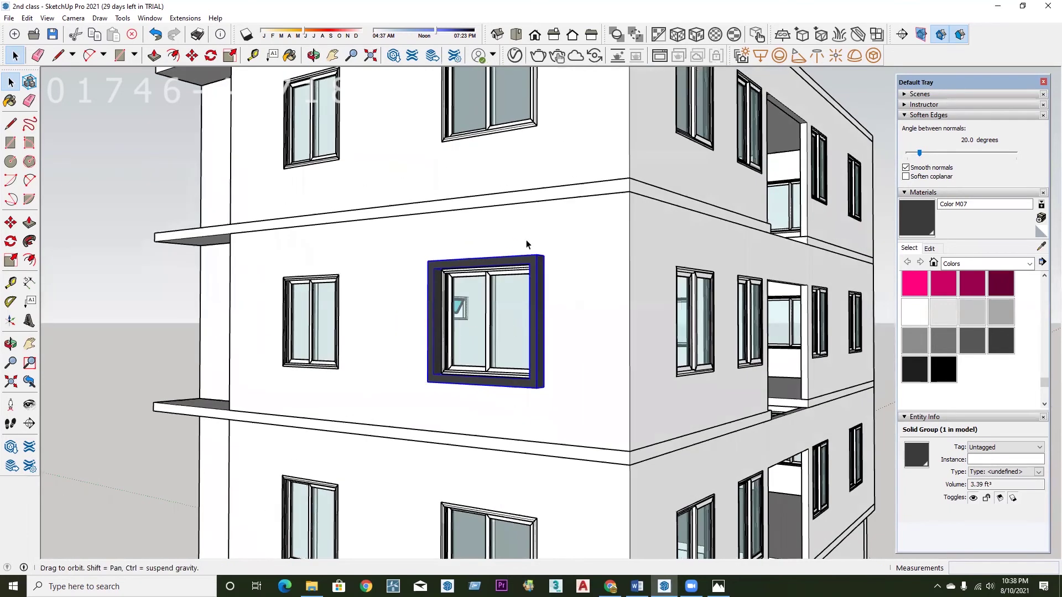
scroll(475, 301, "up", 1)
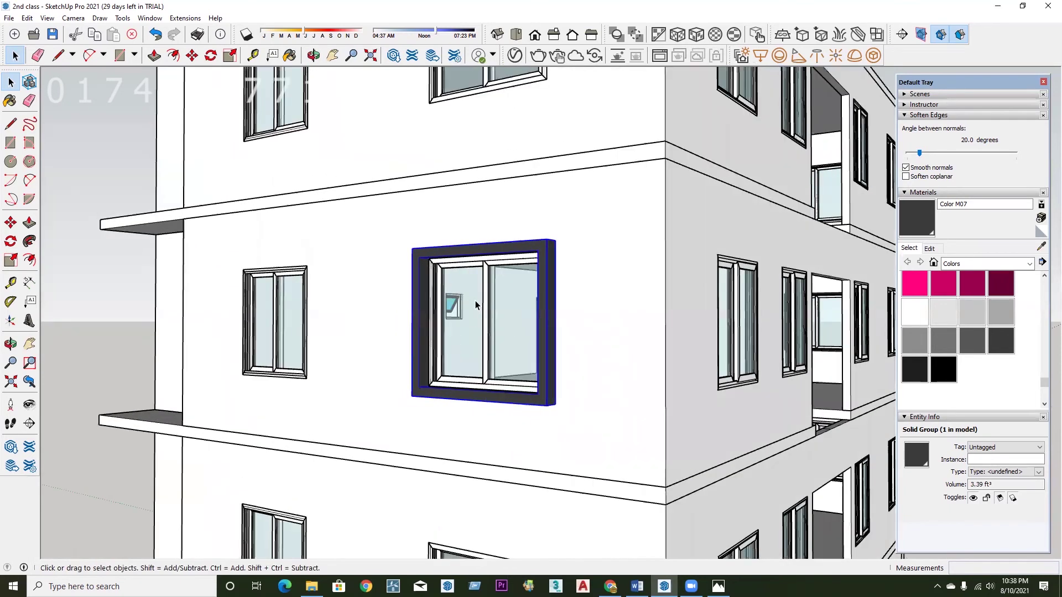
scroll(463, 293, "down", 2)
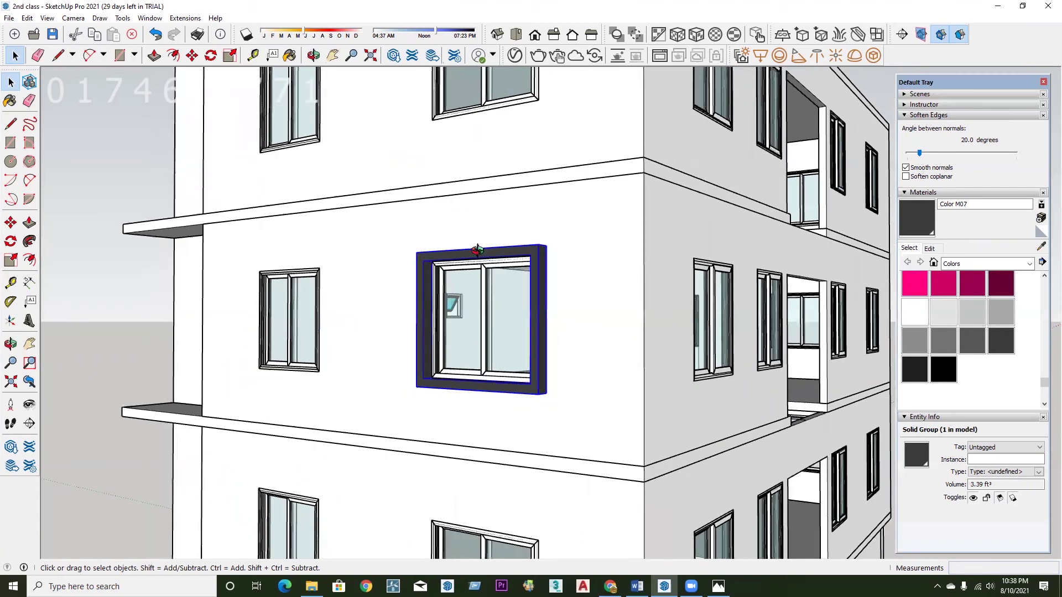
middle_click_drag(462, 293, 443, 167)
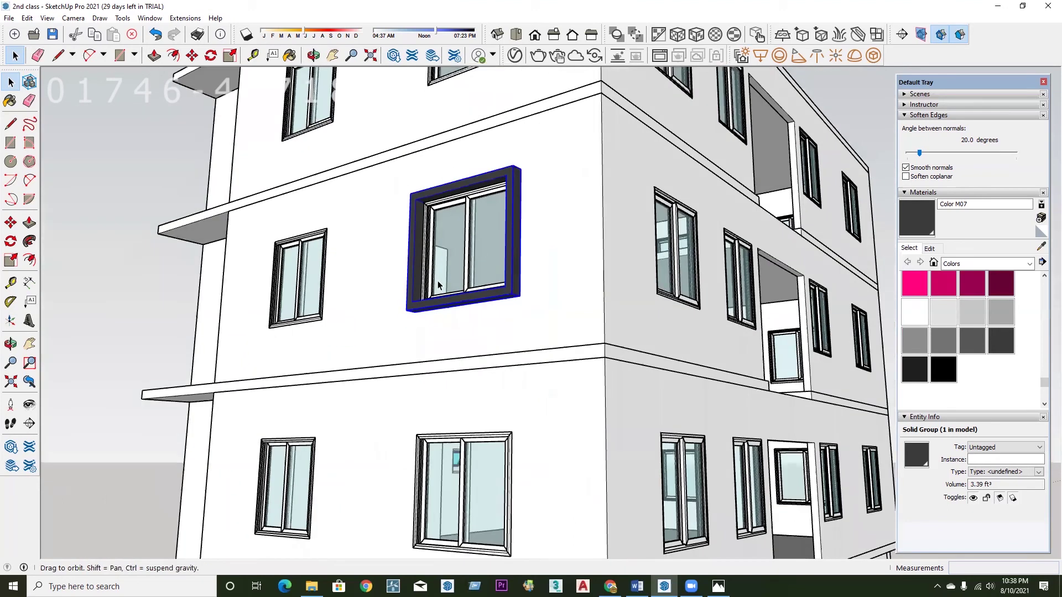
scroll(437, 280, "up", 1)
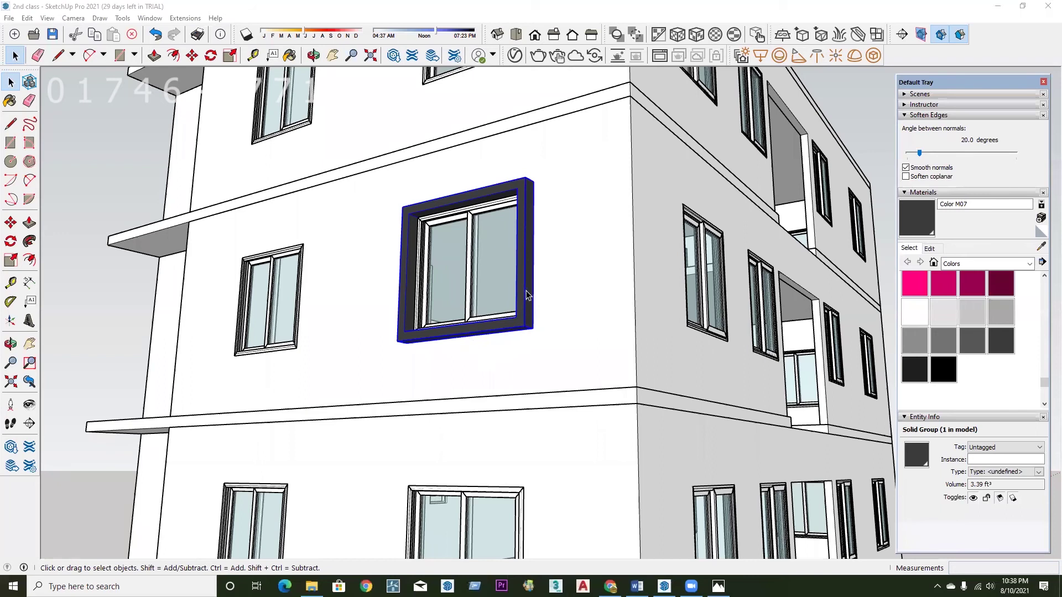
middle_click_drag(525, 295, 522, 322)
scroll(510, 382, "down", 2)
scroll(510, 373, "up", 2)
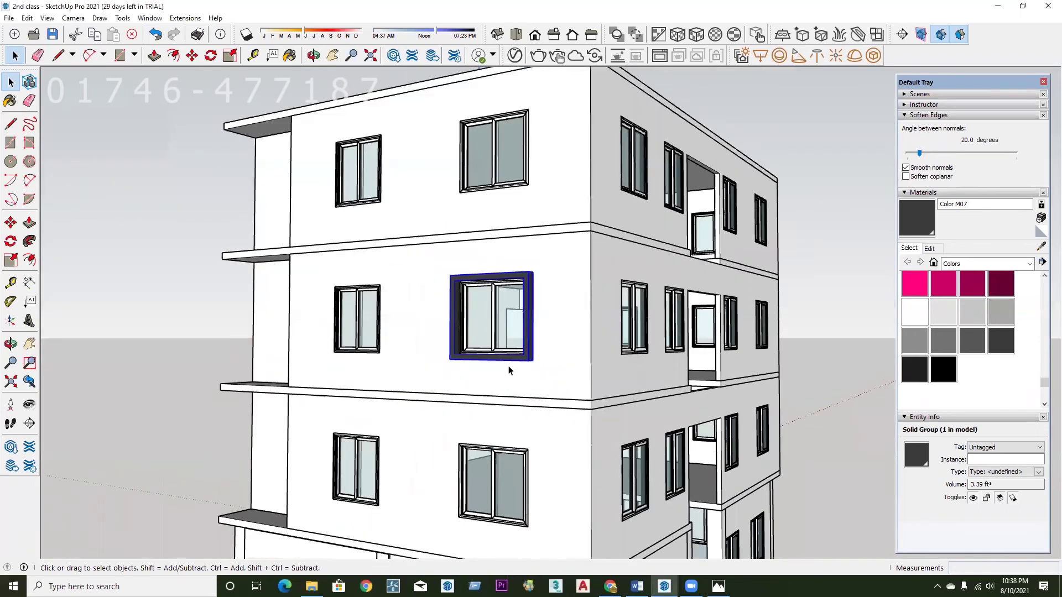
scroll(528, 342, "up", 3)
scroll(529, 334, "up", 1)
scroll(539, 327, "up", 1)
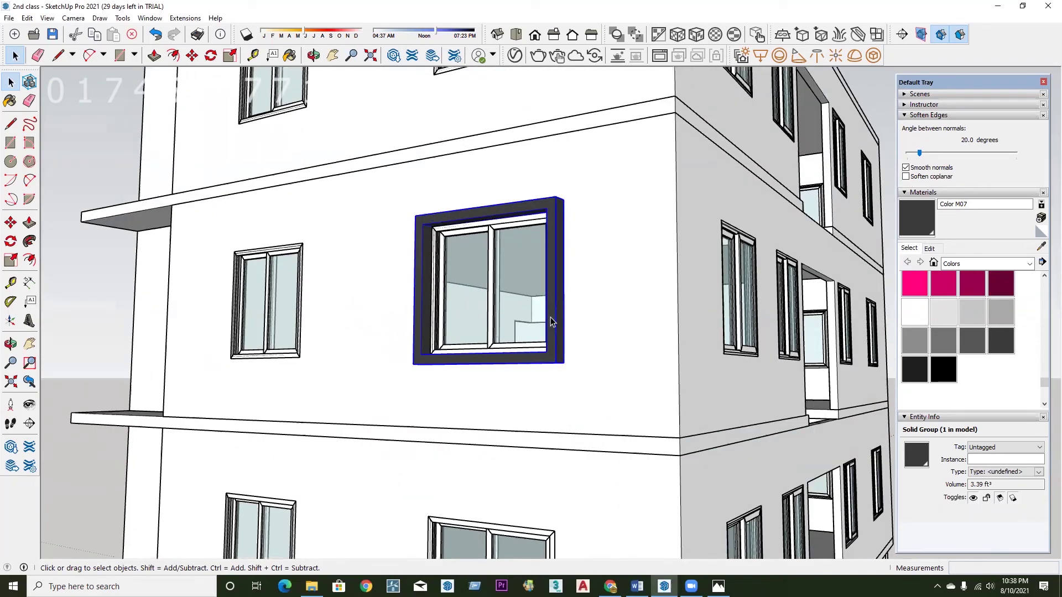
scroll(503, 398, "down", 1)
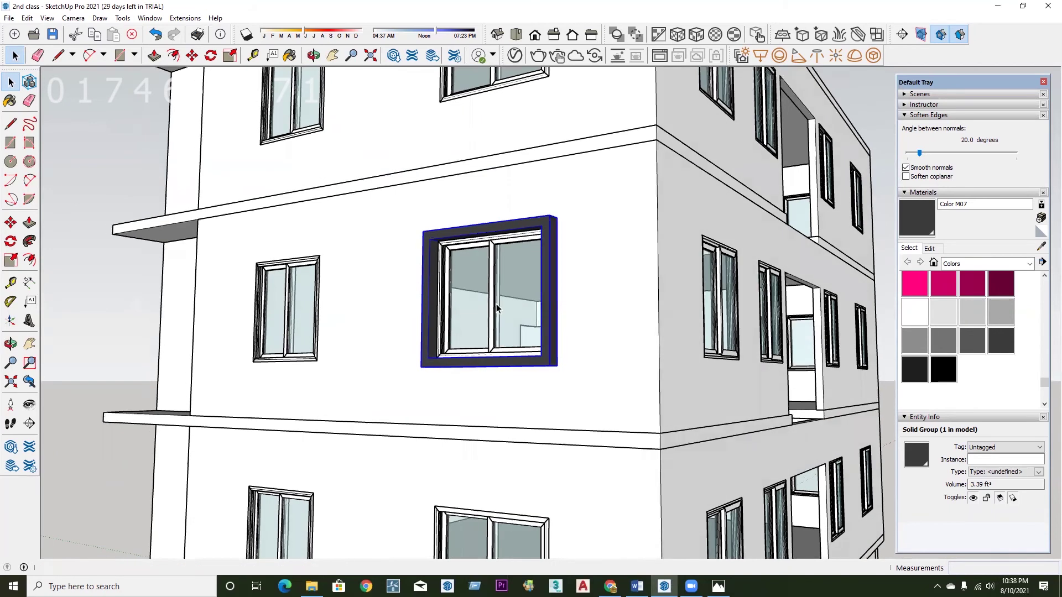
scroll(496, 307, "up", 1)
middle_click_drag(524, 454, 501, 429)
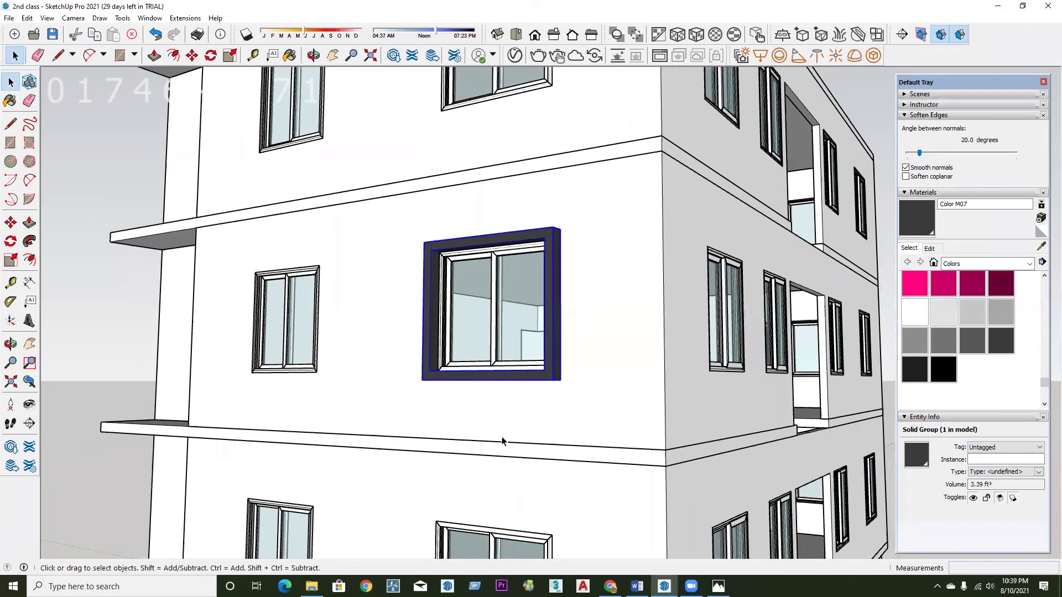
scroll(529, 371, "down", 1)
scroll(513, 376, "up", 1)
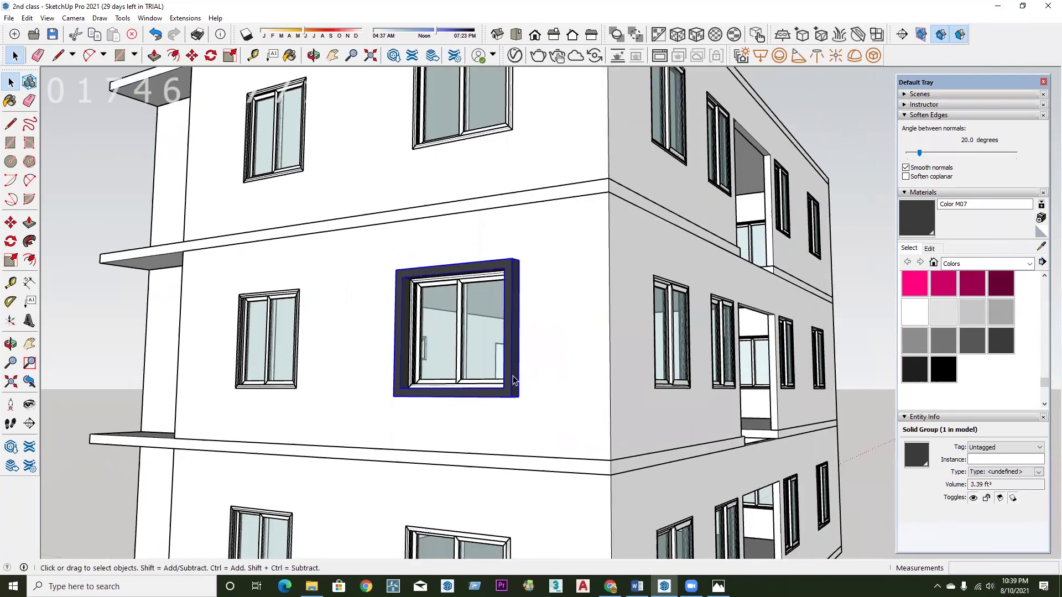
scroll(513, 376, "up", 1)
scroll(425, 409, "down", 1)
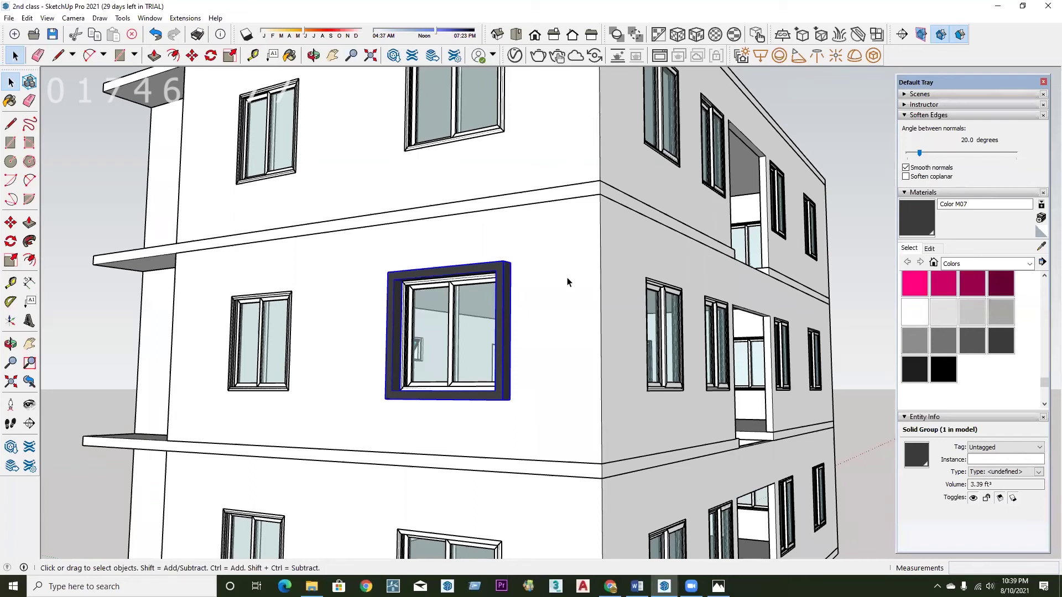
scroll(553, 277, "down", 2)
scroll(529, 281, "down", 2)
scroll(529, 283, "down", 1)
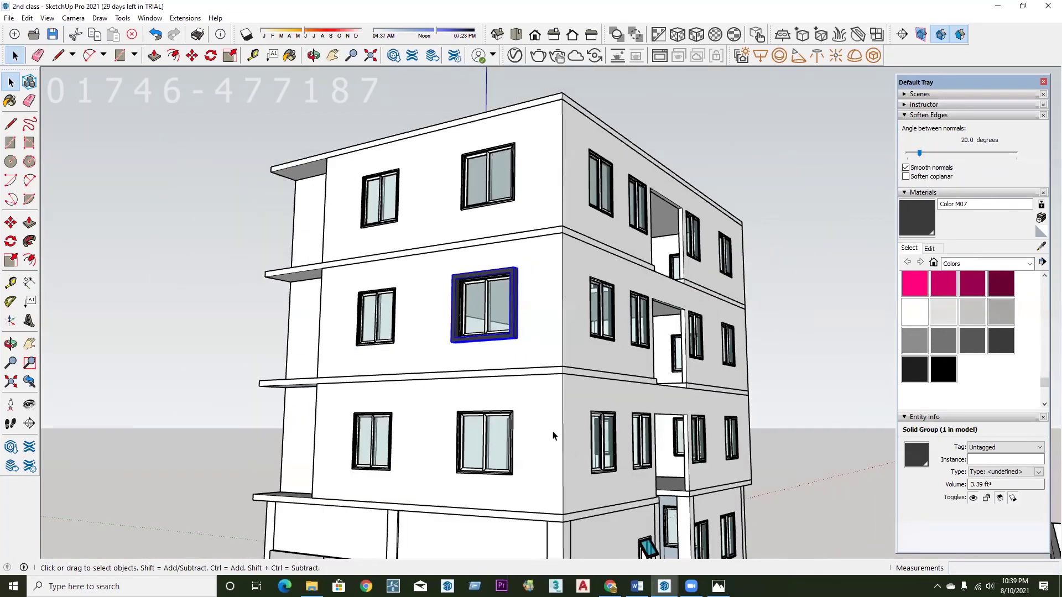
scroll(488, 332, "up", 1)
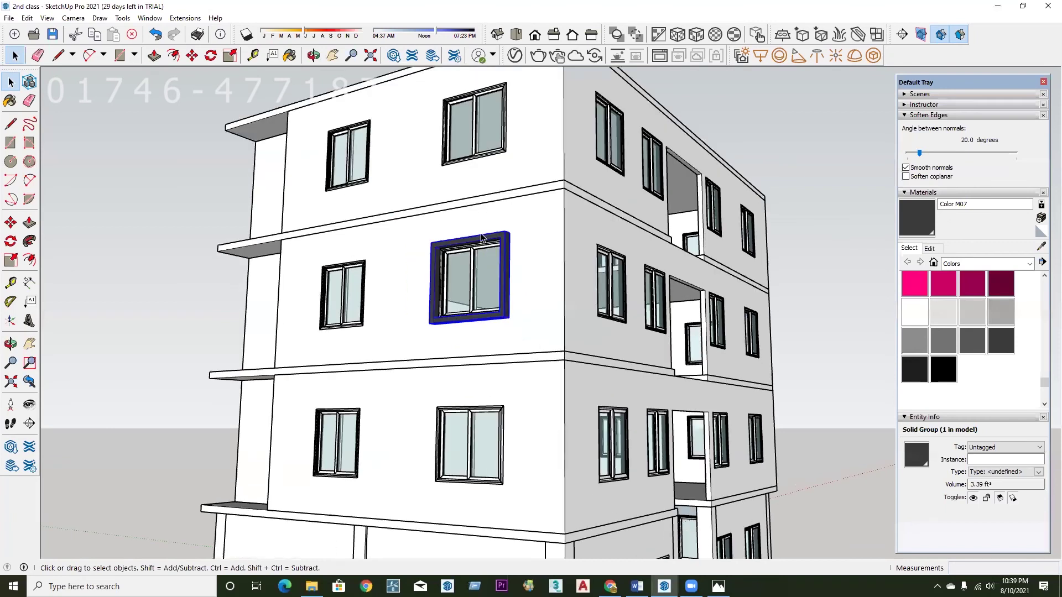
scroll(492, 284, "up", 3)
scroll(492, 285, "down", 1)
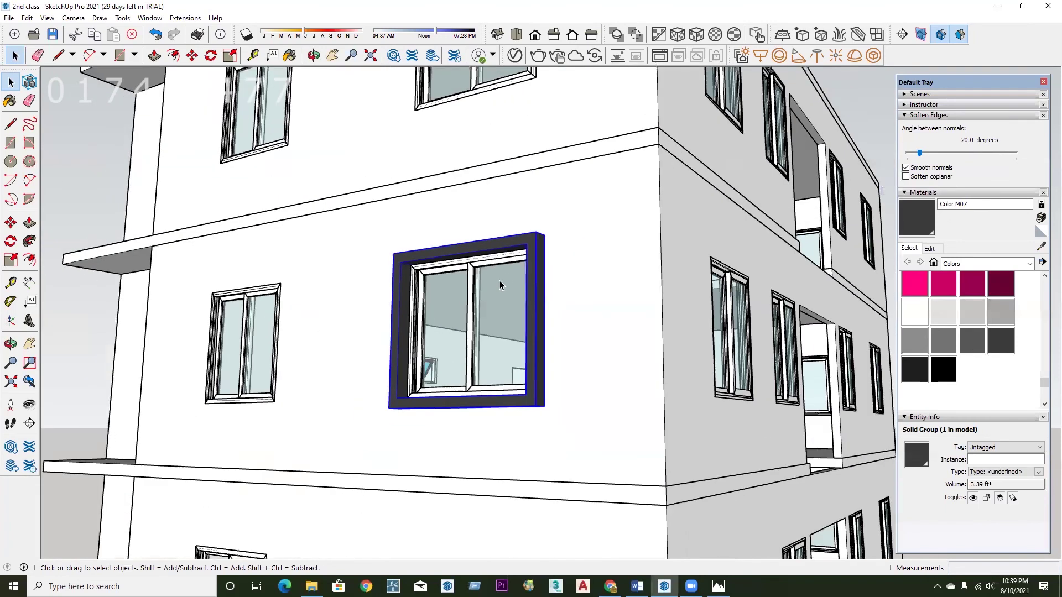
scroll(528, 334, "down", 1)
middle_click_drag(548, 320, 591, 349)
scroll(560, 352, "down", 1)
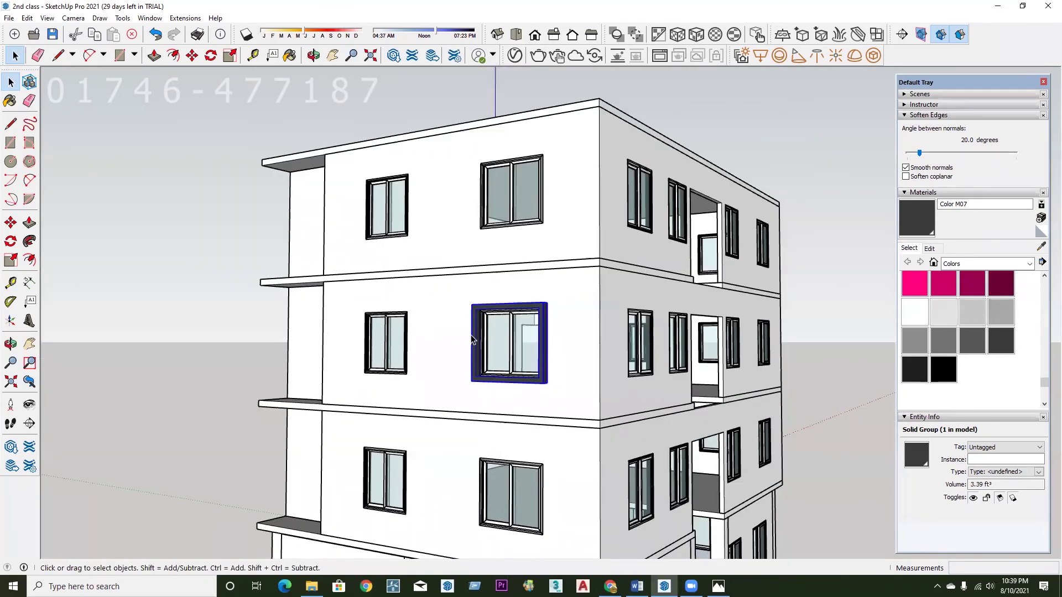
scroll(490, 330, "up", 3)
mouse_move(575, 350)
middle_mouse_down()
mouse_move(612, 356)
mouse_move(621, 336)
middle_mouse_up()
middle_click_drag(440, 208, 499, 313)
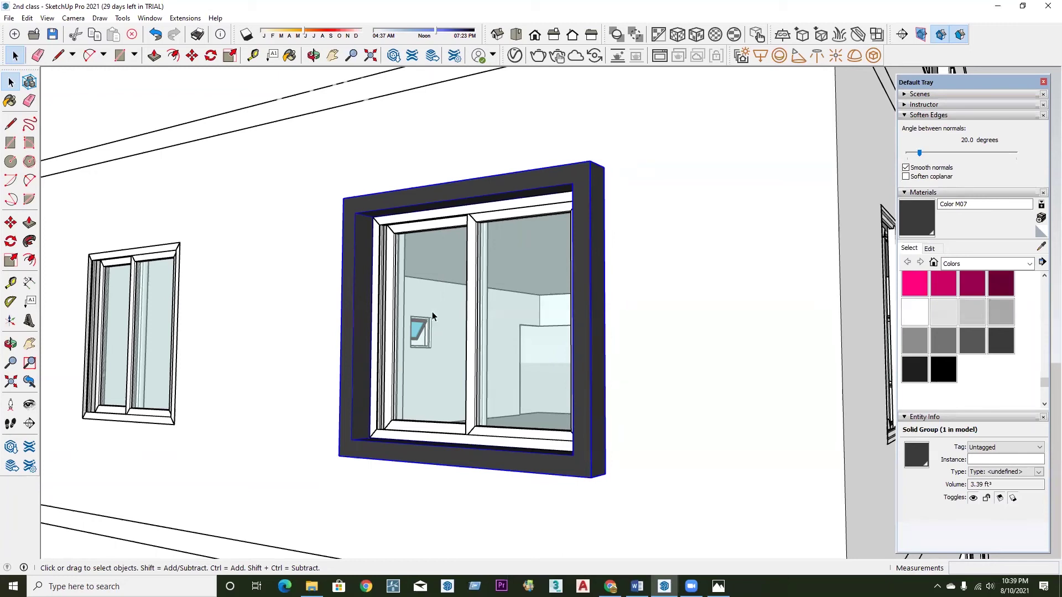
scroll(414, 371, "down", 1)
scroll(420, 373, "down", 2)
scroll(428, 374, "down", 1)
scroll(469, 373, "down", 1)
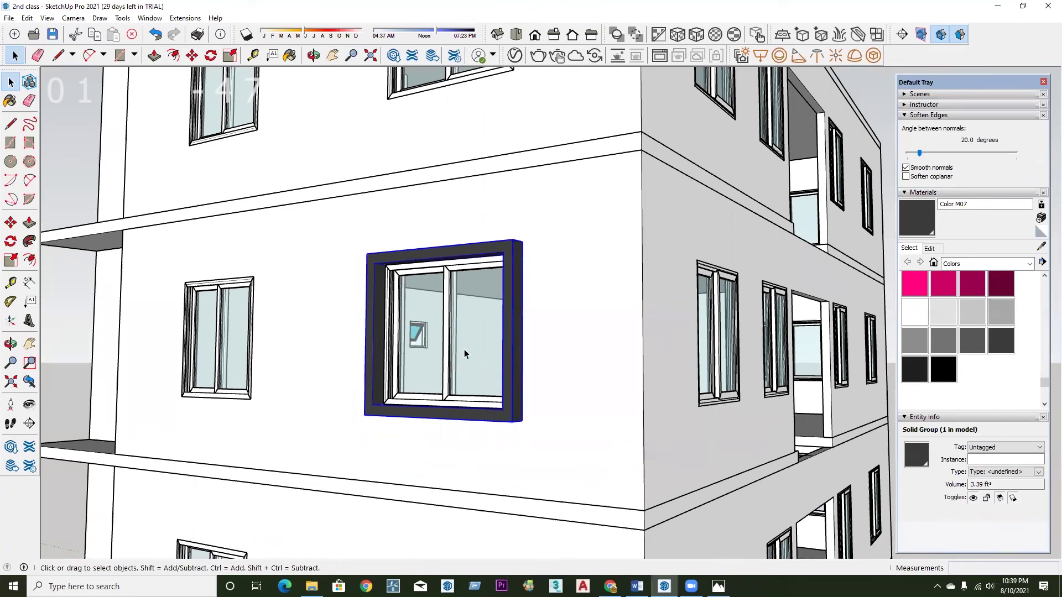
scroll(469, 332, "down", 1)
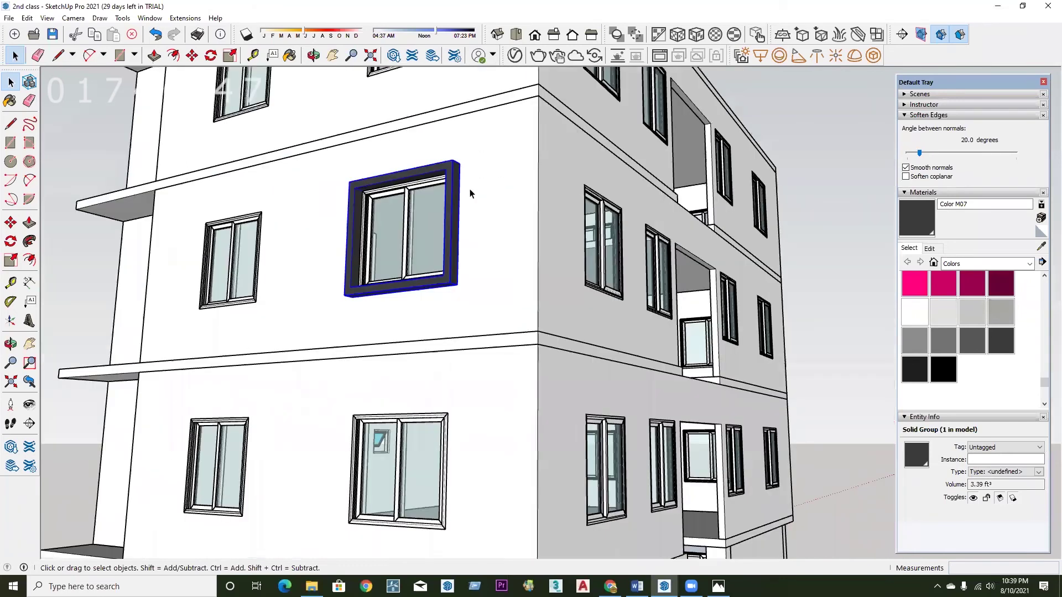
middle_click_drag(495, 191, 470, 190)
key("f")
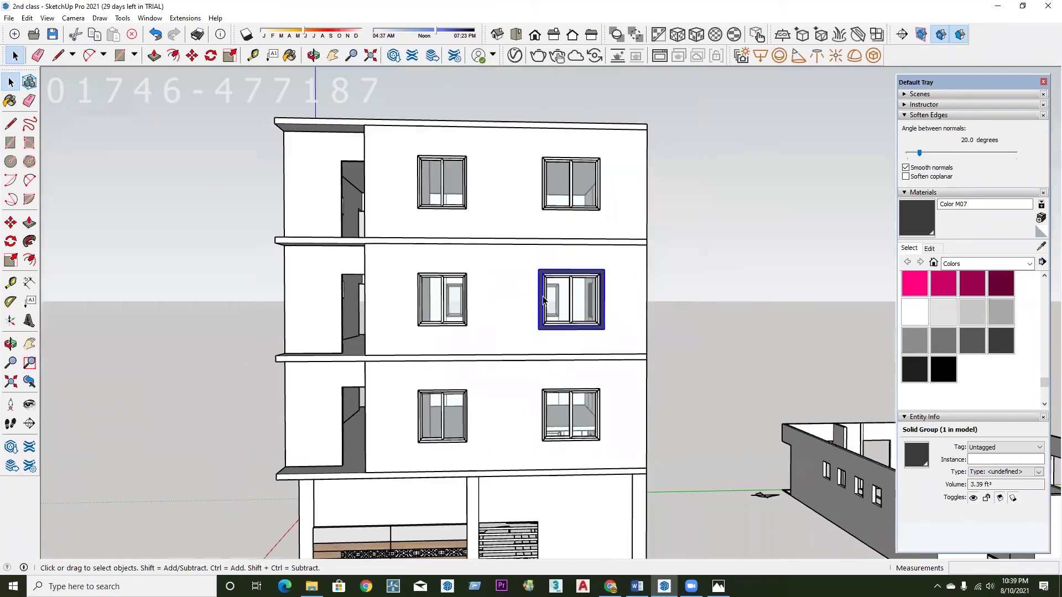
key("i")
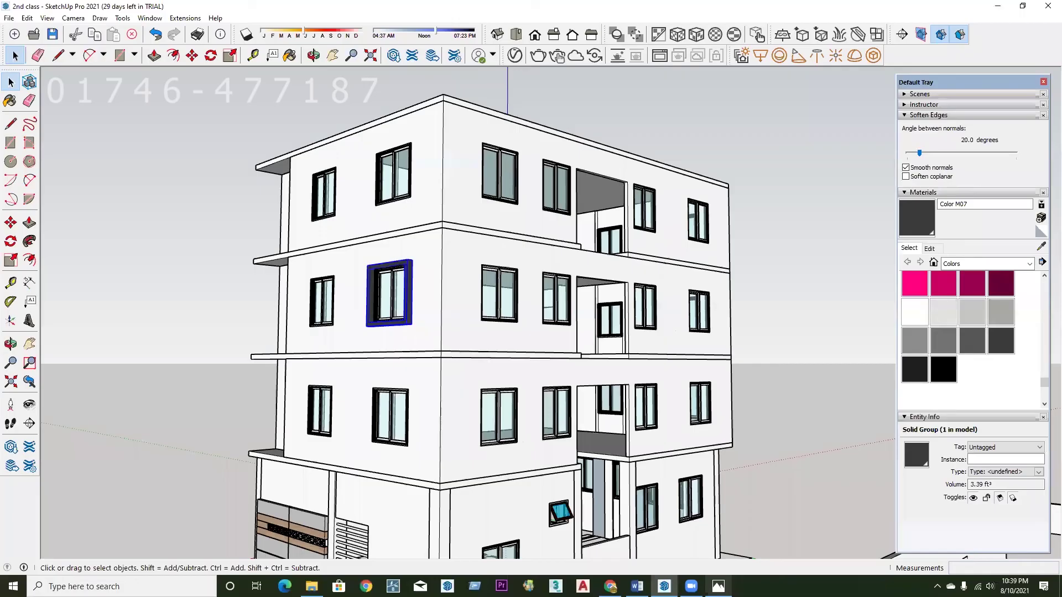
key("alt+Tab")
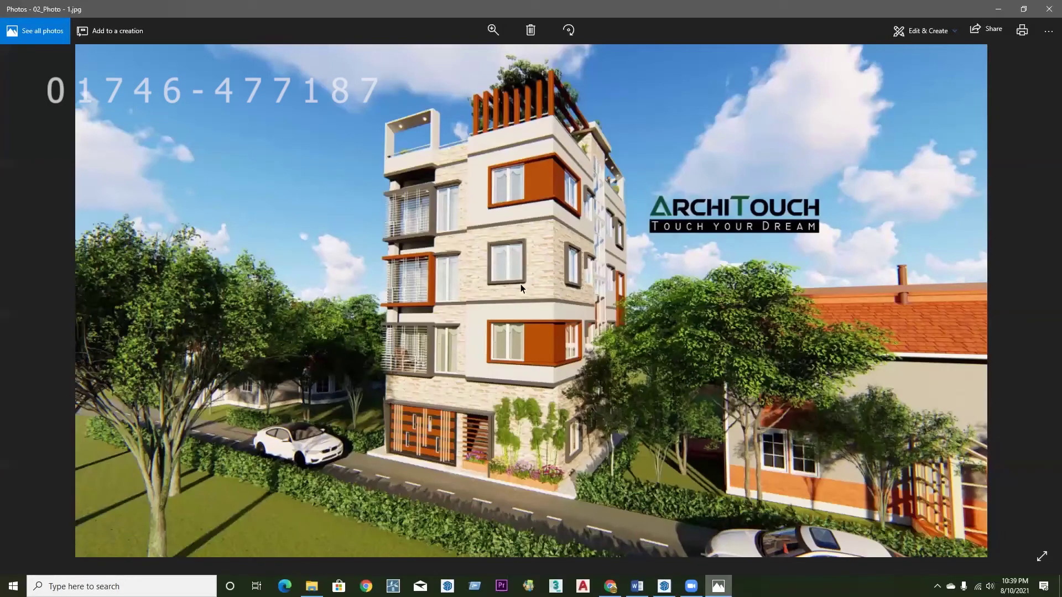
key("alt+Tab")
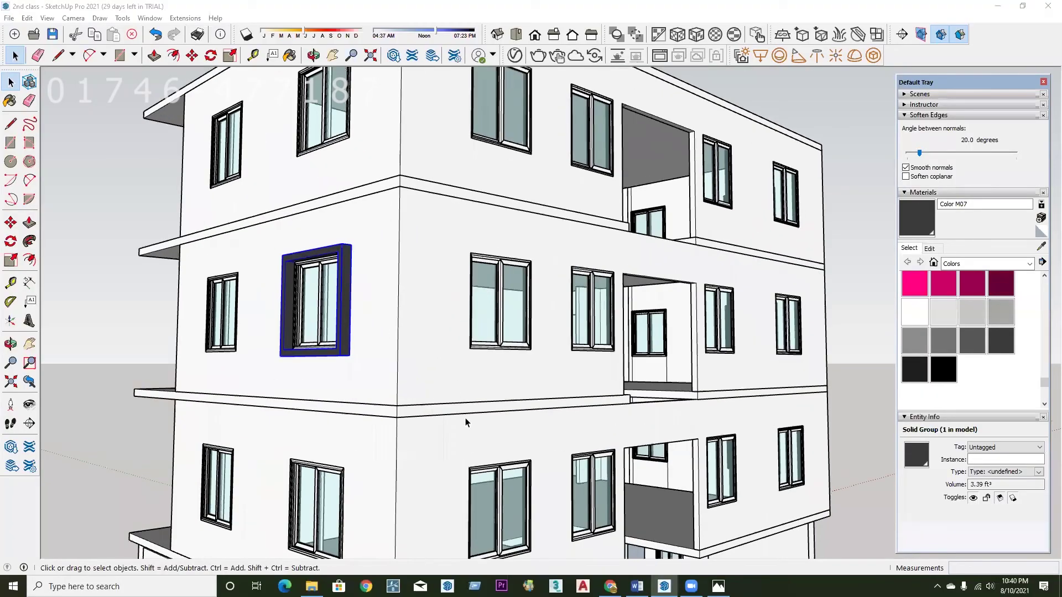
Draw a rectangle over the upper-storey window and offset it 4 outward.
key("l")
scroll(565, 227, "up", 5)
scroll(569, 218, "up", 2)
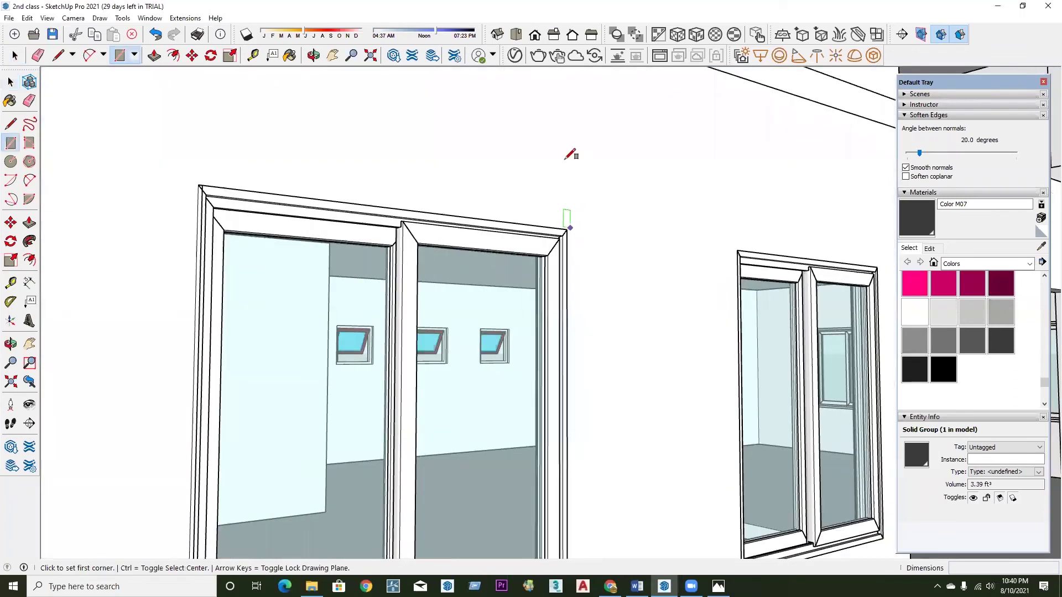
left_click(569, 228)
scroll(570, 227, "down", 3)
scroll(363, 470, "up", 1)
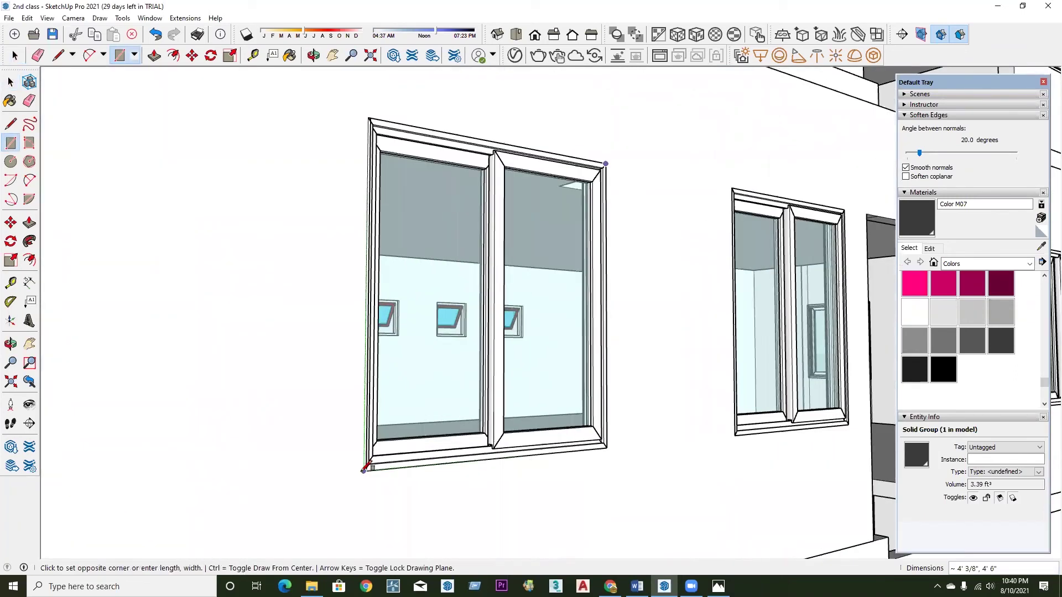
left_click(363, 470)
scroll(363, 471, "down", 2)
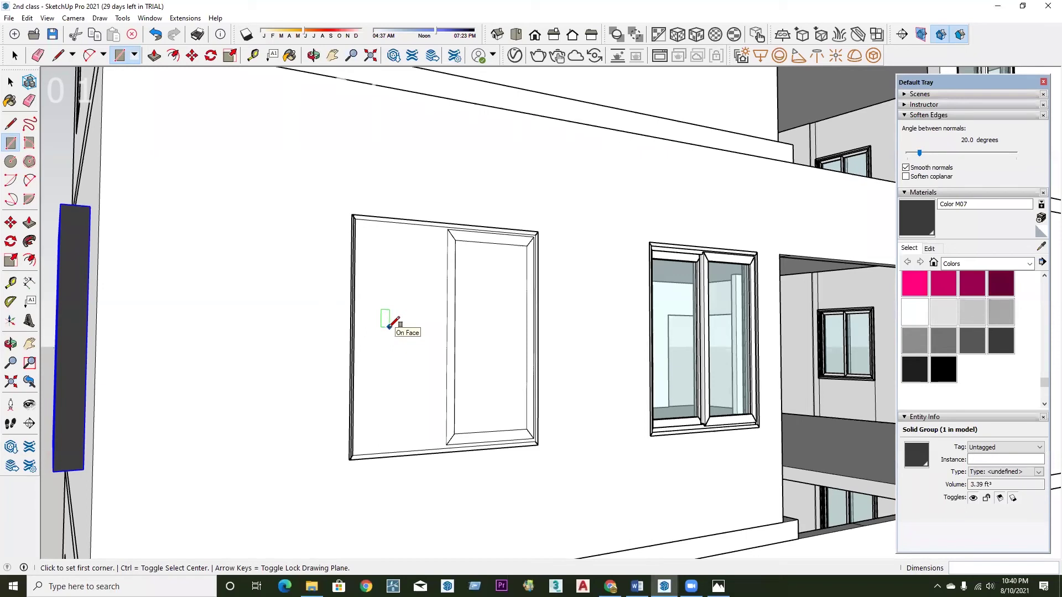
key("f")
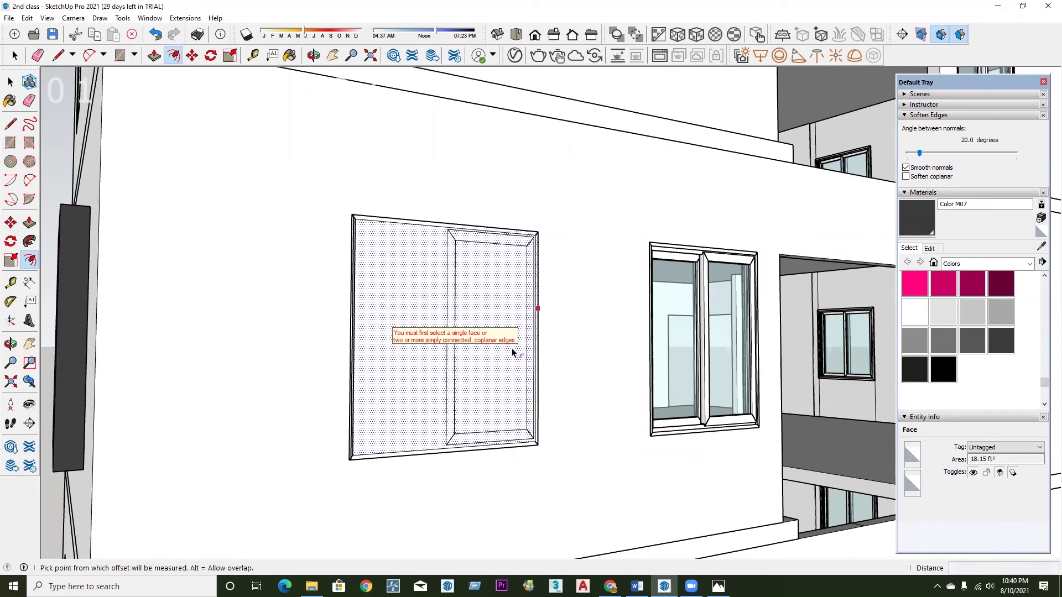
left_click(405, 274)
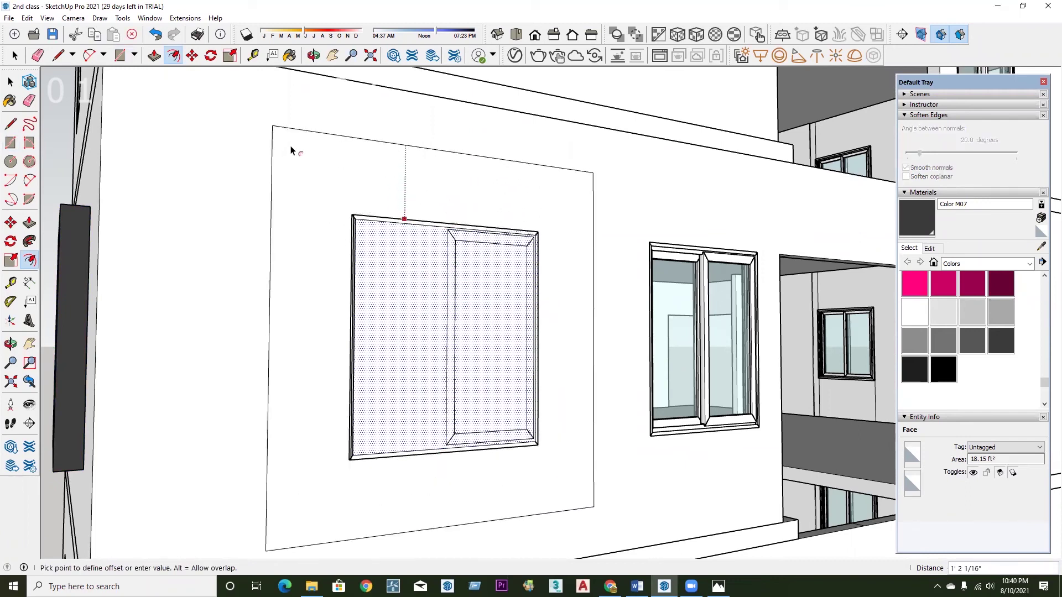
type("4")
key("Return")
Delete the blank face covering the window to reveal the glass.
key("space")
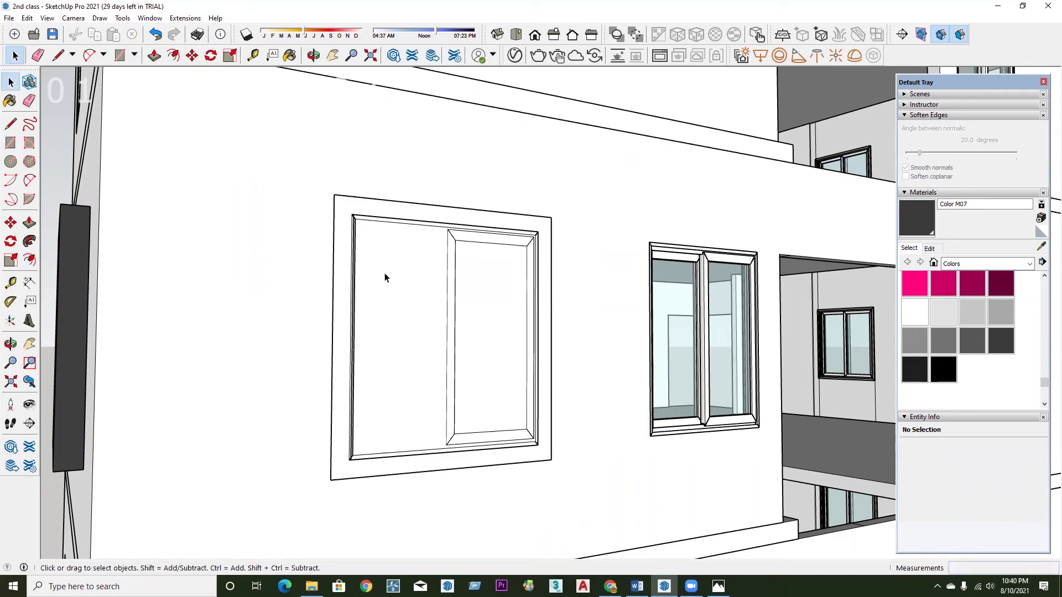
left_click(387, 253)
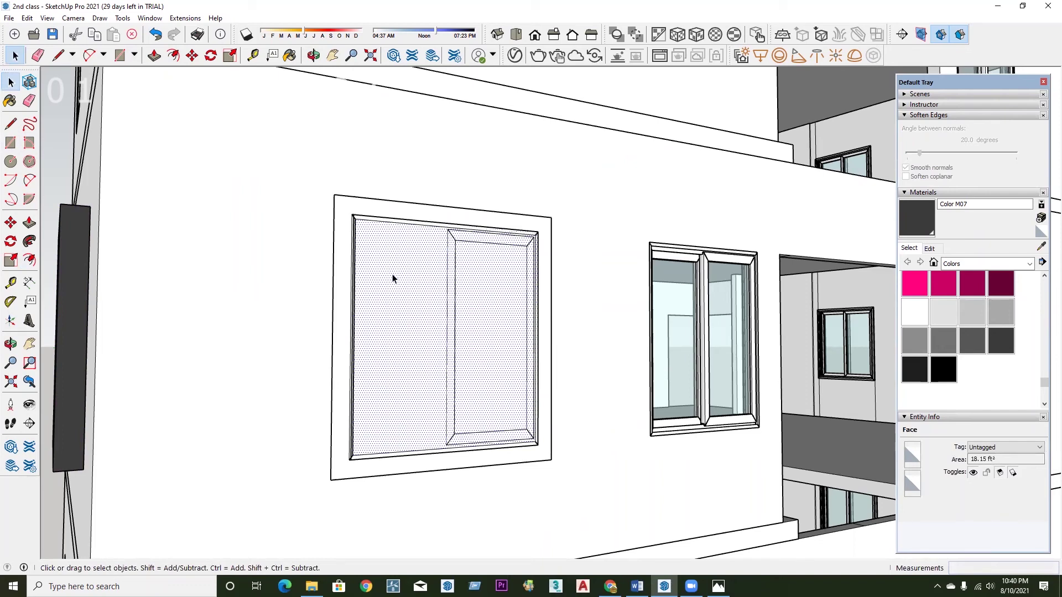
key("Delete")
scroll(384, 212, "up", 1)
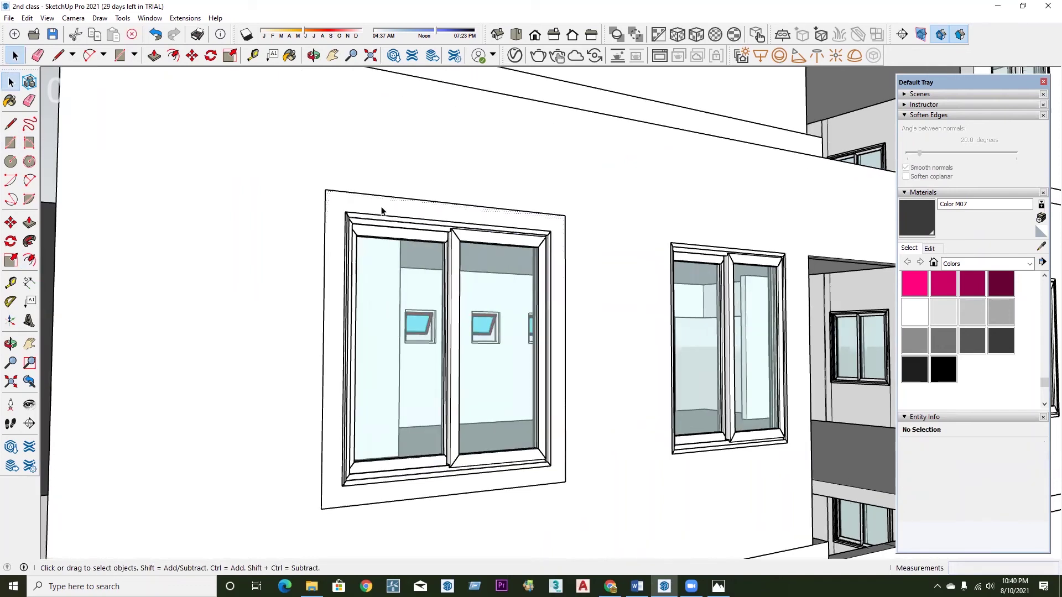
Group the surround ring and push/pull it 6" out from the wall.
left_click(348, 230)
mouse_move(392, 238)
middle_mouse_down()
mouse_move(398, 268)
mouse_move(436, 292)
middle_mouse_up()
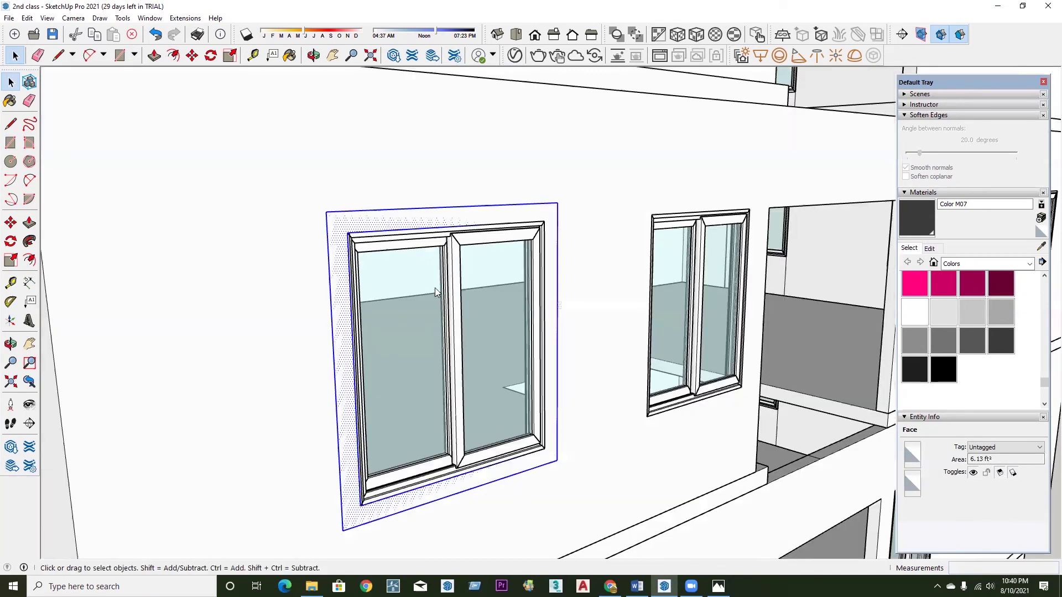
right_click(382, 220)
left_click(435, 315)
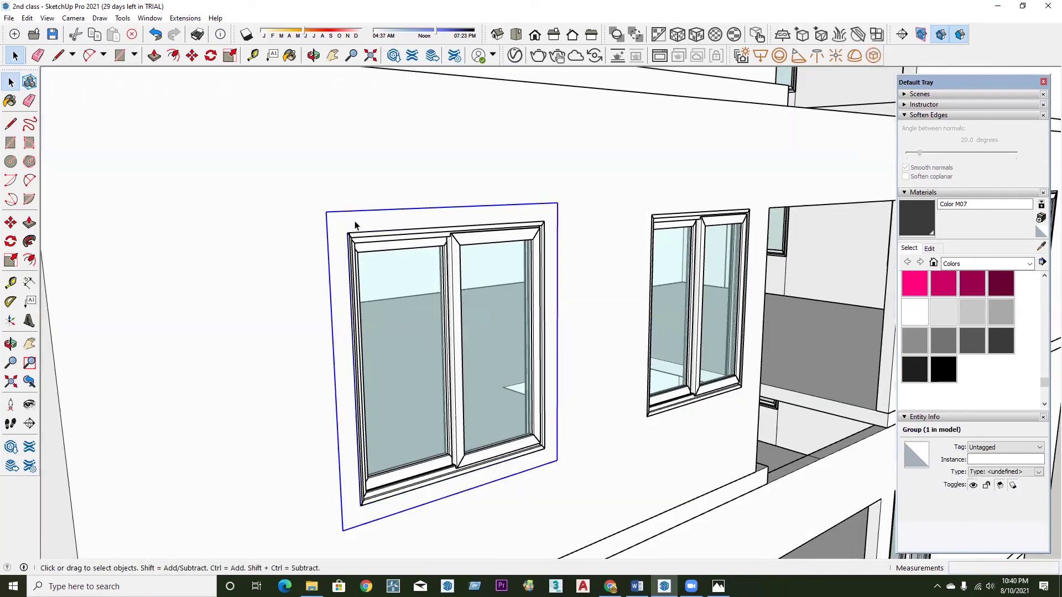
double_click(355, 225)
key("p")
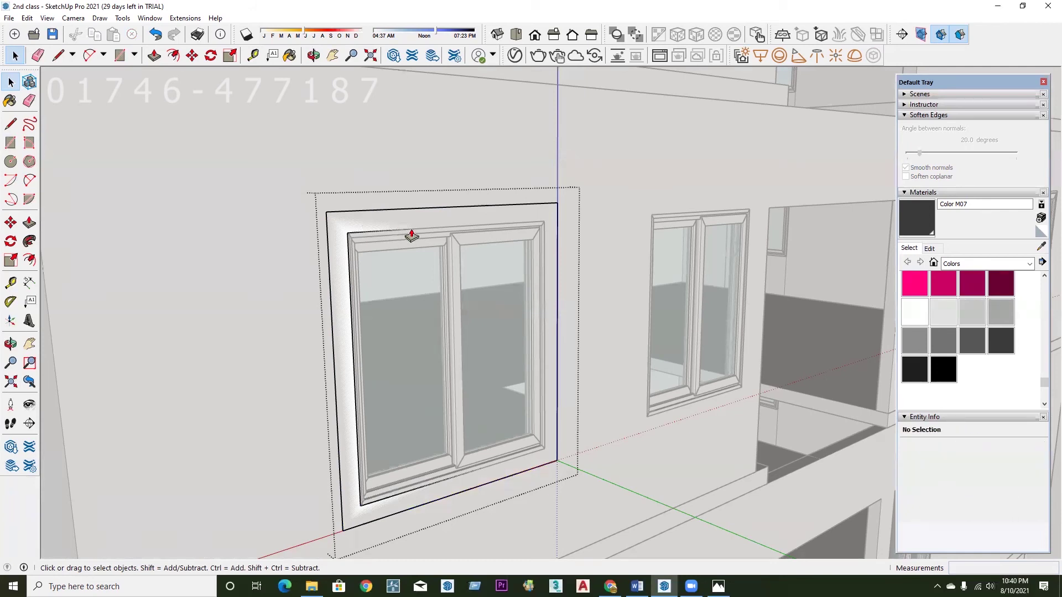
double_click(429, 241)
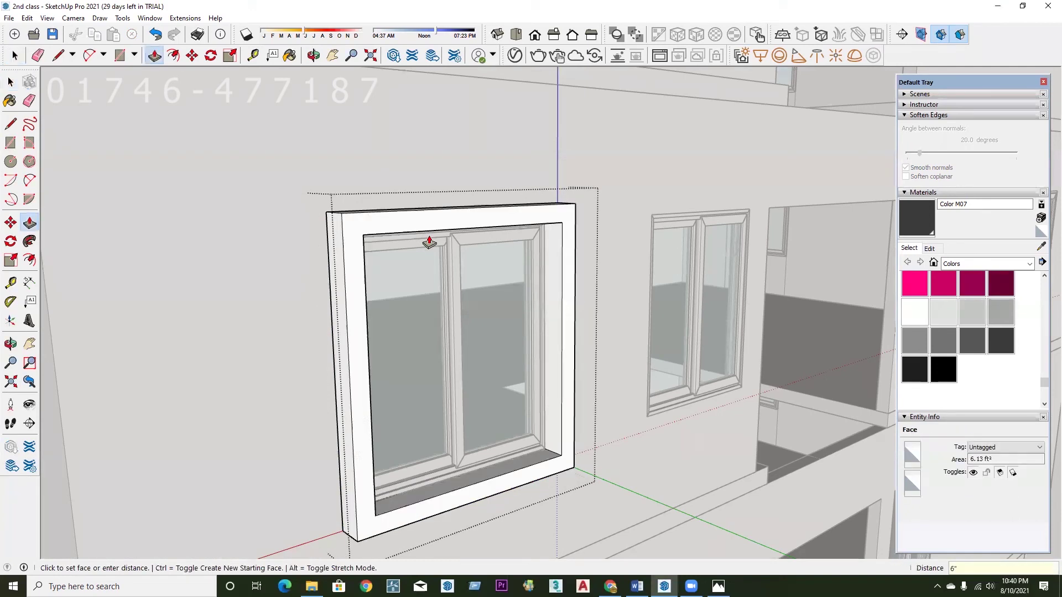
key("space")
scroll(429, 232, "down", 3)
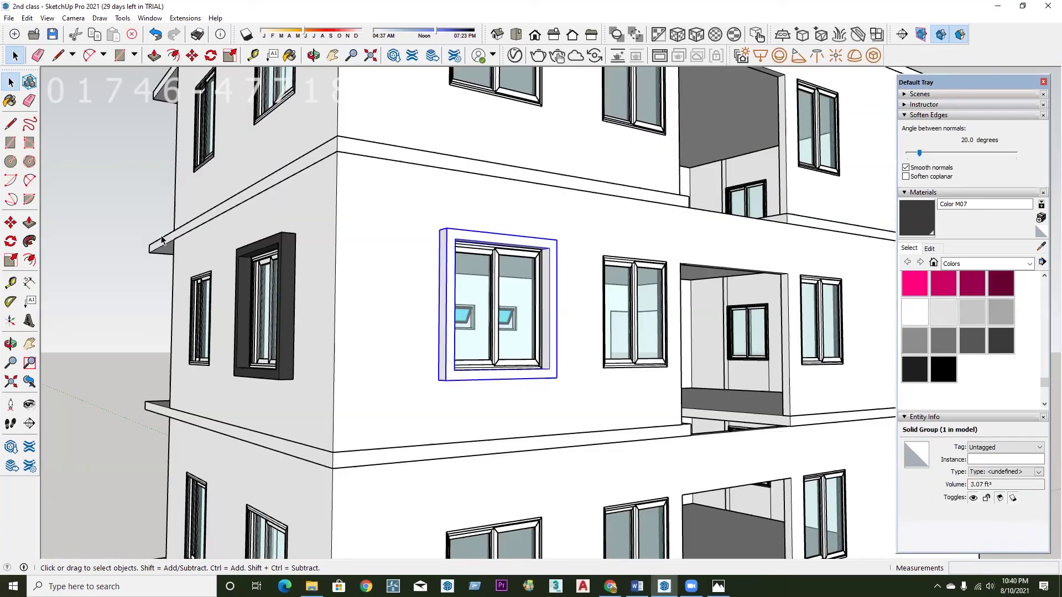
Orbit to a wider view of the building, then bring up the reference render 02_Photo - 1.jpg.
middle_click_drag(437, 293, 486, 297)
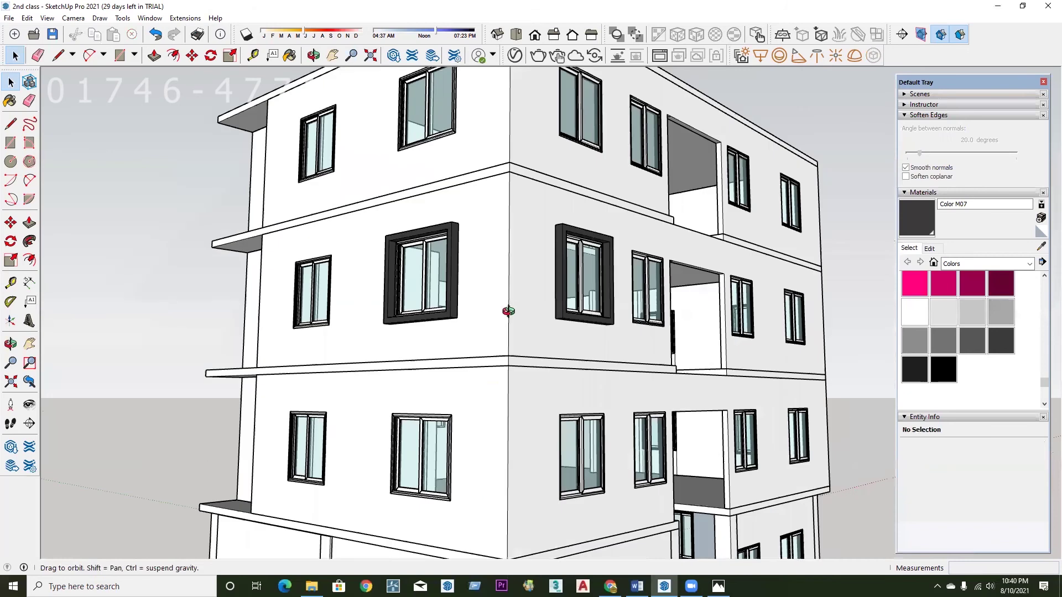
middle_click_drag(540, 342, 538, 389)
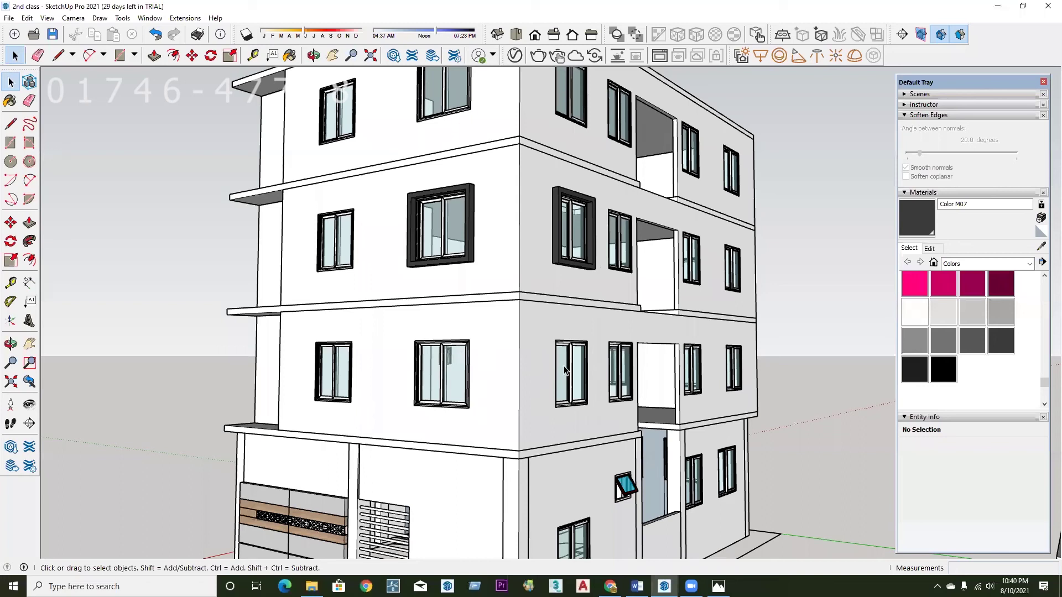
scroll(566, 371, "up", 2)
scroll(529, 554, "down", 1)
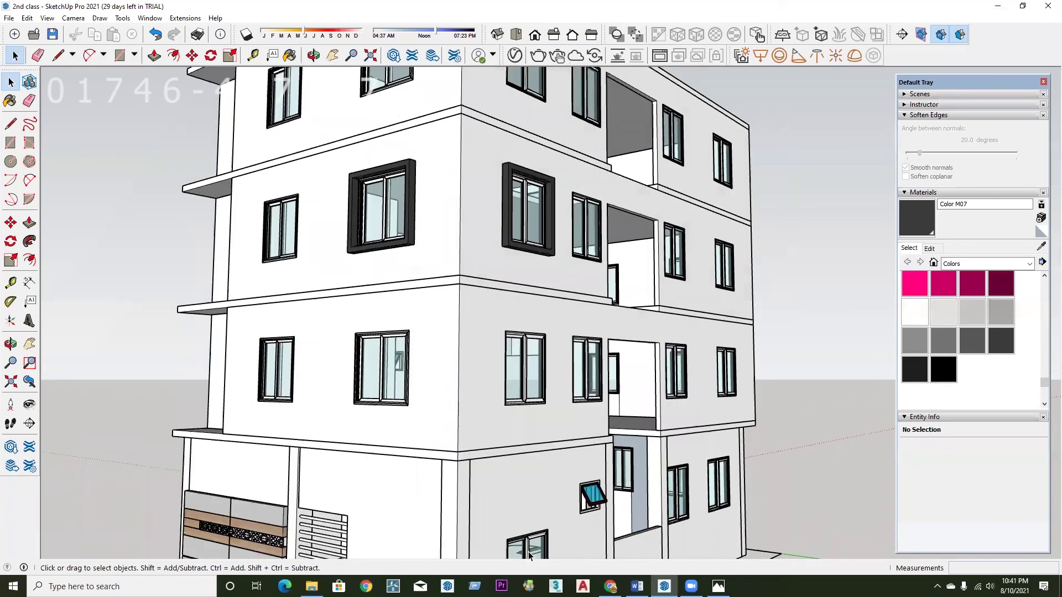
key("alt+Tab")
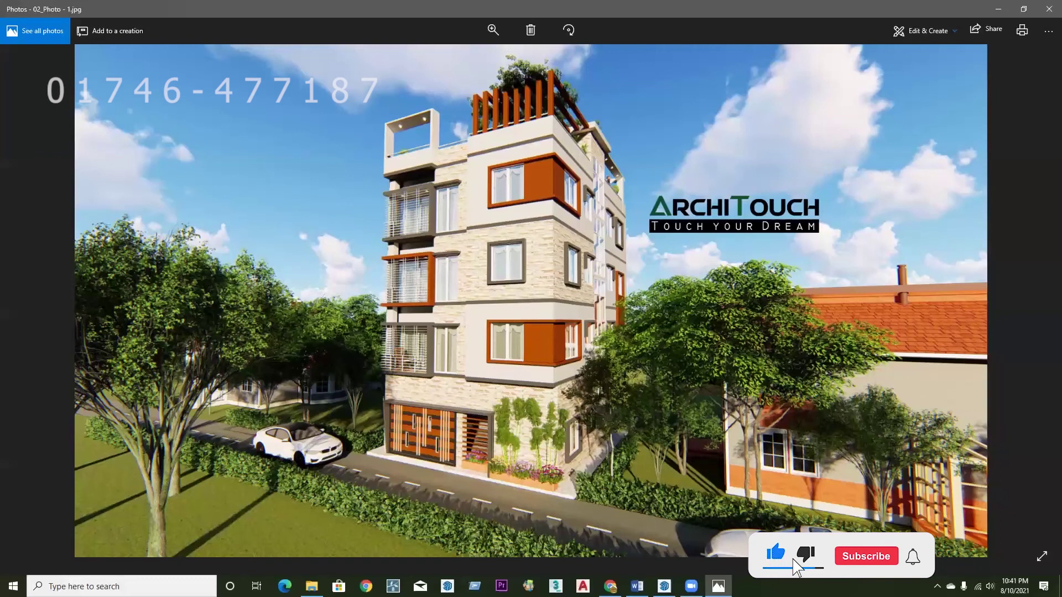
Return from the reference render to the SketchUp building model.
key("alt+Tab")
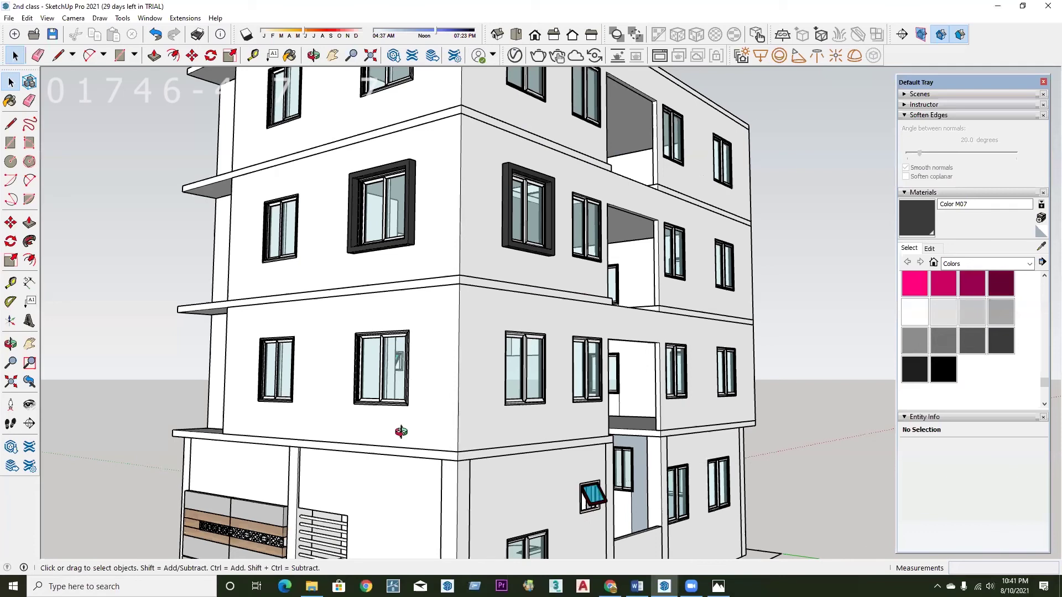
scroll(403, 432, "up", 2)
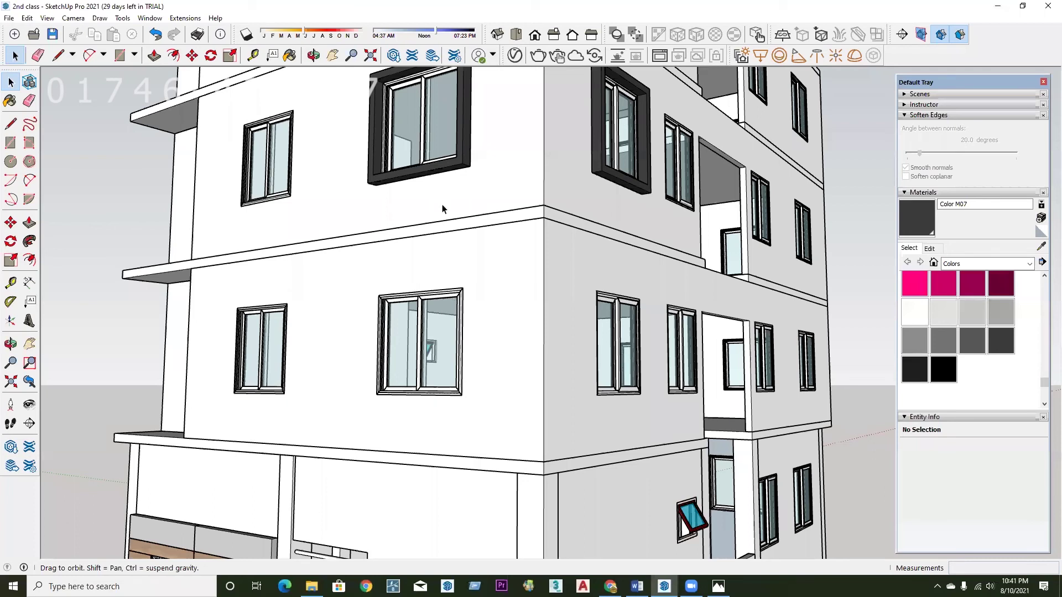
scroll(445, 215, "down", 3)
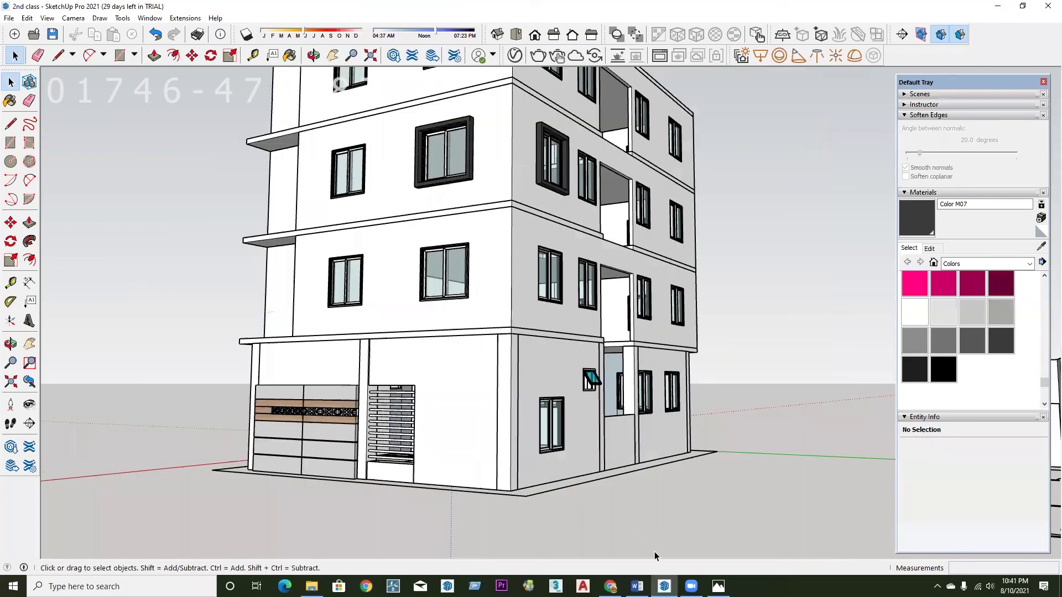
key("alt+Tab")
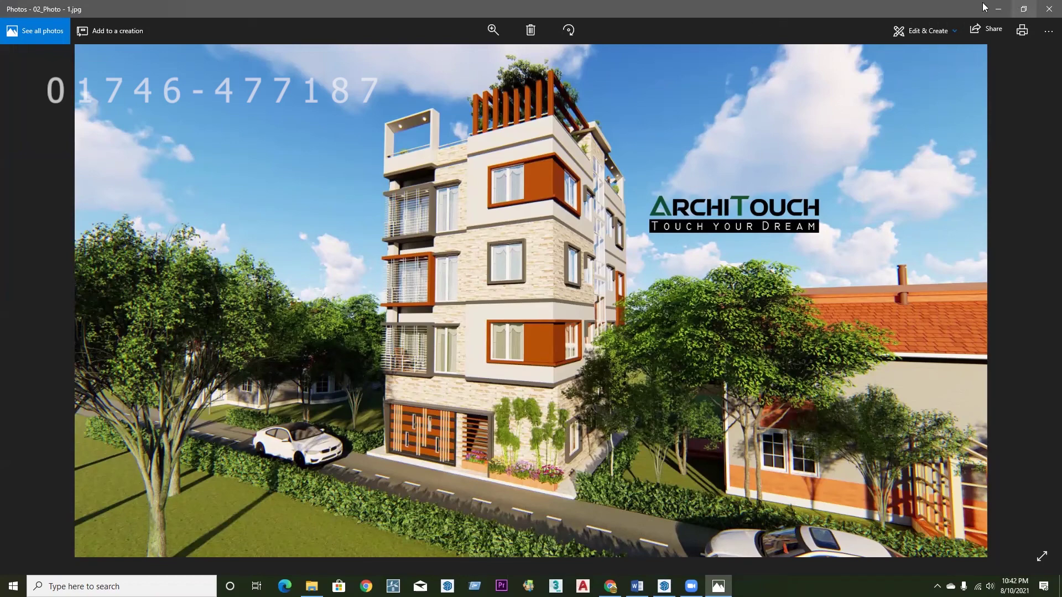
left_click(999, 8)
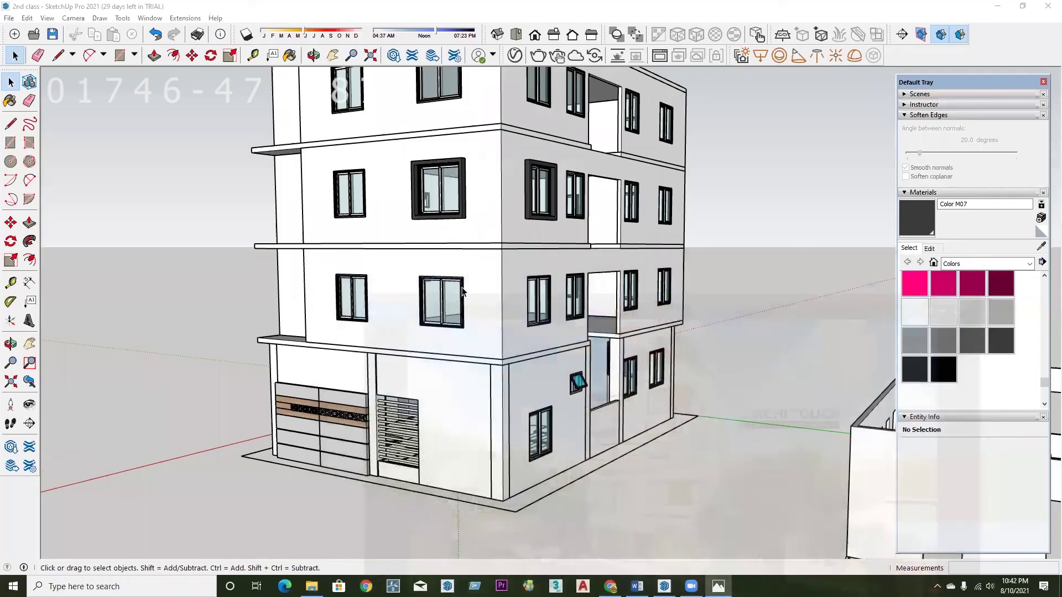
scroll(448, 301, "up", 3)
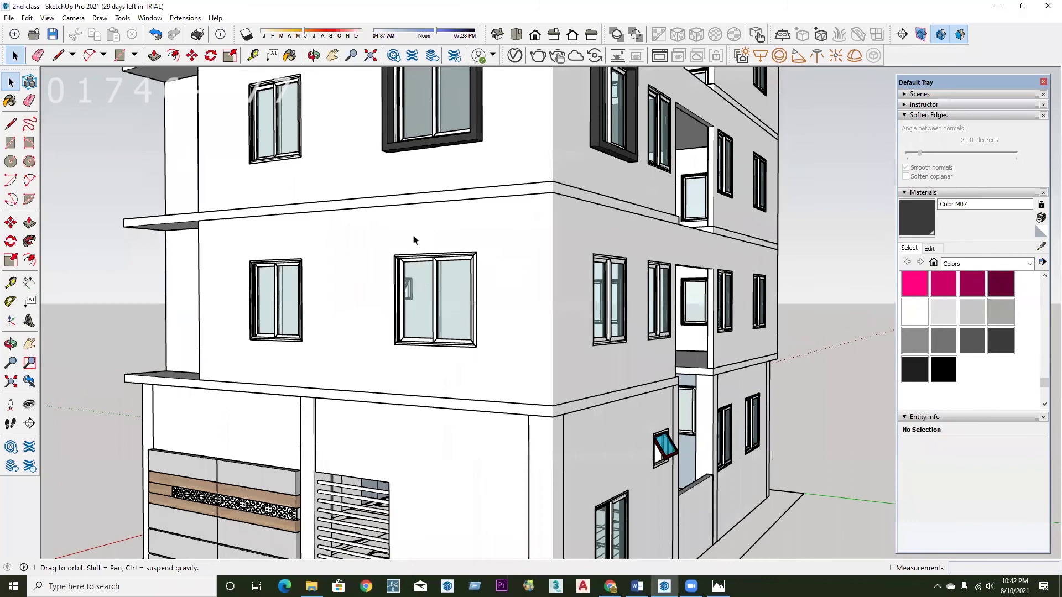
scroll(413, 417, "up", 2)
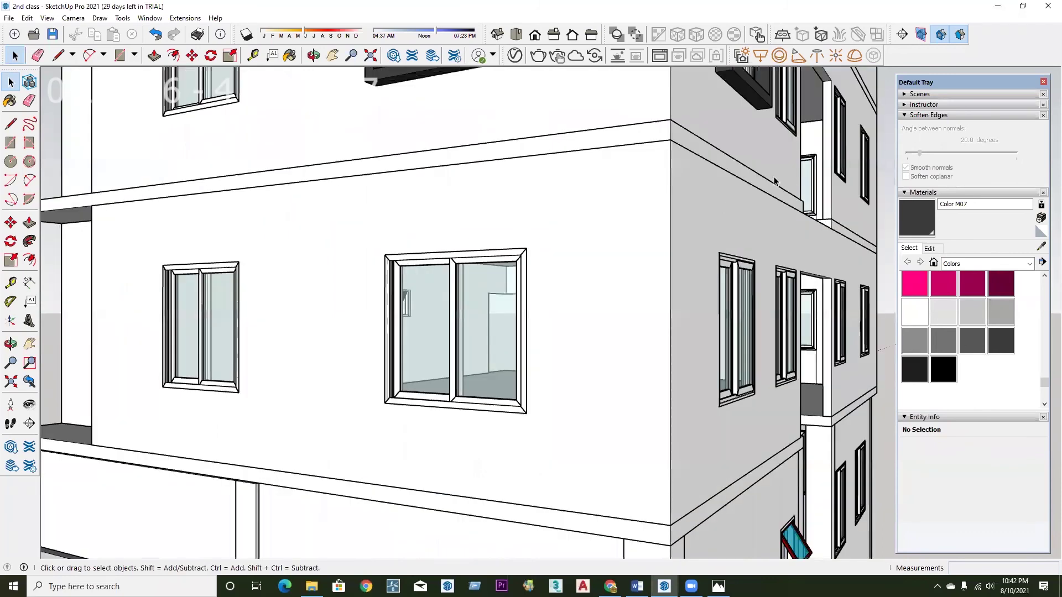
scroll(452, 311, "up", 2)
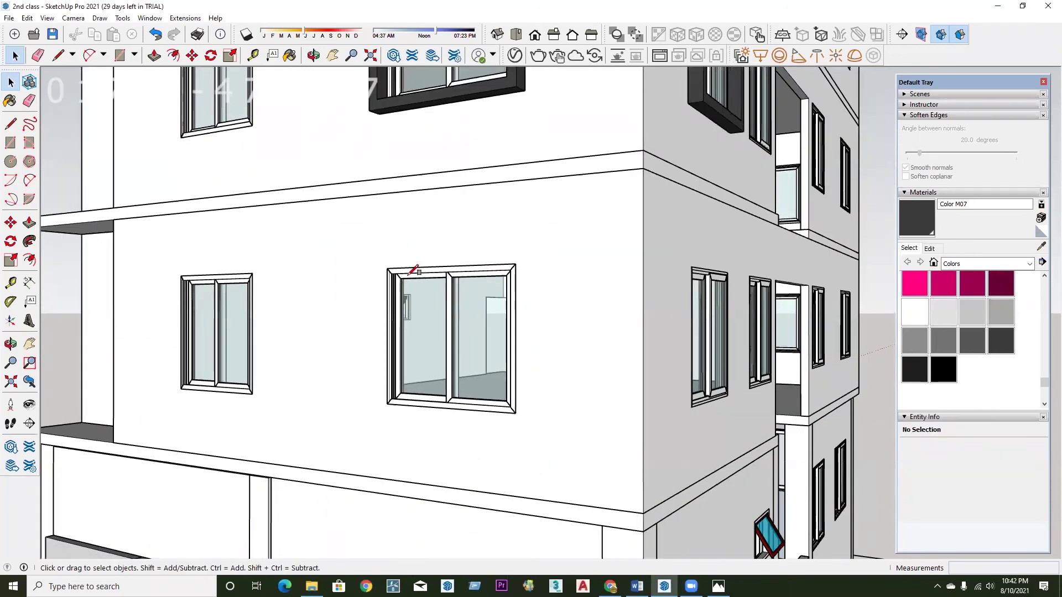
key("r")
Draw a rectangle over the lower-storey window and offset it 4 outward.
scroll(387, 268, "up", 1)
left_click(382, 268)
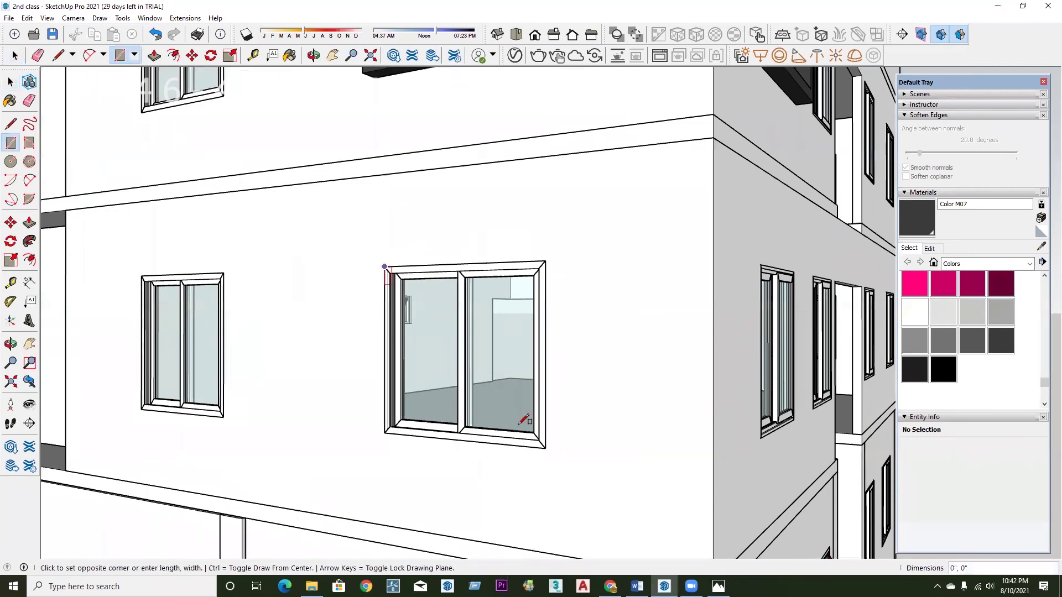
left_click(546, 447)
key("f")
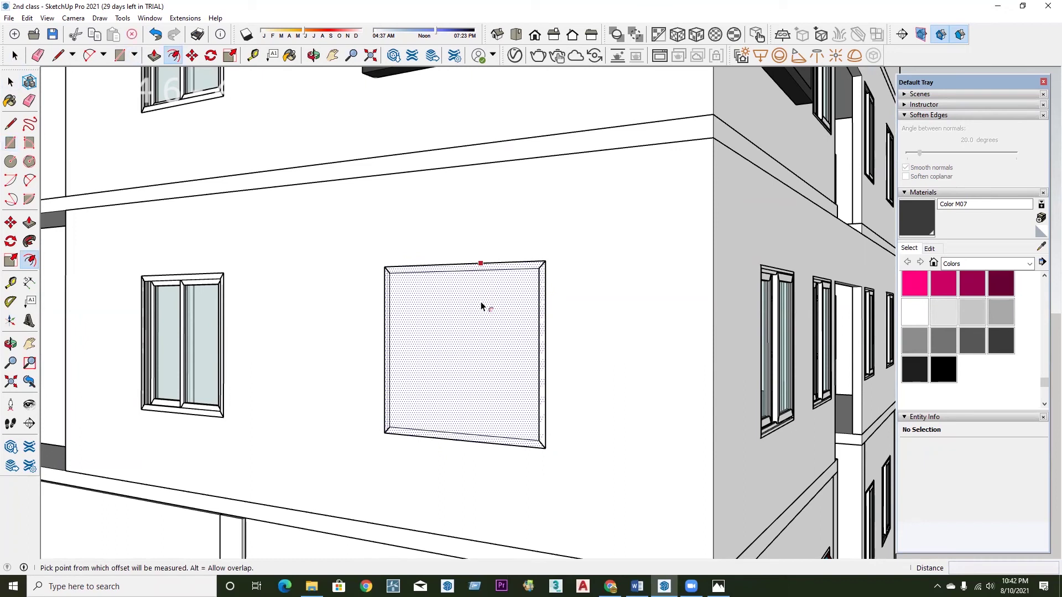
left_click(481, 265)
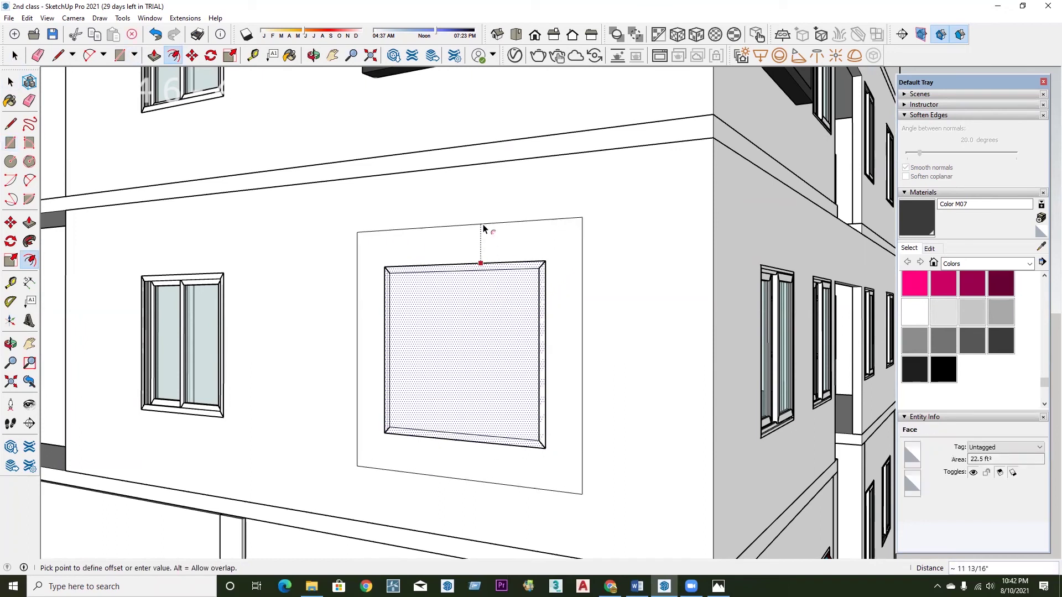
type("4")
key("Return")
Delete the inner face, group the frame ring, and push it 6" out.
key("space")
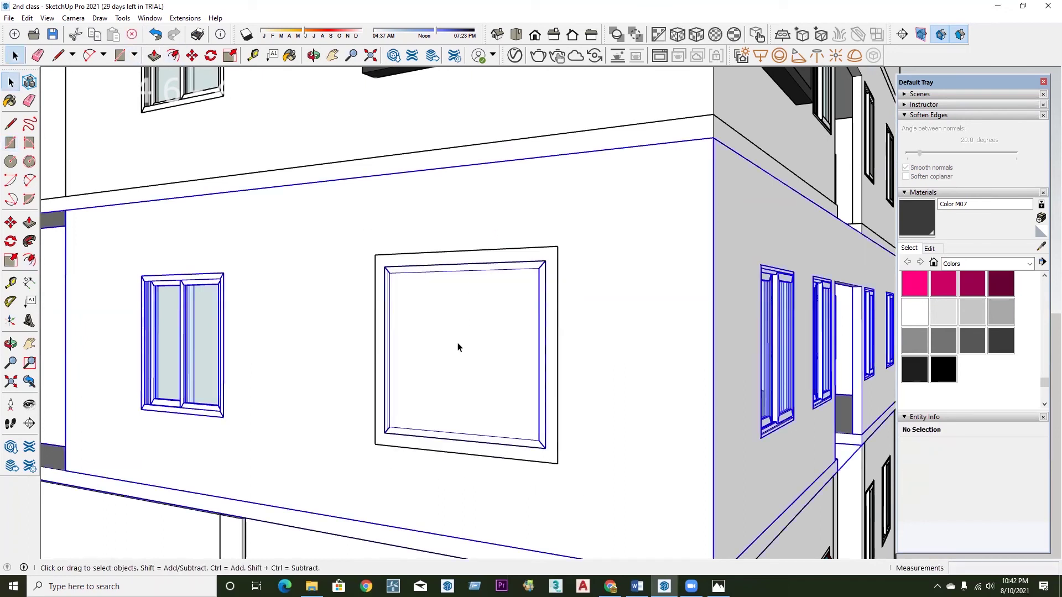
left_click(458, 347)
key("Delete")
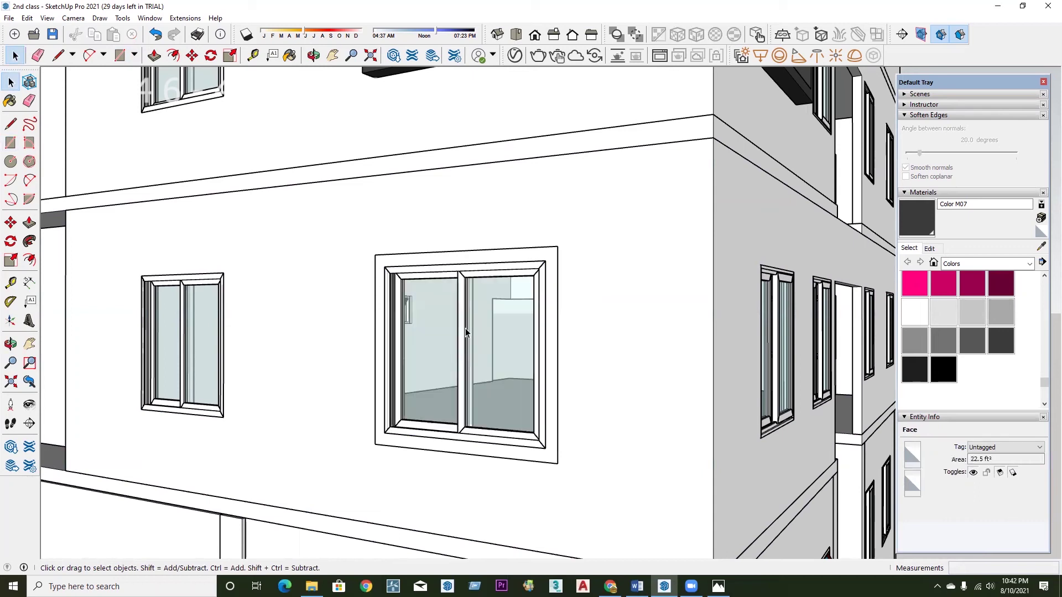
double_click(517, 258)
right_click(516, 257)
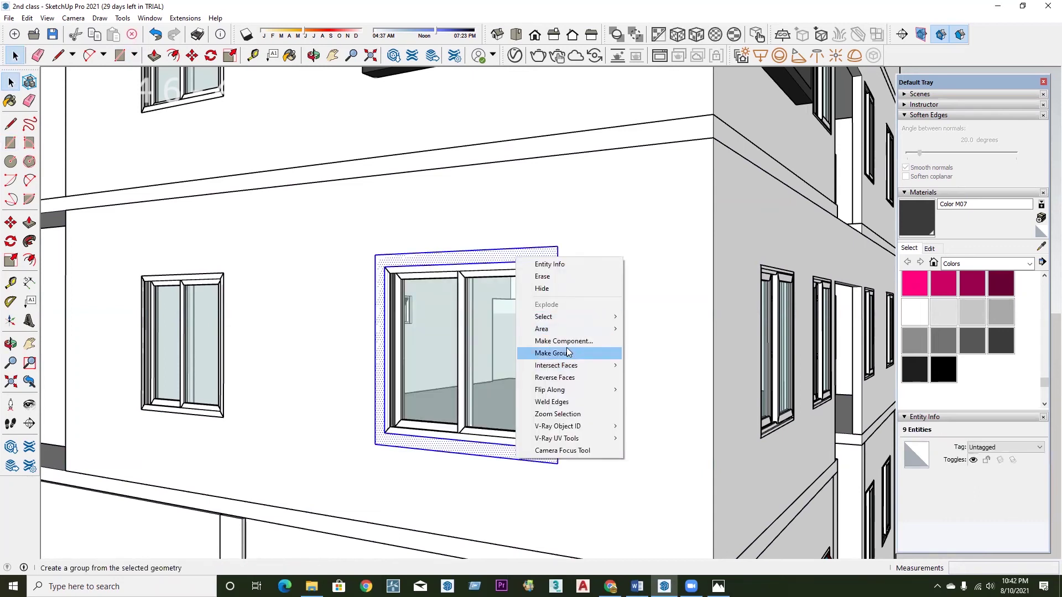
left_click(570, 353)
double_click(549, 260)
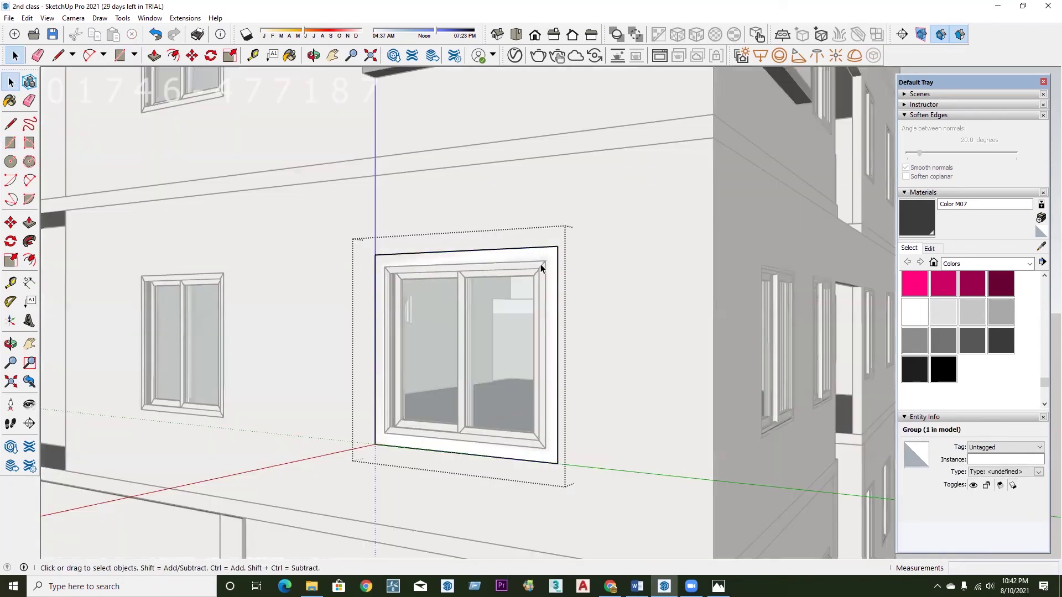
key("p")
left_click(549, 255)
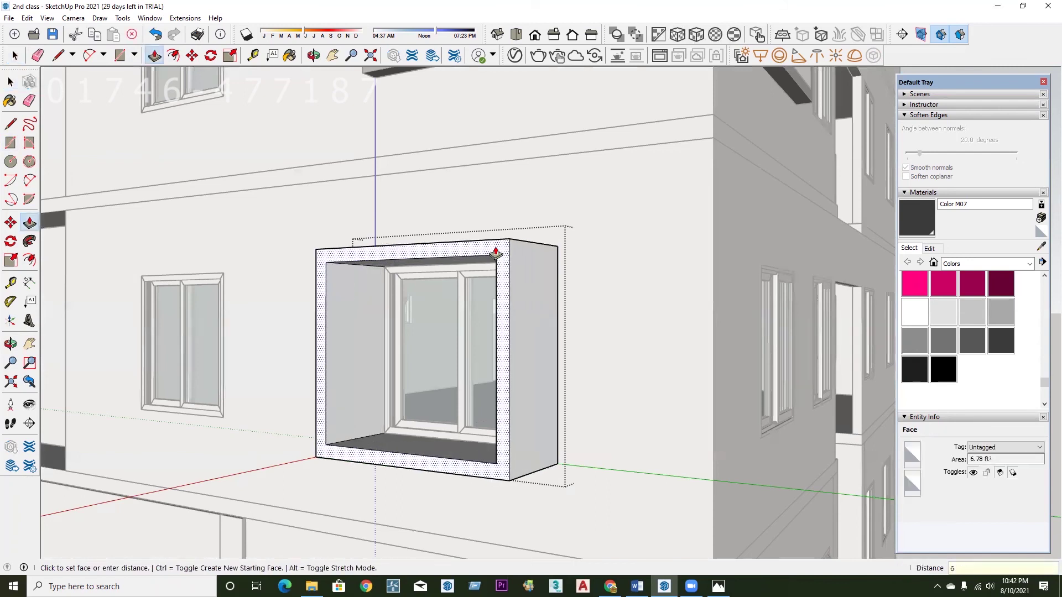
middle_click_drag(465, 273, 231, 324)
mouse_move(414, 457)
middle_mouse_down()
mouse_move(90, 294)
mouse_move(351, 403)
mouse_move(414, 261)
middle_mouse_up()
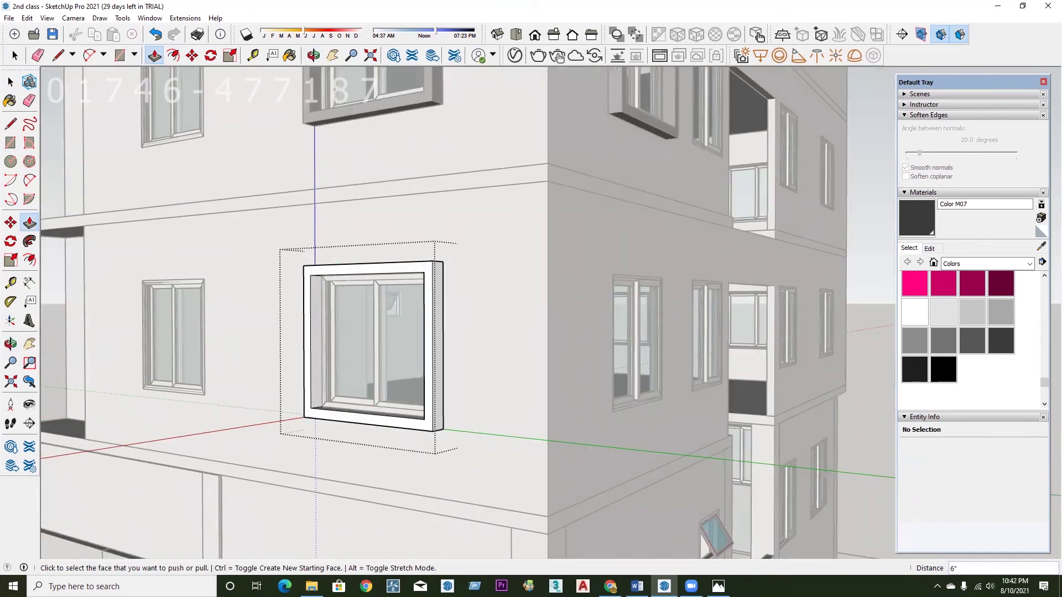
Check the reference render, then orbit to face the window frame near the building corner.
key("alt+Tab")
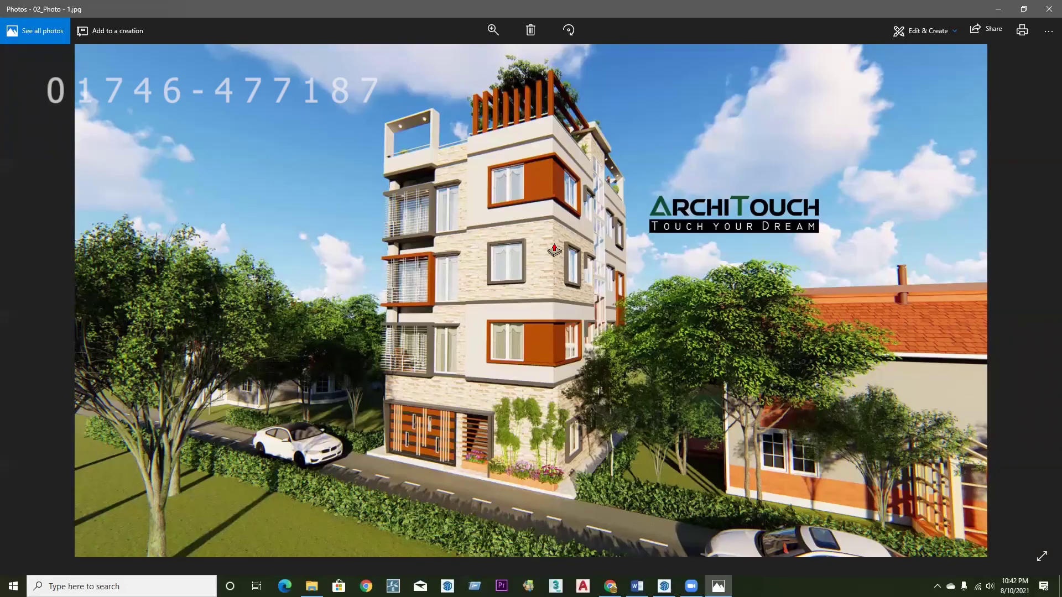
key("alt+Tab")
scroll(439, 329, "up", 2)
scroll(439, 329, "down", 3)
mouse_move(559, 417)
middle_mouse_down()
mouse_move(509, 263)
mouse_move(445, 279)
mouse_move(422, 253)
mouse_move(635, 236)
middle_mouse_up()
middle_click_drag(564, 284, 191, 312)
scroll(191, 312, "down", 3)
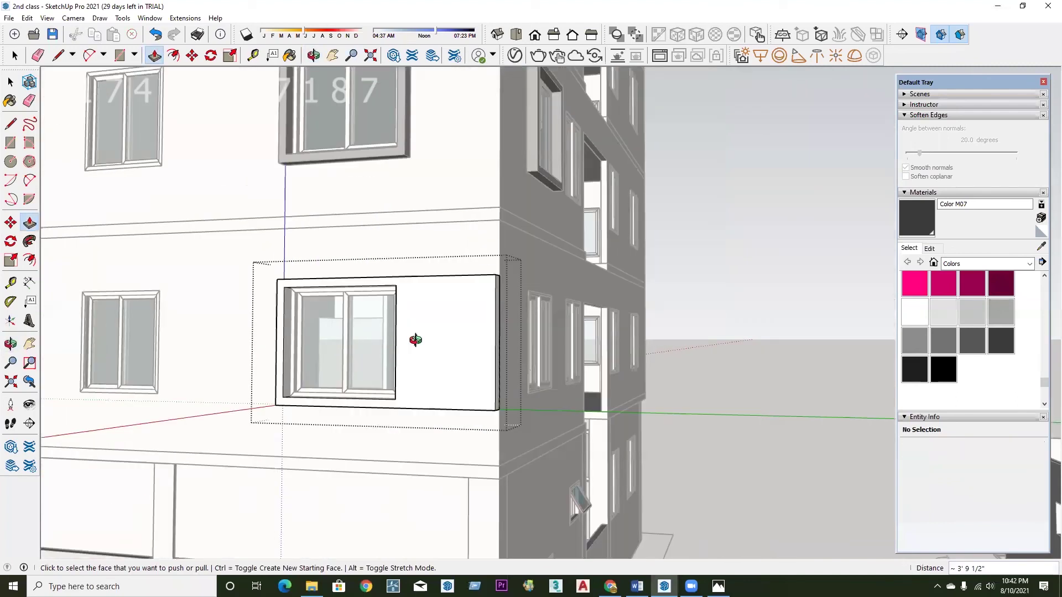
middle_click_drag(415, 338, 526, 339)
scroll(727, 334, "up", 1)
scroll(707, 329, "up", 3)
Extend the frame's right end to the building corner and delete its end face and edge.
left_click(706, 329)
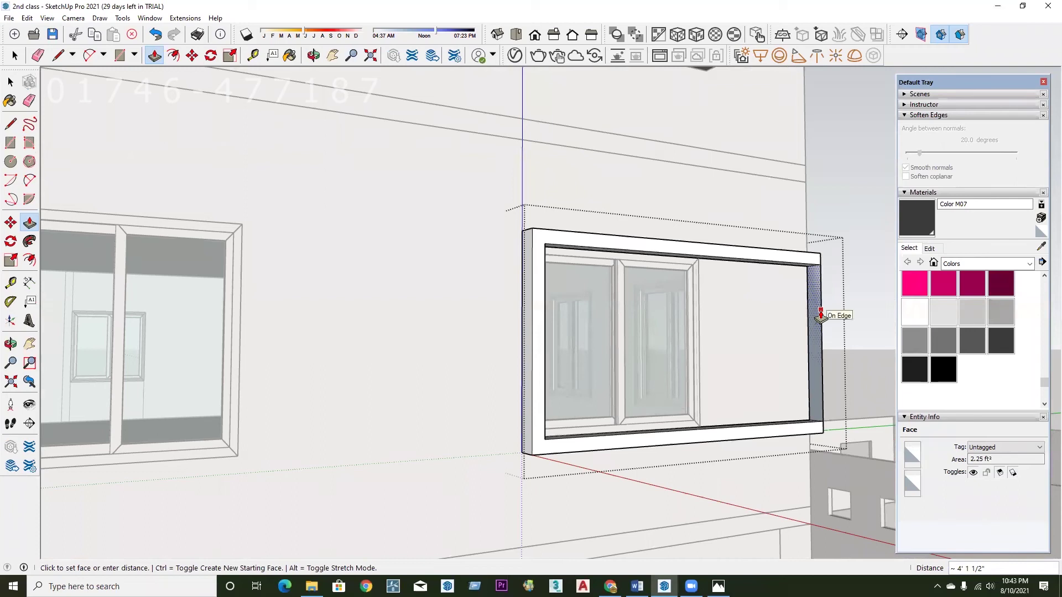
left_click(820, 314)
mouse_move(794, 343)
middle_mouse_down()
mouse_move(666, 331)
mouse_move(474, 344)
mouse_move(447, 360)
mouse_move(497, 344)
middle_mouse_up()
scroll(495, 337, "up", 1)
key("space")
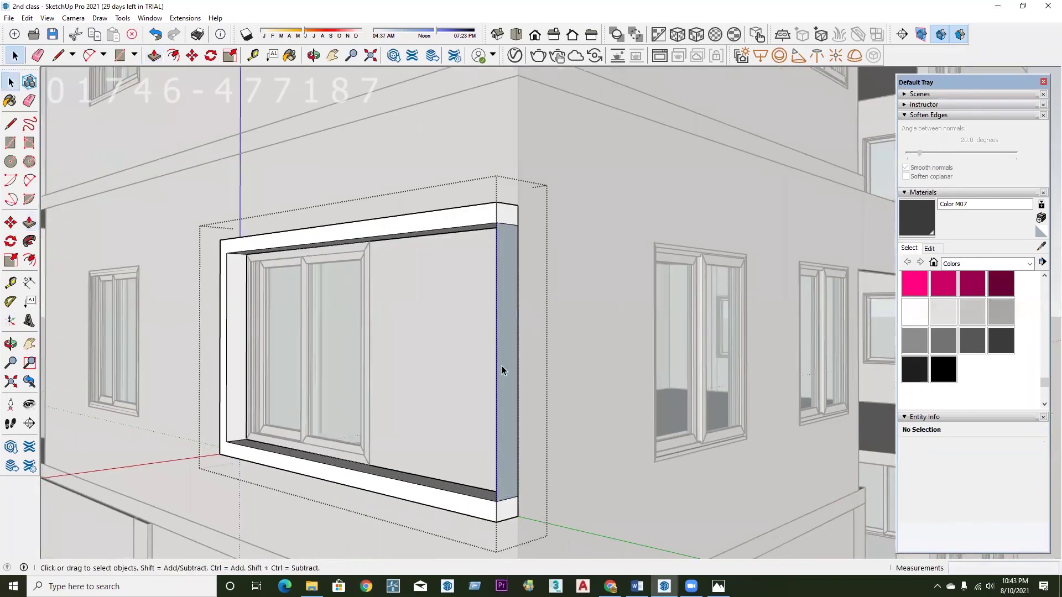
left_click(501, 366)
key("Delete")
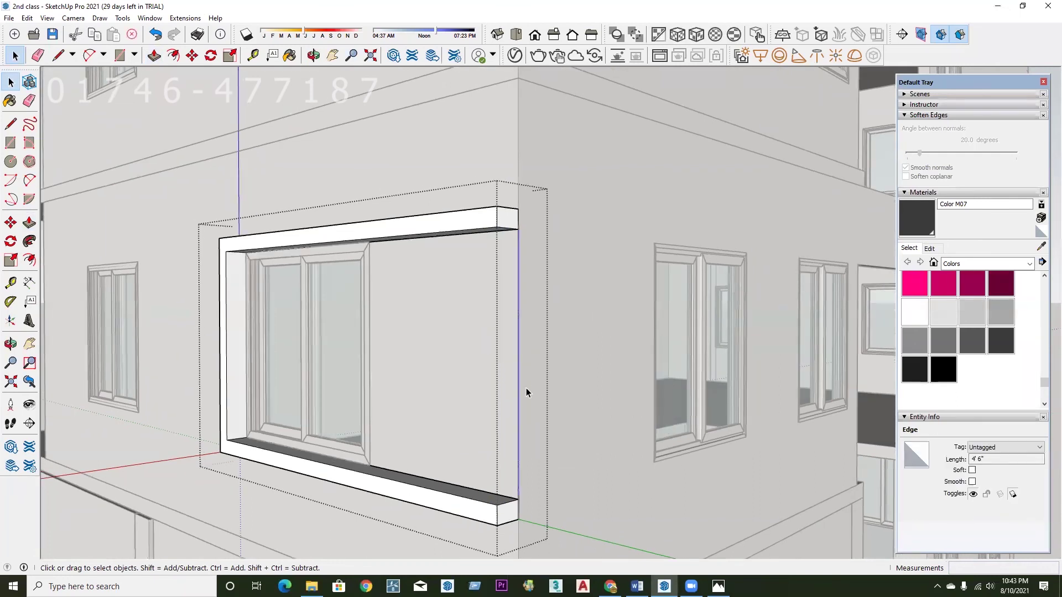
mouse_move(410, 391)
middle_mouse_down()
mouse_move(531, 372)
mouse_move(297, 392)
middle_mouse_up()
mouse_move(385, 393)
middle_mouse_down()
mouse_move(422, 417)
mouse_move(369, 365)
mouse_move(360, 480)
mouse_move(428, 469)
mouse_move(499, 394)
mouse_move(362, 363)
middle_mouse_up()
Draw a rectangle over the adjoining wall's window and offset it outward.
scroll(467, 395, "down", 3)
scroll(394, 313, "up", 3)
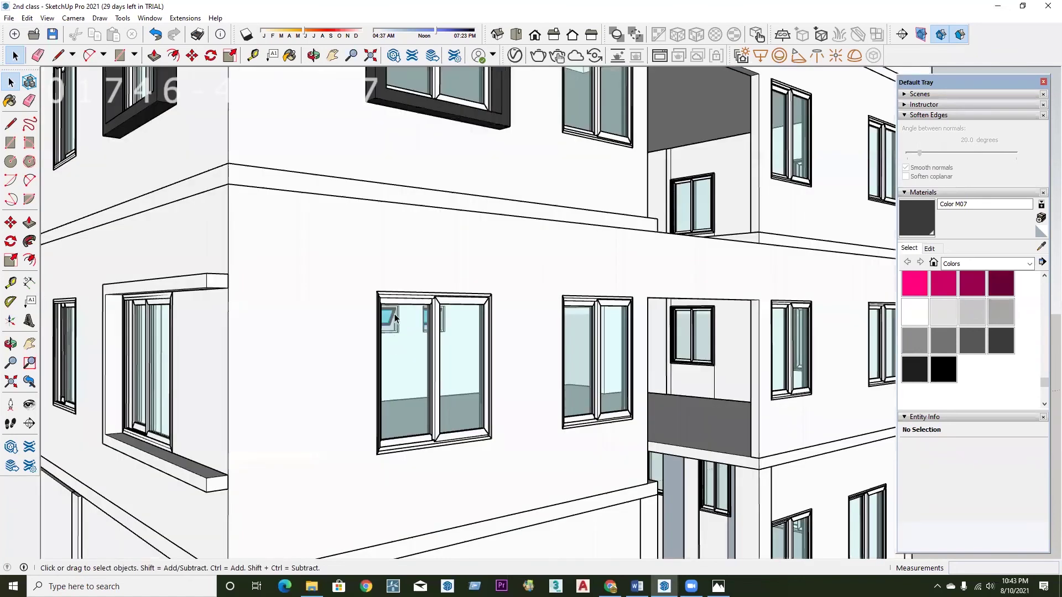
key("r")
scroll(387, 279, "up", 1)
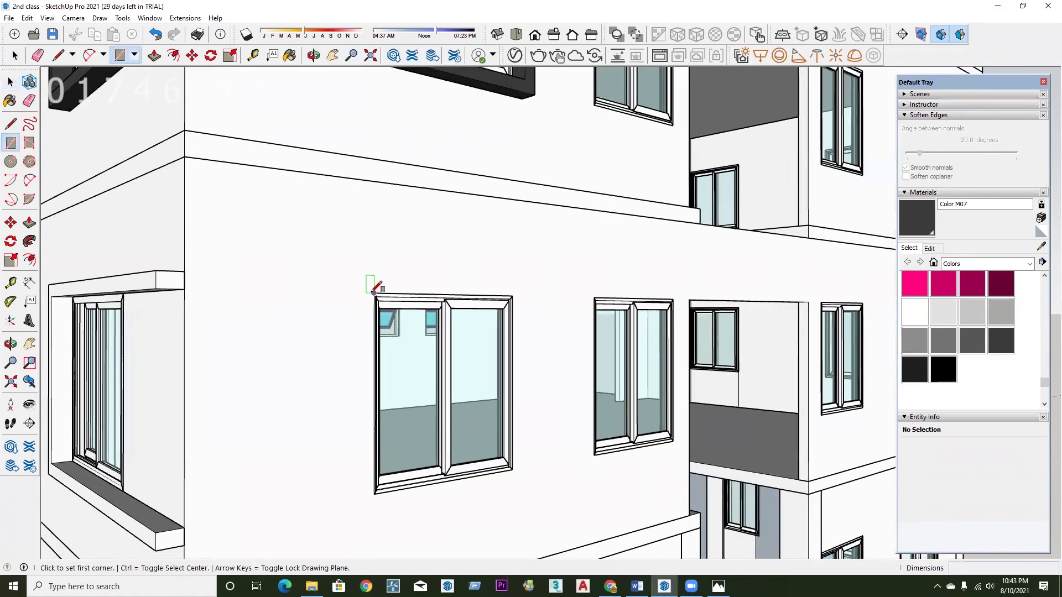
left_click(374, 293)
left_click(512, 469)
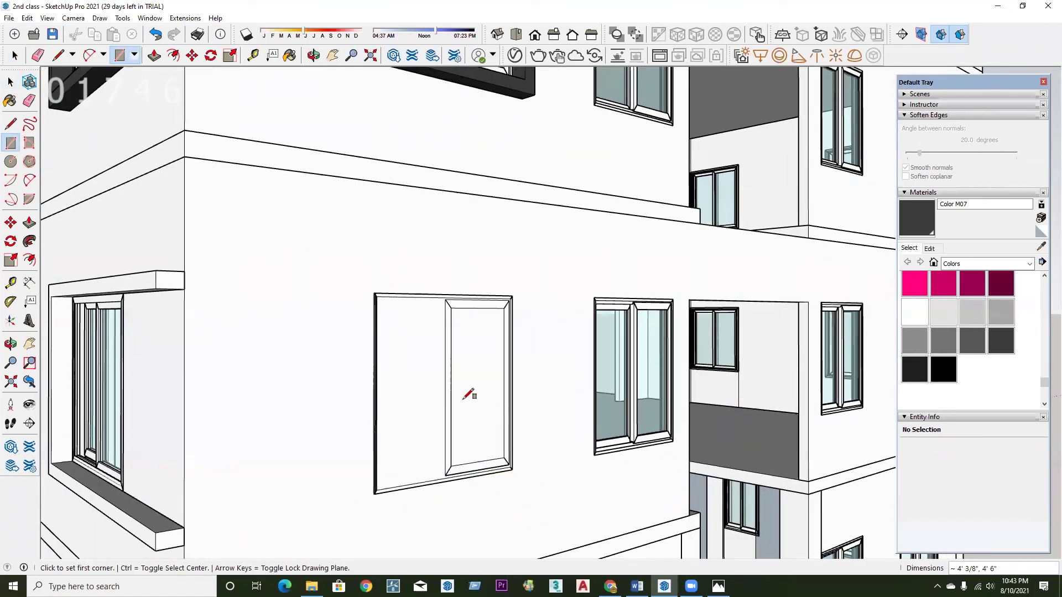
key("f")
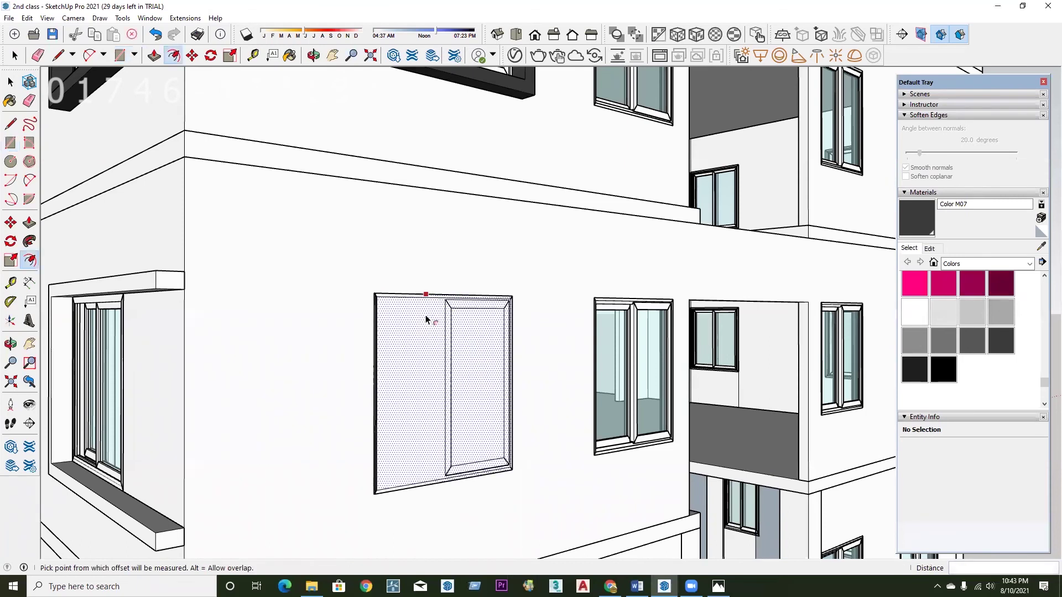
left_click(426, 315)
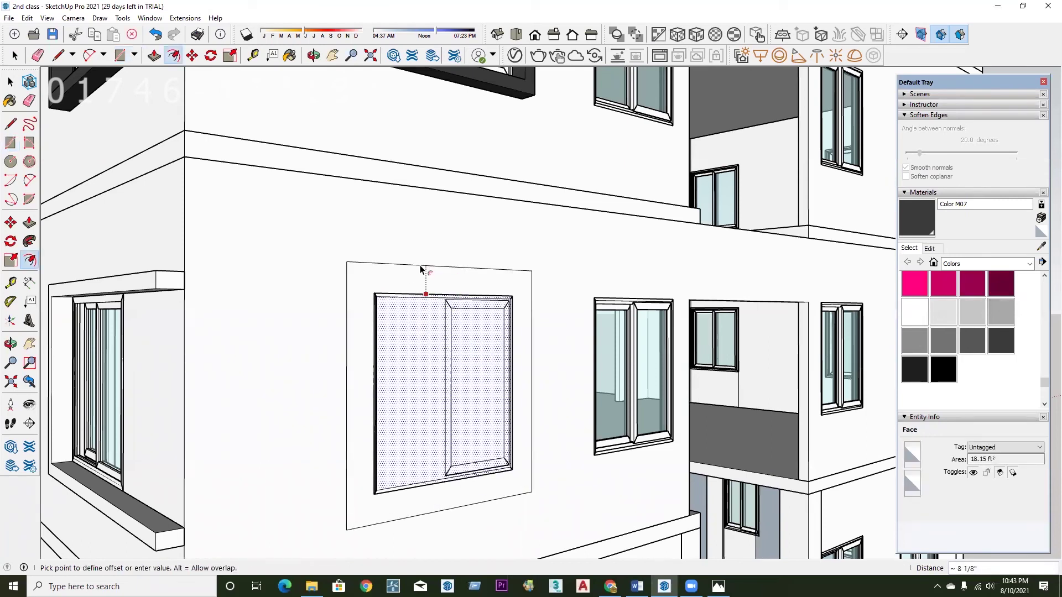
left_click(420, 264)
Delete the inner face, group the surround, and push it out from the wall.
key("space")
key("Delete")
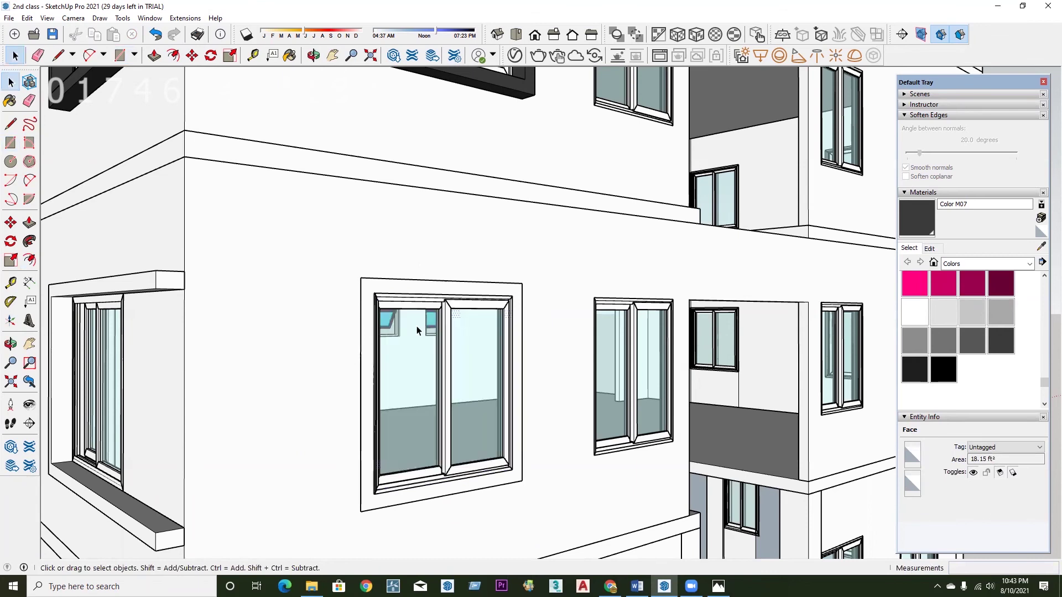
double_click(413, 287)
right_click(416, 286)
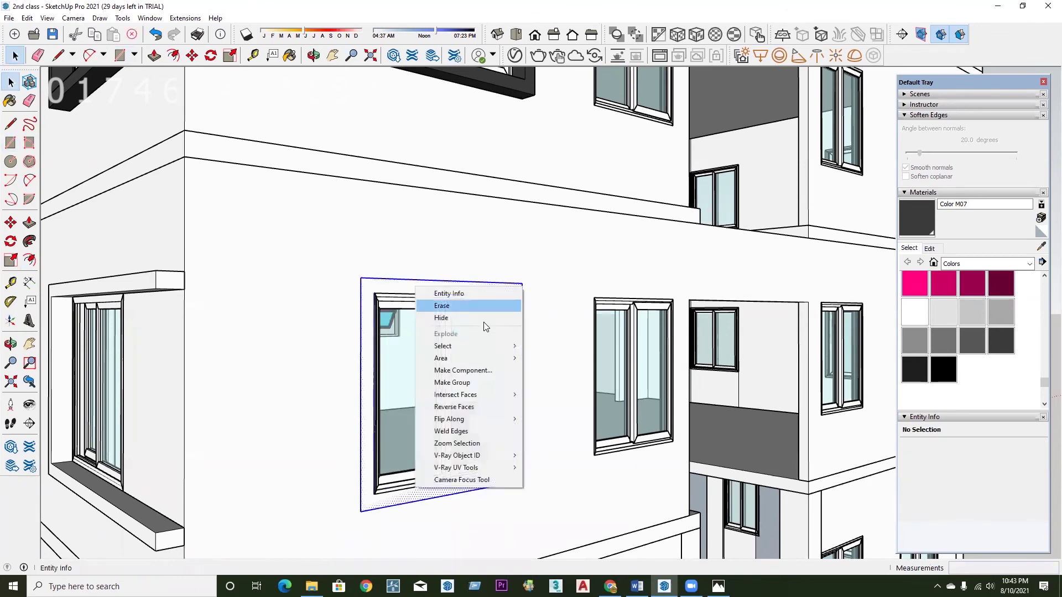
left_click(468, 383)
double_click(403, 285)
key("p")
left_click(407, 299)
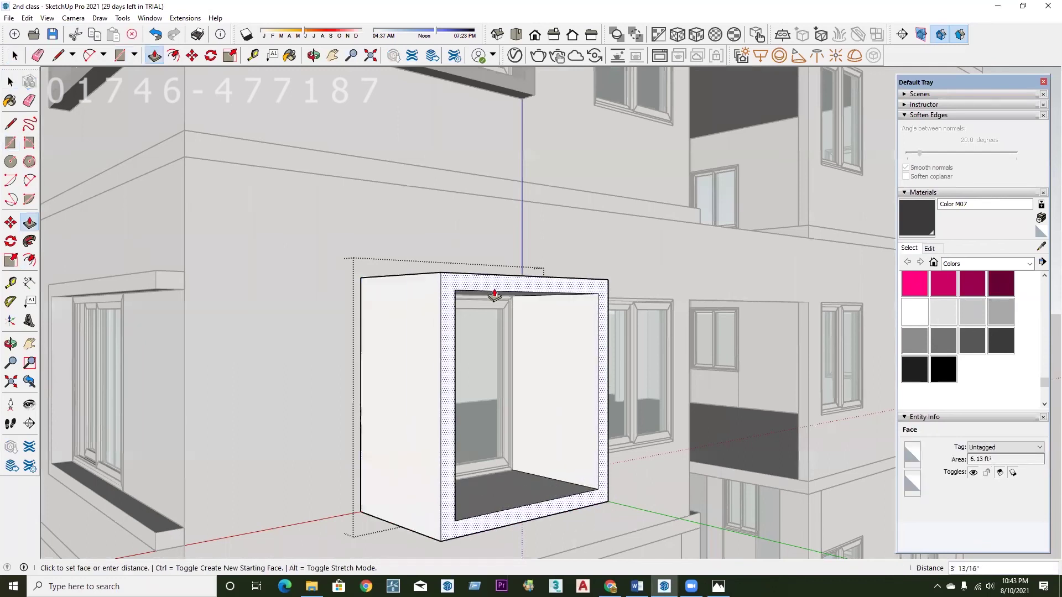
Extend the surround's side to the building corner to join the wrap-around frame.
mouse_move(467, 315)
middle_mouse_down()
mouse_move(308, 301)
mouse_move(687, 328)
middle_mouse_up()
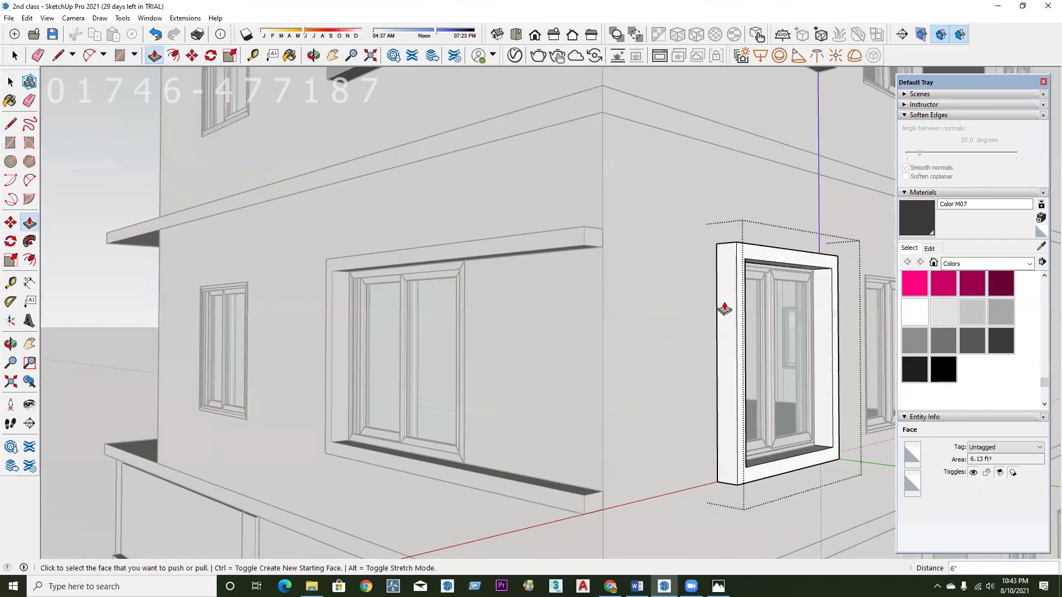
double_click(592, 261)
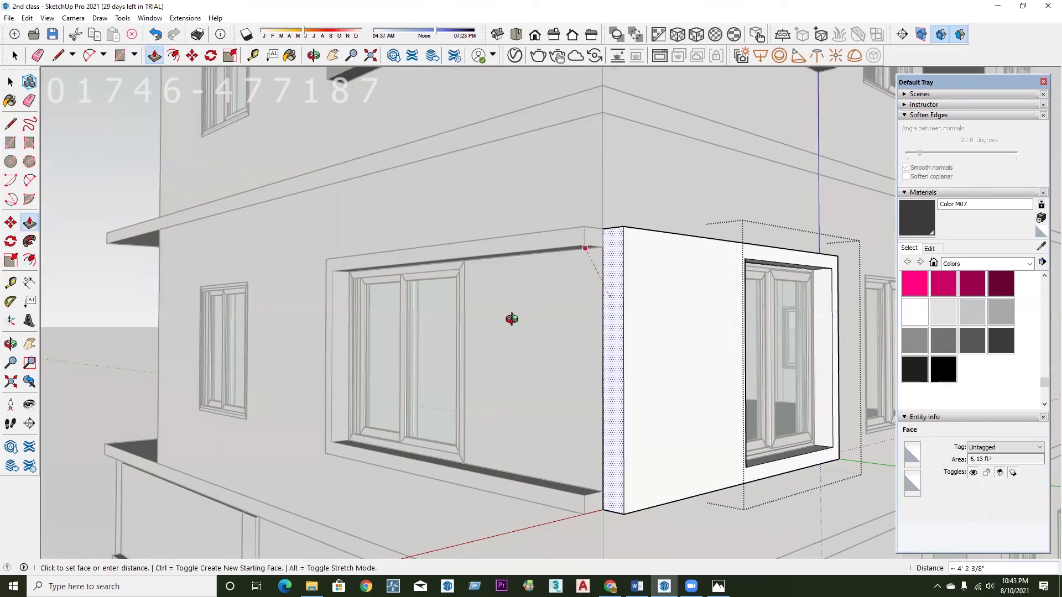
middle_click_drag(506, 315, 483, 351)
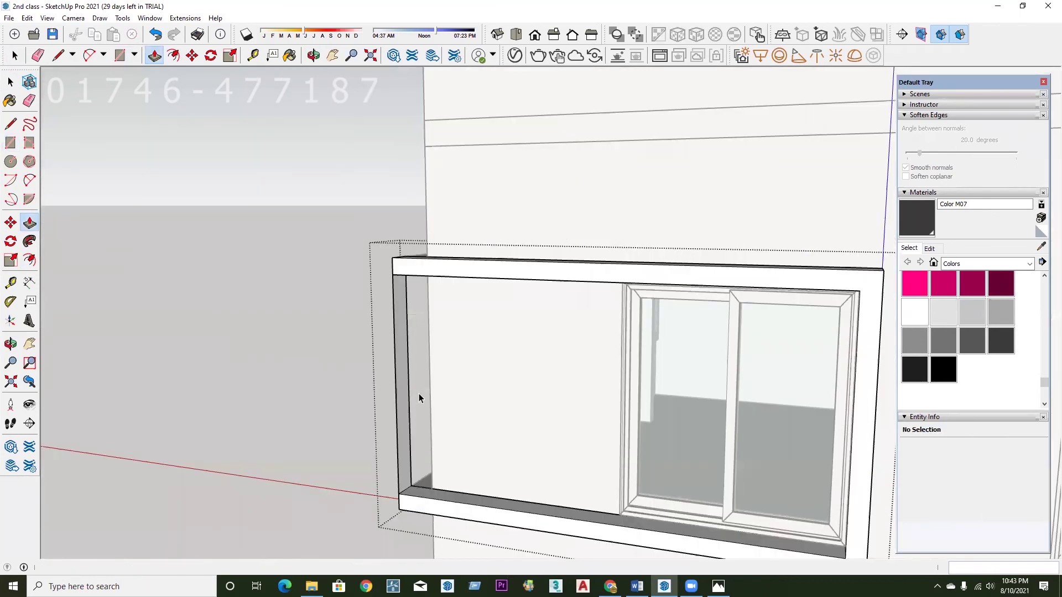
key("space")
key("ctrl+a")
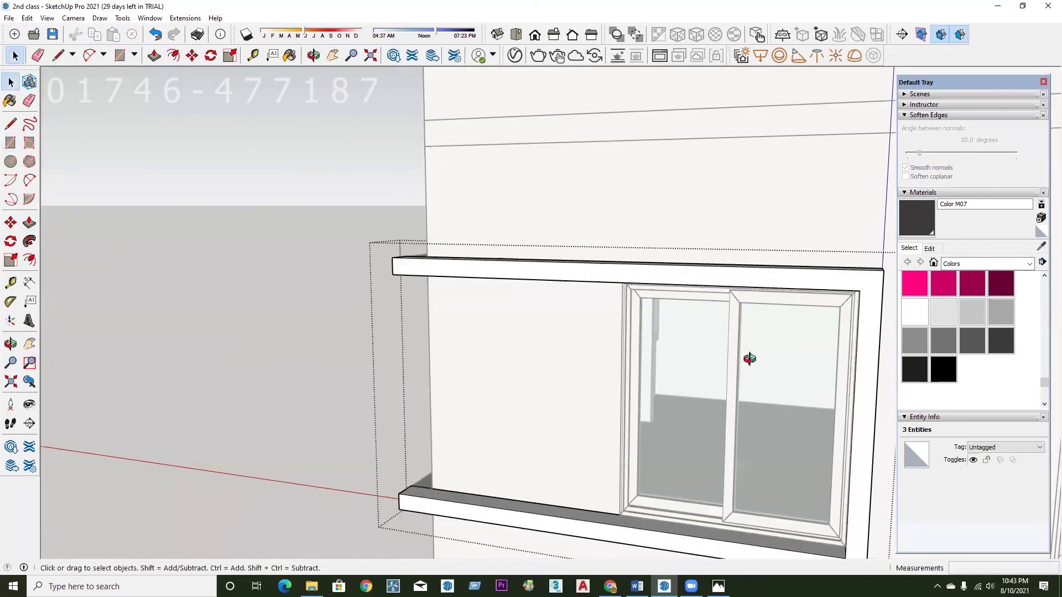
middle_click_drag(748, 357, 557, 442)
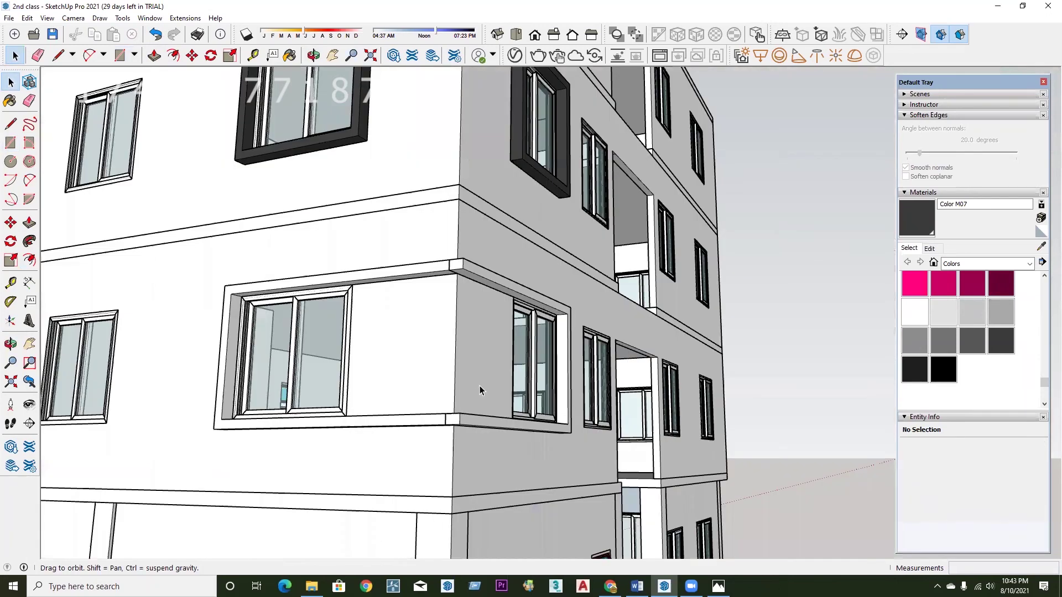
Paint the corner window frame with Color C07 after trying B07.
middle_click_drag(479, 390, 500, 427)
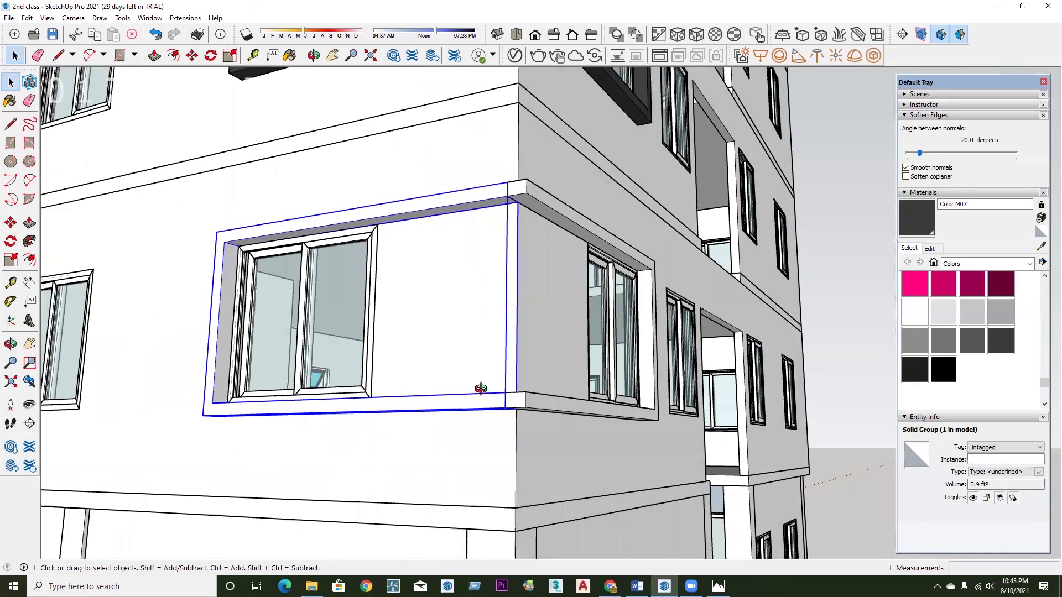
scroll(484, 413, "down", 2)
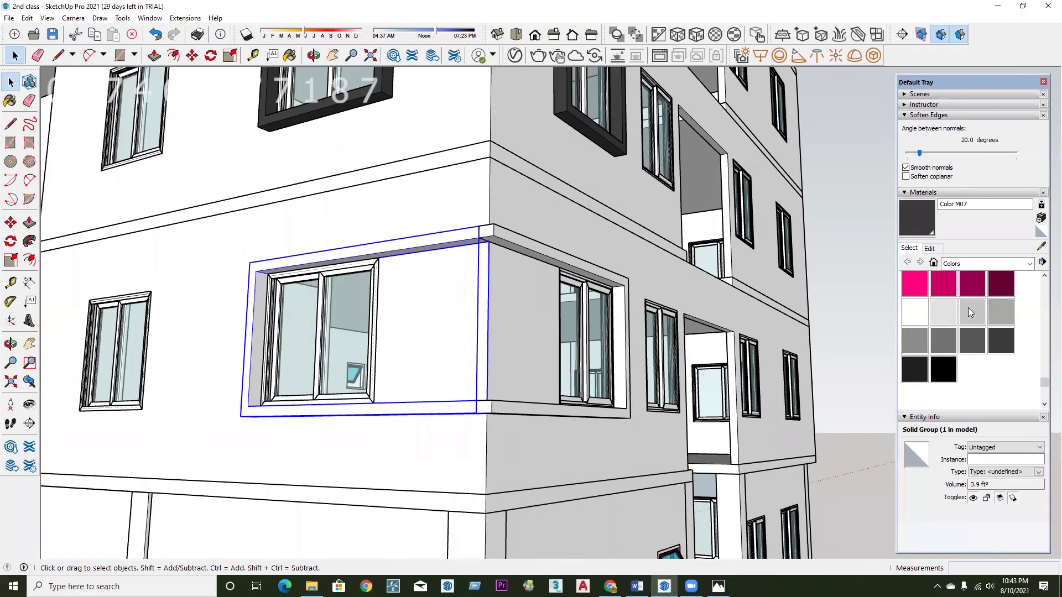
scroll(971, 314, "up", 5)
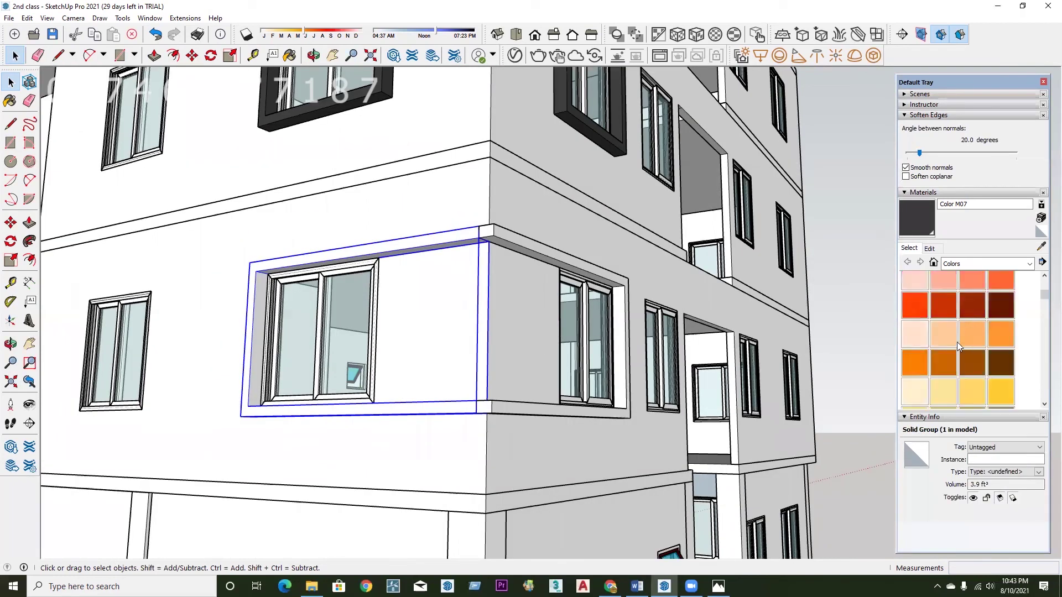
left_click(975, 315)
left_click(973, 368)
left_click(974, 300)
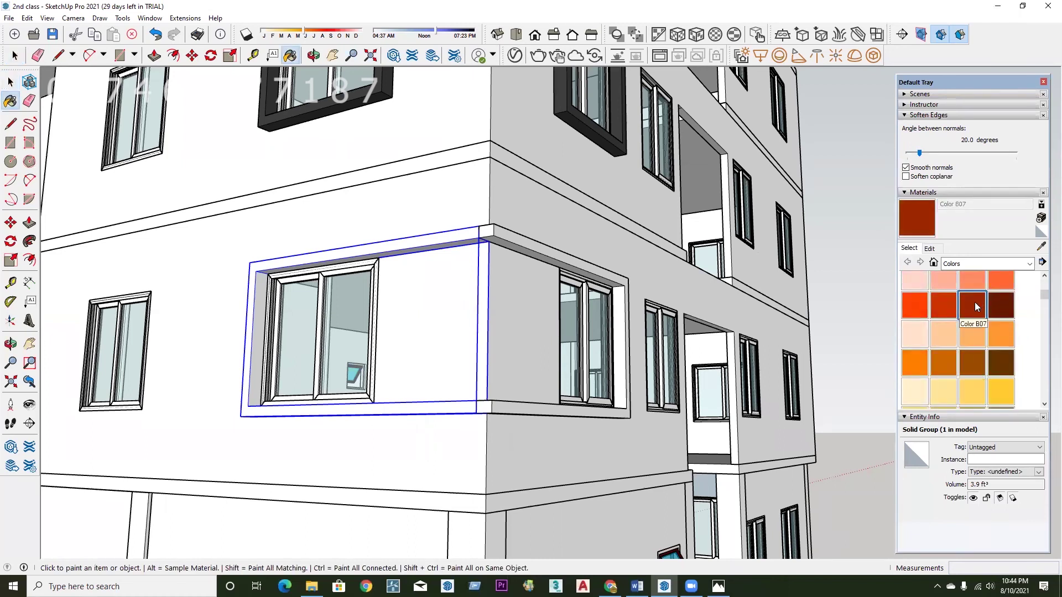
left_click(974, 366)
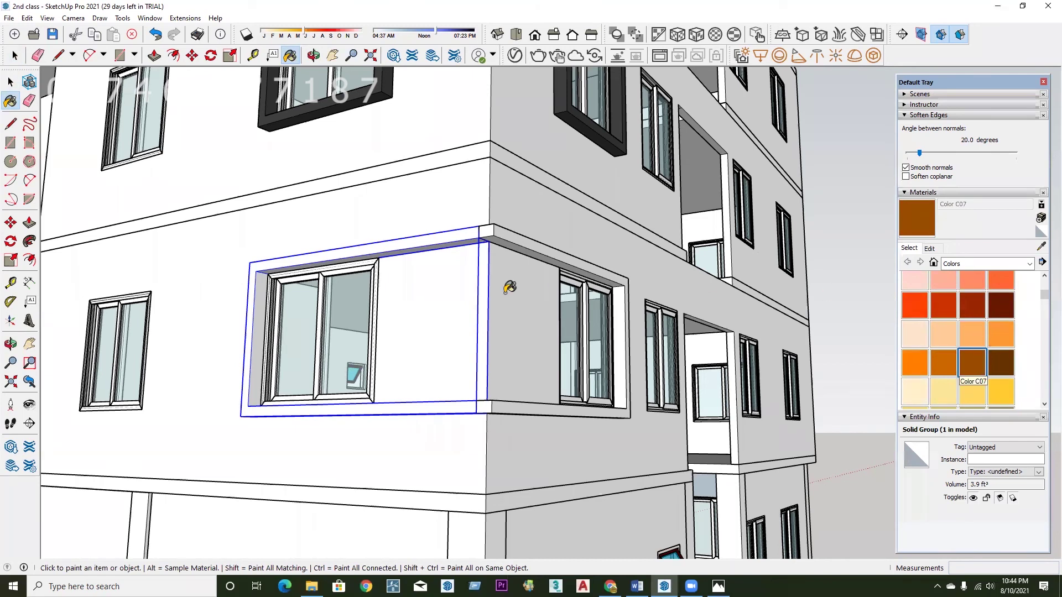
left_click(472, 234)
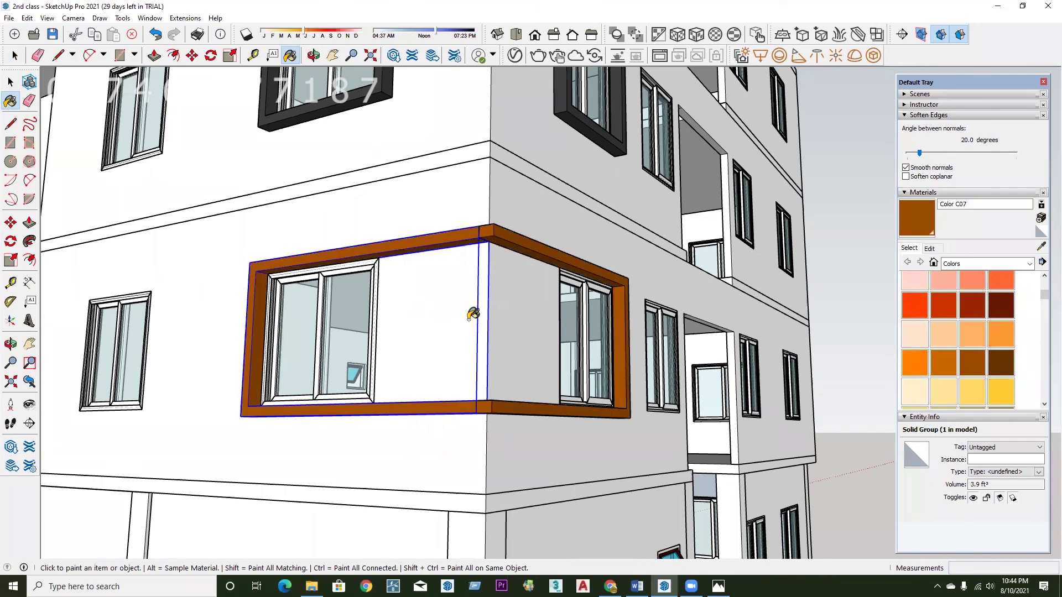
Open the building group and select the left wall face beside the corner frame.
key("space")
middle_click_drag(462, 313, 449, 321)
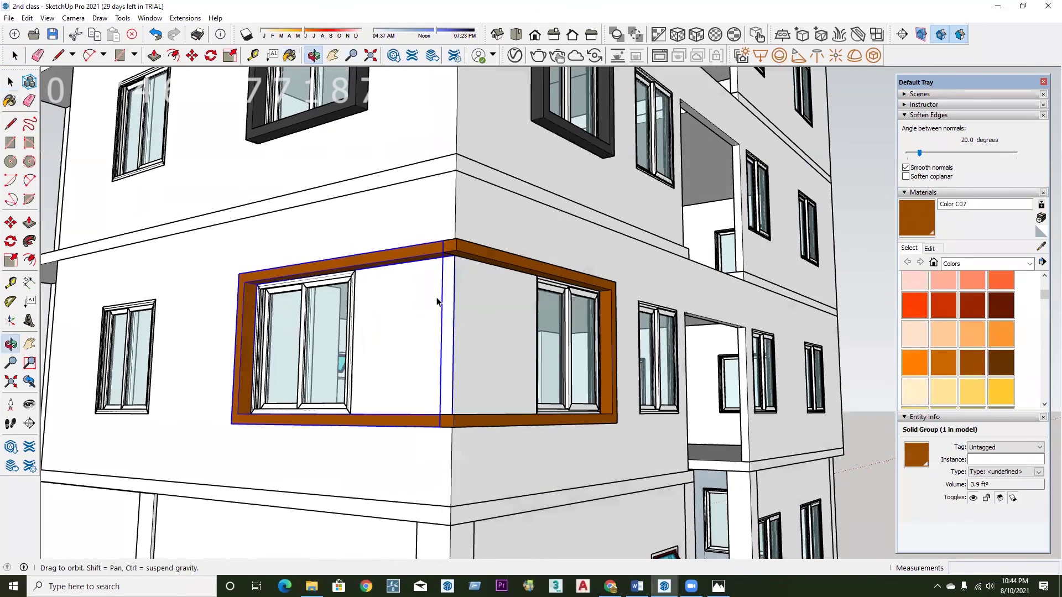
left_click(449, 312)
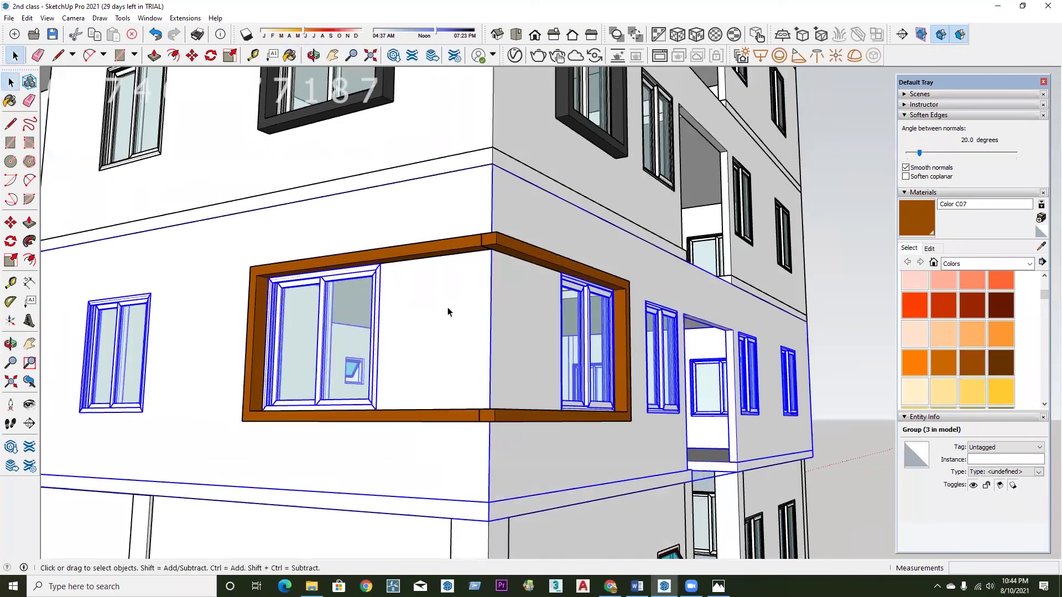
double_click(519, 314)
scroll(432, 316, "up", 2)
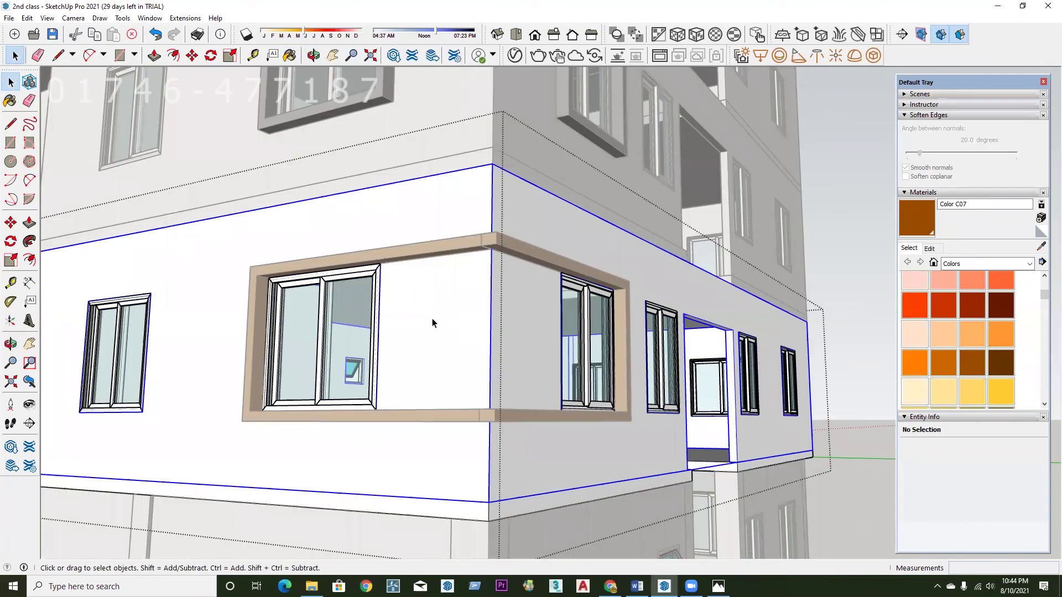
left_click(457, 305)
scroll(457, 305, "up", 1)
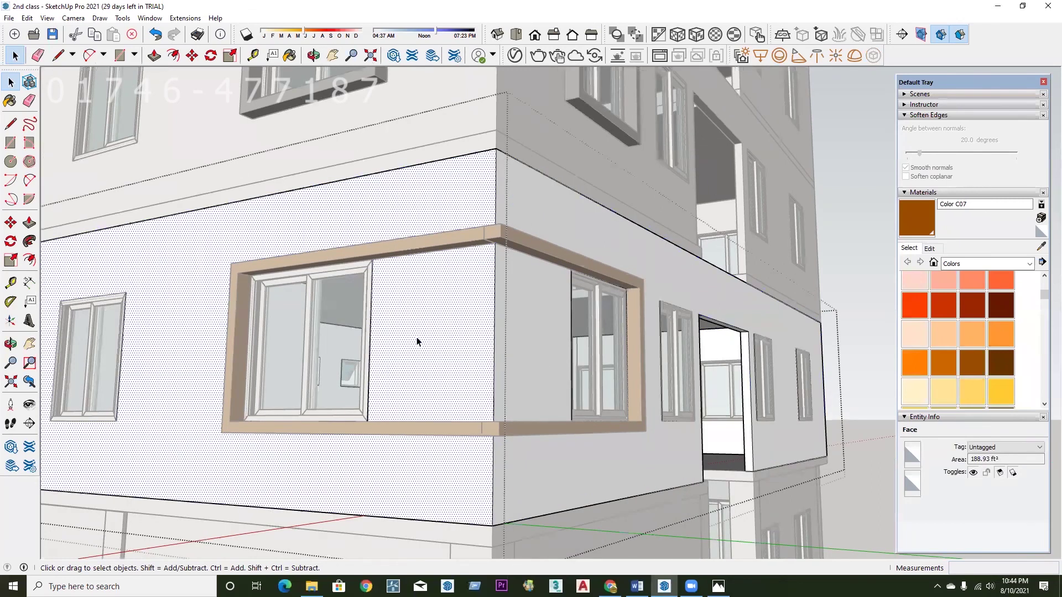
scroll(486, 300, "down", 1)
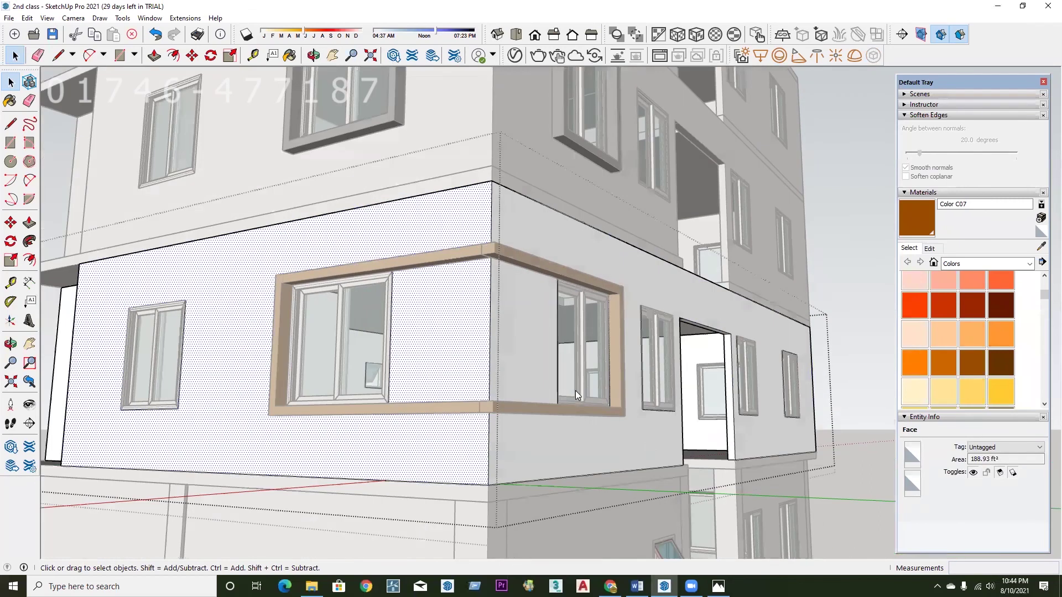
Compare the brown frame against the reference render in Photos.
key("alt+Tab")
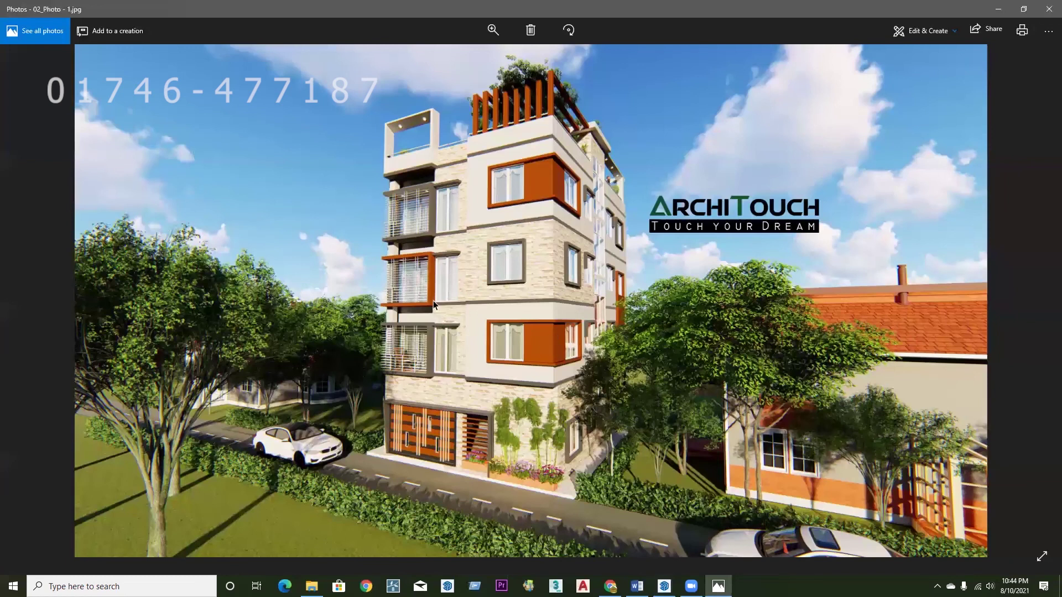
key("alt+Tab")
key("l")
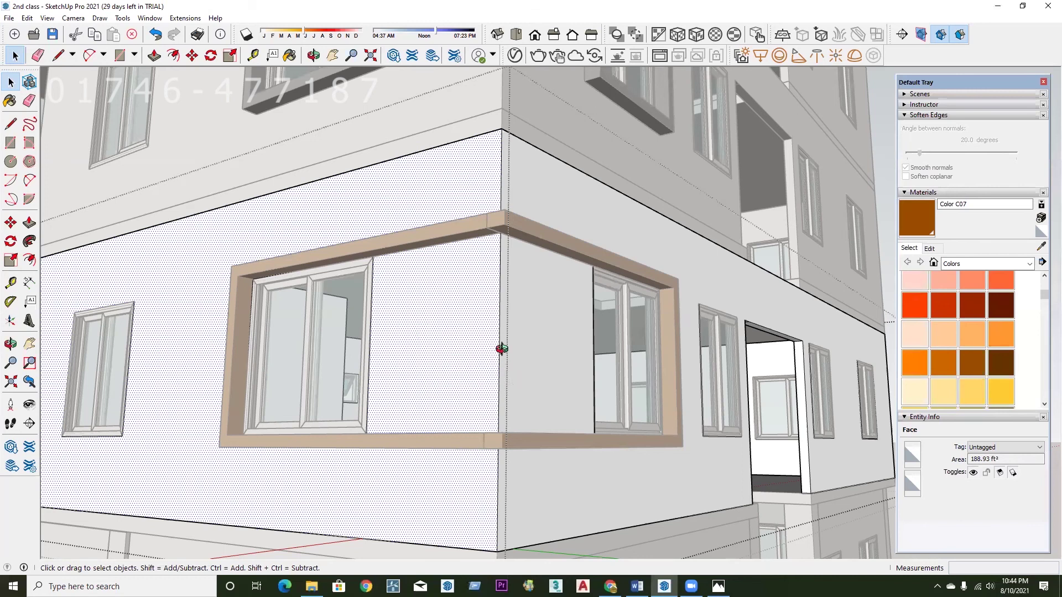
Draw an infill panel between the left window and the corner, then begin one beside the right window.
scroll(491, 271, "up", 1)
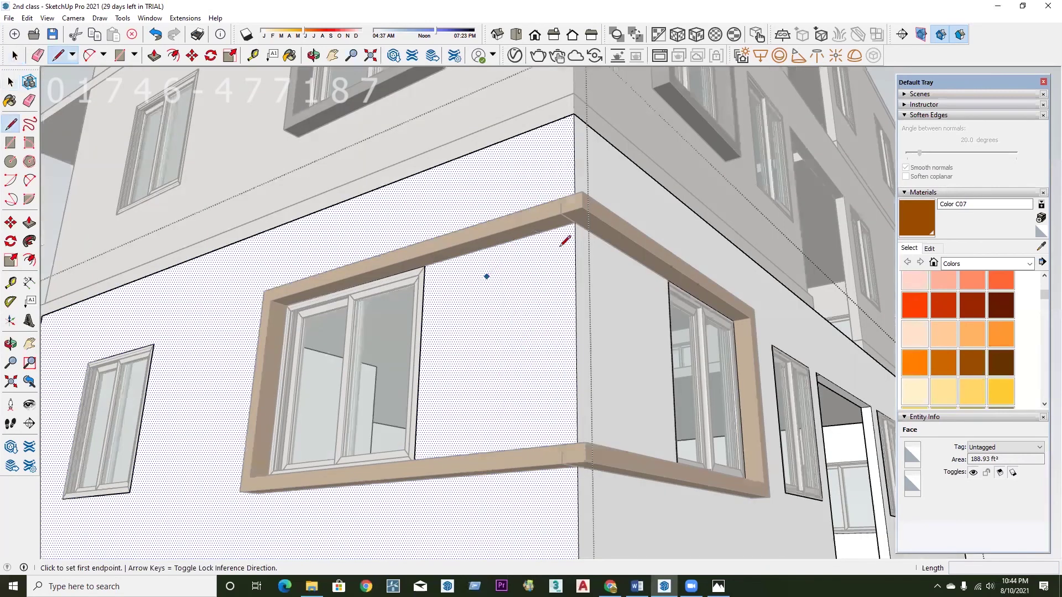
key("r")
middle_click_drag(525, 245, 516, 260)
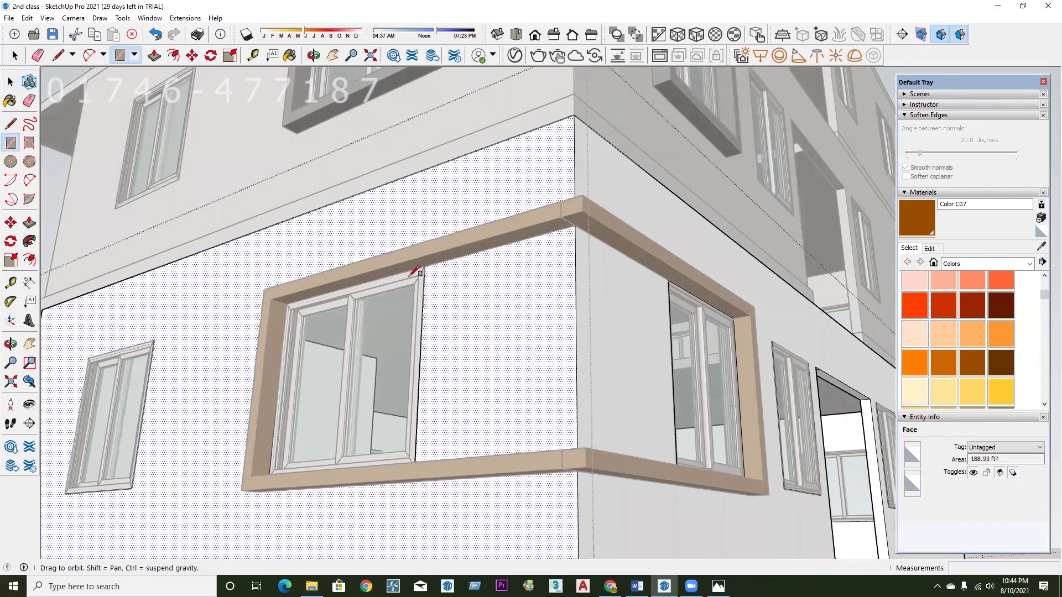
middle_click_drag(422, 262, 419, 267)
left_click(412, 270)
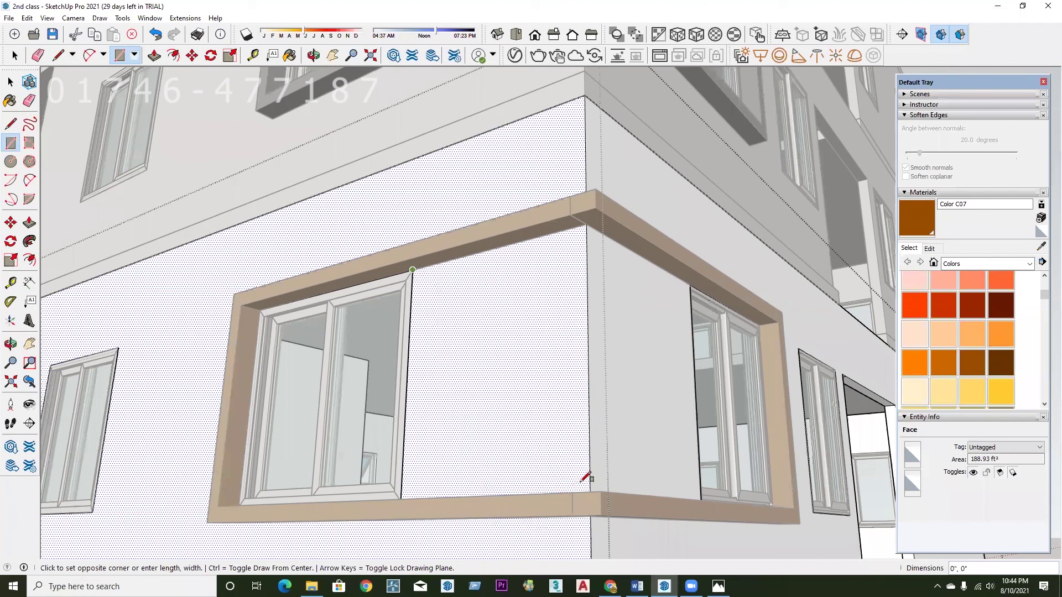
left_click(490, 470)
middle_click_drag(490, 467, 443, 434)
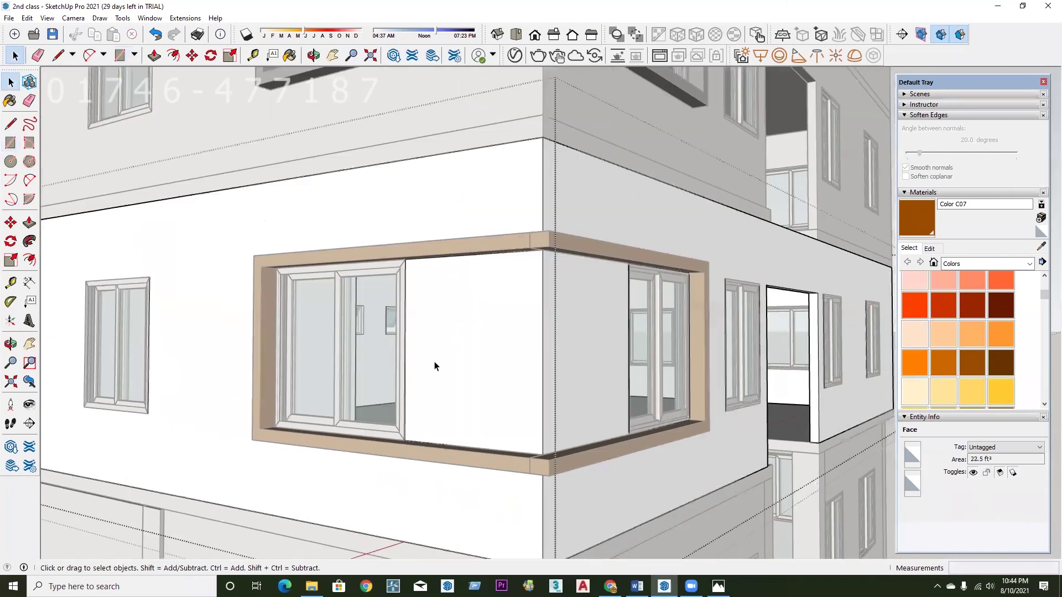
middle_click_drag(525, 343, 439, 337)
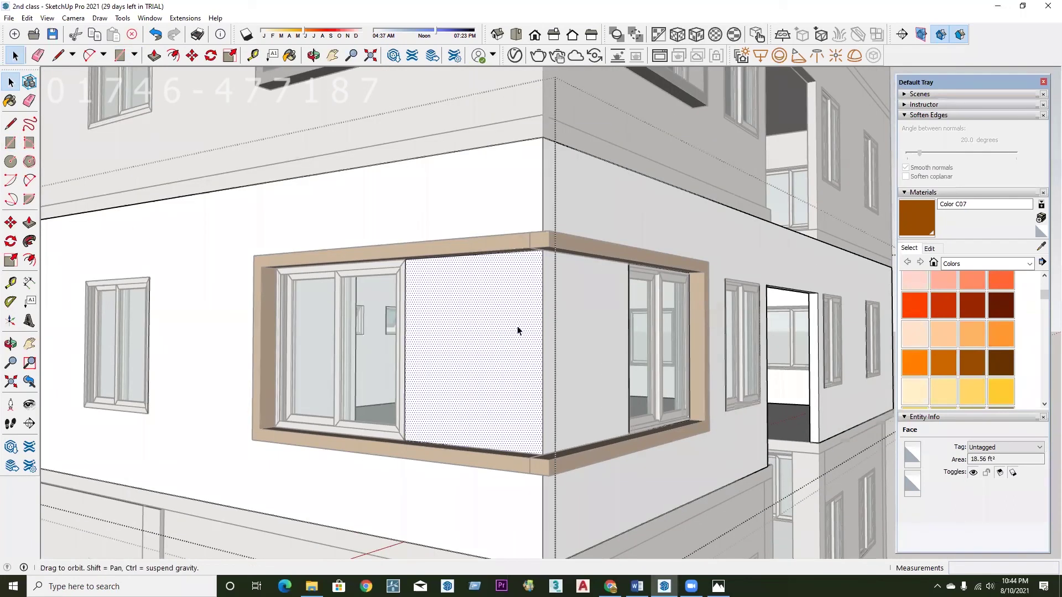
key("r")
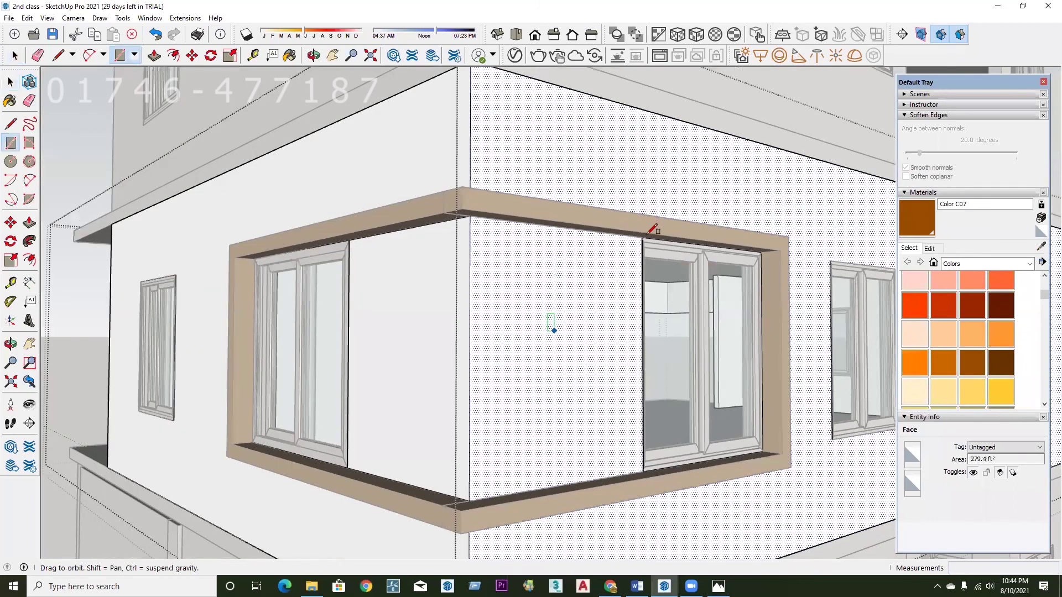
scroll(651, 228, "up", 3)
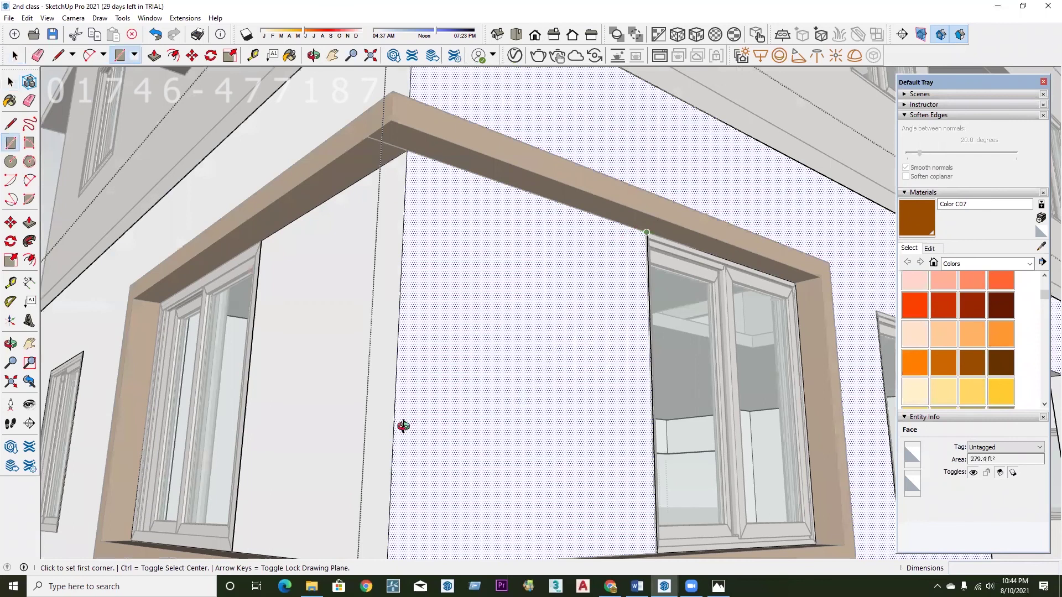
left_click(337, 552)
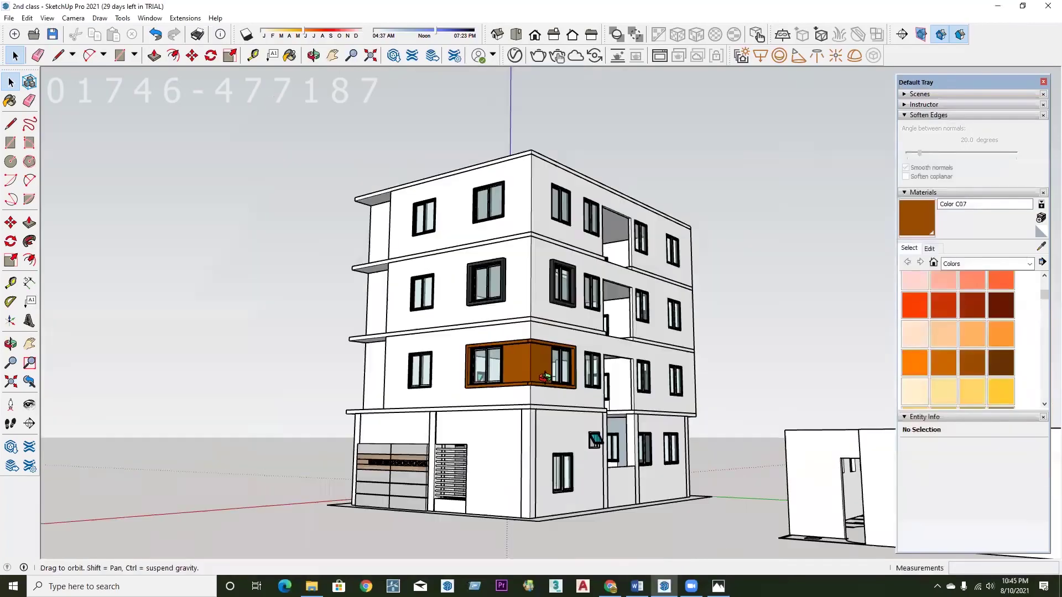
middle_click_drag(544, 445, 498, 304)
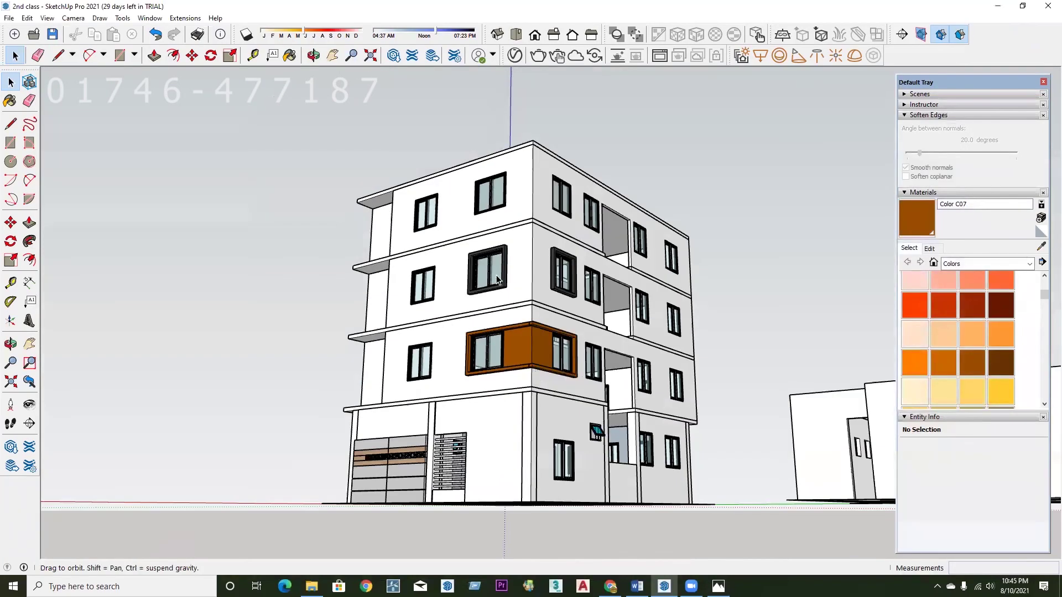
scroll(545, 321, "up", 3)
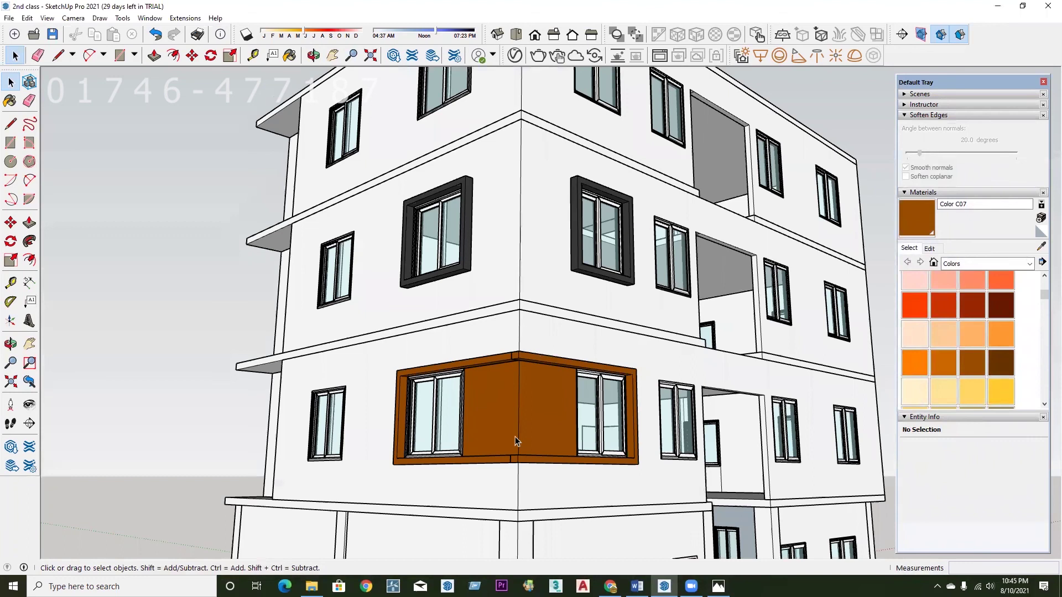
scroll(516, 436, "up", 2)
middle_click_drag(525, 383, 516, 382)
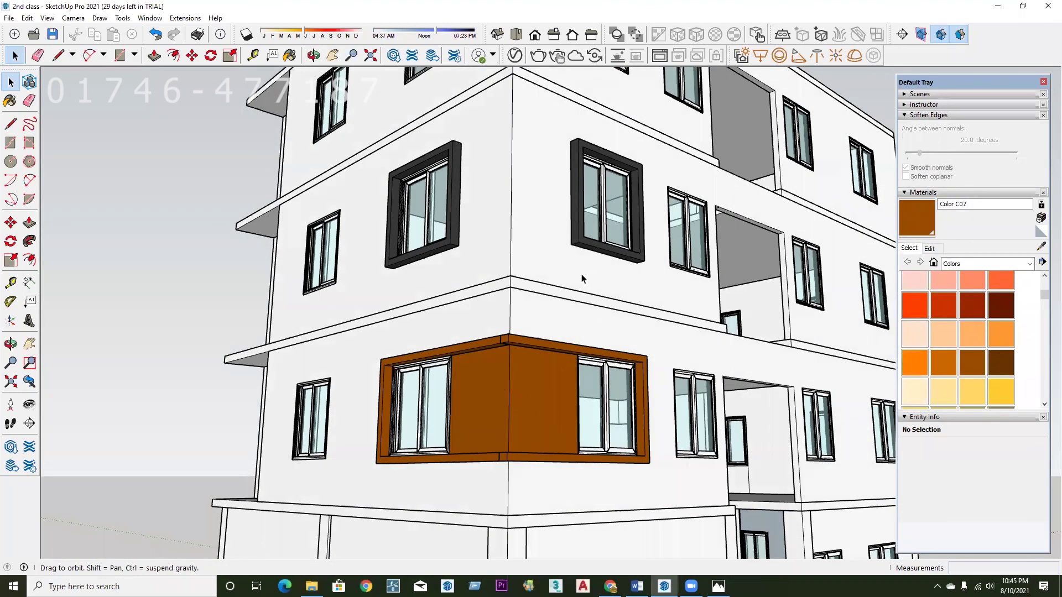
scroll(522, 377, "down", 3)
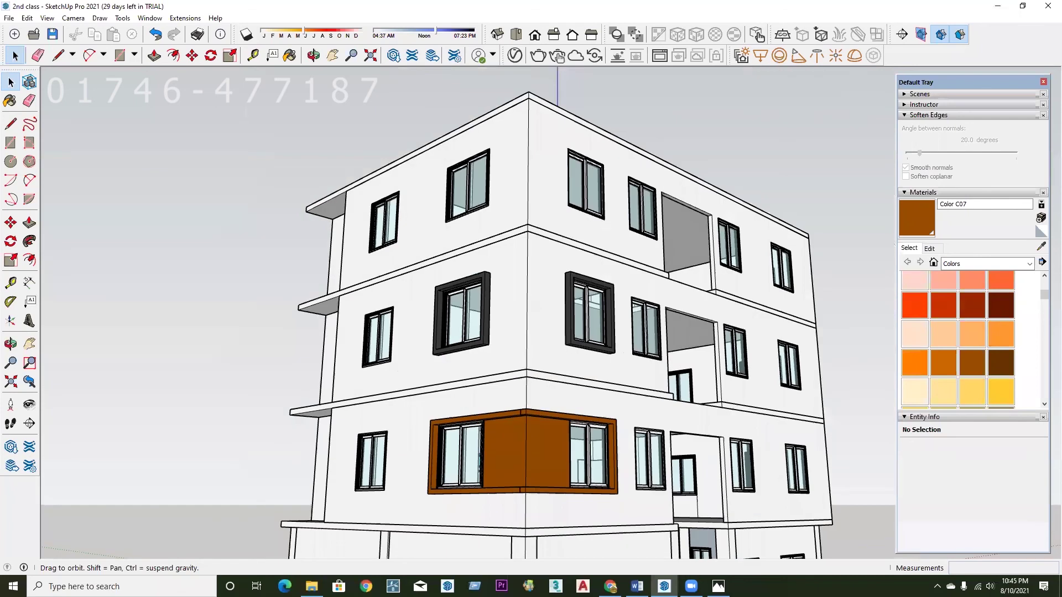
middle_click_drag(522, 377, 521, 375)
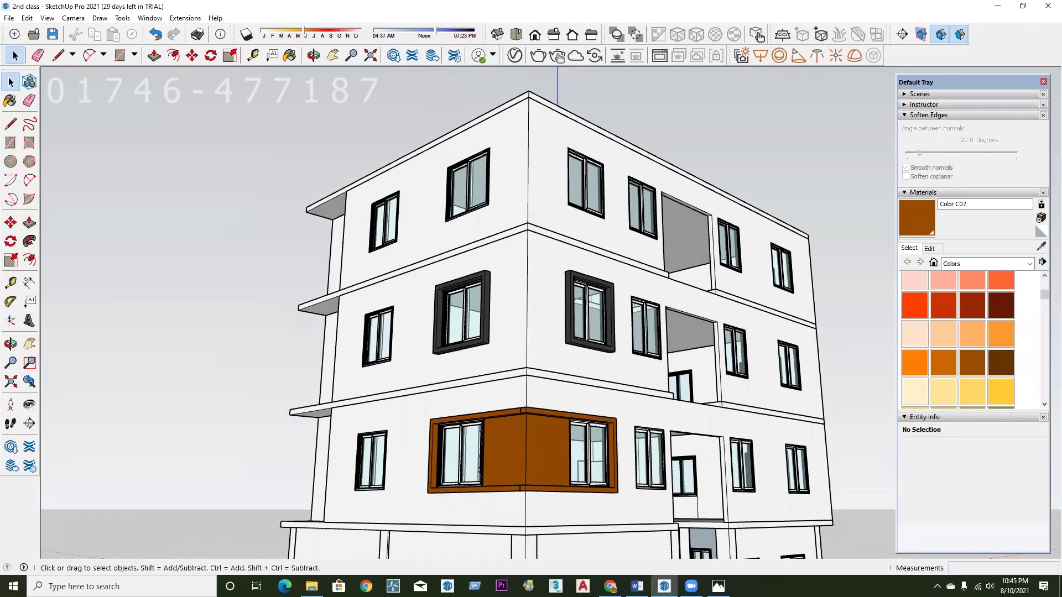
scroll(482, 217, "down", 1)
scroll(505, 306, "down", 1)
scroll(485, 302, "down", 1)
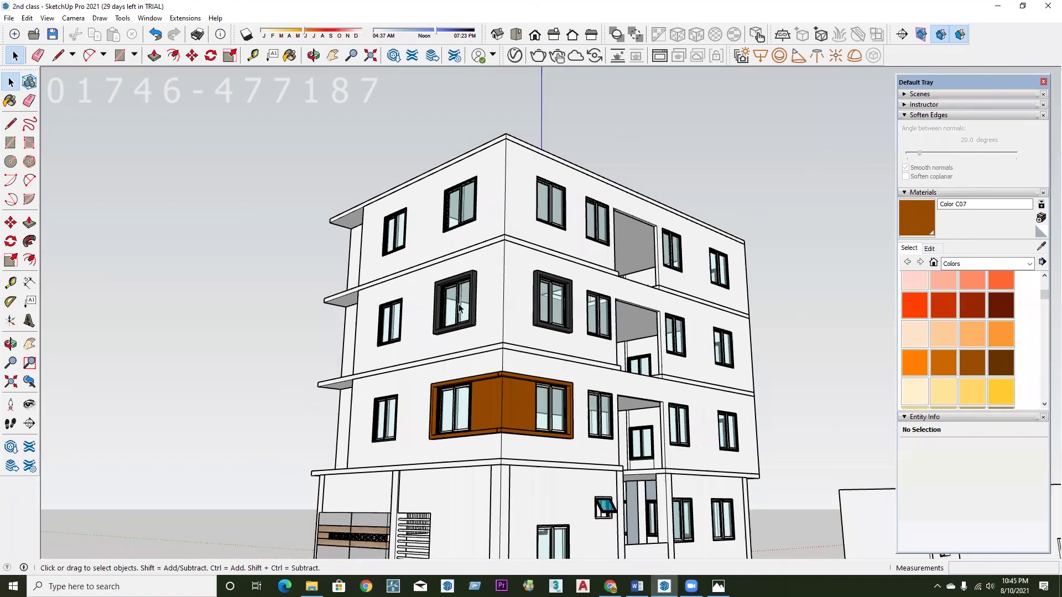
scroll(461, 309, "down", 1)
scroll(486, 225, "up", 1)
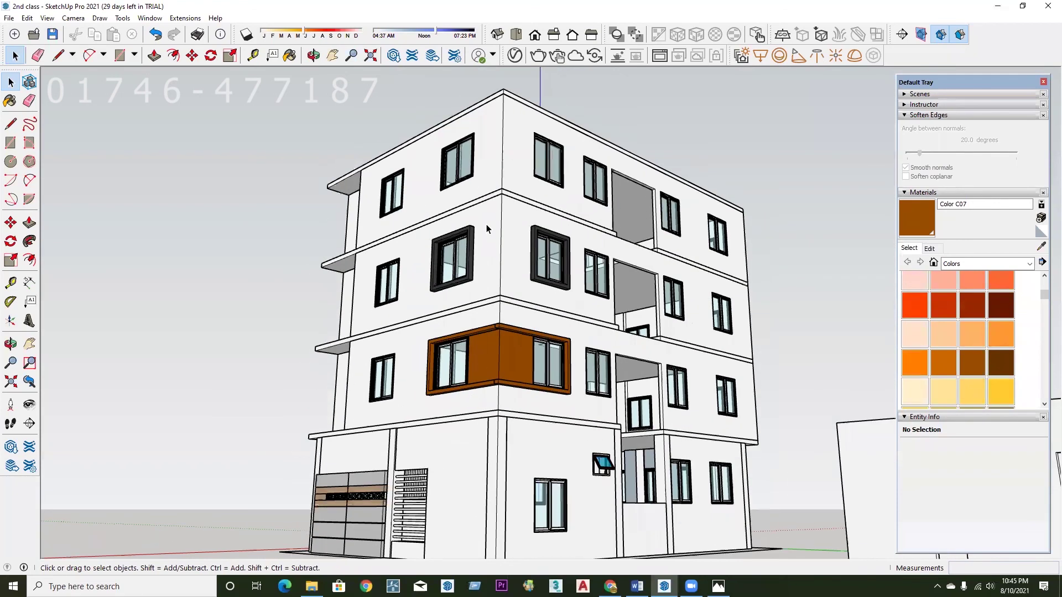
scroll(486, 228, "down", 1)
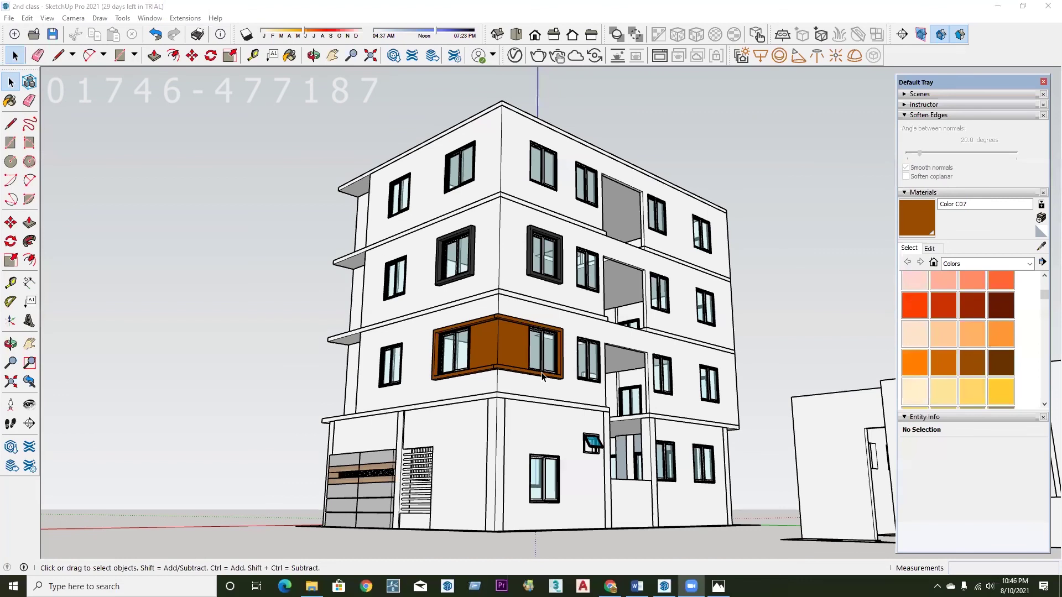
scroll(534, 335, "up", 1)
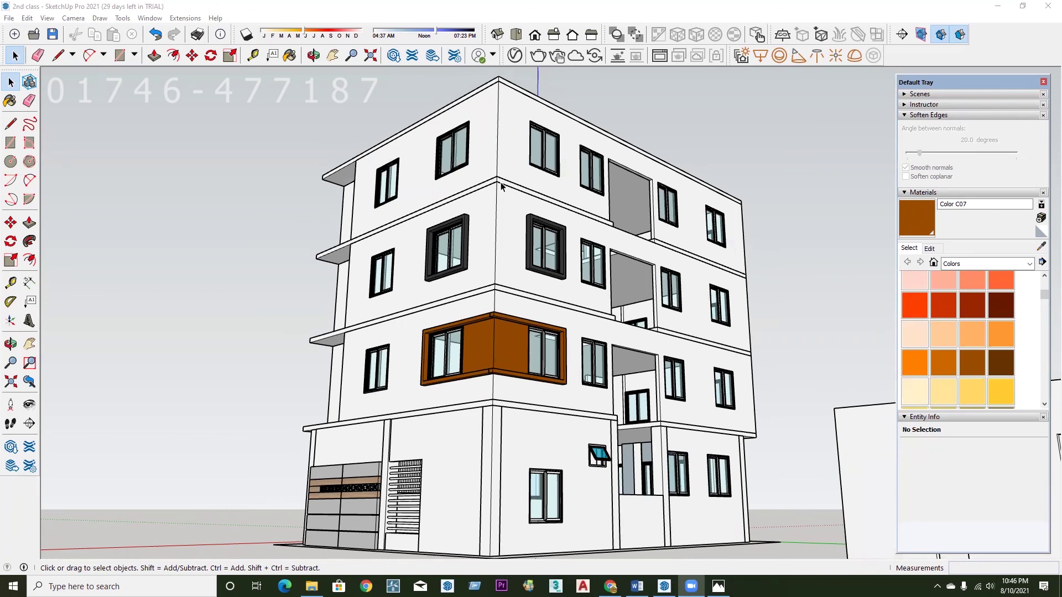
middle_click_drag(445, 254, 478, 246)
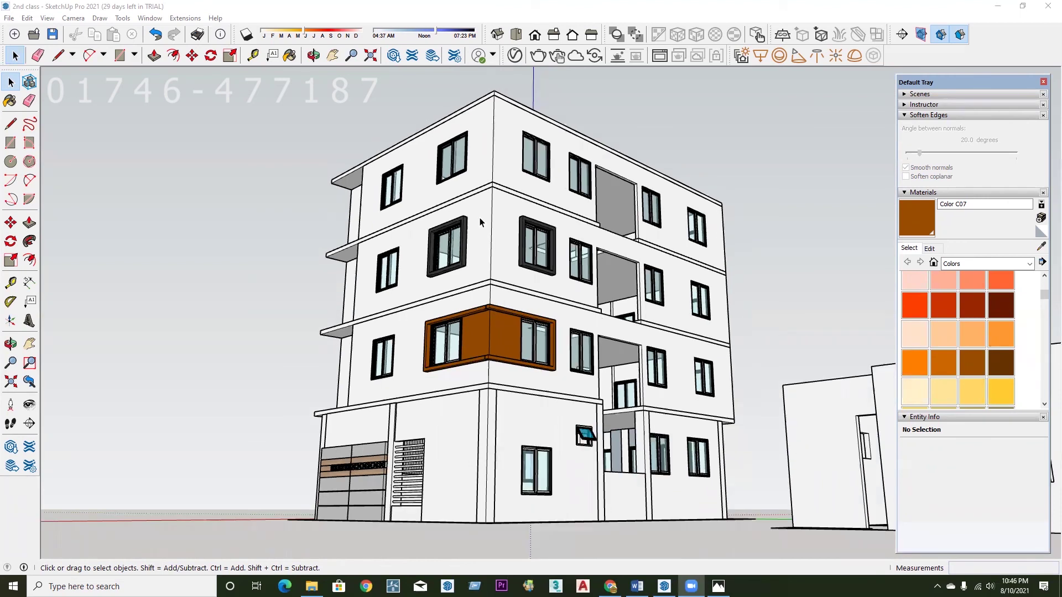
middle_click_drag(600, 317, 522, 243)
middle_click_drag(517, 417, 490, 288)
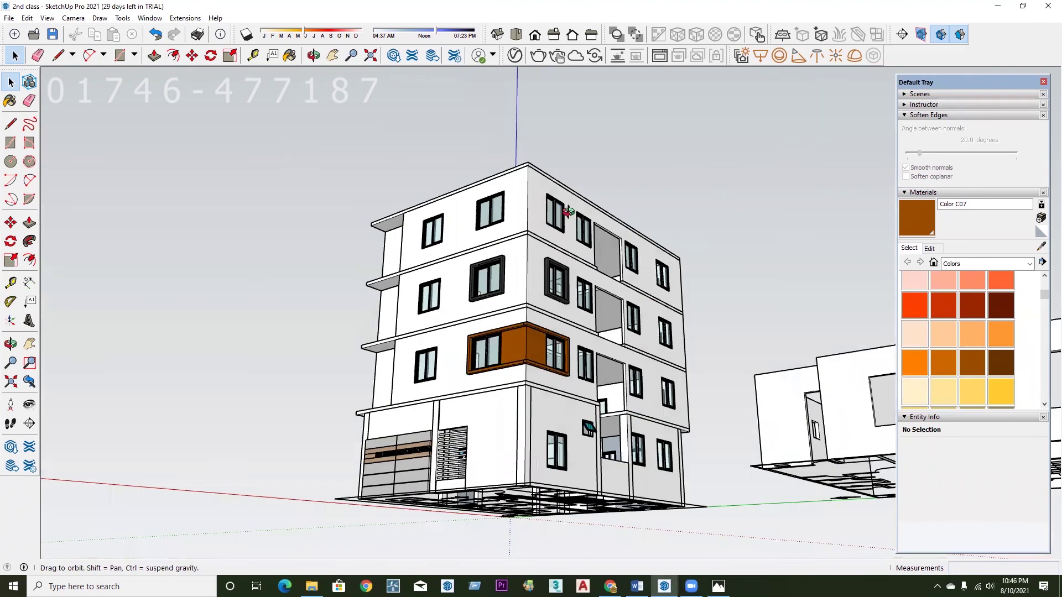
scroll(503, 340, "up", 2)
middle_click_drag(520, 349, 522, 344)
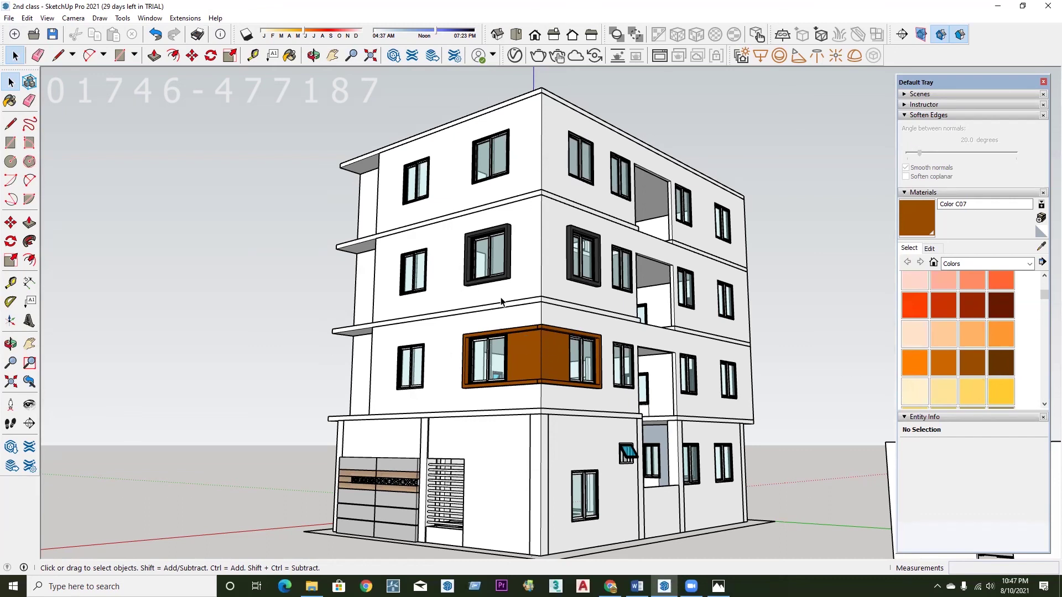
scroll(526, 337, "up", 1)
scroll(536, 359, "up", 1)
middle_click_drag(549, 393, 536, 330)
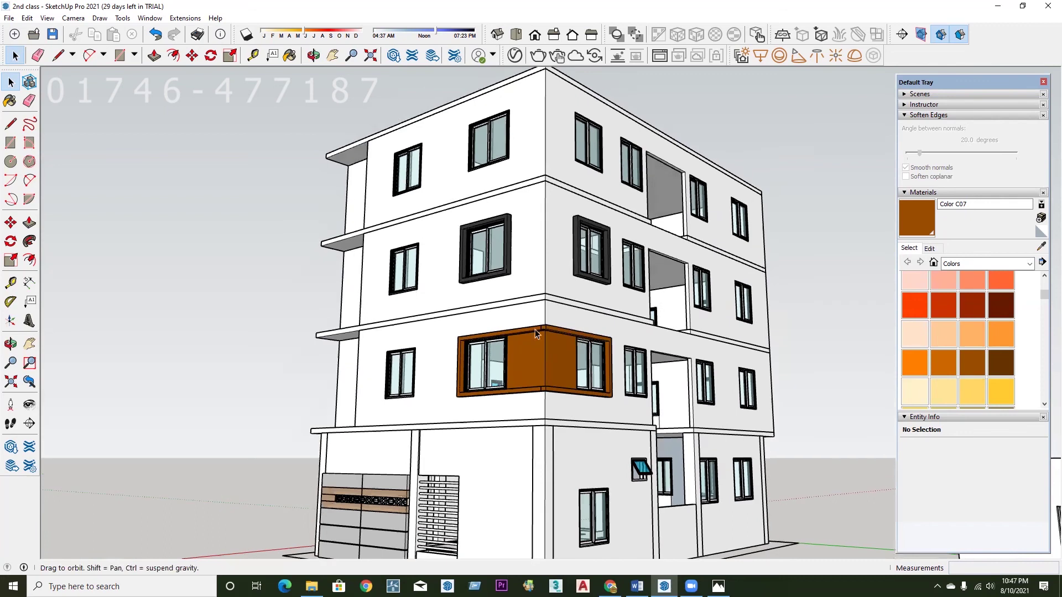
middle_click_drag(520, 391, 528, 366)
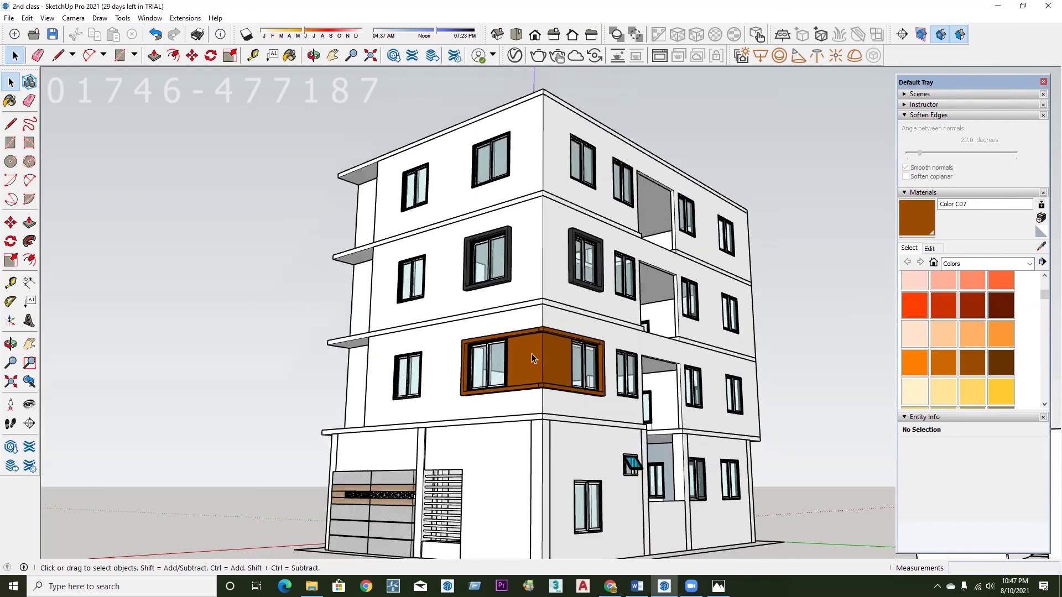
scroll(532, 353, "down", 1)
scroll(508, 398, "up", 1)
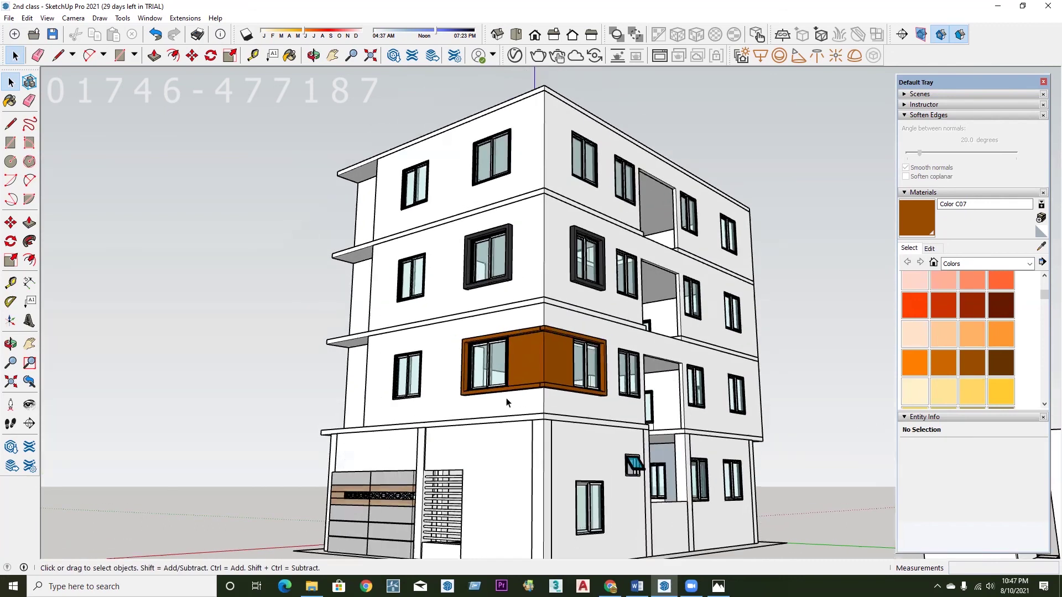
scroll(508, 401, "up", 1)
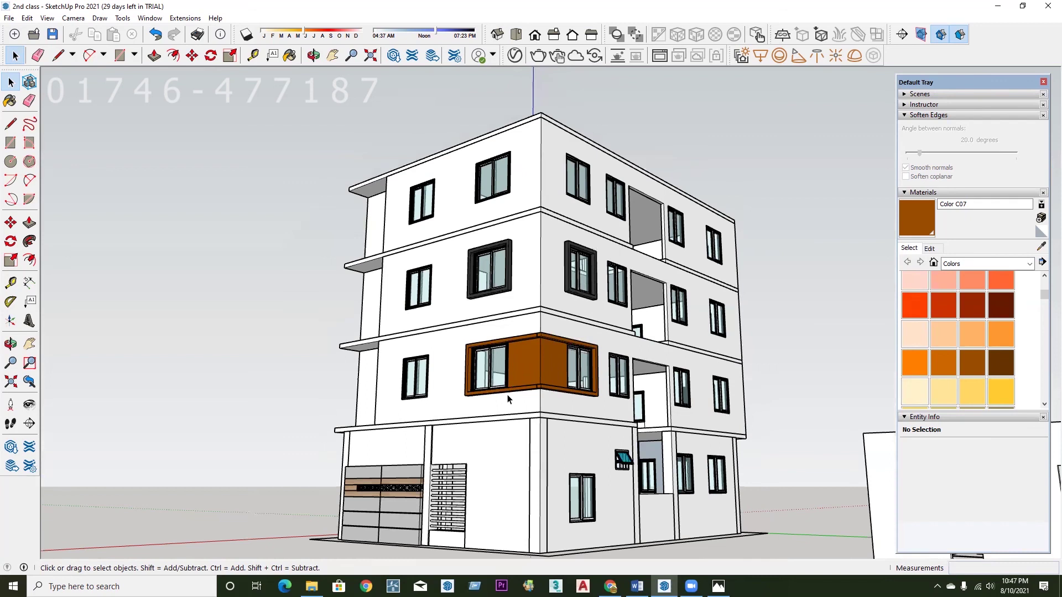